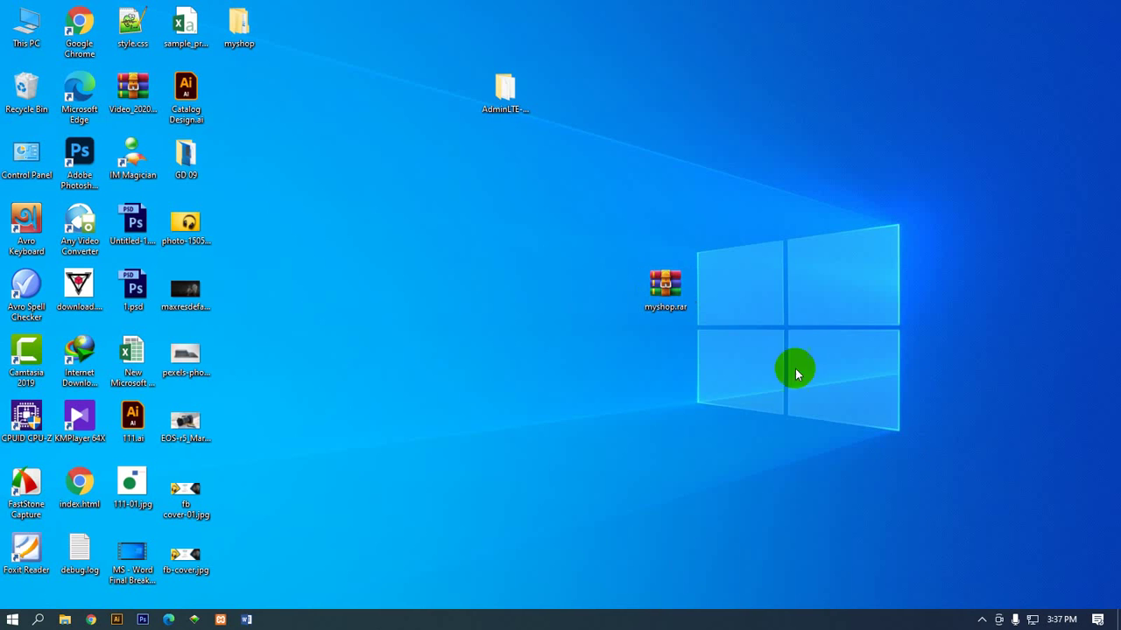
Launch Excel 2013 from the recent apps in the Windows search panel
{"action": "left_click", "coordinate": [981, 620]}
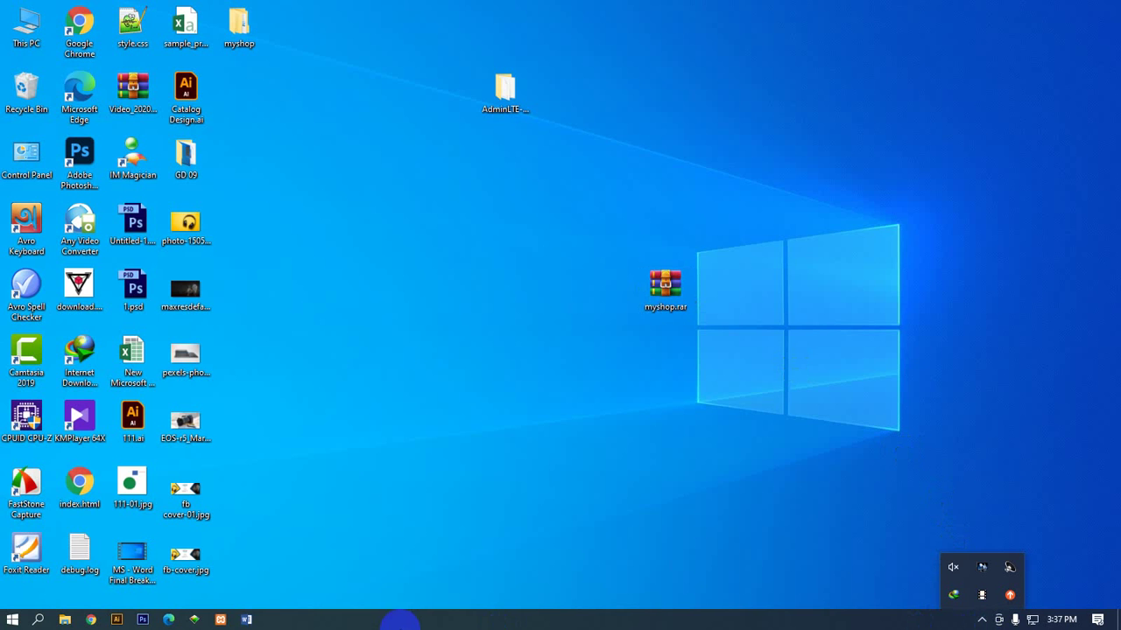
{"action": "left_click", "coordinate": [38, 620]}
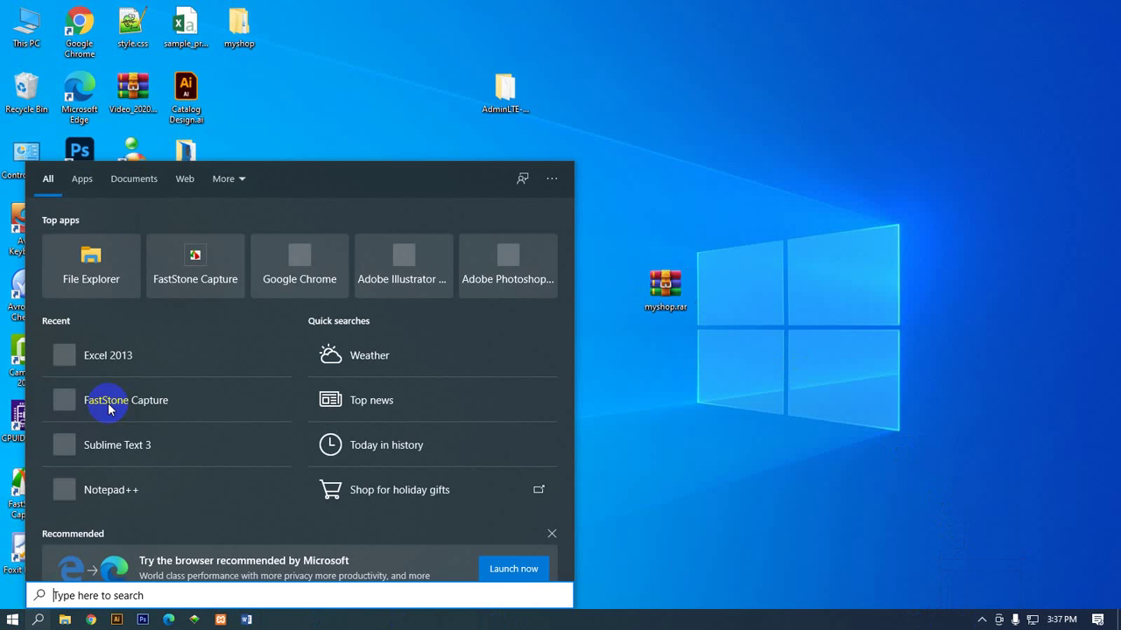
{"action": "left_click", "coordinate": [112, 358]}
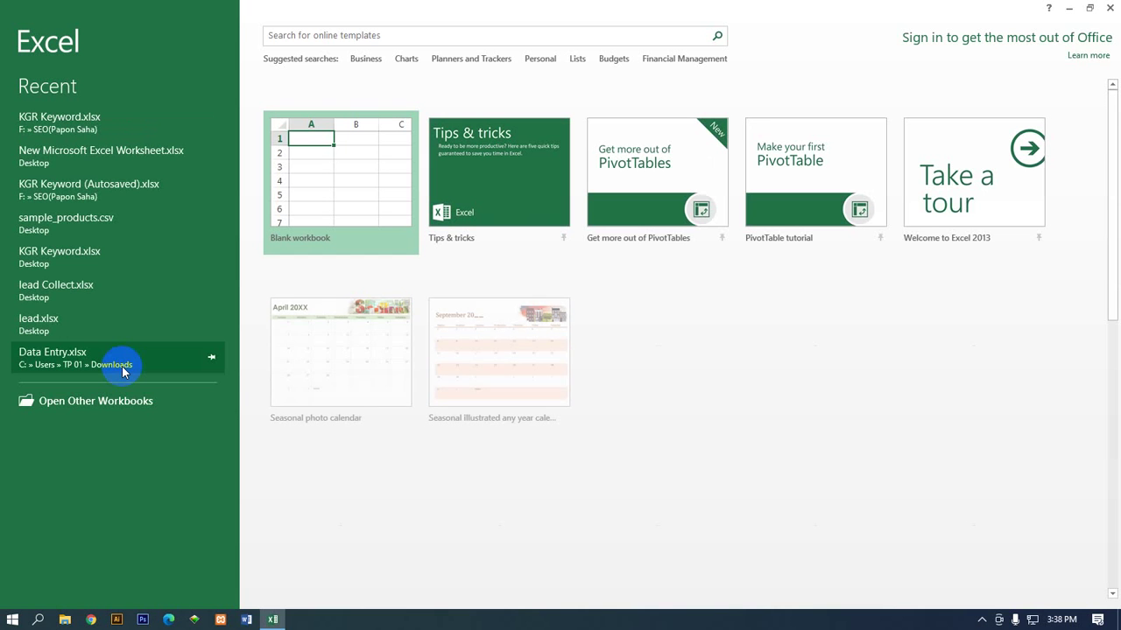
Create Book1 from the Blank workbook tile on the Excel start screen
{"action": "left_click", "coordinate": [311, 190]}
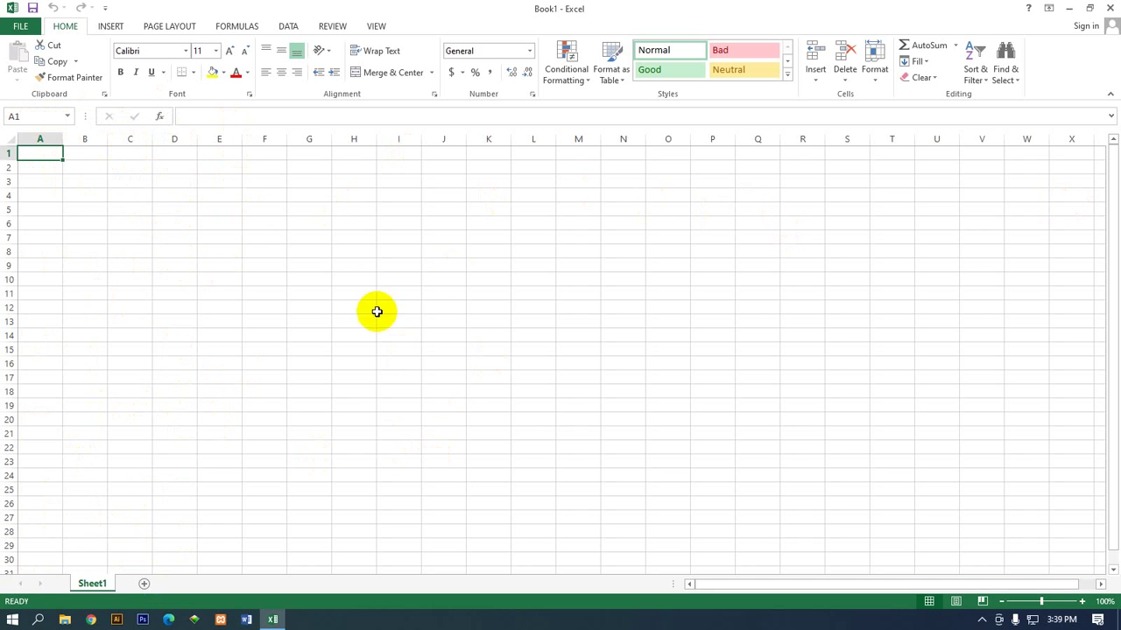
{"action": "left_click", "coordinate": [246, 267]}
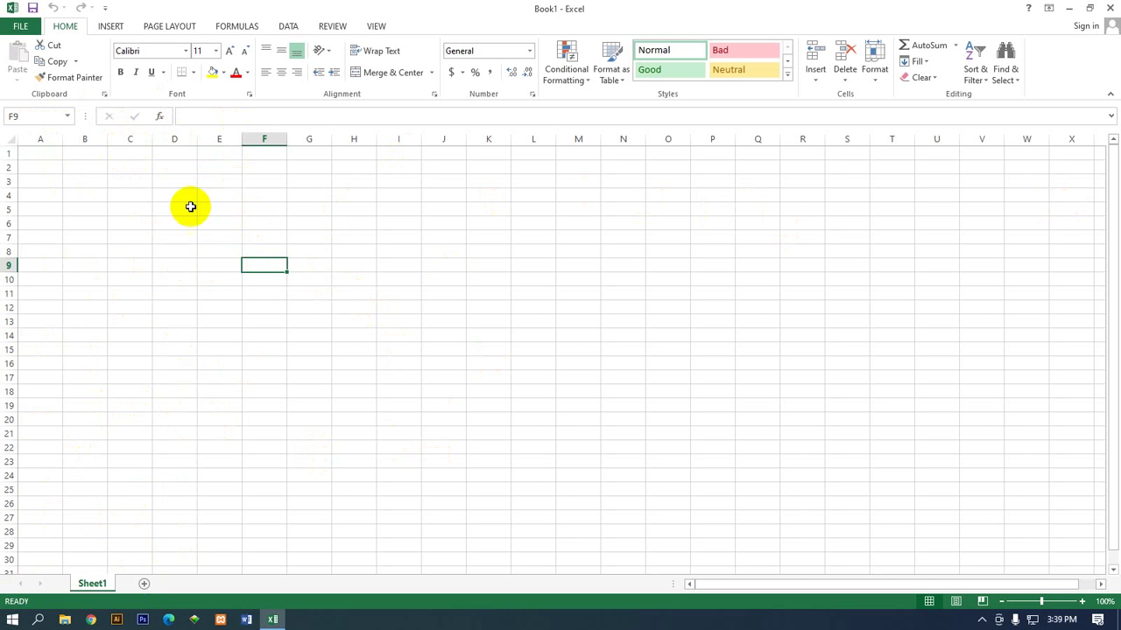
{"action": "left_click", "coordinate": [47, 156]}
{"action": "left_click", "coordinate": [80, 155]}
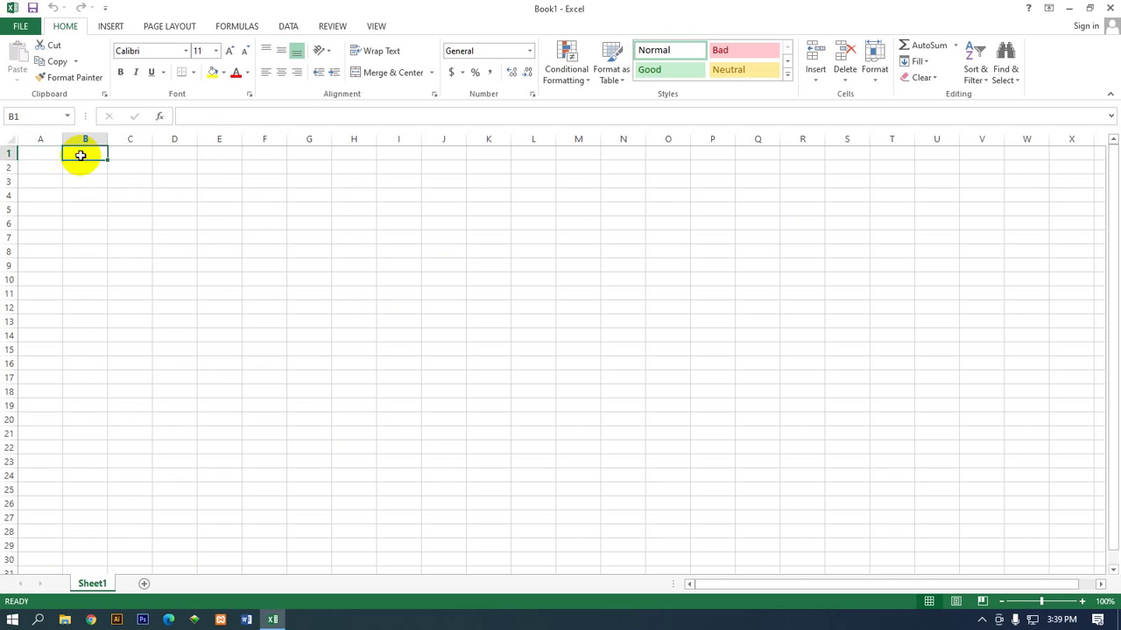
{"action": "left_click", "coordinate": [40, 155]}
{"action": "left_click", "coordinate": [82, 155]}
{"action": "left_click", "coordinate": [53, 155]}
{"action": "left_click", "coordinate": [85, 156]}
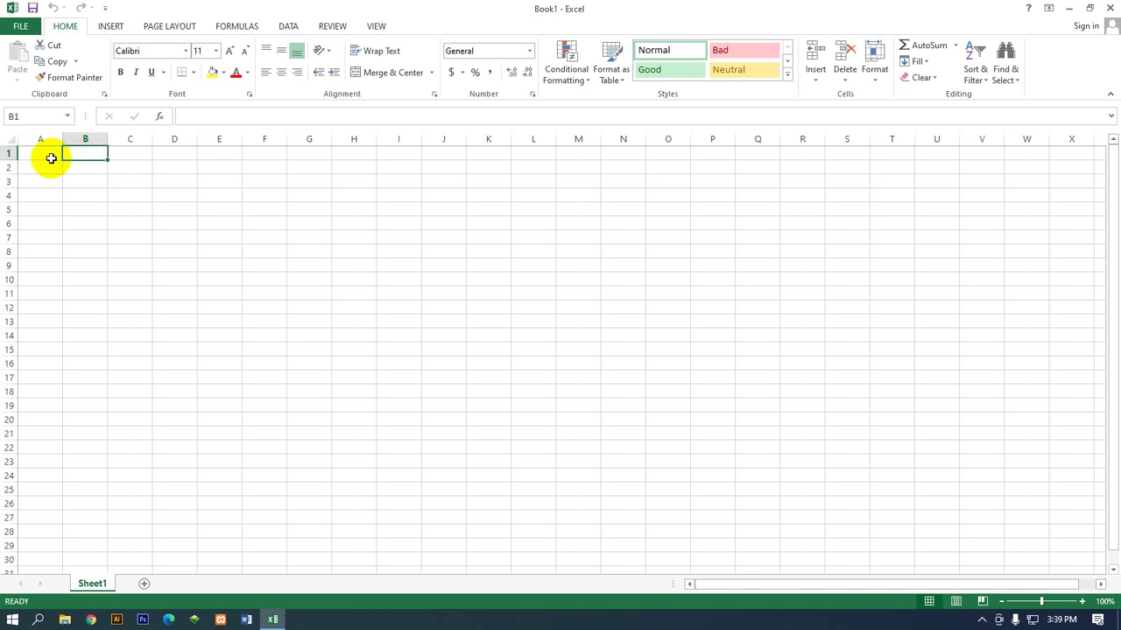
{"action": "left_click", "coordinate": [50, 158]}
{"action": "left_click", "coordinate": [50, 168]}
{"action": "left_click", "coordinate": [83, 166]}
{"action": "left_click", "coordinate": [82, 155]}
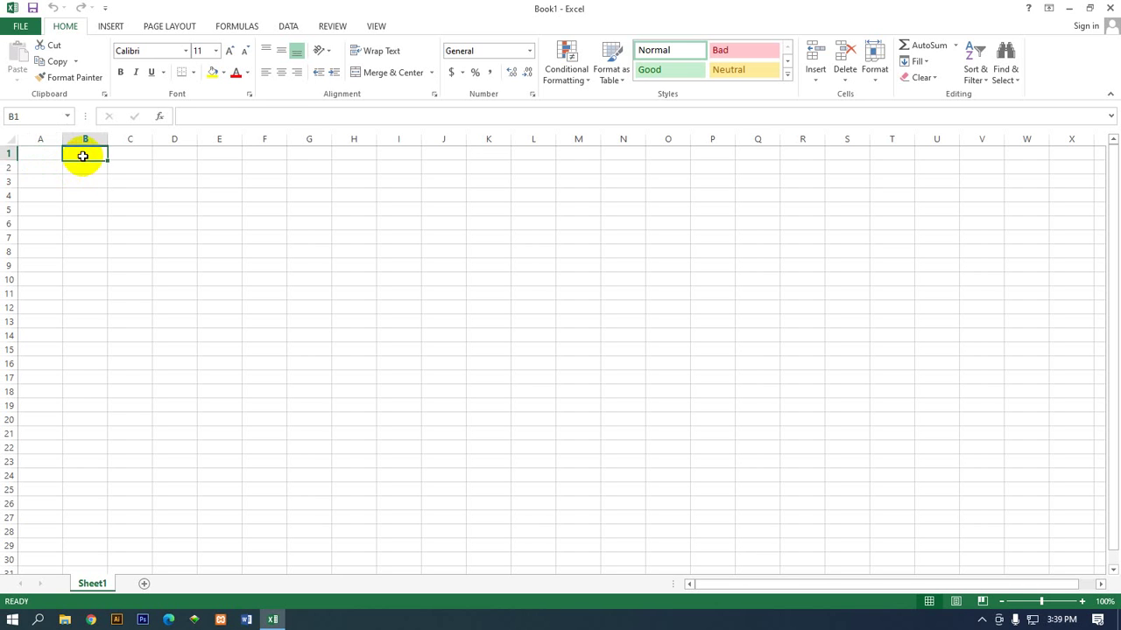
{"action": "left_click", "coordinate": [40, 155]}
{"action": "left_click", "coordinate": [41, 167]}
{"action": "left_click", "coordinate": [75, 168]}
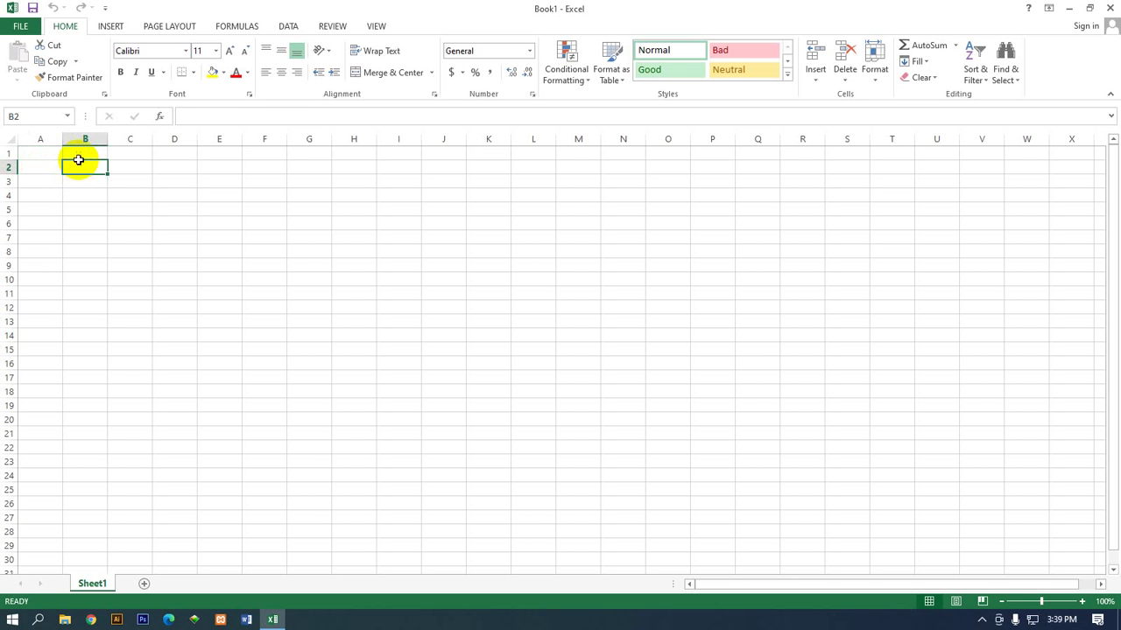
{"action": "left_click", "coordinate": [74, 155]}
{"action": "left_click", "coordinate": [47, 155]}
{"action": "left_click", "coordinate": [48, 167]}
{"action": "left_click", "coordinate": [80, 170]}
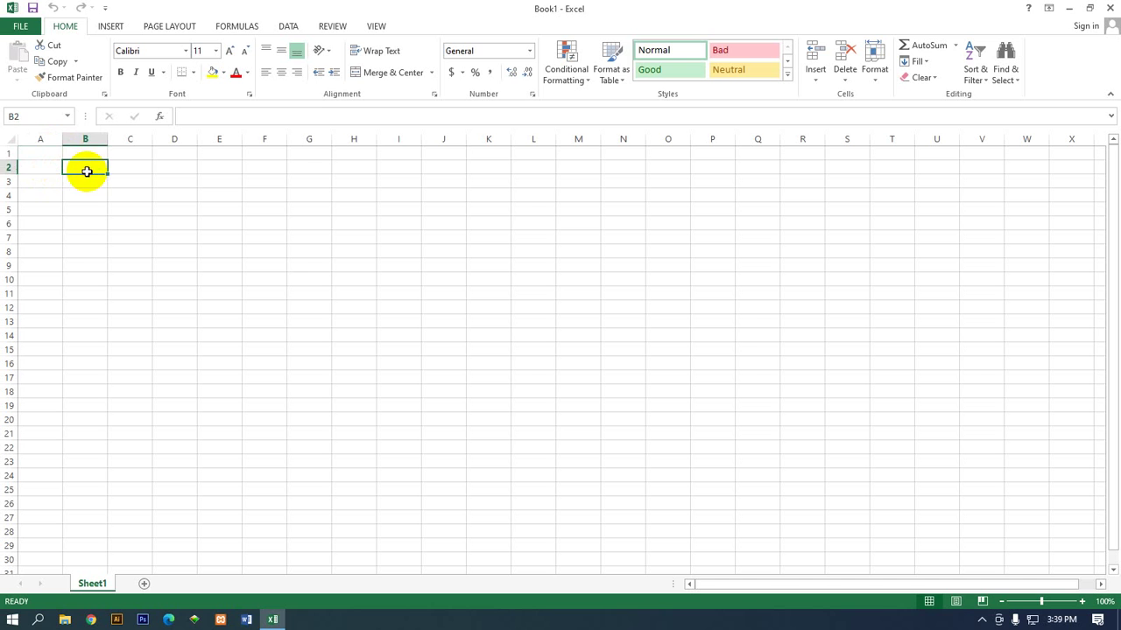
{"action": "left_click", "coordinate": [80, 153]}
{"action": "left_click", "coordinate": [54, 153]}
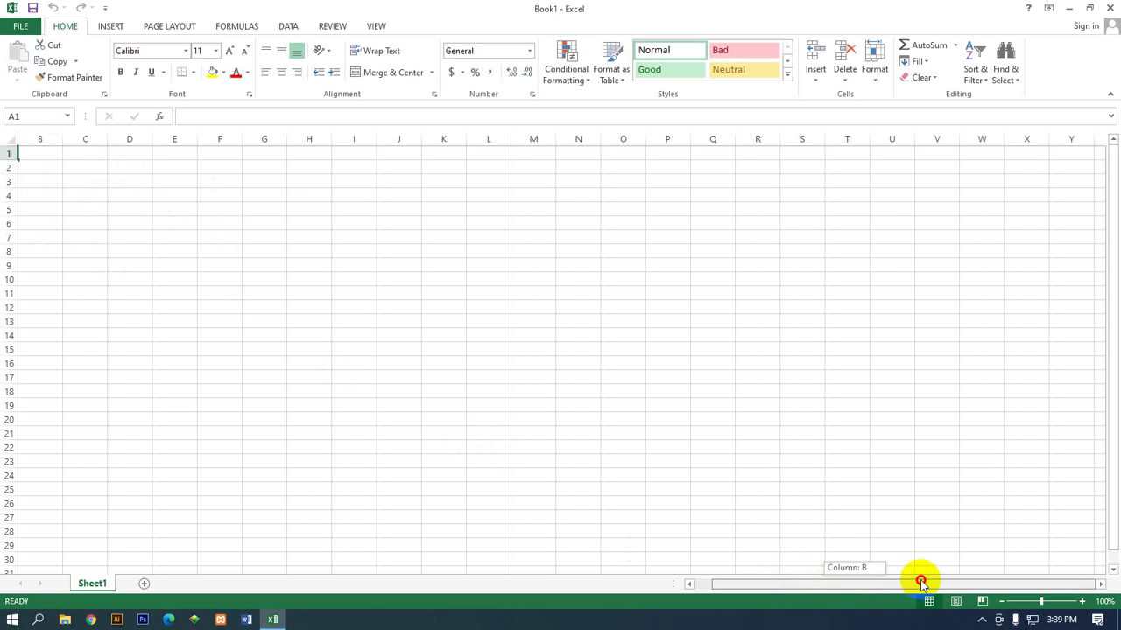
{"action": "left_click_drag", "start_coordinate": [817, 588], "coordinate": [732, 583]}
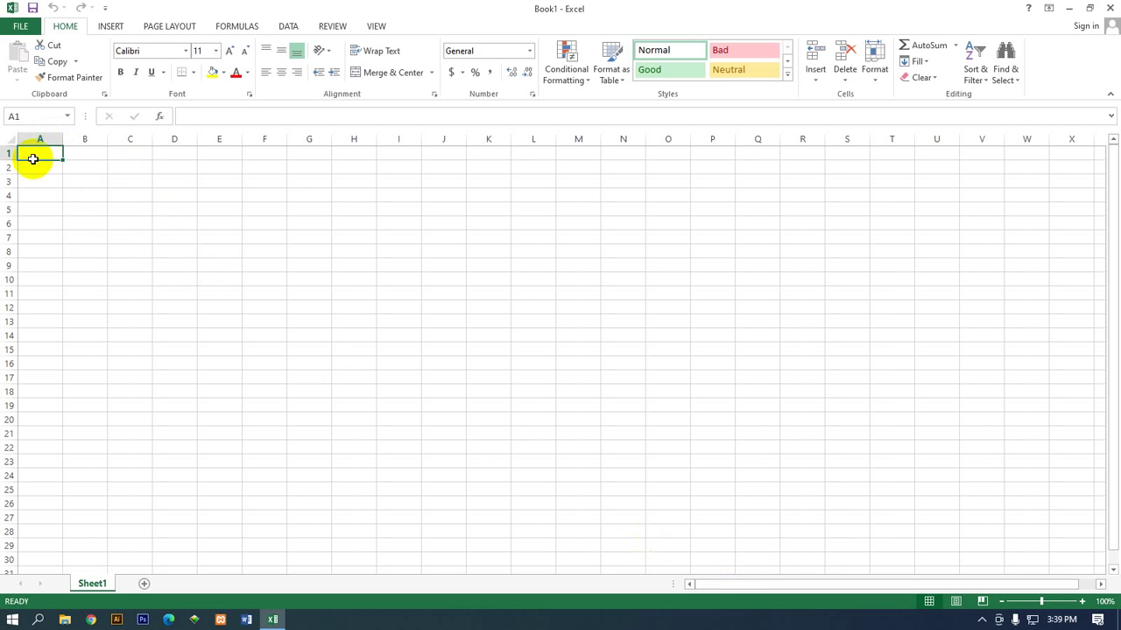
{"action": "left_click_drag", "start_coordinate": [885, 583], "coordinate": [965, 583]}
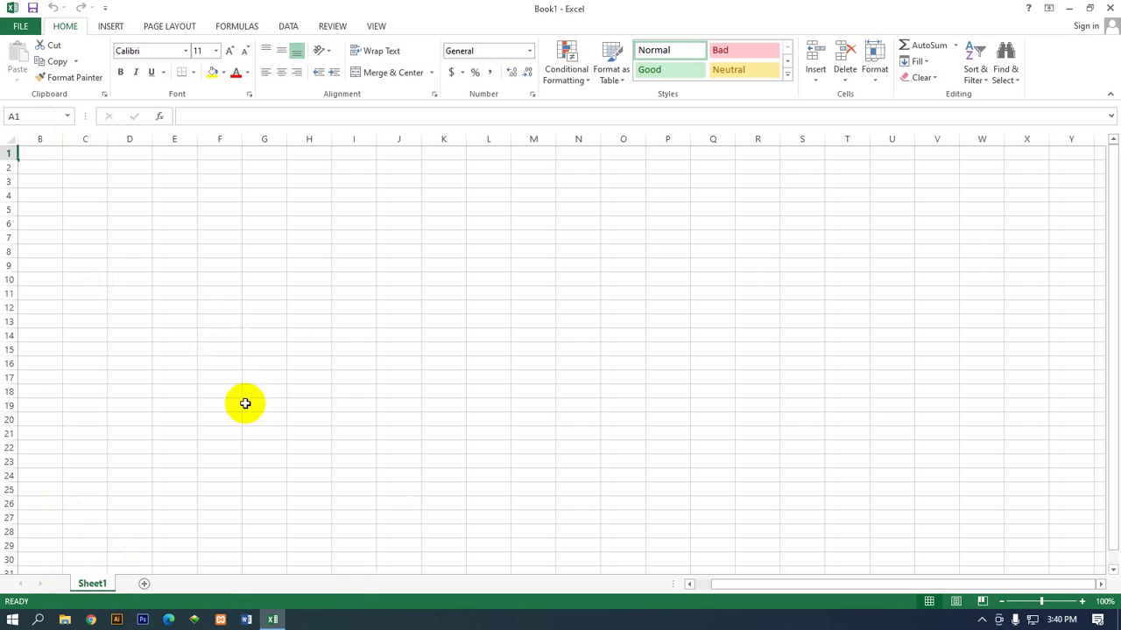
{"action": "left_click", "coordinate": [46, 185]}
{"action": "left_click", "coordinate": [53, 199]}
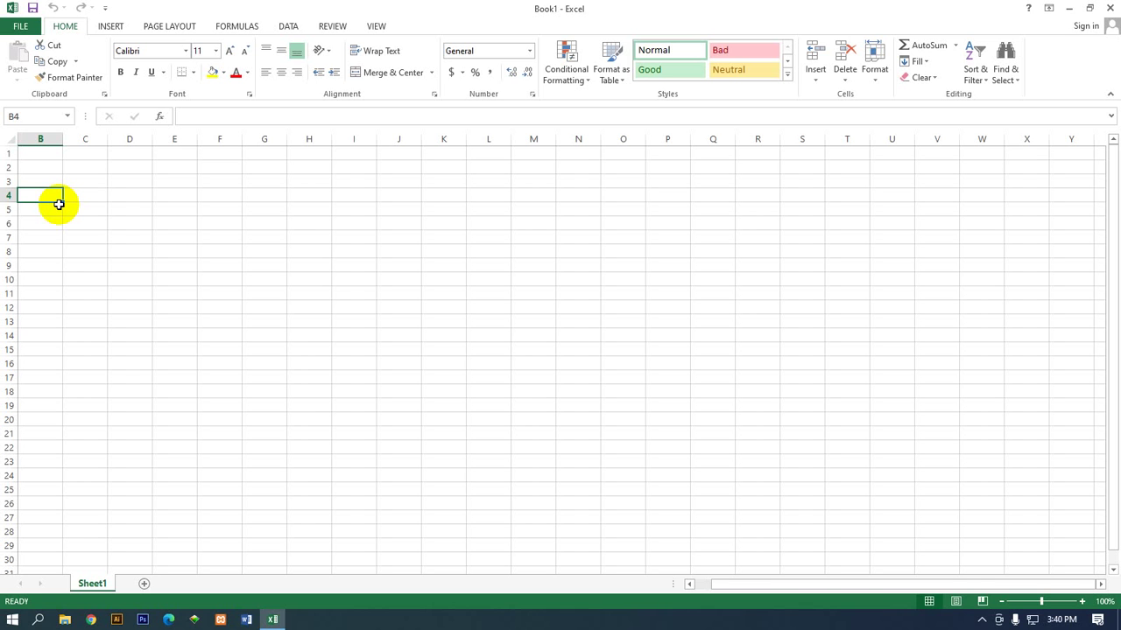
Enter Garden Settings, Pool Covers and Fountains in cells B4 to B6
{"action": "type", "text": "G"}
{"action": "type", "text": "arden "}
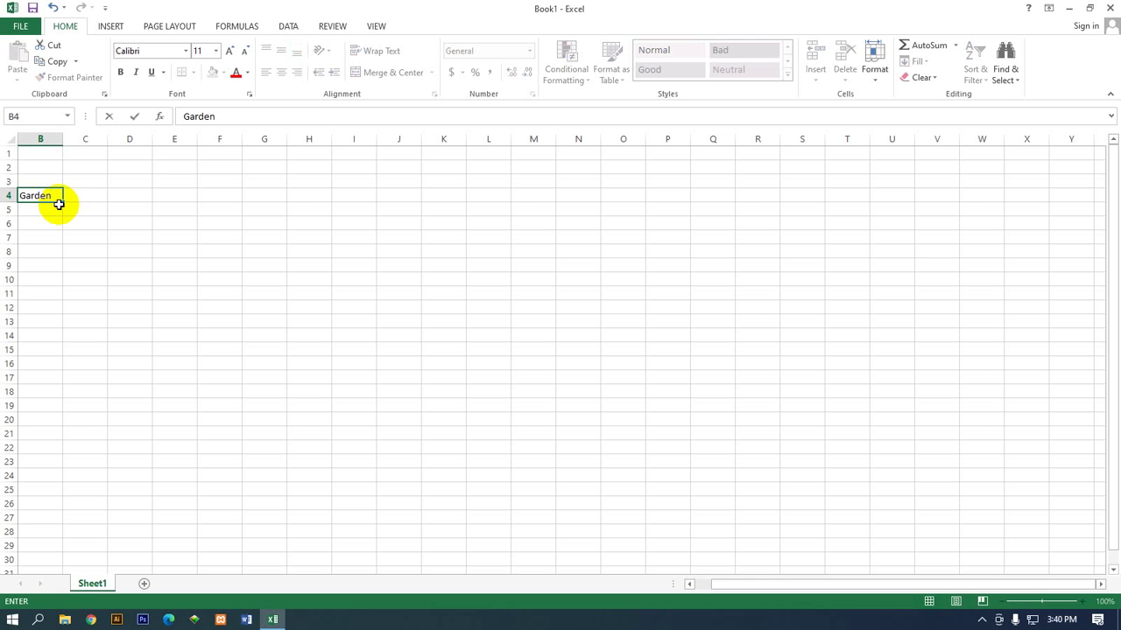
{"action": "type", "text": "Setting"}
{"action": "type", "text": "s"}
{"action": "key", "text": "Return"}
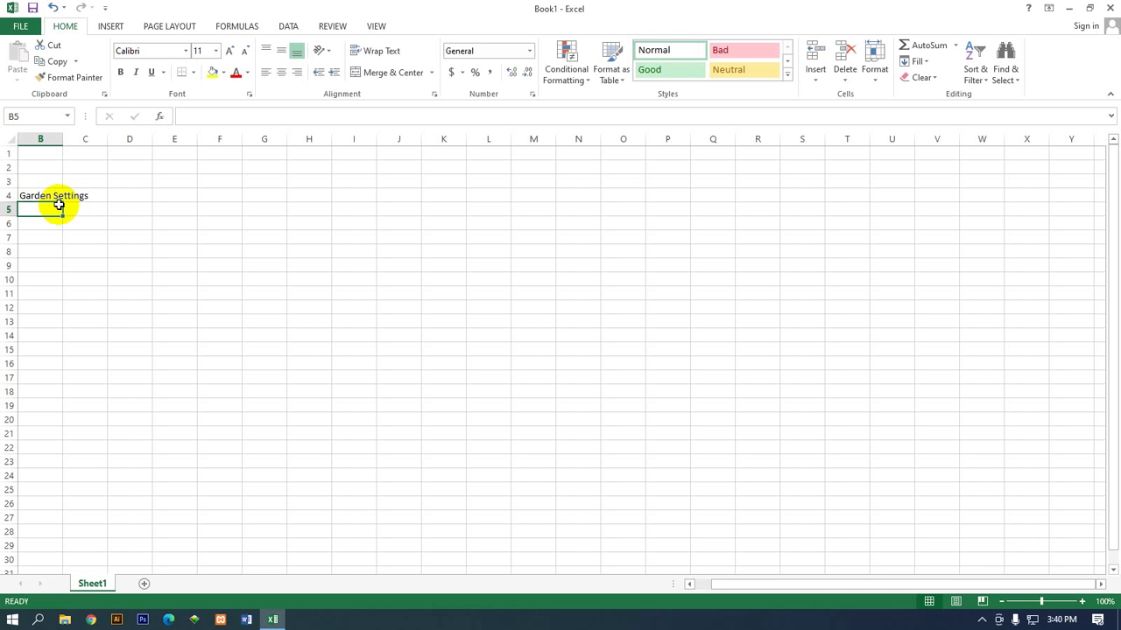
{"action": "type", "text": "Pool Co"}
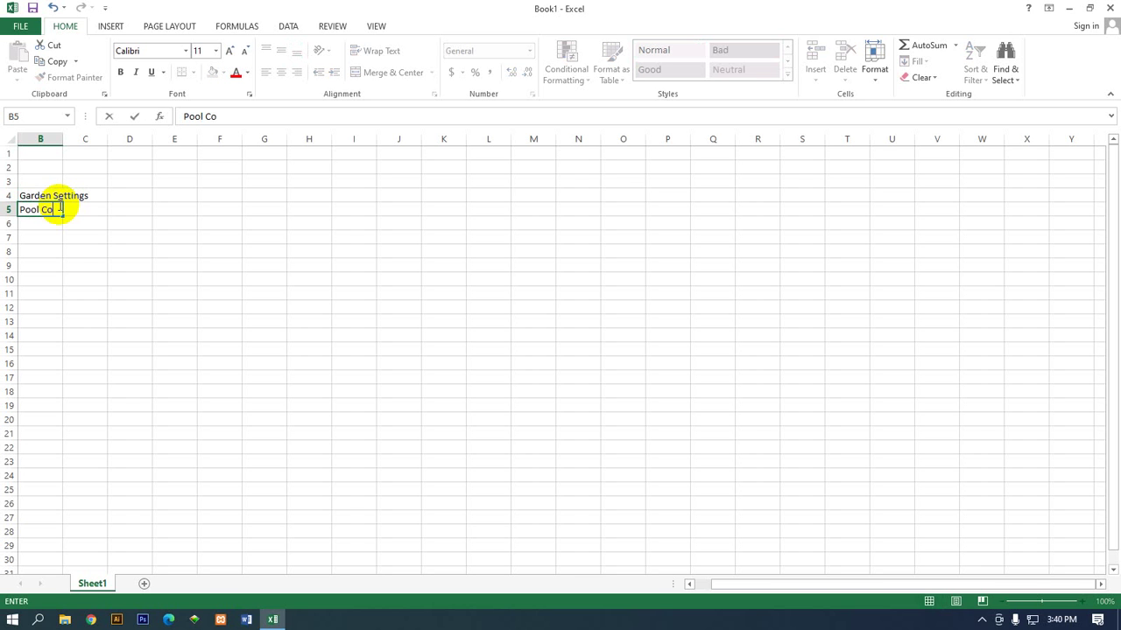
{"action": "type", "text": "vers"}
{"action": "key", "text": "Return"}
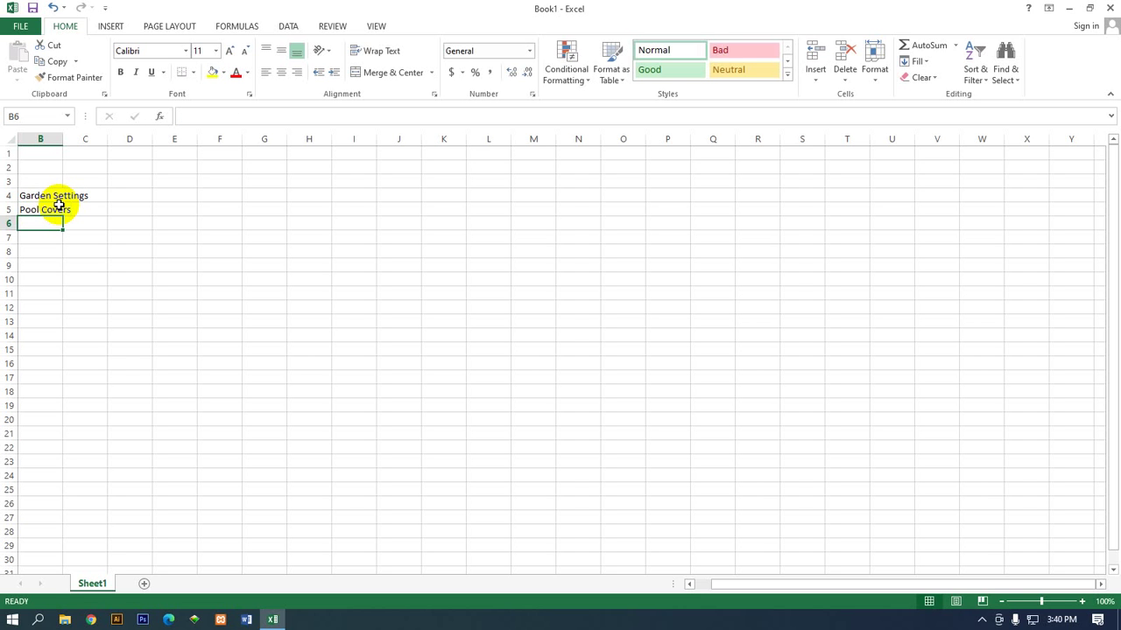
{"action": "type", "text": "Fount"}
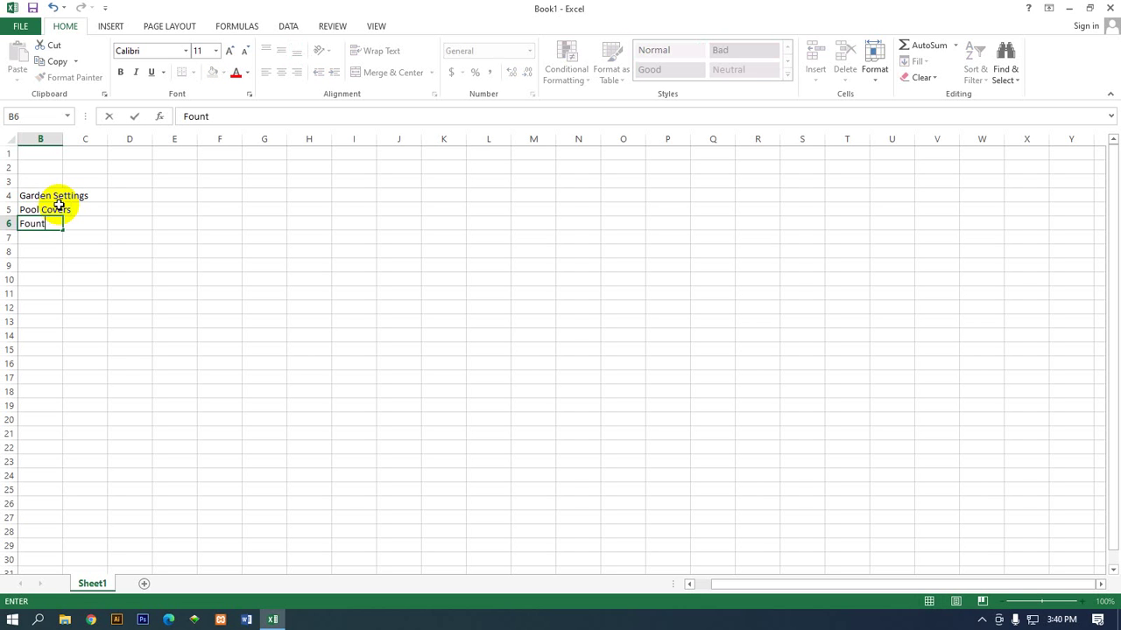
{"action": "type", "text": "ains"}
{"action": "left_click", "coordinate": [54, 196]}
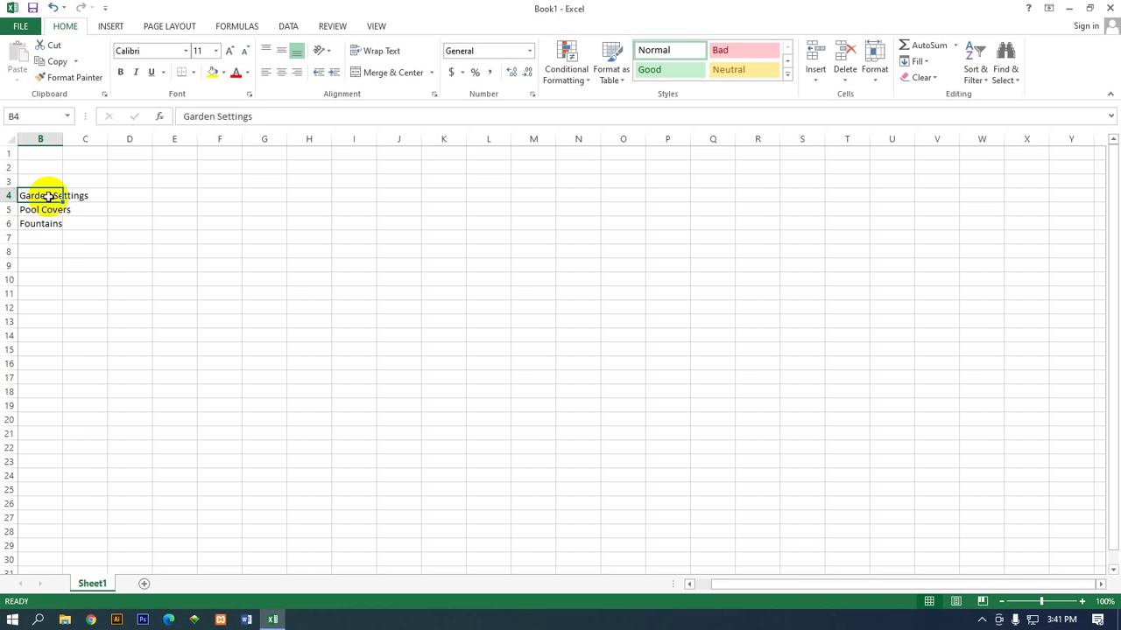
Add Large Tubs in B7 and Fencing in B8 to finish the product list
{"action": "key", "text": "Right"}
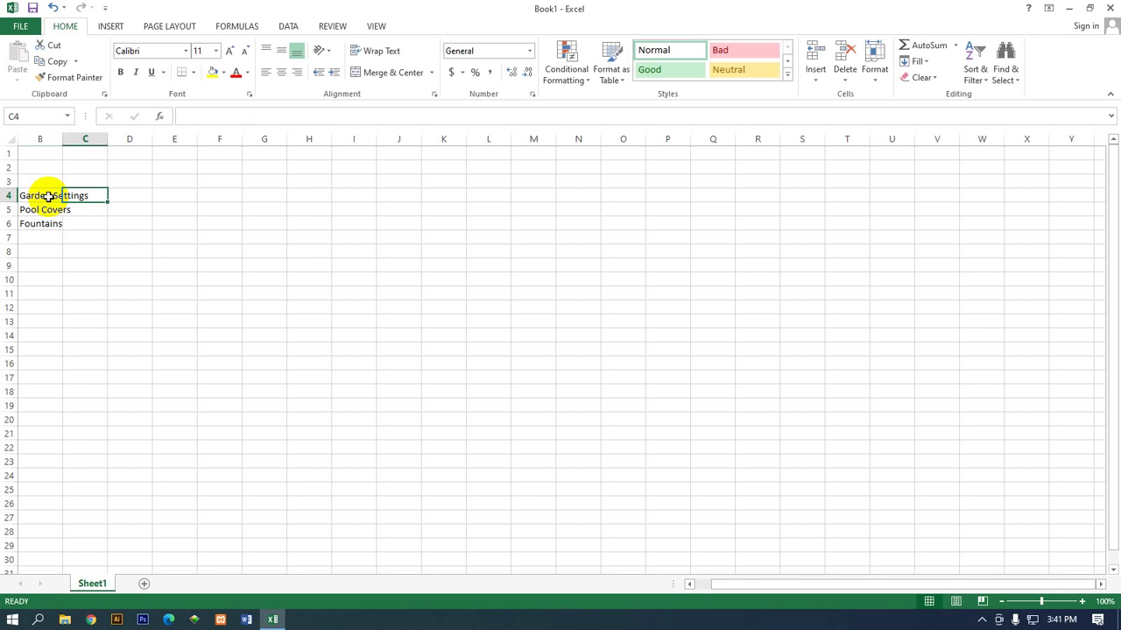
{"action": "key", "text": "Return"}
{"action": "key", "text": "Return"}
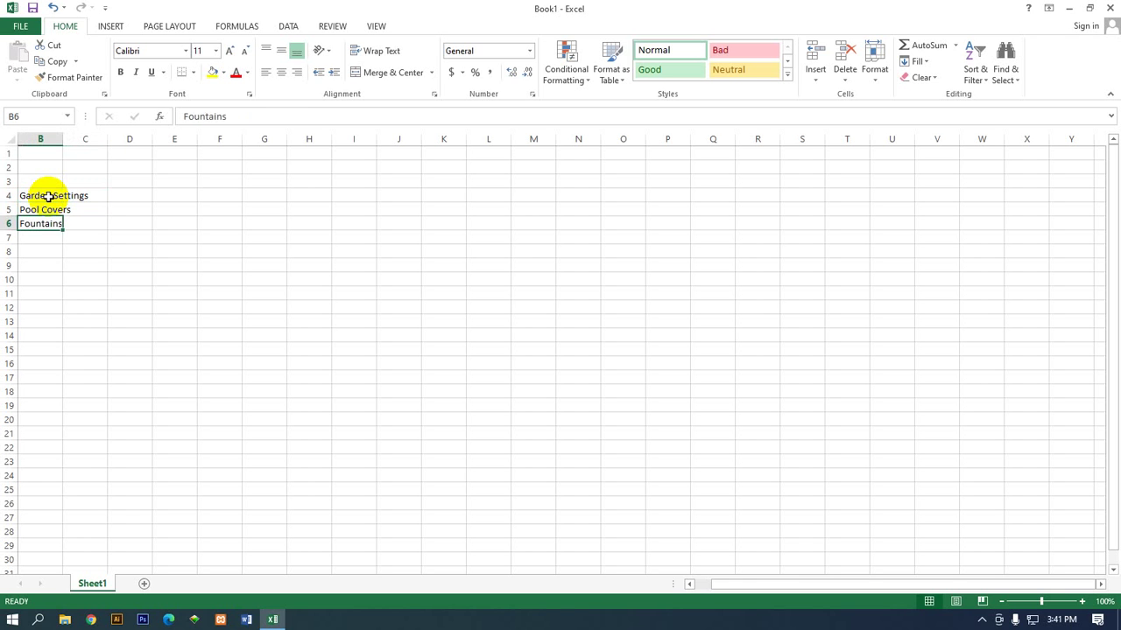
{"action": "key", "text": "Return"}
{"action": "left_click", "coordinate": [48, 196]}
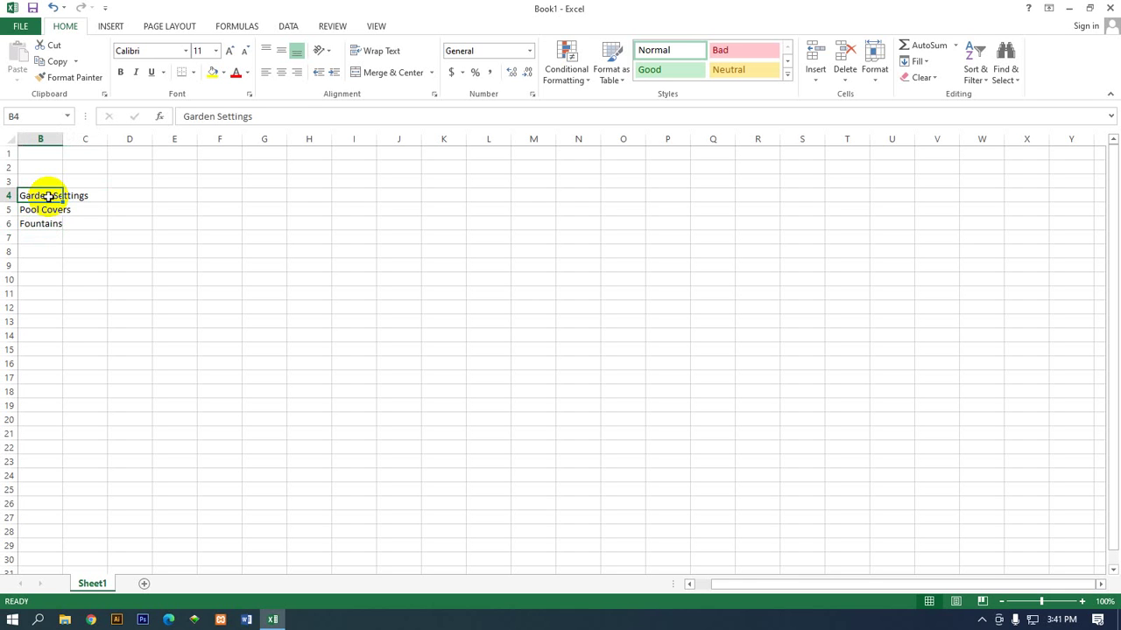
{"action": "key", "text": "Return"}
{"action": "key", "text": "Return"}
{"action": "key", "text": "Return"}
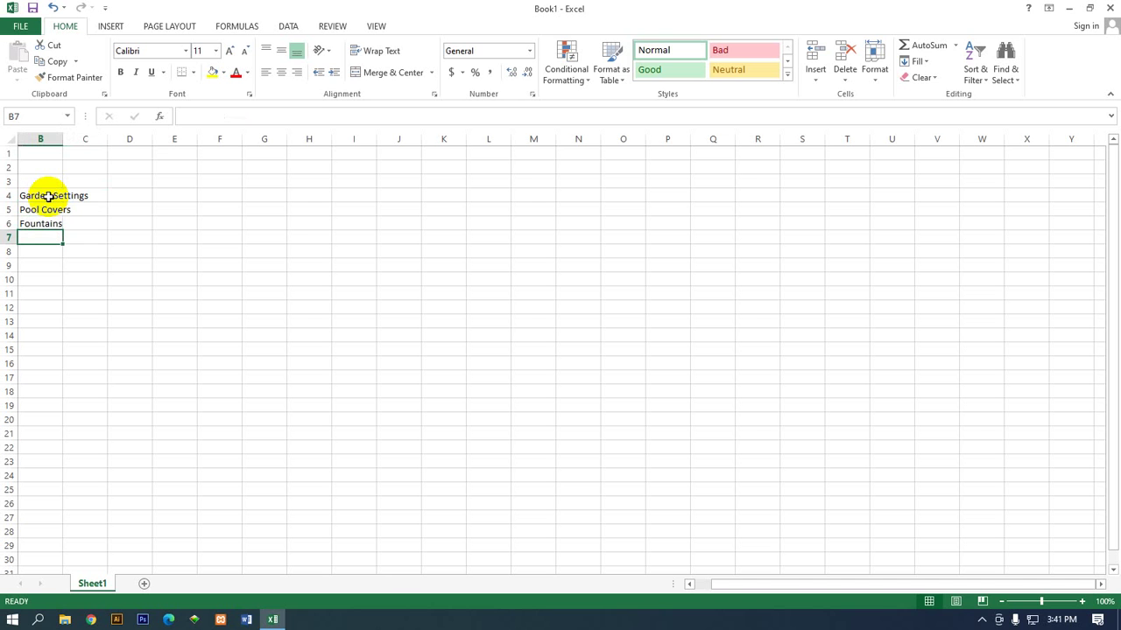
{"action": "type", "text": "Lar"}
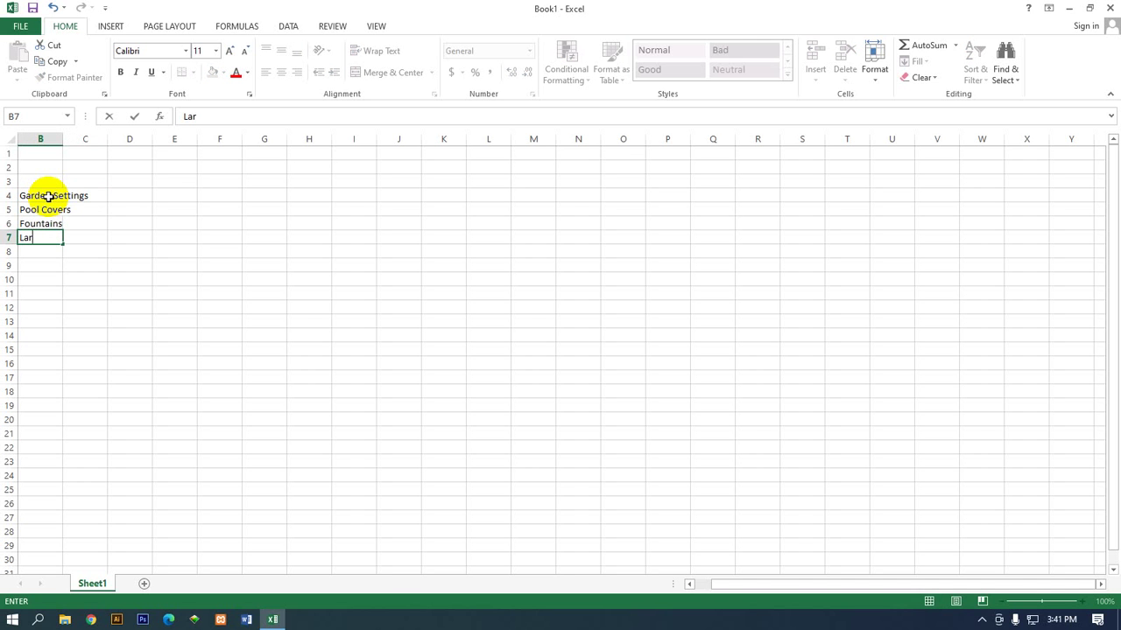
{"action": "type", "text": "ge "}
{"action": "type", "text": "Tubs"}
{"action": "key", "text": "Tab"}
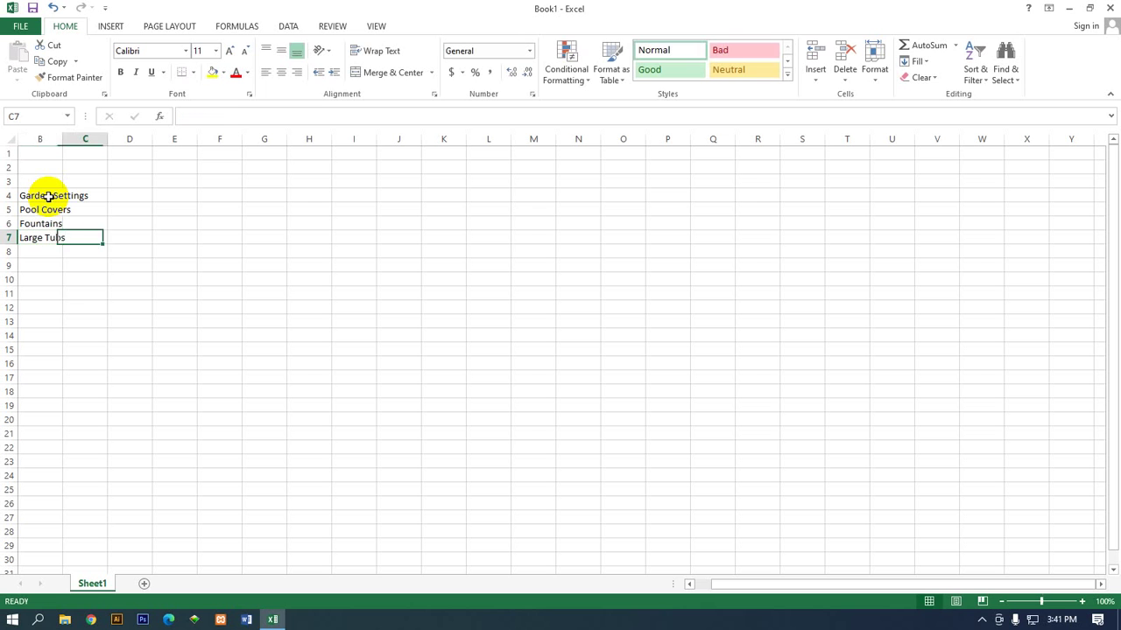
{"action": "key", "text": "Return"}
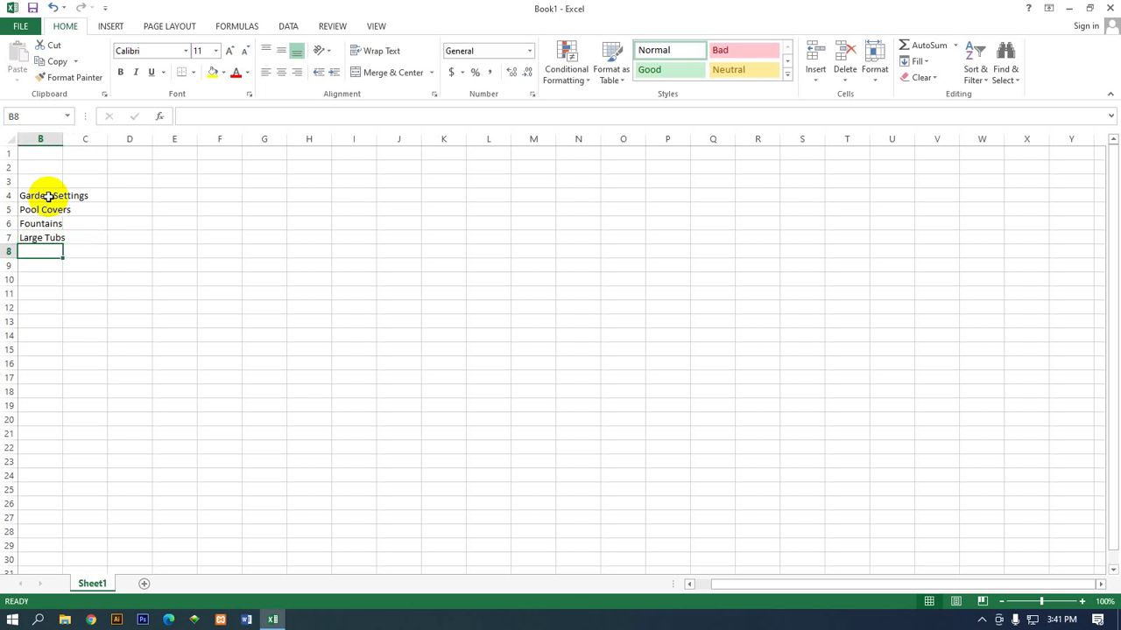
{"action": "type", "text": "Fe"}
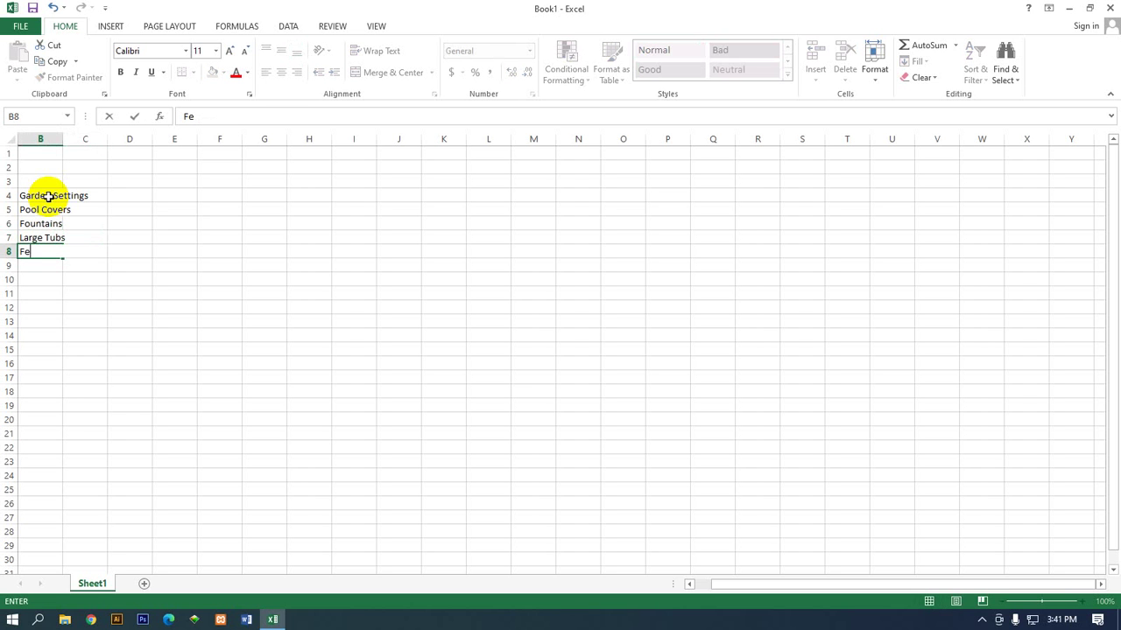
{"action": "type", "text": "ncin"}
{"action": "type", "text": "g"}
{"action": "key", "text": "Return"}
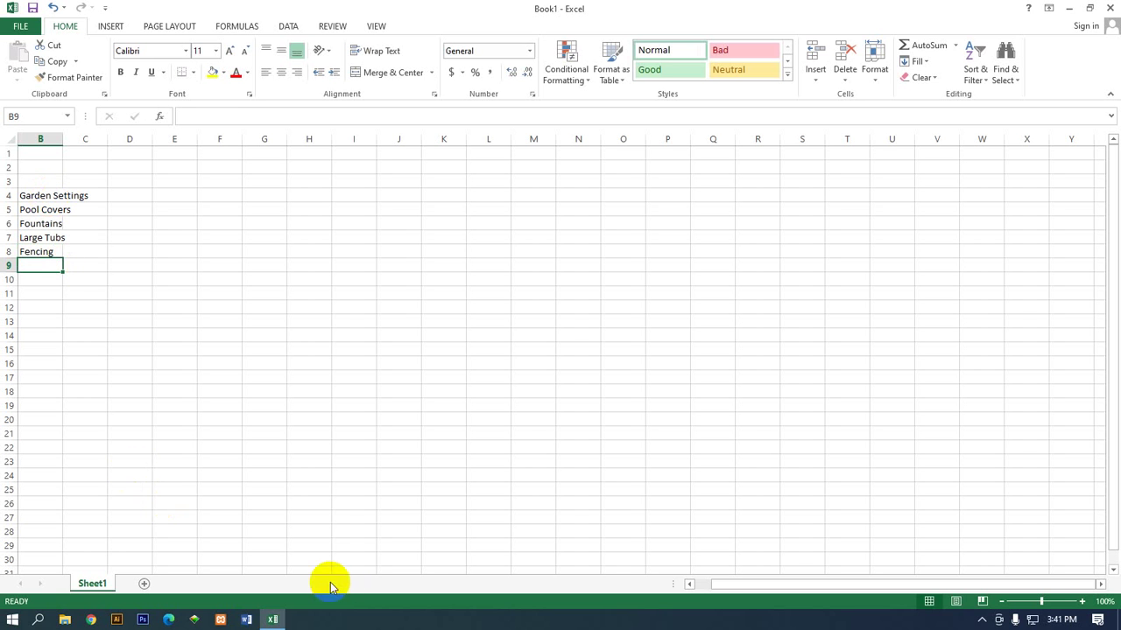
Drag the Garden Settings–Fencing list from B4:B8 over to A4:A8
{"action": "left_click_drag", "start_coordinate": [723, 585], "coordinate": [685, 586]}
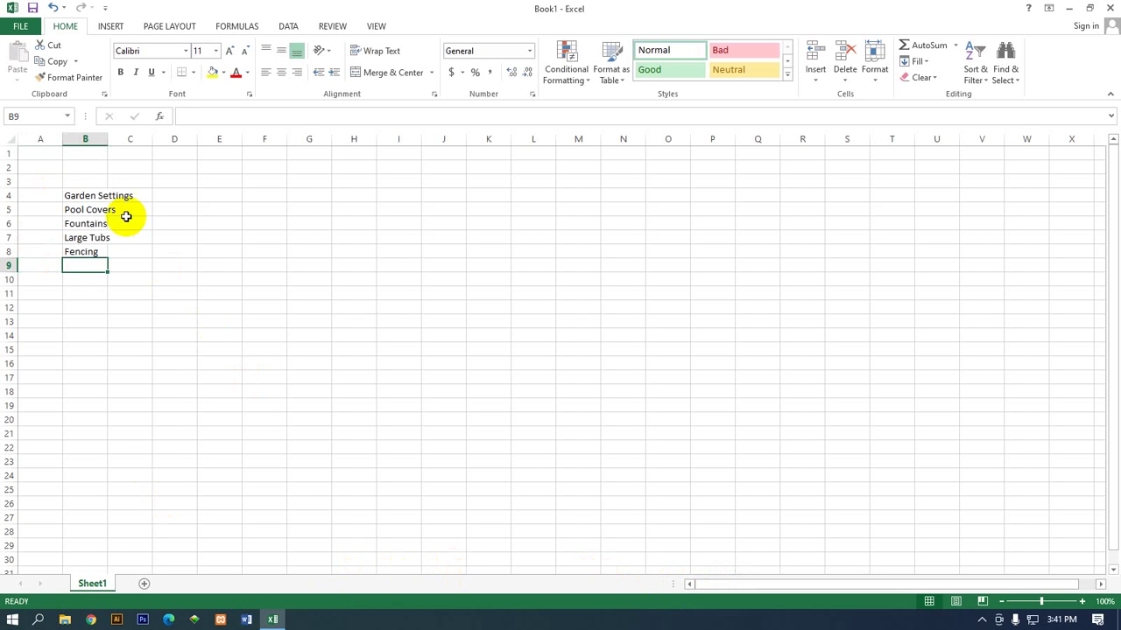
{"action": "left_click_drag", "start_coordinate": [96, 195], "coordinate": [92, 263]}
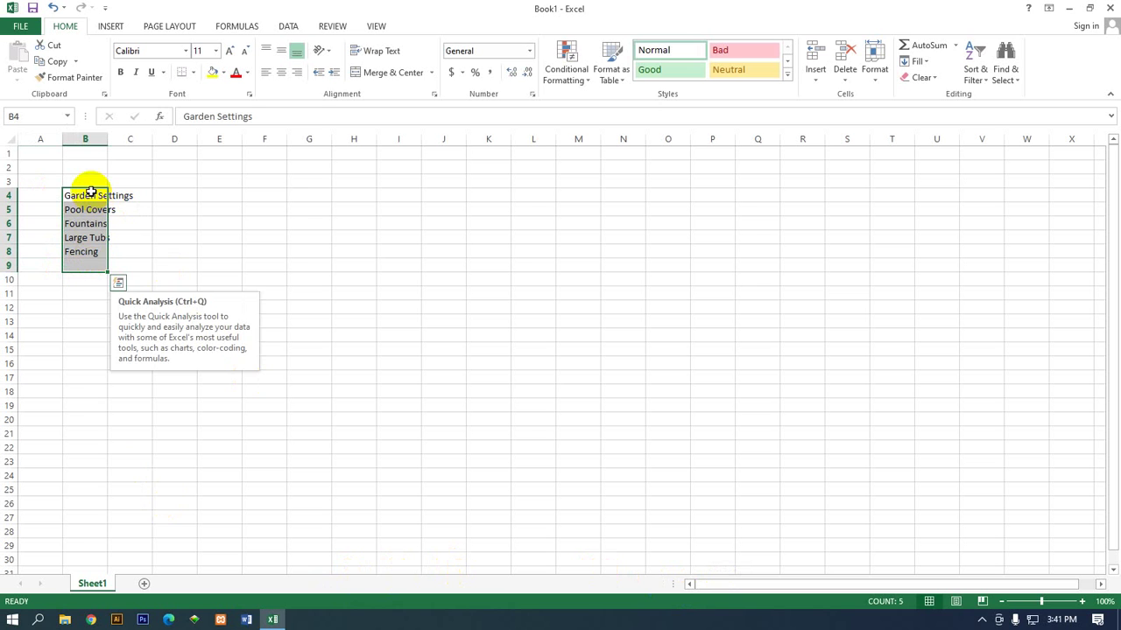
{"action": "left_click_drag", "start_coordinate": [87, 188], "coordinate": [140, 194]}
{"action": "left_click", "coordinate": [141, 194]}
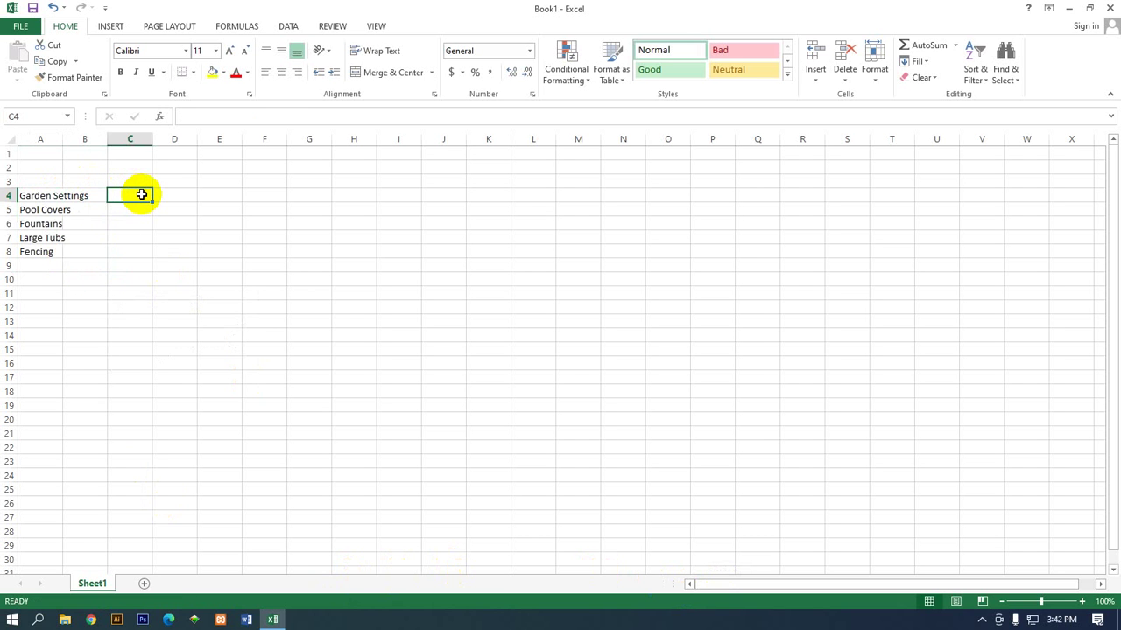
{"action": "left_click", "coordinate": [94, 181]}
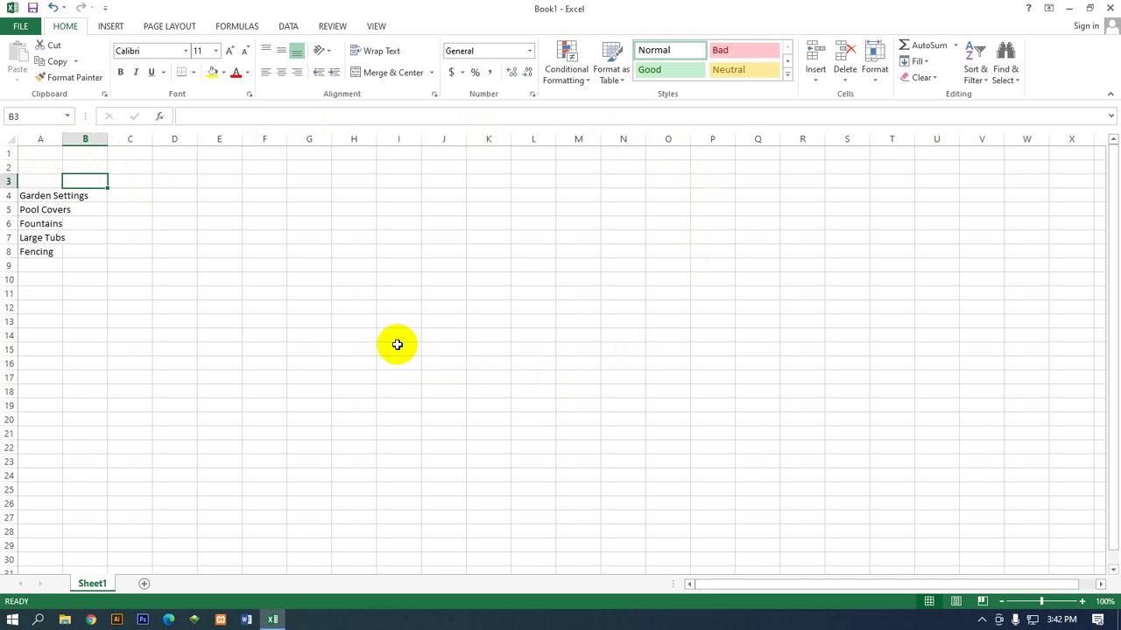
{"action": "left_click", "coordinate": [452, 250]}
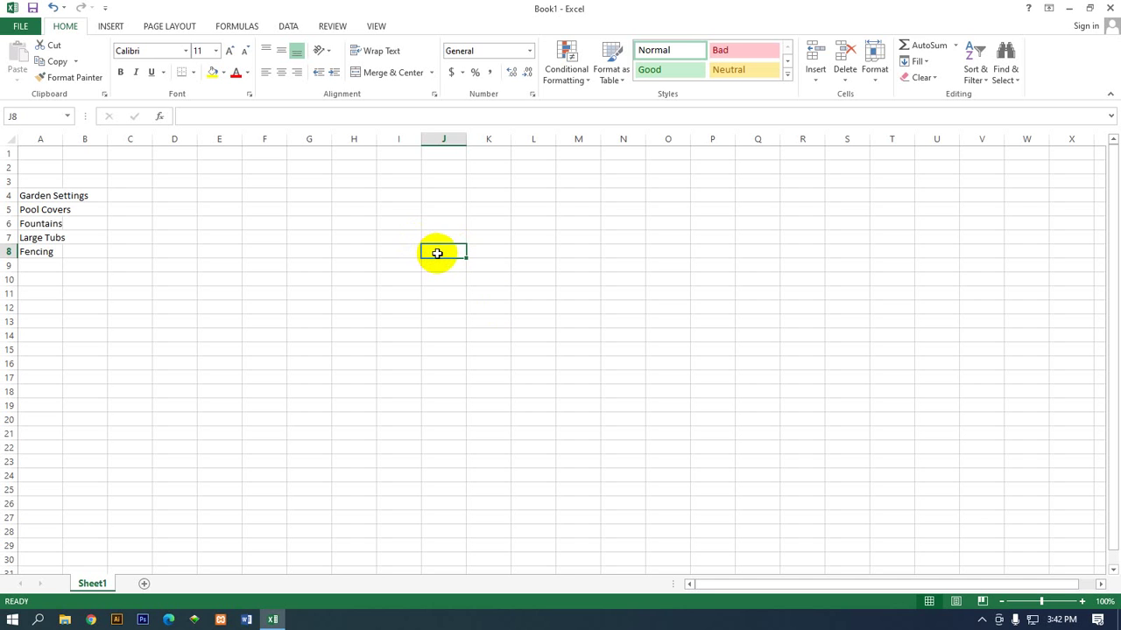
{"action": "left_click", "coordinate": [672, 449]}
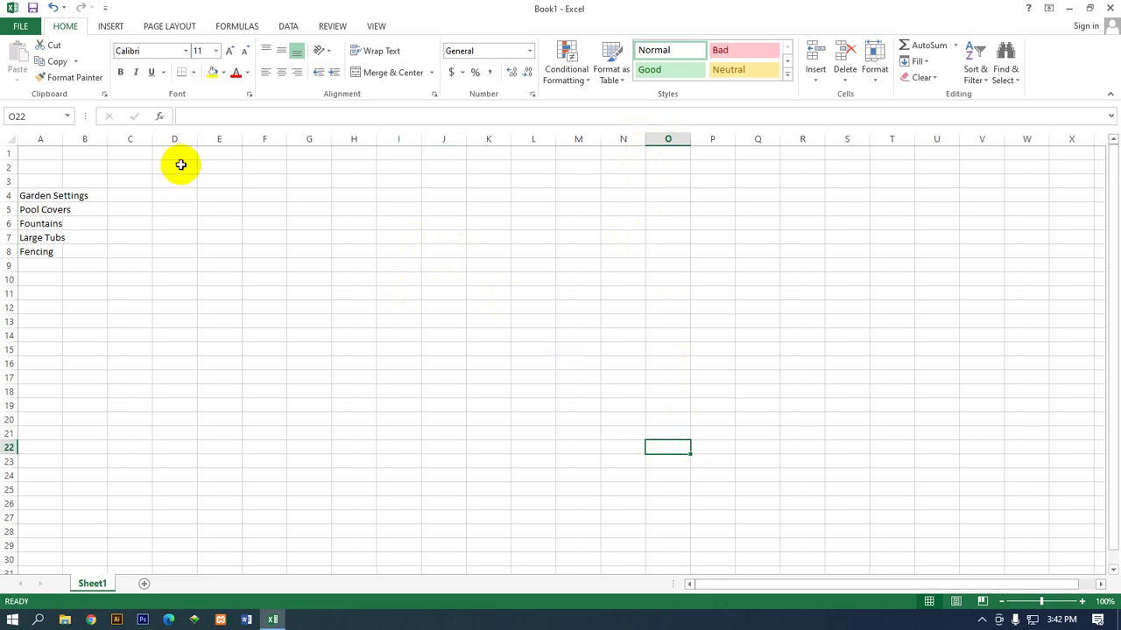
{"action": "left_click", "coordinate": [87, 182]}
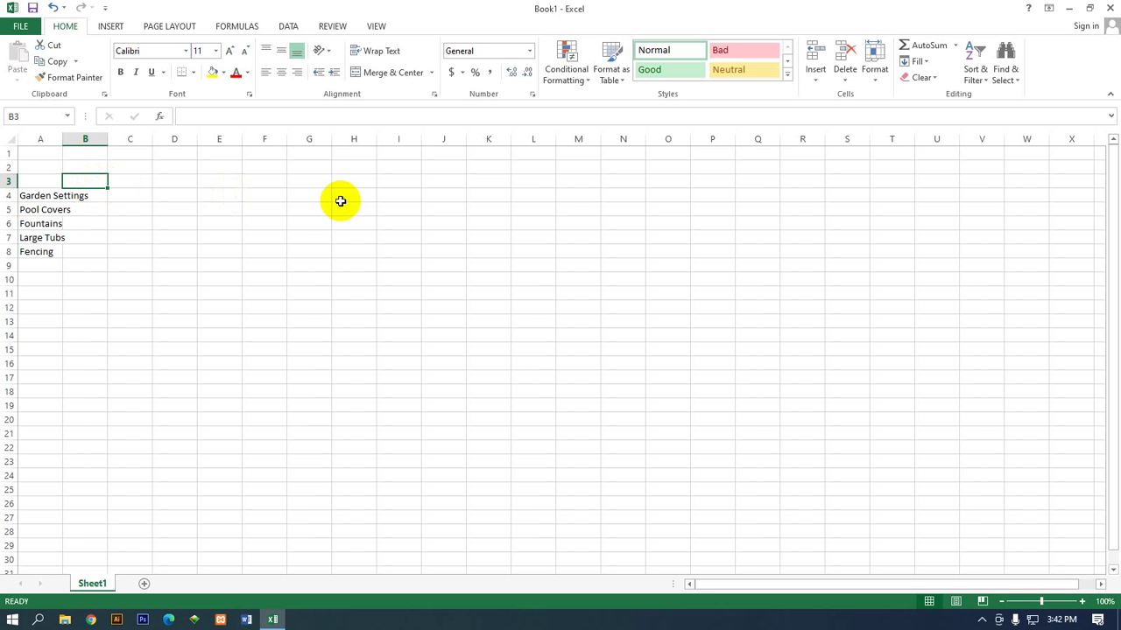
Enter the headings Uk, Aus, NZ and Spain in cells B3, C3, D3 and E3
{"action": "type", "text": "Uk"}
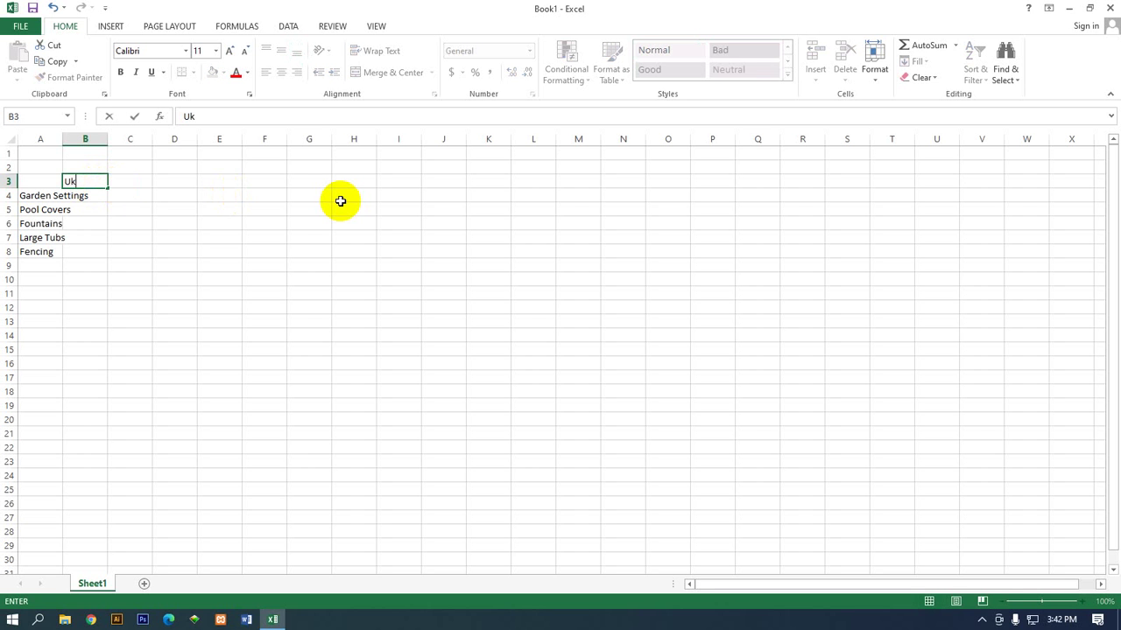
{"action": "key", "text": "Tab"}
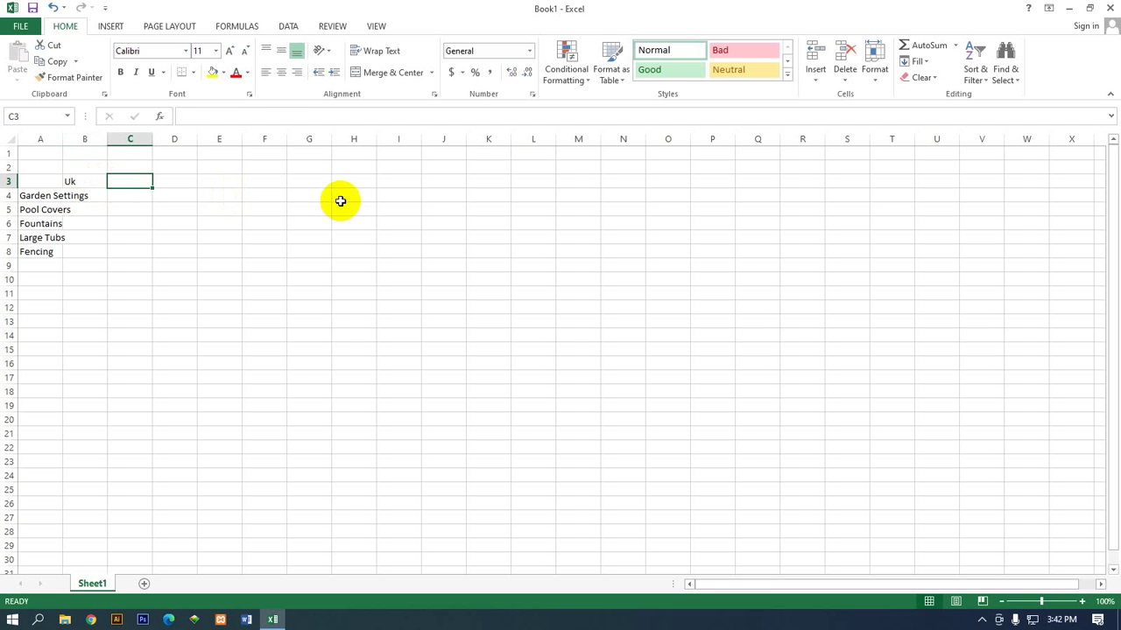
{"action": "type", "text": "Aus"}
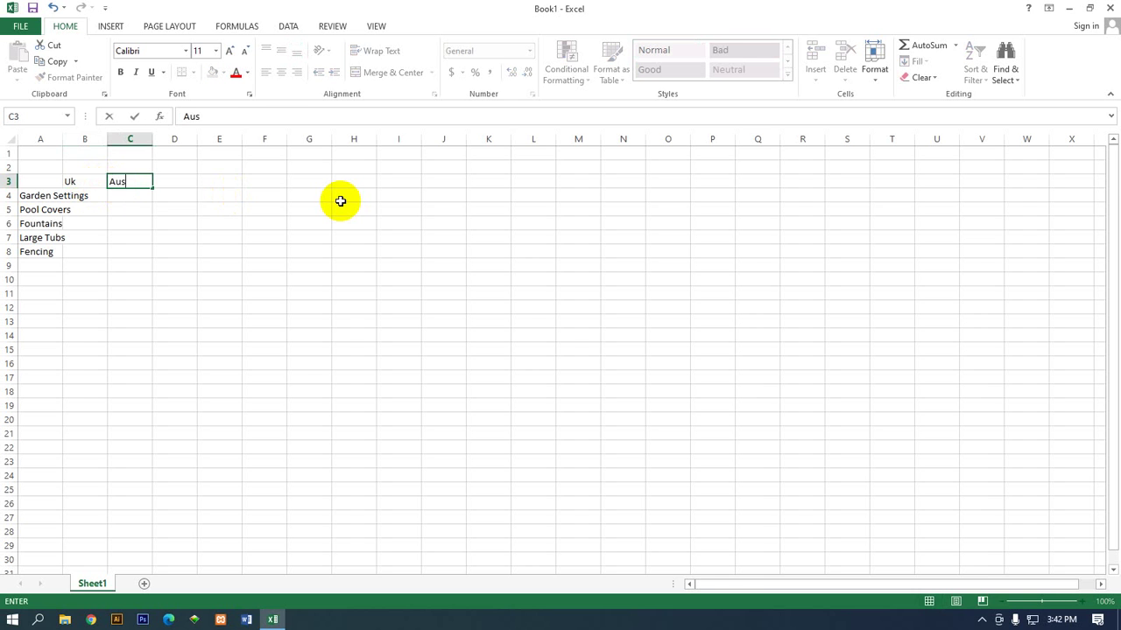
{"action": "key", "text": "Tab"}
{"action": "type", "text": "NZ"}
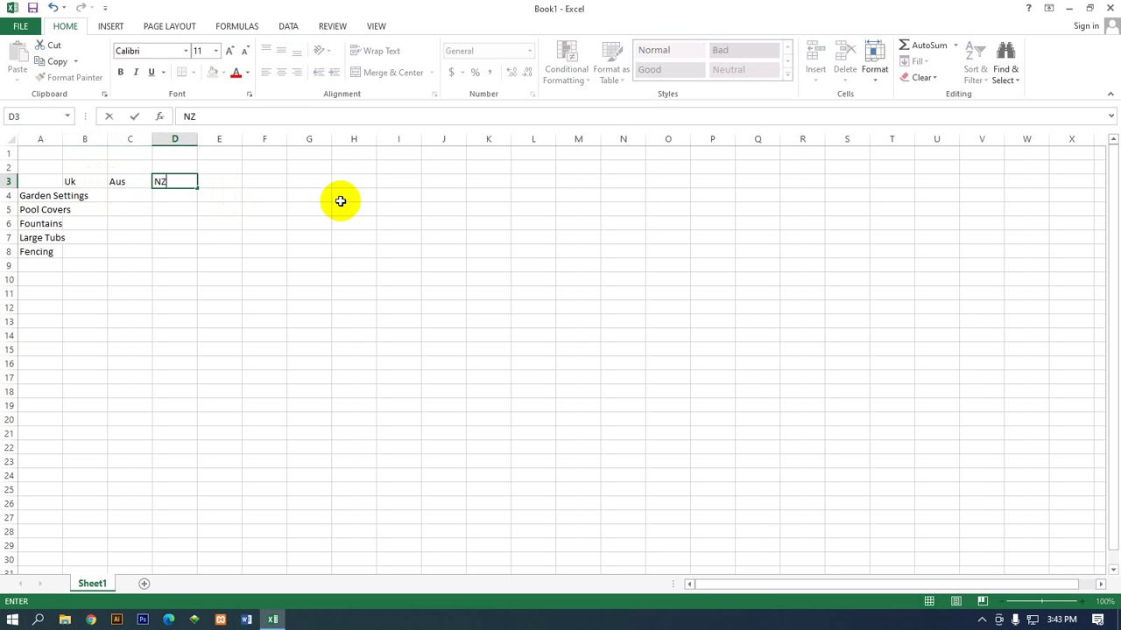
{"action": "key", "text": "Tab"}
{"action": "type", "text": "S"}
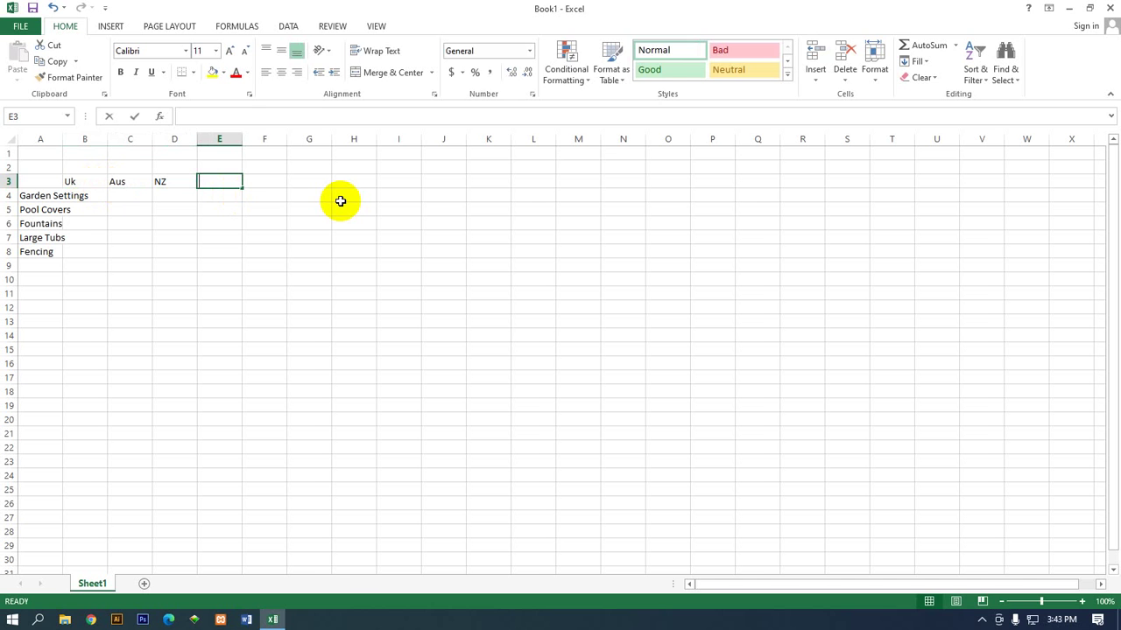
{"action": "type", "text": "pain"}
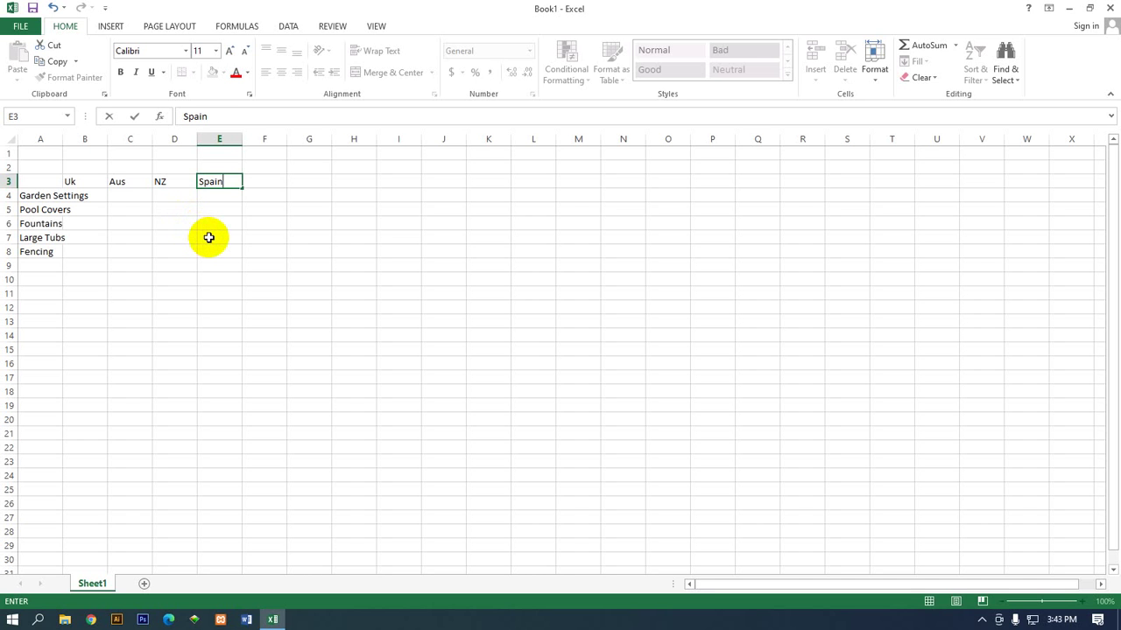
{"action": "key", "text": "Return"}
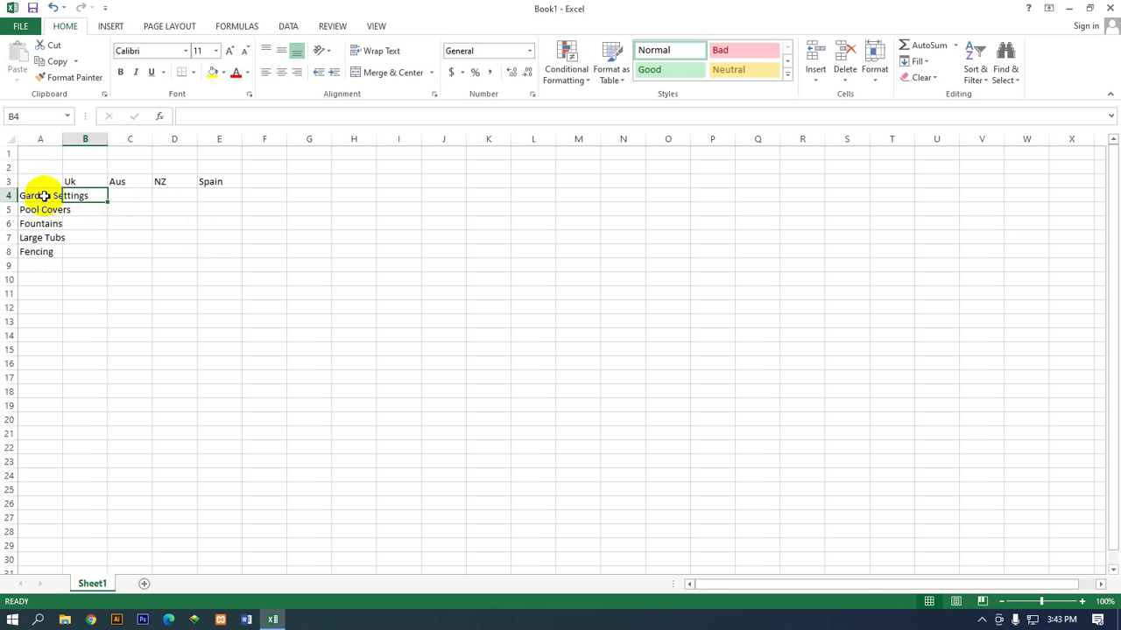
Widen column A to about 15 characters so Garden Settings shows in full
{"action": "left_click", "coordinate": [44, 195]}
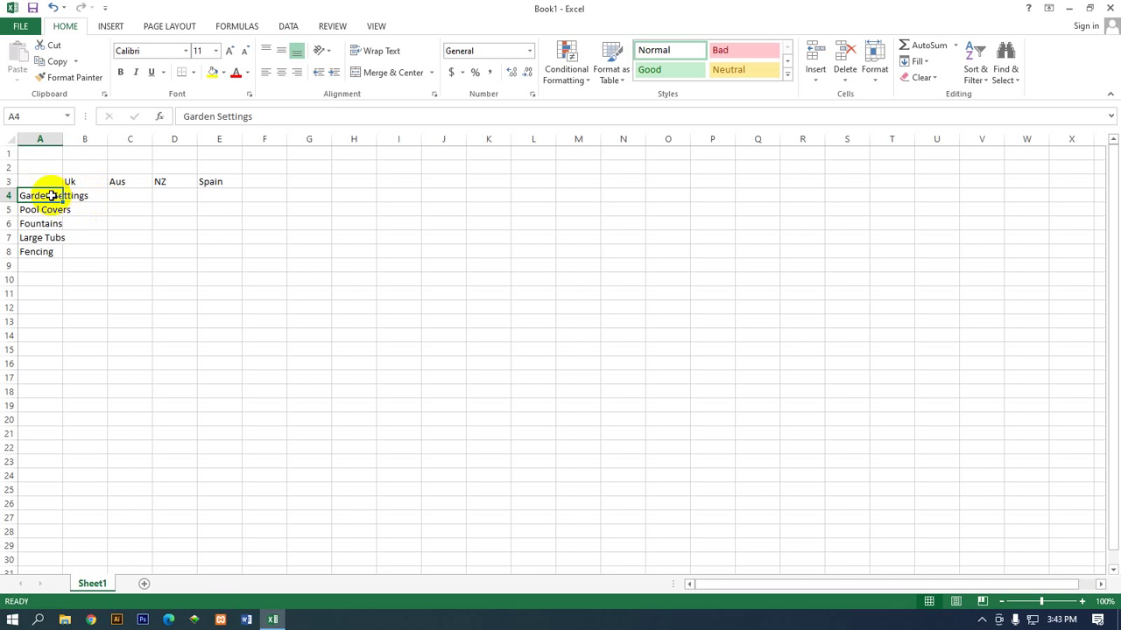
{"action": "left_click", "coordinate": [83, 195]}
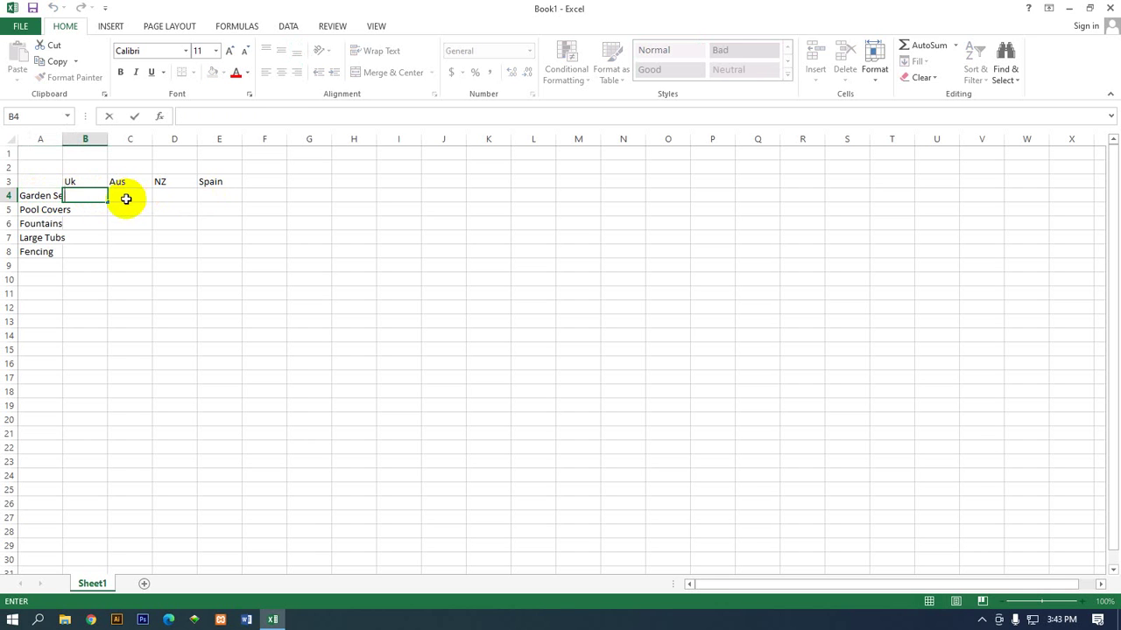
{"action": "left_click", "coordinate": [87, 195]}
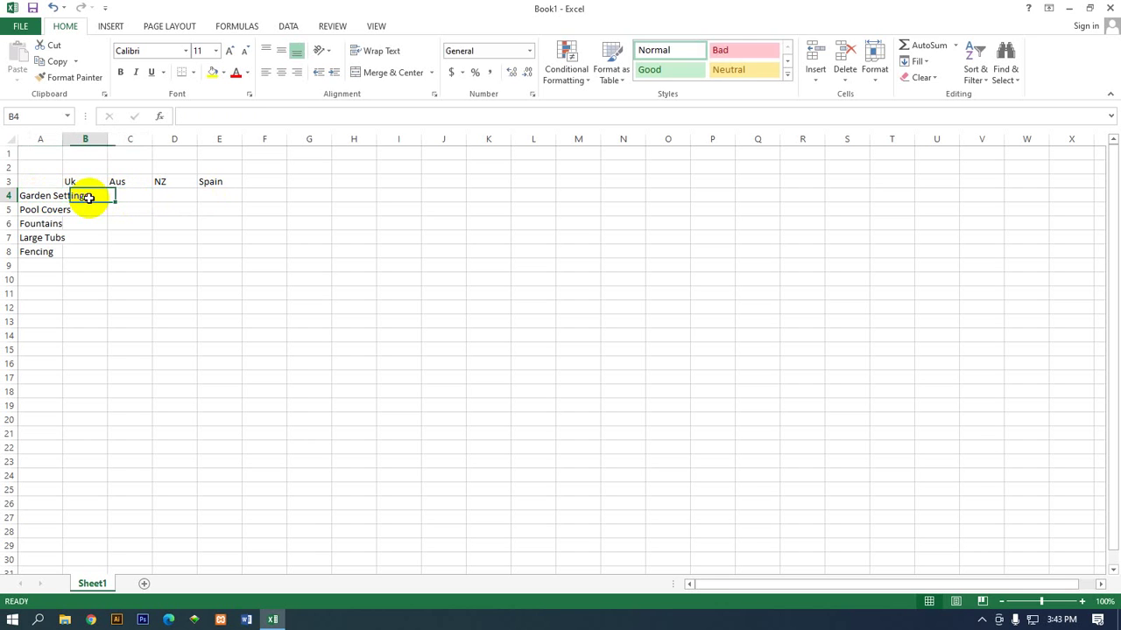
{"action": "left_click", "coordinate": [133, 199]}
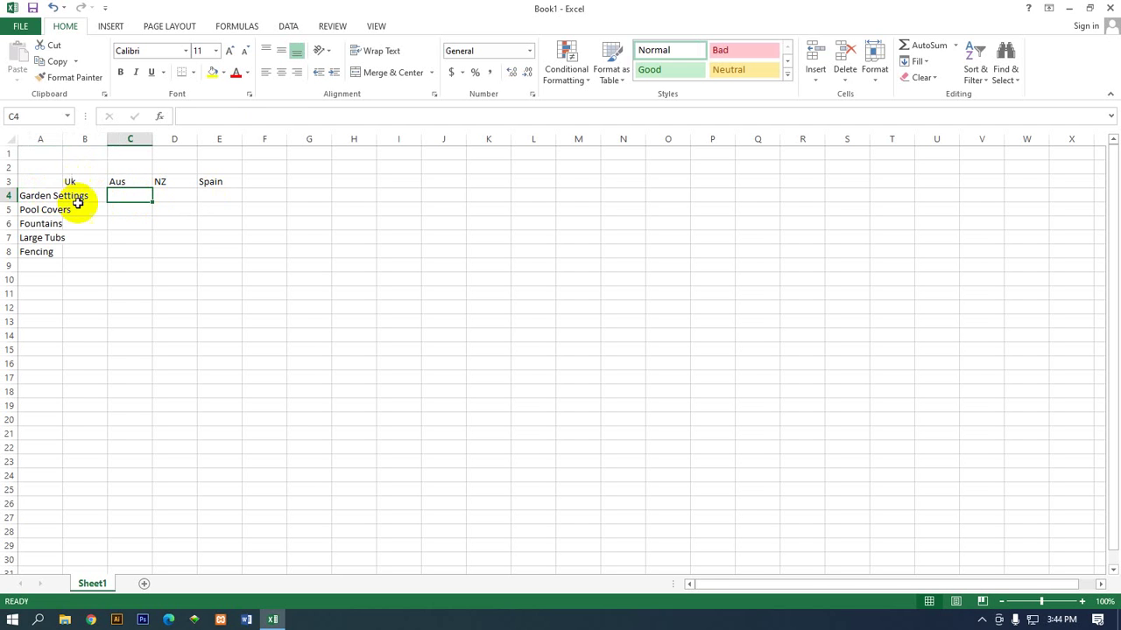
{"action": "left_click", "coordinate": [48, 197]}
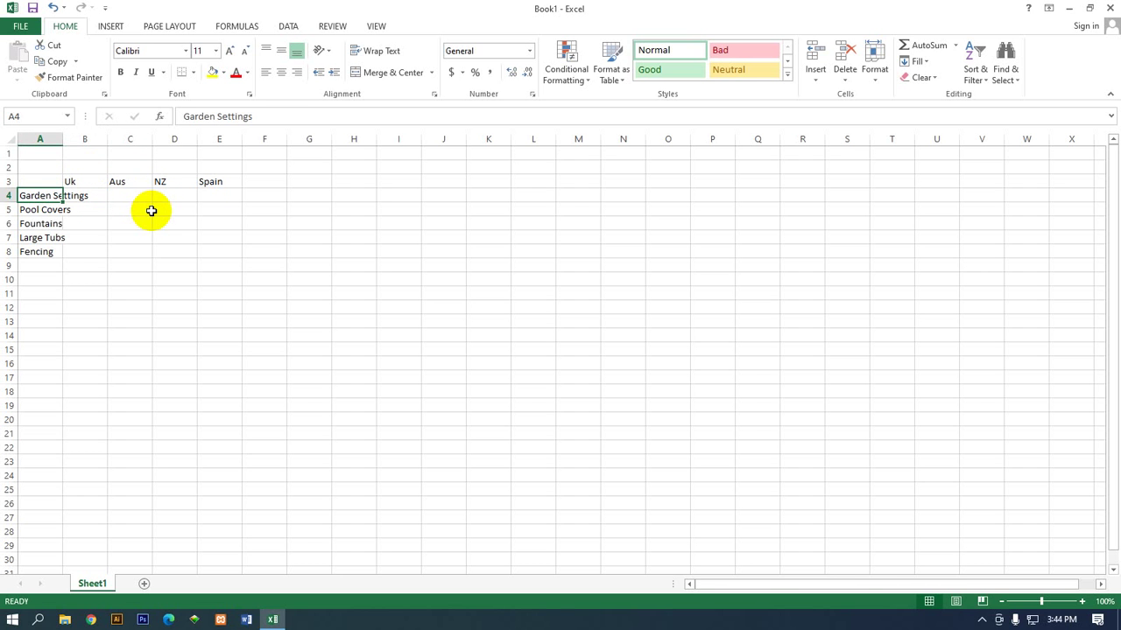
{"action": "left_click_drag", "start_coordinate": [62, 139], "coordinate": [95, 140]}
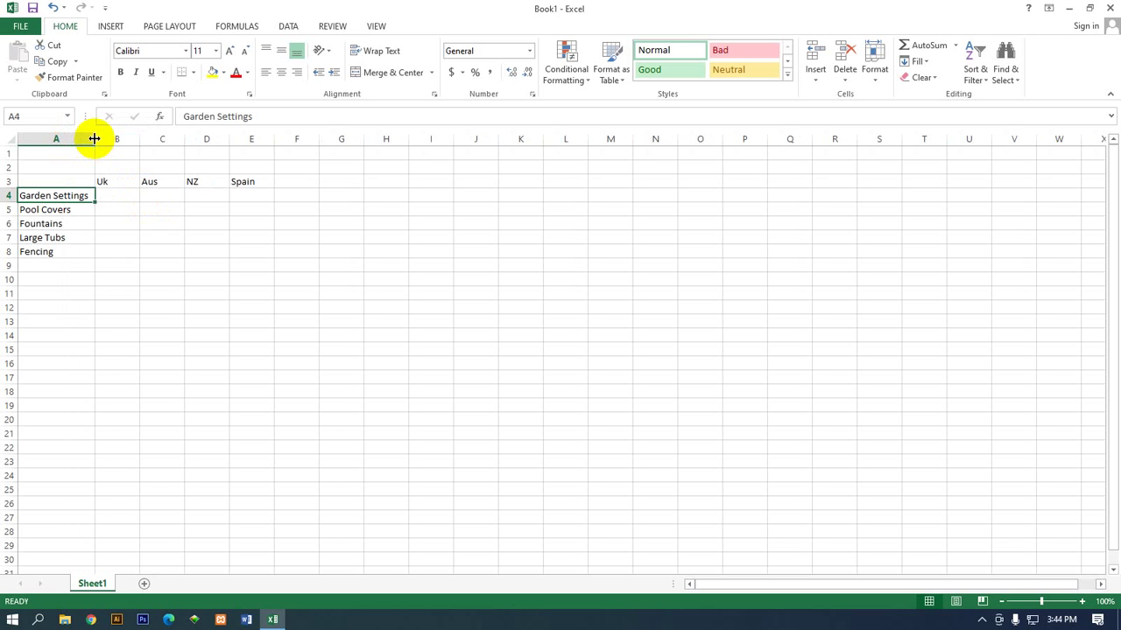
{"action": "mouse_move", "coordinate": [95, 139]}
{"action": "left_mouse_down"}
{"action": "mouse_move", "coordinate": [65, 138]}
{"action": "mouse_move", "coordinate": [110, 138]}
{"action": "mouse_move", "coordinate": [80, 137]}
{"action": "mouse_move", "coordinate": [102, 141]}
{"action": "mouse_move", "coordinate": [92, 140]}
{"action": "left_mouse_up"}
{"action": "left_click", "coordinate": [104, 194]}
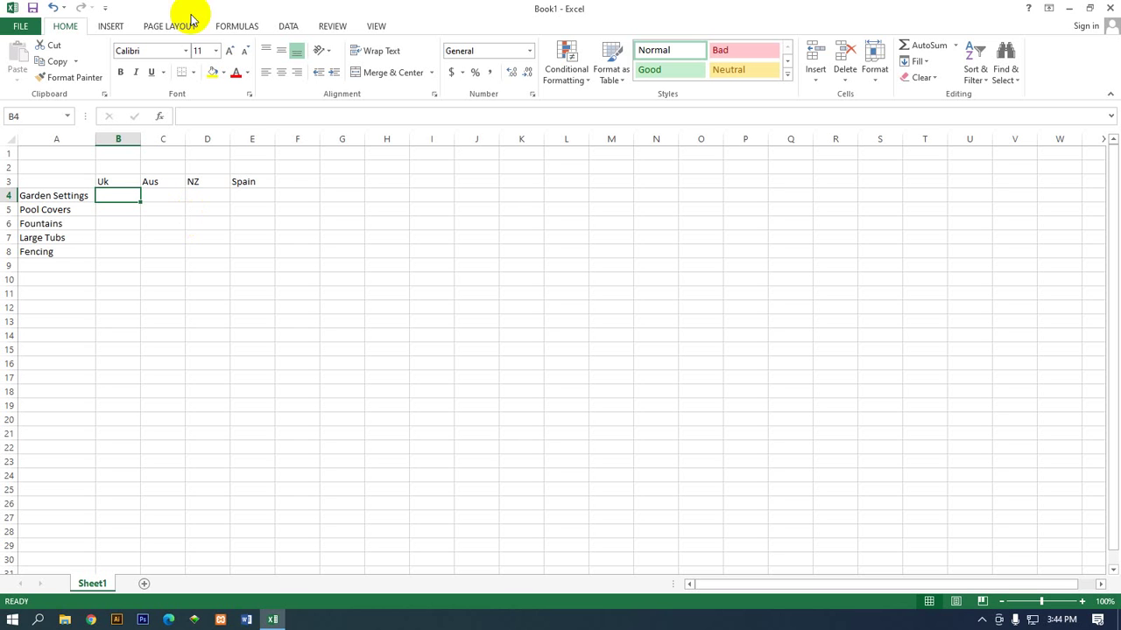
Enter the Uk figures 17200, 21412, 20824, 20722 and 49254 in B4:B8
{"action": "left_click", "coordinate": [120, 220]}
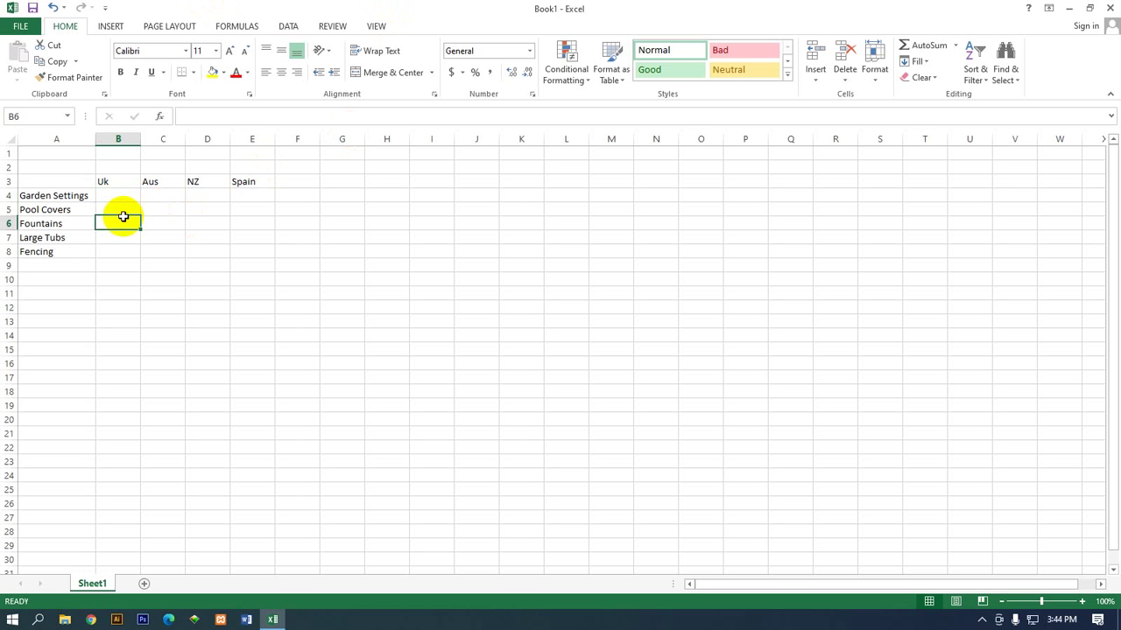
{"action": "left_click", "coordinate": [119, 209]}
{"action": "left_click", "coordinate": [127, 198]}
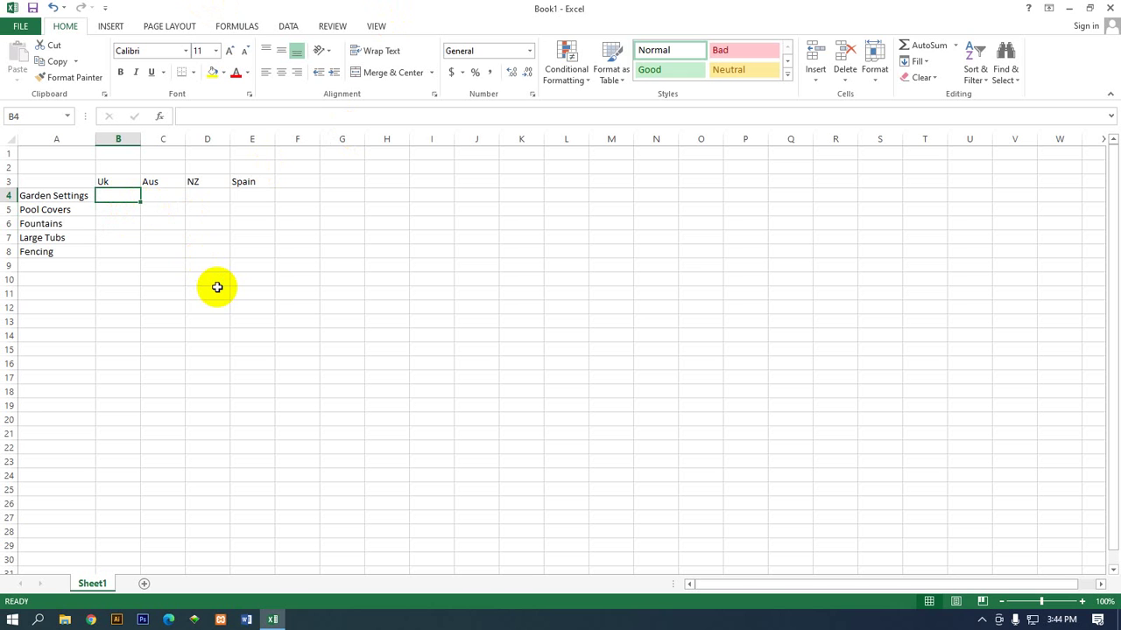
{"action": "type", "text": "1"}
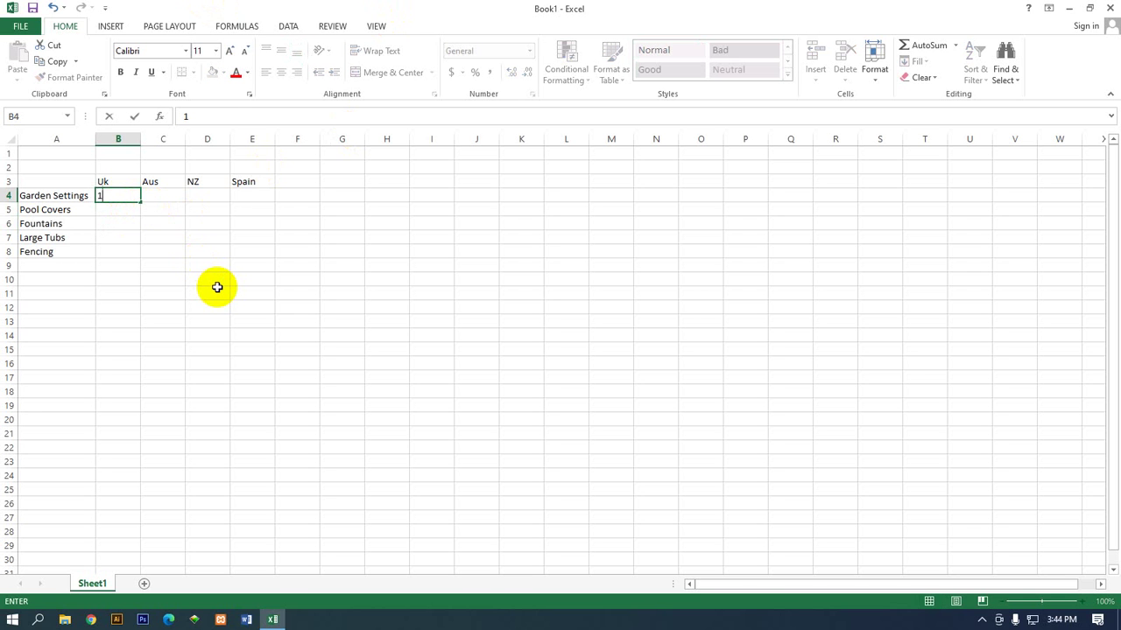
{"action": "type", "text": "72"}
{"action": "type", "text": "00"}
{"action": "key", "text": "Return"}
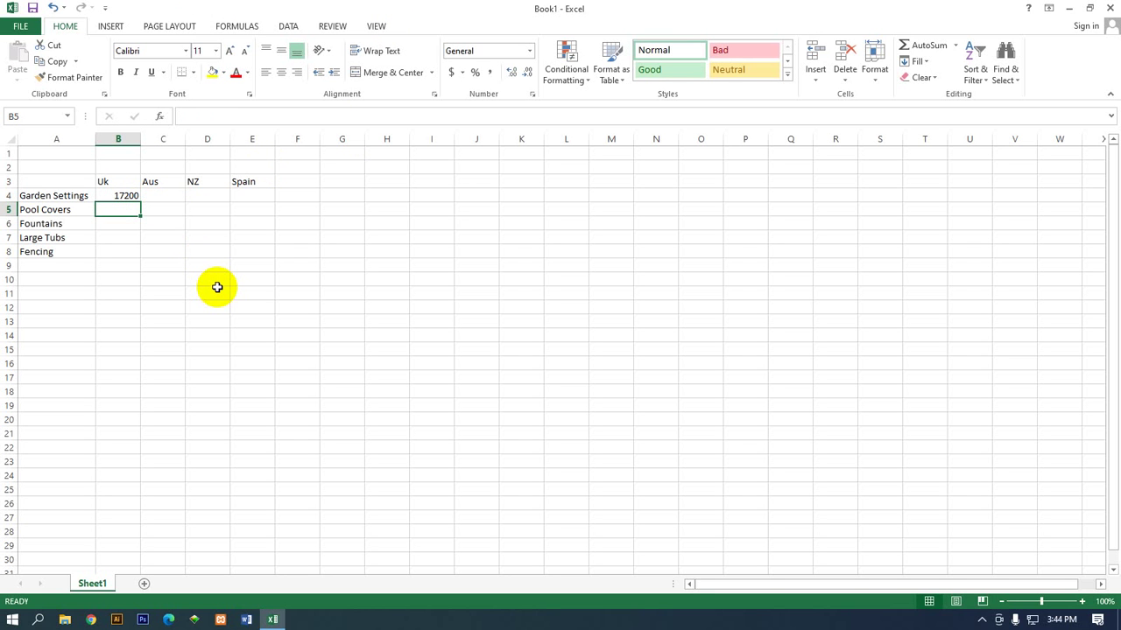
{"action": "type", "text": "21412"}
{"action": "key", "text": "Return"}
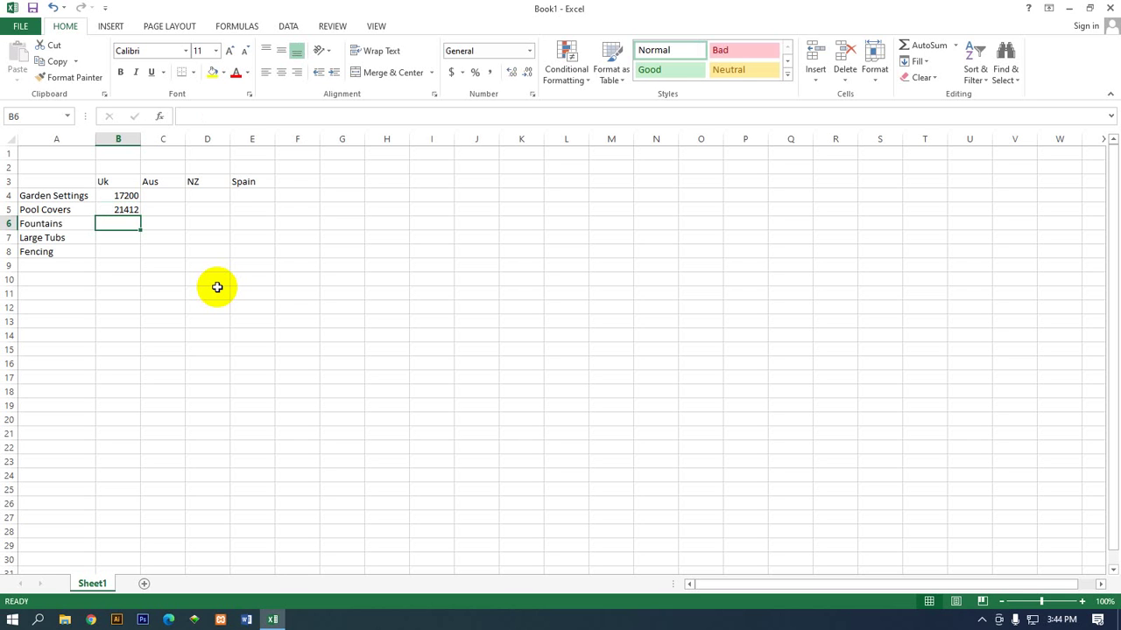
{"action": "type", "text": "20"}
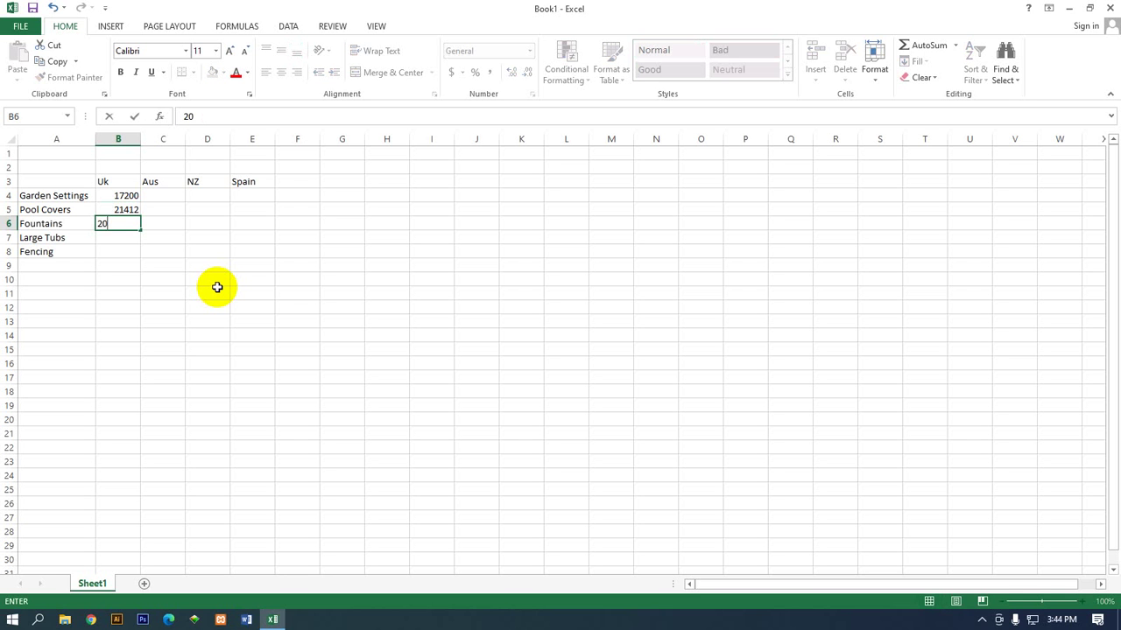
{"action": "type", "text": "824"}
{"action": "key", "text": "Return"}
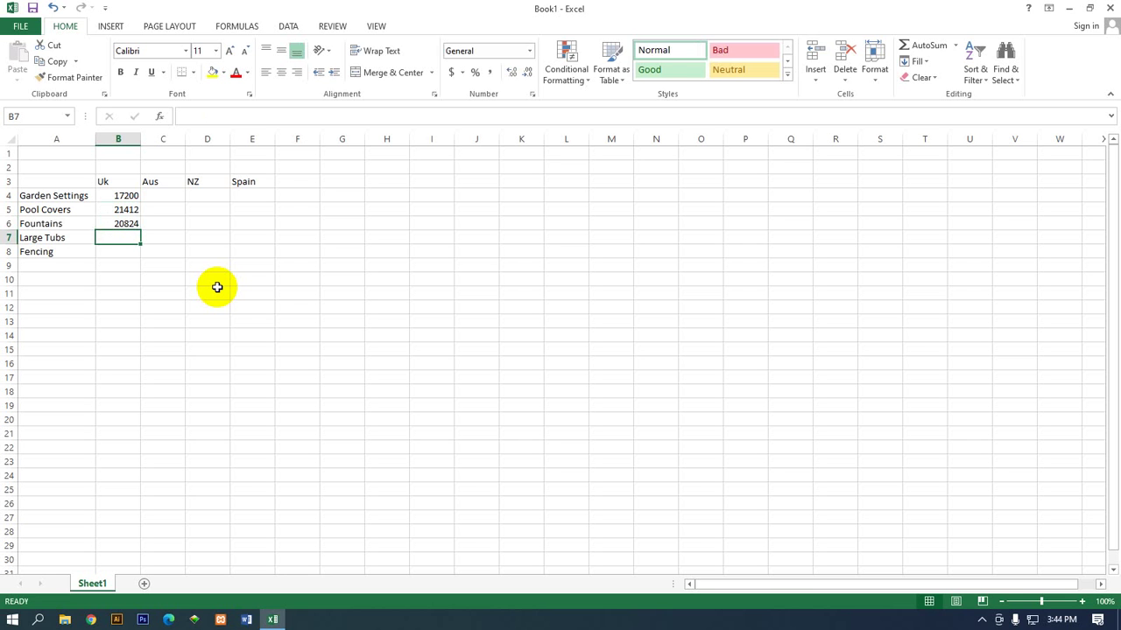
{"action": "type", "text": "20722"}
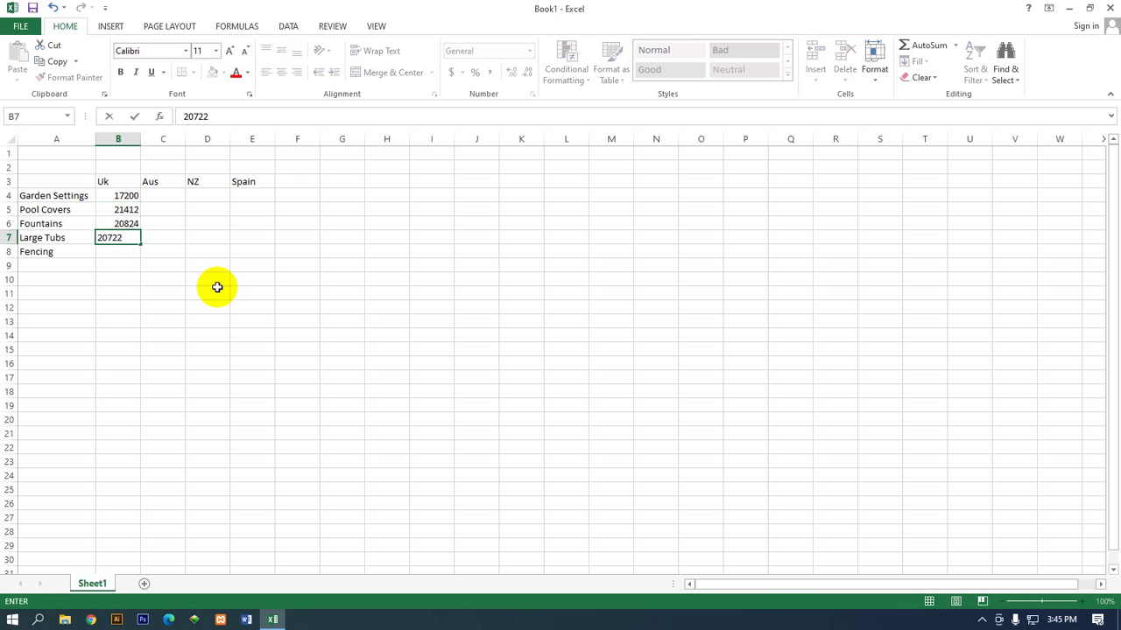
{"action": "key", "text": "Return"}
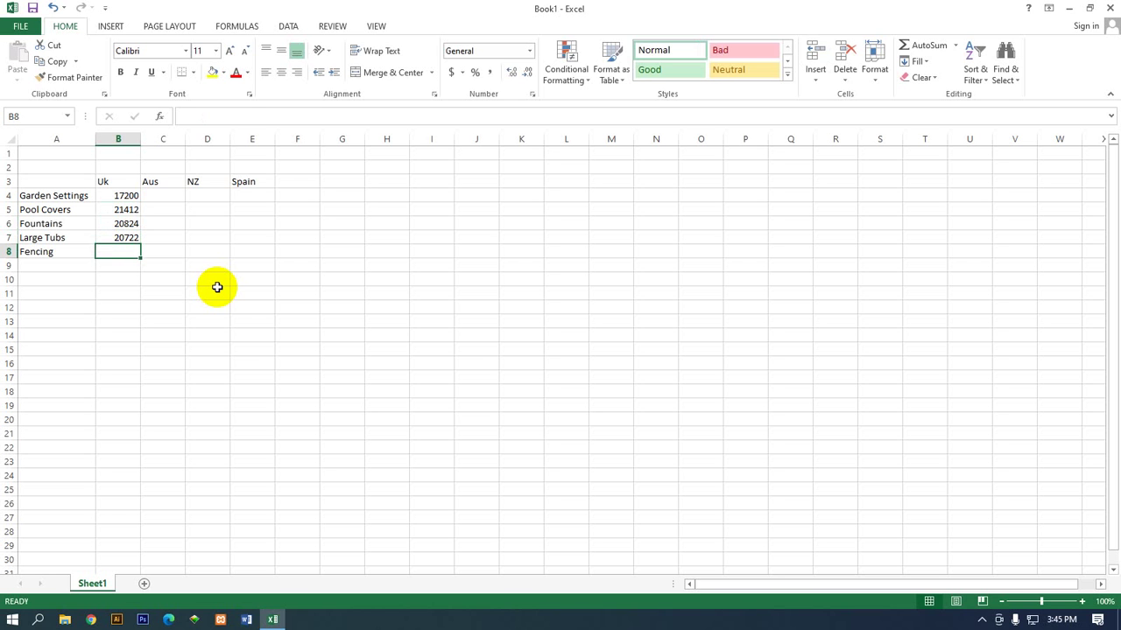
{"action": "type", "text": "49"}
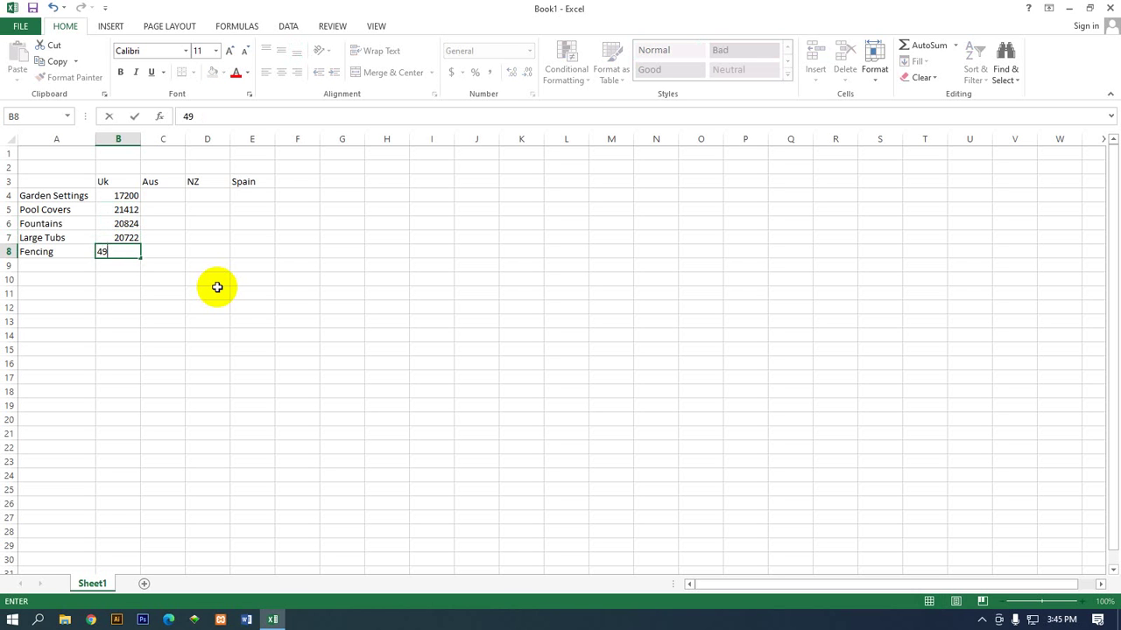
{"action": "type", "text": "254"}
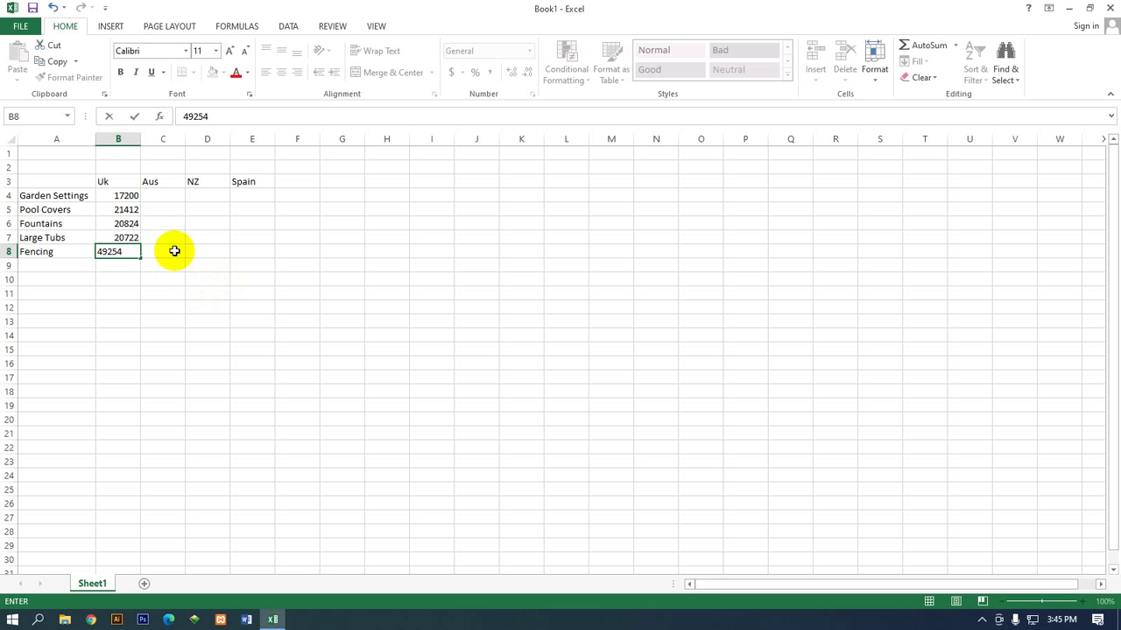
{"action": "key", "text": "Return"}
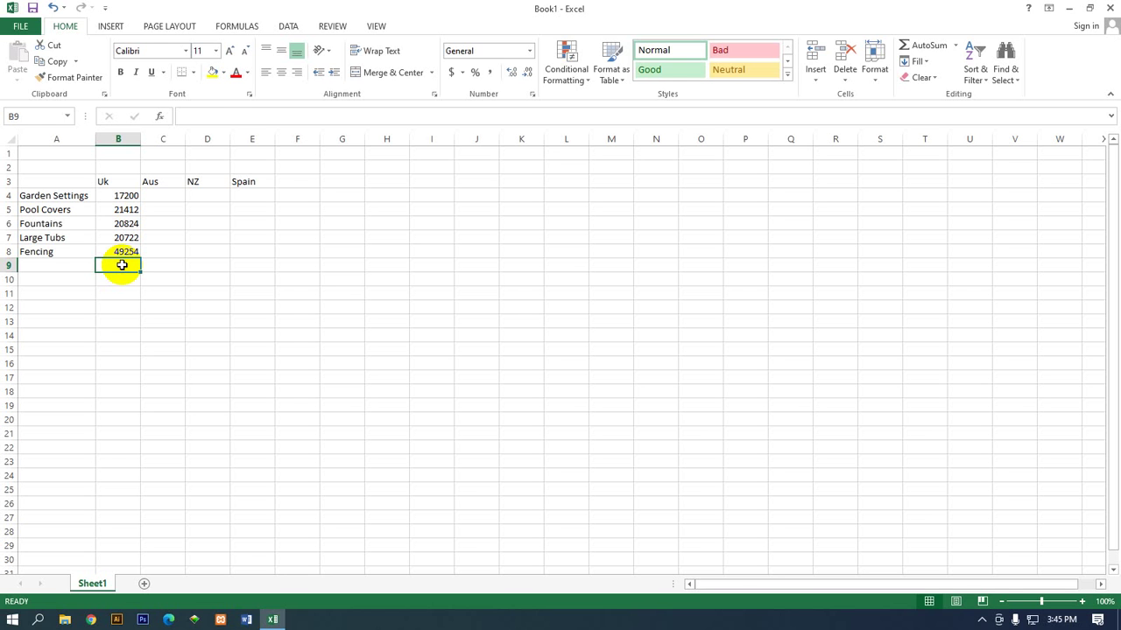
Build =B4+B5+B6+B7+B8 in B9 to total the Uk column at 129412
{"action": "type", "text": "="}
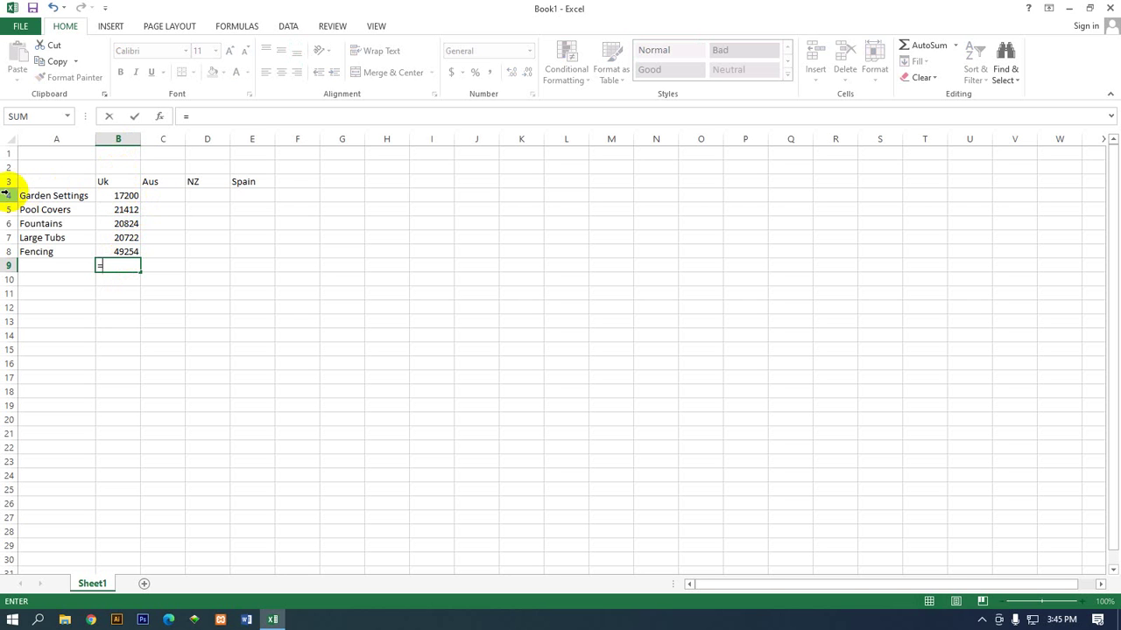
{"action": "left_click", "coordinate": [114, 196]}
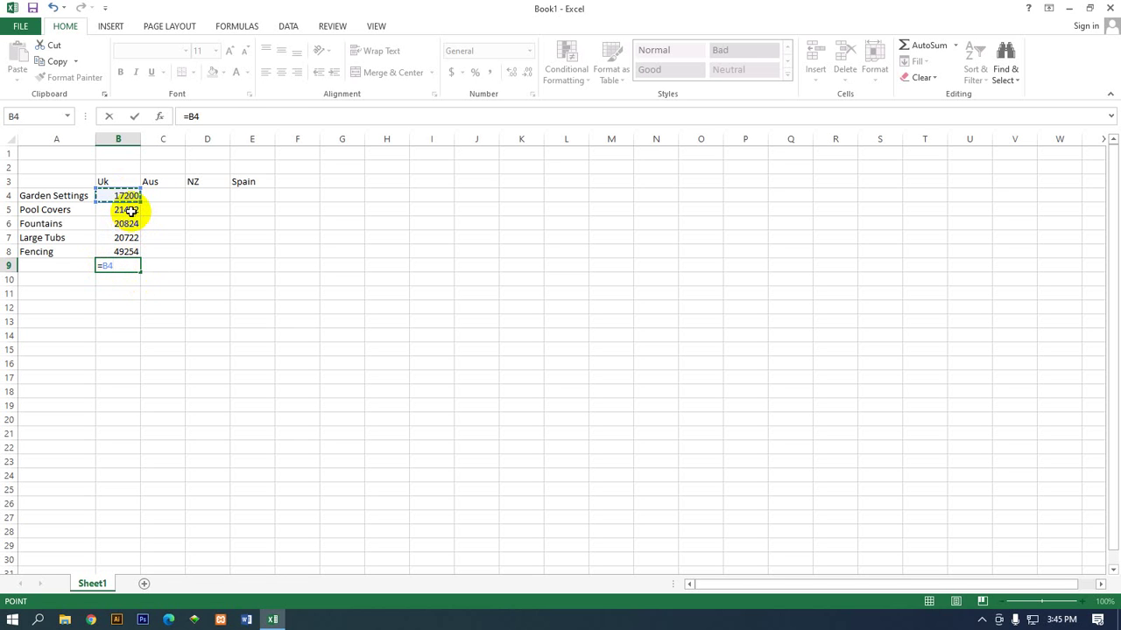
{"action": "left_click", "coordinate": [131, 211], "text": "ctrl"}
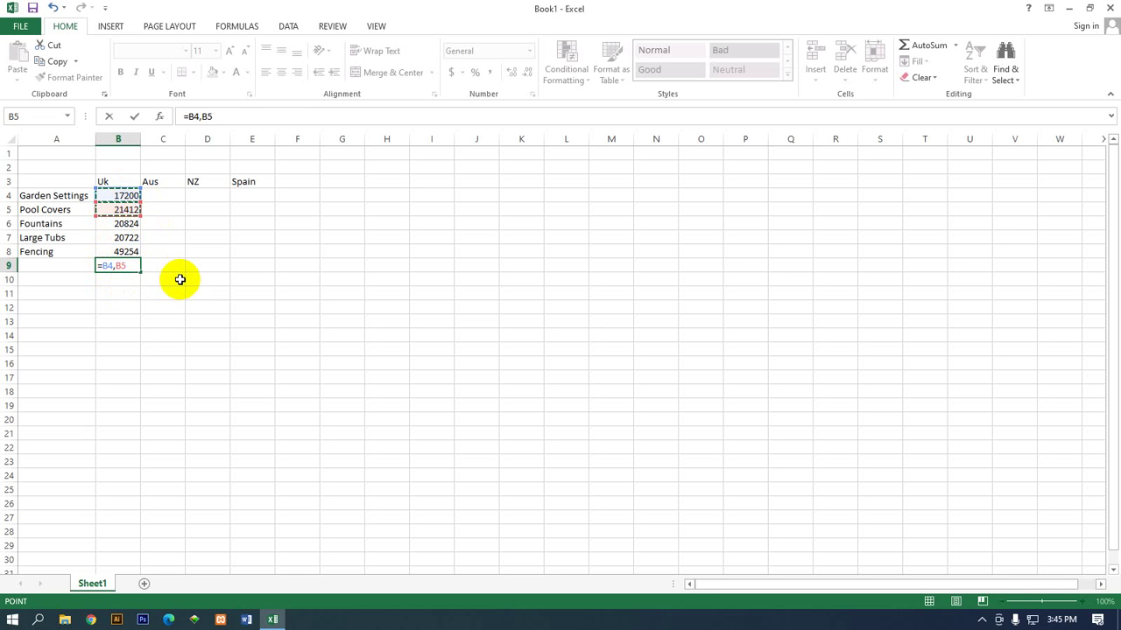
{"action": "key", "text": "BackSpace"}
{"action": "key", "text": "BackSpace"}
{"action": "type", "text": "+"}
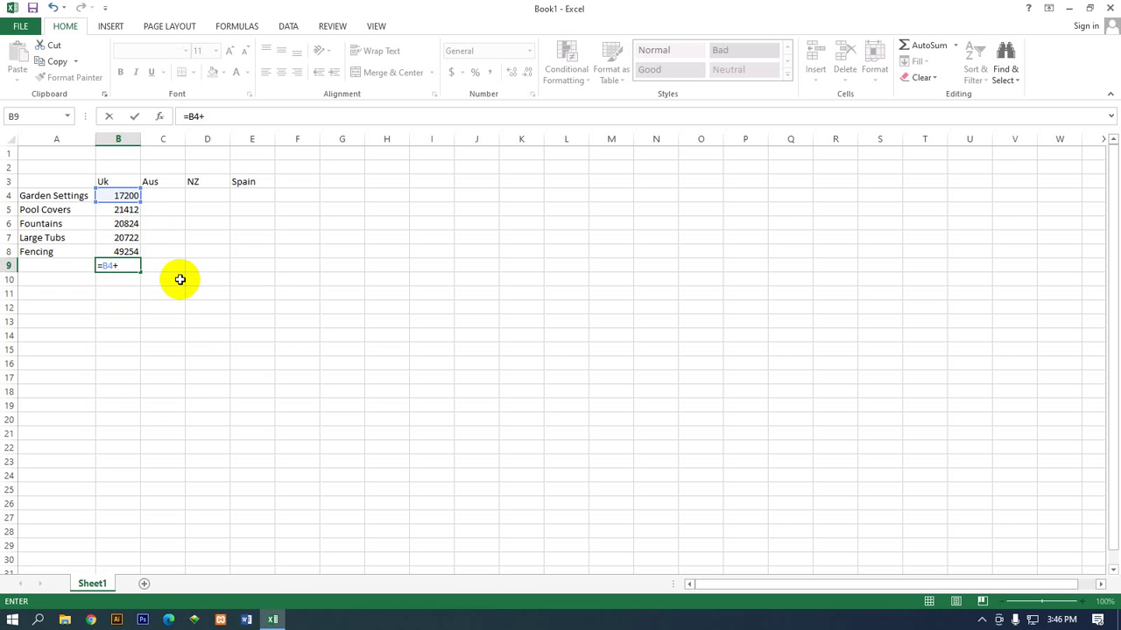
{"action": "left_click", "coordinate": [128, 211]}
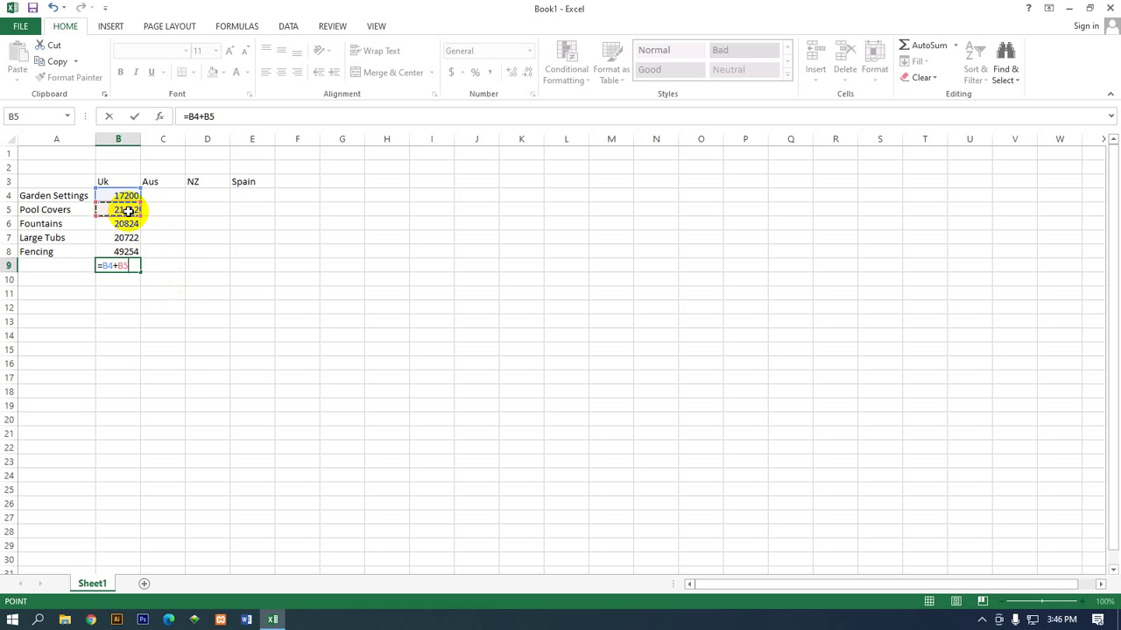
{"action": "type", "text": "+"}
{"action": "left_click", "coordinate": [135, 227]}
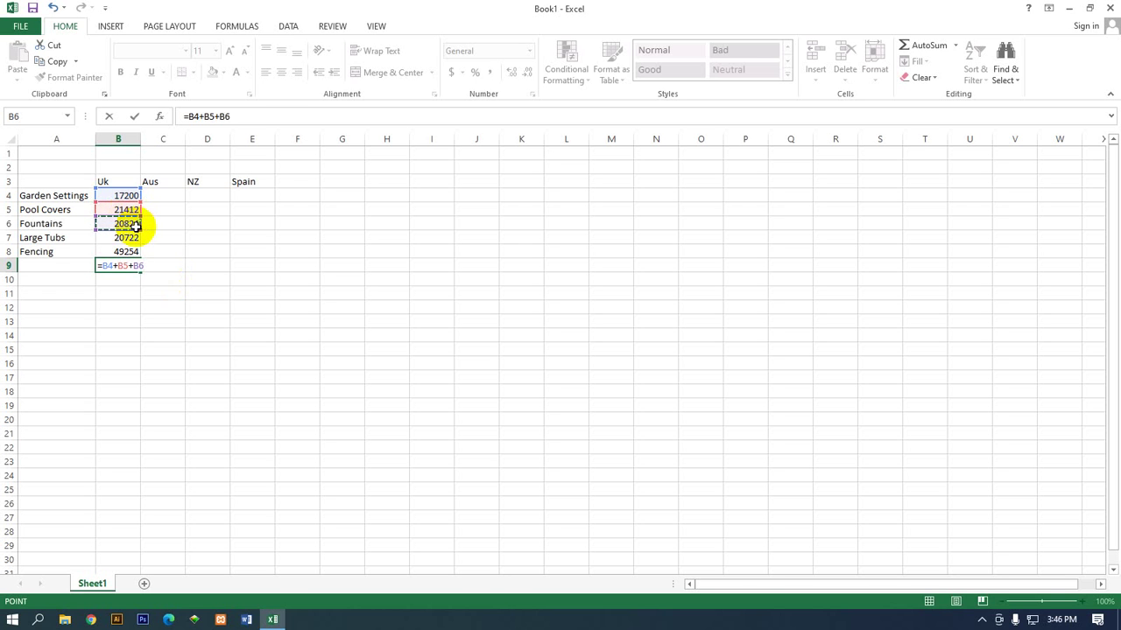
{"action": "type", "text": "+"}
{"action": "left_click", "coordinate": [133, 238]}
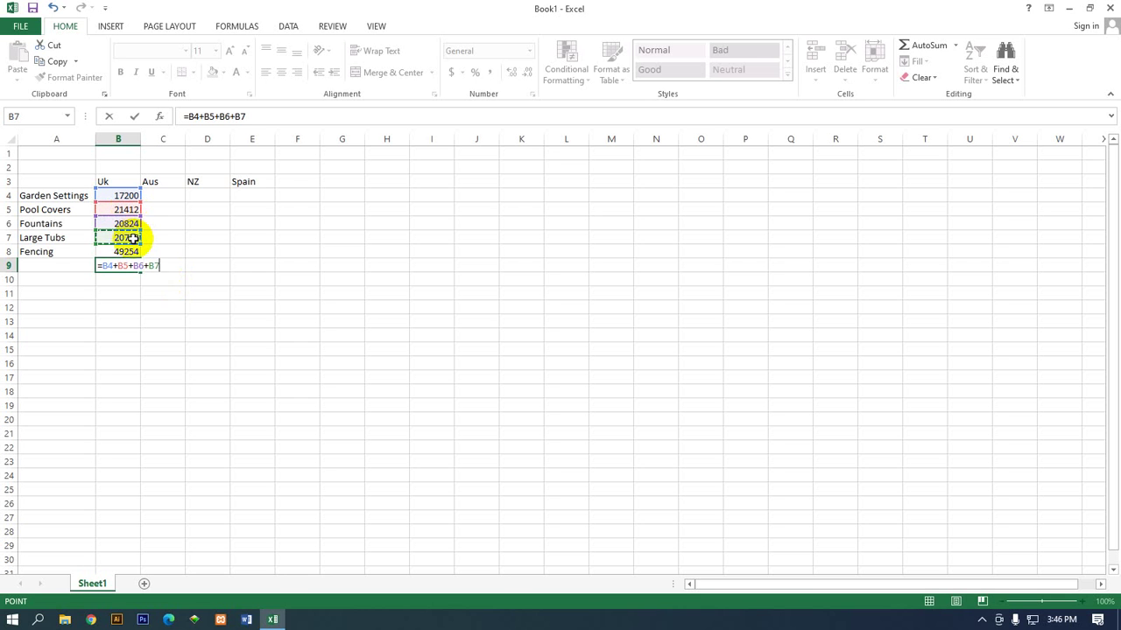
{"action": "type", "text": "+"}
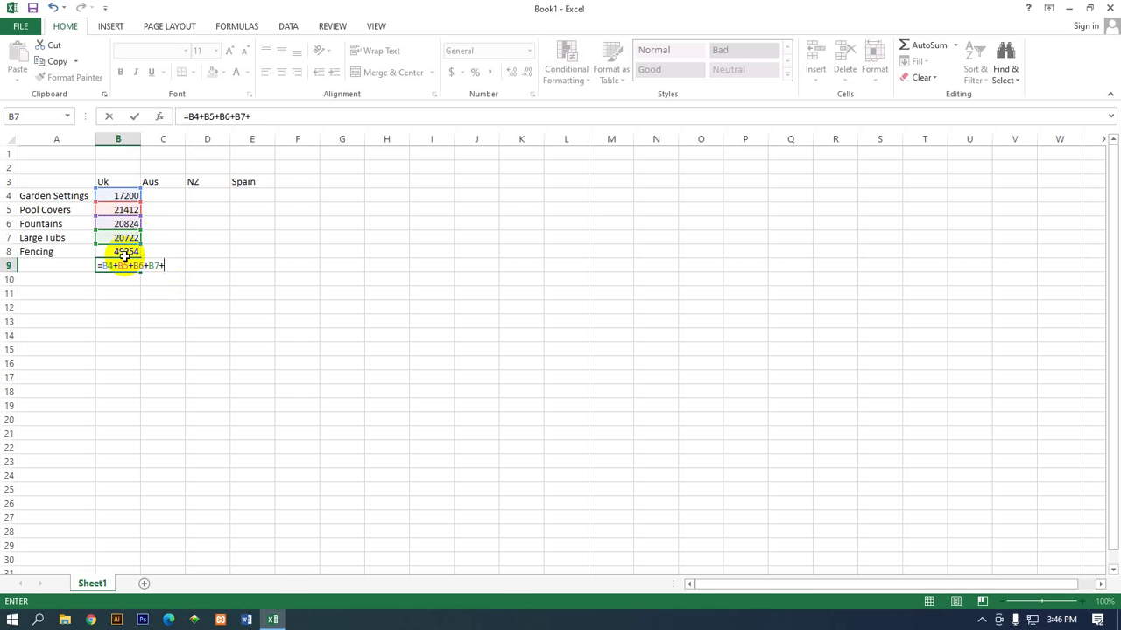
{"action": "left_click", "coordinate": [125, 252]}
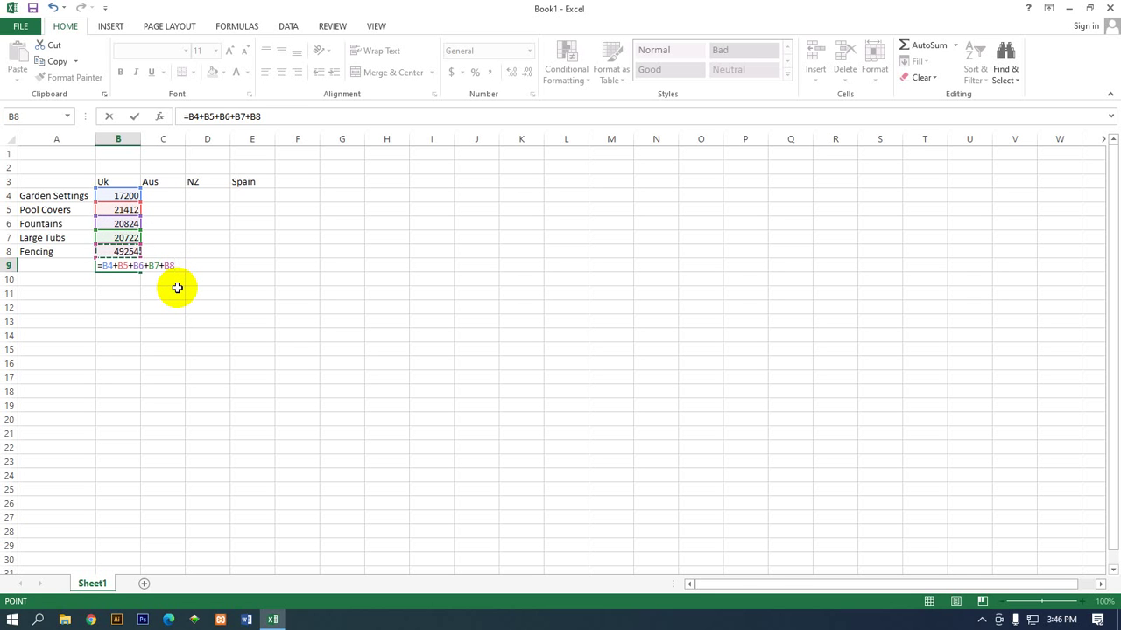
{"action": "key", "text": "Return"}
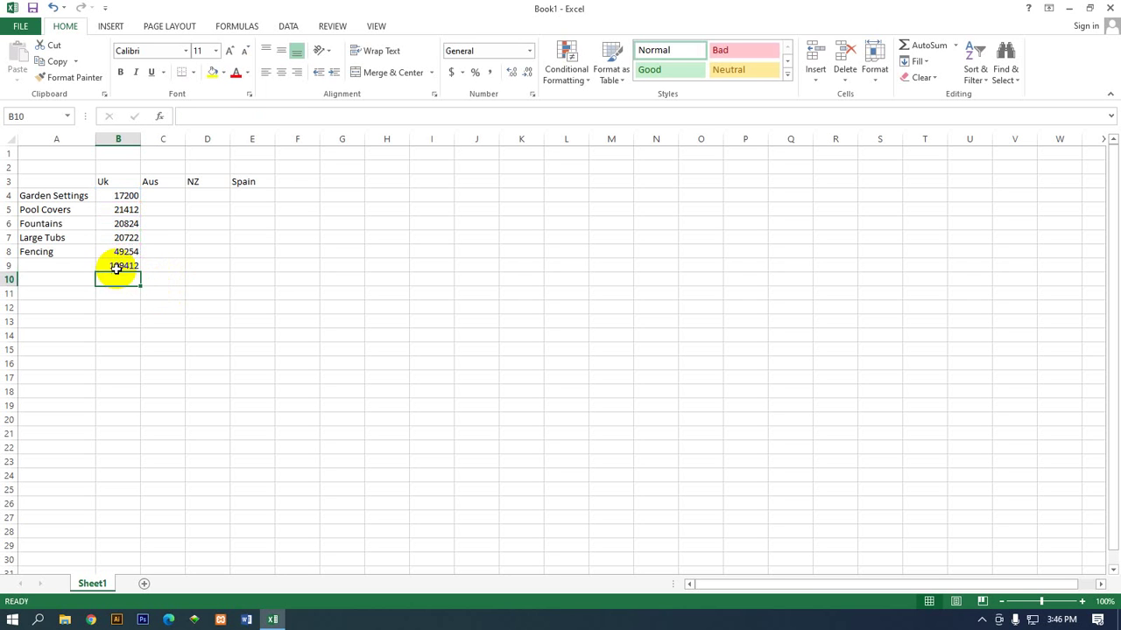
{"action": "left_click", "coordinate": [113, 265]}
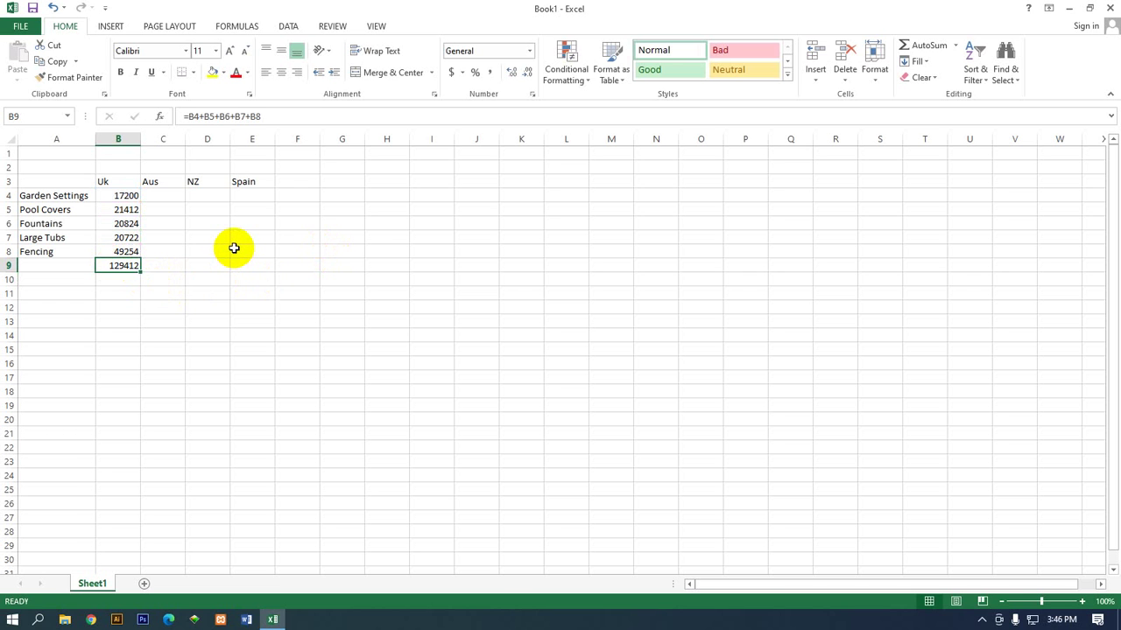
Delete the B9 total and select B4:B8 to check their status-bar sum
{"action": "key", "text": "Delete"}
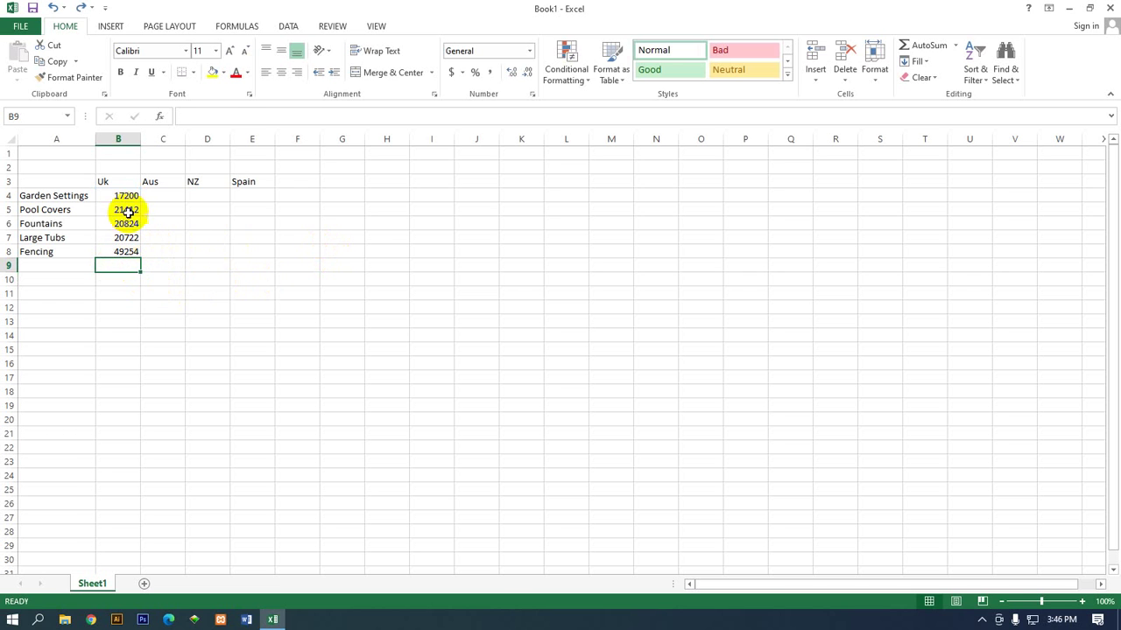
{"action": "left_click_drag", "start_coordinate": [129, 196], "coordinate": [133, 253]}
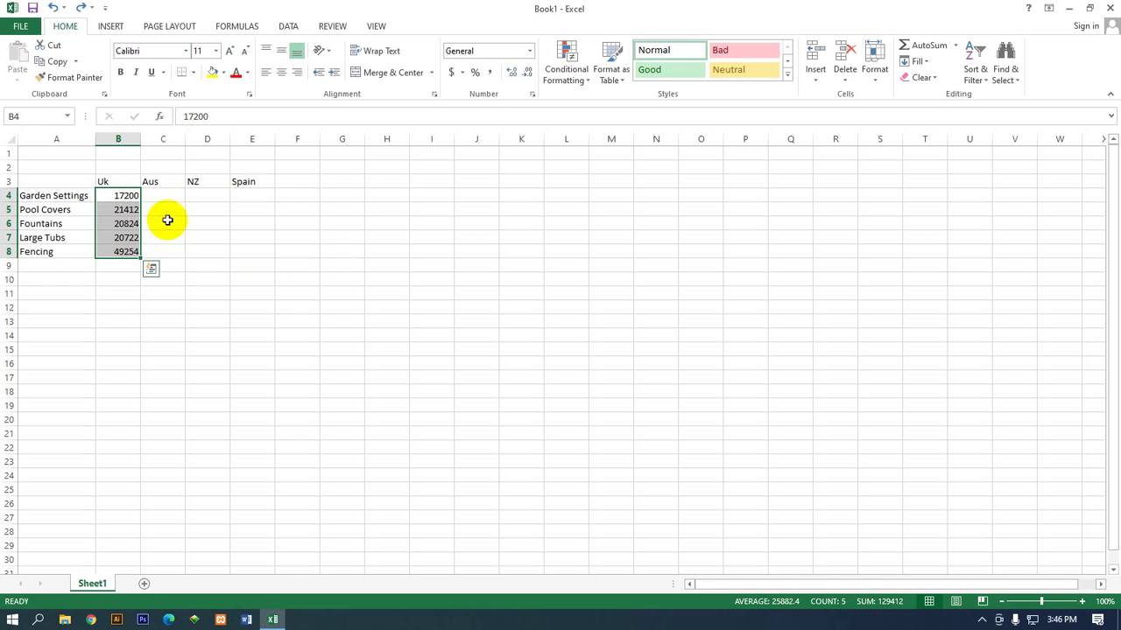
{"action": "left_click", "coordinate": [113, 268]}
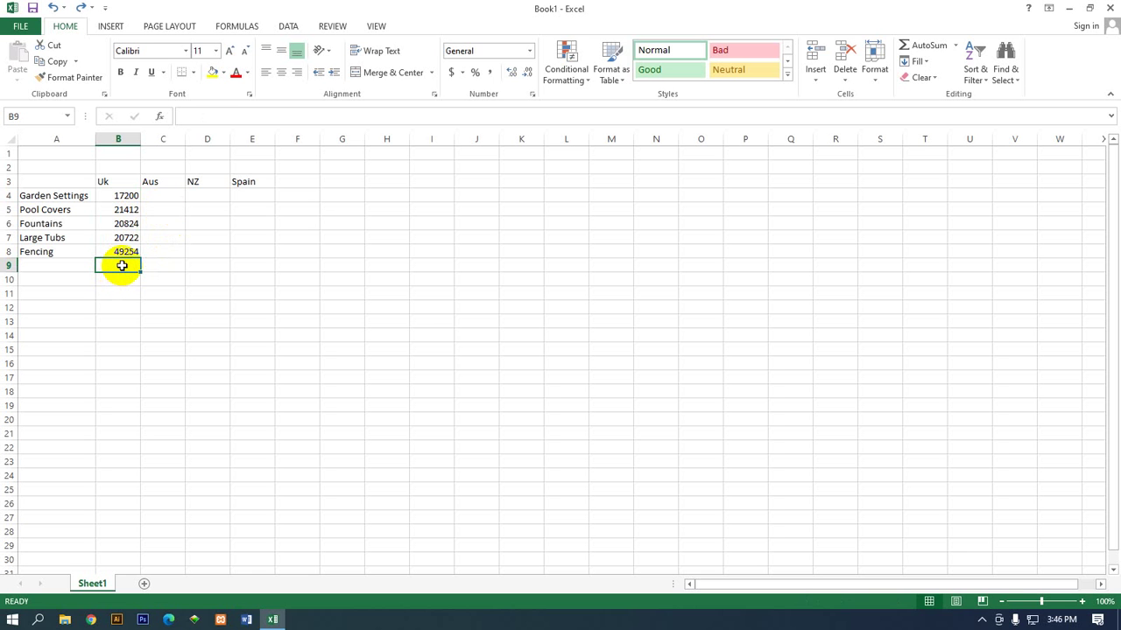
{"action": "left_click", "coordinate": [1056, 601]}
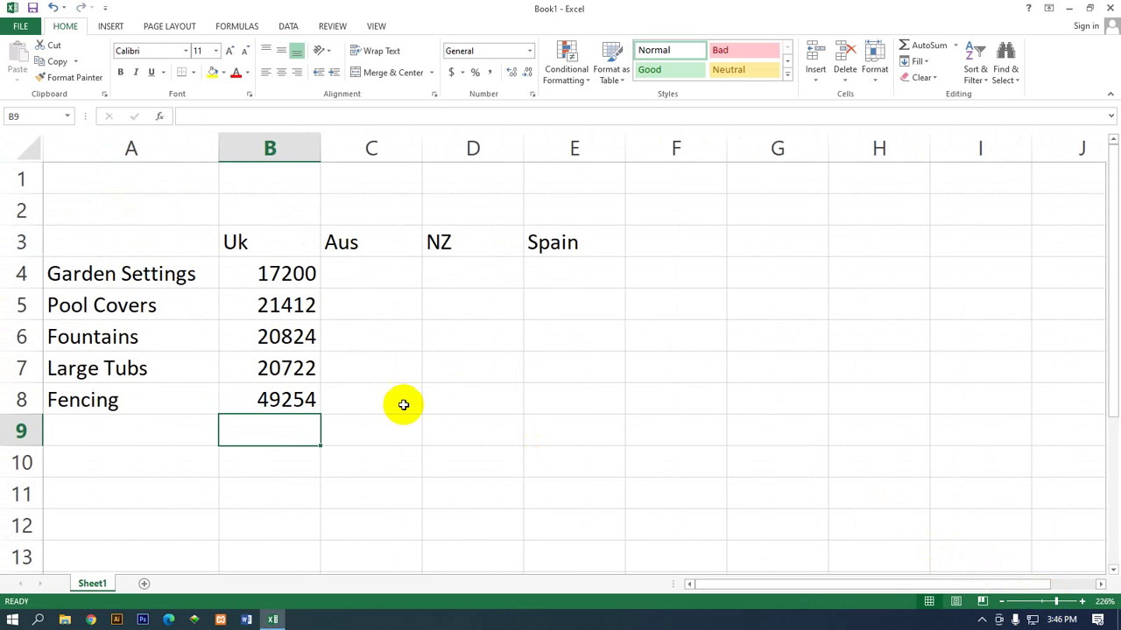
{"action": "scroll", "coordinate": [298, 420], "scroll_direction": "down", "scroll_amount": 3}
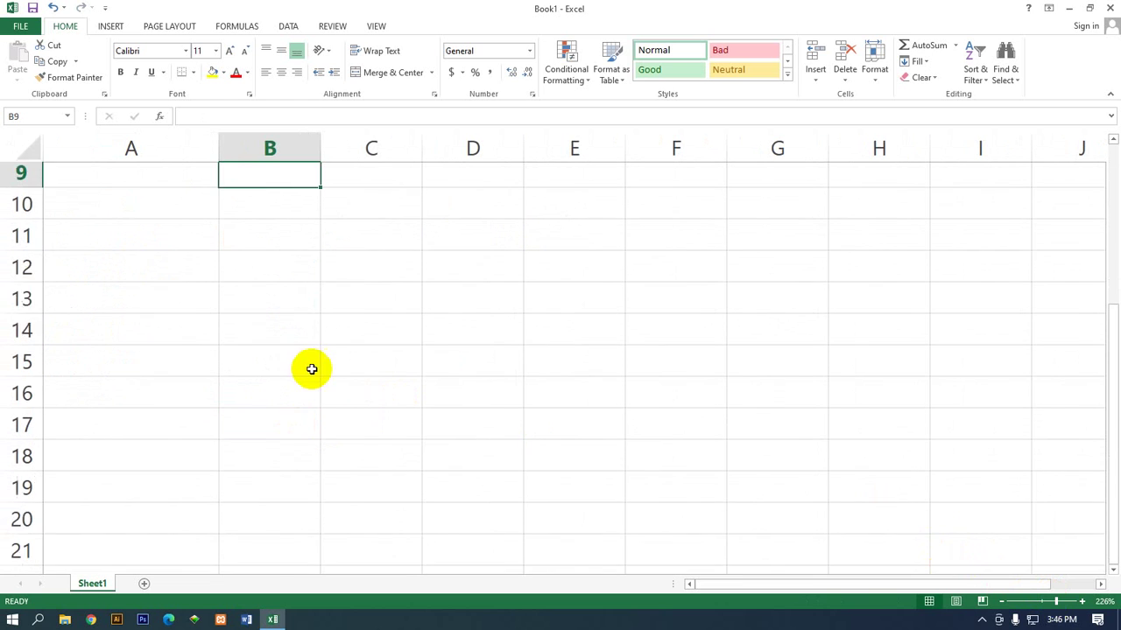
{"action": "scroll", "coordinate": [312, 369], "scroll_direction": "up", "scroll_amount": 2}
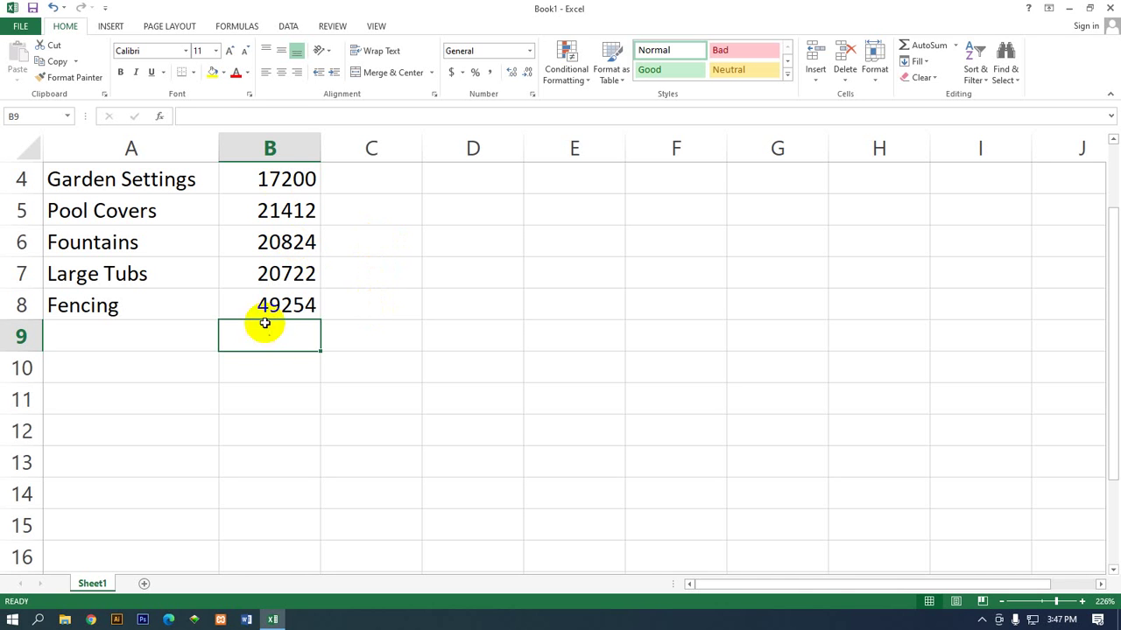
{"action": "left_click_drag", "start_coordinate": [291, 175], "coordinate": [302, 305]}
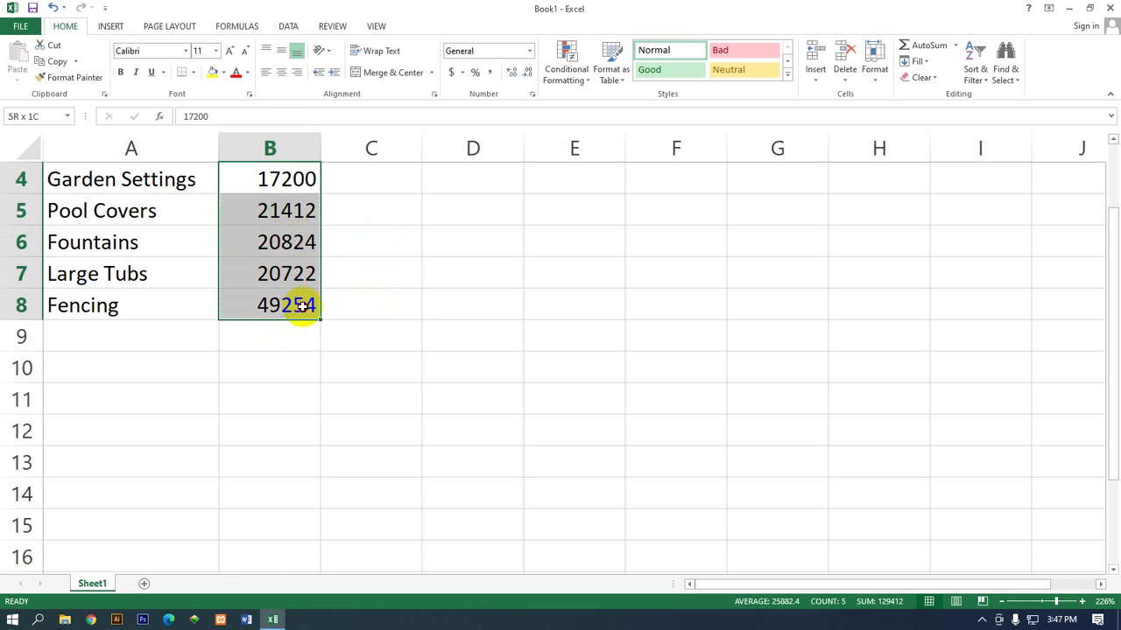
{"action": "left_click", "coordinate": [270, 338]}
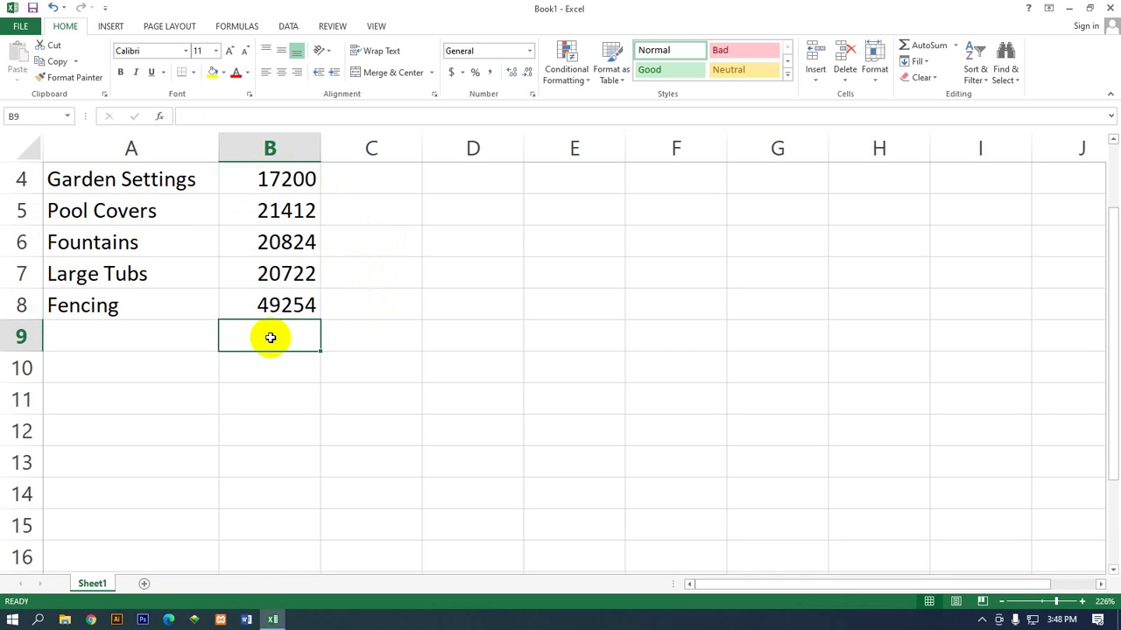
Re-enter =B4+B5+B6+B7+B8 in B9 so it shows 129412
{"action": "type", "text": "="}
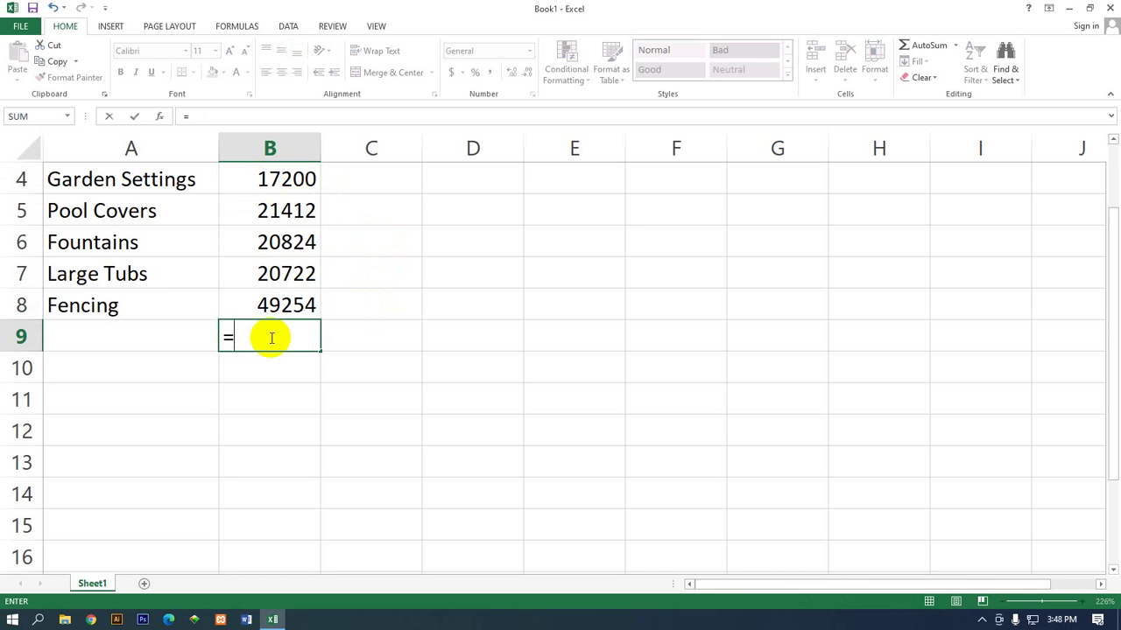
{"action": "scroll", "coordinate": [272, 338], "scroll_direction": "up", "scroll_amount": 1}
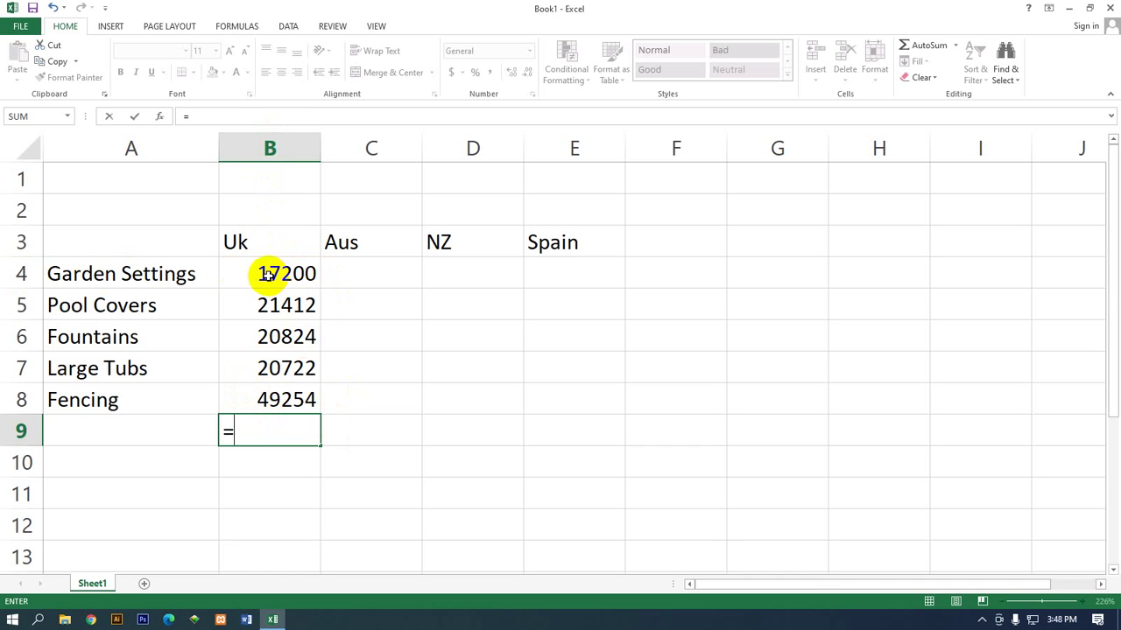
{"action": "left_click", "coordinate": [267, 274]}
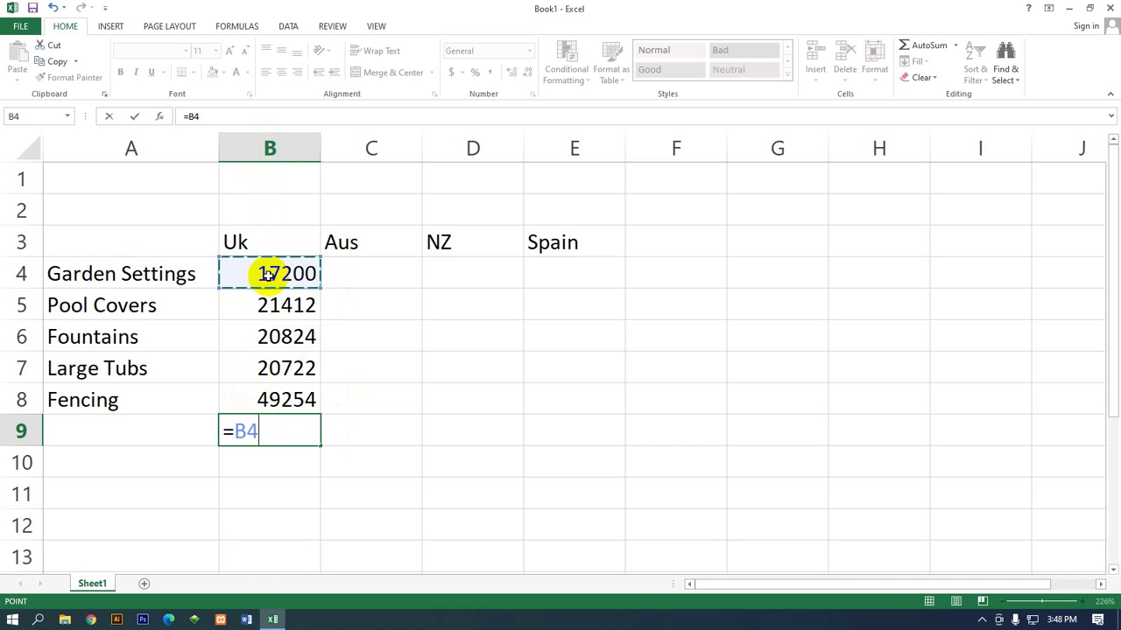
{"action": "type", "text": "+"}
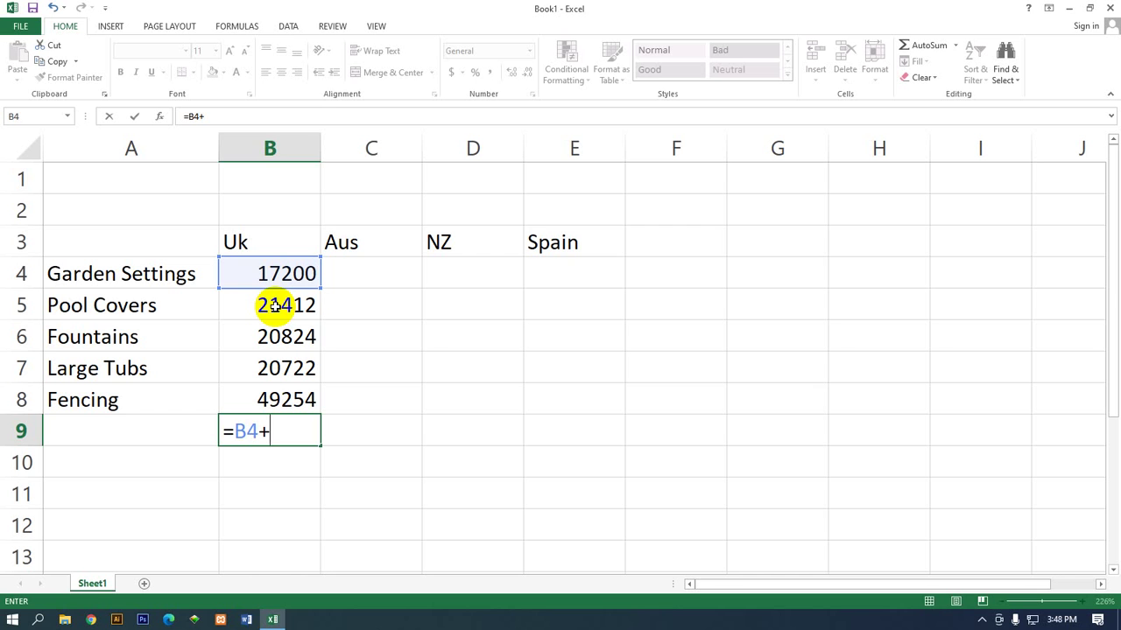
{"action": "left_click", "coordinate": [275, 305]}
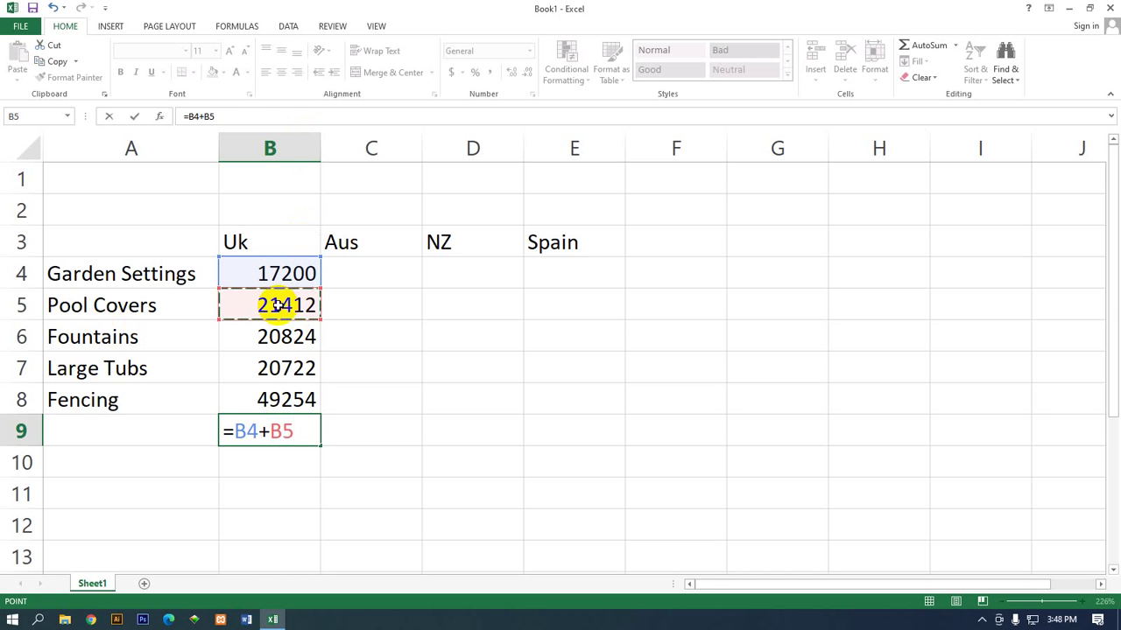
{"action": "type", "text": "+"}
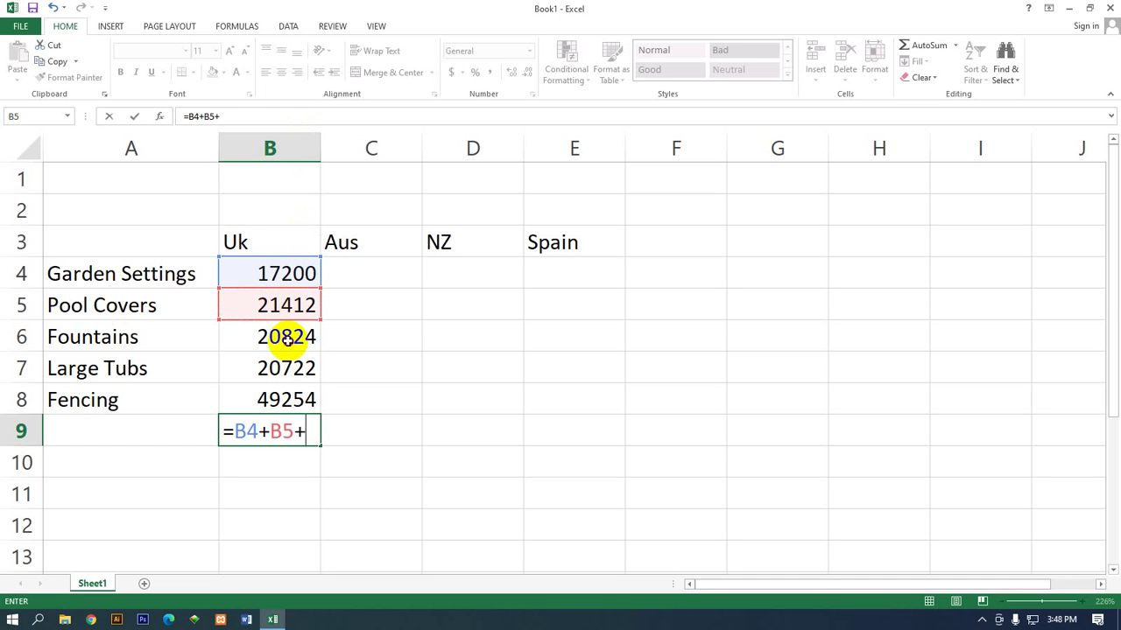
{"action": "left_click", "coordinate": [287, 340]}
{"action": "type", "text": "+"}
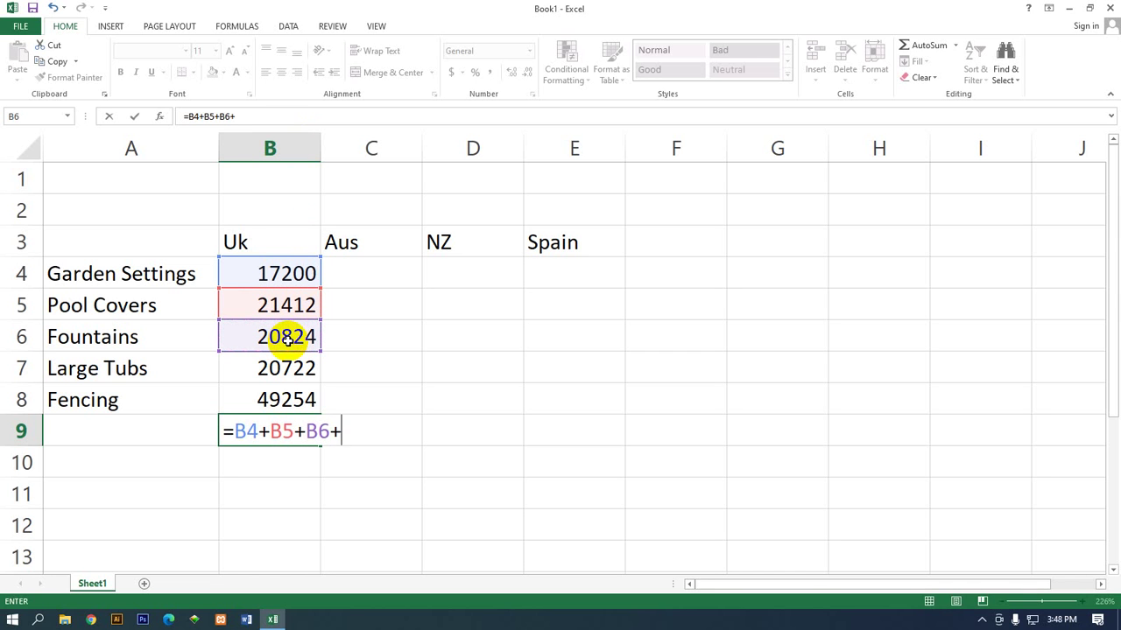
{"action": "left_click", "coordinate": [289, 369]}
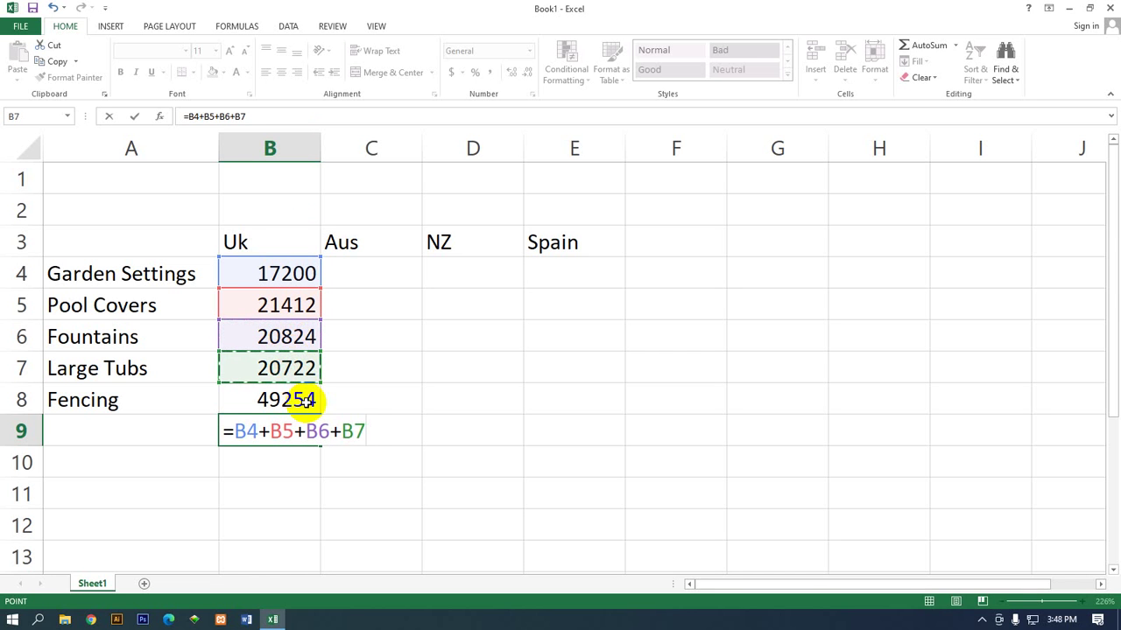
{"action": "type", "text": "+"}
{"action": "left_click", "coordinate": [306, 401]}
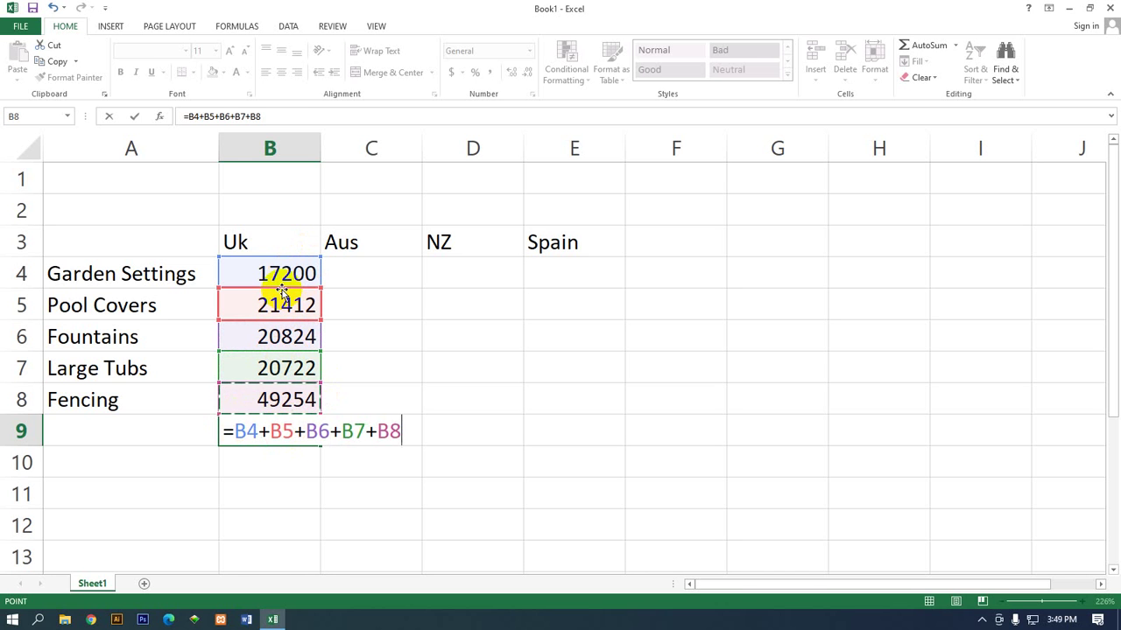
{"action": "key", "text": "Return"}
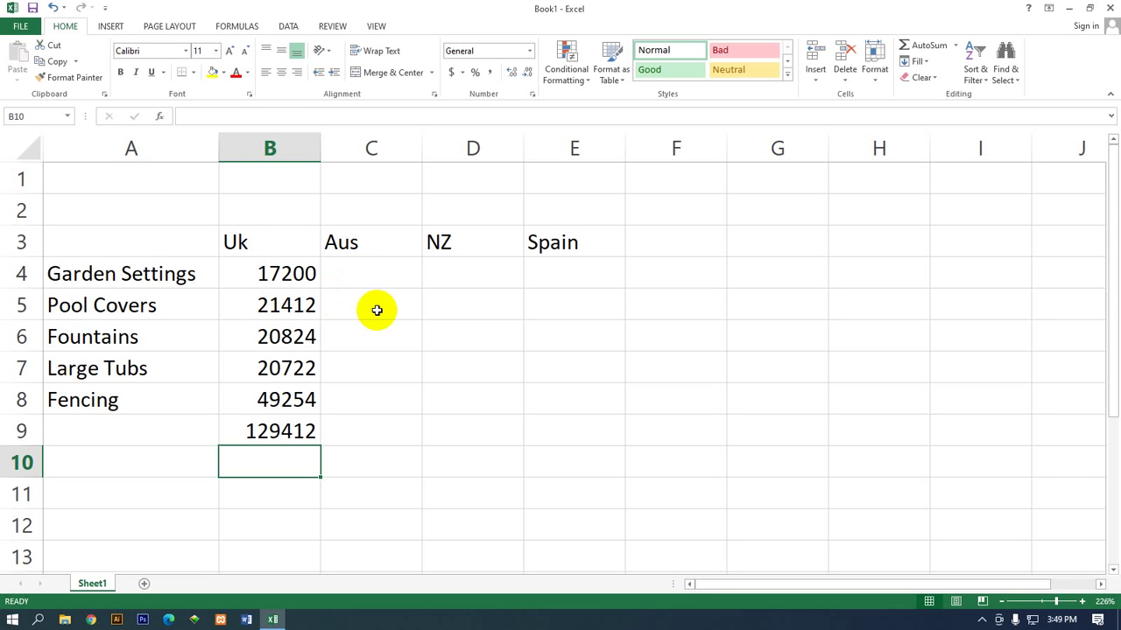
Enter the Aus figures 17850, 25942, 31288, 29782 and 64750 into C4 through C8
{"action": "left_click", "coordinate": [369, 279]}
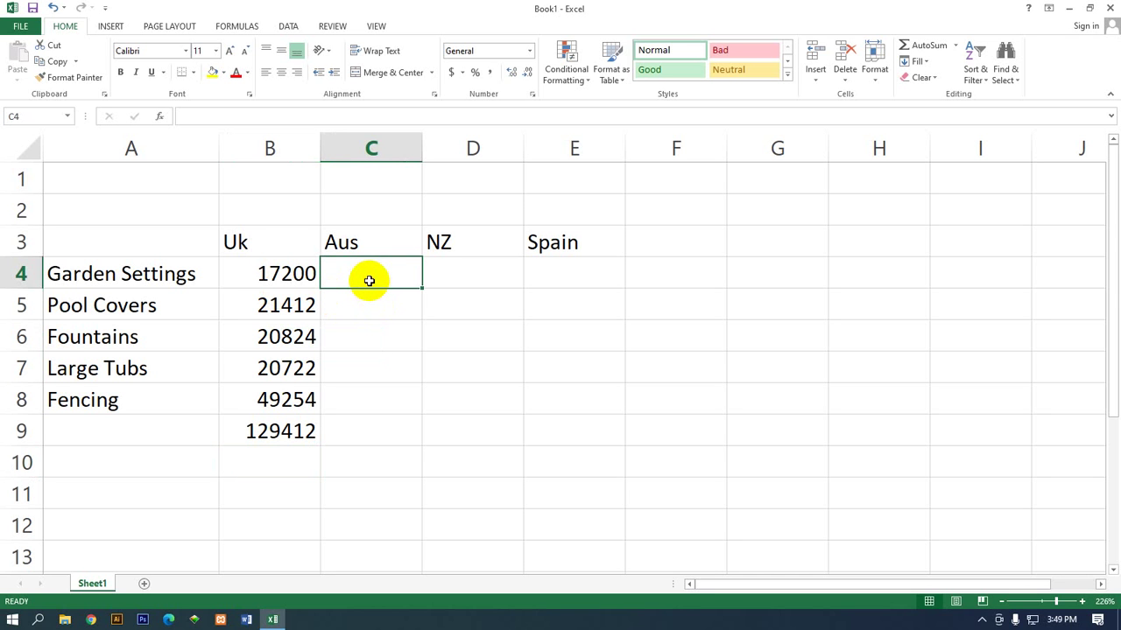
{"action": "type", "text": "17"}
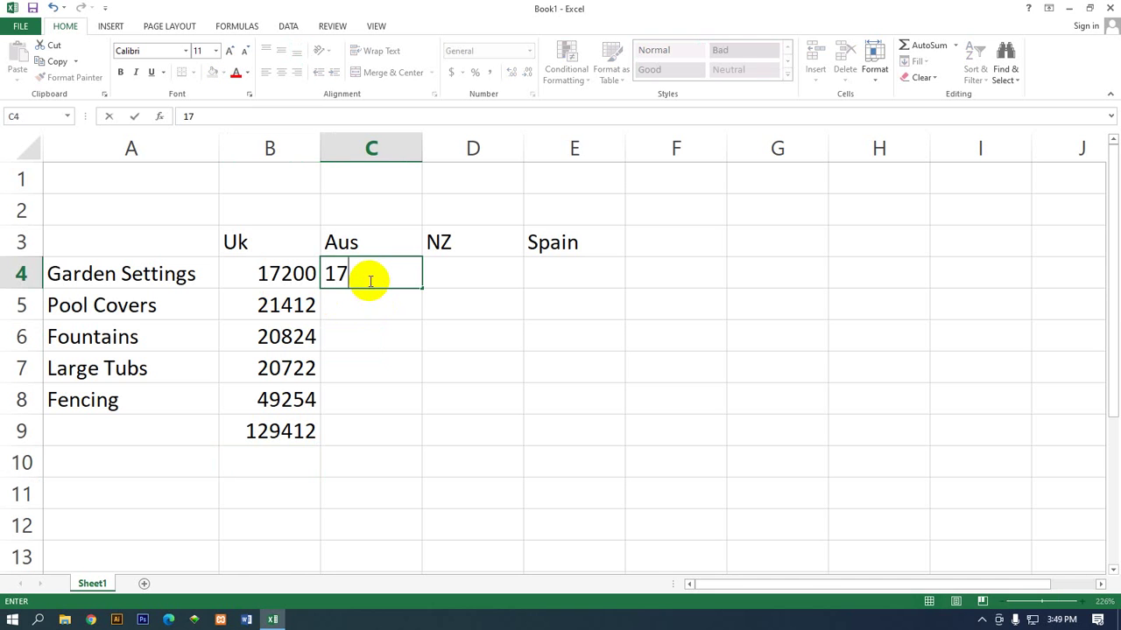
{"action": "type", "text": "850"}
{"action": "key", "text": "Return"}
{"action": "type", "text": "25"}
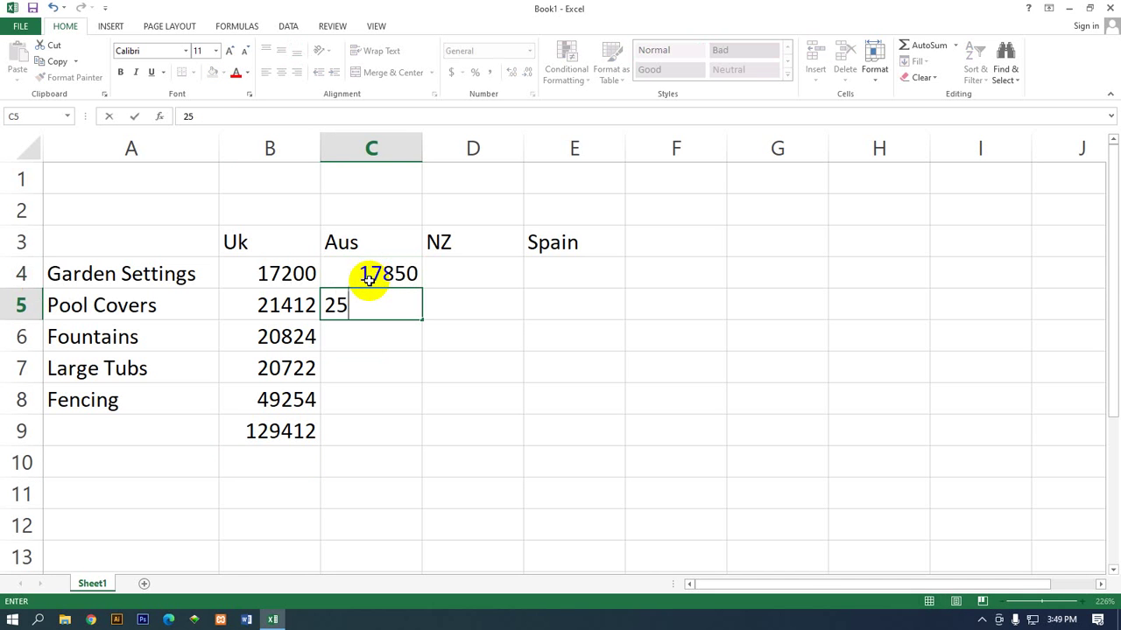
{"action": "type", "text": "942"}
{"action": "key", "text": "Return"}
{"action": "type", "text": "3"}
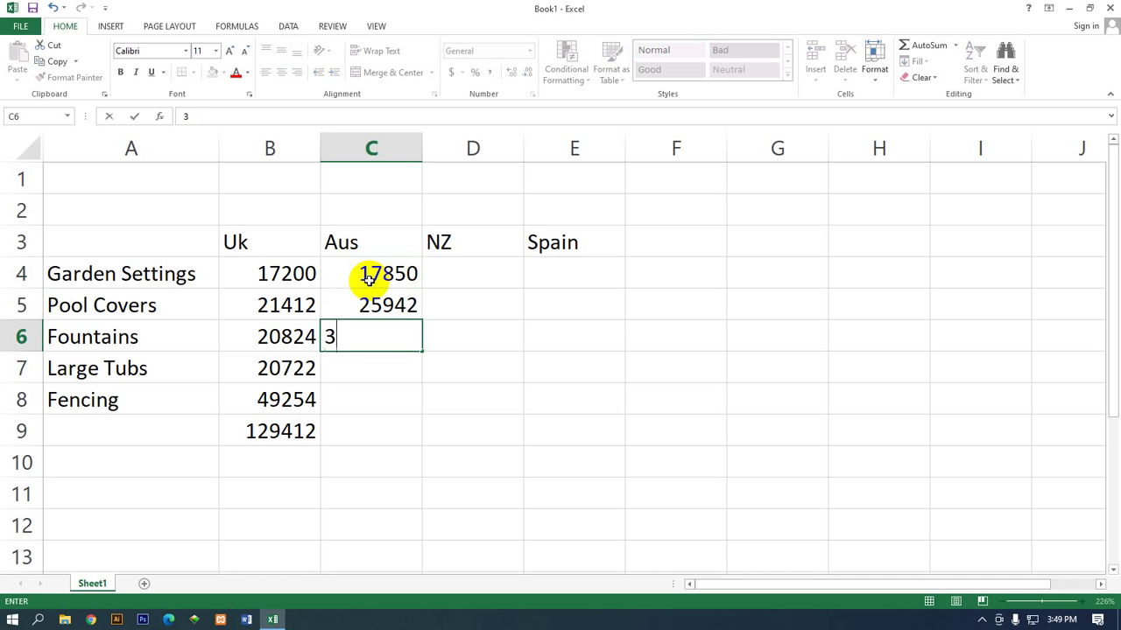
{"action": "type", "text": "1288"}
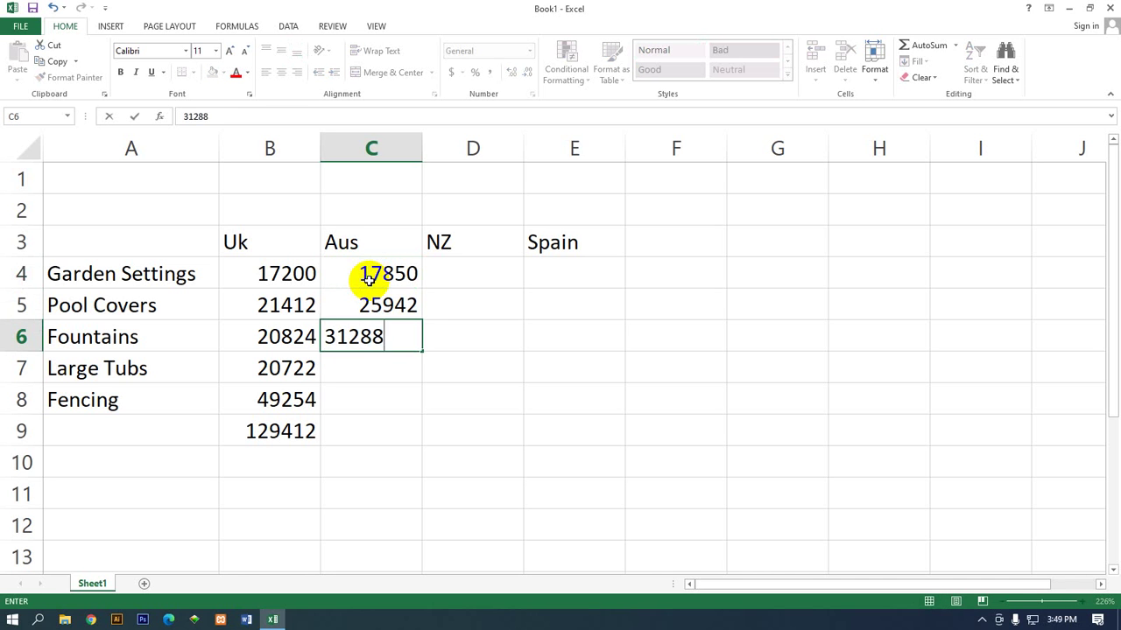
{"action": "key", "text": "Return"}
{"action": "type", "text": "29"}
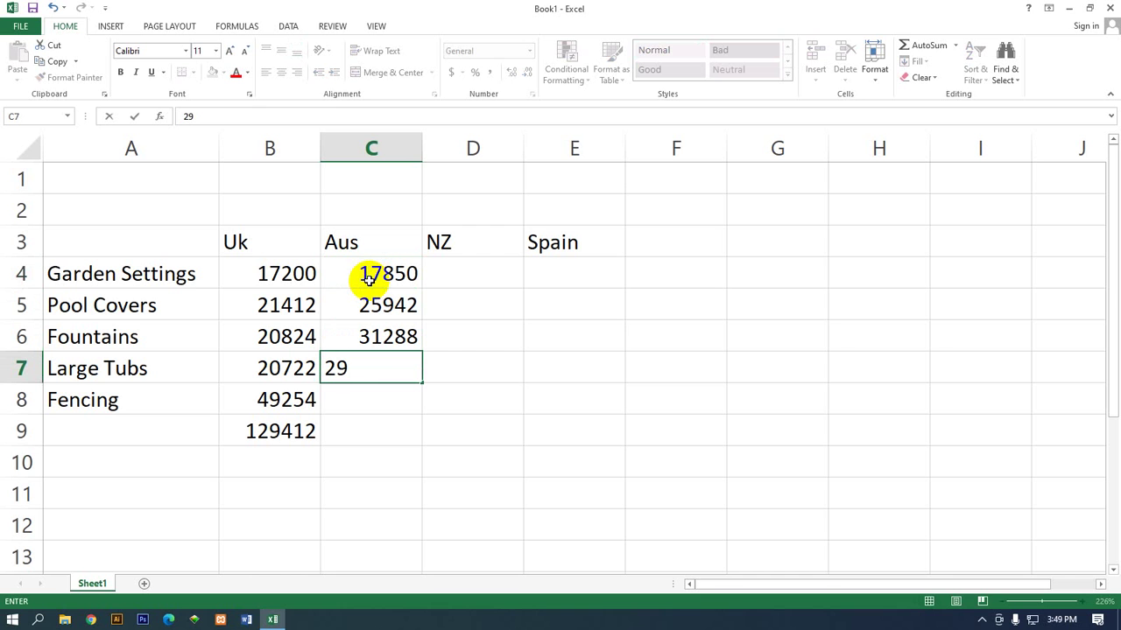
{"action": "type", "text": "782"}
{"action": "key", "text": "Return"}
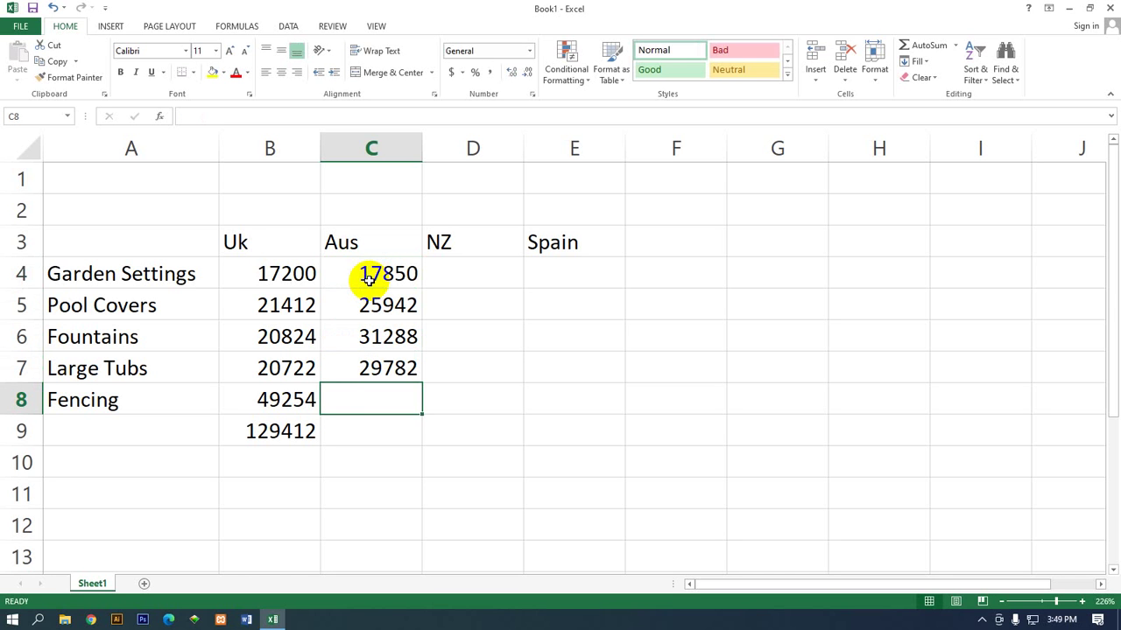
{"action": "type", "text": "64"}
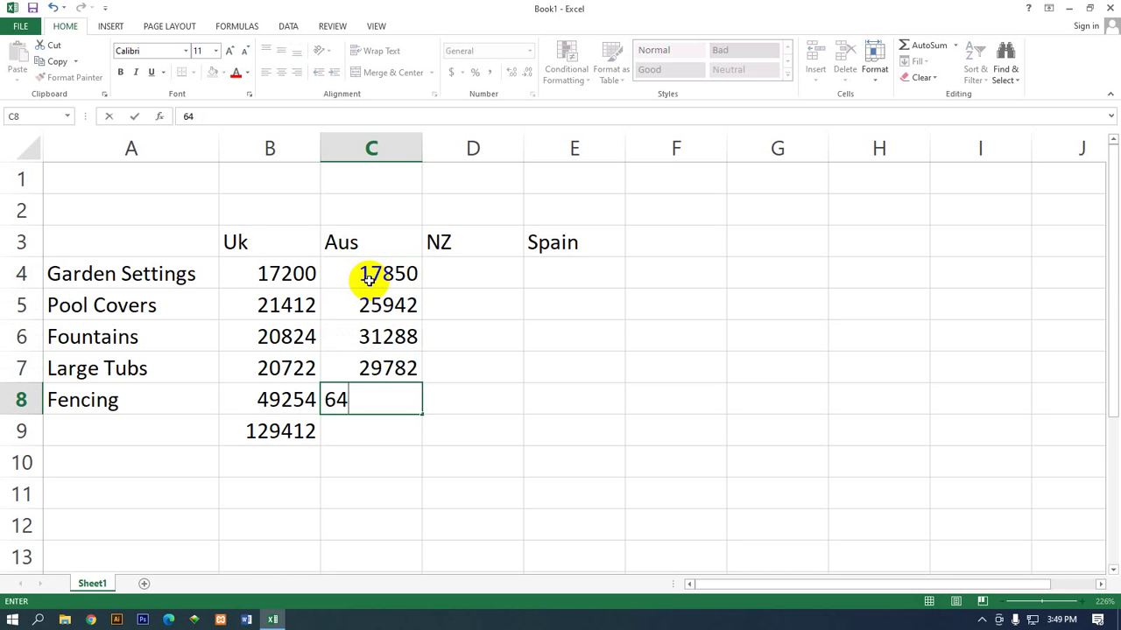
{"action": "type", "text": "750"}
{"action": "key", "text": "Return"}
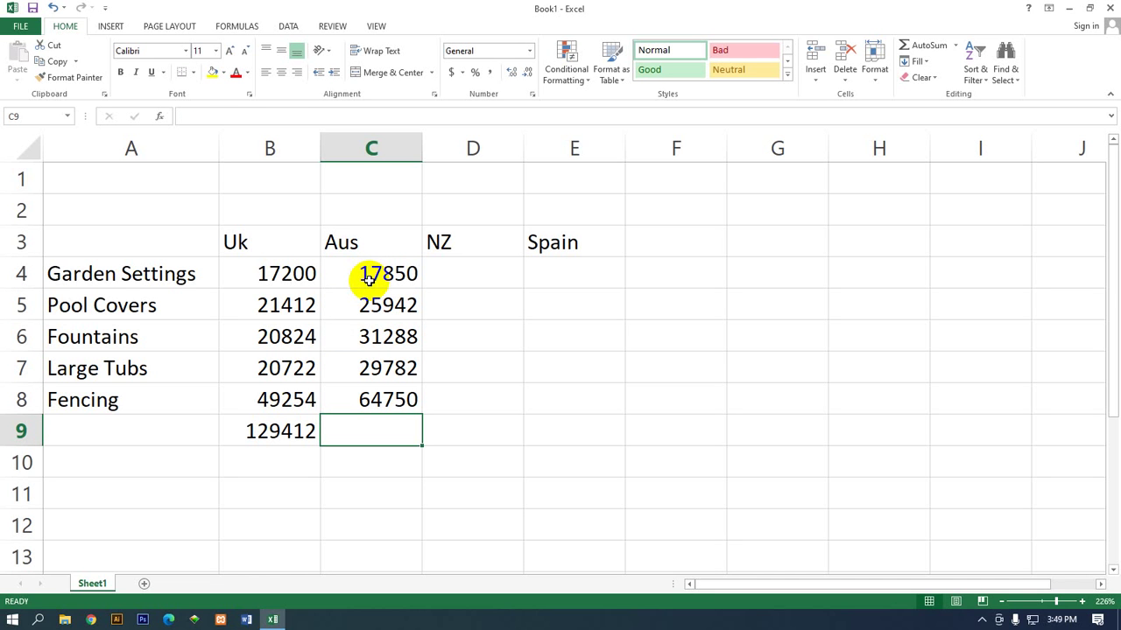
Enter the NZ figures 18100, 24944, 37456, 35963 and 125811 into D4 through D8
{"action": "left_click", "coordinate": [471, 277]}
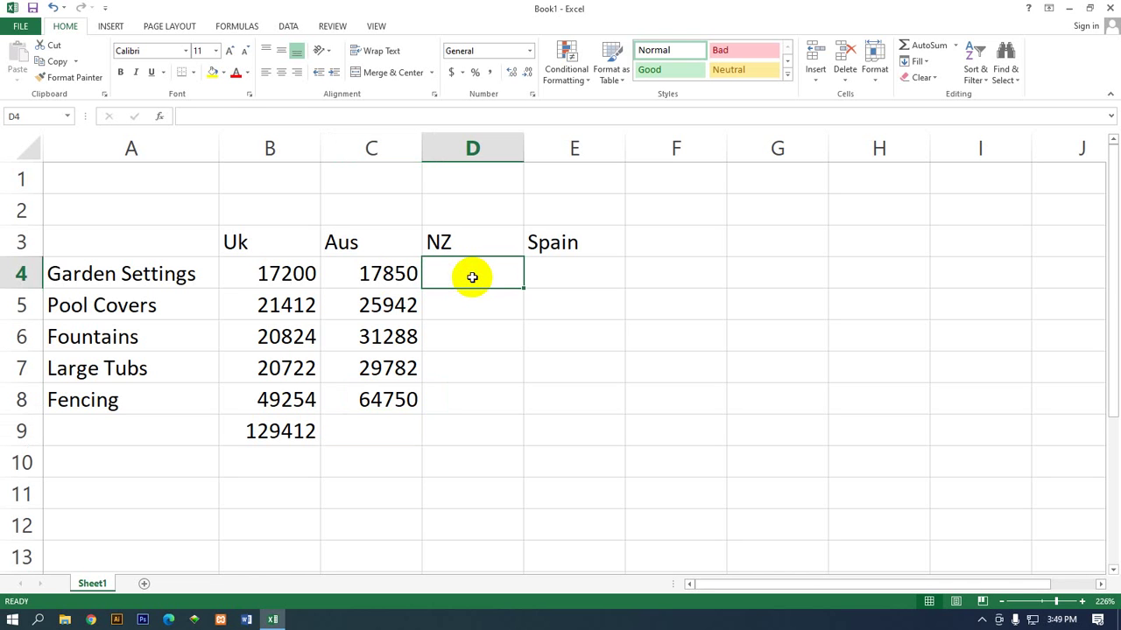
{"action": "type", "text": "1"}
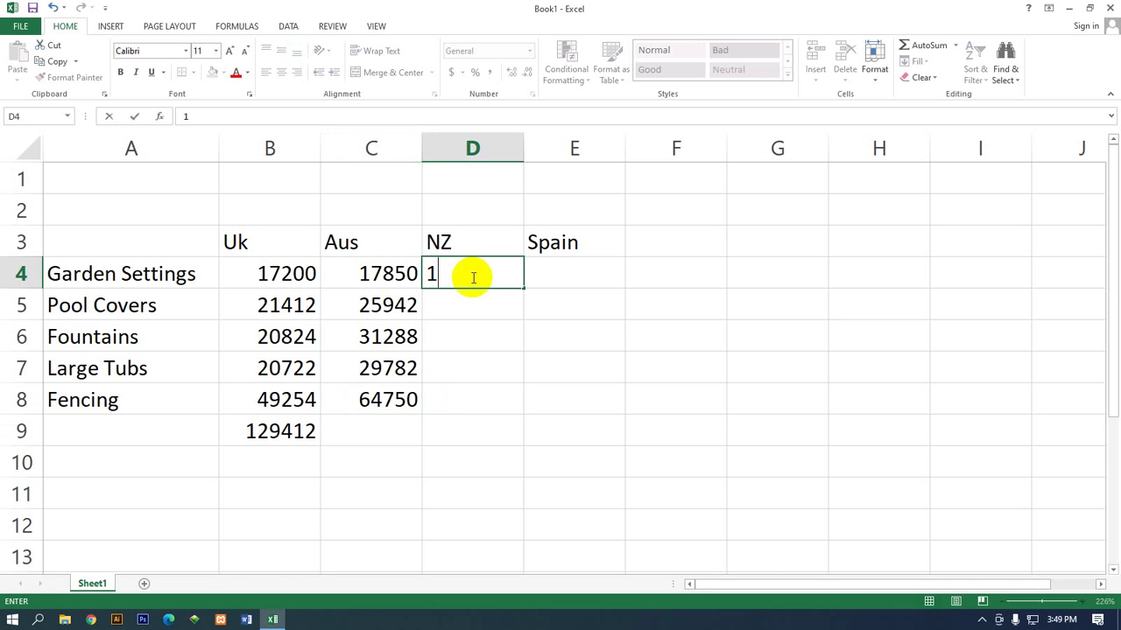
{"action": "type", "text": "8100"}
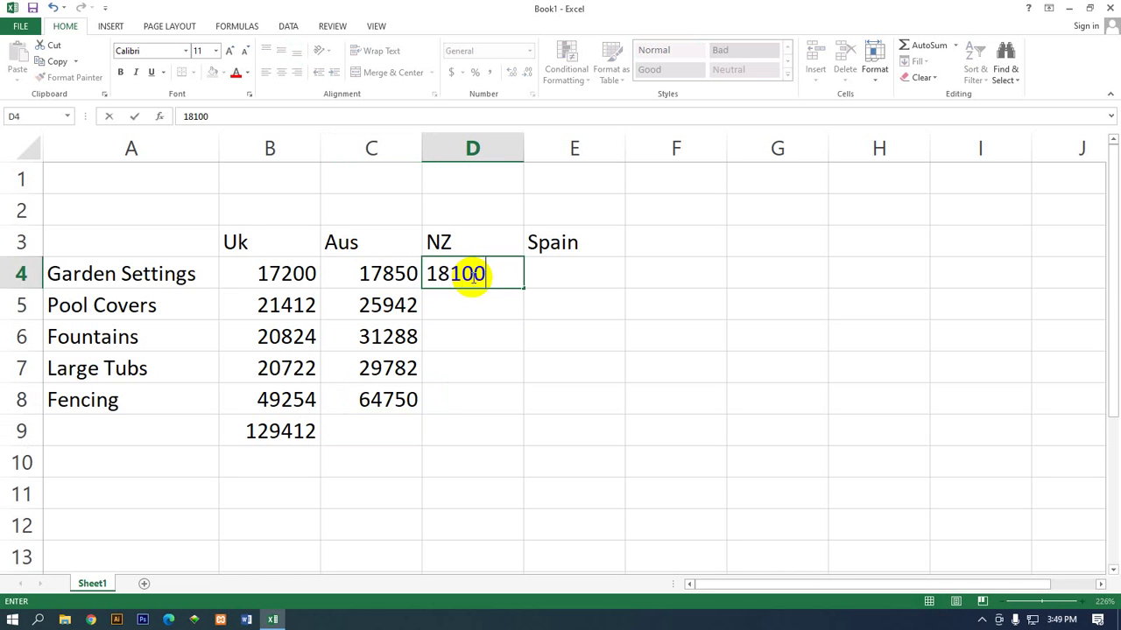
{"action": "key", "text": "Return"}
{"action": "type", "text": "249"}
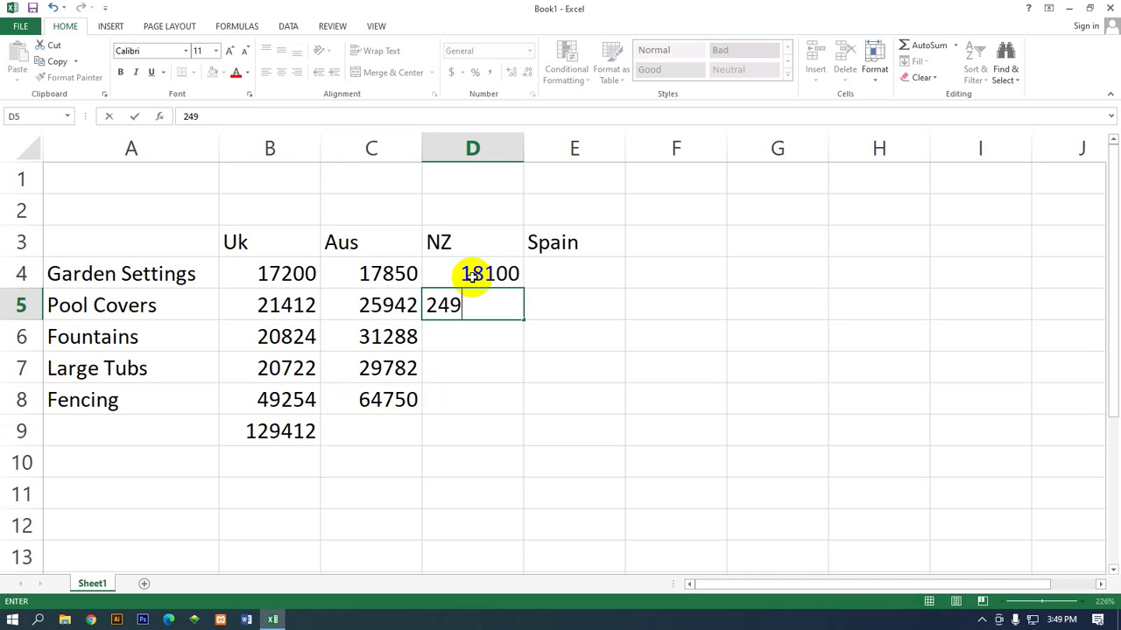
{"action": "type", "text": "44"}
{"action": "key", "text": "Return"}
{"action": "type", "text": "3"}
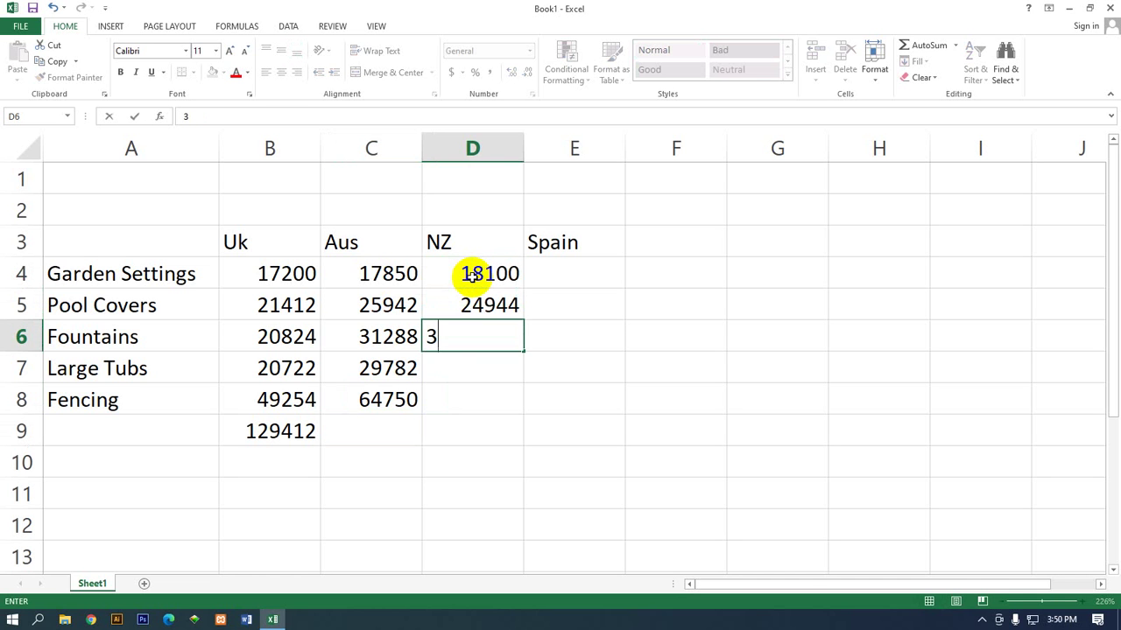
{"action": "type", "text": "7456"}
{"action": "key", "text": "Return"}
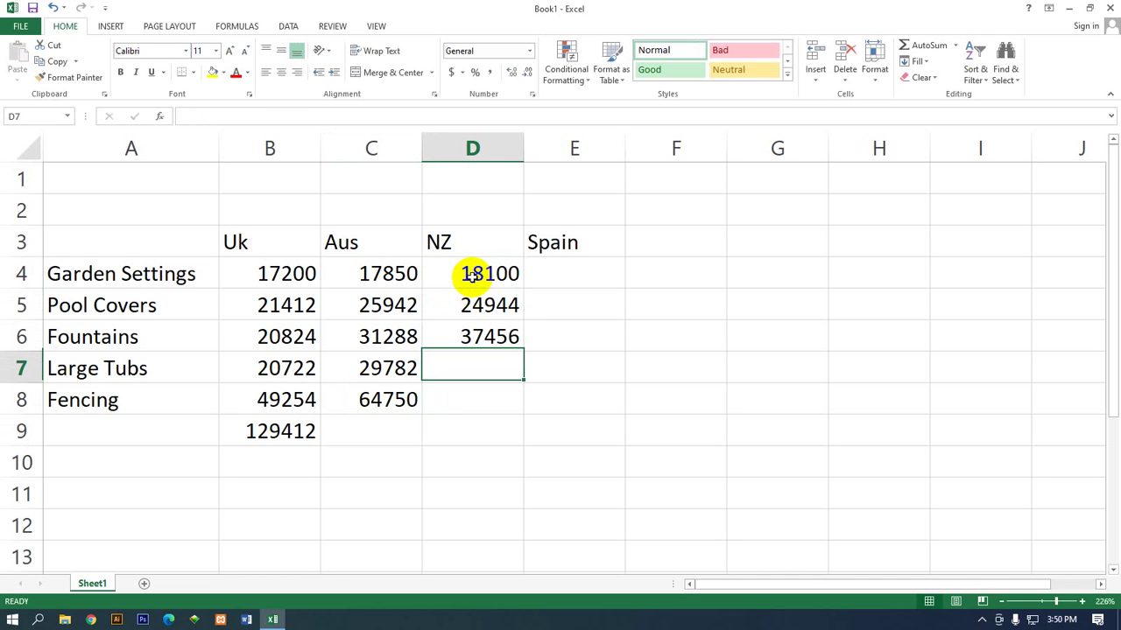
{"action": "type", "text": "35"}
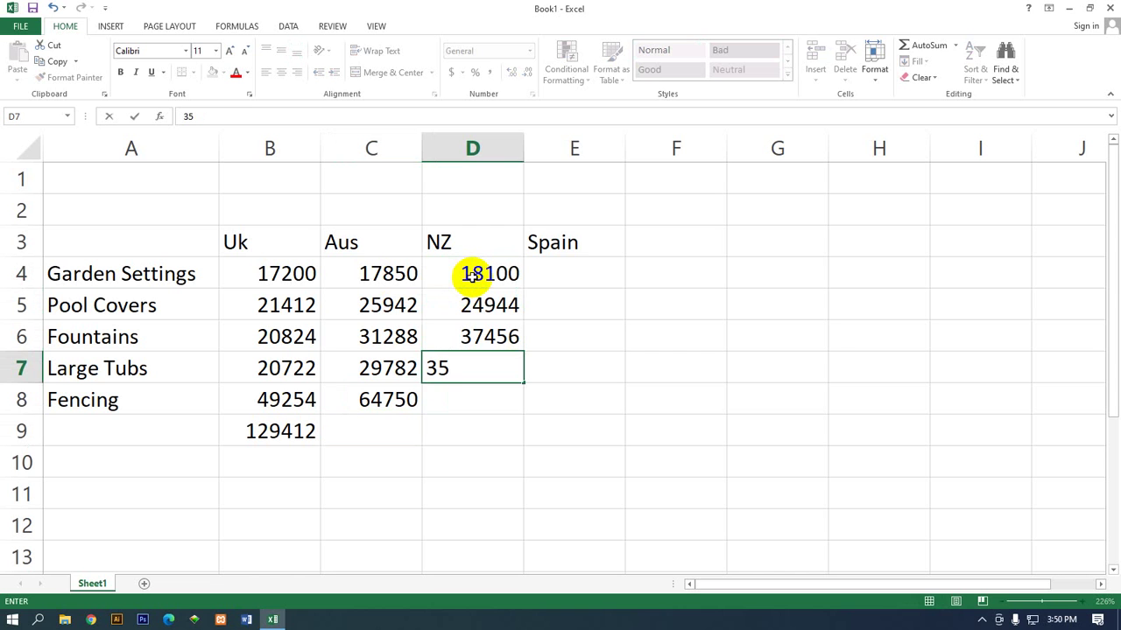
{"action": "type", "text": "963"}
{"action": "key", "text": "Return"}
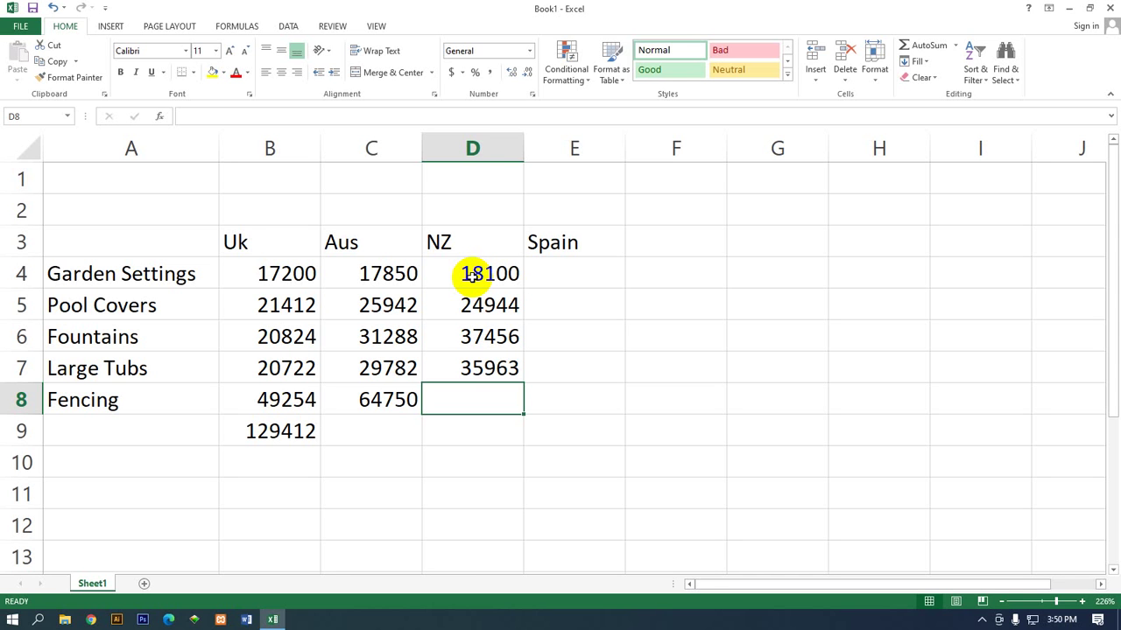
{"action": "type", "text": "12"}
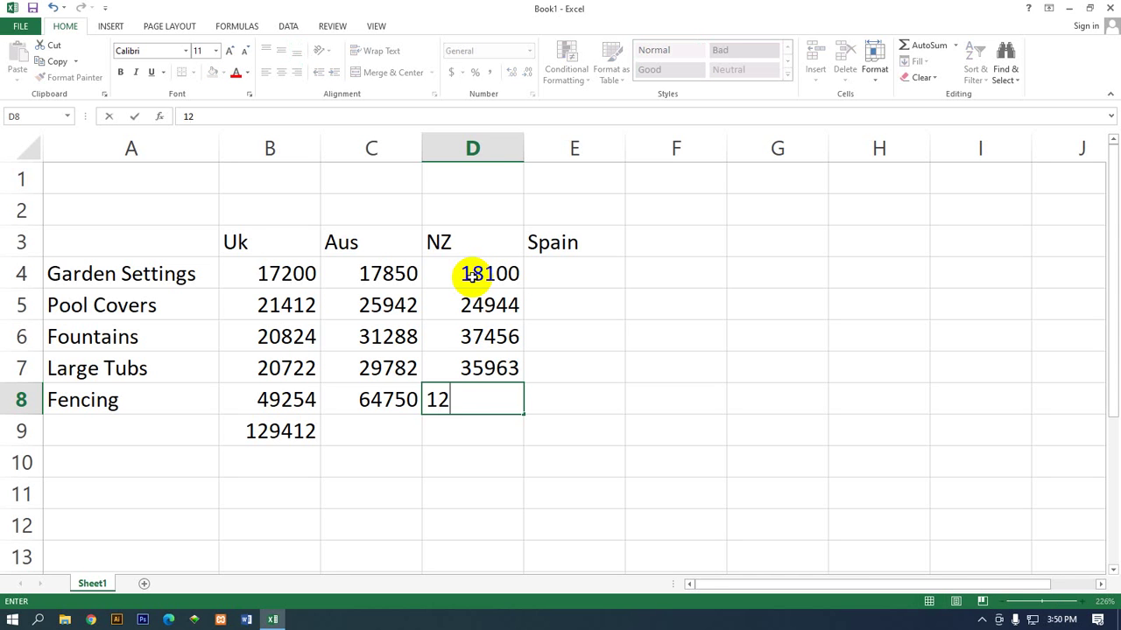
{"action": "type", "text": "5811"}
{"action": "left_click", "coordinate": [577, 274]}
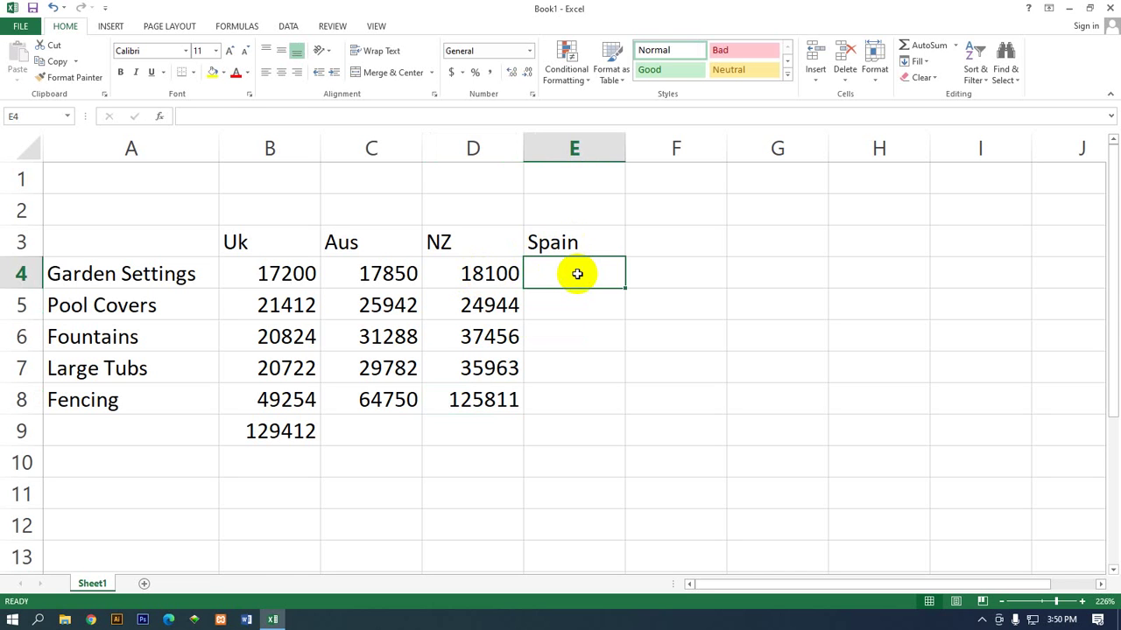
{"action": "left_click", "coordinate": [298, 432]}
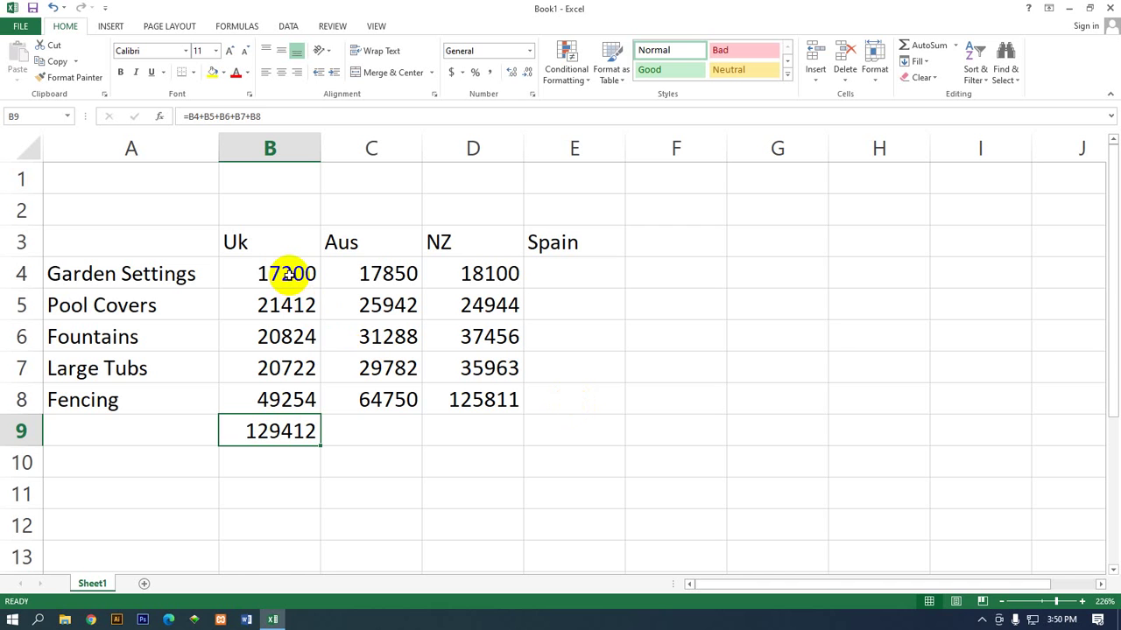
{"action": "left_click", "coordinate": [288, 274]}
{"action": "left_click", "coordinate": [293, 305]}
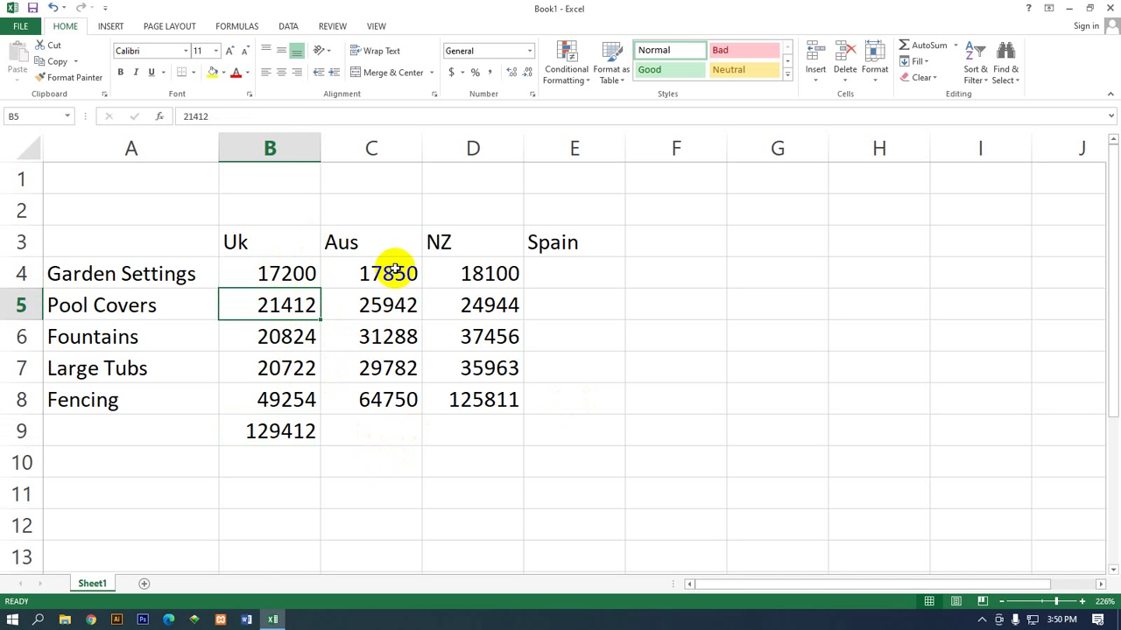
{"action": "left_click_drag", "start_coordinate": [388, 273], "coordinate": [388, 400]}
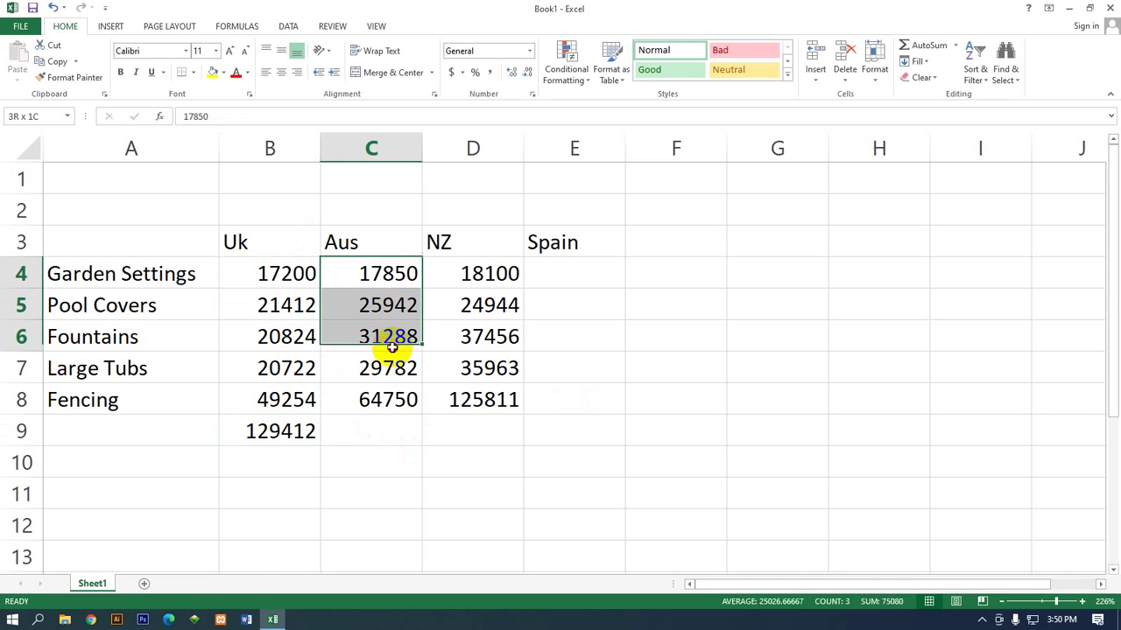
{"action": "left_click", "coordinate": [383, 431]}
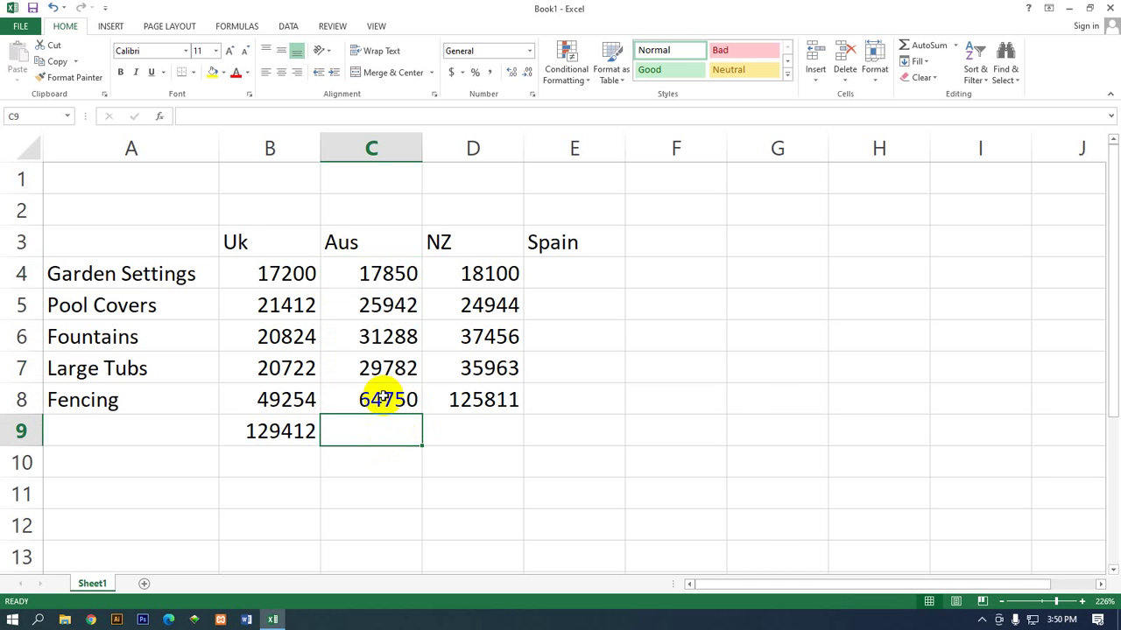
Enter an empty =SUM() in C9 and dismiss the resulting formula error warning
{"action": "type", "text": "="}
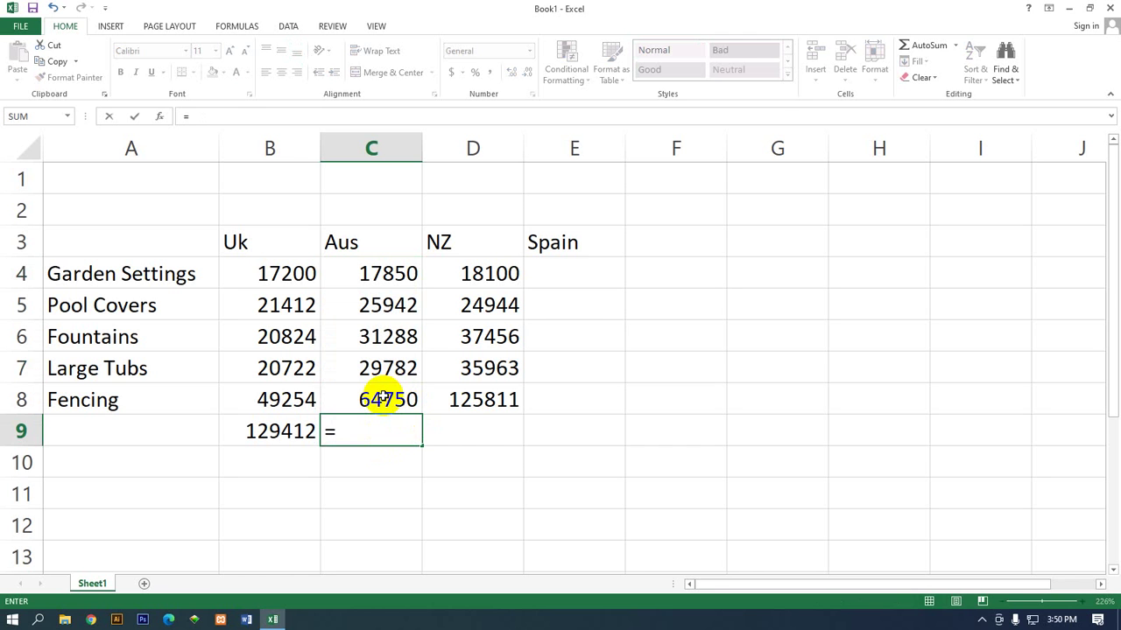
{"action": "type", "text": "SUM"}
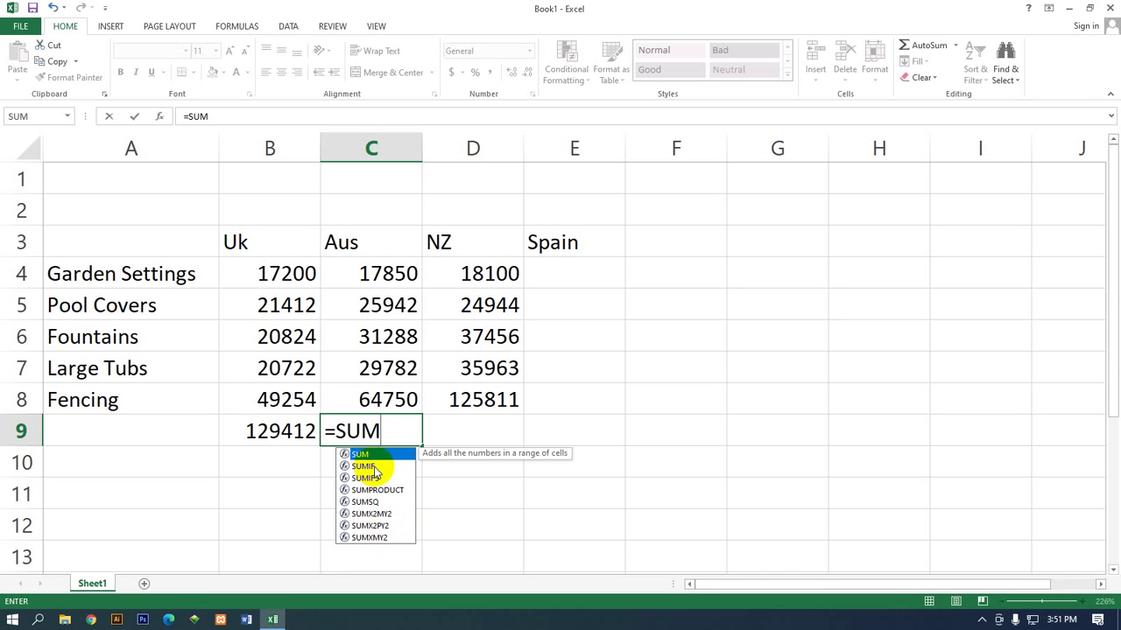
{"action": "type", "text": "()"}
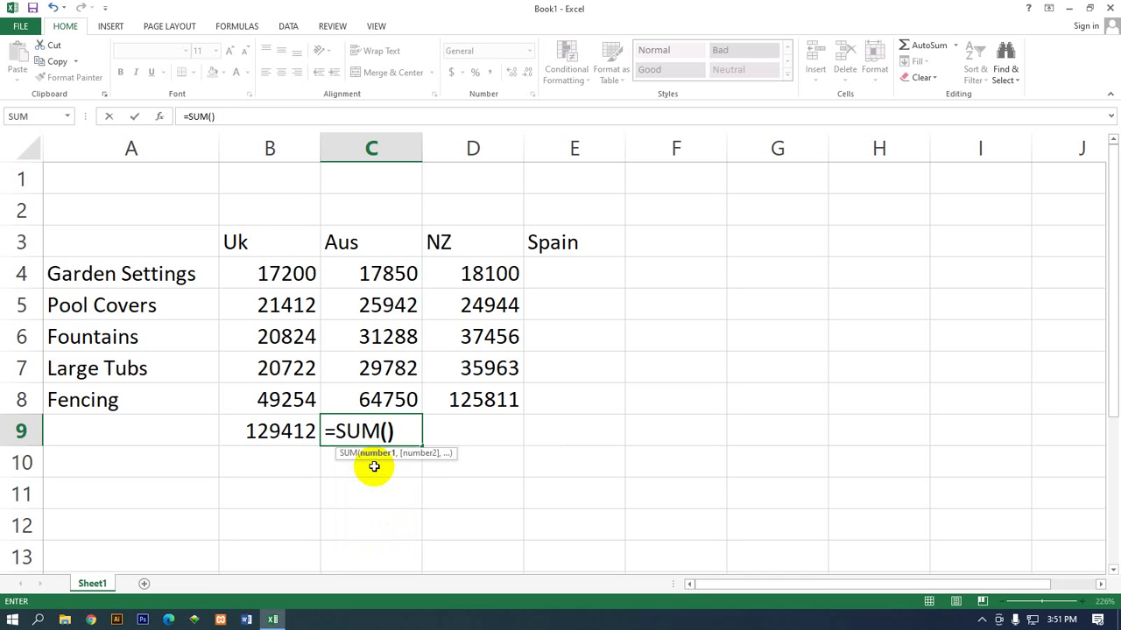
{"action": "key", "text": "Return"}
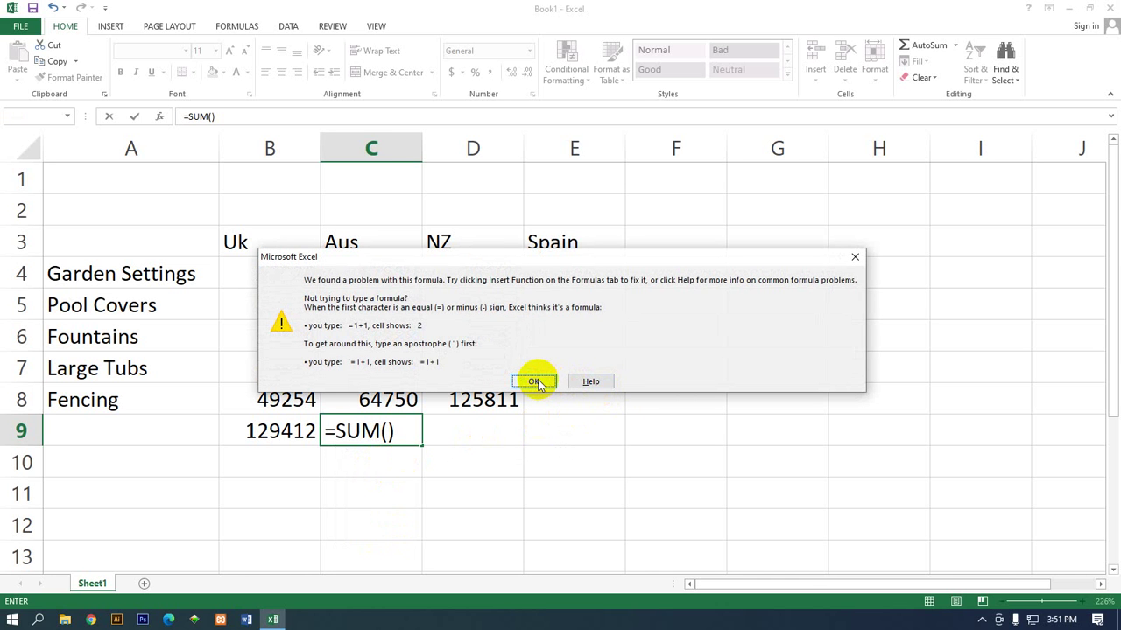
{"action": "left_click", "coordinate": [537, 383]}
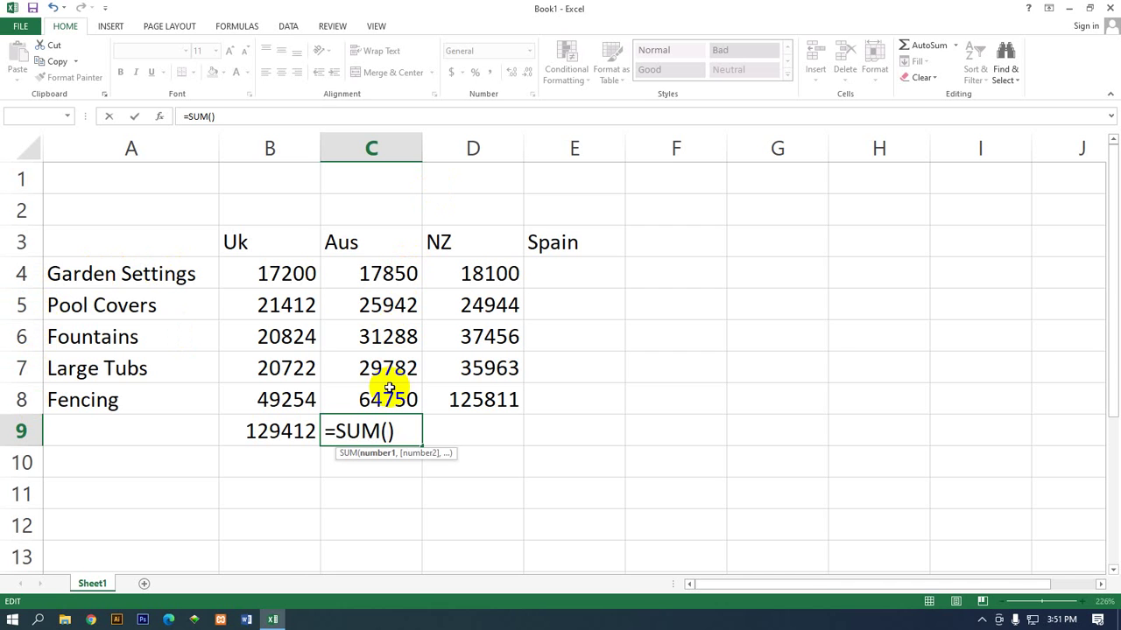
Complete C9's formula as =SUM(C4:C8), giving the Aus total 169612
{"action": "type", "text": "C4"}
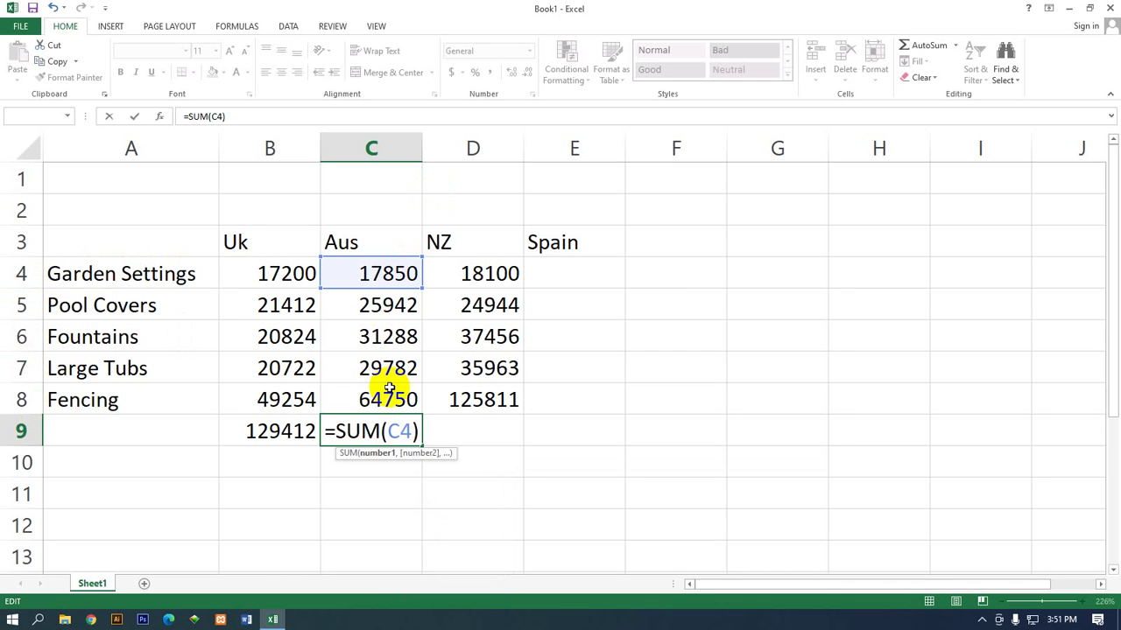
{"action": "type", "text": ":"}
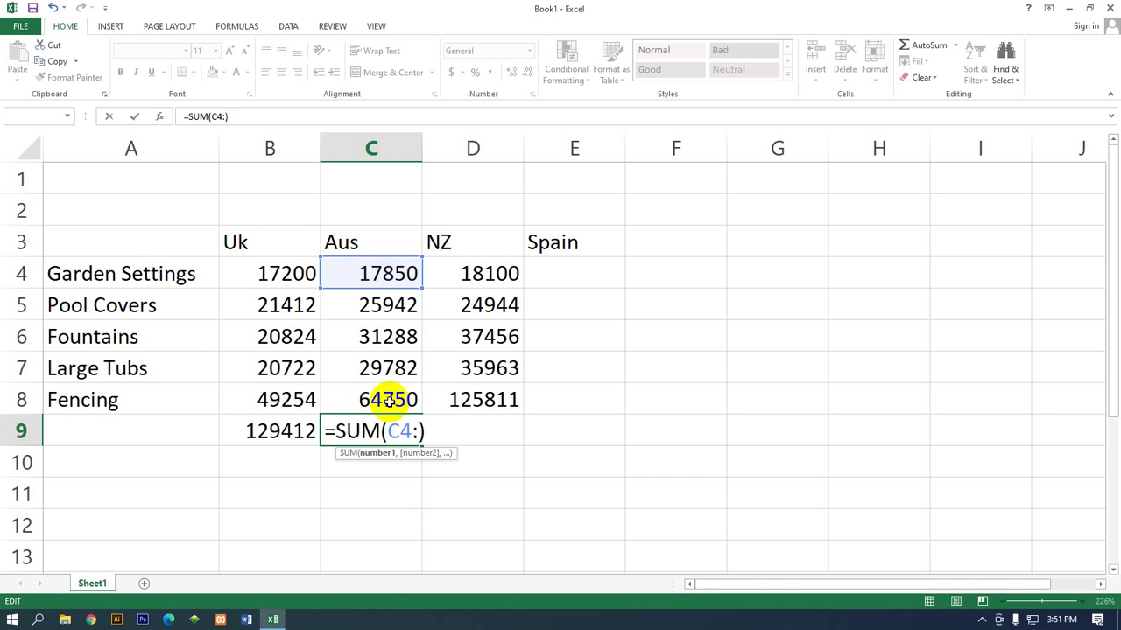
{"action": "type", "text": "8"}
{"action": "key", "text": "BackSpace"}
{"action": "type", "text": "C"}
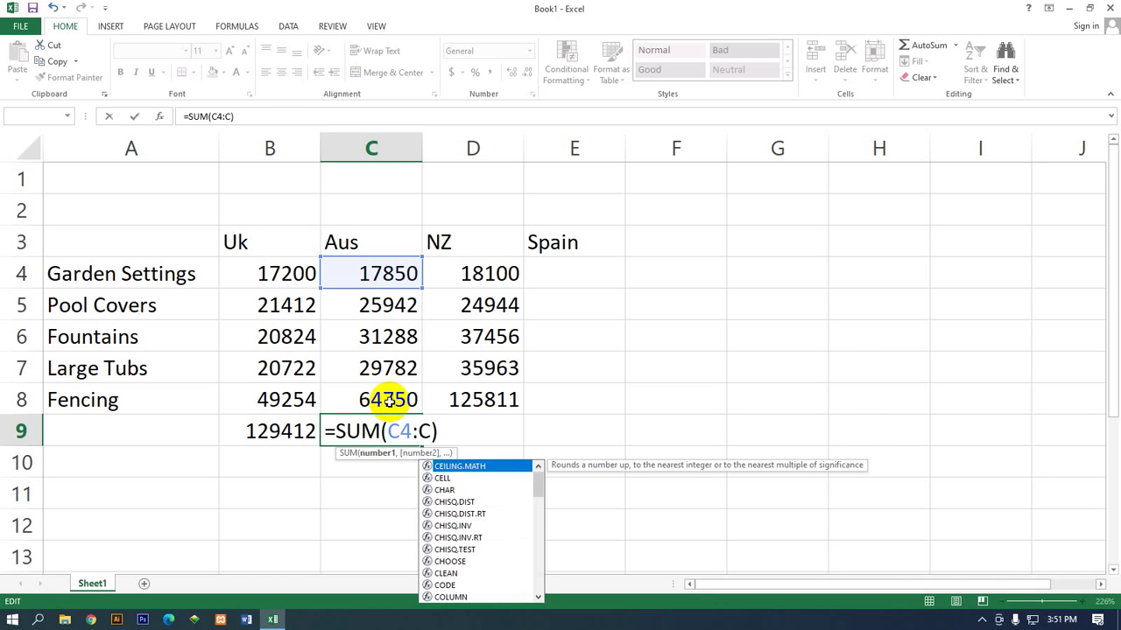
{"action": "type", "text": "8"}
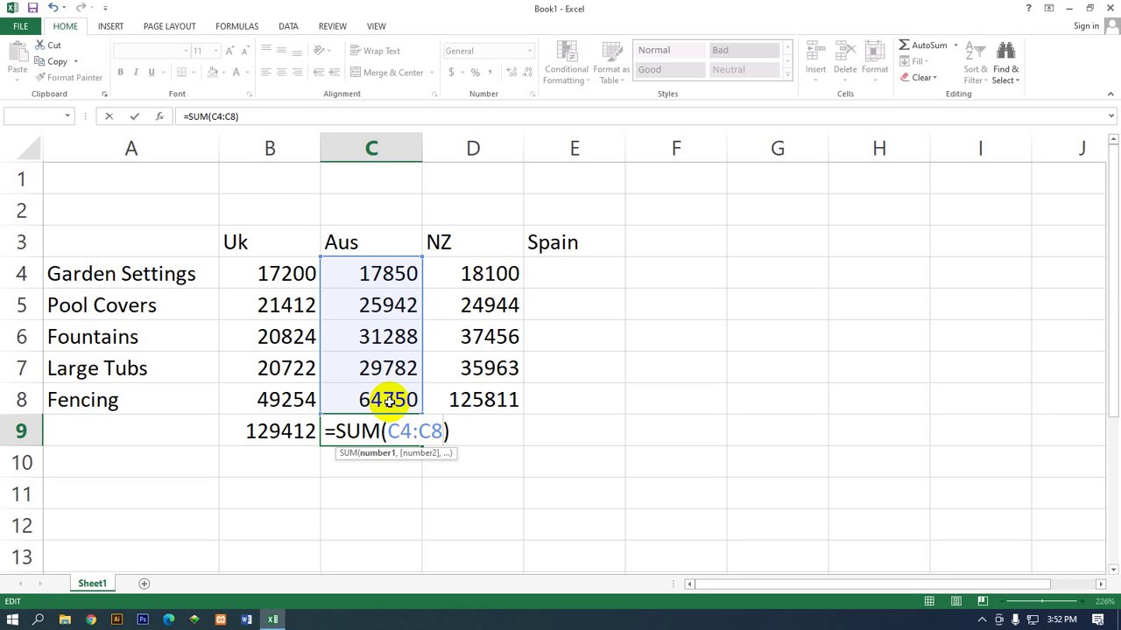
{"action": "key", "text": "Return"}
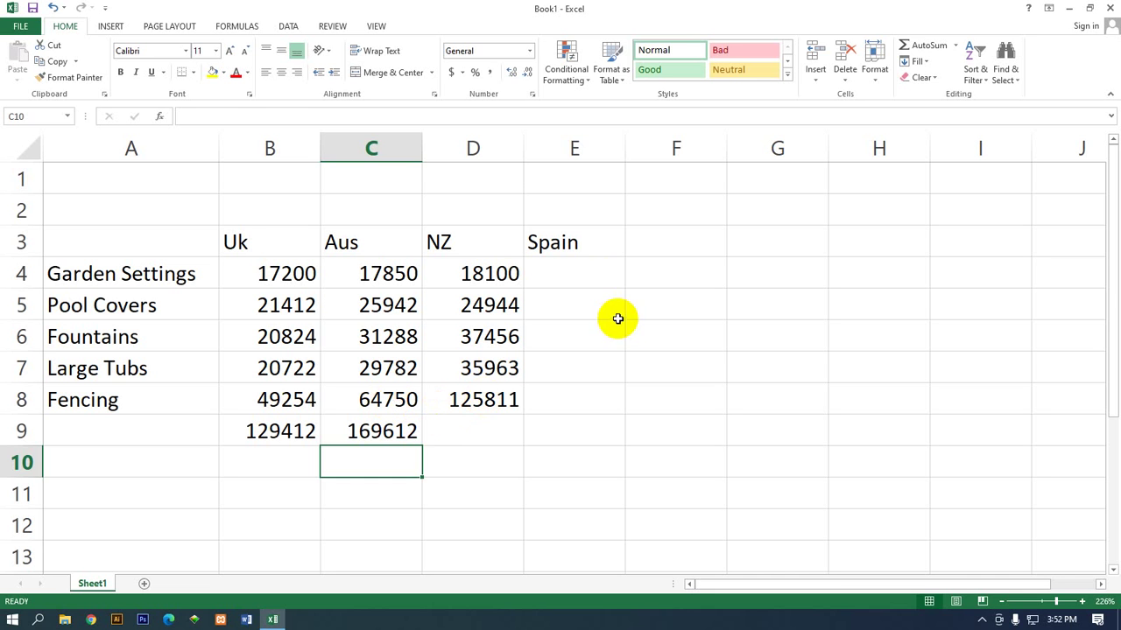
Clear the mistaken run-together number entered into E4
{"action": "left_click", "coordinate": [600, 281]}
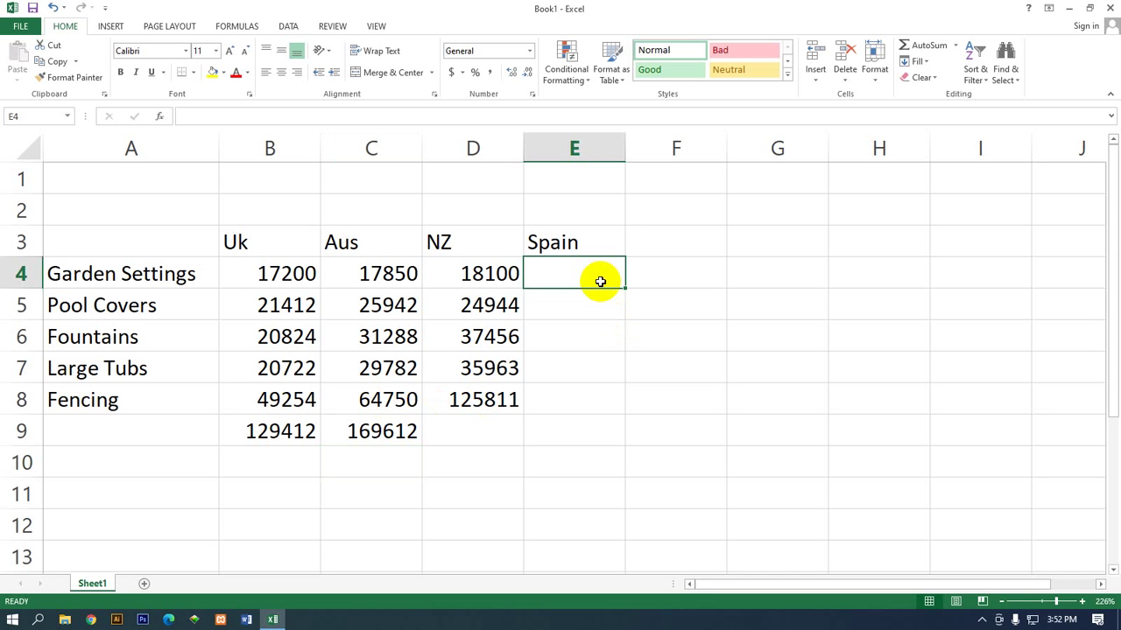
{"action": "type", "text": "63598"}
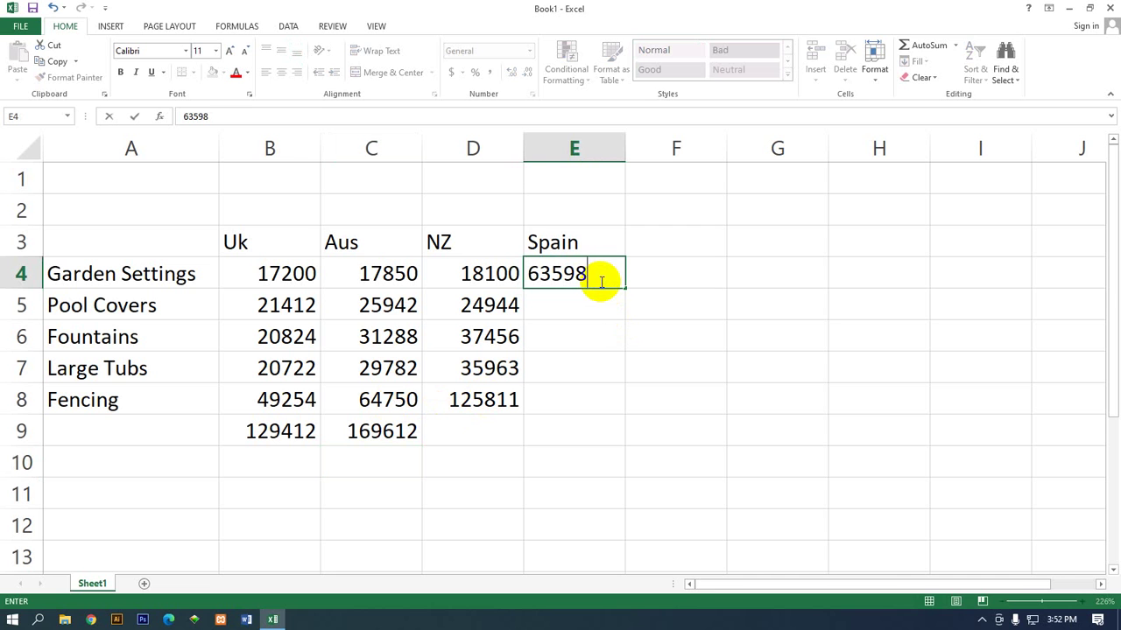
{"action": "type", "text": "53624"}
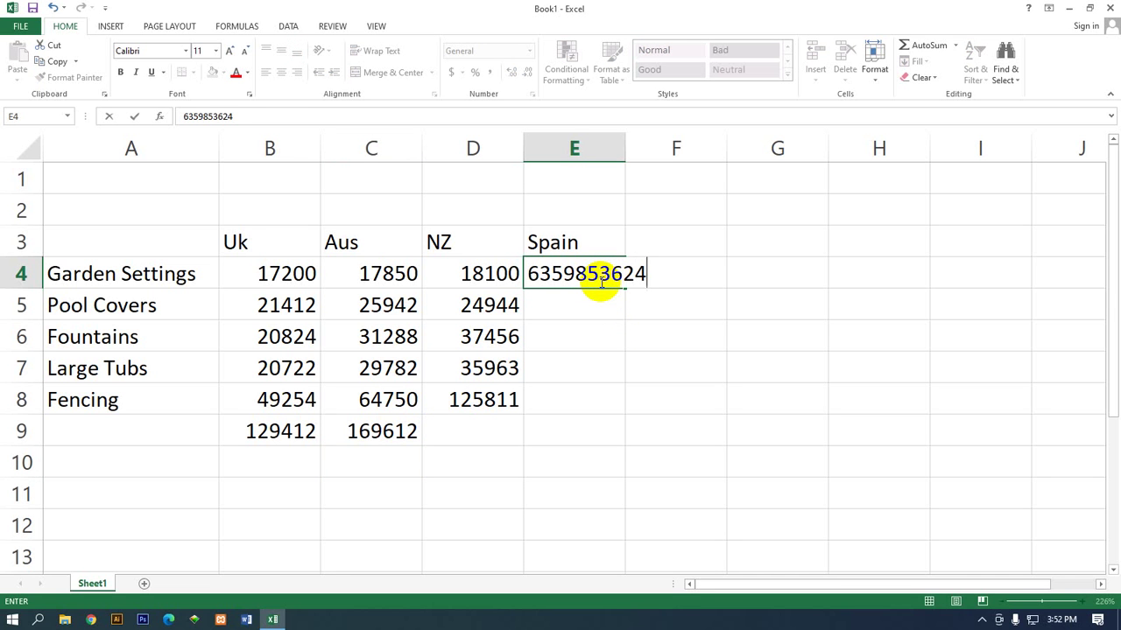
{"action": "type", "text": "485"}
{"action": "type", "text": "69"}
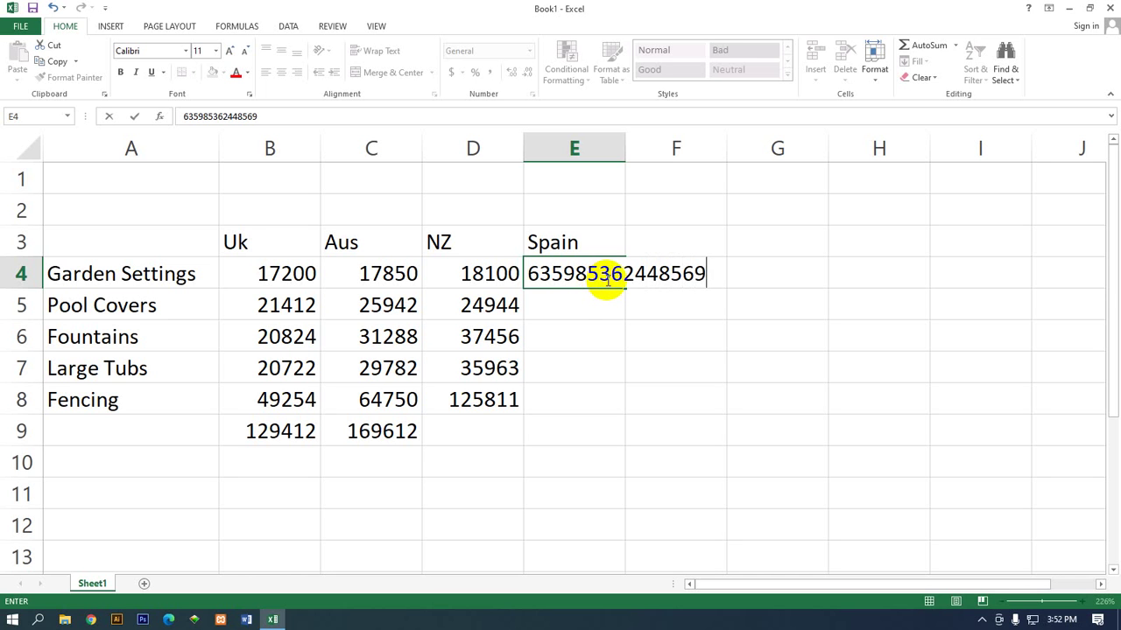
{"action": "key", "text": "Return"}
{"action": "left_click", "coordinate": [607, 274]}
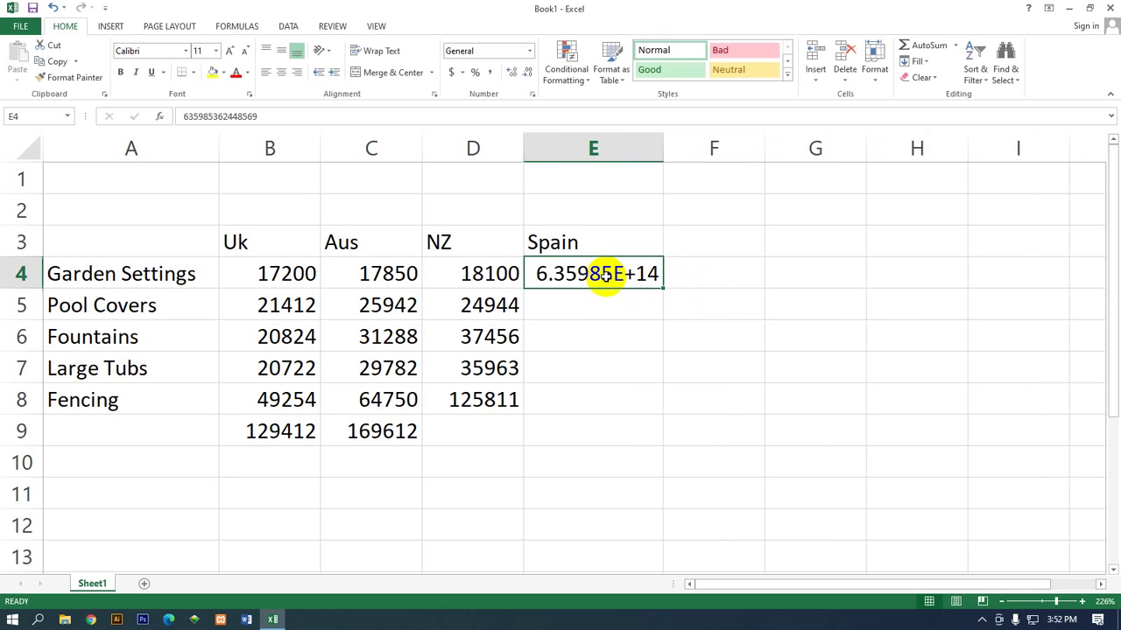
{"action": "key", "text": "BackSpace"}
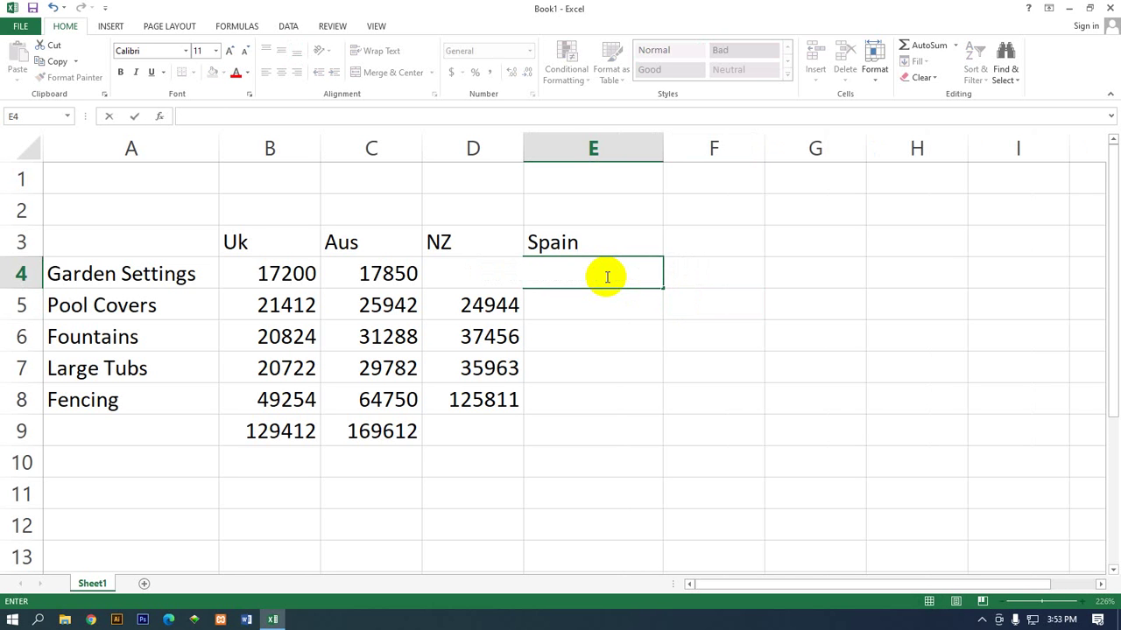
Enter the Spain figures 63598, 53624, 48569, 25126 and 75863 into E4 through E8
{"action": "type", "text": "6359"}
{"action": "type", "text": "8"}
{"action": "key", "text": "Return"}
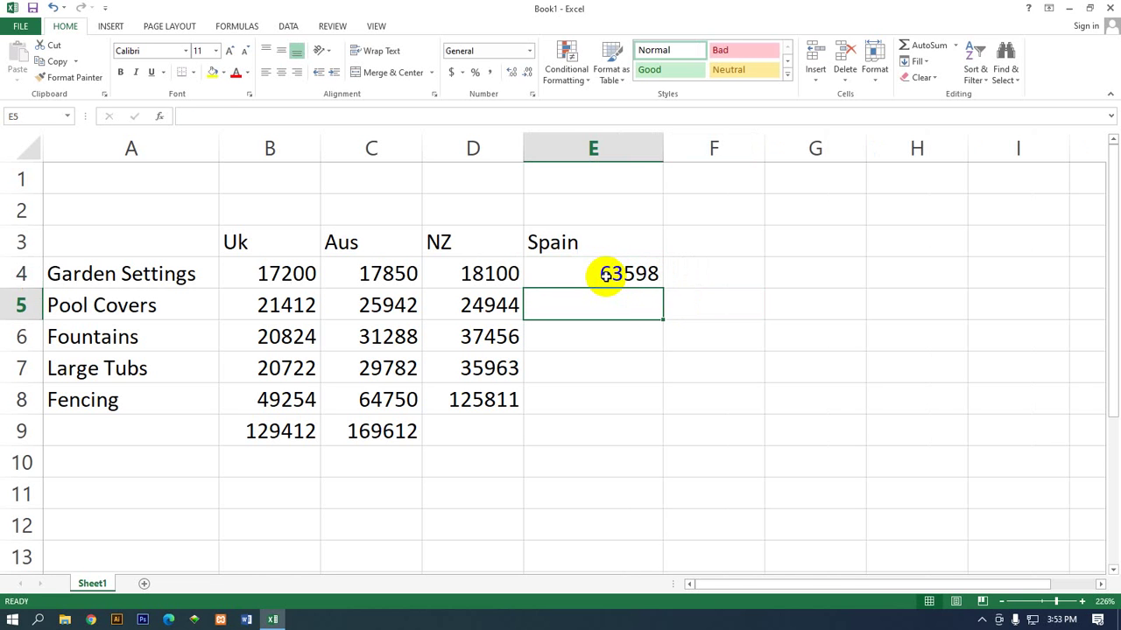
{"action": "type", "text": "53"}
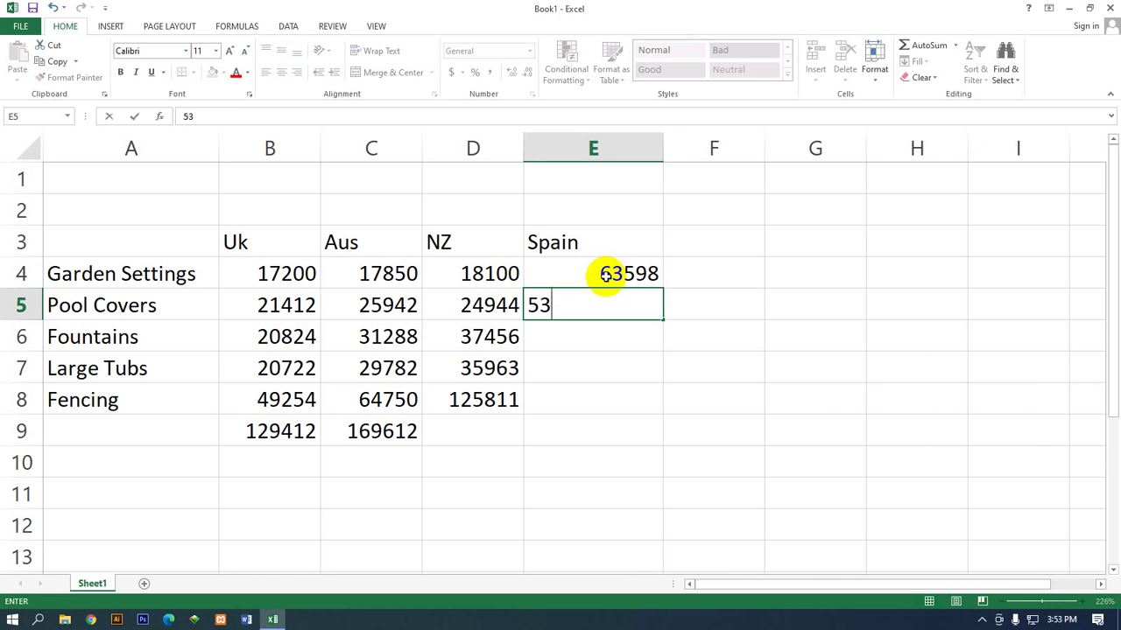
{"action": "type", "text": "624"}
{"action": "key", "text": "Return"}
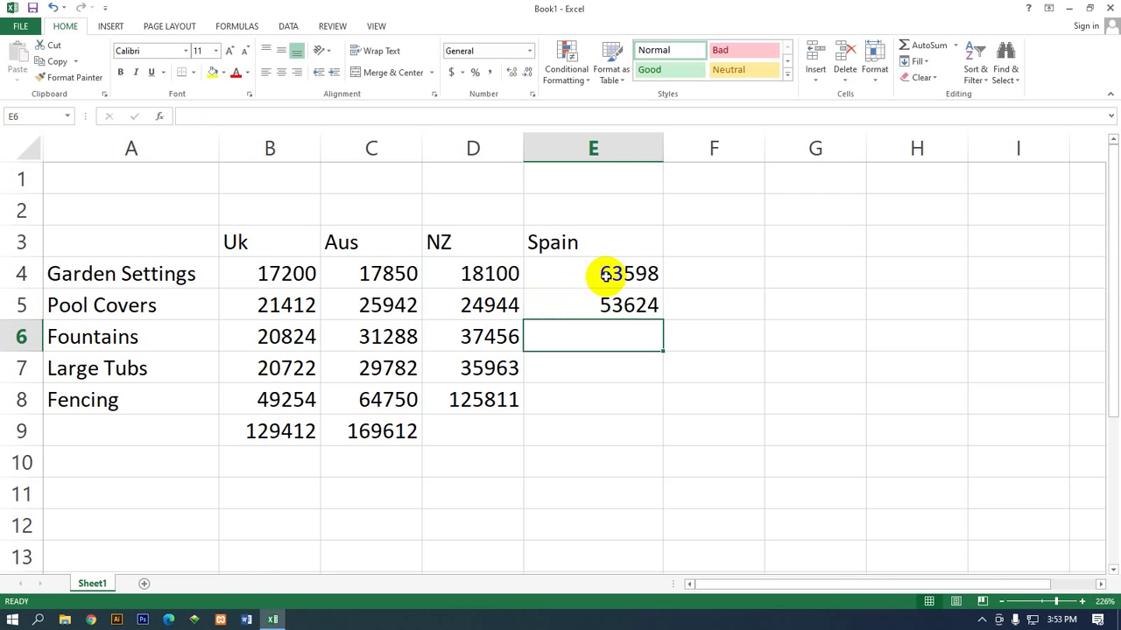
{"action": "type", "text": "48"}
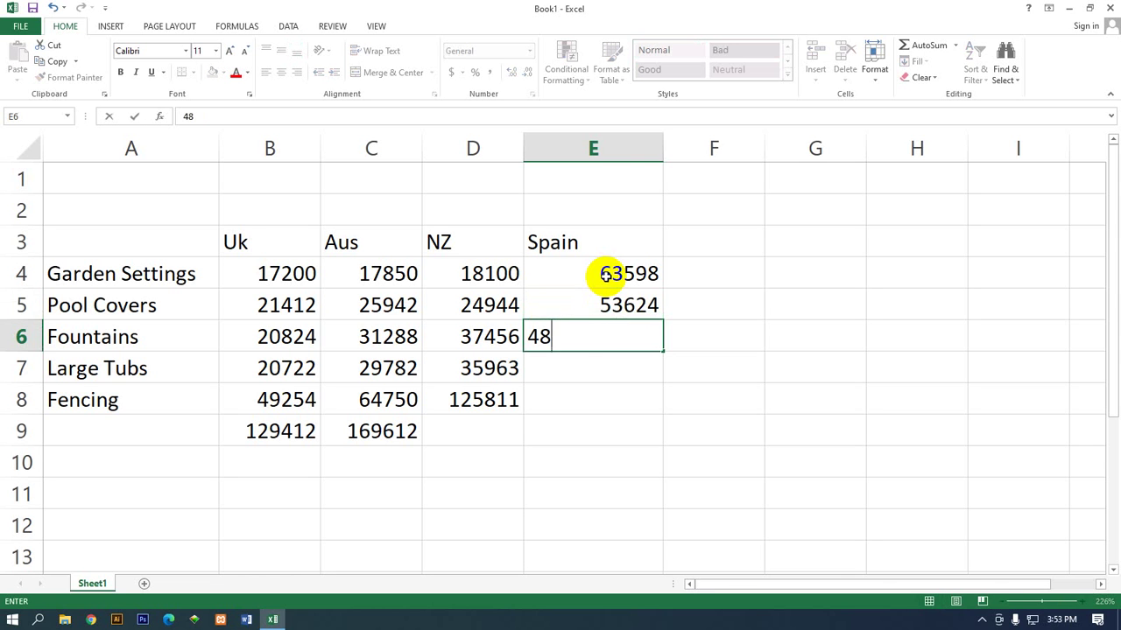
{"action": "type", "text": "569"}
{"action": "key", "text": "Return"}
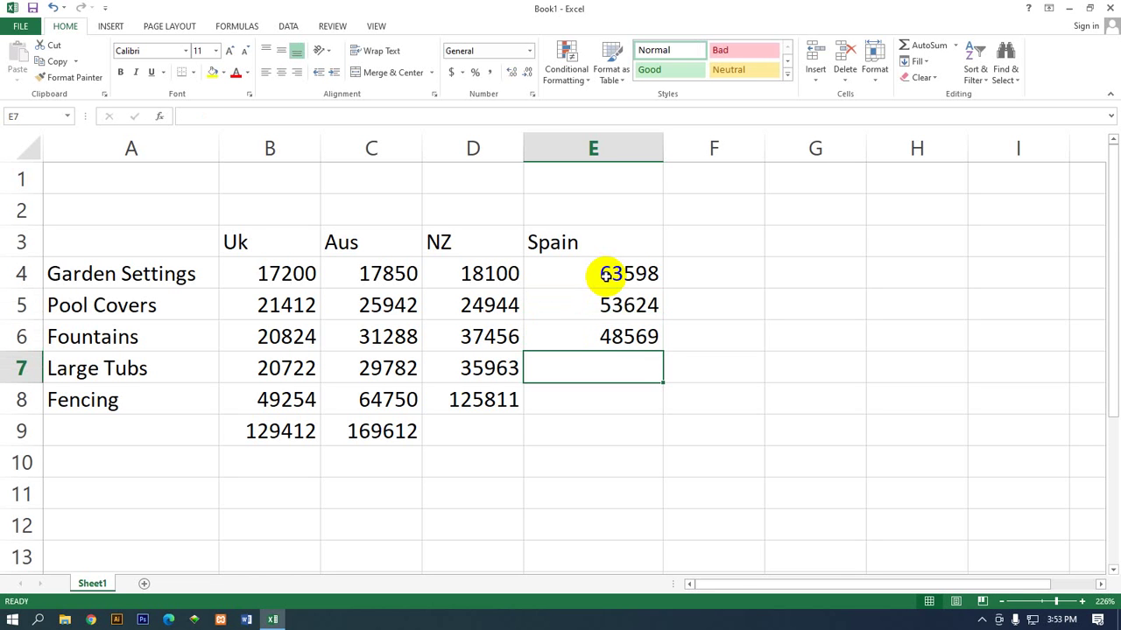
{"action": "type", "text": "25"}
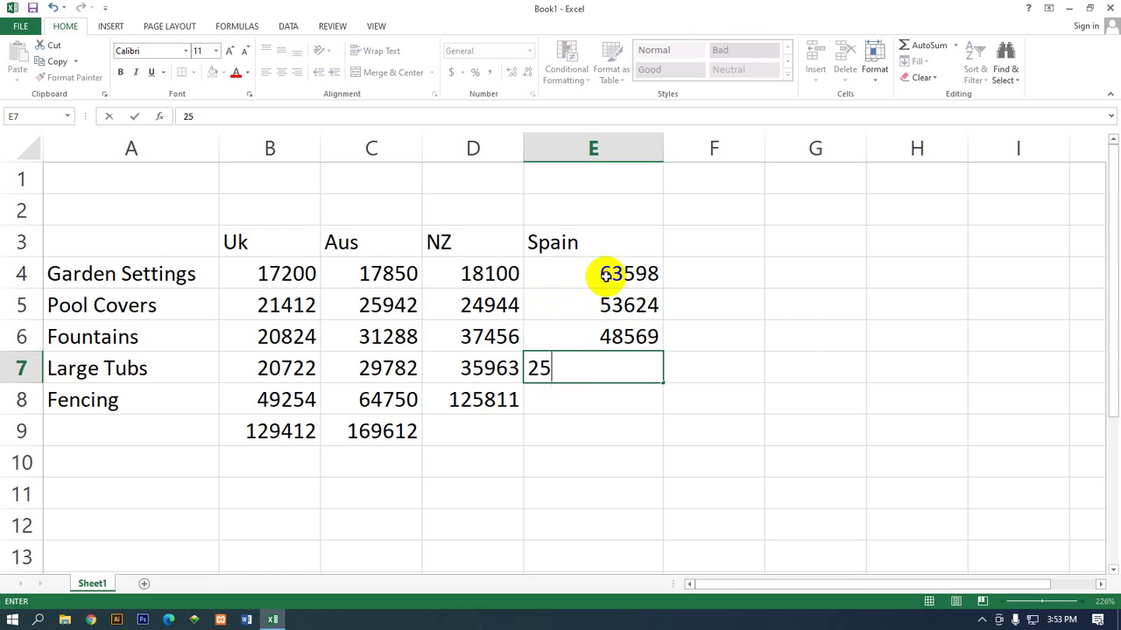
{"action": "type", "text": "126"}
{"action": "key", "text": "Return"}
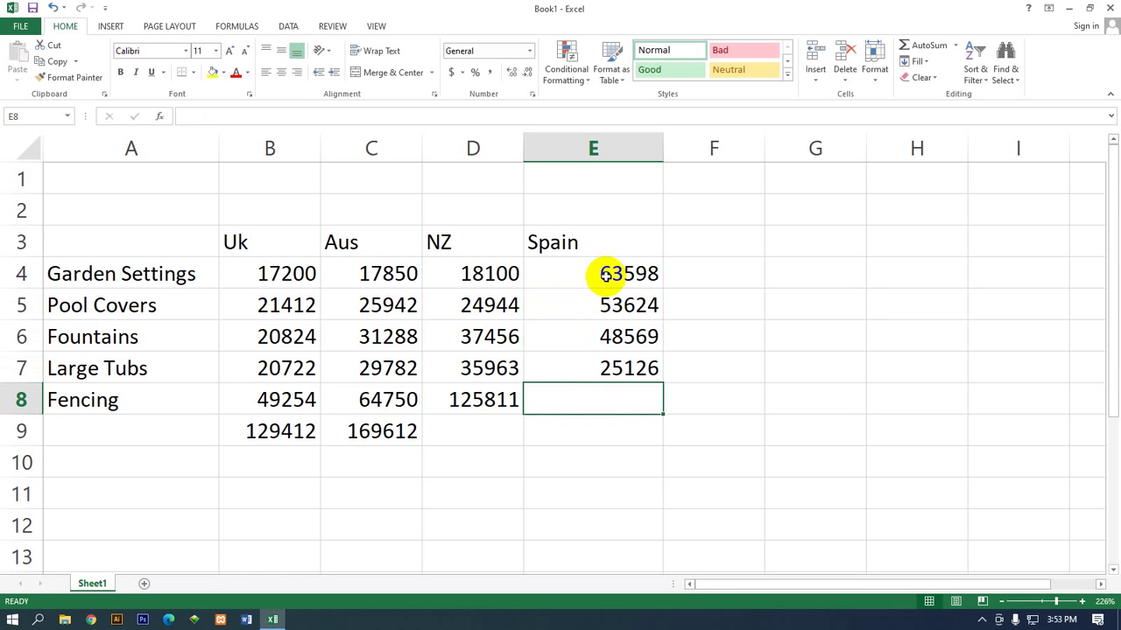
{"action": "type", "text": "758"}
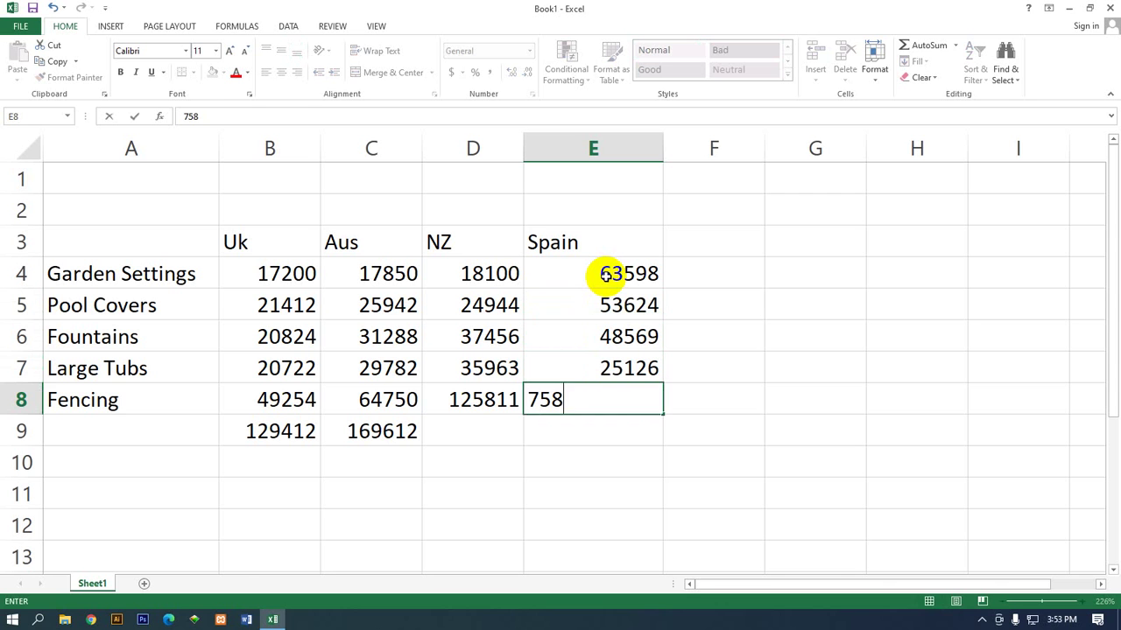
{"action": "type", "text": "63"}
{"action": "key", "text": "Return"}
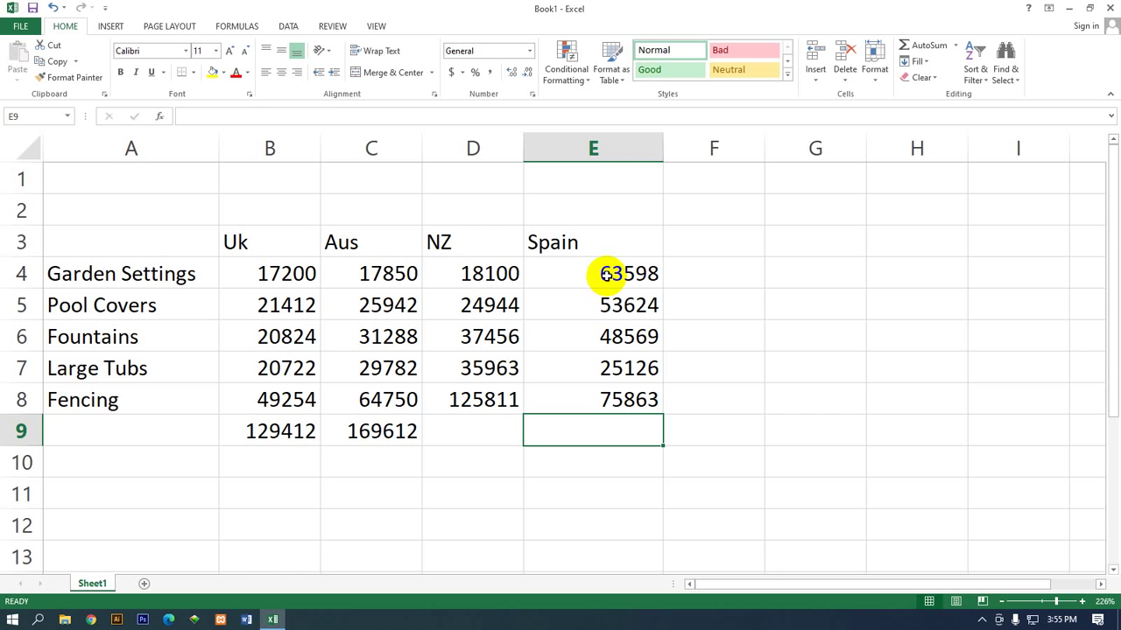
Clear C9 and retype =SUM(C4:C8) so it shows the Aus total 169612 again
{"action": "left_click", "coordinate": [377, 431]}
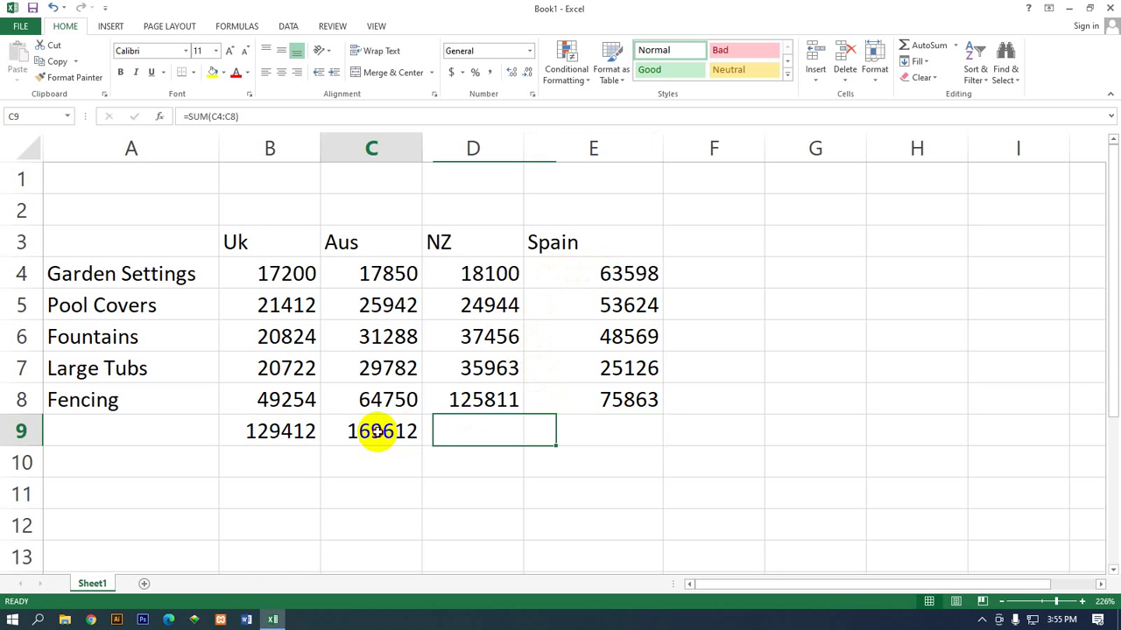
{"action": "key", "text": "BackSpace"}
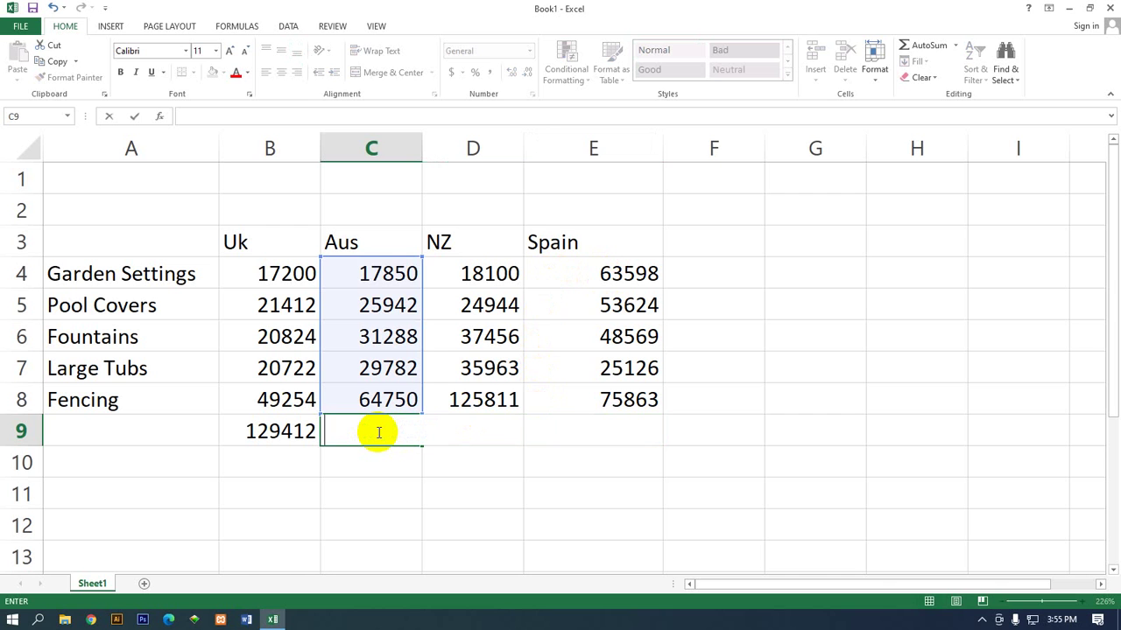
{"action": "type", "text": "="}
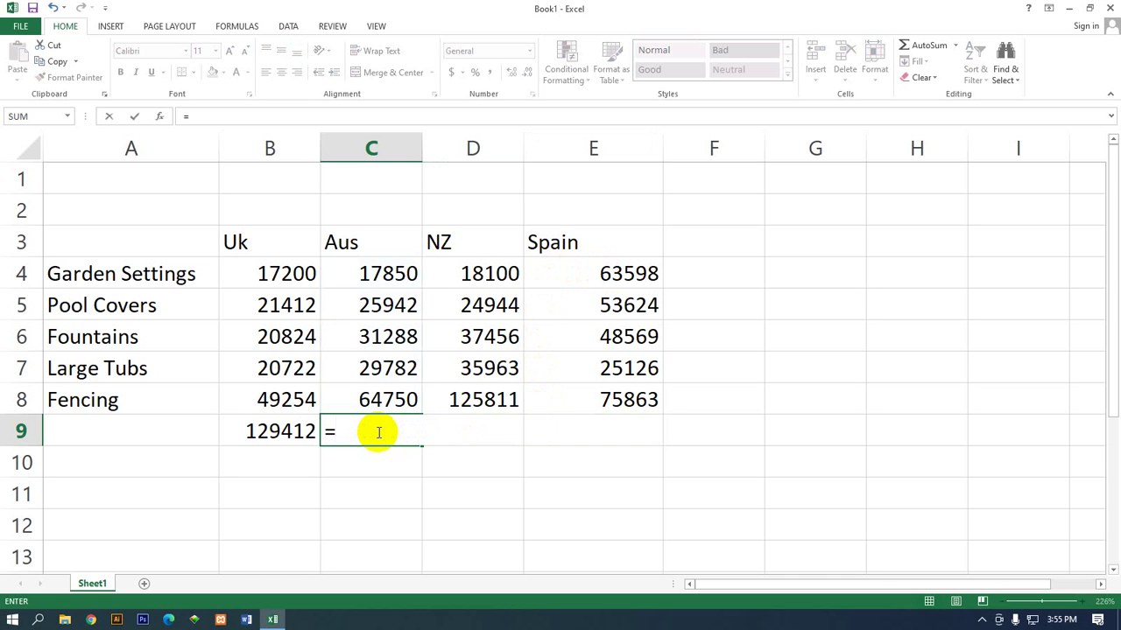
{"action": "type", "text": "S"}
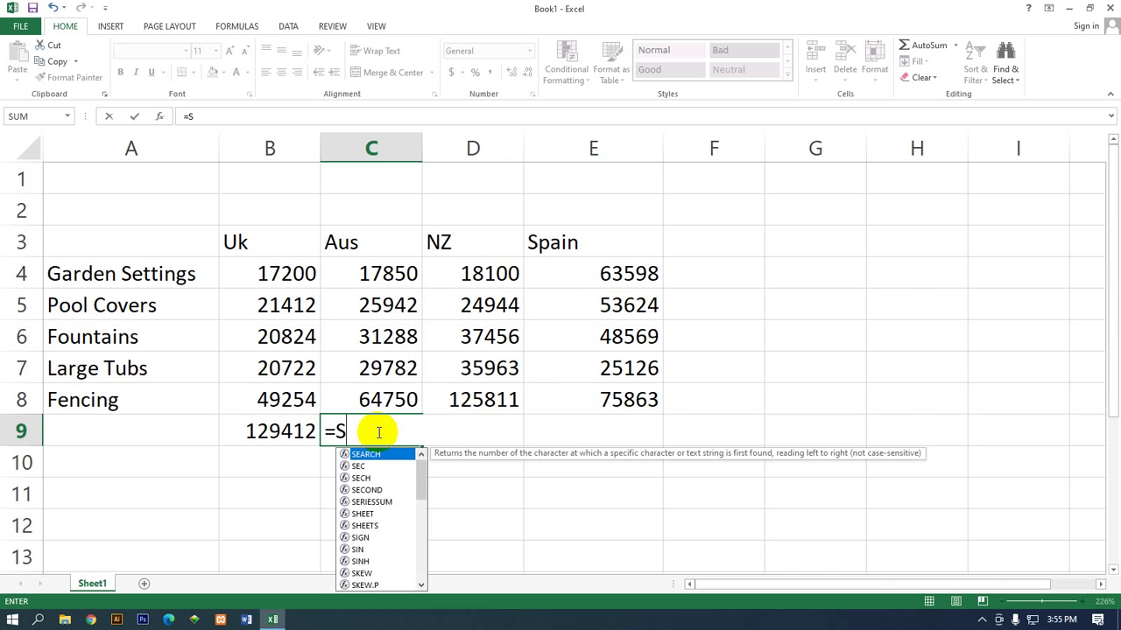
{"action": "type", "text": "UM"}
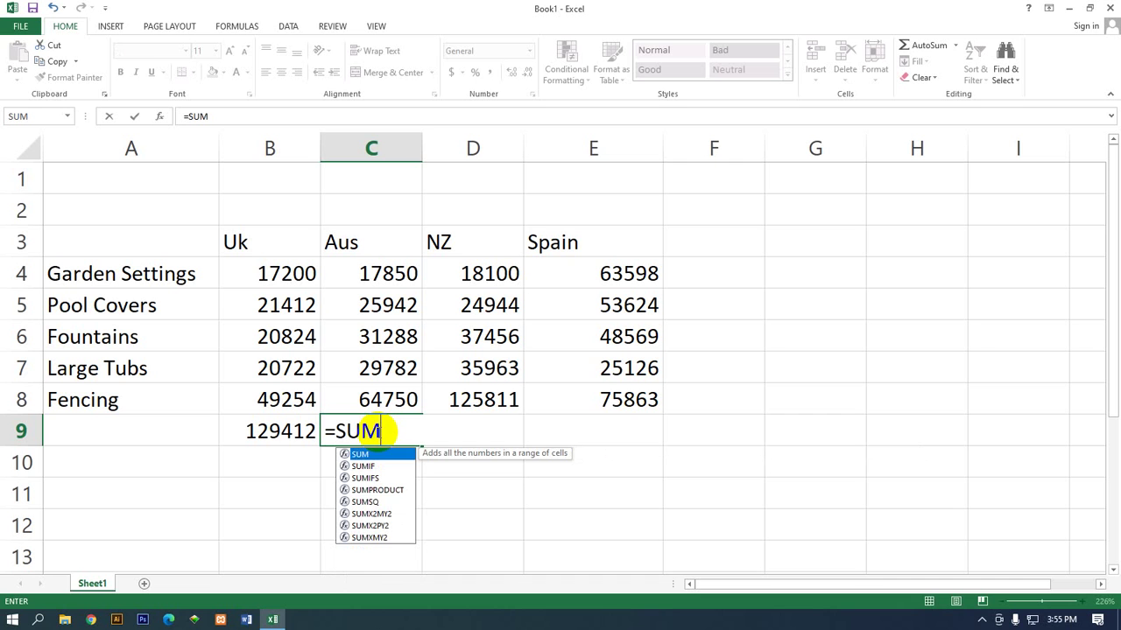
{"action": "type", "text": "("}
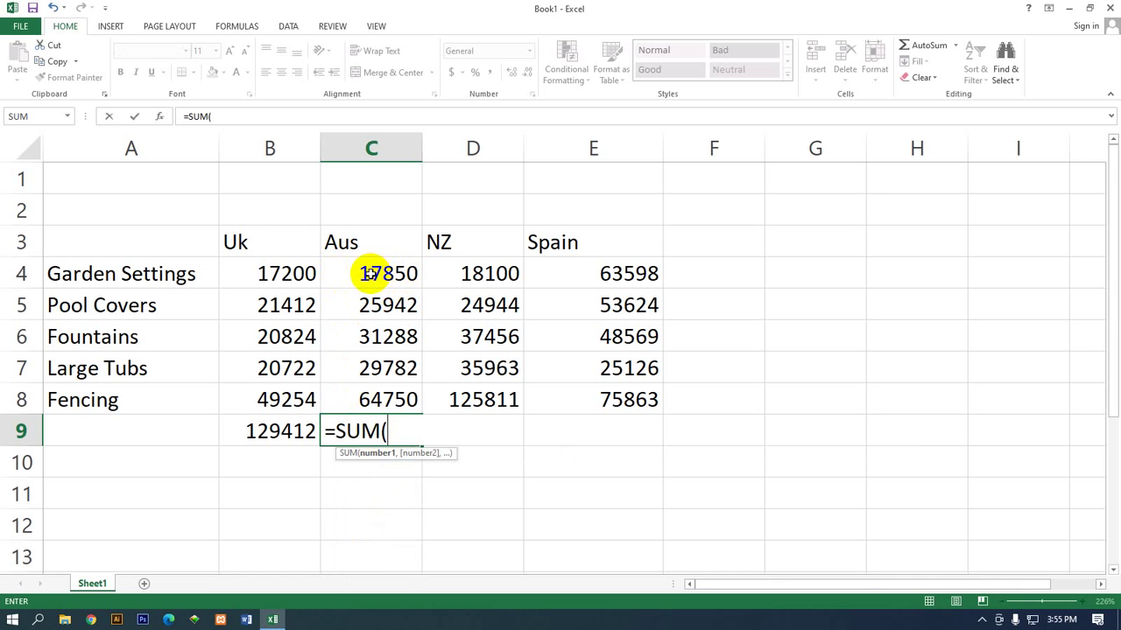
{"action": "type", "text": "C$"}
{"action": "key", "text": "BackSpace"}
{"action": "type", "text": "4"}
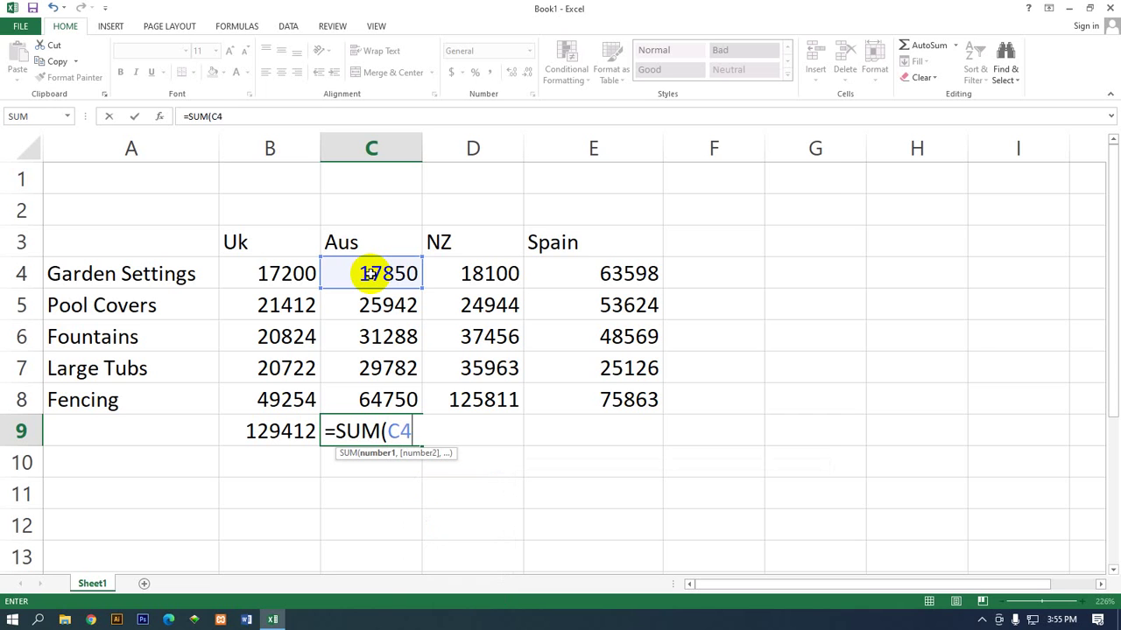
{"action": "type", "text": ":"}
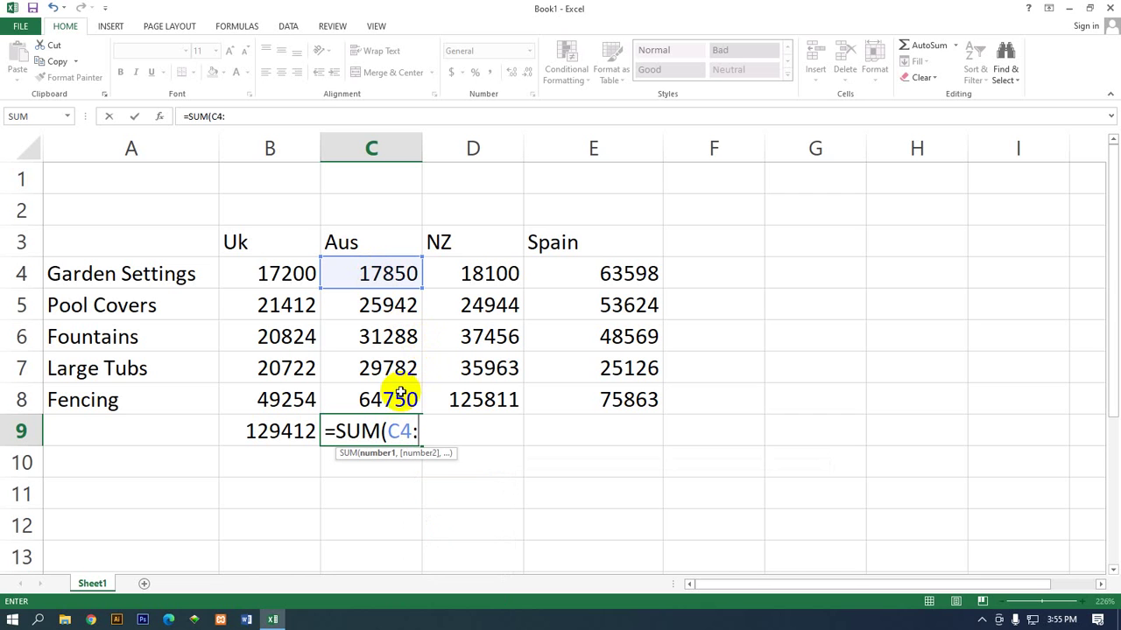
{"action": "type", "text": "C"}
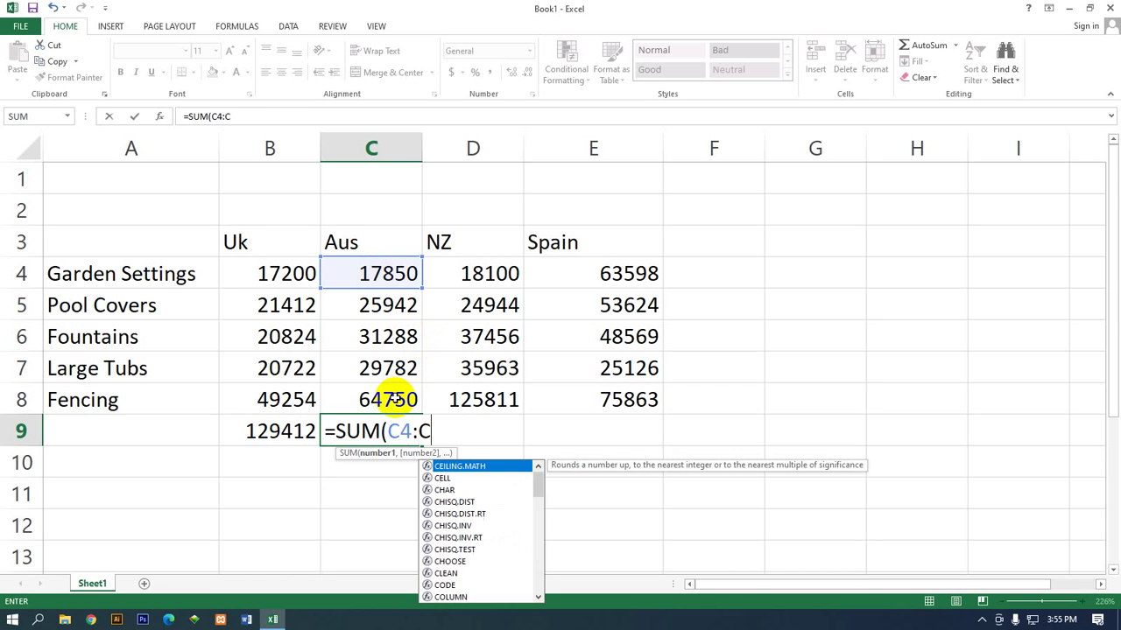
{"action": "type", "text": "8"}
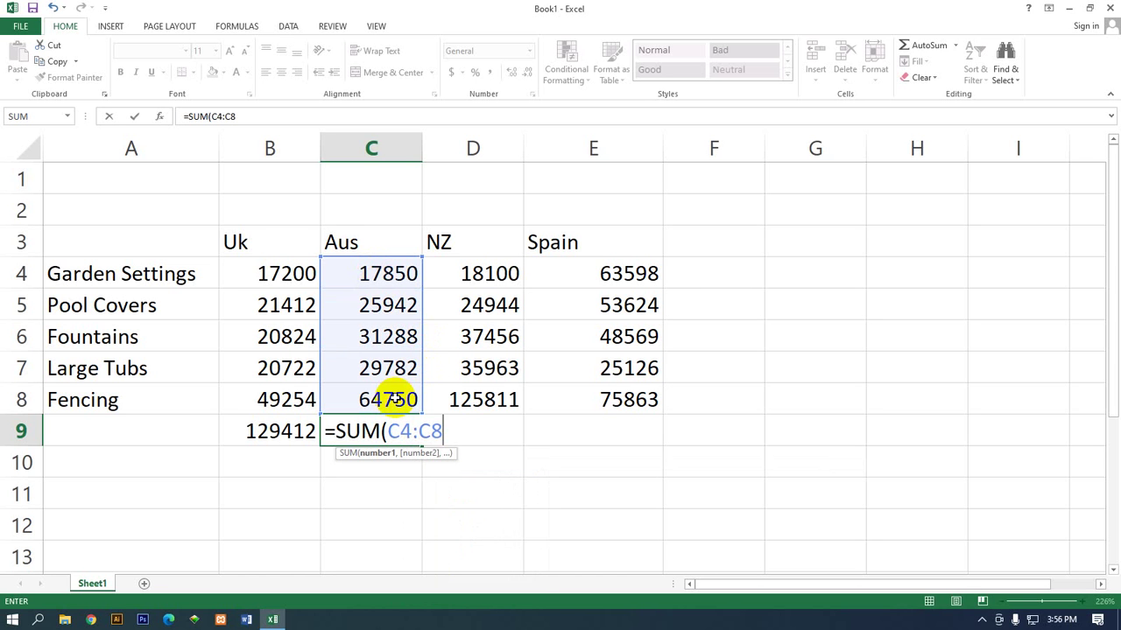
{"action": "type", "text": ")"}
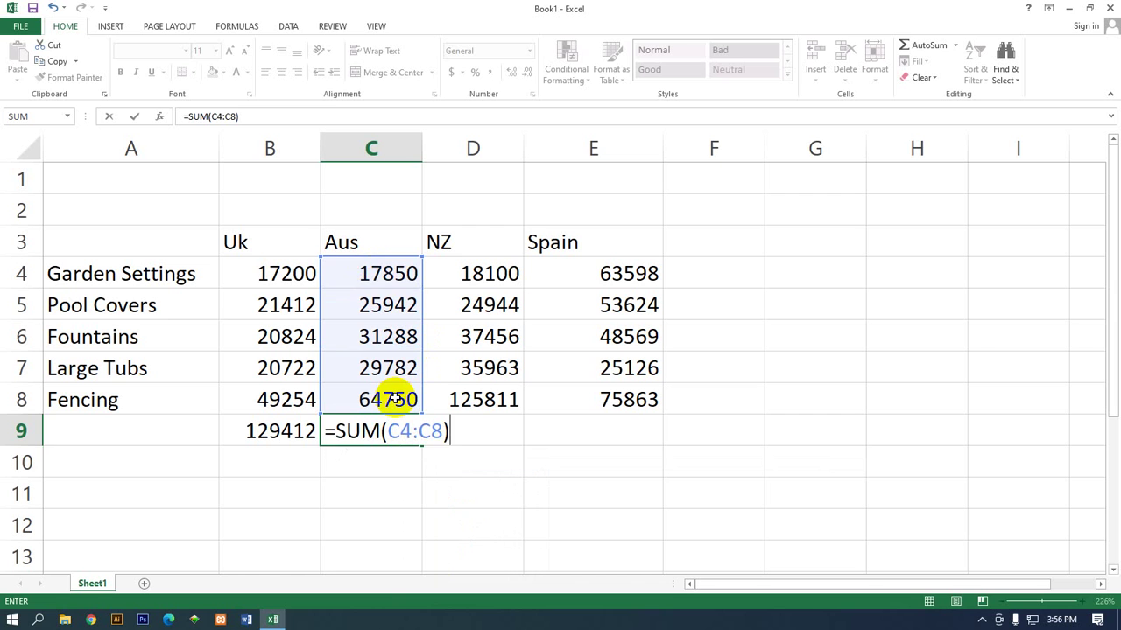
{"action": "key", "text": "Return"}
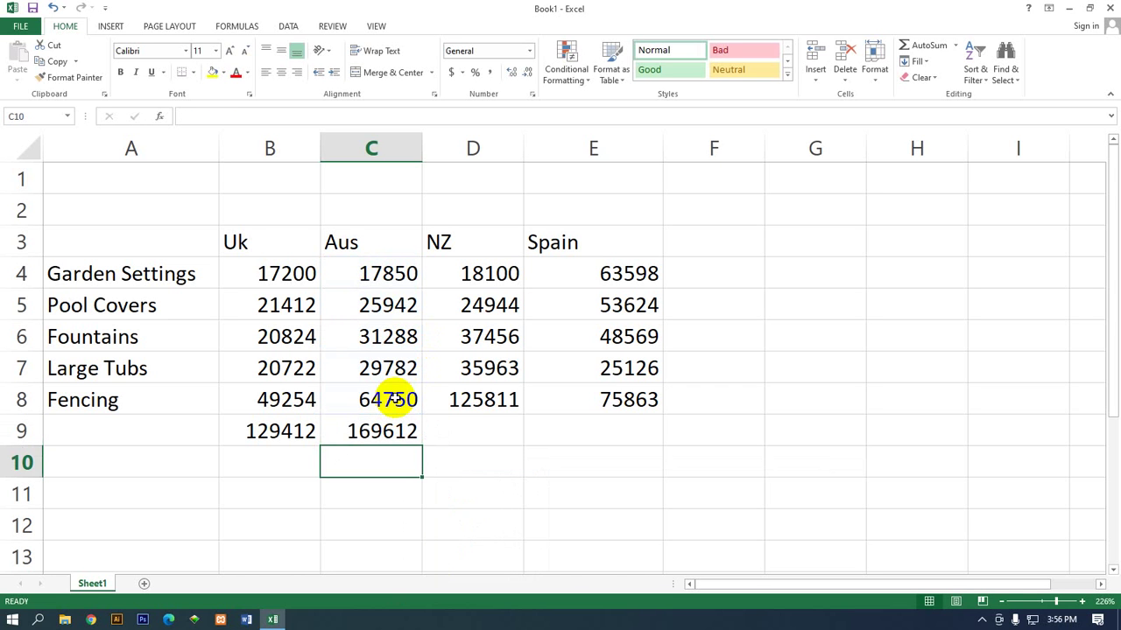
Total the NZ column in D9 with =SUM(D4:D8), giving 242274
{"action": "key", "text": "Up"}
{"action": "key", "text": "Right"}
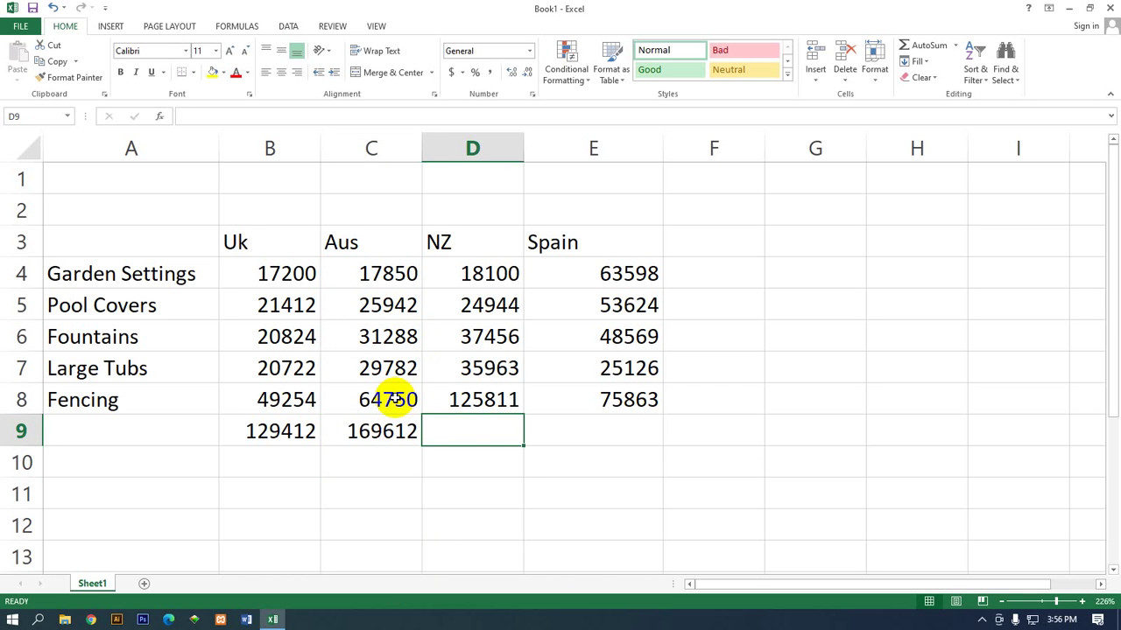
{"action": "type", "text": "=S"}
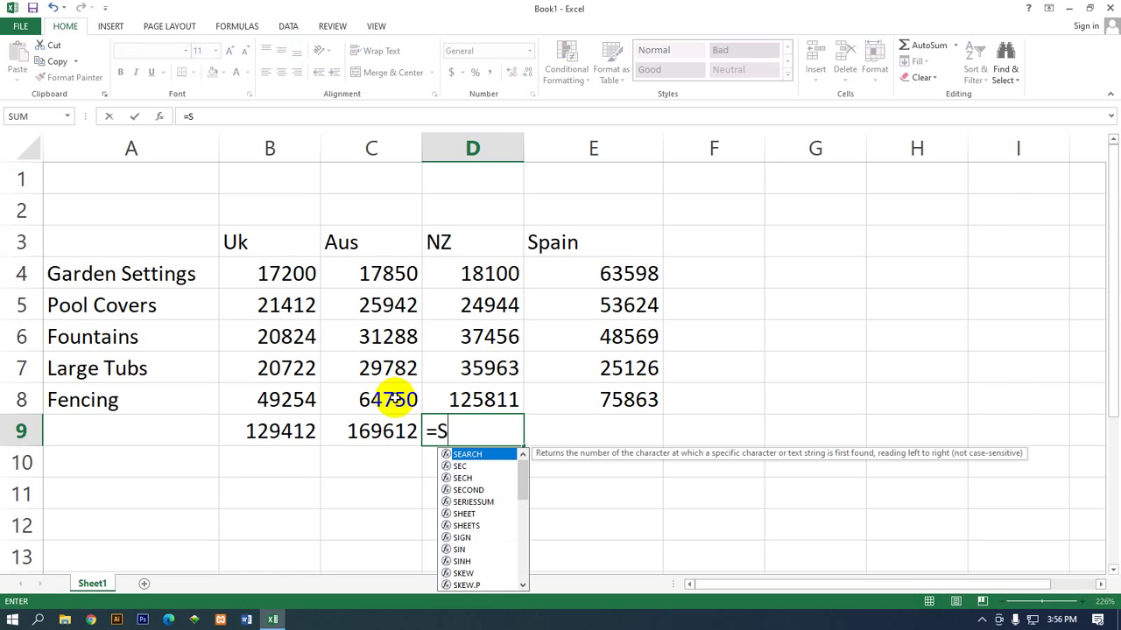
{"action": "type", "text": "UM("}
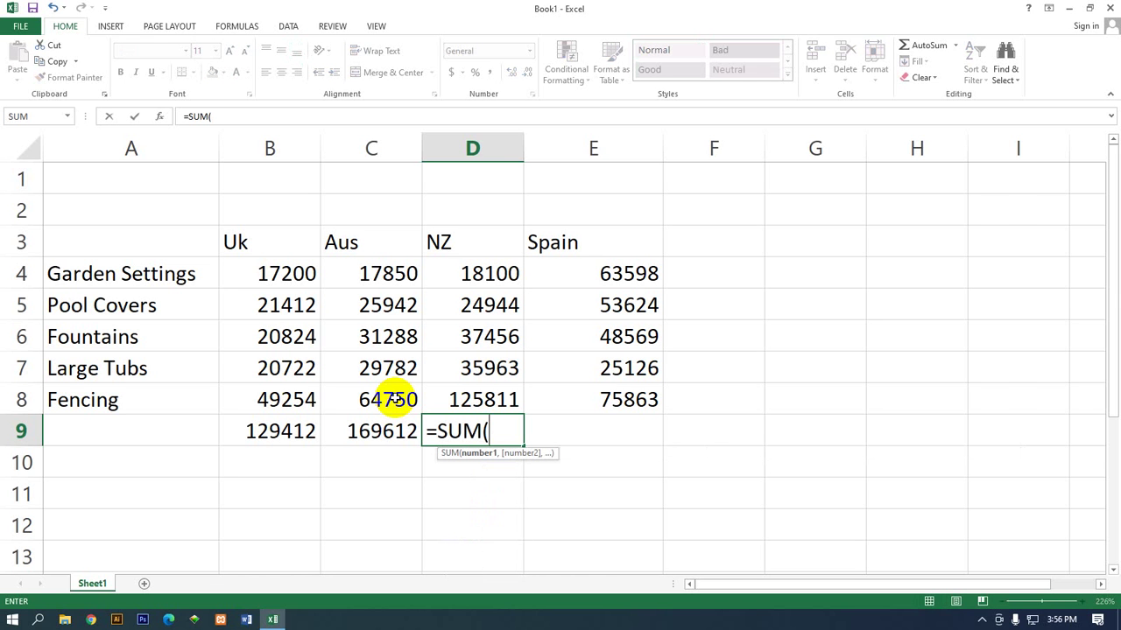
{"action": "type", "text": "D4"}
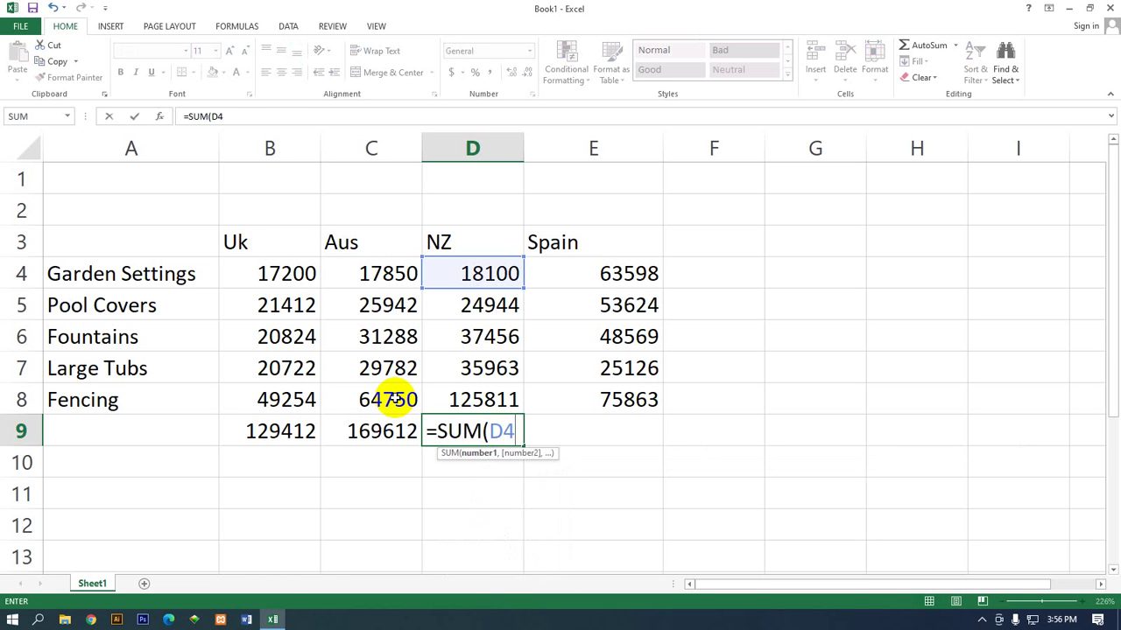
{"action": "type", "text": ":"}
{"action": "type", "text": "D"}
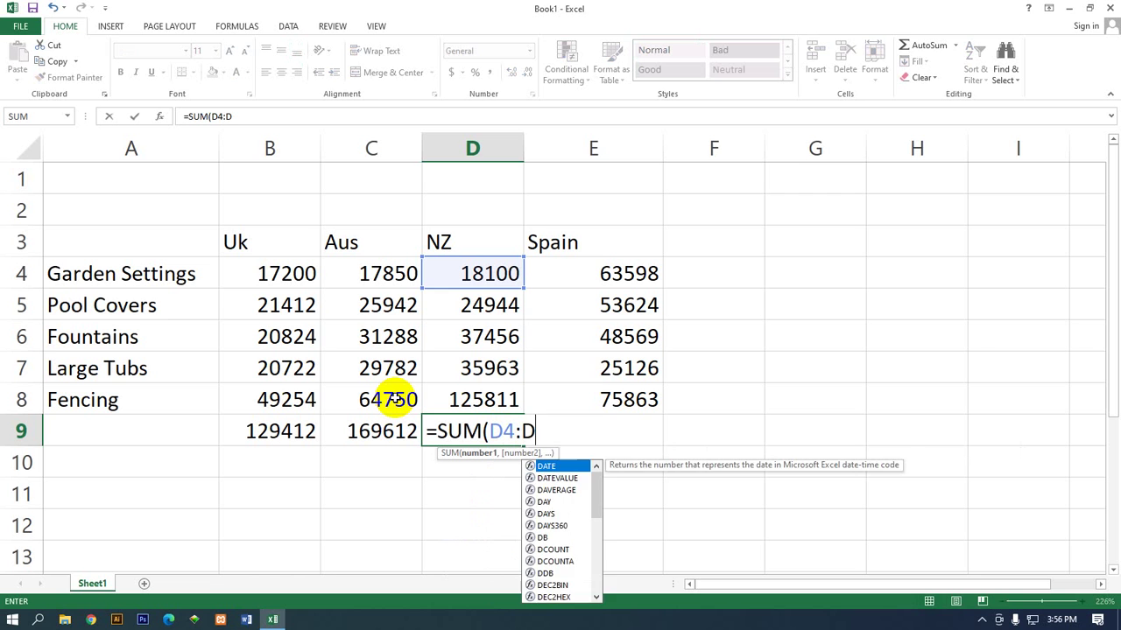
{"action": "type", "text": "8)"}
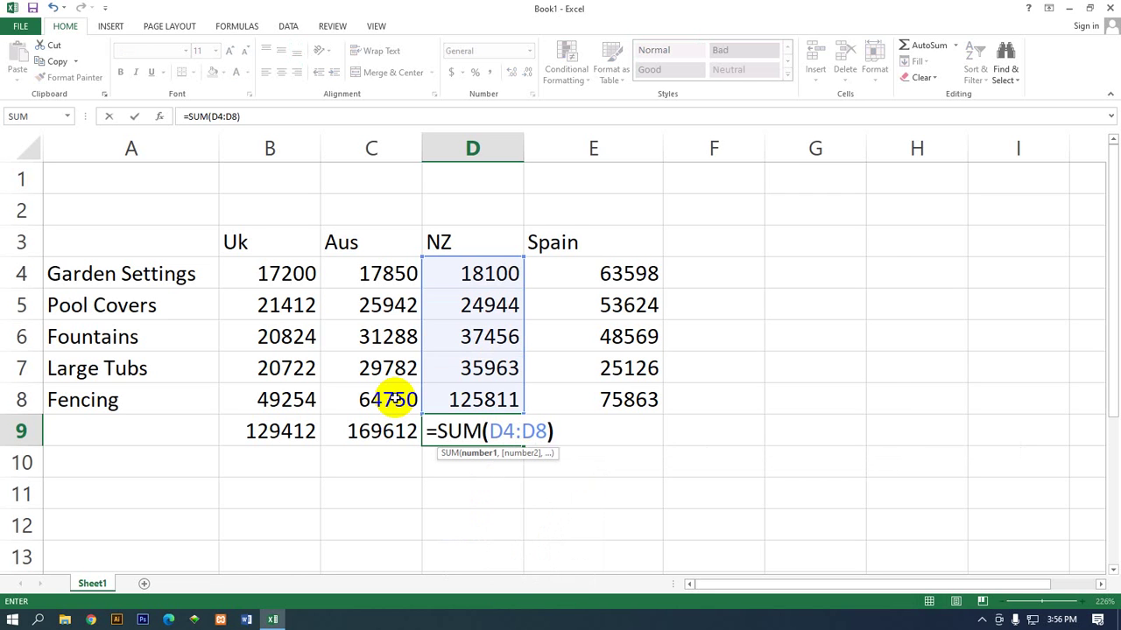
{"action": "key", "text": "Return"}
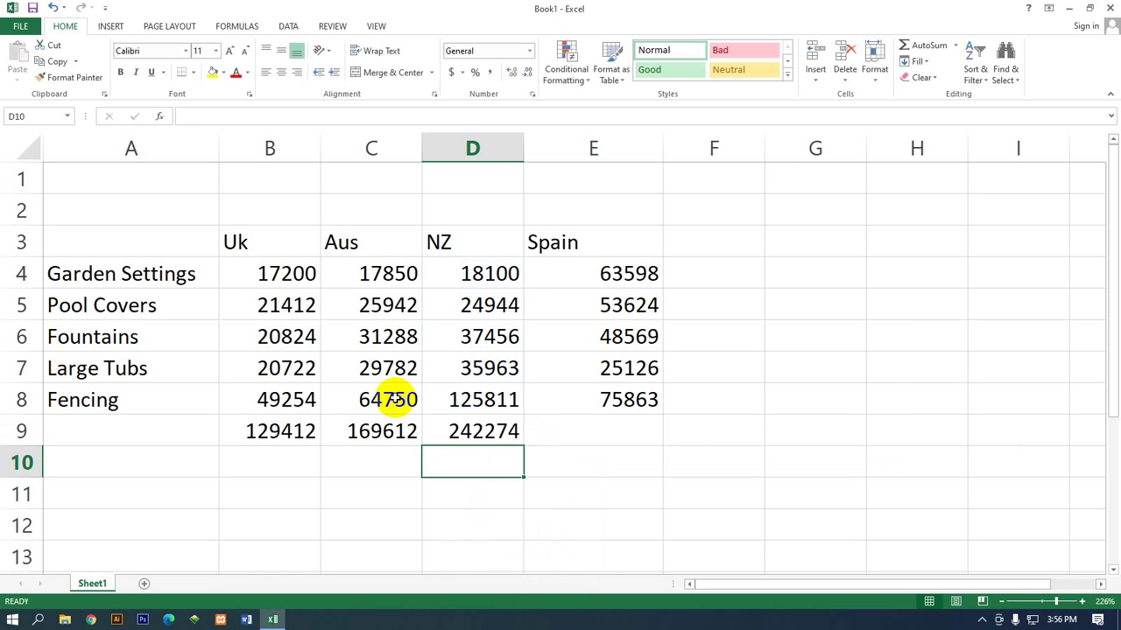
Total the Spain column in E9 with =SUM(E4:E8), giving 266780
{"action": "key", "text": "Right"}
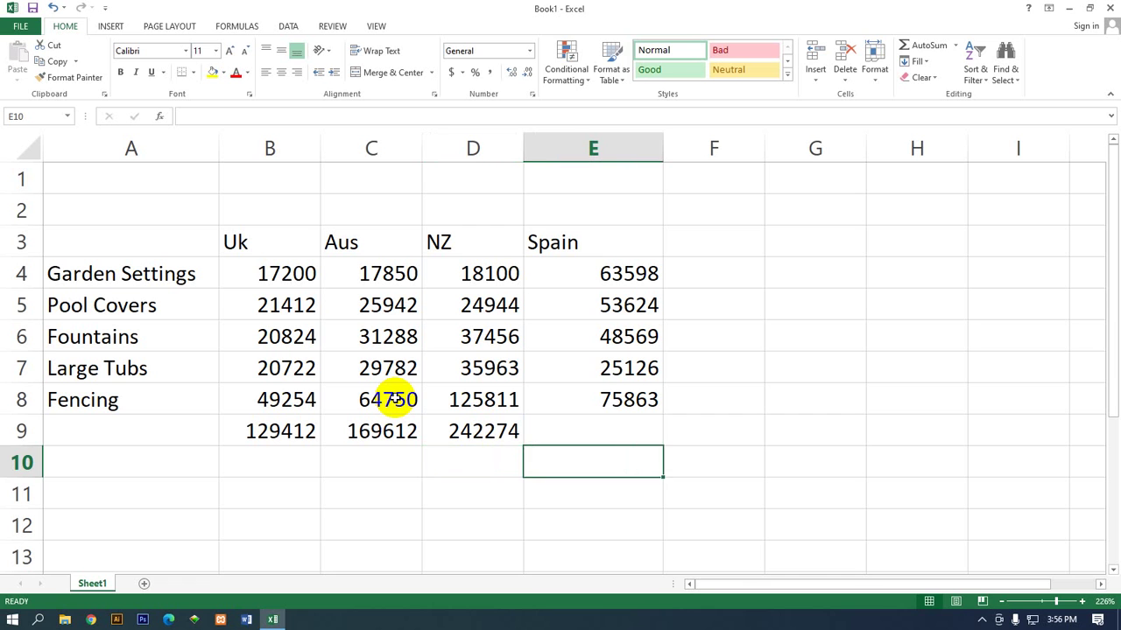
{"action": "key", "text": "Up"}
{"action": "type", "text": "="}
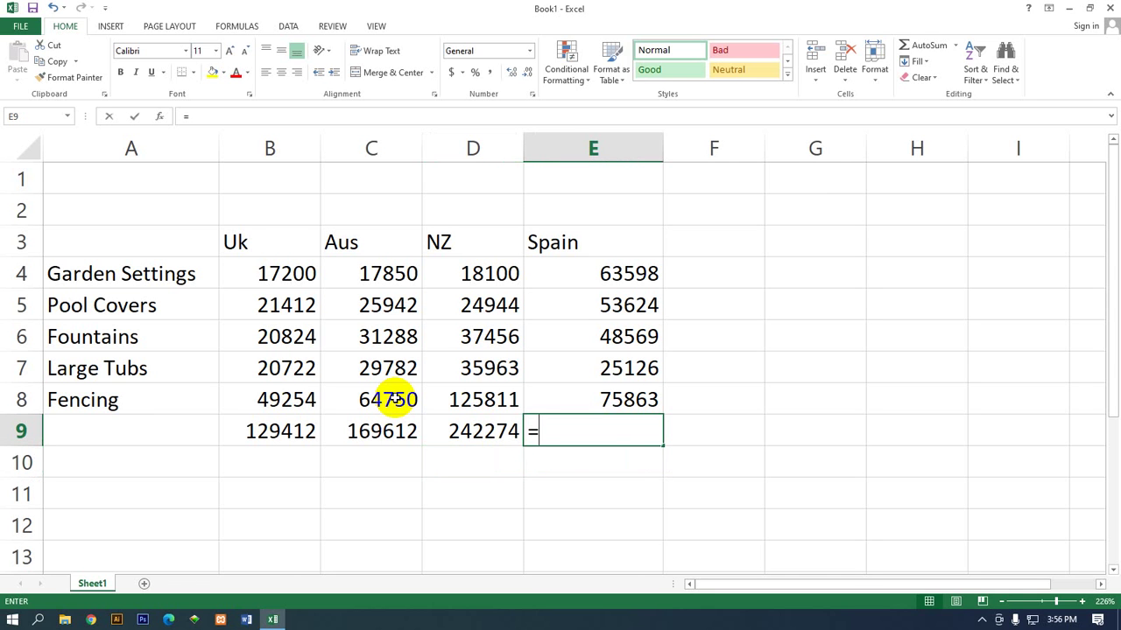
{"action": "type", "text": "SUM("}
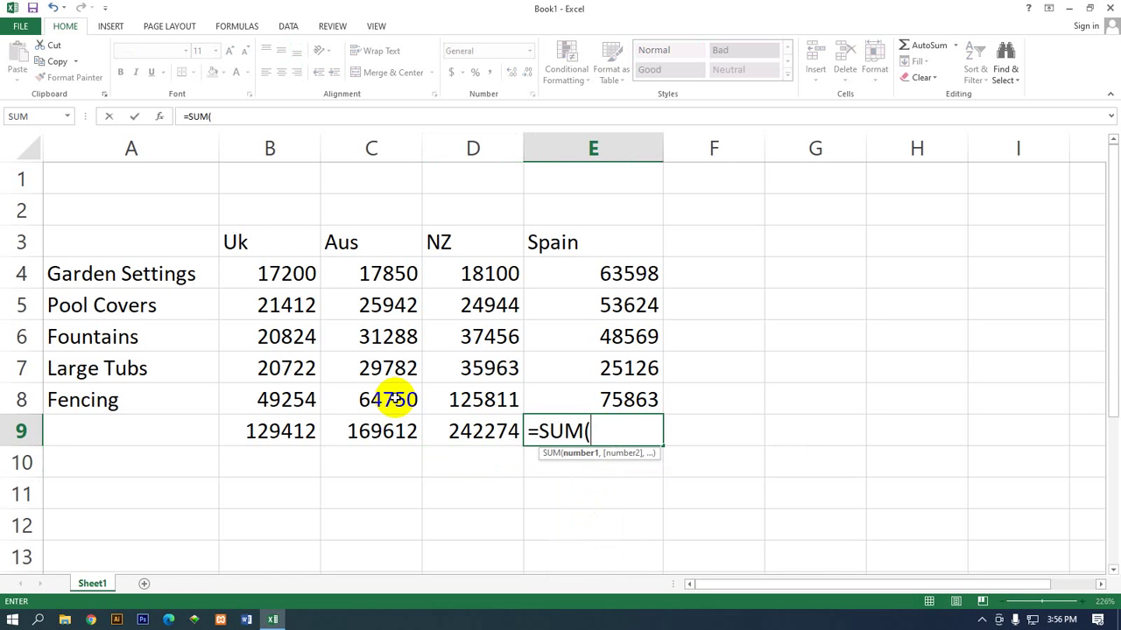
{"action": "type", "text": ")"}
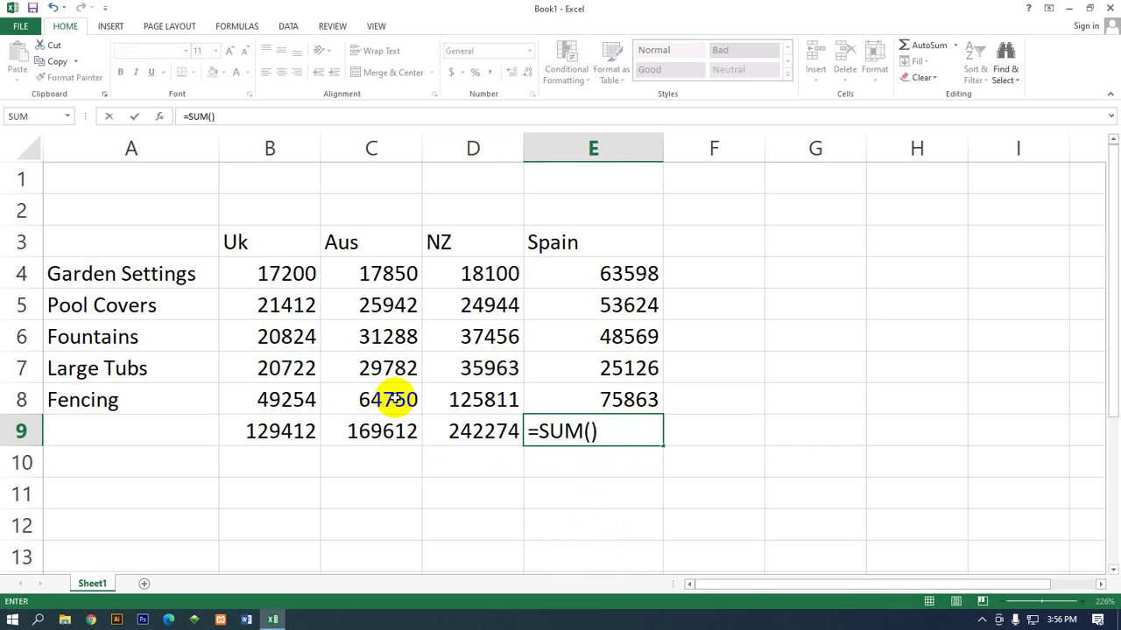
{"action": "key", "text": "Return"}
{"action": "key", "text": "Return"}
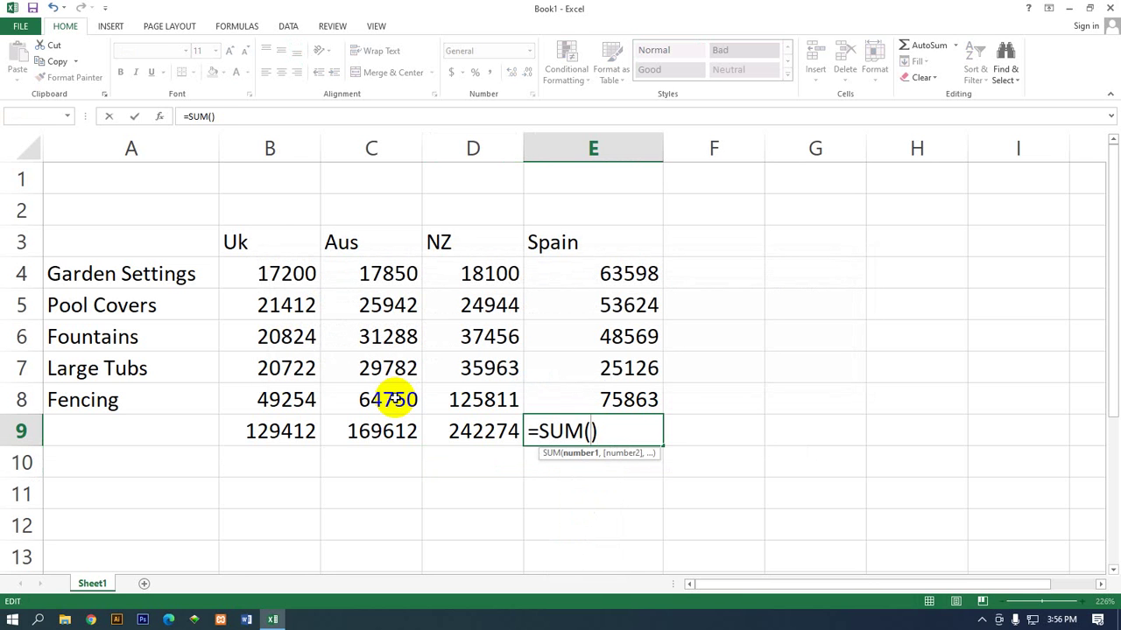
{"action": "type", "text": "E4:"}
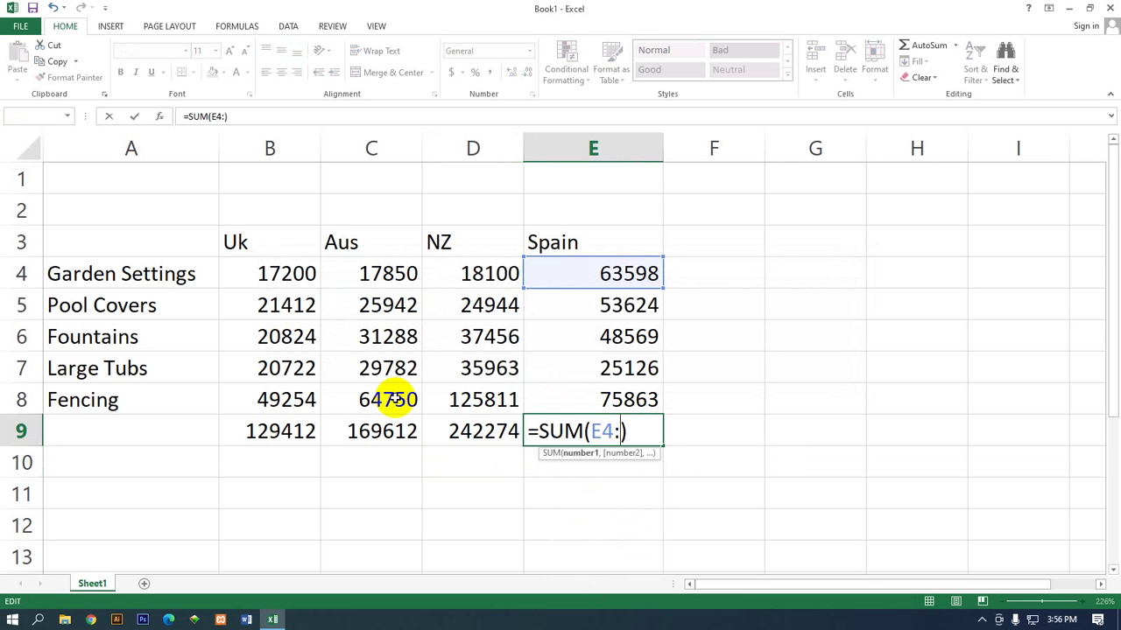
{"action": "type", "text": "E8"}
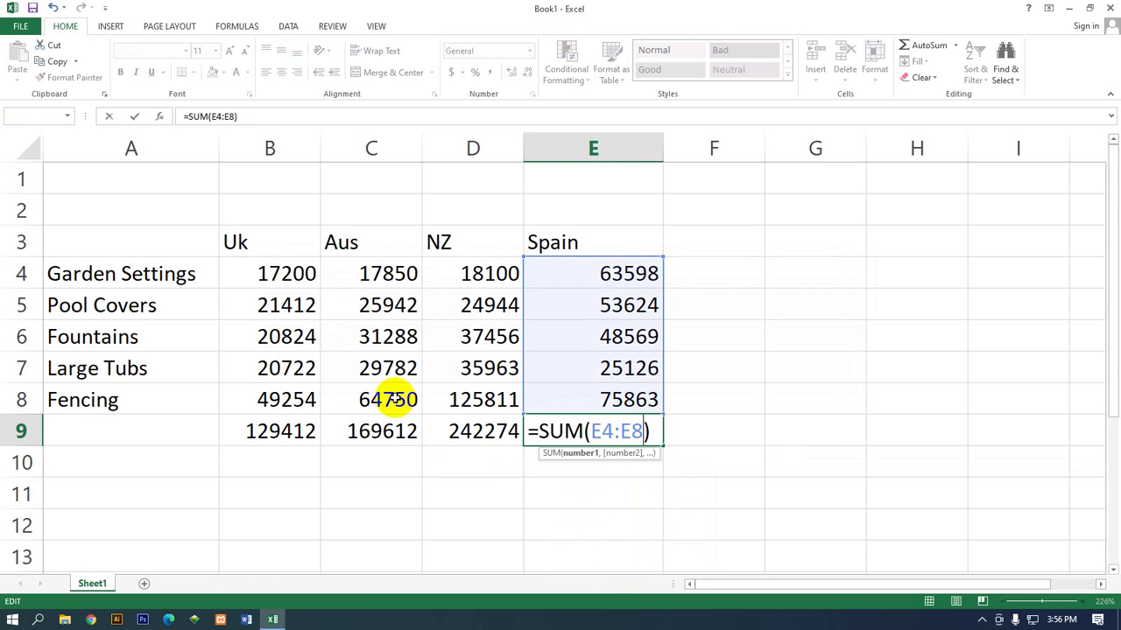
{"action": "key", "text": "Return"}
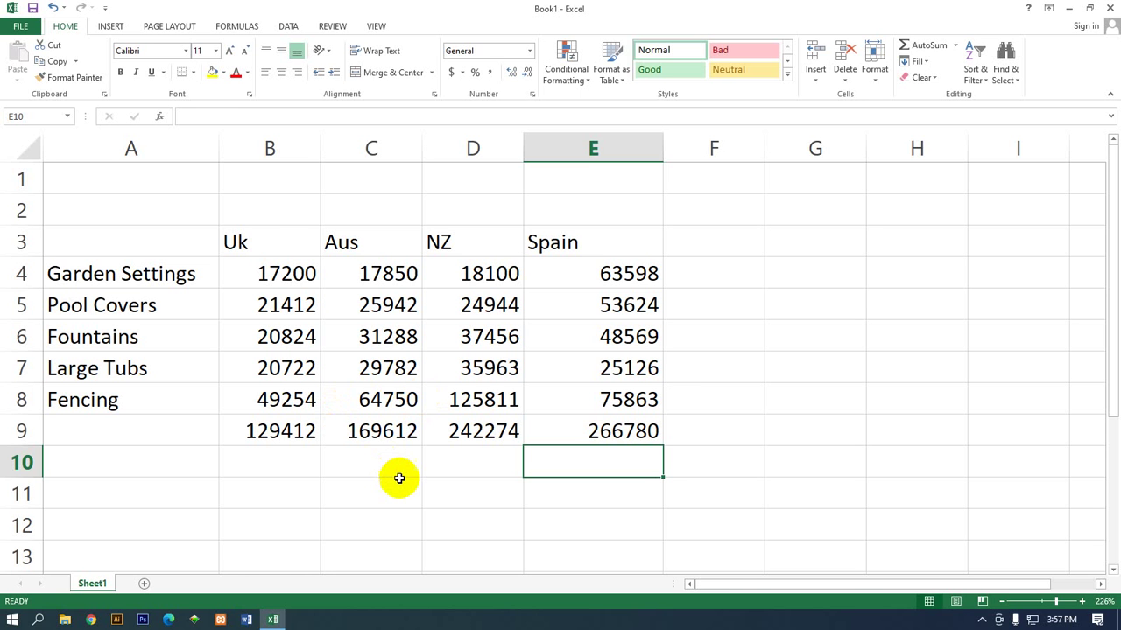
{"action": "scroll", "coordinate": [405, 488], "scroll_direction": "down", "scroll_amount": 1}
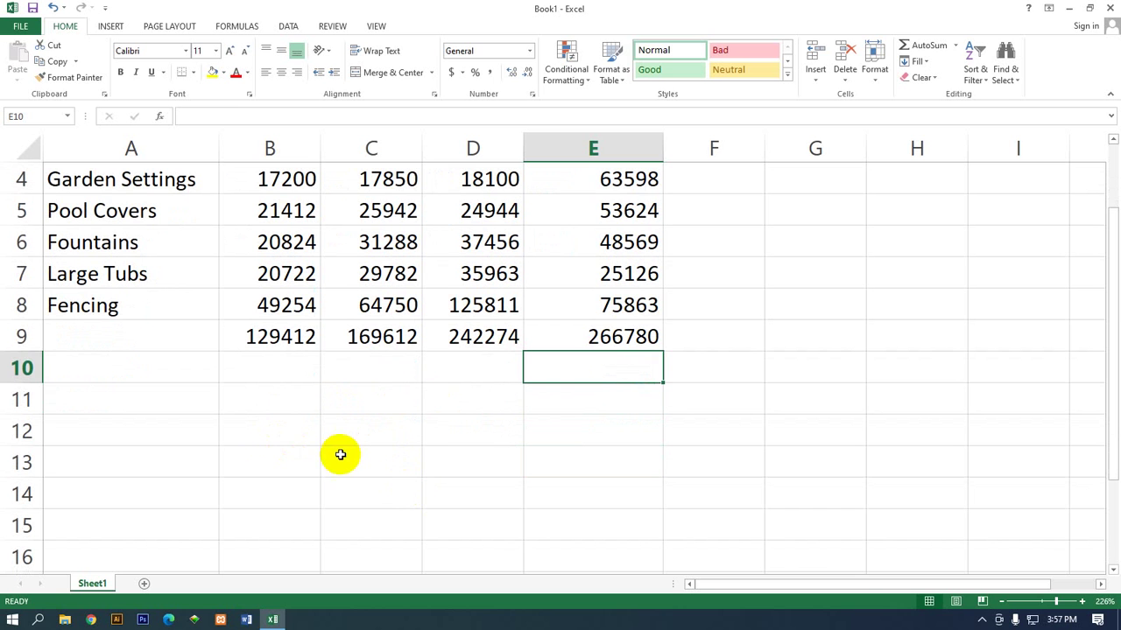
{"action": "scroll", "coordinate": [561, 437], "scroll_direction": "up", "scroll_amount": 1}
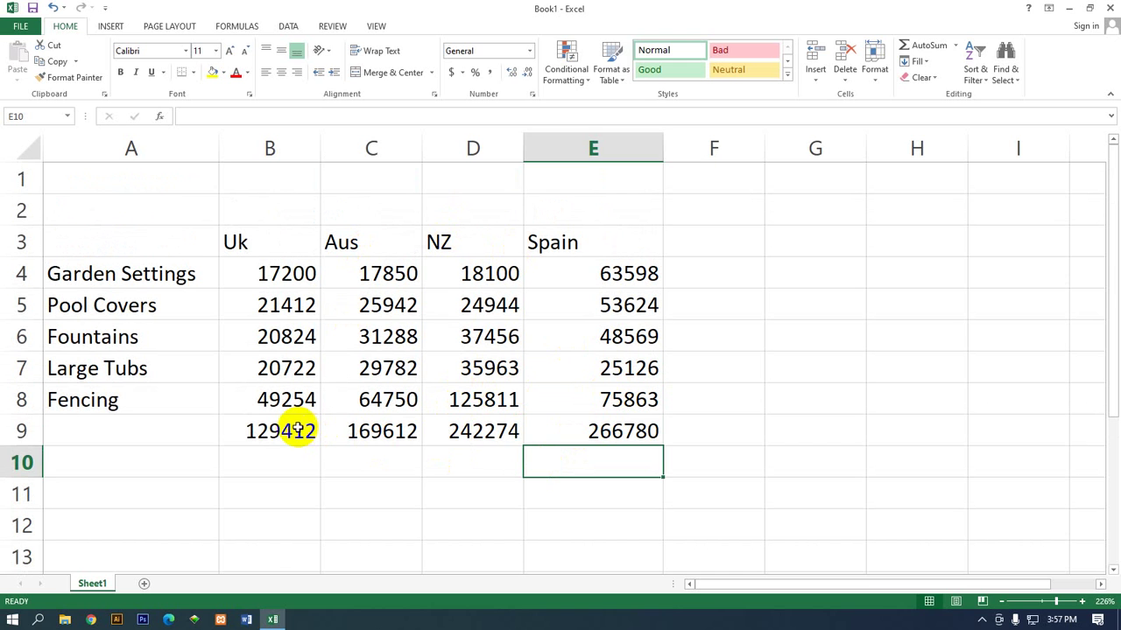
Enter =Sub in B10, which produces a #NAME? error, and return to that cell
{"action": "left_click", "coordinate": [285, 464]}
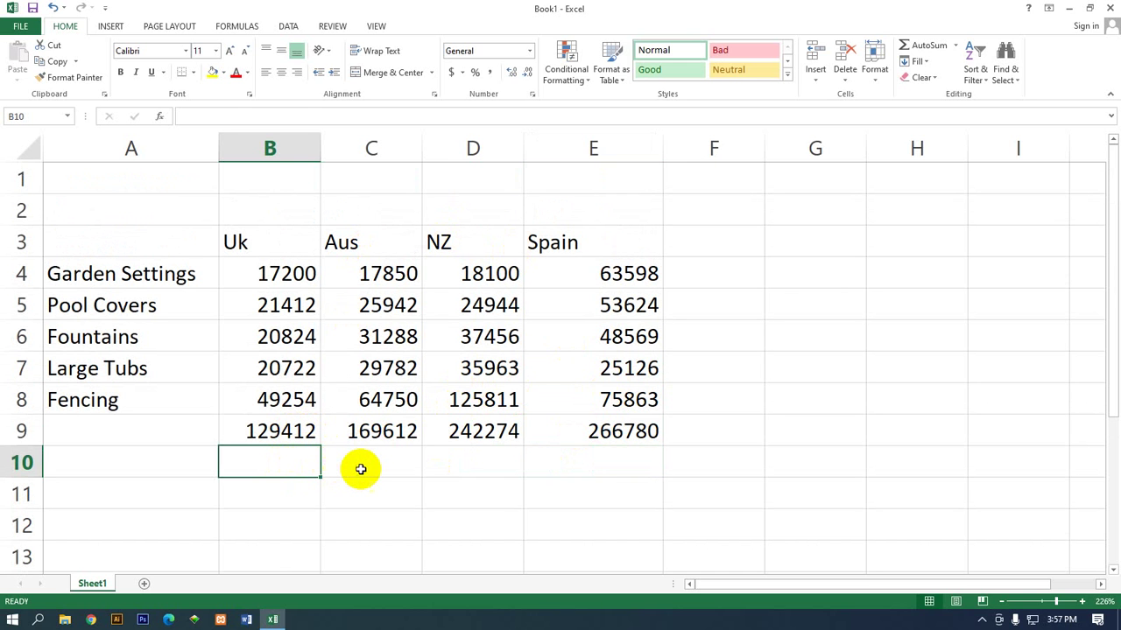
{"action": "type", "text": "="}
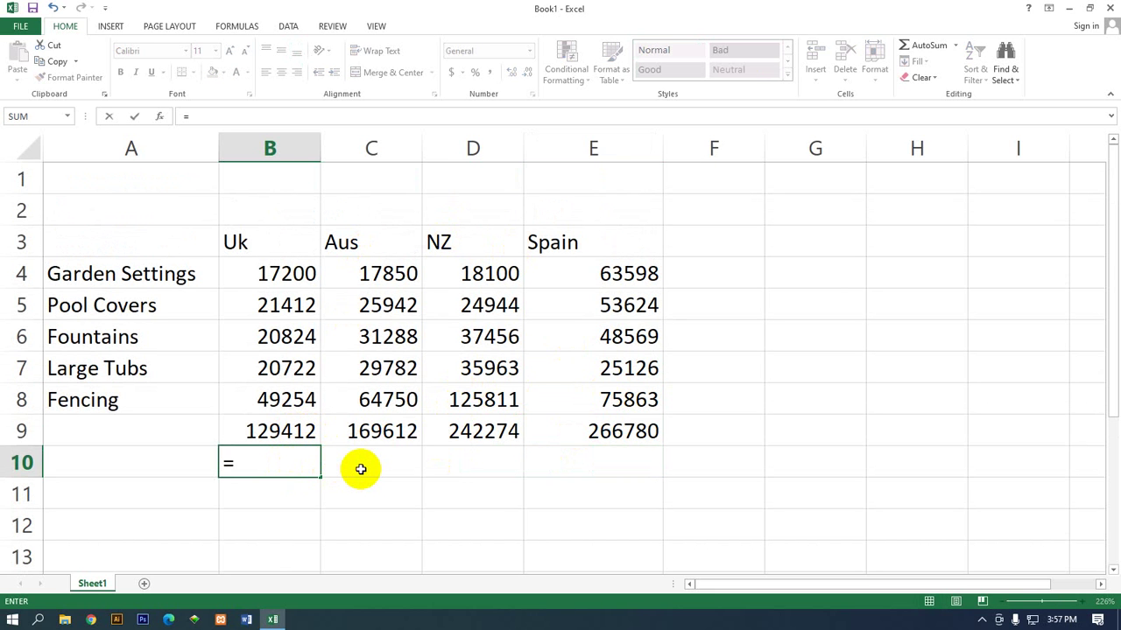
{"action": "type", "text": "S"}
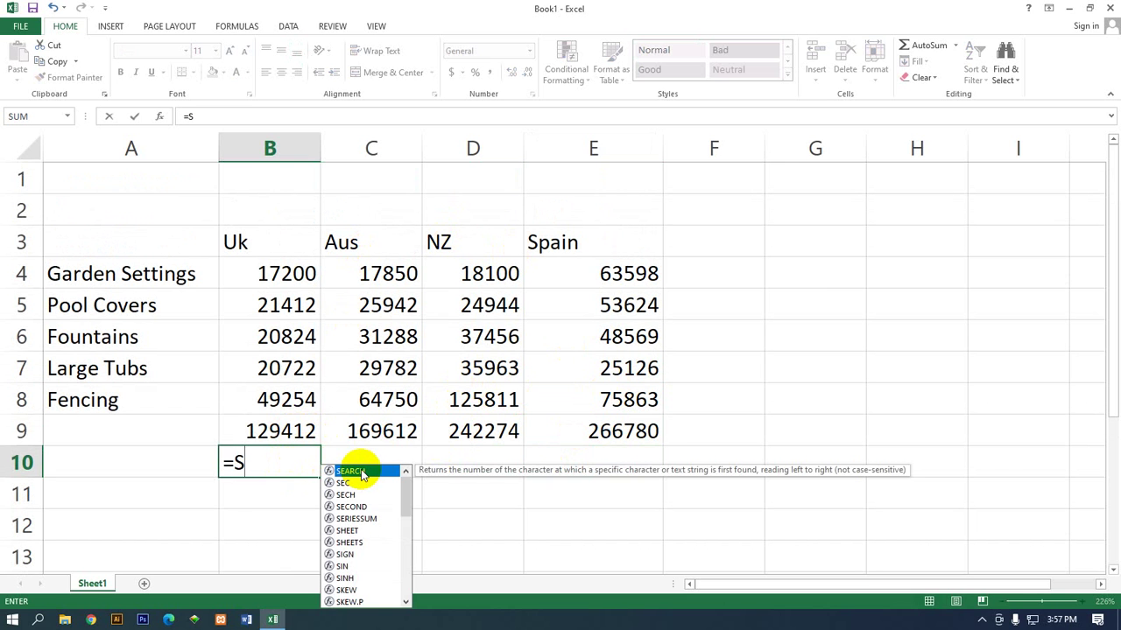
{"action": "type", "text": "u"}
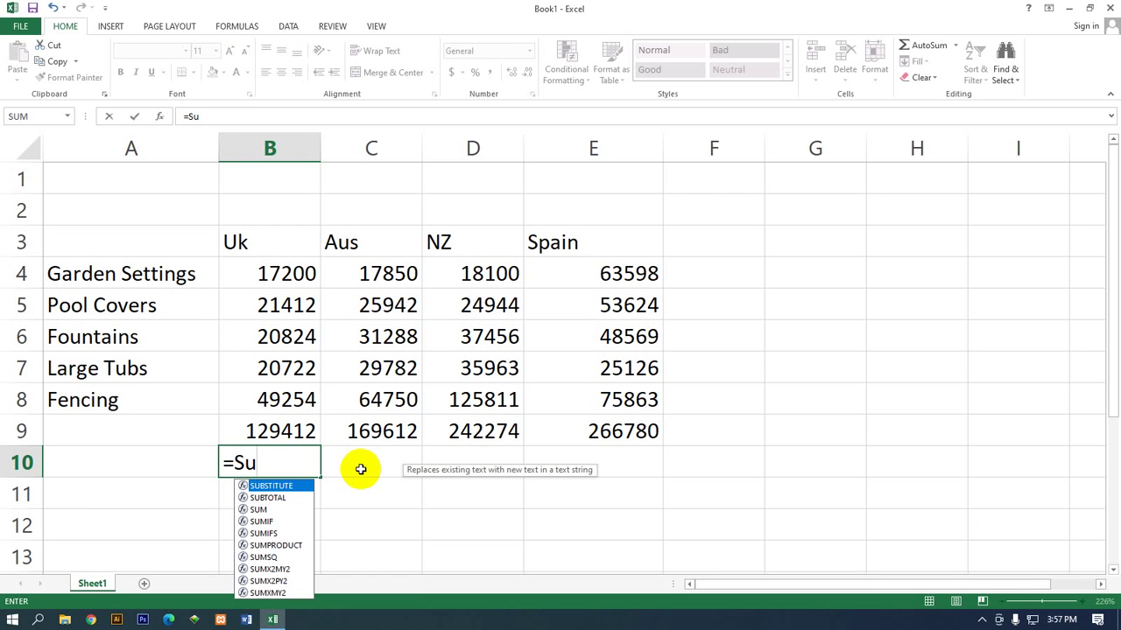
{"action": "type", "text": "b"}
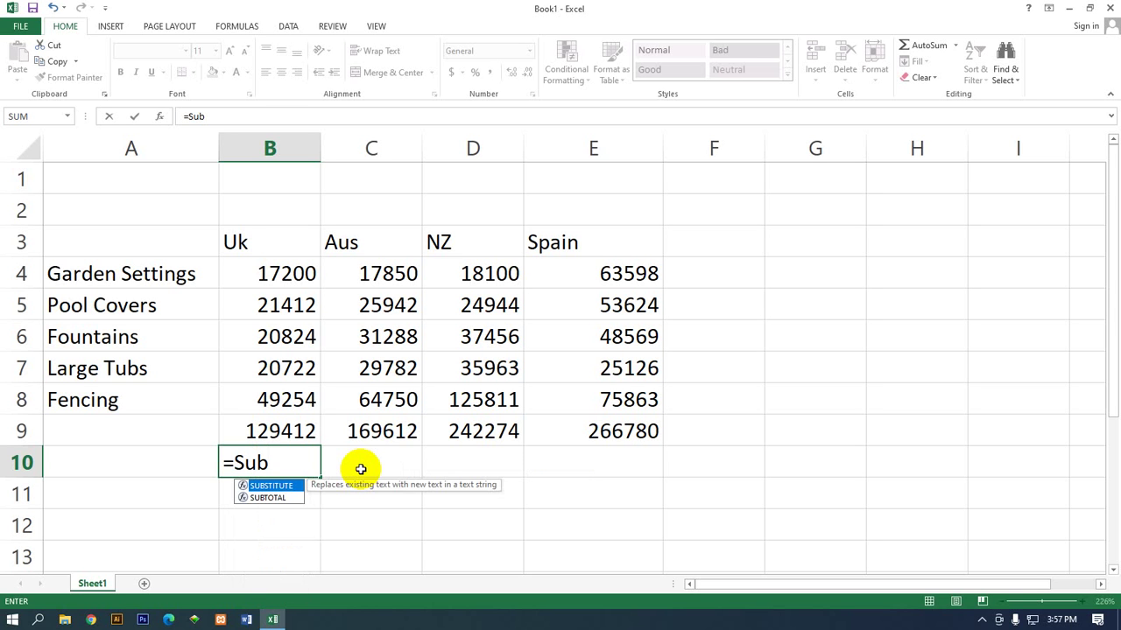
{"action": "key", "text": "Return"}
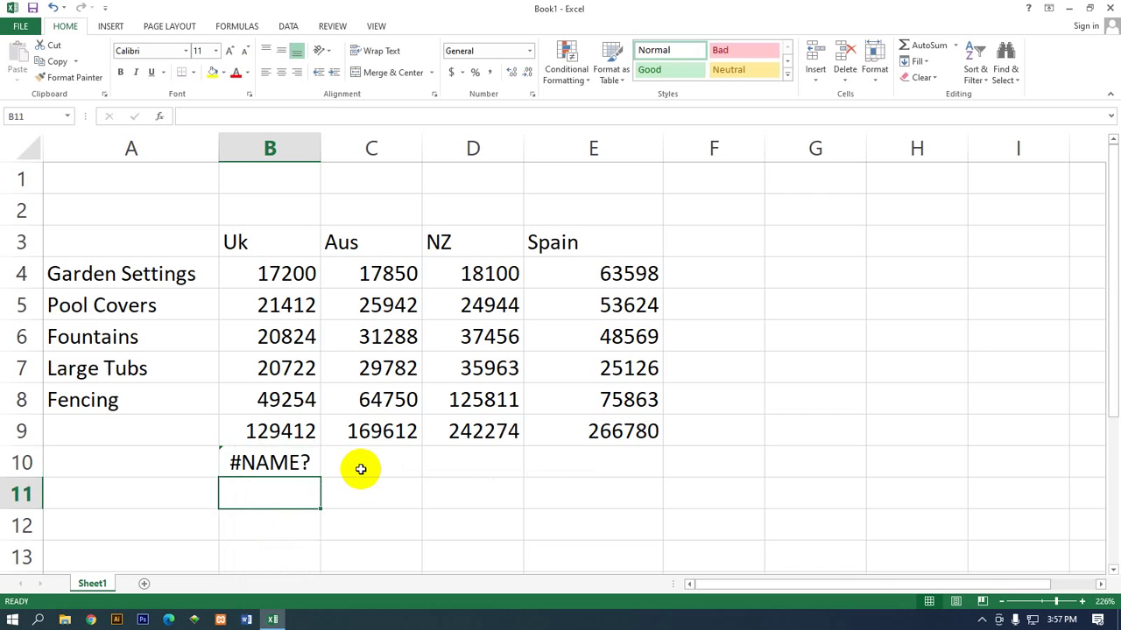
{"action": "key", "text": "Up"}
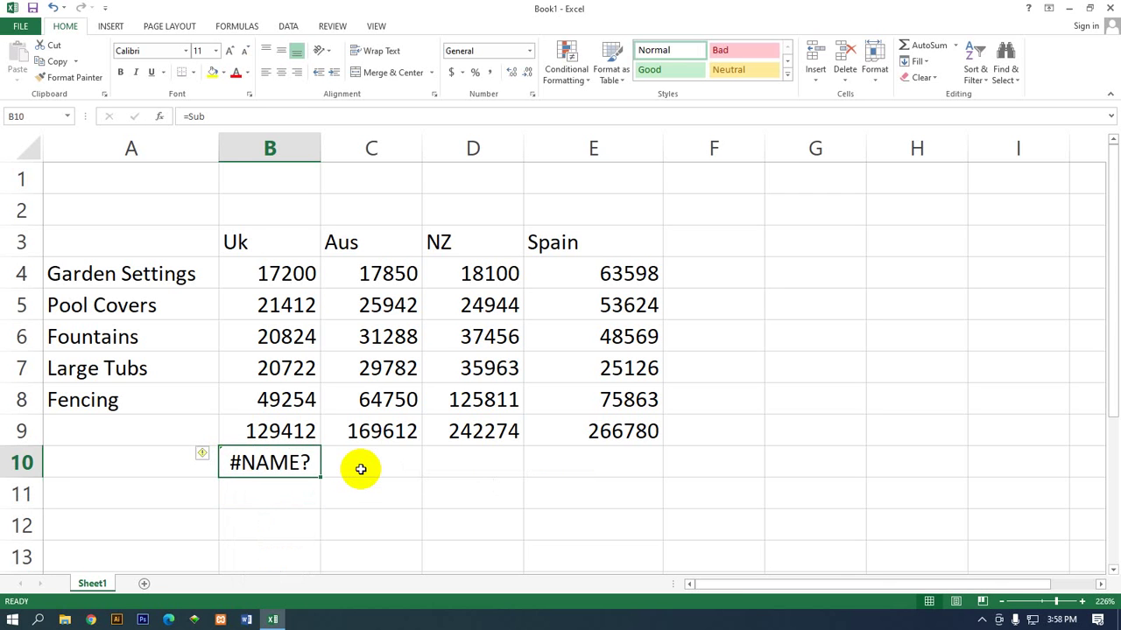
Edit B10's formula toward =SUB(B4:), then erase it back to just the equals sign
{"action": "double_click", "coordinate": [300, 463]}
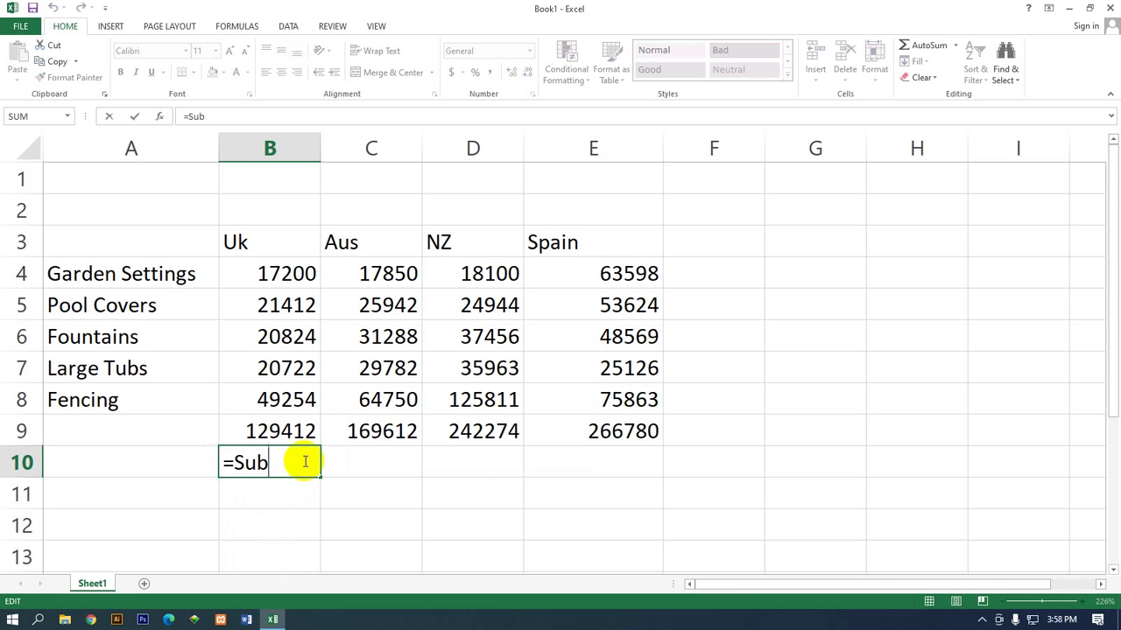
{"action": "type", "text": "()"}
{"action": "key", "text": "BackSpace"}
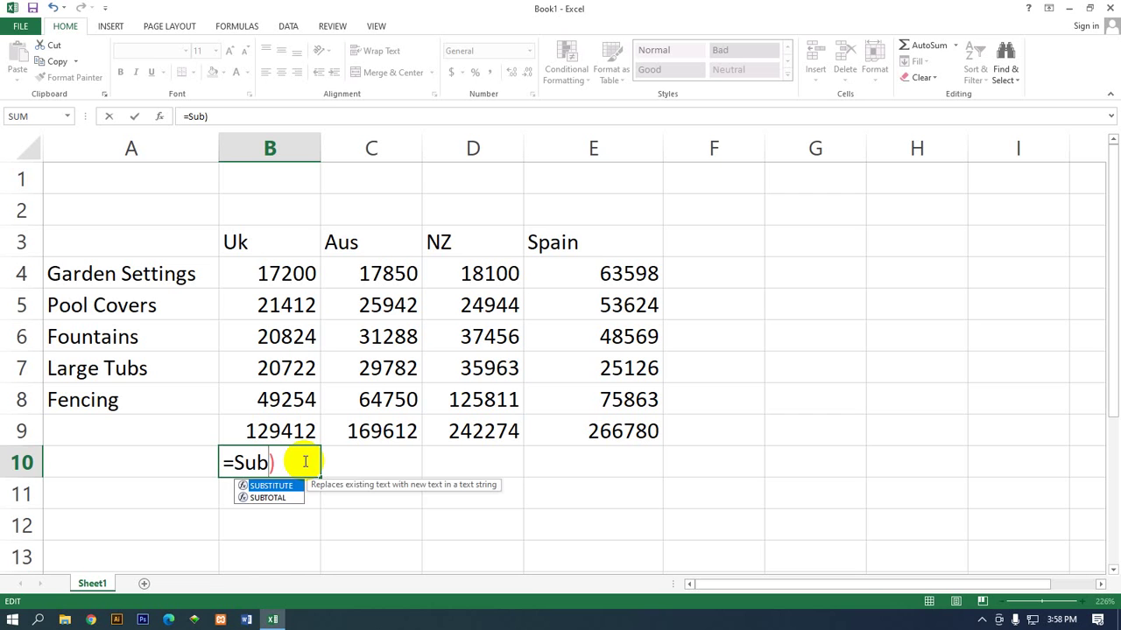
{"action": "key", "text": "Right"}
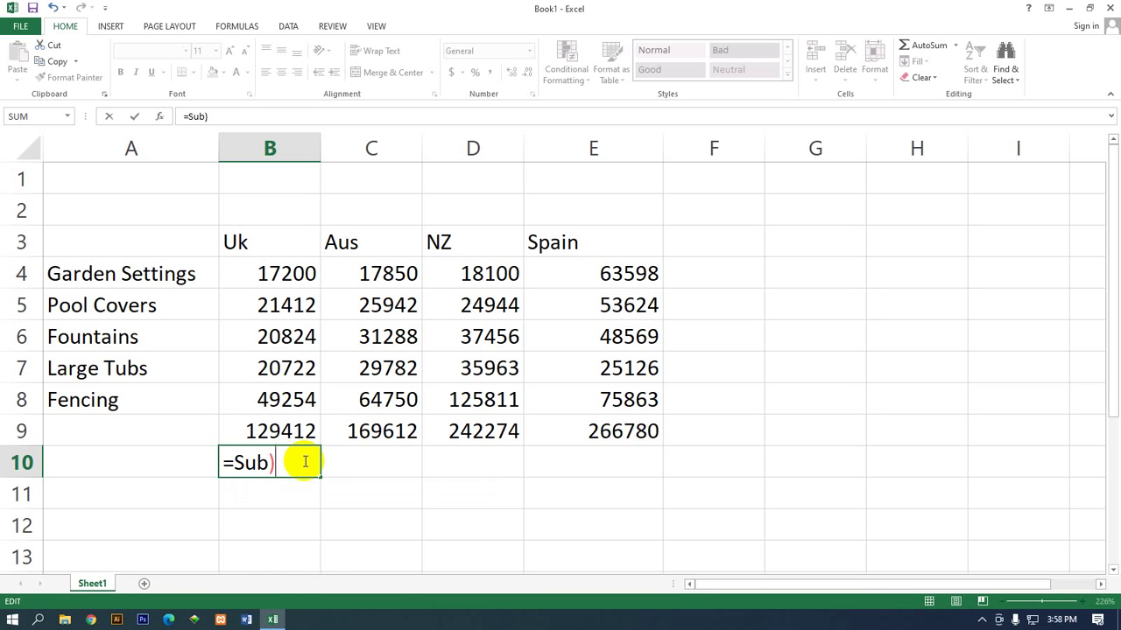
{"action": "key", "text": "BackSpace"}
{"action": "key", "text": "BackSpace"}
{"action": "key", "text": "BackSpace"}
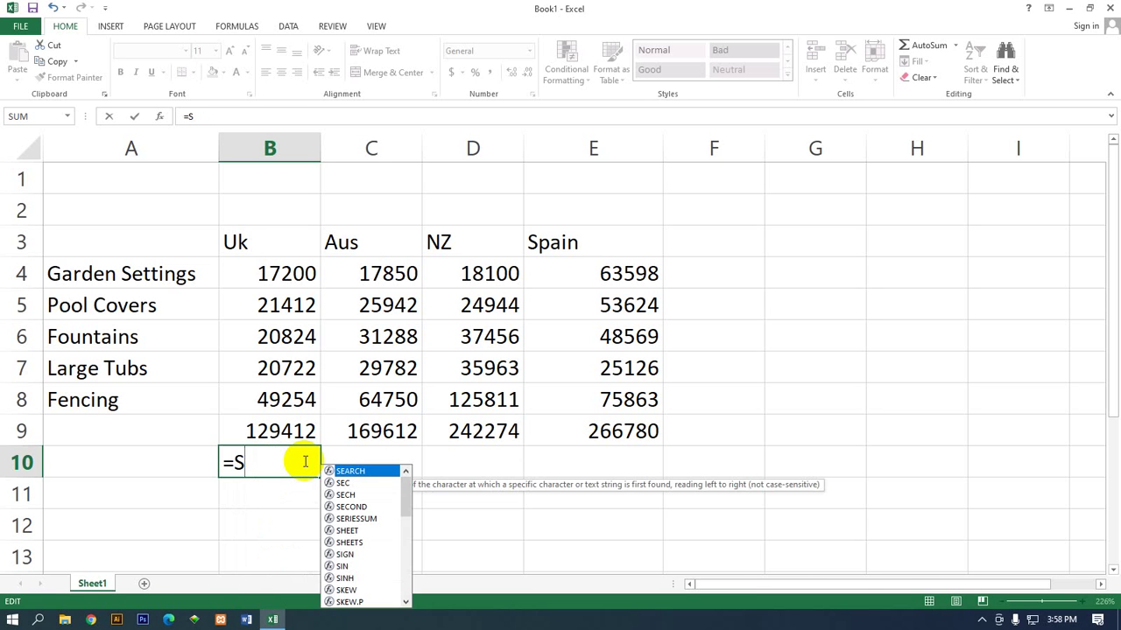
{"action": "type", "text": "UB"}
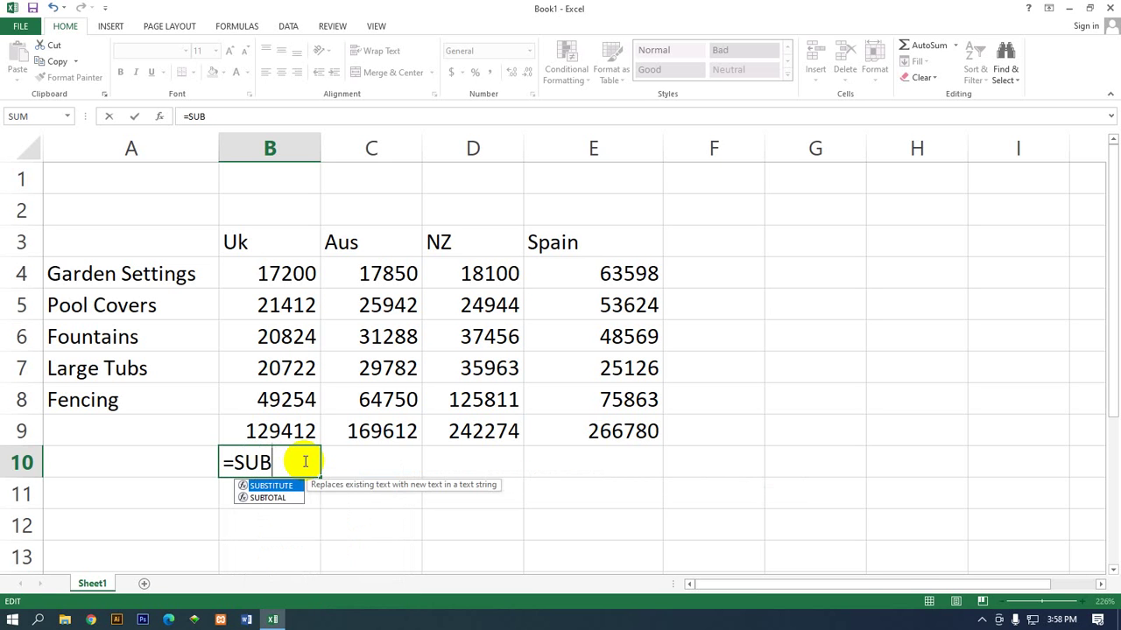
{"action": "type", "text": "()"}
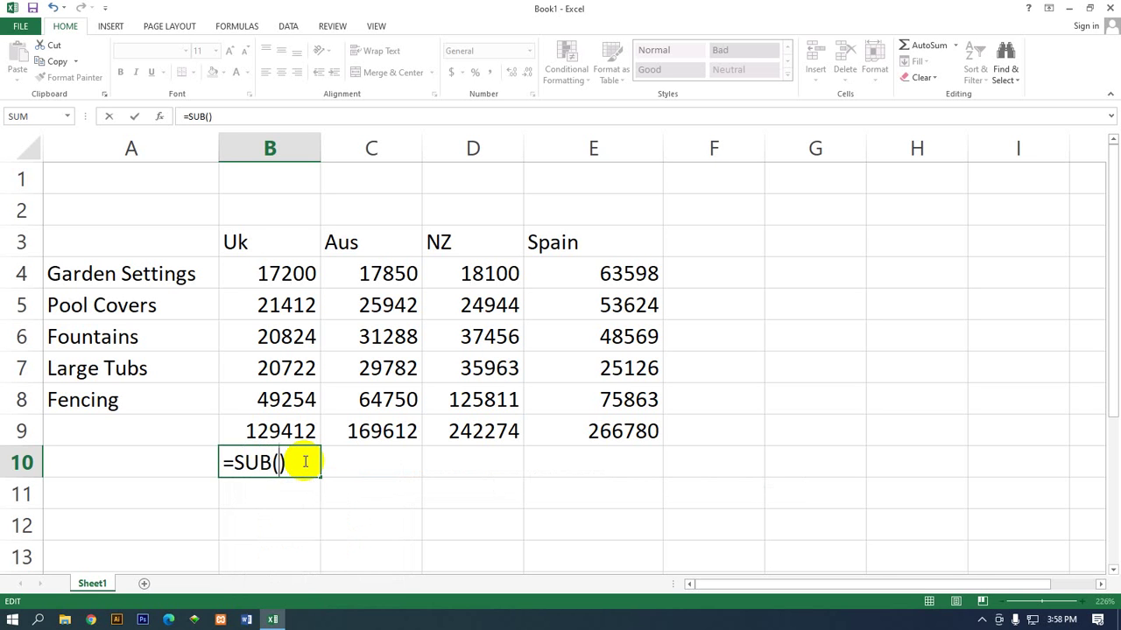
{"action": "type", "text": "B"}
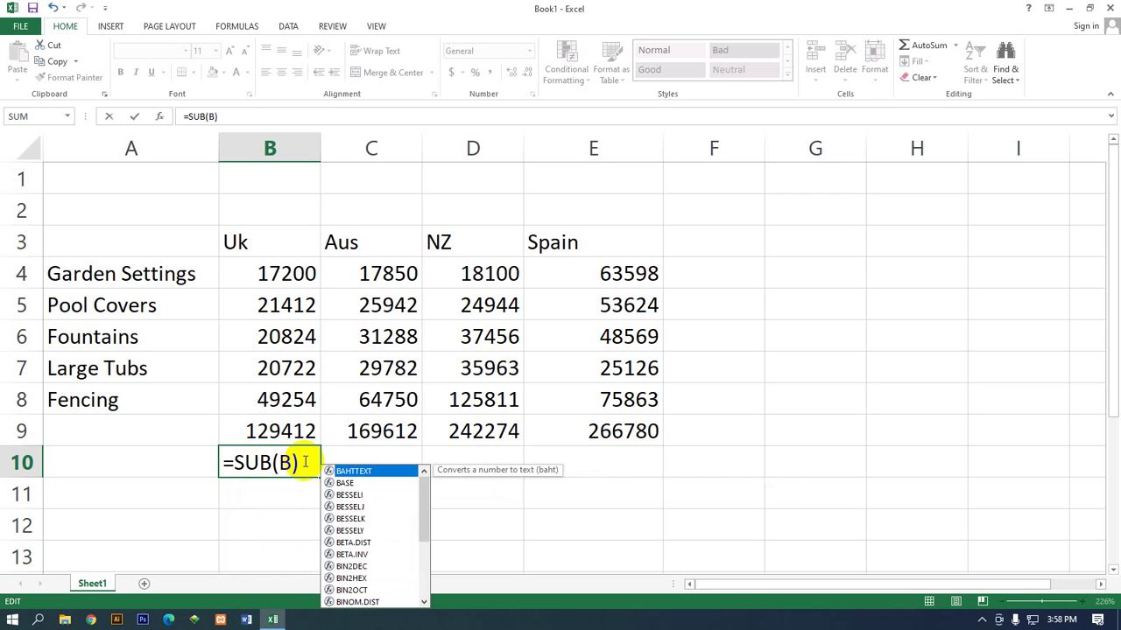
{"action": "type", "text": "4"}
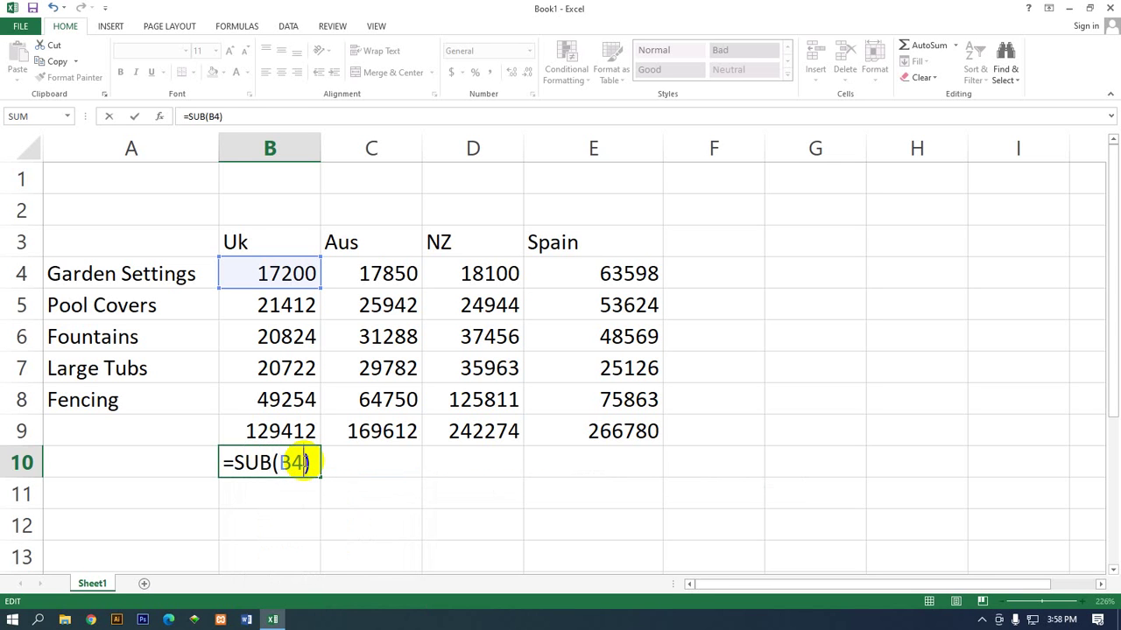
{"action": "type", "text": ":"}
{"action": "key", "text": "BackSpace"}
{"action": "key", "text": "BackSpace"}
{"action": "key", "text": "BackSpace"}
{"action": "key", "text": "BackSpace"}
{"action": "key", "text": "BackSpace"}
{"action": "key", "text": "BackSpace"}
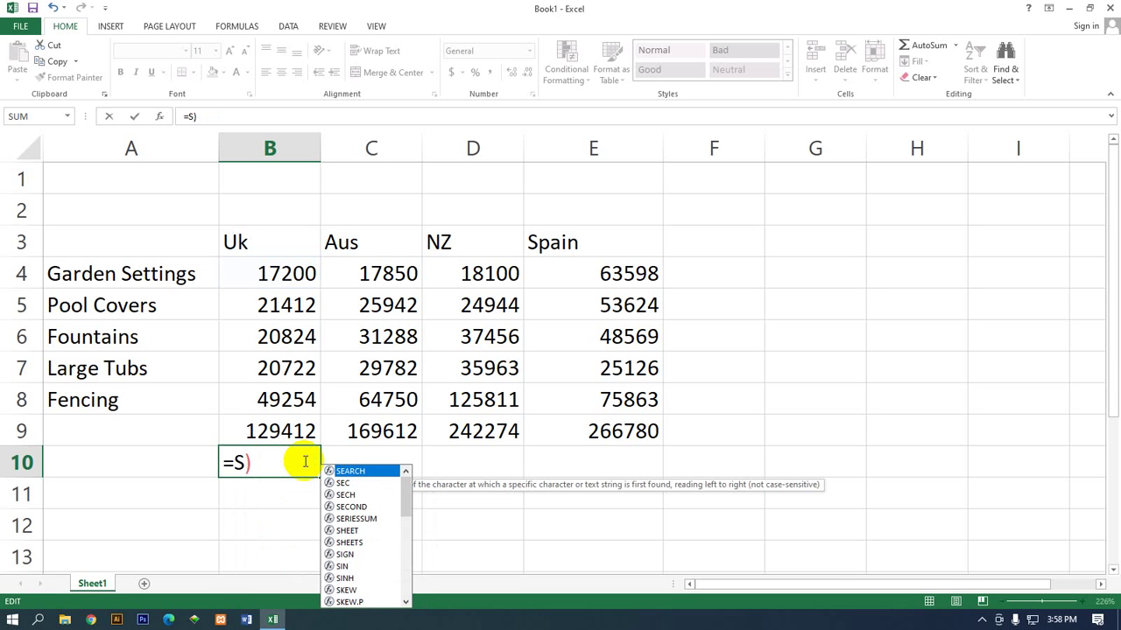
{"action": "key", "text": "Right"}
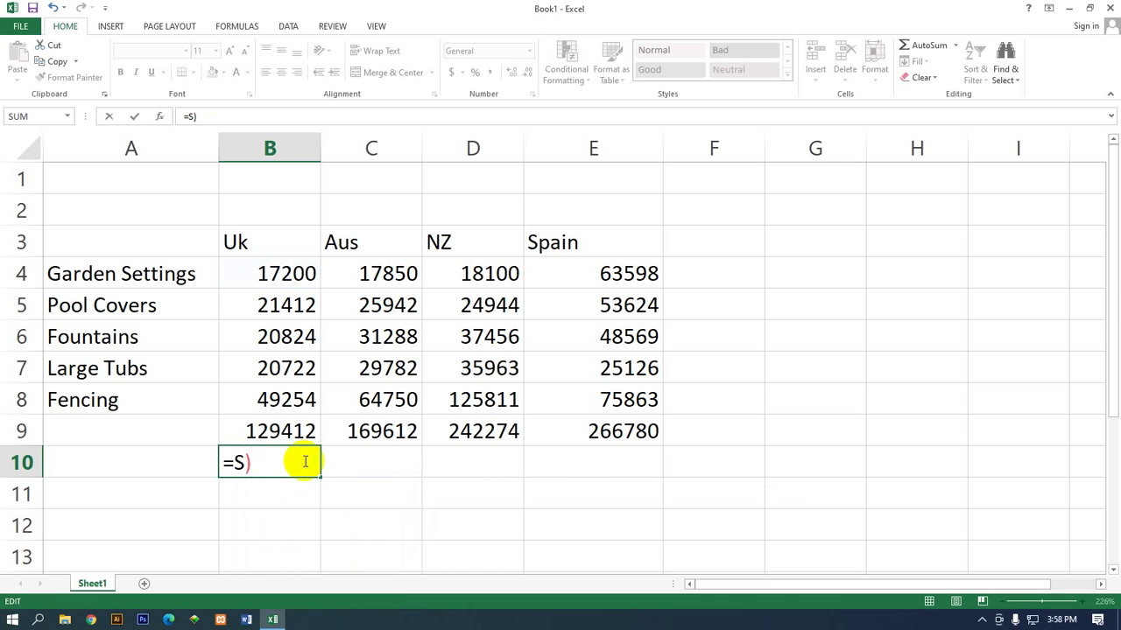
{"action": "key", "text": "BackSpace"}
{"action": "key", "text": "BackSpace"}
Commit =Su in B10, then return to the cell and clear its #NAME? result
{"action": "type", "text": "Su"}
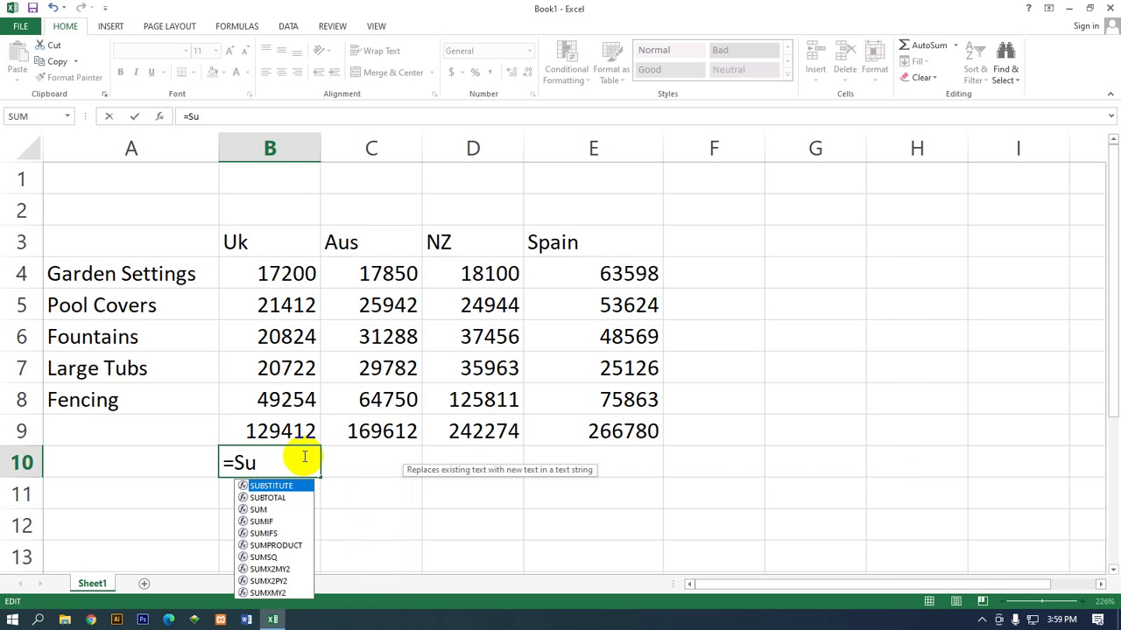
{"action": "key", "text": "Return"}
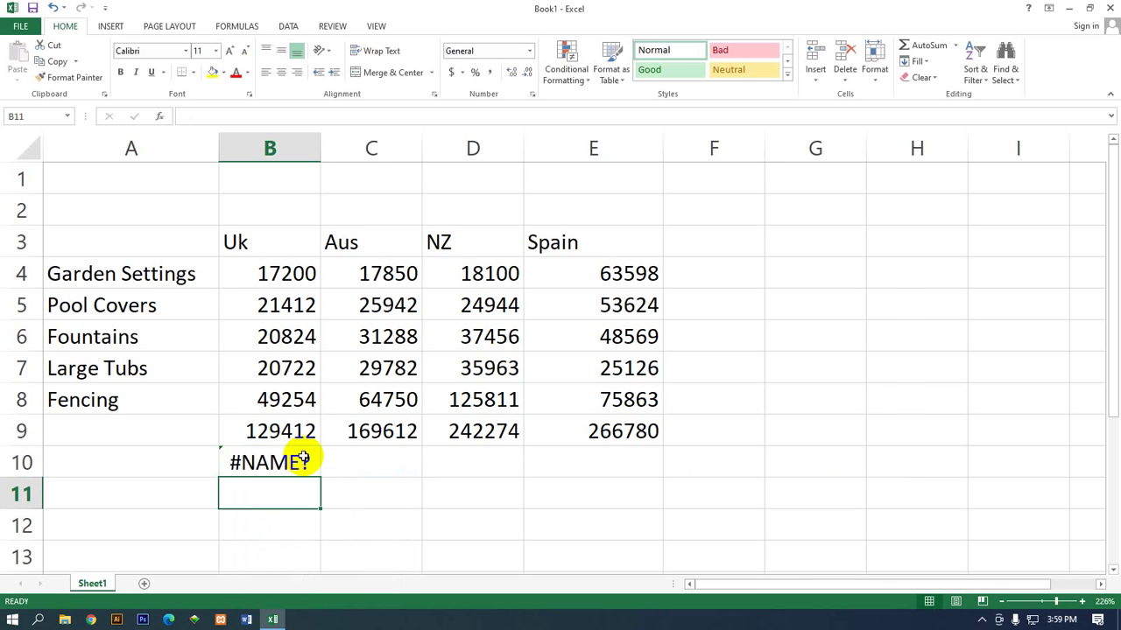
{"action": "key", "text": "Up"}
{"action": "key", "text": "Down"}
{"action": "key", "text": "Down"}
{"action": "key", "text": "Up"}
{"action": "key", "text": "Up"}
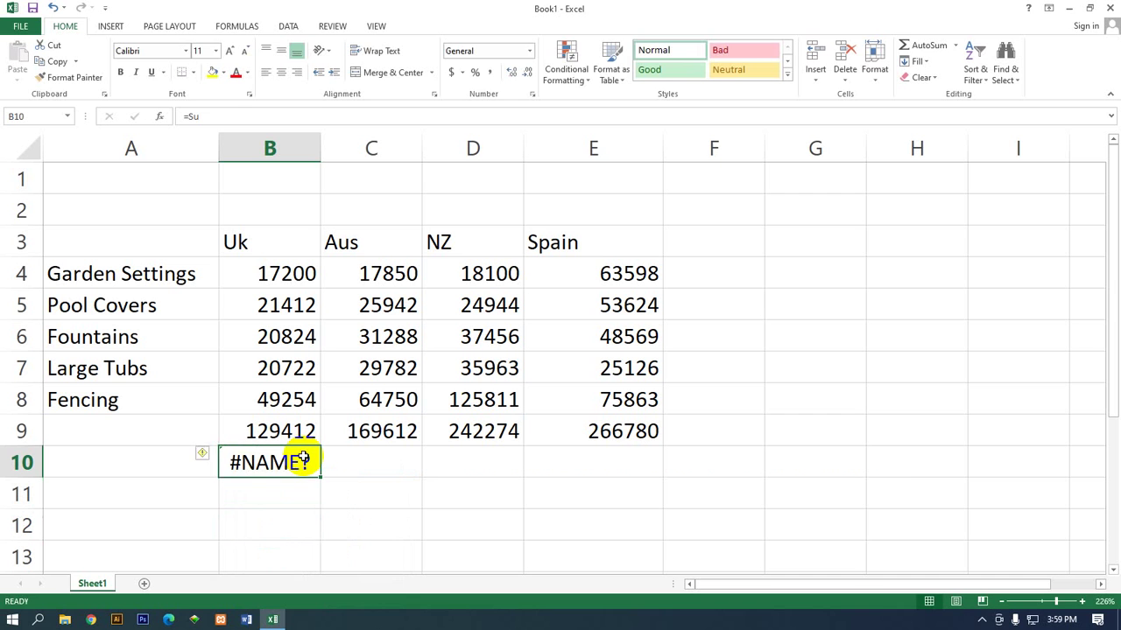
{"action": "key", "text": "BackSpace"}
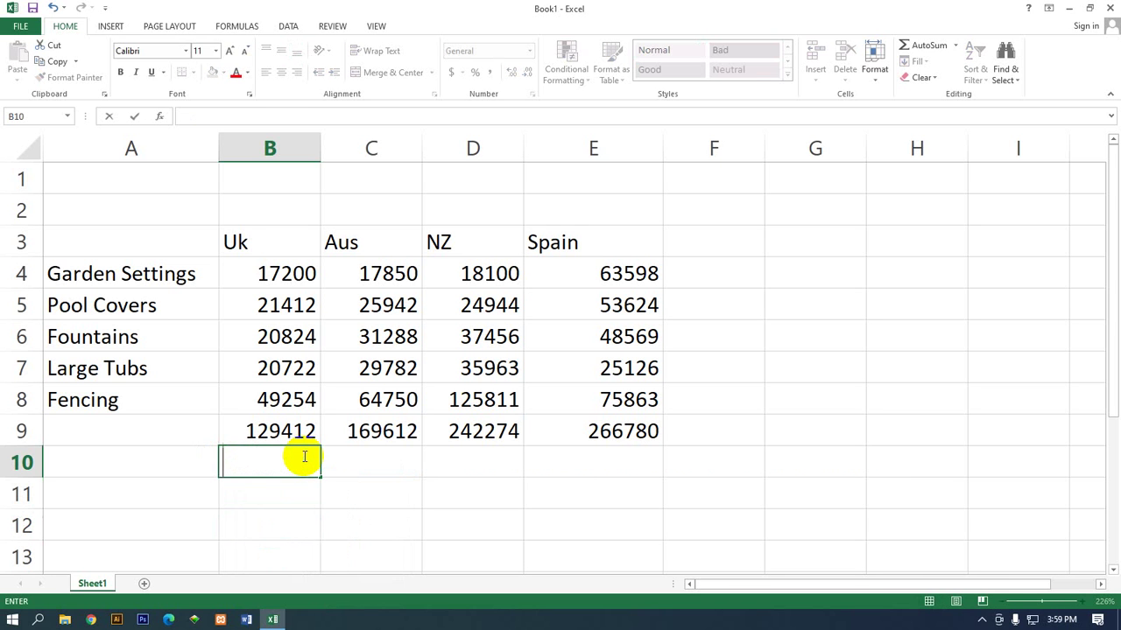
Enter an empty =SUBSTITUTE() formula in B10, which triggers Excel's formula-problem warning
{"action": "type", "text": "+"}
{"action": "key", "text": "BackSpace"}
{"action": "type", "text": "="}
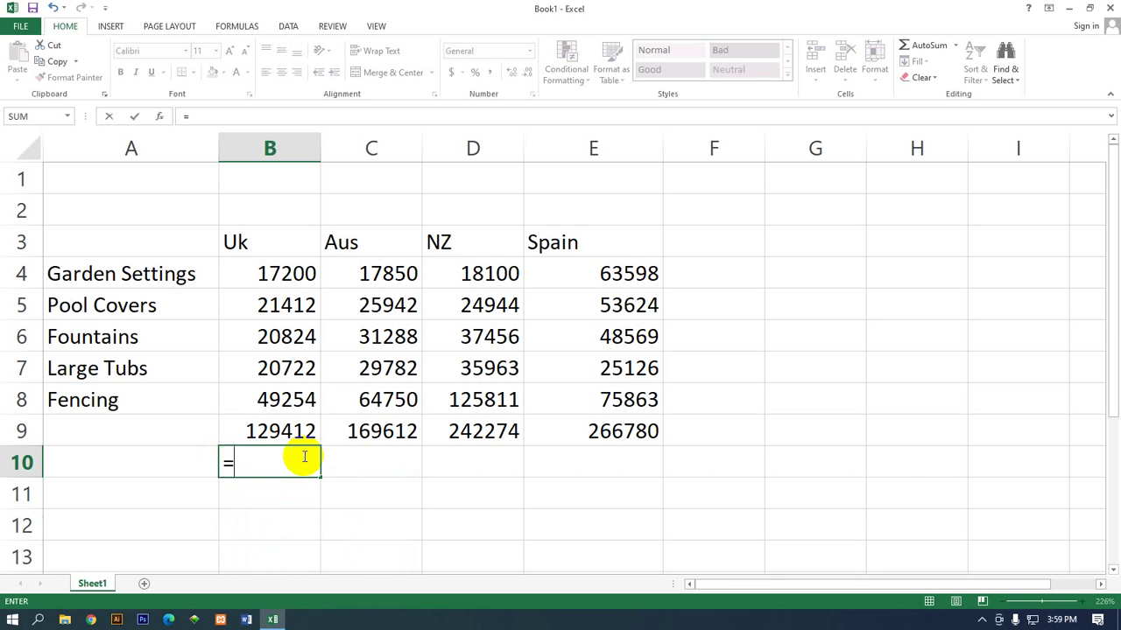
{"action": "type", "text": "S"}
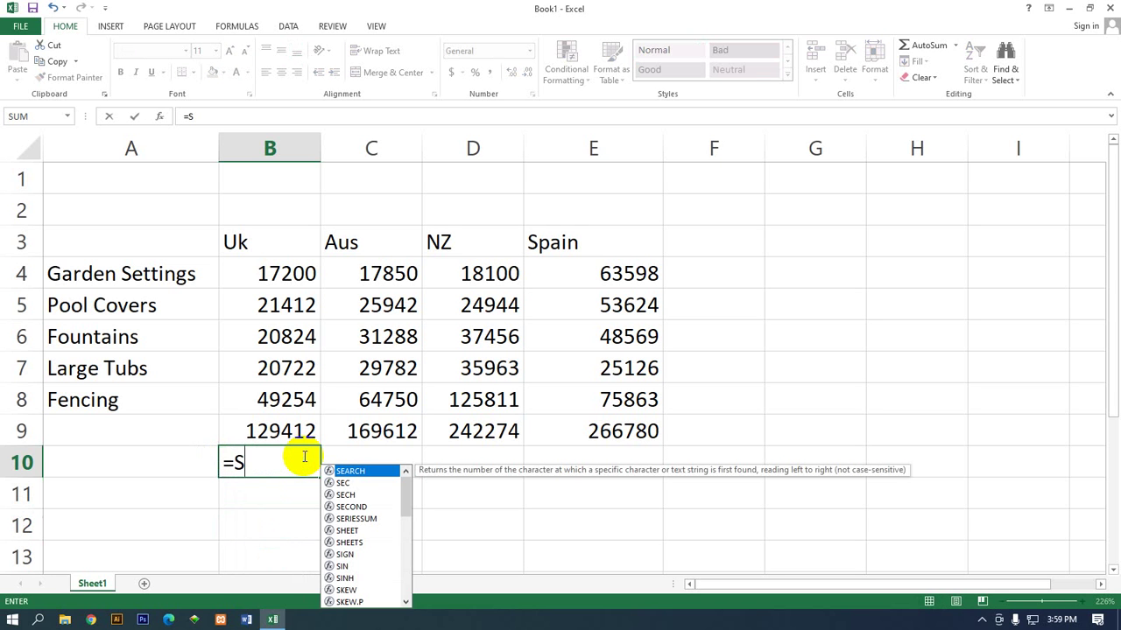
{"action": "key", "text": "Down"}
{"action": "key", "text": "Down"}
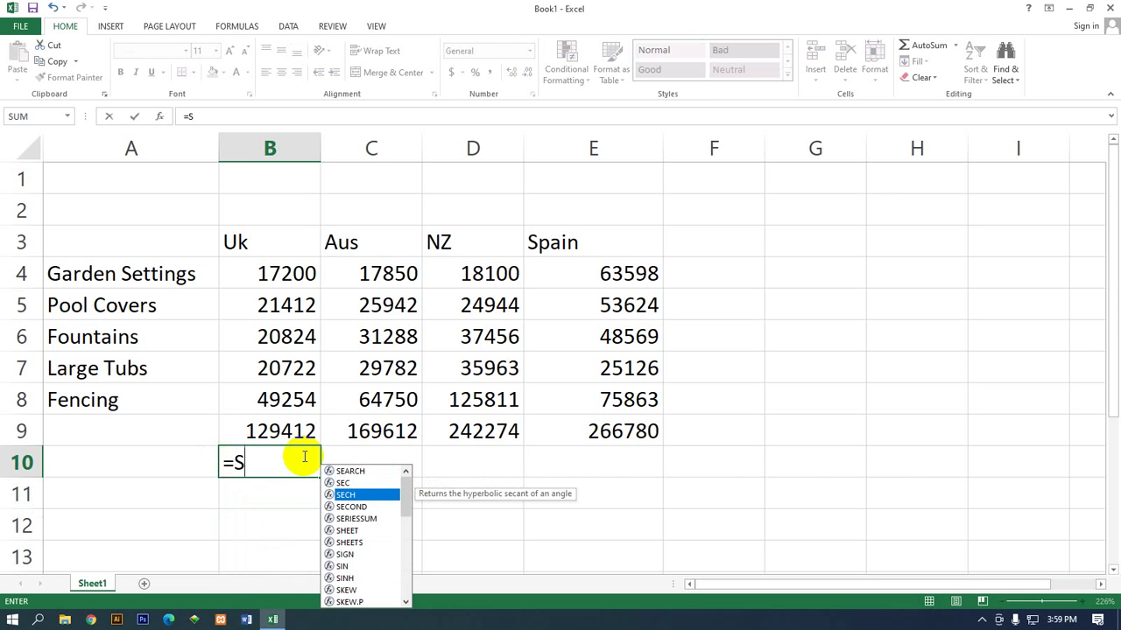
{"action": "type", "text": "U"}
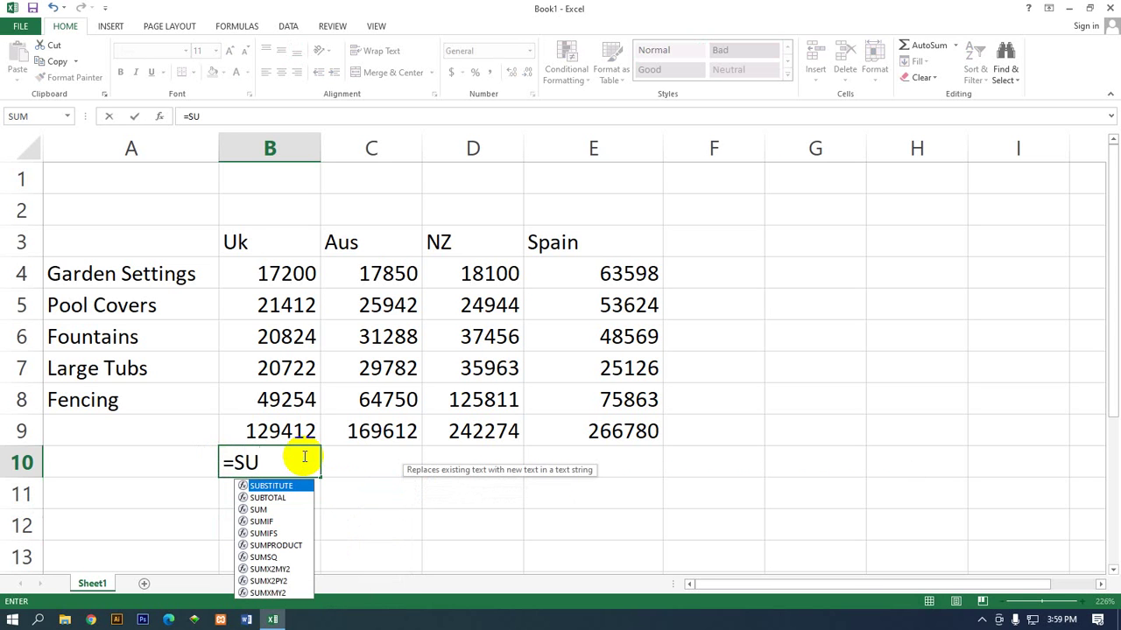
{"action": "type", "text": "B"}
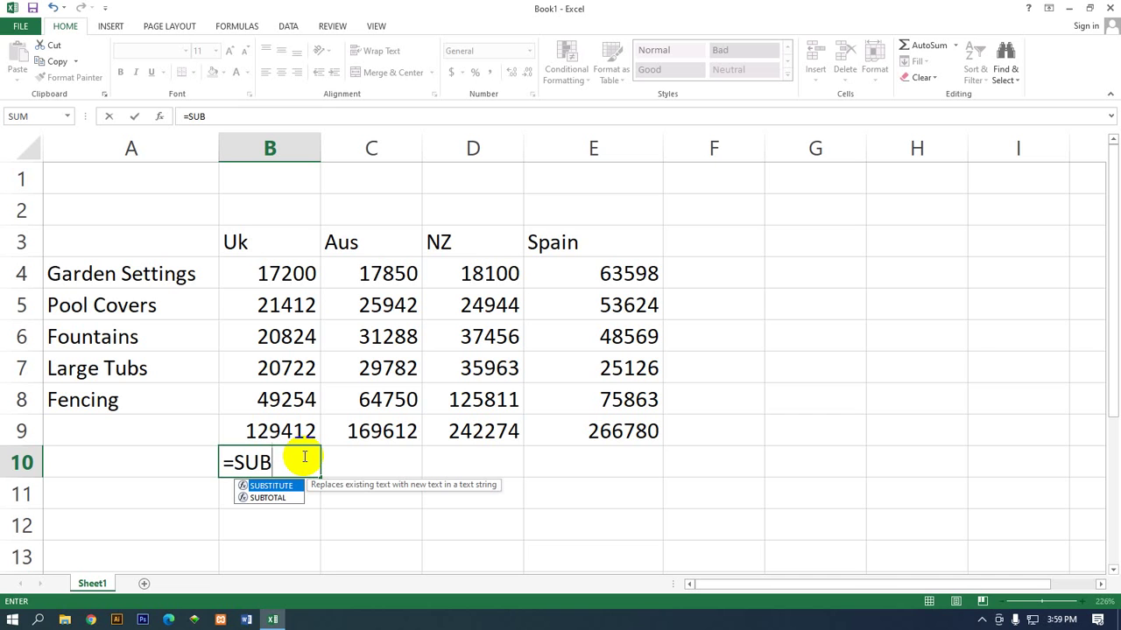
{"action": "type", "text": "S"}
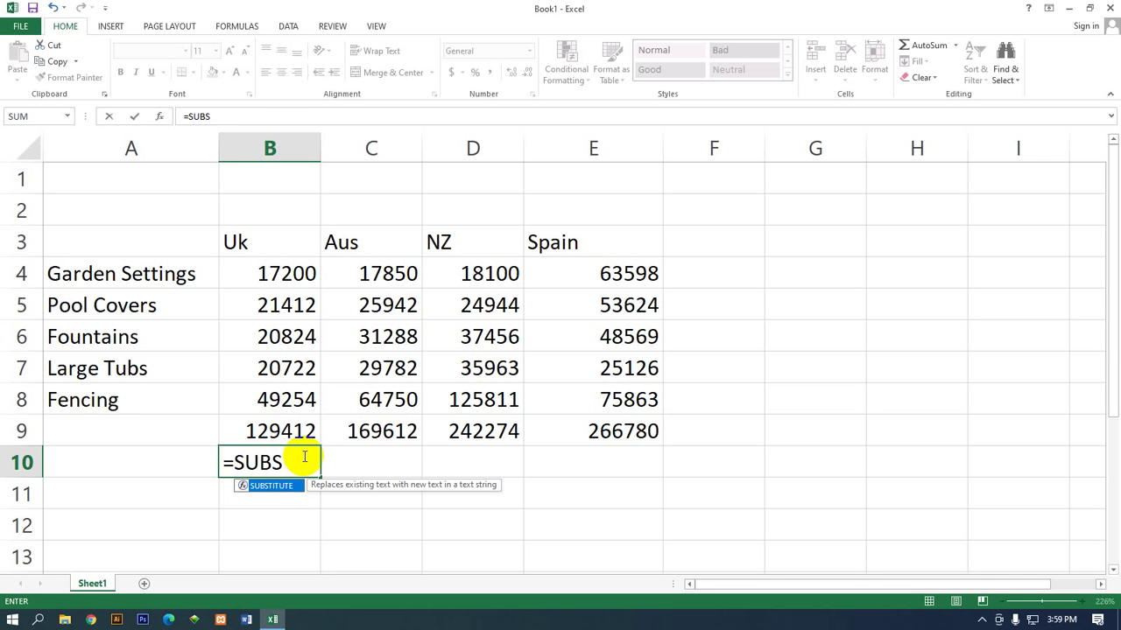
{"action": "type", "text": "titute"}
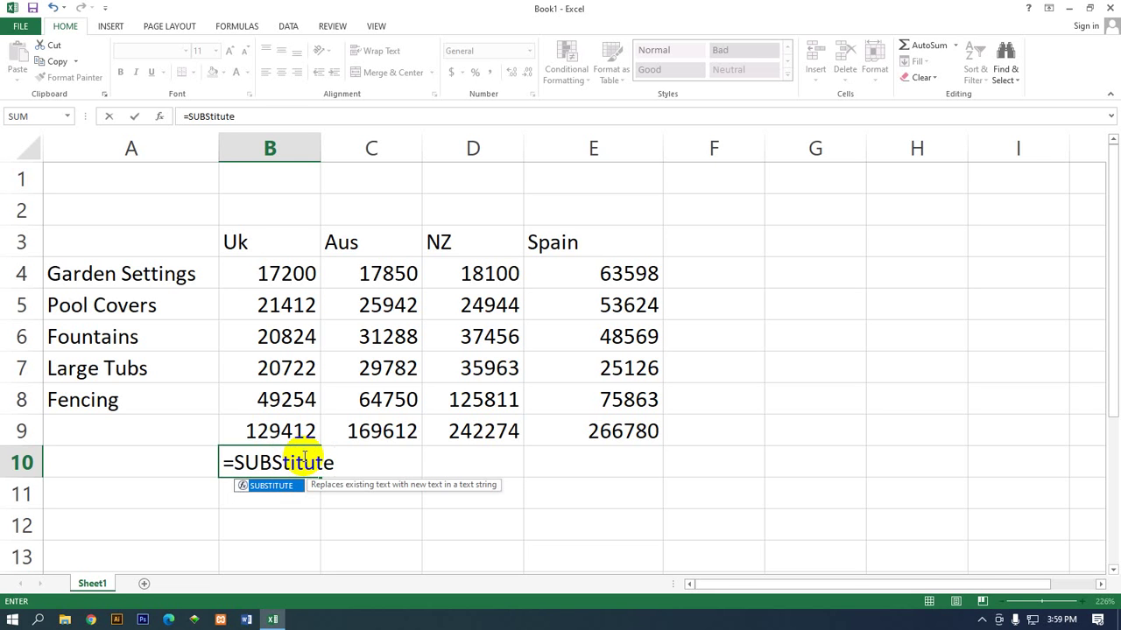
{"action": "key", "text": "BackSpace"}
{"action": "key", "text": "BackSpace"}
{"action": "key", "text": "BackSpace"}
{"action": "key", "text": "BackSpace"}
{"action": "key", "text": "BackSpace"}
{"action": "key", "text": "BackSpace"}
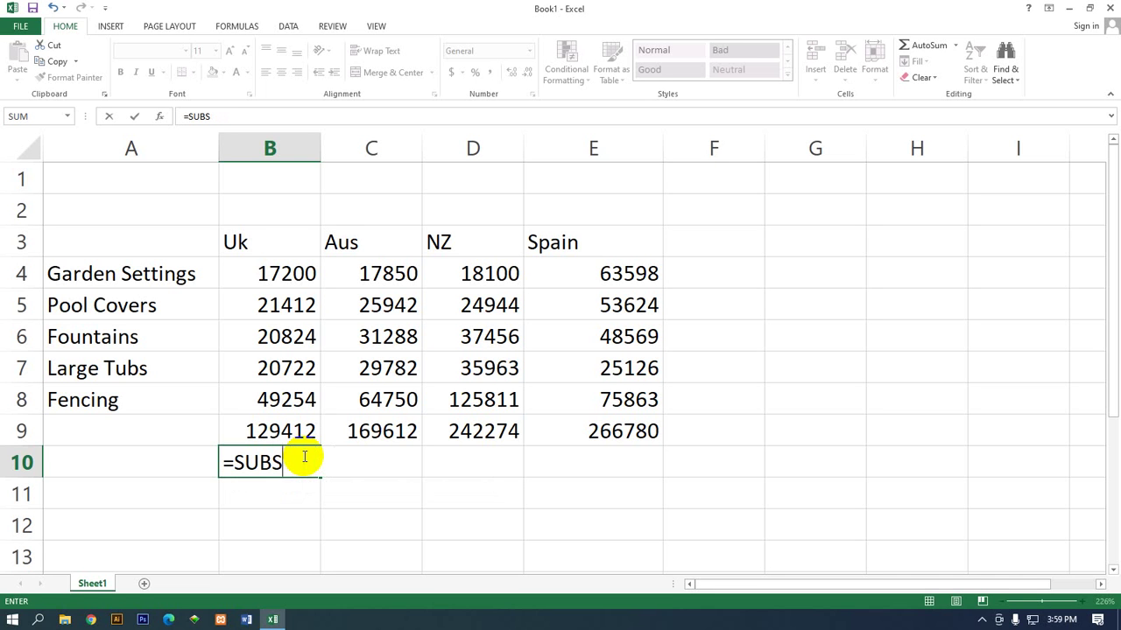
{"action": "type", "text": "TITUTE"}
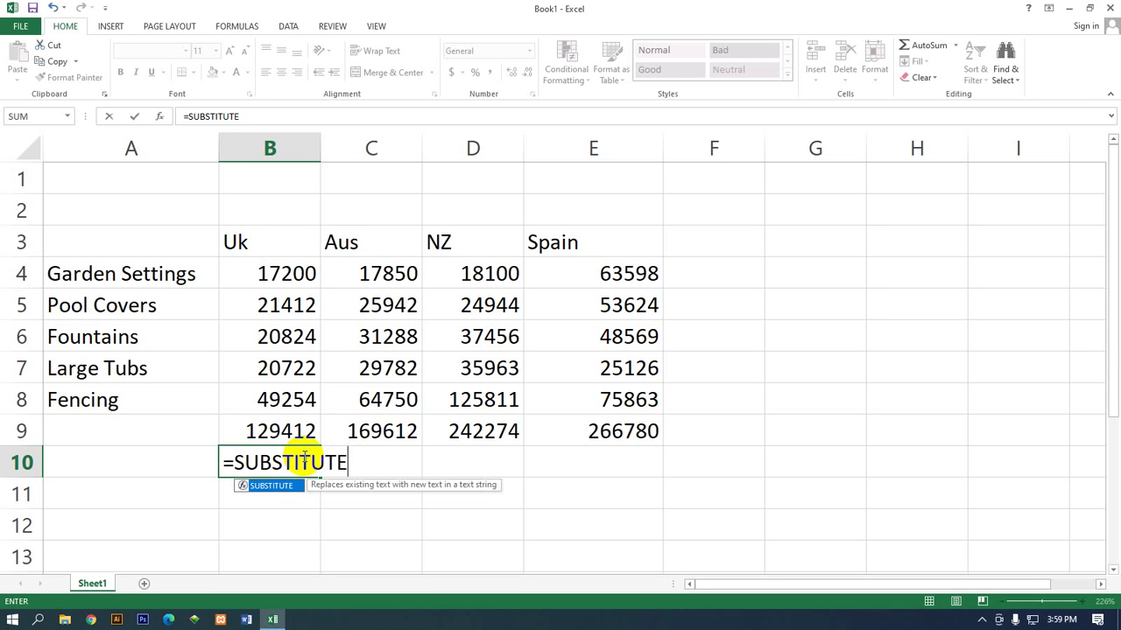
{"action": "type", "text": "()"}
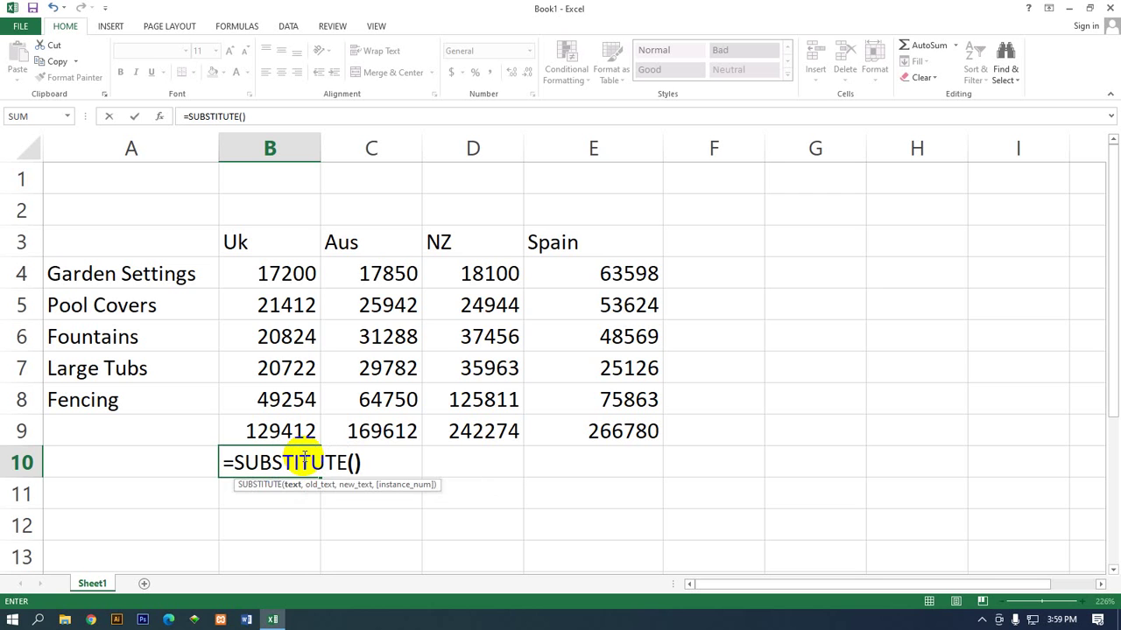
{"action": "key", "text": "Return"}
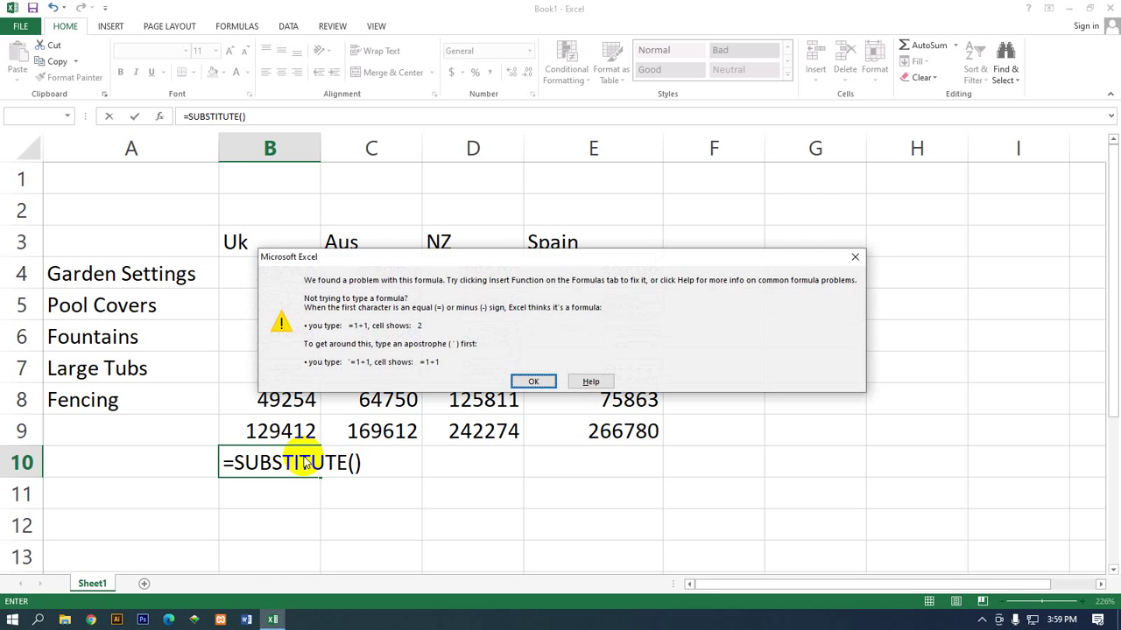
Dismiss the warning and submit =SUBSTITUTE(B8:B7) in B10, closing the too-few-arguments error
{"action": "key", "text": "Return"}
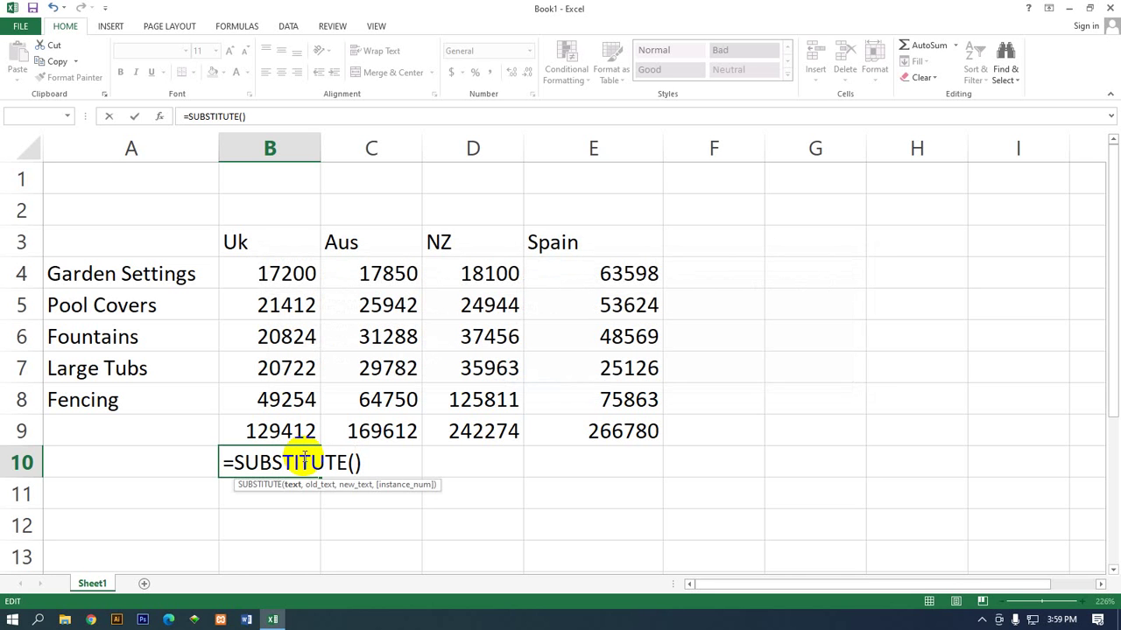
{"action": "type", "text": "b"}
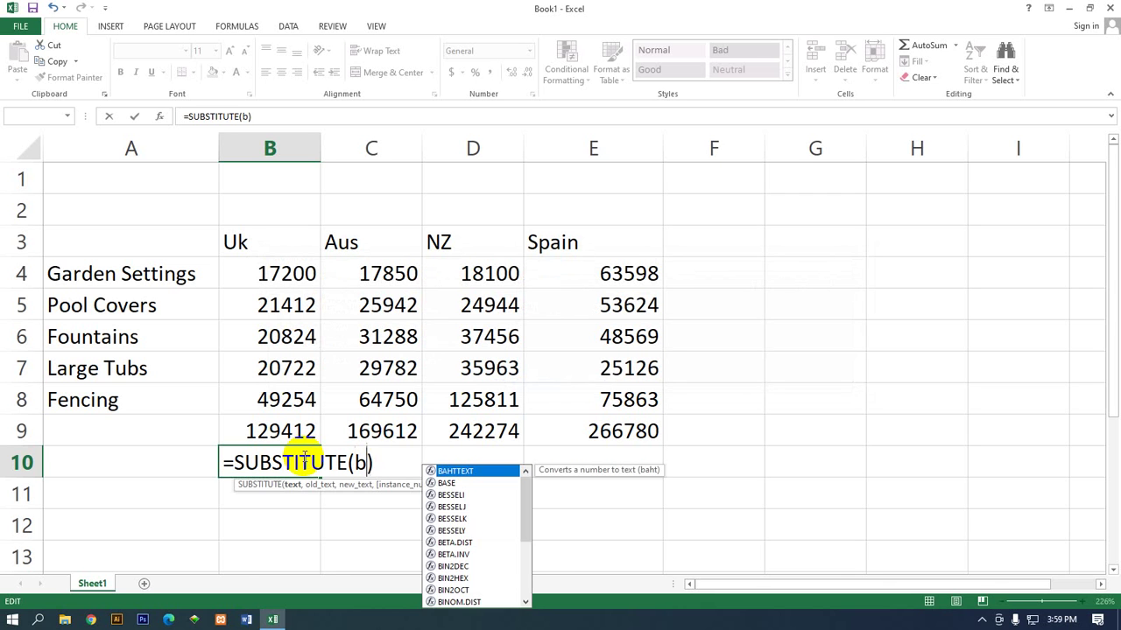
{"action": "type", "text": "8"}
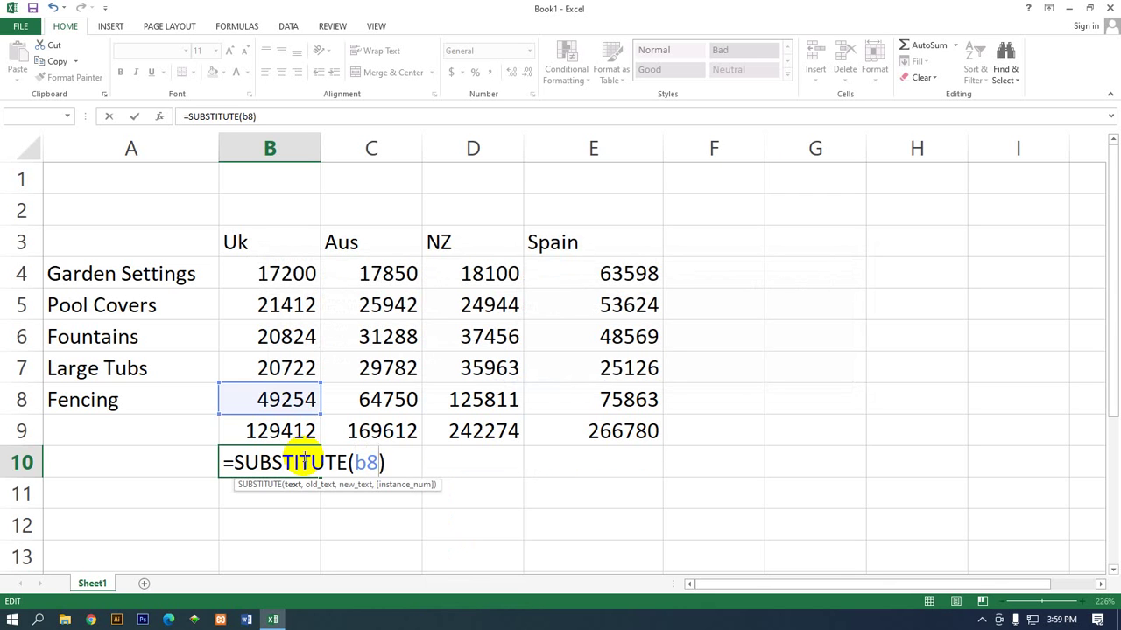
{"action": "key", "text": "BackSpace"}
{"action": "key", "text": "BackSpace"}
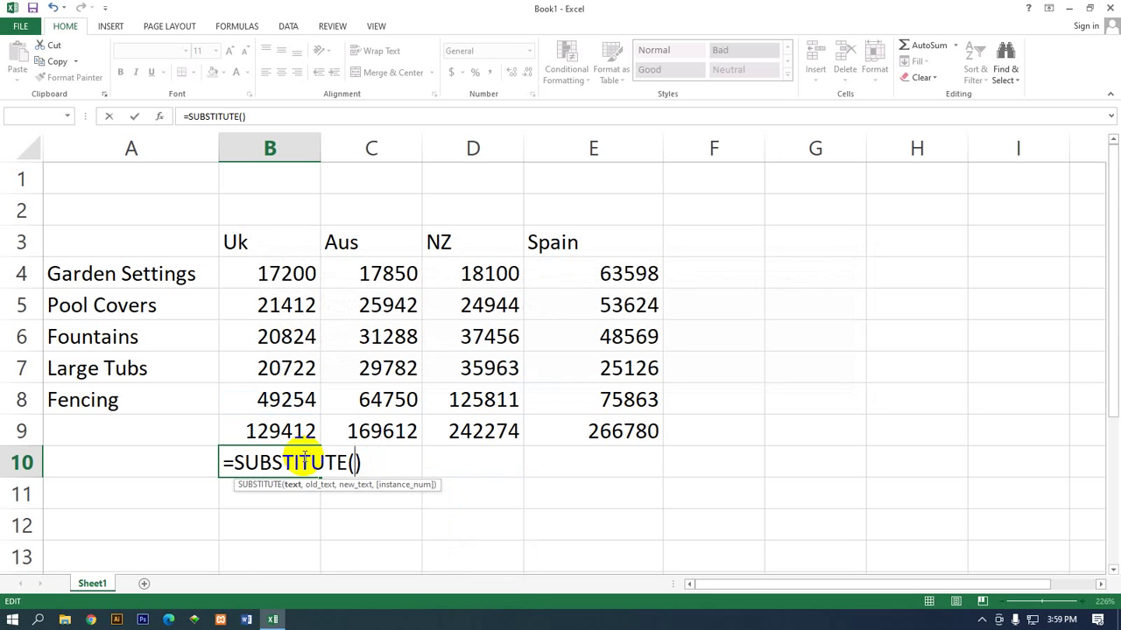
{"action": "type", "text": "B8"}
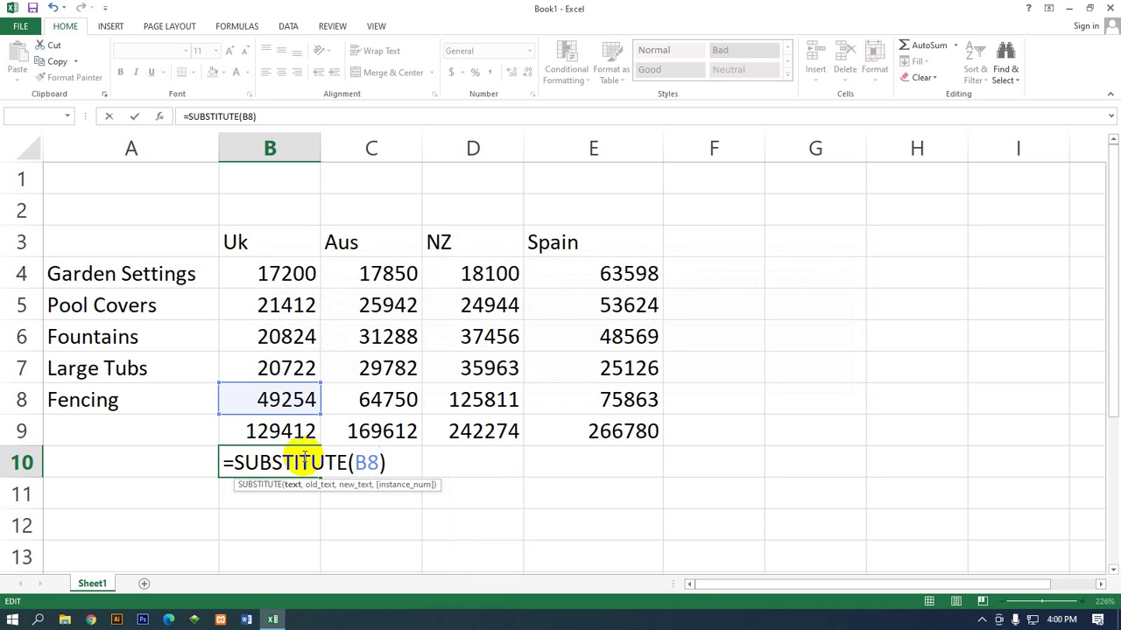
{"action": "type", "text": ":"}
{"action": "type", "text": "B7"}
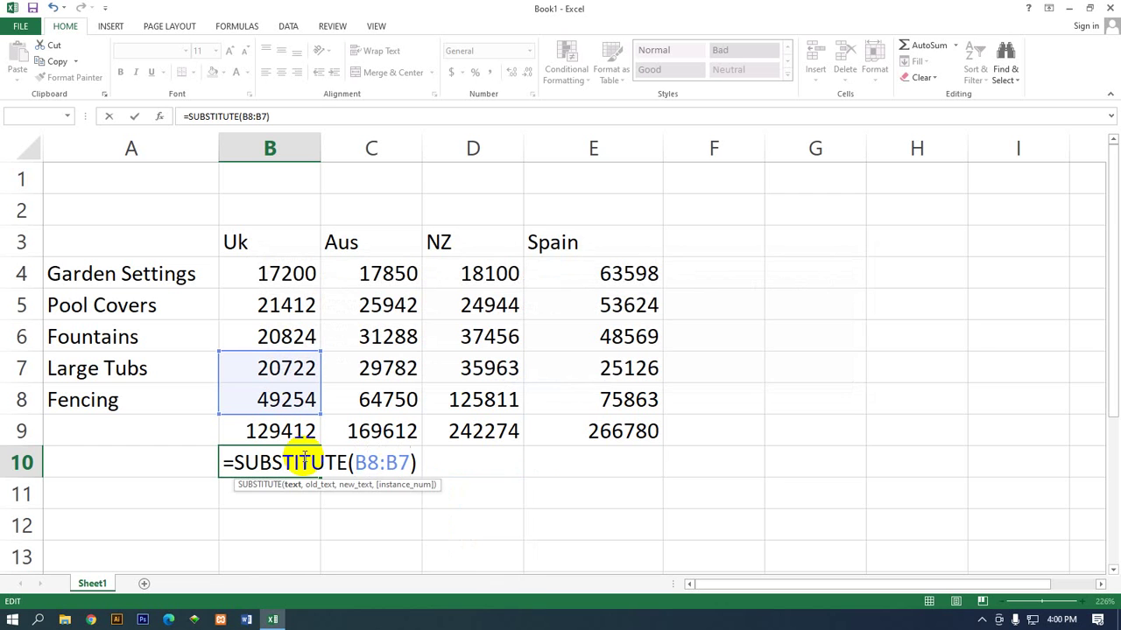
{"action": "key", "text": "Return"}
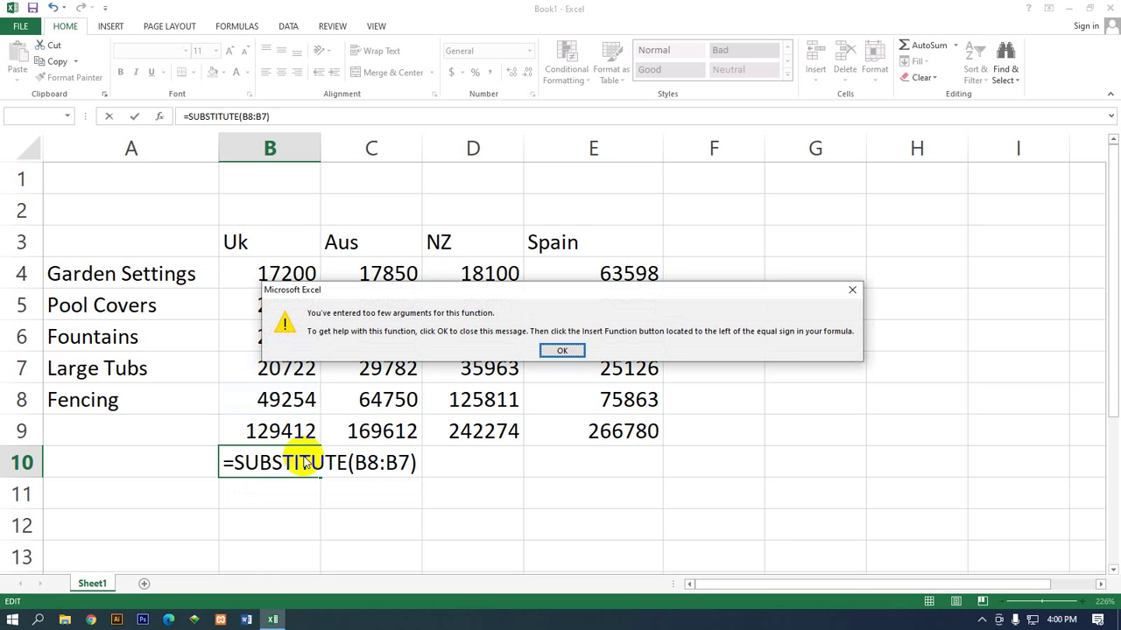
{"action": "key", "text": "Return"}
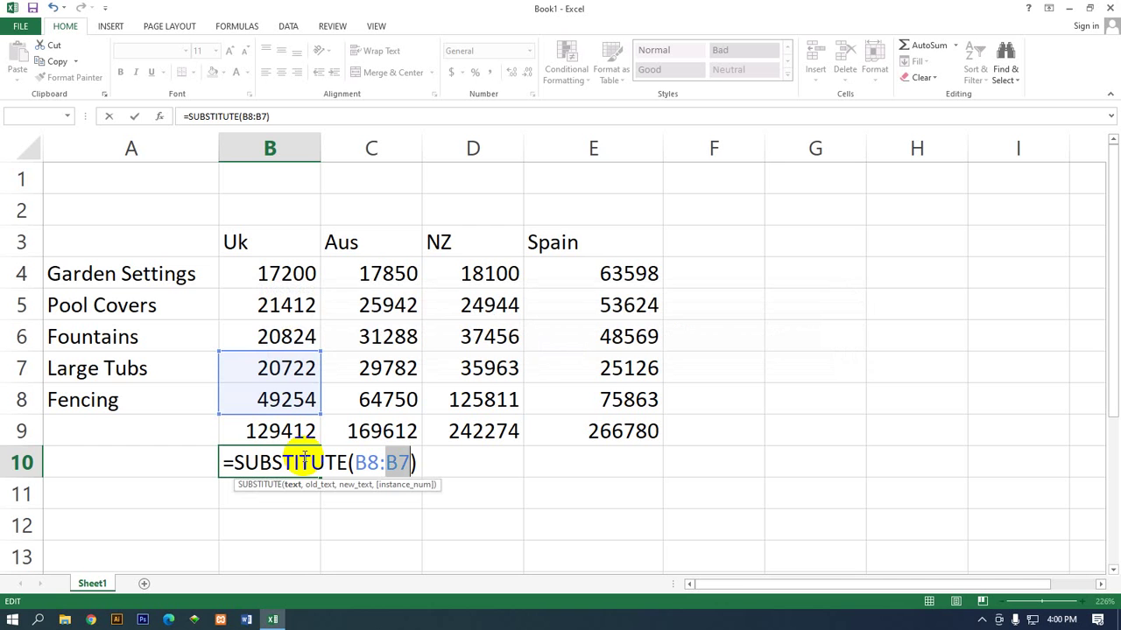
Resubmit the formula, dismiss the warning again, and erase it back to =SU
{"action": "key", "text": "Return"}
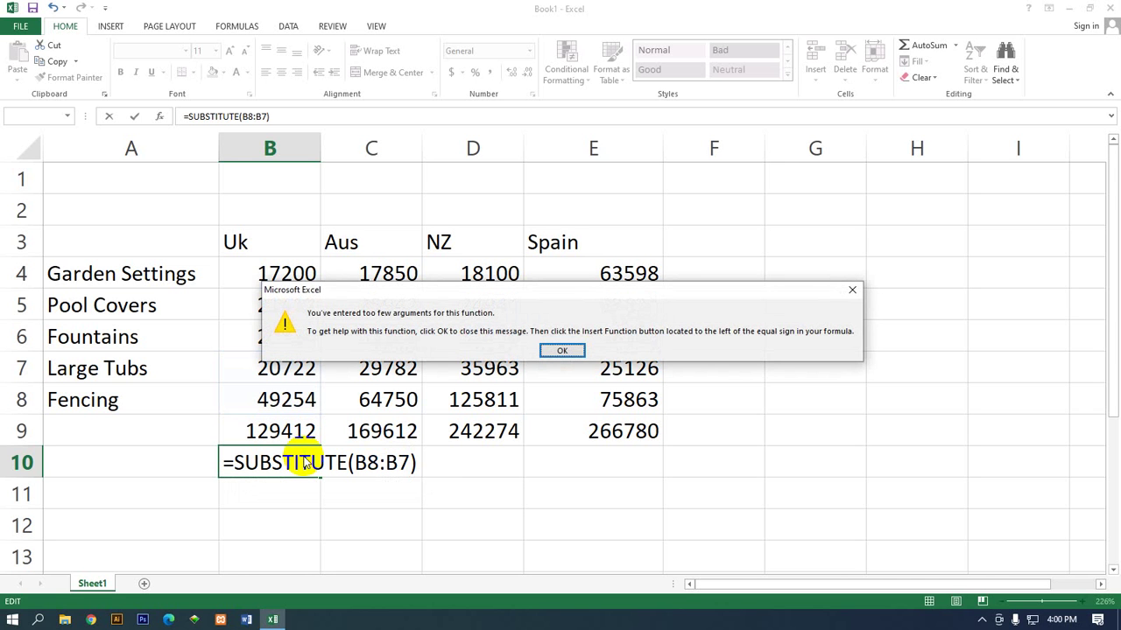
{"action": "key", "text": "Return"}
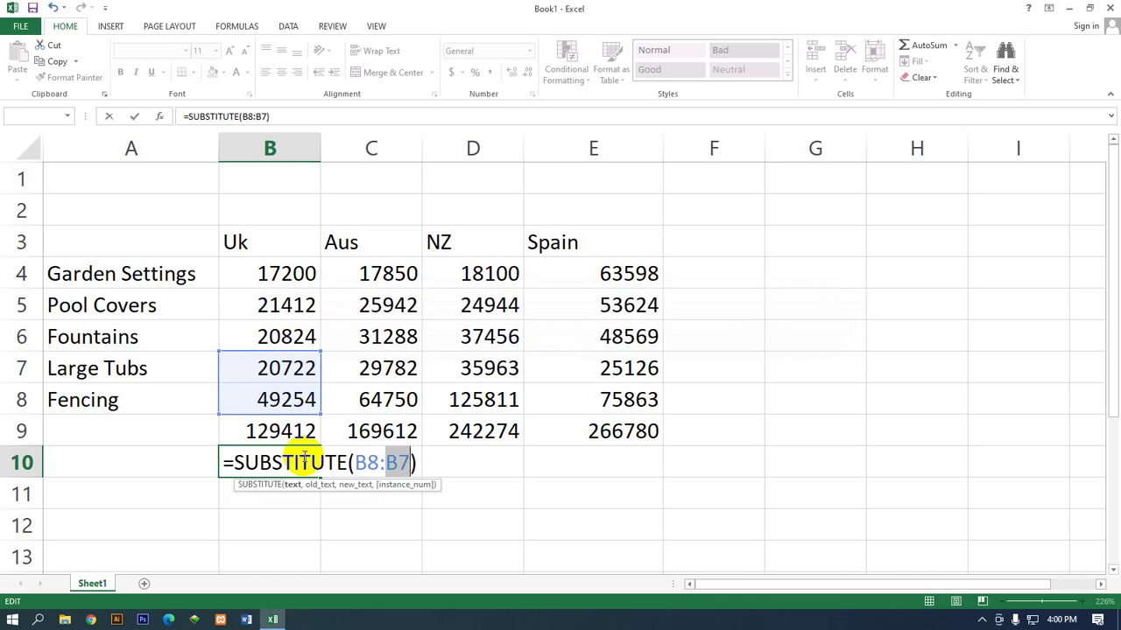
{"action": "key", "text": "BackSpace"}
{"action": "key", "text": "BackSpace"}
{"action": "key", "text": "BackSpace"}
{"action": "key", "text": "BackSpace"}
{"action": "key", "text": "BackSpace"}
{"action": "key", "text": "BackSpace"}
{"action": "key", "text": "BackSpace"}
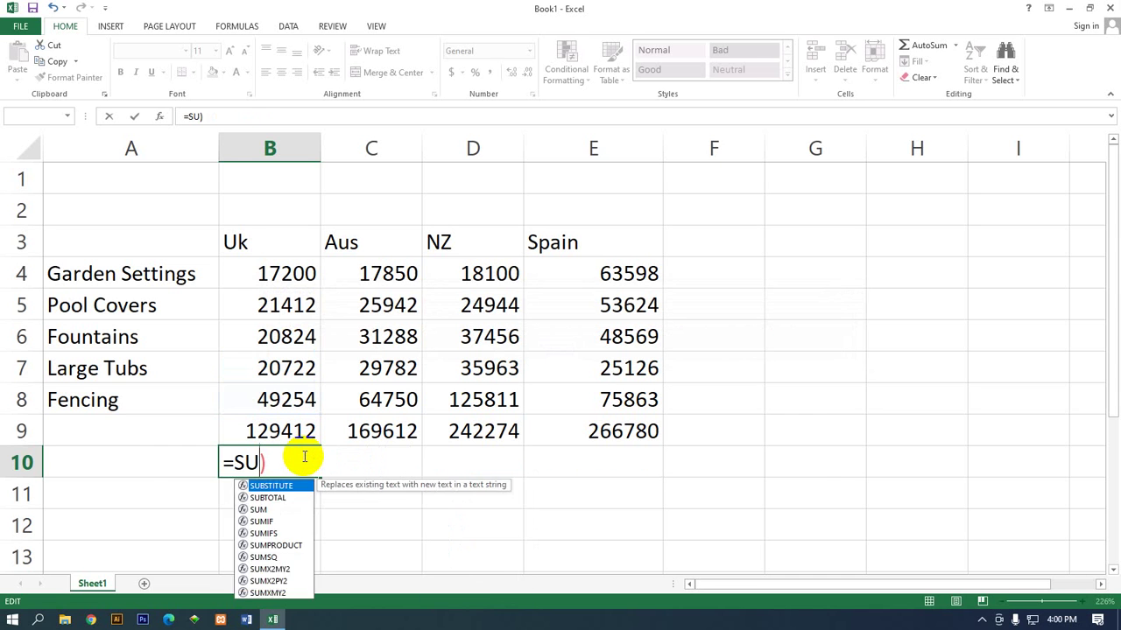
{"action": "key", "text": "BackSpace"}
{"action": "key", "text": "BackSpace"}
{"action": "key", "text": "BackSpace"}
Replace B10's leftover text with =B8-B7, giving the 28532 difference
{"action": "key", "text": "Delete"}
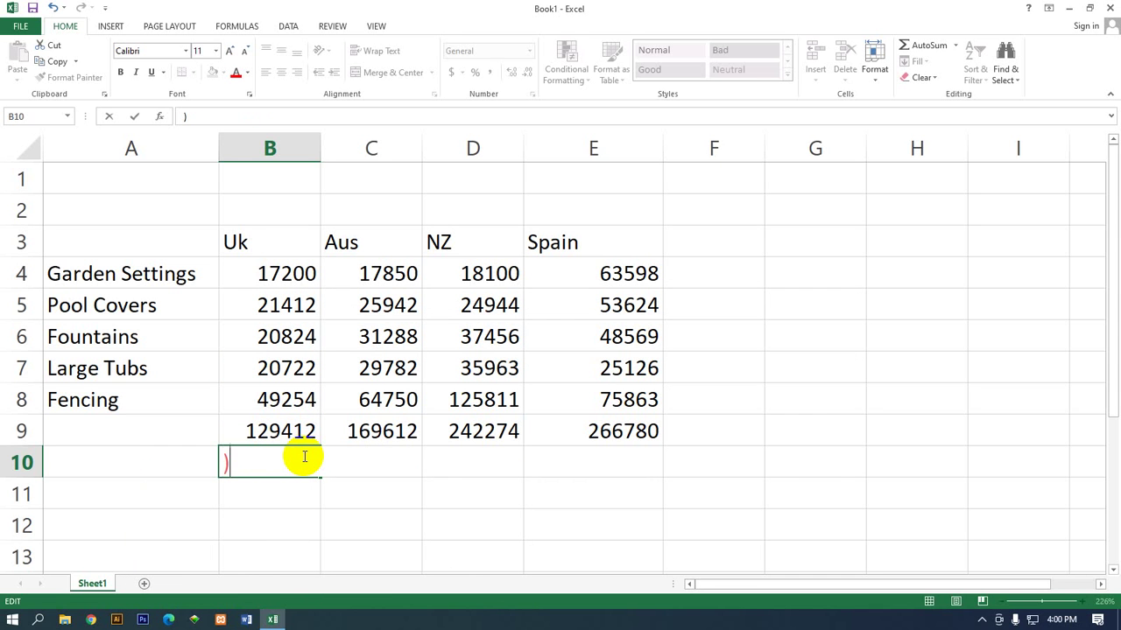
{"action": "type", "text": "="}
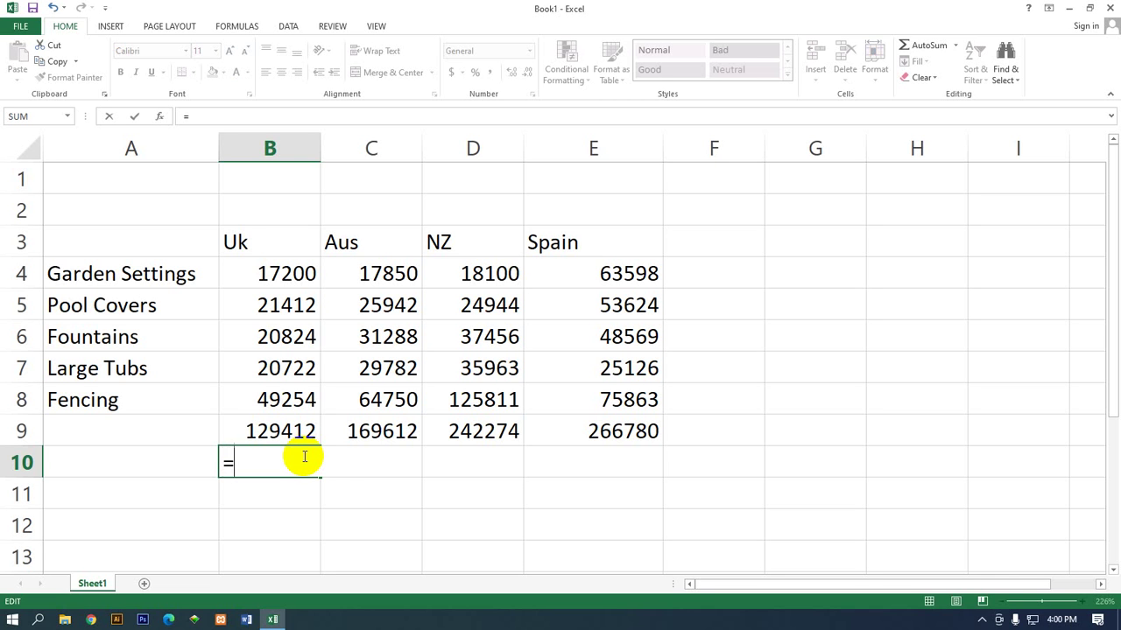
{"action": "type", "text": "b*"}
{"action": "key", "text": "BackSpace"}
{"action": "key", "text": "BackSpace"}
{"action": "type", "text": "b"}
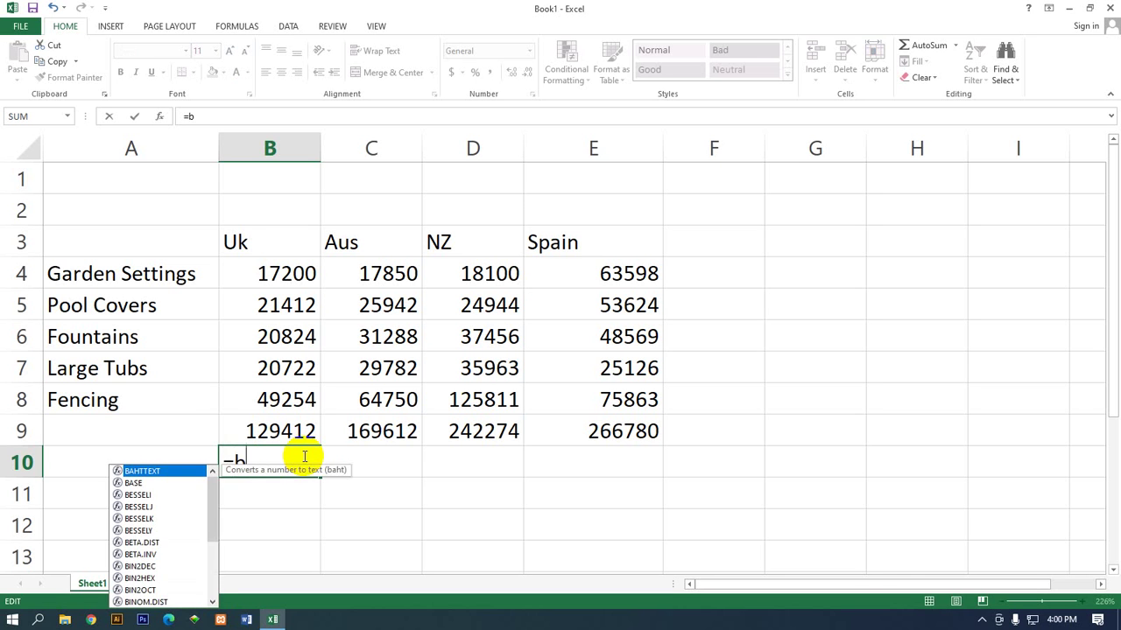
{"action": "key", "text": "BackSpace"}
{"action": "type", "text": "B*"}
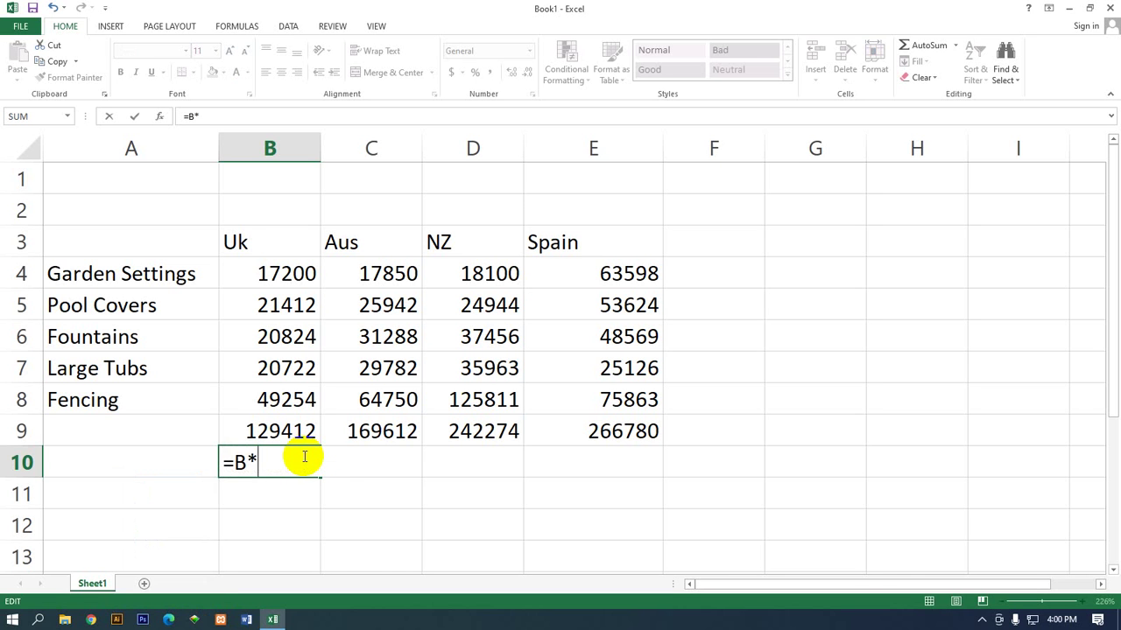
{"action": "key", "text": "BackSpace"}
{"action": "type", "text": "8"}
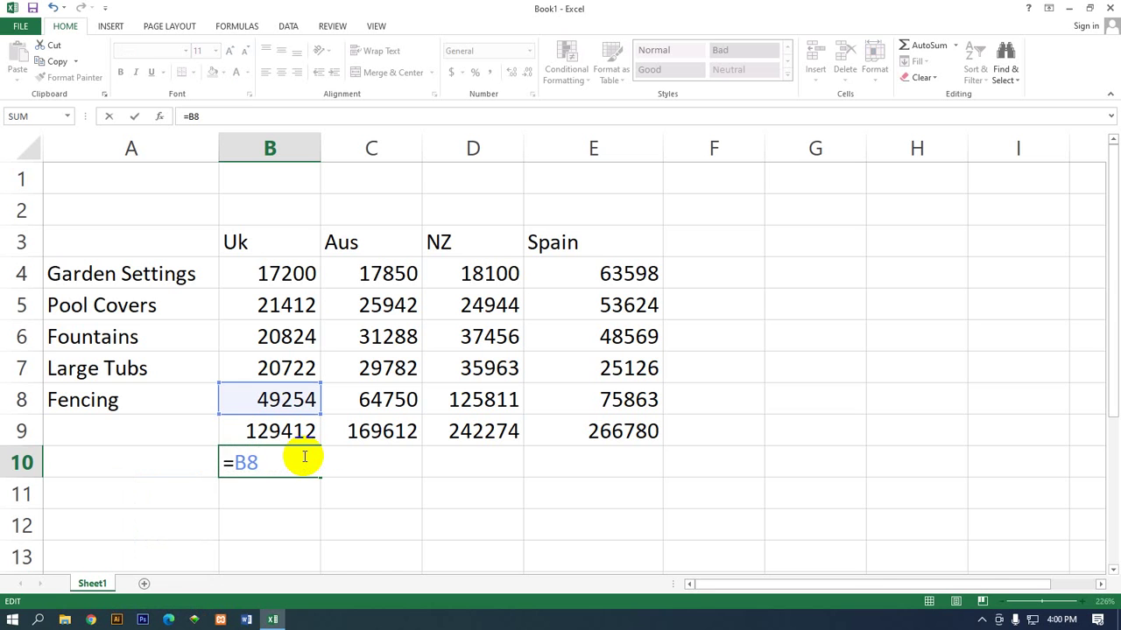
{"action": "type", "text": "-"}
{"action": "type", "text": "b"}
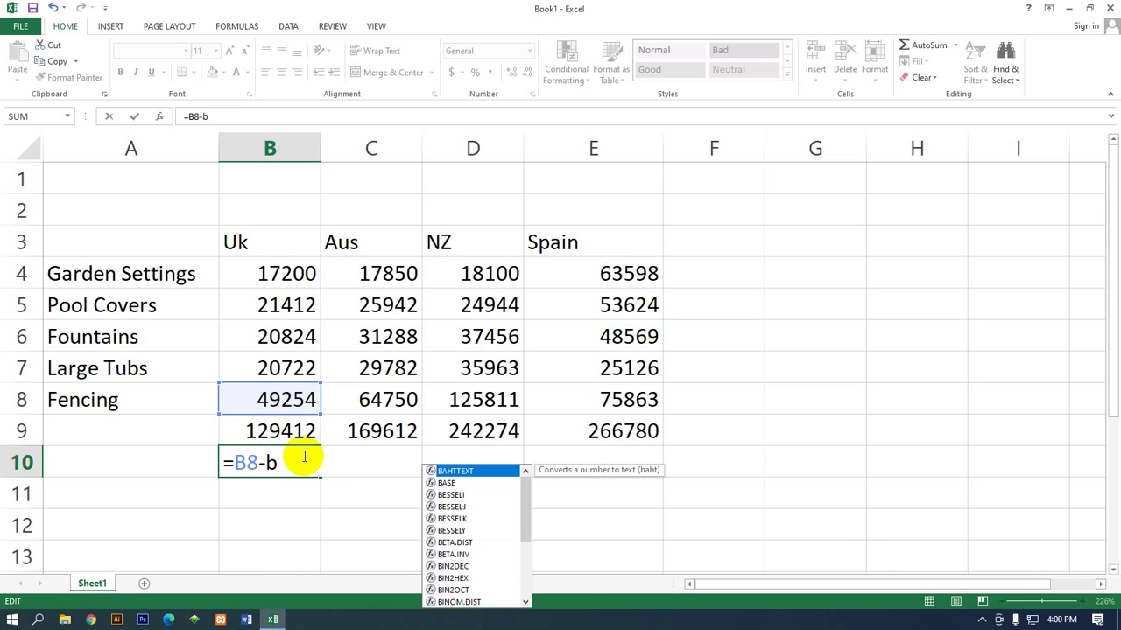
{"action": "key", "text": "BackSpace"}
{"action": "type", "text": "B"}
{"action": "type", "text": "7"}
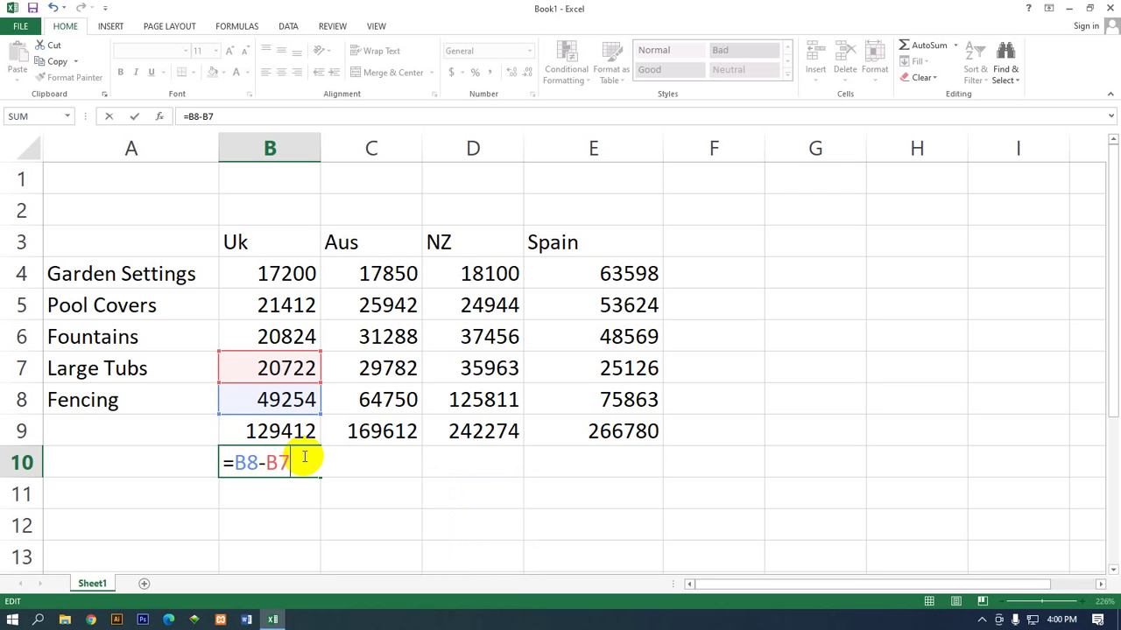
{"action": "key", "text": "Return"}
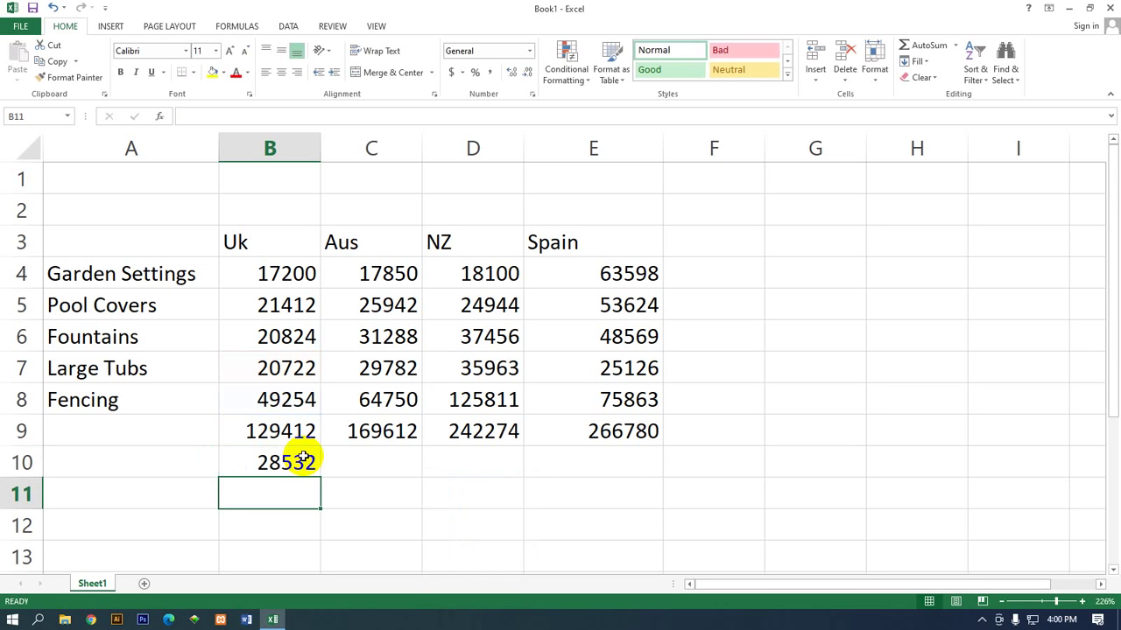
{"action": "left_click", "coordinate": [302, 460]}
{"action": "key", "text": "Down"}
{"action": "key", "text": "Down"}
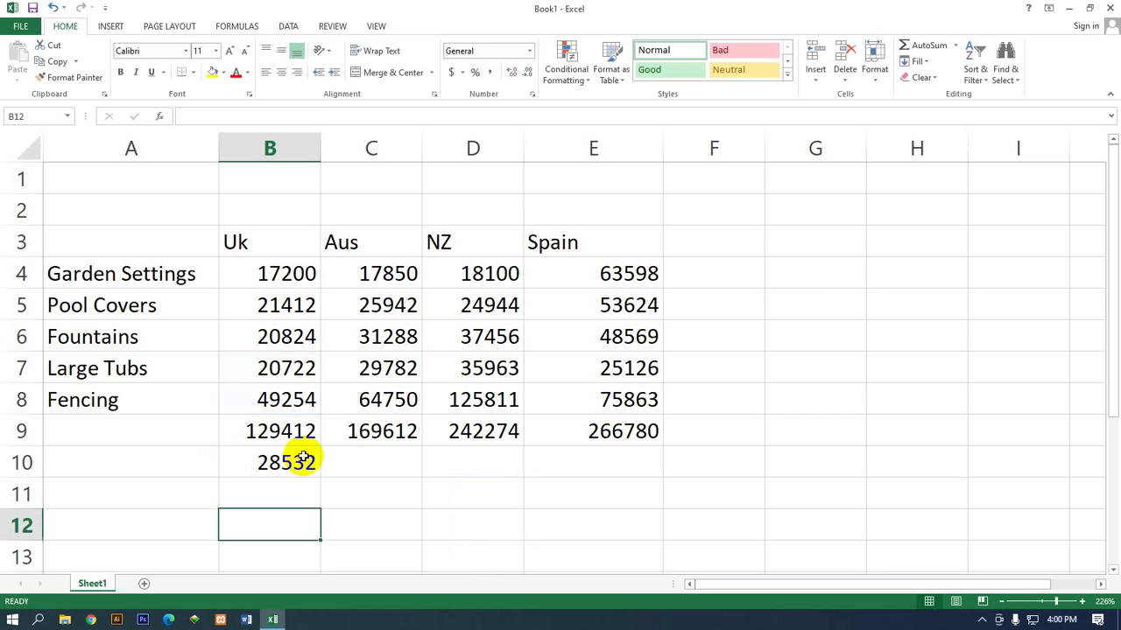
{"action": "left_click", "coordinate": [302, 460]}
{"action": "key", "text": "Right"}
{"action": "left_click", "coordinate": [302, 460]}
{"action": "key", "text": "Right"}
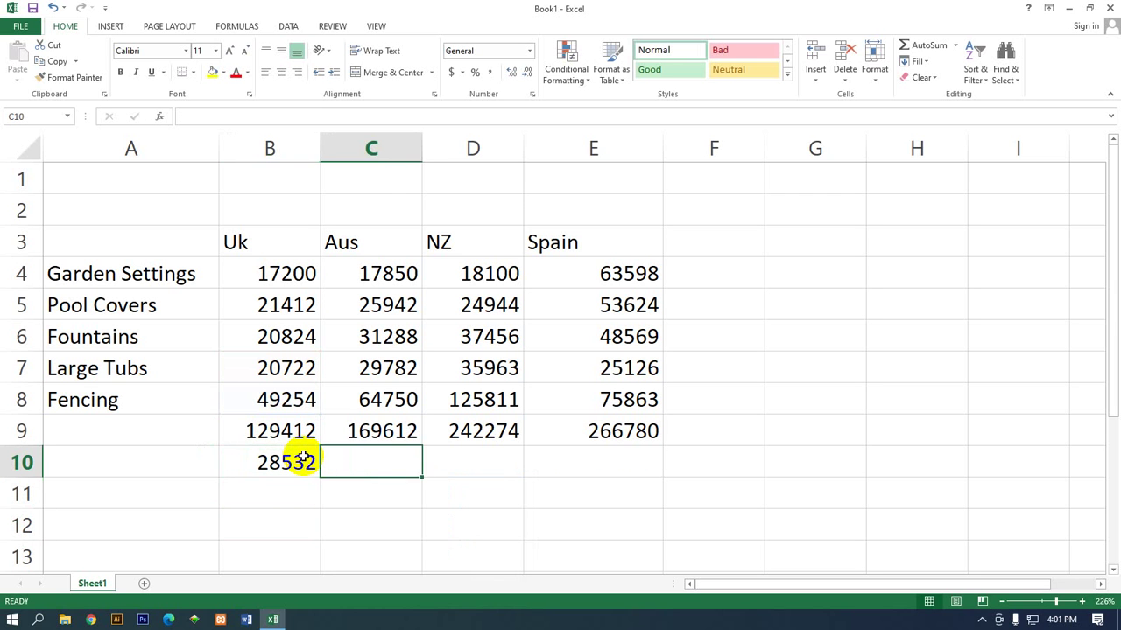
{"action": "left_click", "coordinate": [302, 459]}
{"action": "key", "text": "Right"}
{"action": "left_click", "coordinate": [302, 460]}
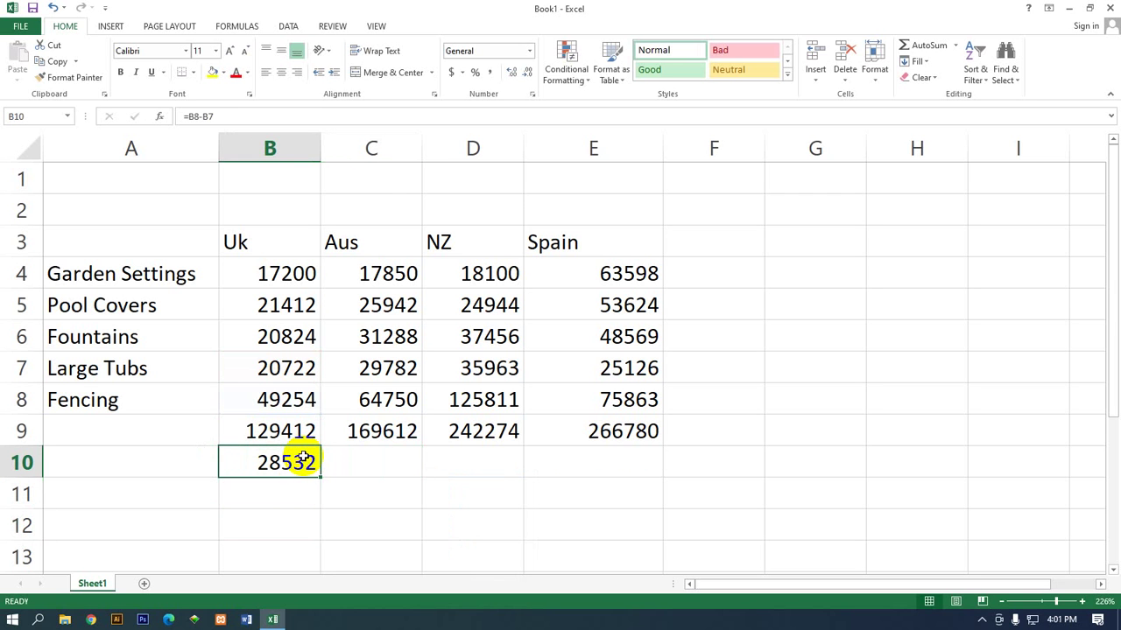
{"action": "key", "text": "Right"}
{"action": "left_click", "coordinate": [302, 460]}
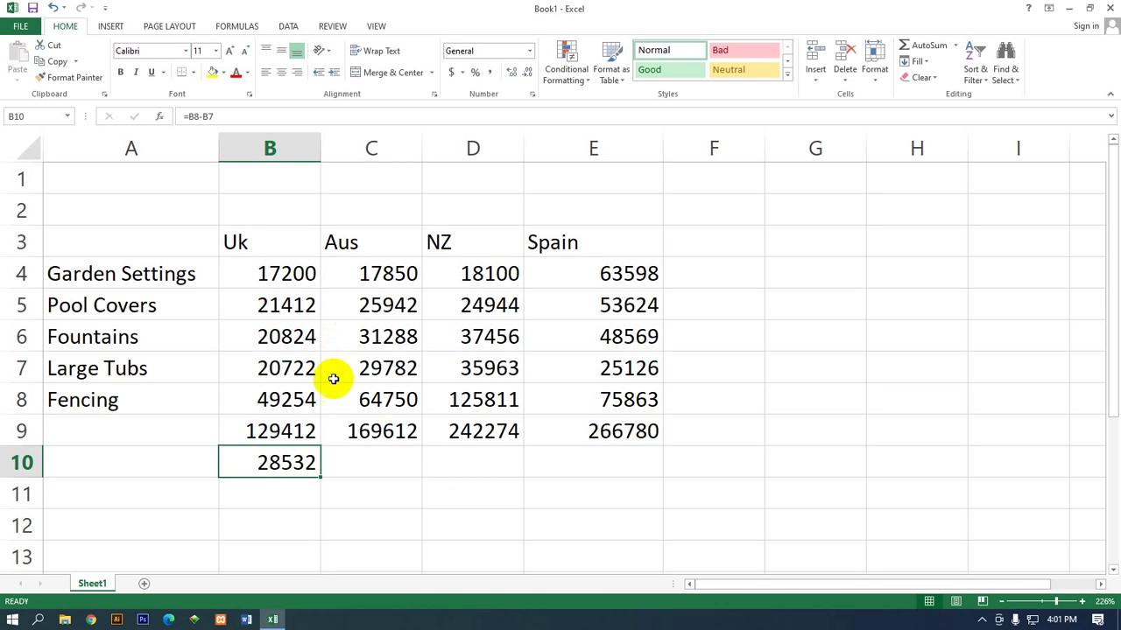
{"action": "left_click", "coordinate": [293, 395]}
{"action": "left_click", "coordinate": [285, 373]}
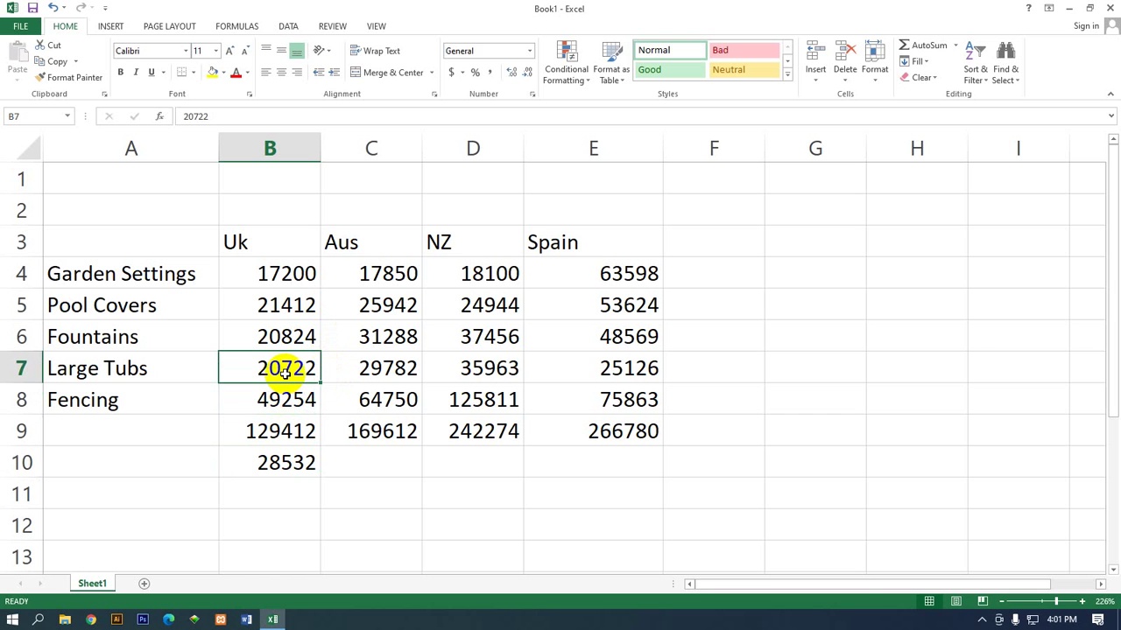
{"action": "left_click", "coordinate": [288, 469]}
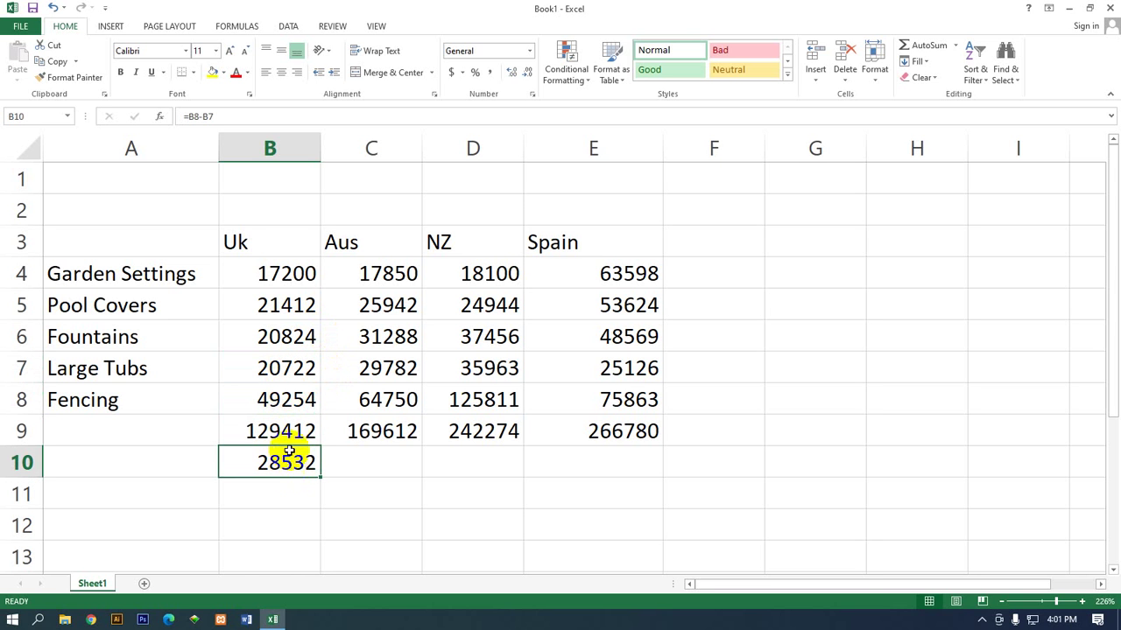
{"action": "left_click", "coordinate": [273, 431]}
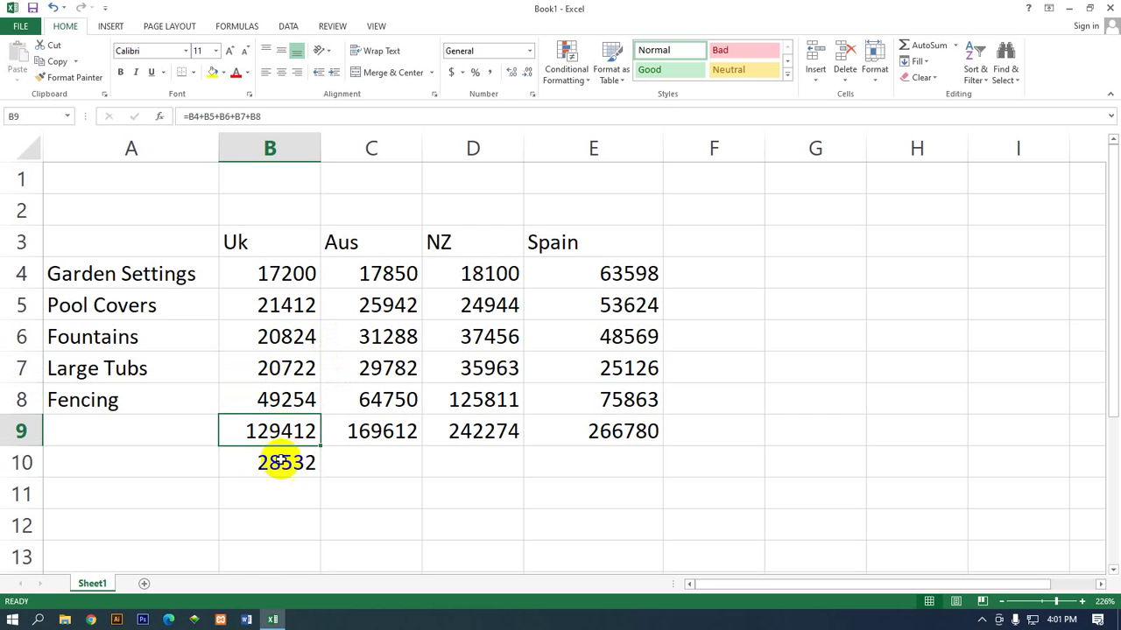
{"action": "left_click", "coordinate": [279, 466]}
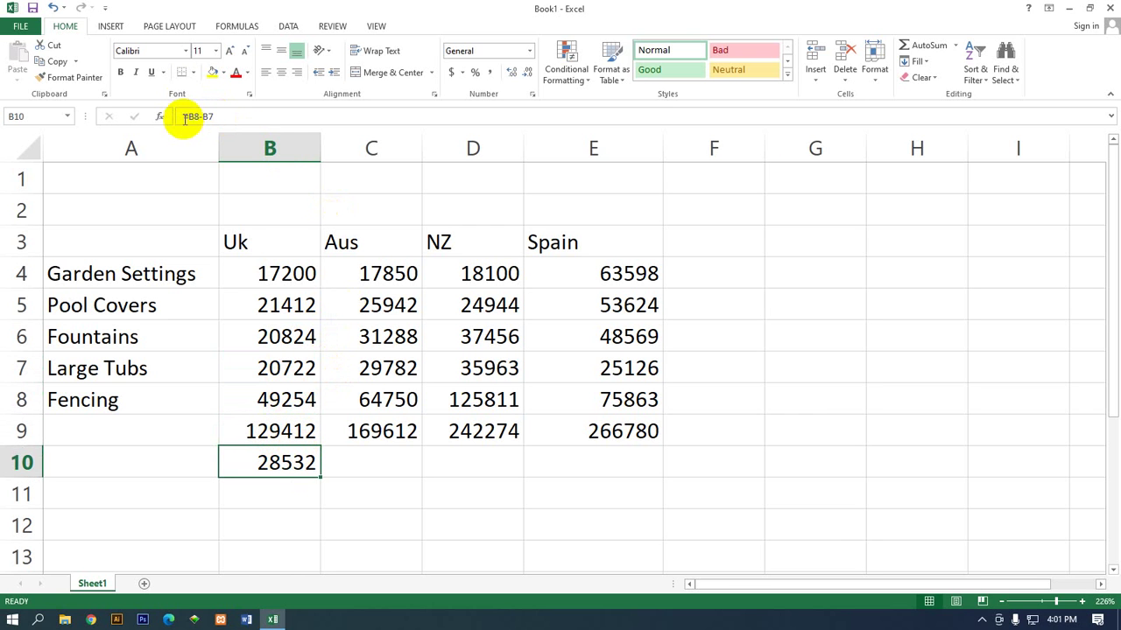
{"action": "left_click", "coordinate": [245, 116]}
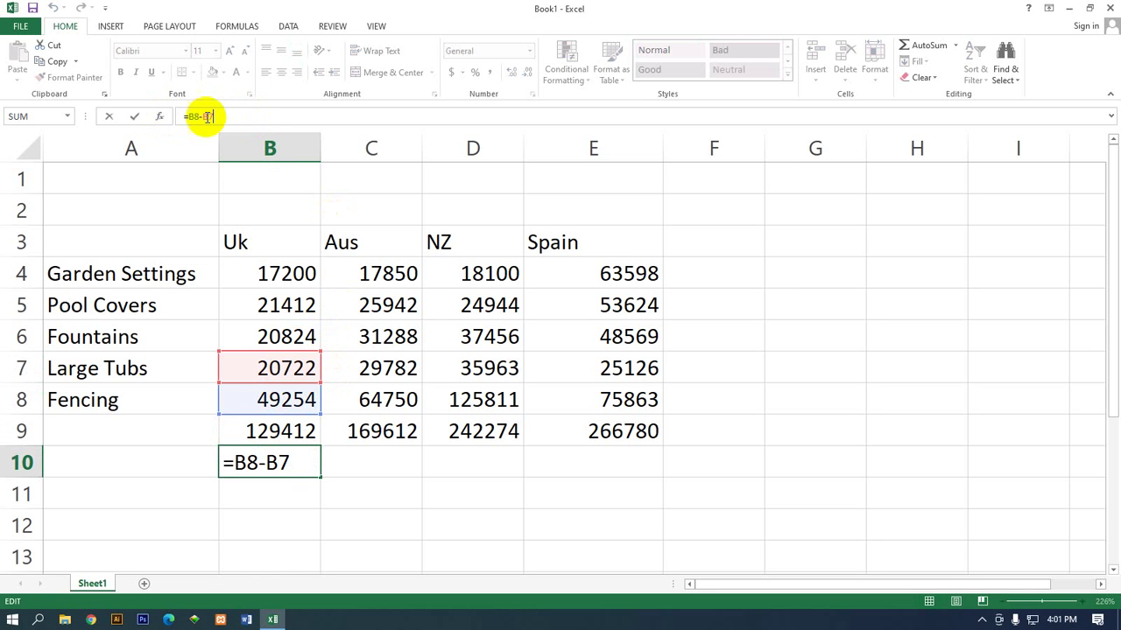
{"action": "key", "text": "Return"}
{"action": "left_click", "coordinate": [287, 431]}
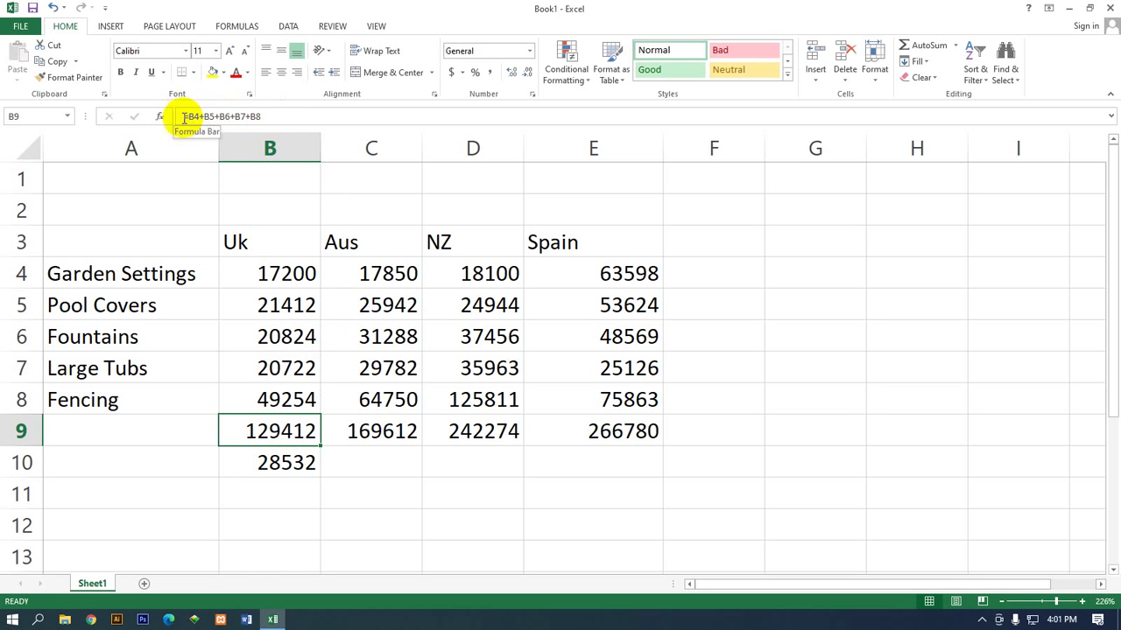
{"action": "left_click", "coordinate": [376, 431]}
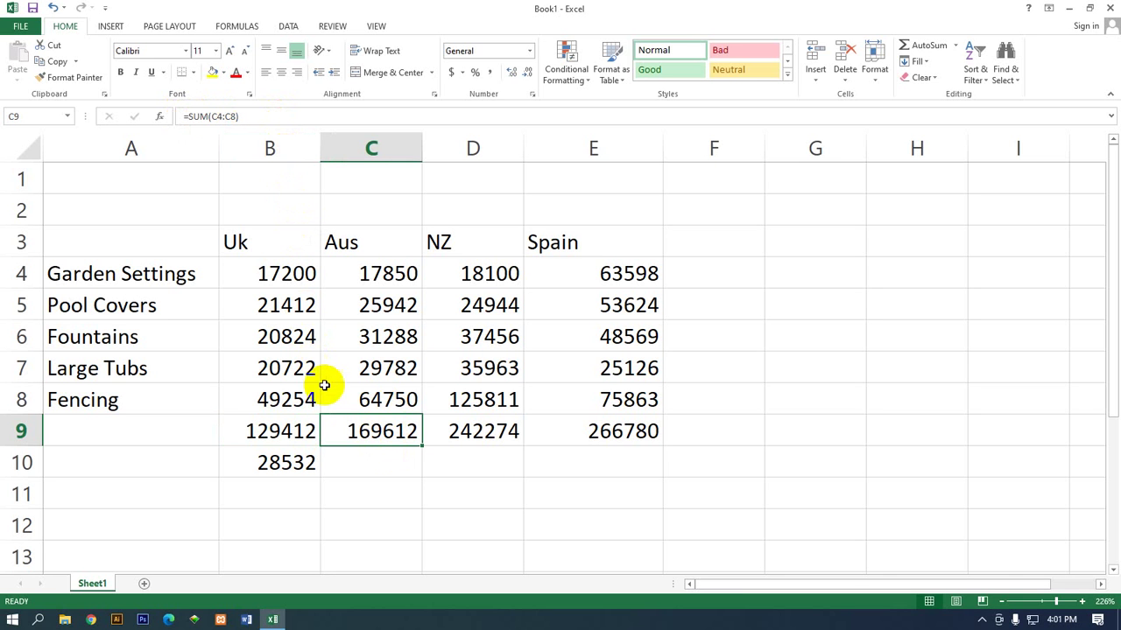
{"action": "left_click", "coordinate": [274, 430]}
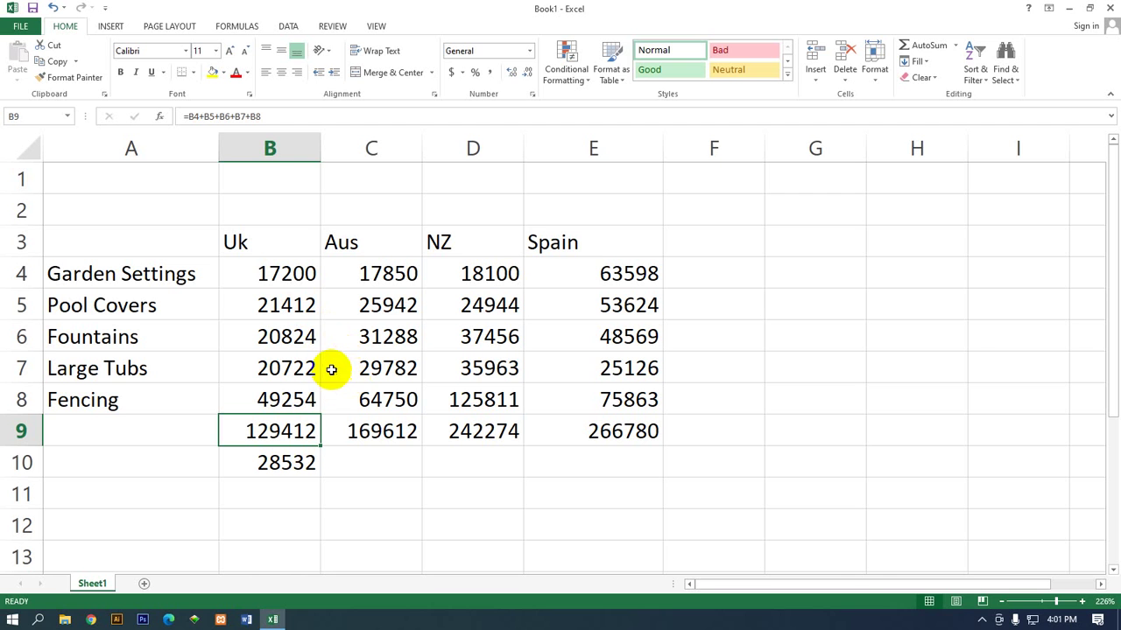
{"action": "left_click", "coordinate": [307, 462]}
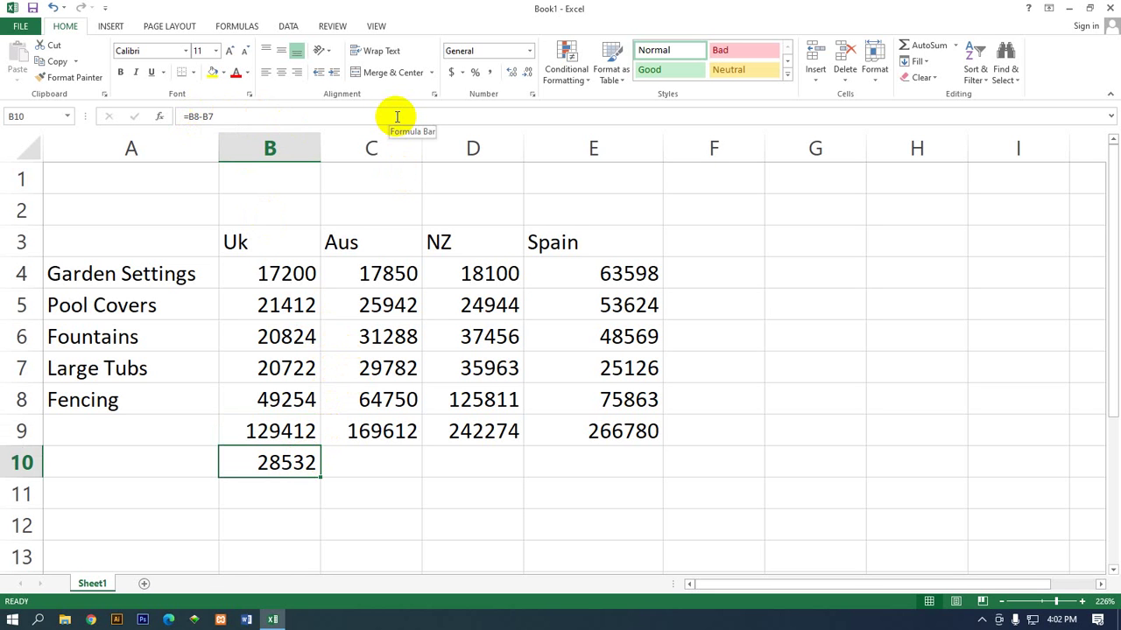
{"action": "left_click", "coordinate": [399, 459]}
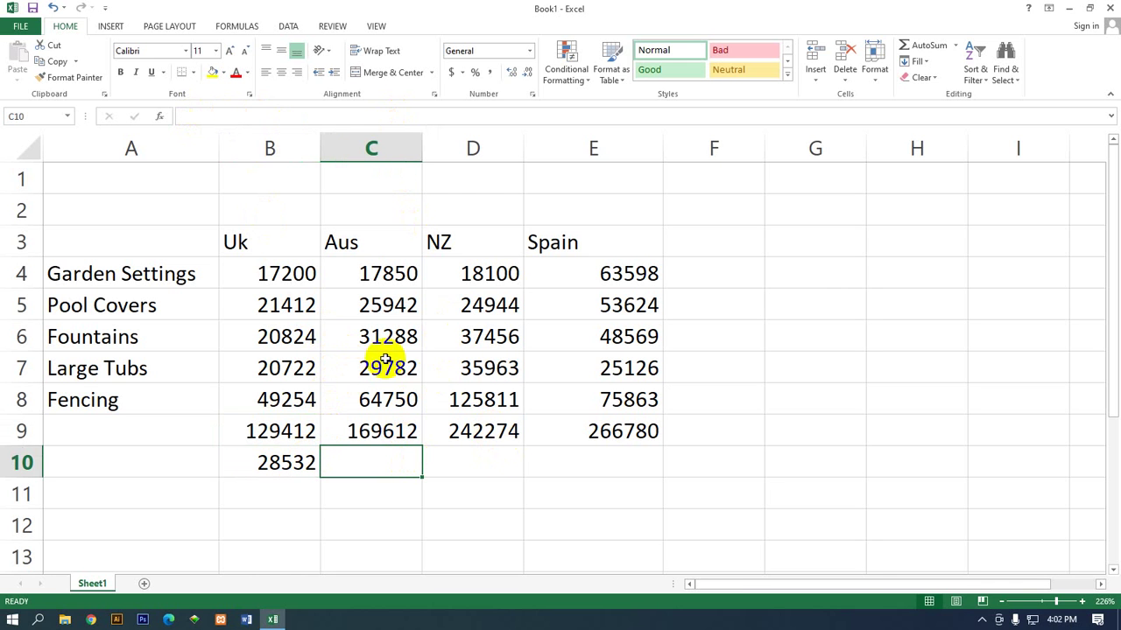
Enter =C4*C5*C6 in C10 to show 1.44884E+13, then recheck the formula unchanged
{"action": "type", "text": "="}
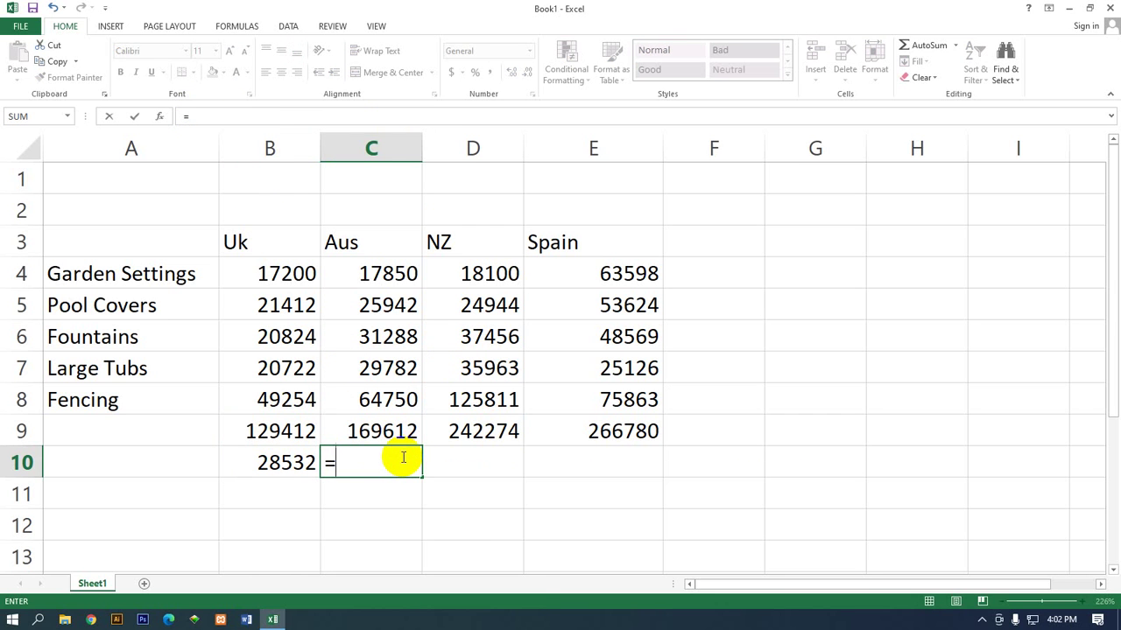
{"action": "type", "text": "C4"}
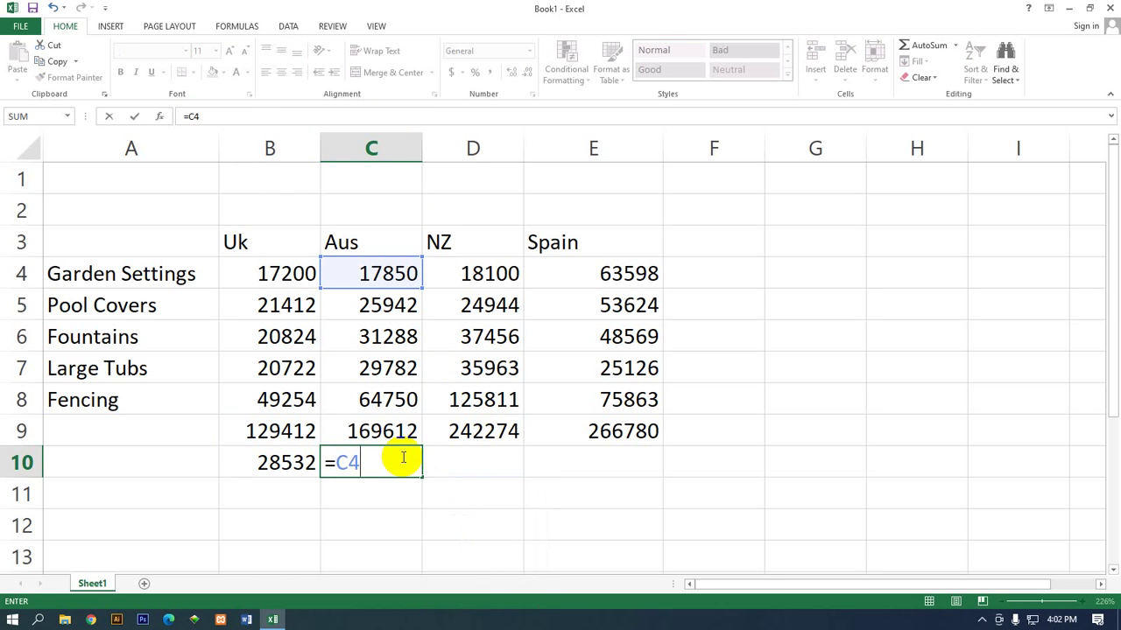
{"action": "type", "text": "*"}
{"action": "type", "text": "C5"}
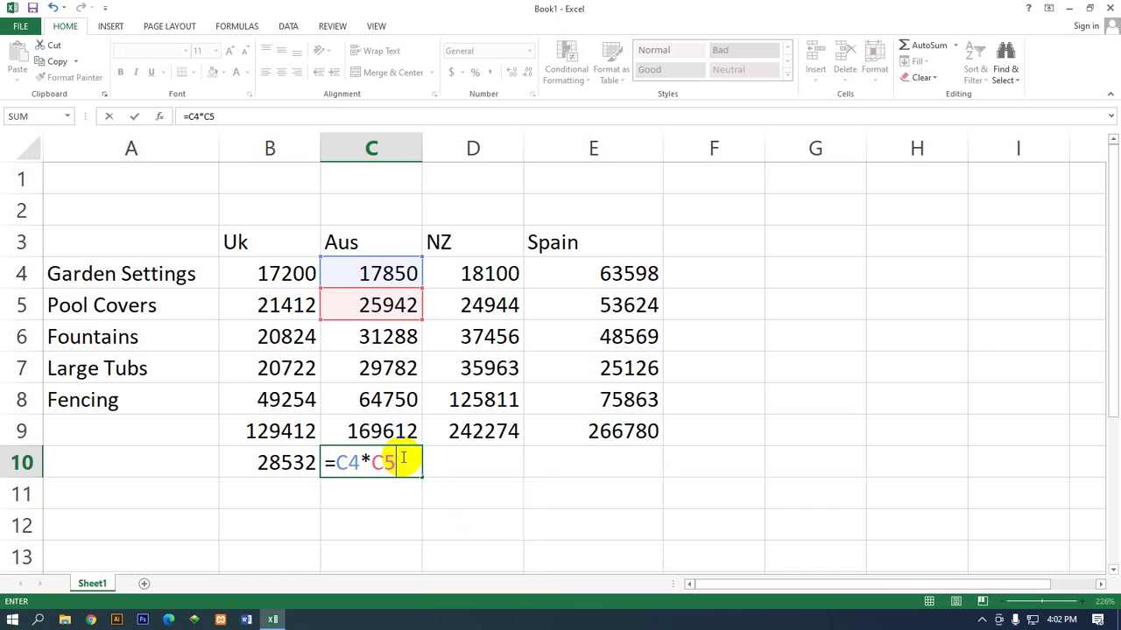
{"action": "type", "text": "*"}
{"action": "type", "text": "C6"}
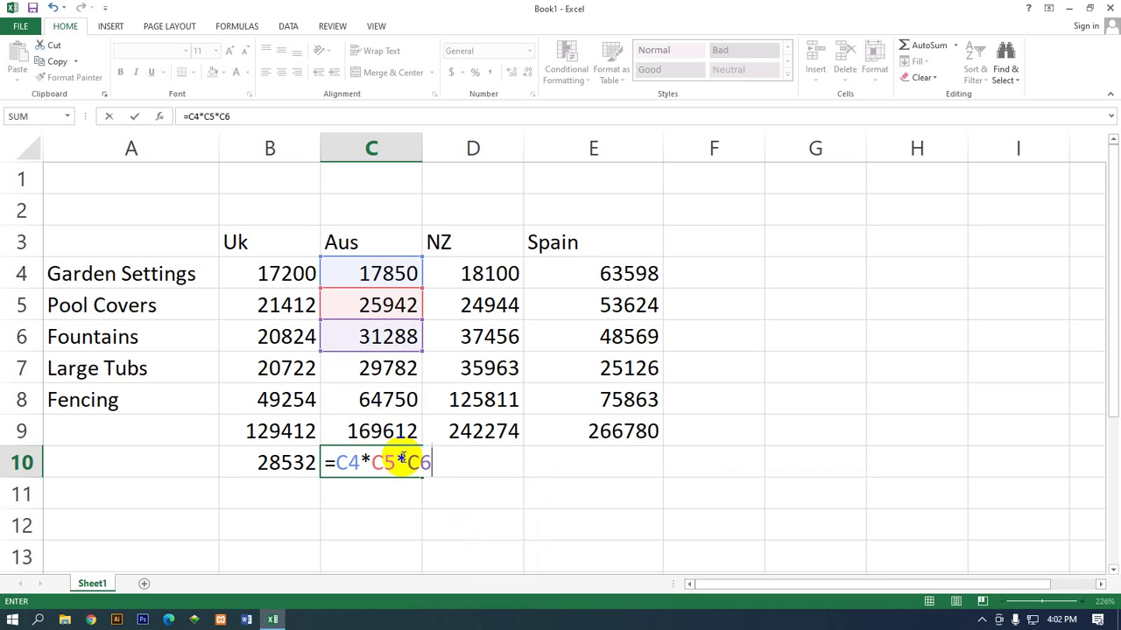
{"action": "key", "text": "Return"}
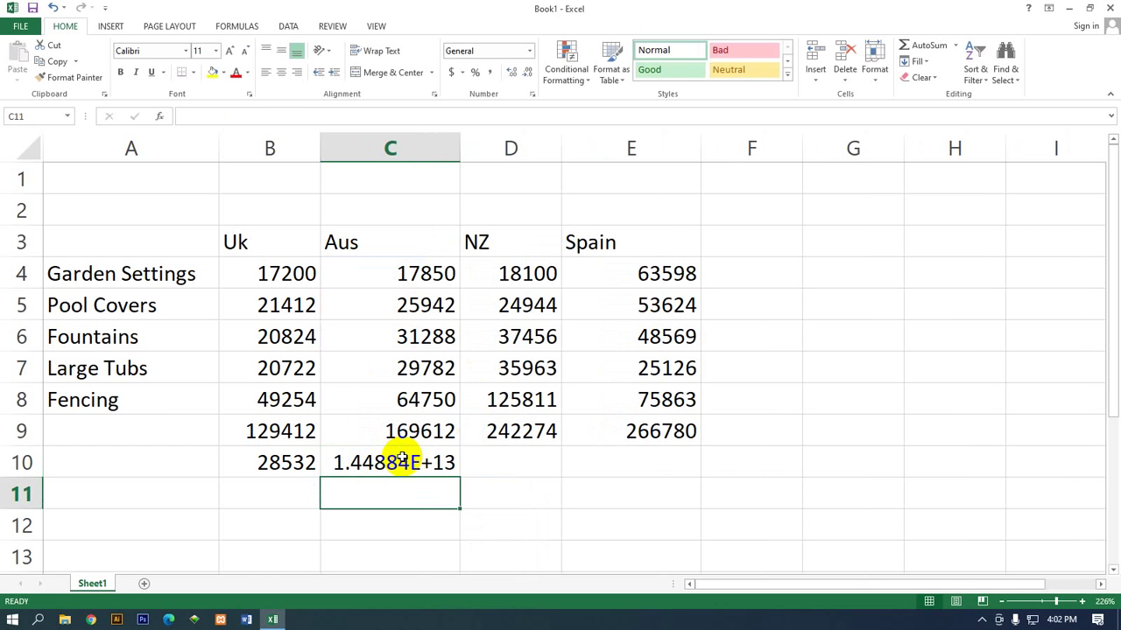
{"action": "double_click", "coordinate": [380, 463]}
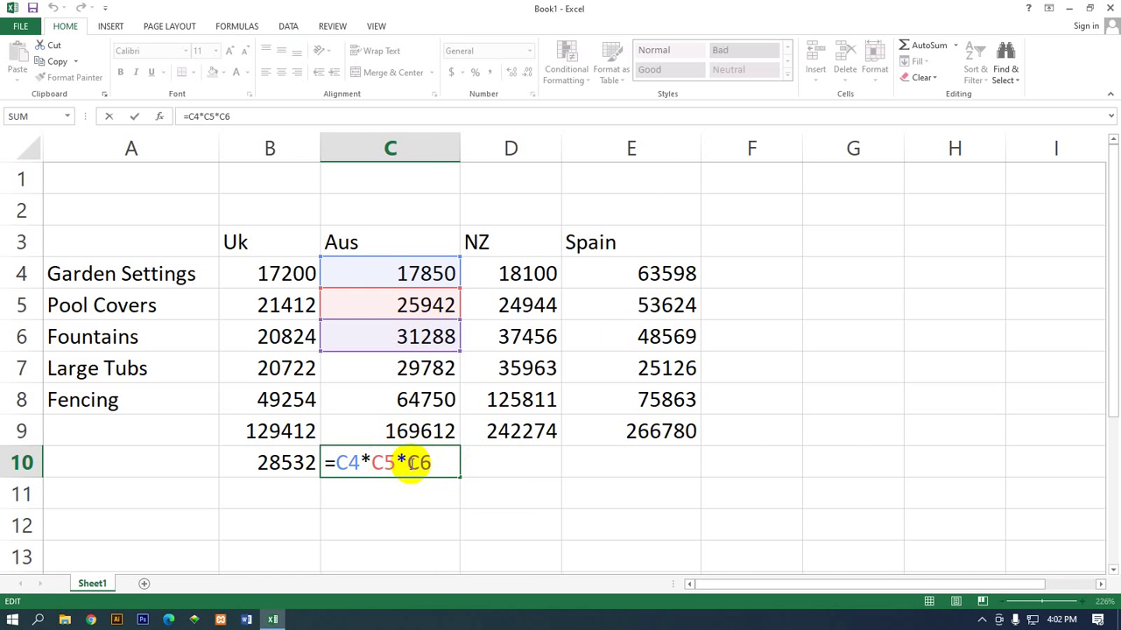
{"action": "left_click", "coordinate": [476, 460]}
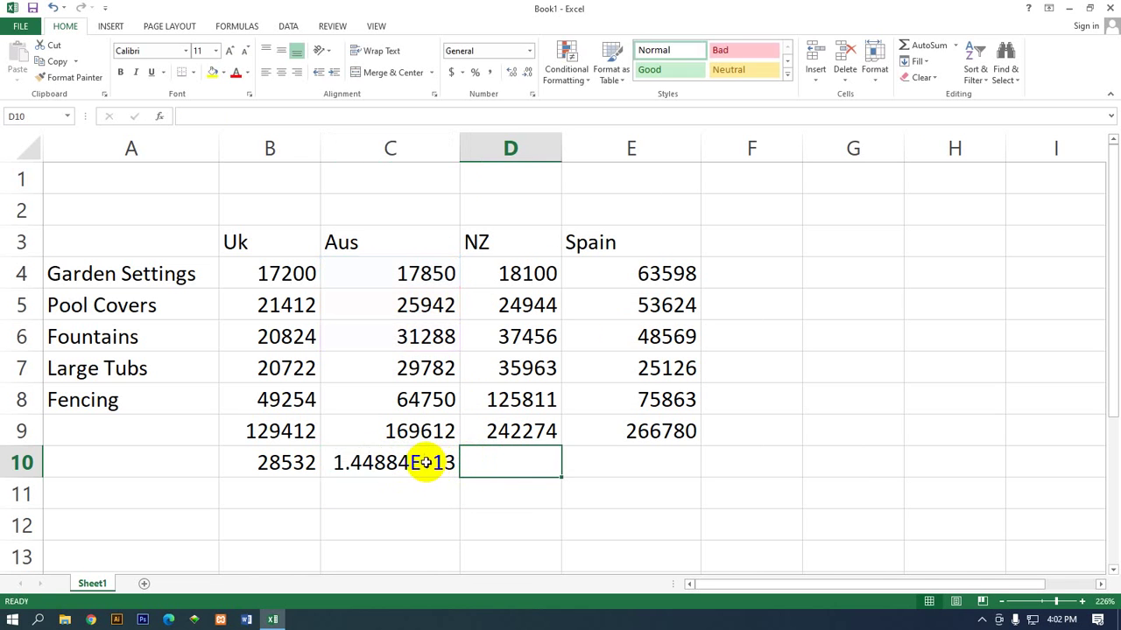
Widen column C so the 1.44884E+13 product shows in full, then reopen C10's formula
{"action": "mouse_move", "coordinate": [459, 154]}
{"action": "left_mouse_down"}
{"action": "mouse_move", "coordinate": [611, 154]}
{"action": "mouse_move", "coordinate": [483, 156]}
{"action": "left_mouse_up"}
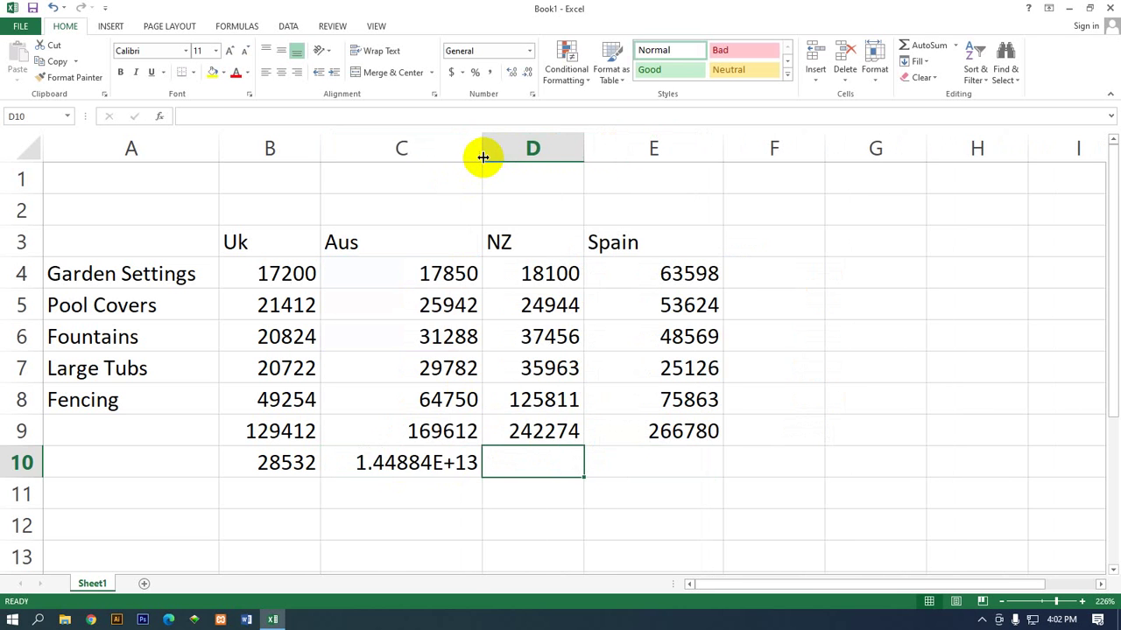
{"action": "left_click", "coordinate": [481, 158]}
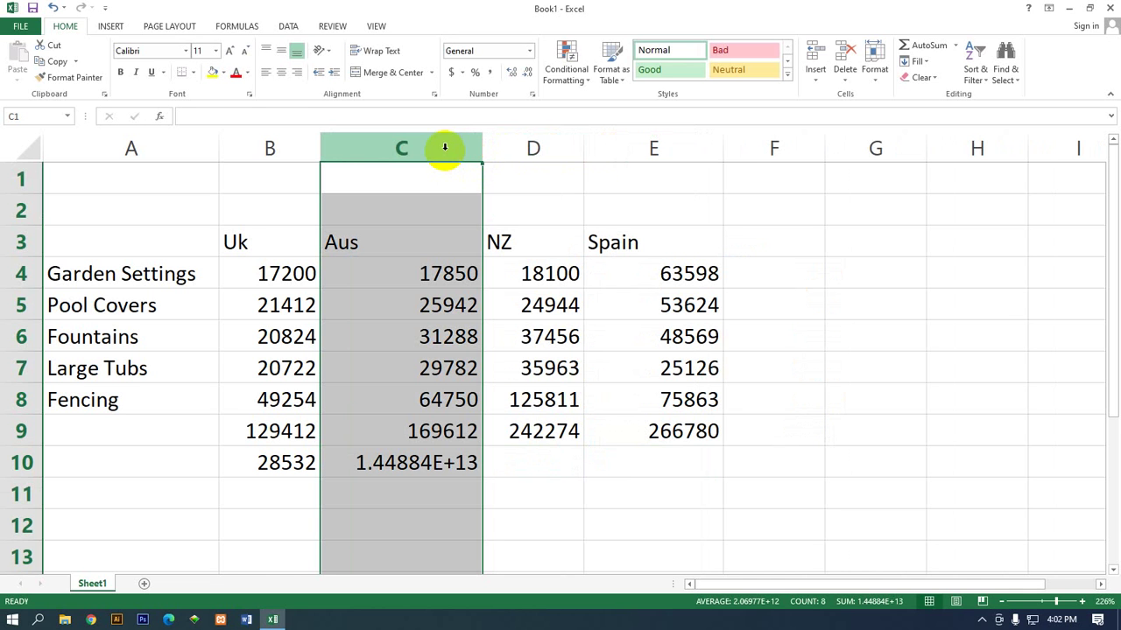
{"action": "double_click", "coordinate": [422, 461]}
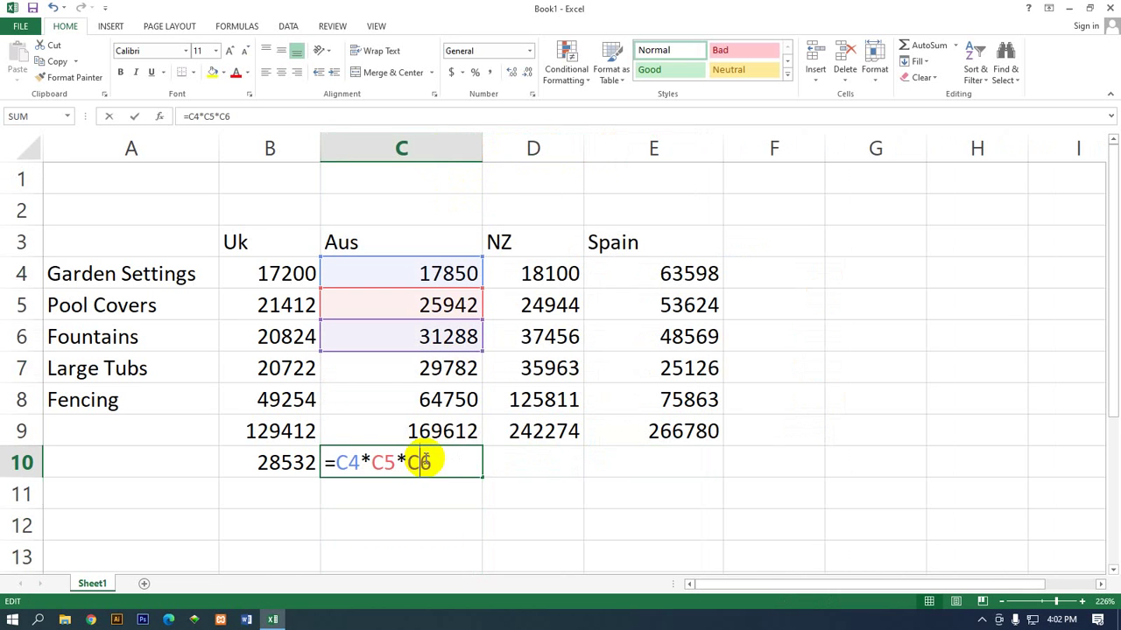
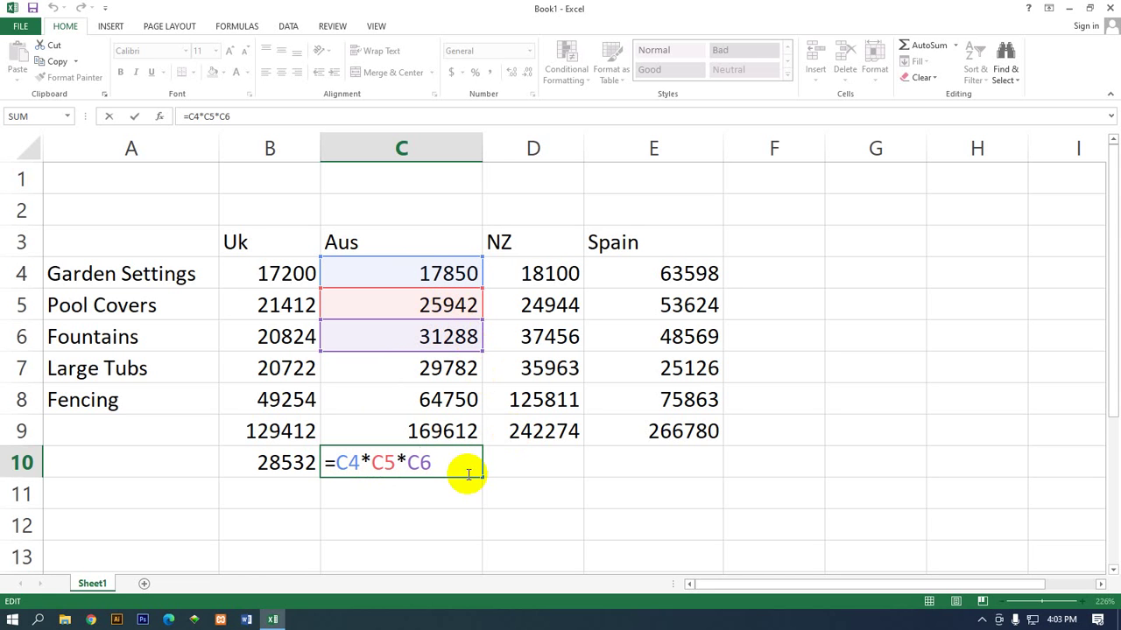
Delete the *C6 term from C10's formula so it multiplies only C4 and C5
{"action": "left_click", "coordinate": [204, 436]}
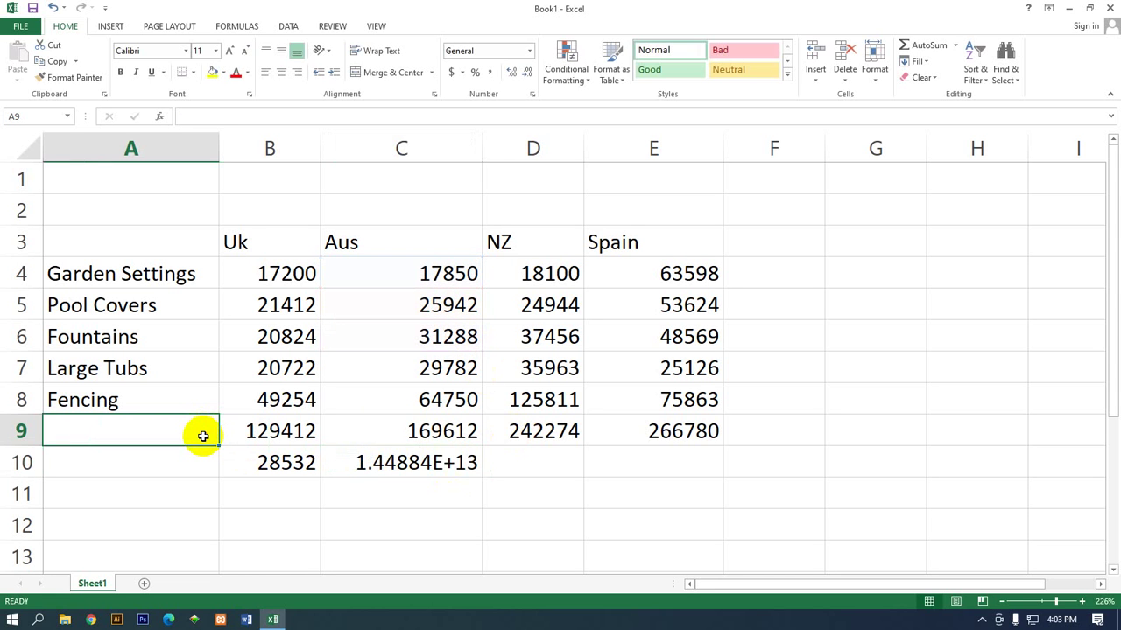
{"action": "left_click", "coordinate": [433, 471]}
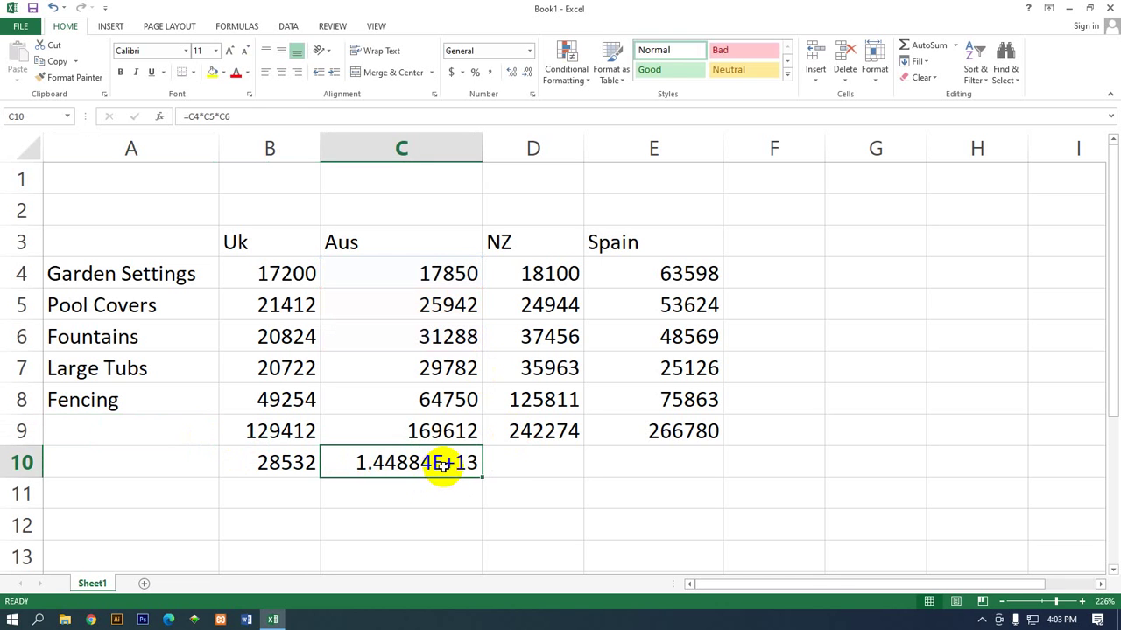
{"action": "double_click", "coordinate": [443, 466]}
{"action": "left_click_drag", "start_coordinate": [443, 464], "coordinate": [400, 462]}
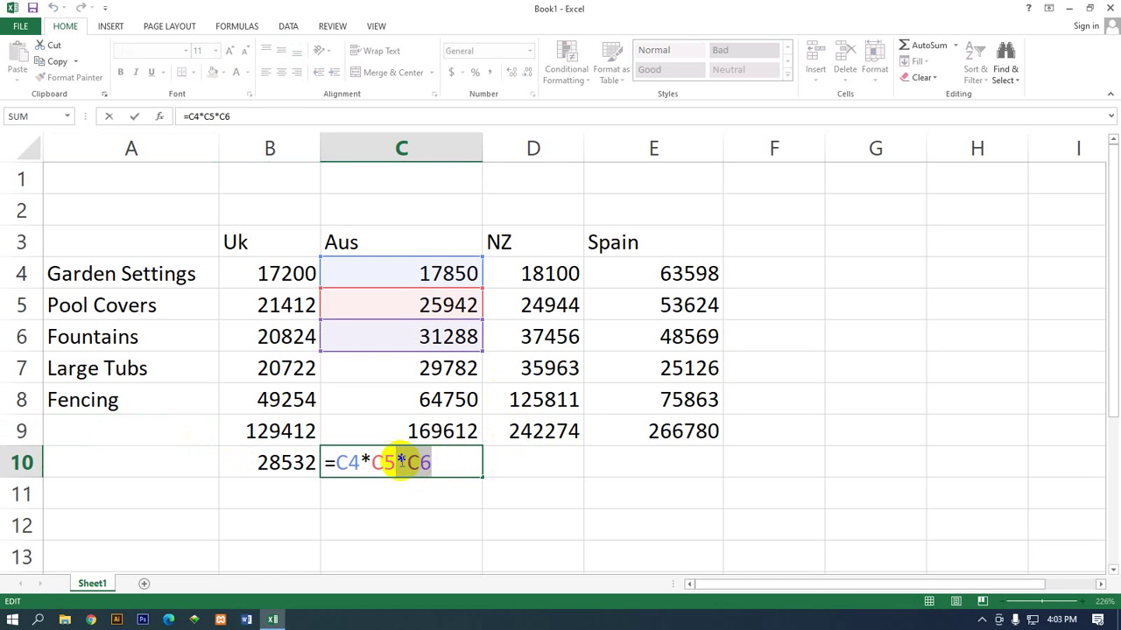
{"action": "key", "text": "Delete"}
{"action": "key", "text": "Return"}
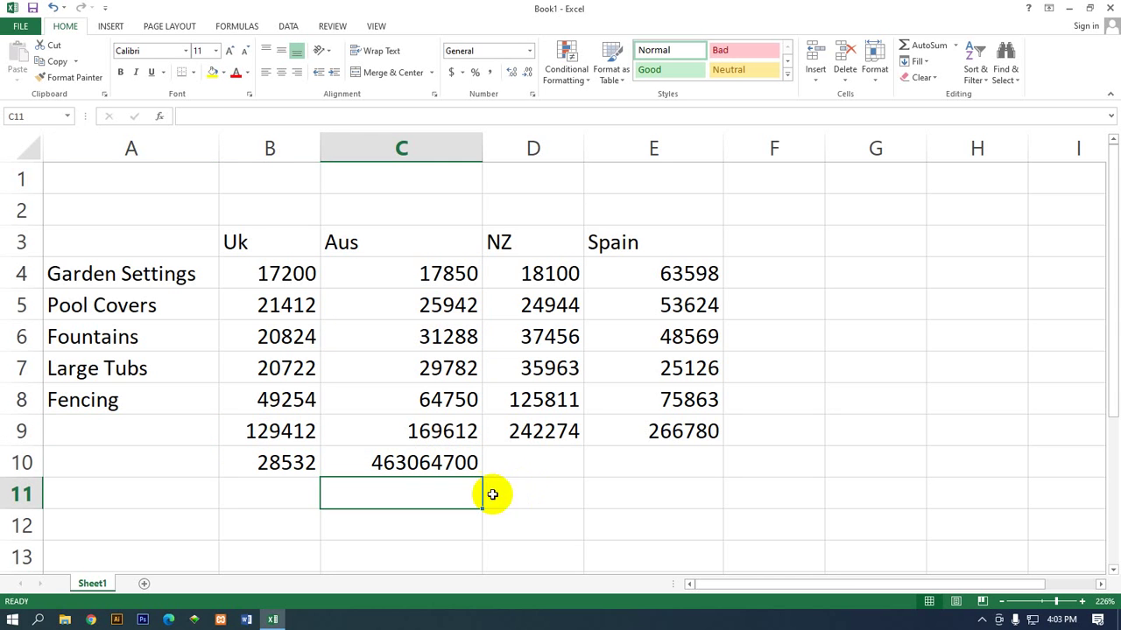
{"action": "type", "text": "="}
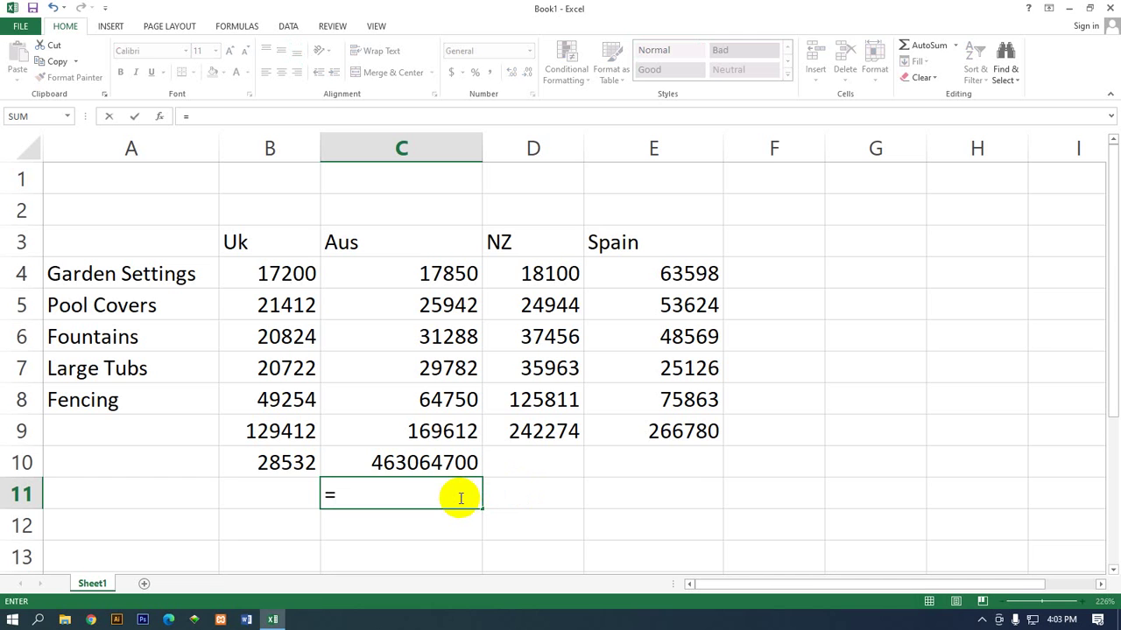
{"action": "type", "text": "Mu"}
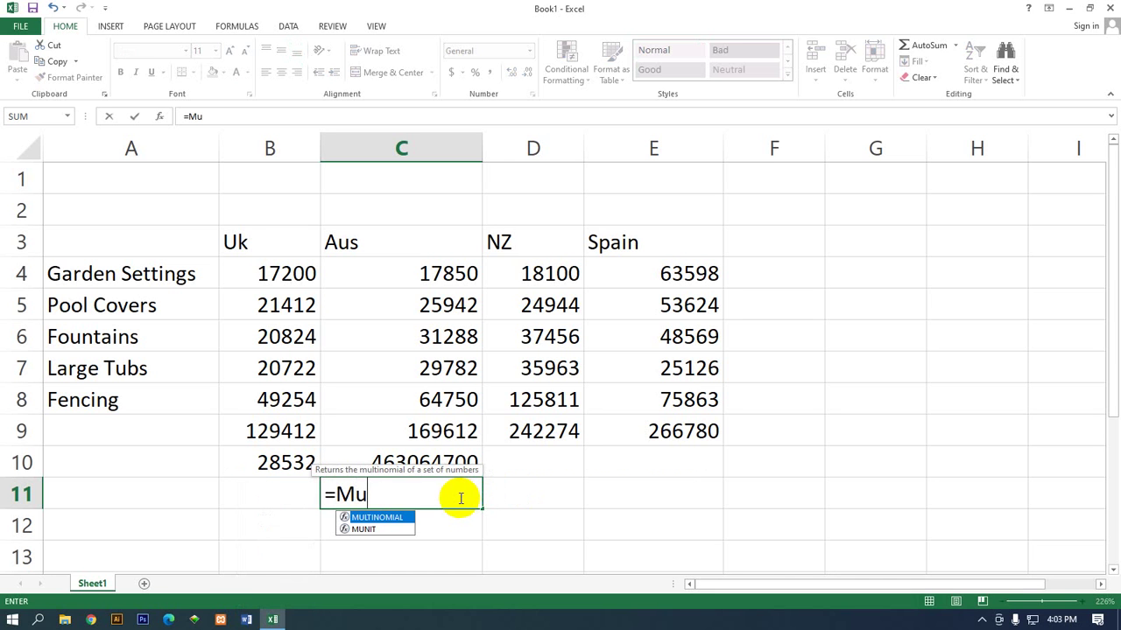
{"action": "key", "text": "BackSpace"}
{"action": "key", "text": "BackSpace"}
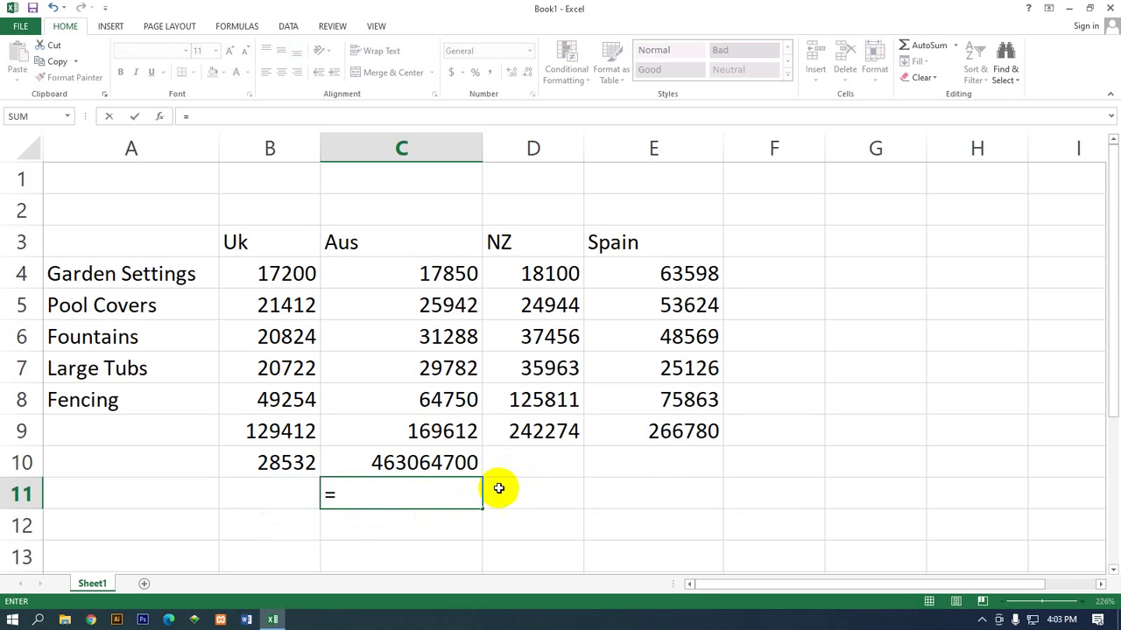
{"action": "left_click", "coordinate": [442, 276]}
{"action": "left_click_drag", "start_coordinate": [443, 277], "coordinate": [445, 420]}
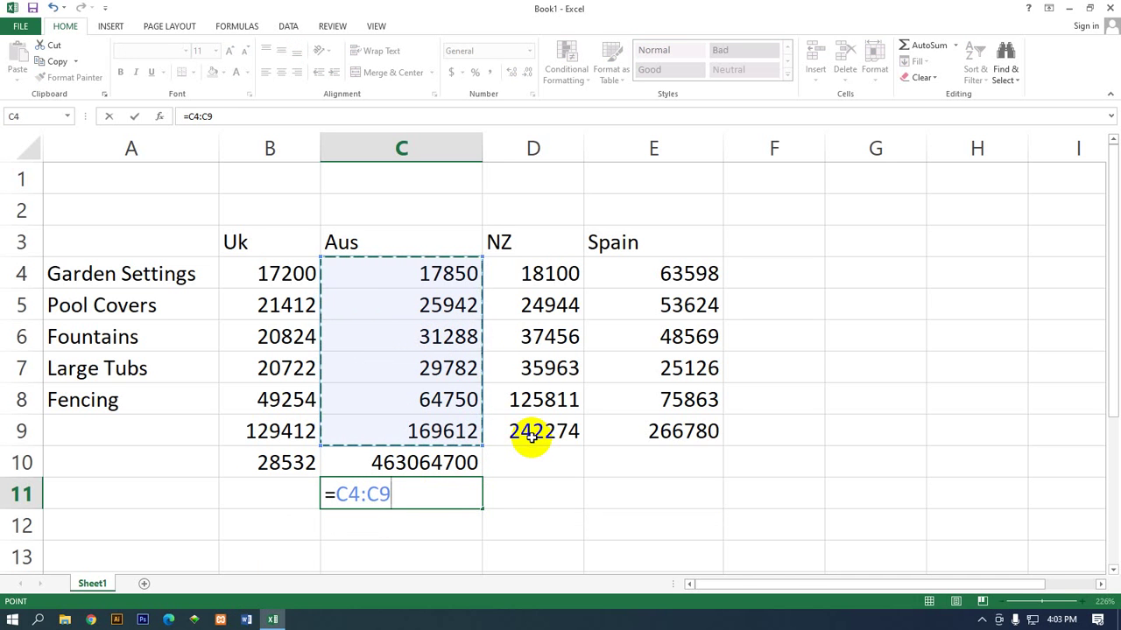
{"action": "left_click", "coordinate": [329, 494]}
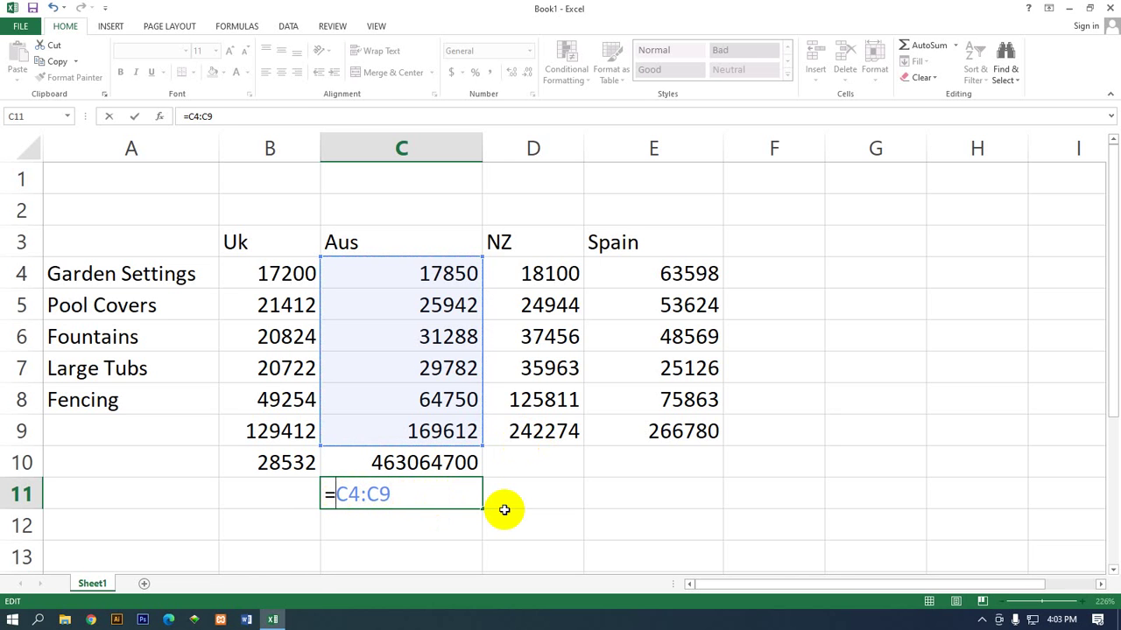
{"action": "type", "text": "M"}
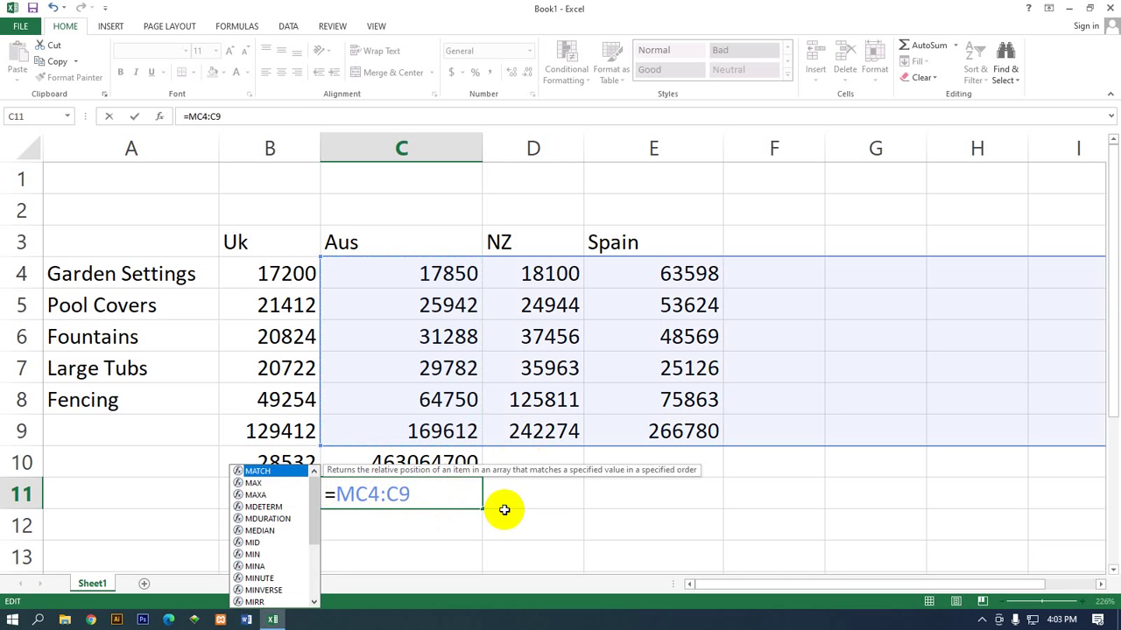
{"action": "scroll", "coordinate": [321, 533], "scroll_direction": "down", "scroll_amount": 1}
{"action": "scroll", "coordinate": [308, 543], "scroll_direction": "down", "scroll_amount": 1}
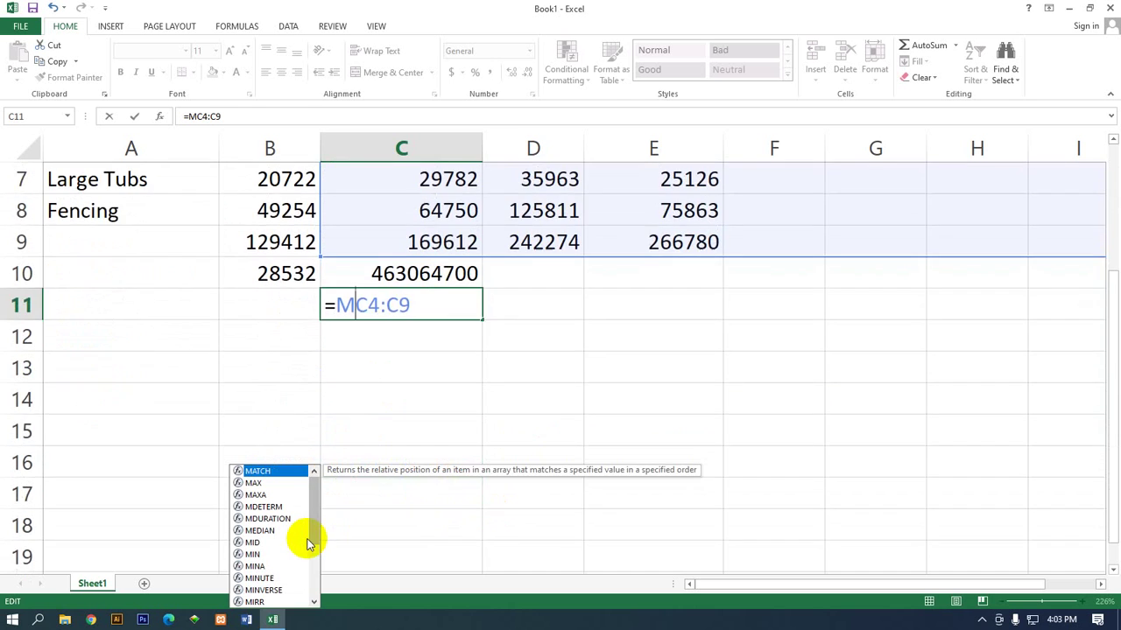
{"action": "scroll", "coordinate": [308, 543], "scroll_direction": "down", "scroll_amount": 1}
{"action": "scroll", "coordinate": [305, 528], "scroll_direction": "up", "scroll_amount": 3}
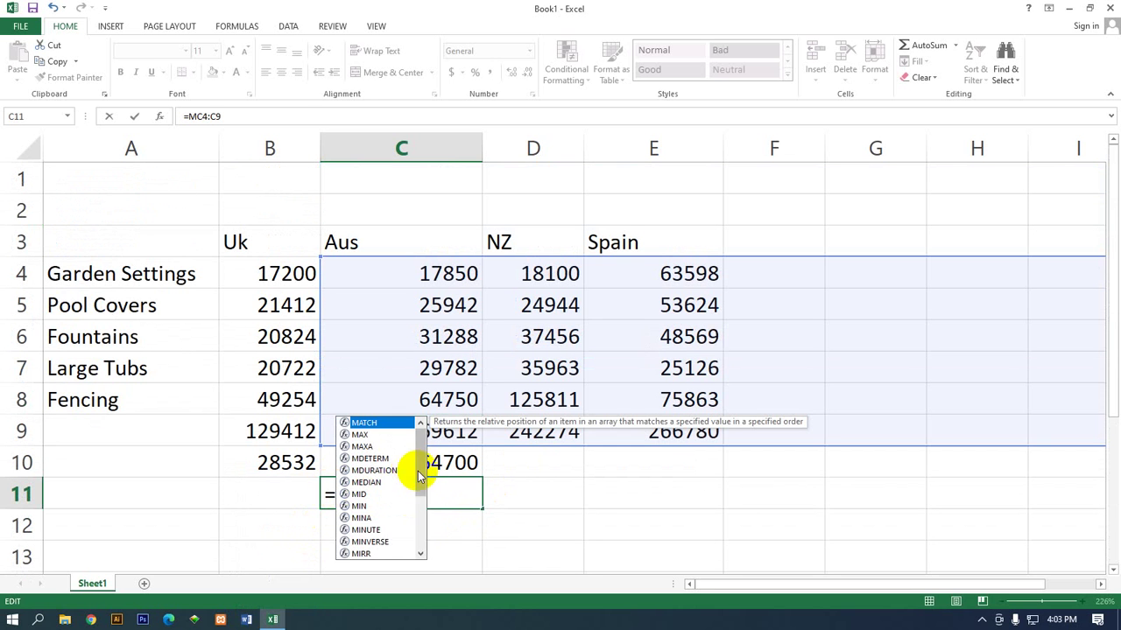
{"action": "left_click_drag", "start_coordinate": [419, 476], "coordinate": [423, 536]}
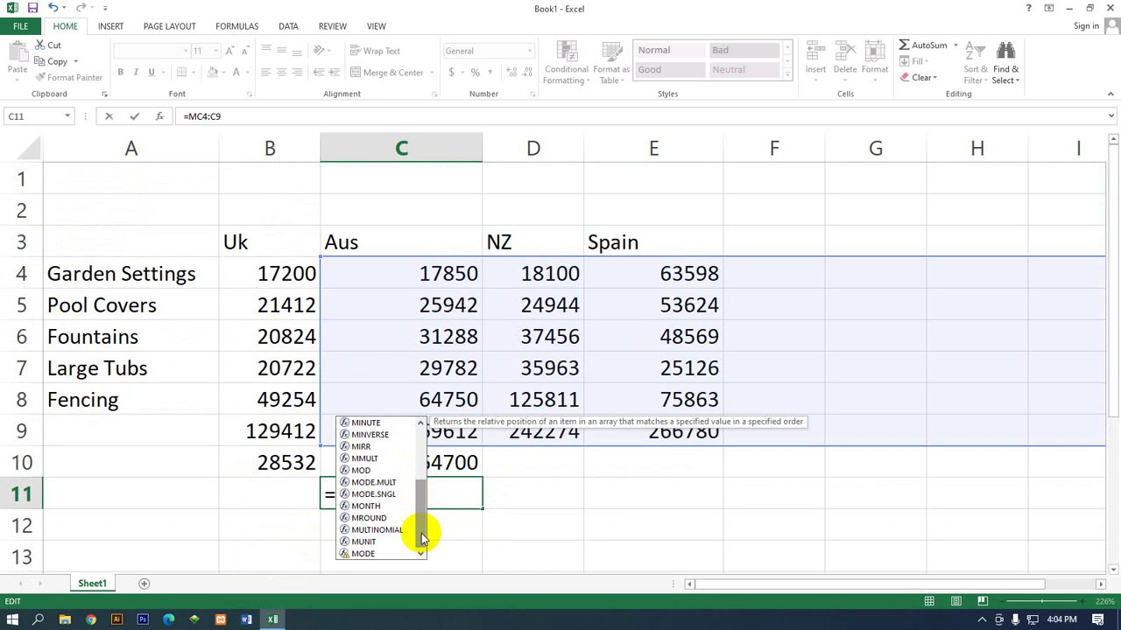
{"action": "left_click", "coordinate": [385, 531]}
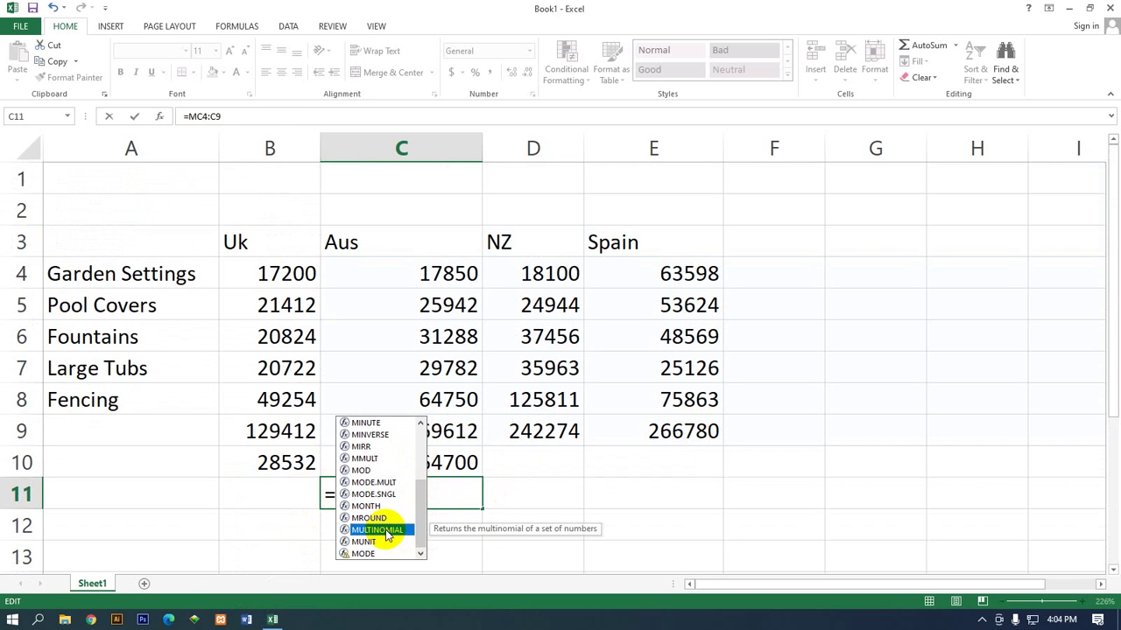
{"action": "double_click", "coordinate": [386, 530]}
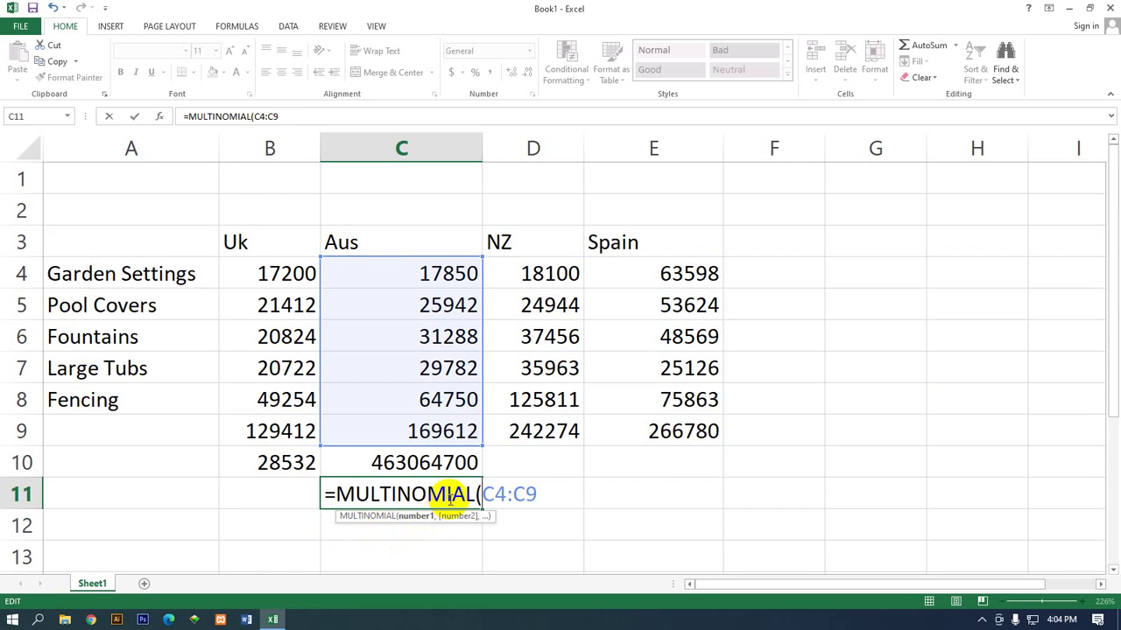
{"action": "double_click", "coordinate": [458, 495]}
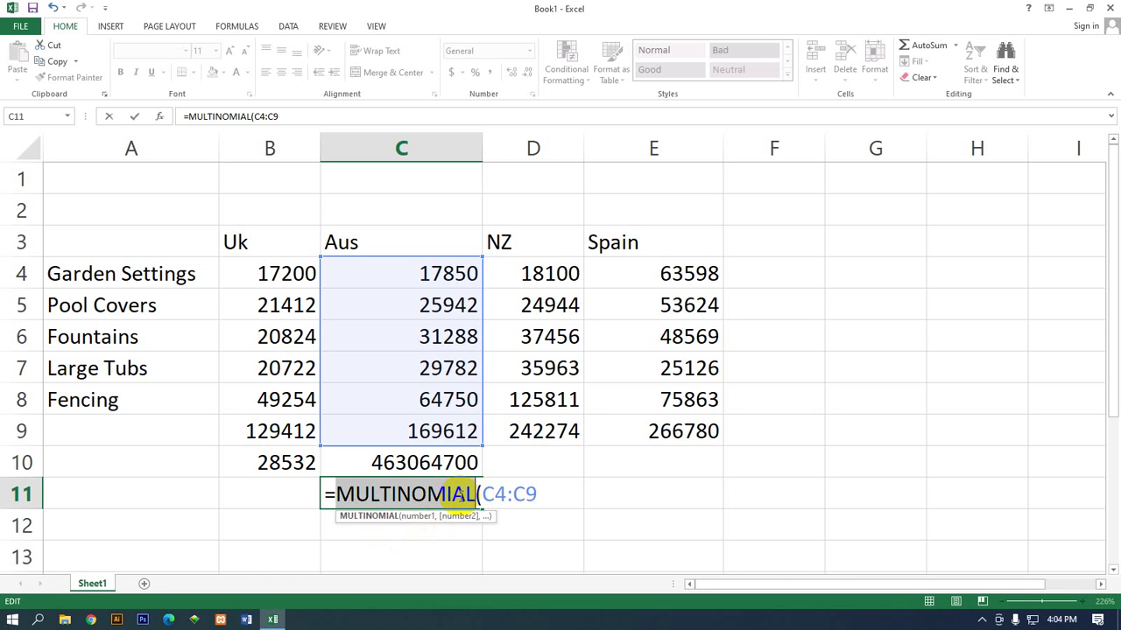
{"action": "left_click", "coordinate": [459, 496]}
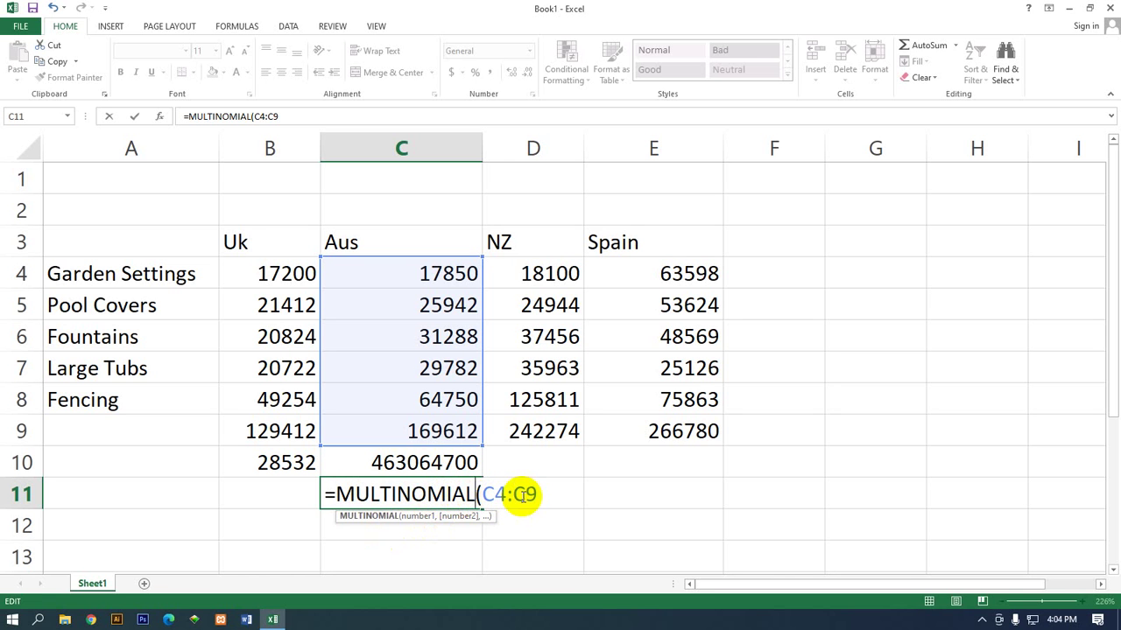
{"action": "type", "text": ")"}
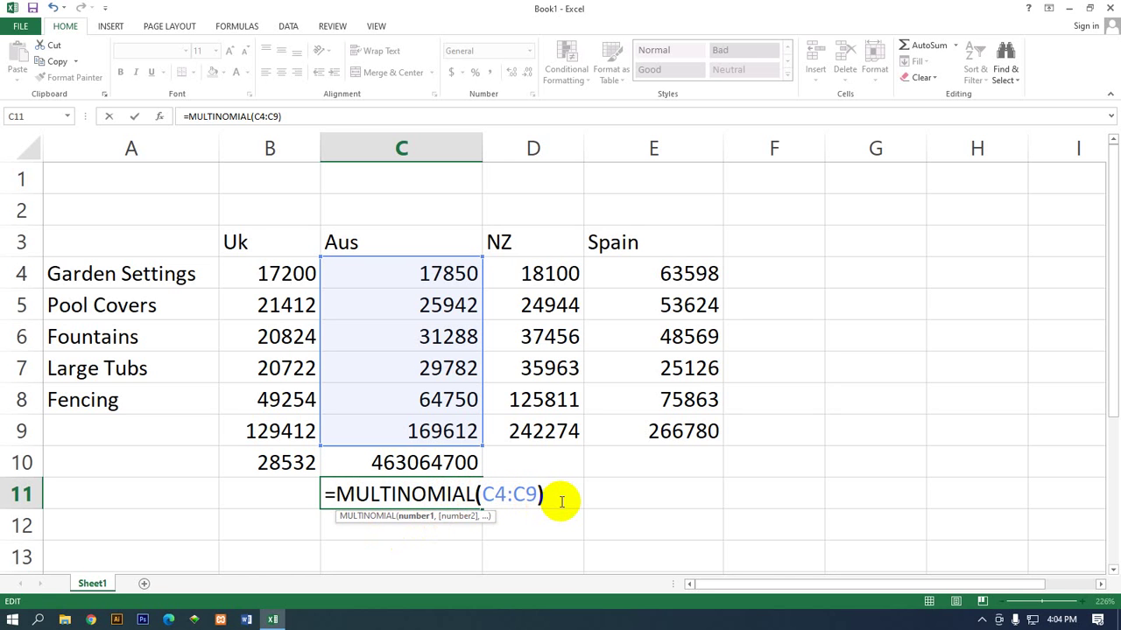
{"action": "key", "text": "Return"}
{"action": "key", "text": "Up"}
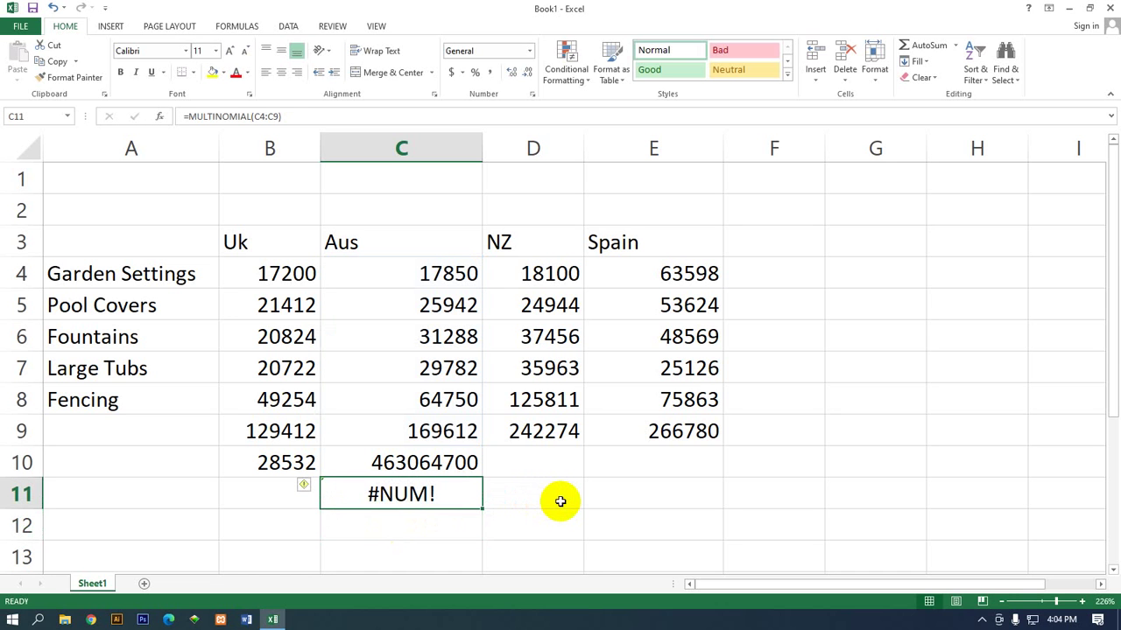
{"action": "key", "text": "Delete"}
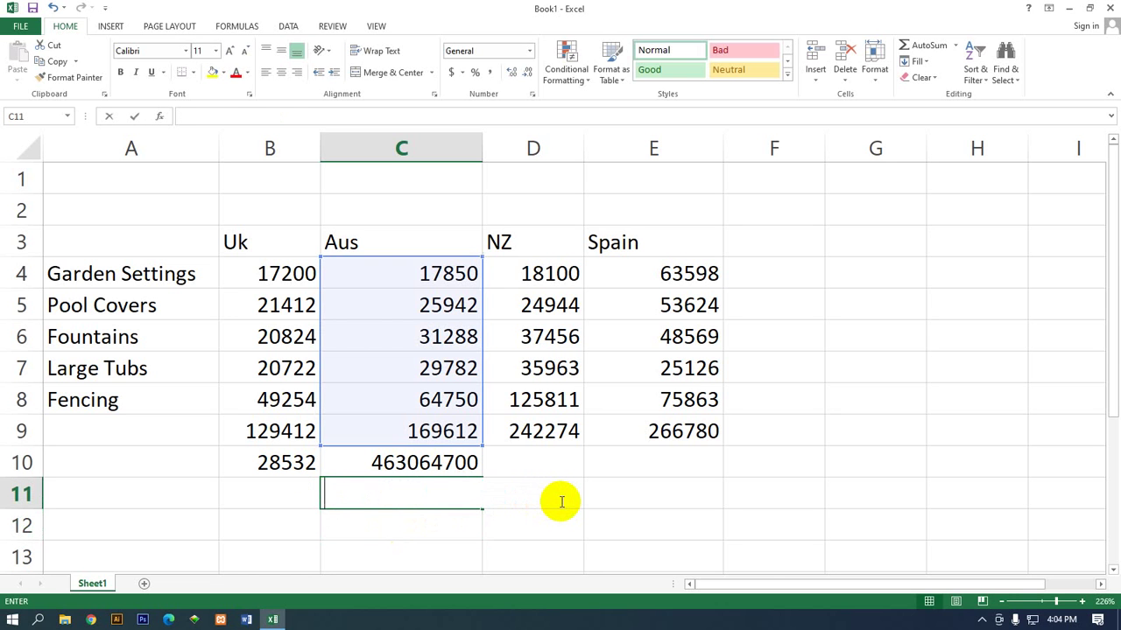
Enter =E8/2 in E10 to show 37931.5, then check the source value in E8
{"action": "left_click", "coordinate": [544, 476]}
{"action": "left_click", "coordinate": [543, 488]}
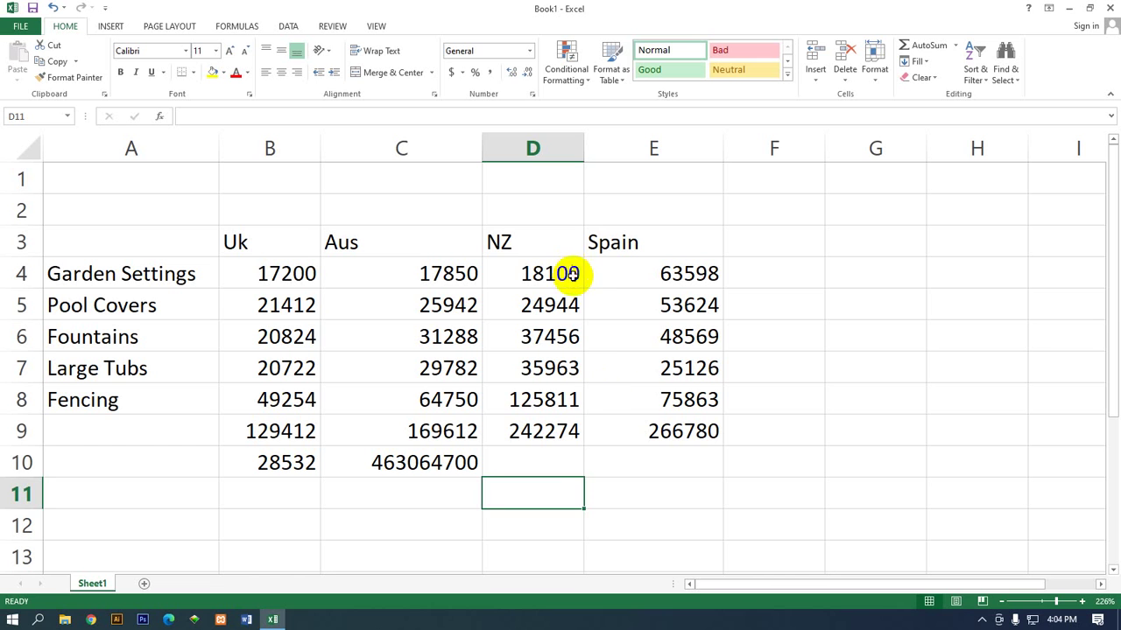
{"action": "left_click", "coordinate": [550, 464]}
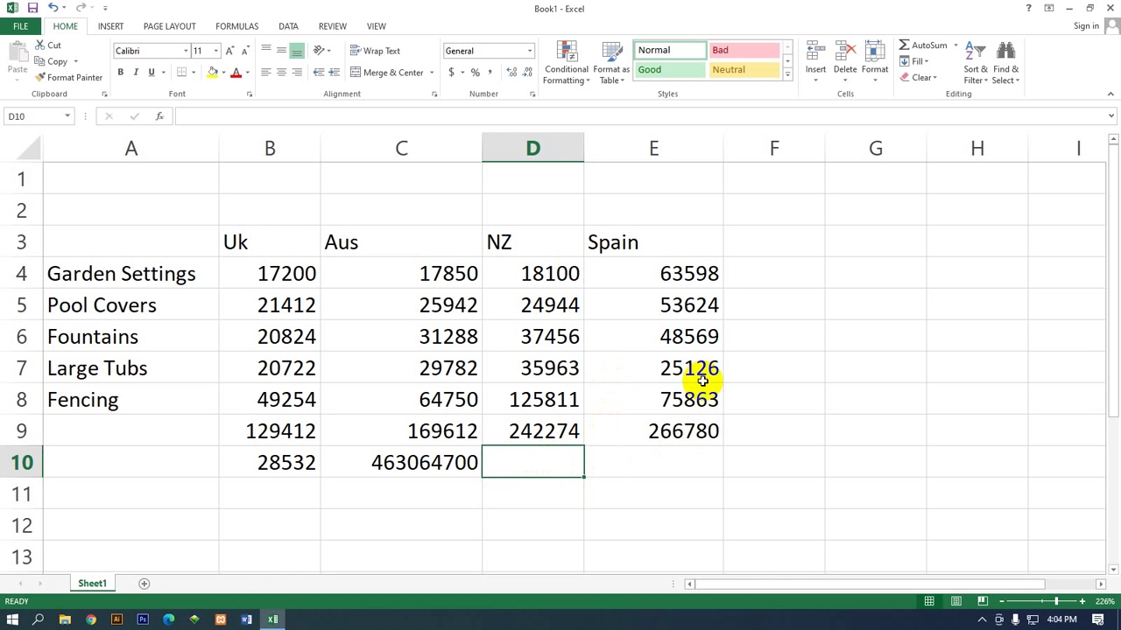
{"action": "left_click", "coordinate": [677, 466]}
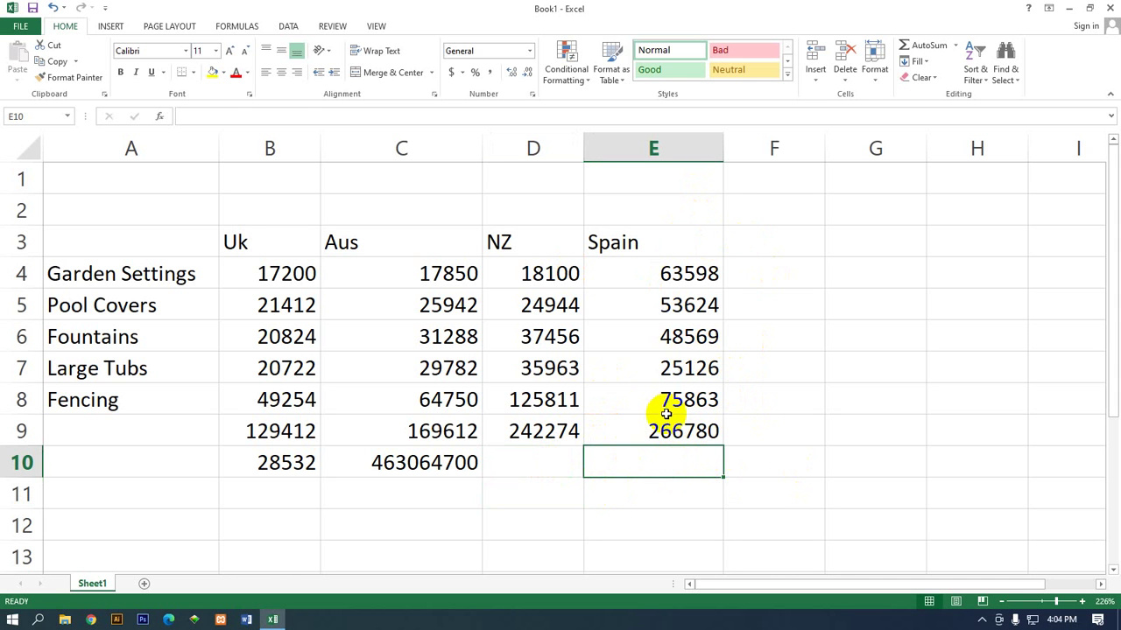
{"action": "type", "text": "="}
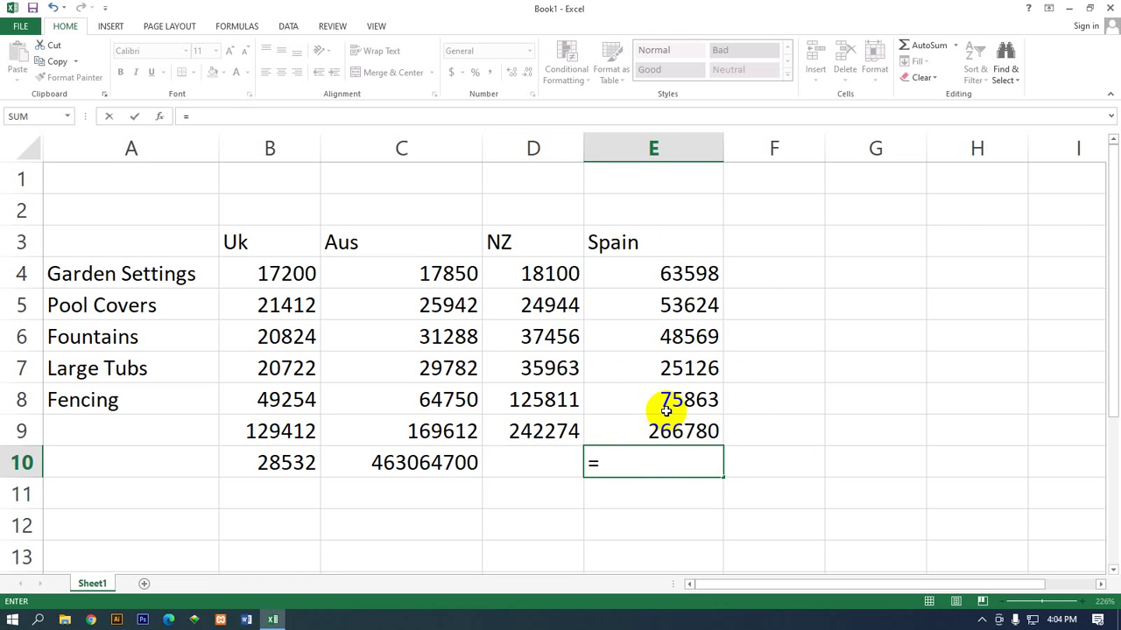
{"action": "type", "text": "E8"}
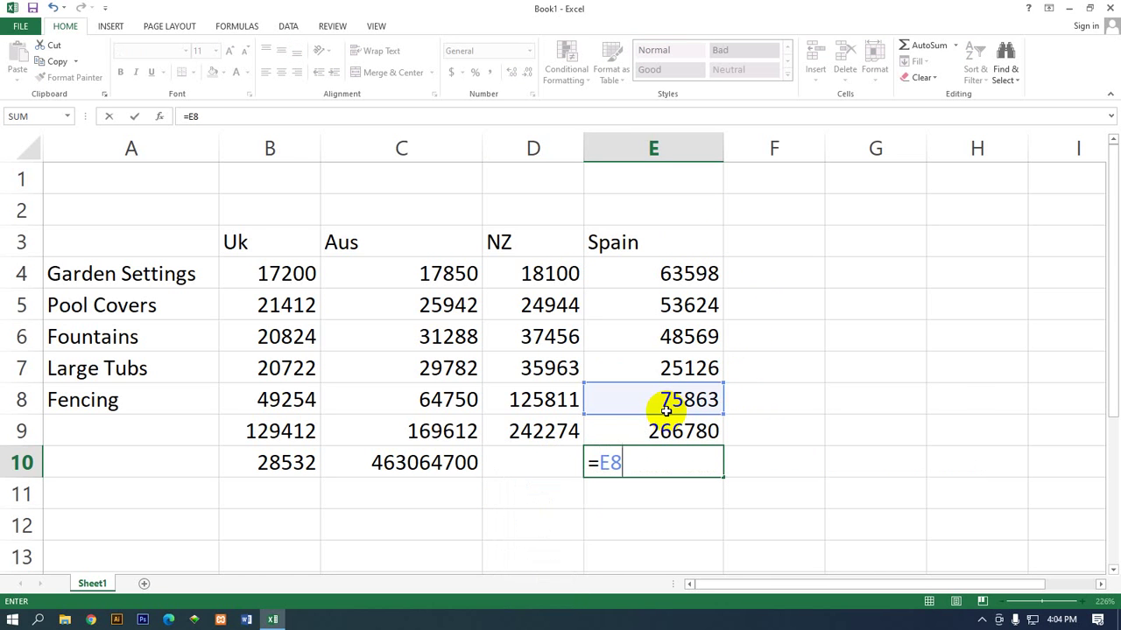
{"action": "type", "text": "/"}
{"action": "type", "text": "2"}
{"action": "key", "text": "Return"}
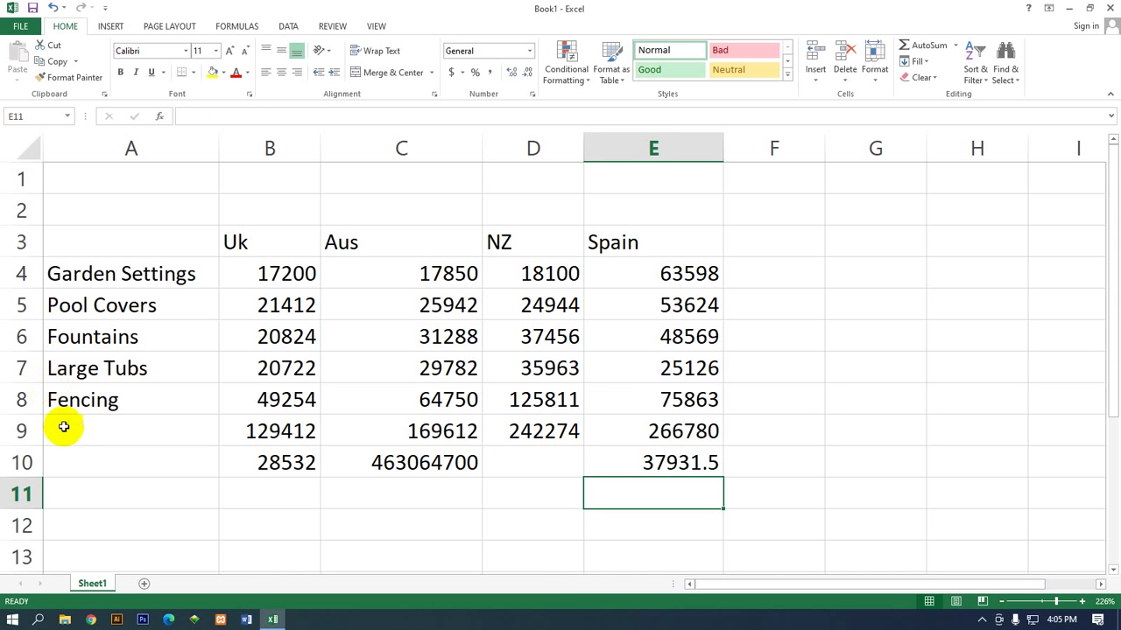
{"action": "left_click", "coordinate": [647, 404]}
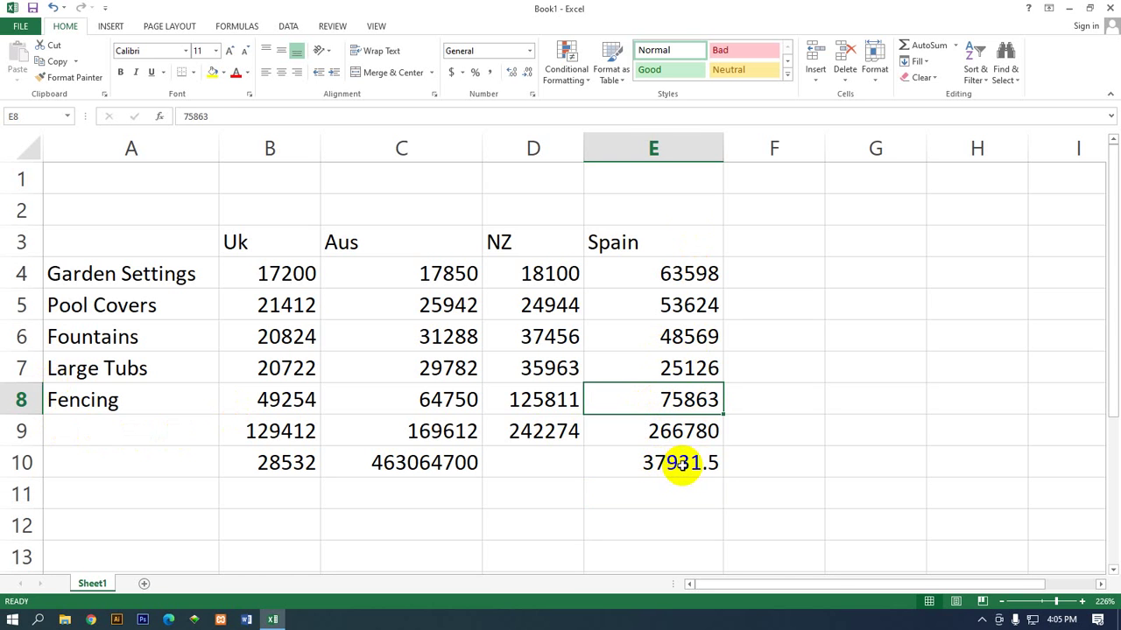
Review E10's formula, then zoom the sheet back to 100% to show the whole table
{"action": "left_click", "coordinate": [672, 464]}
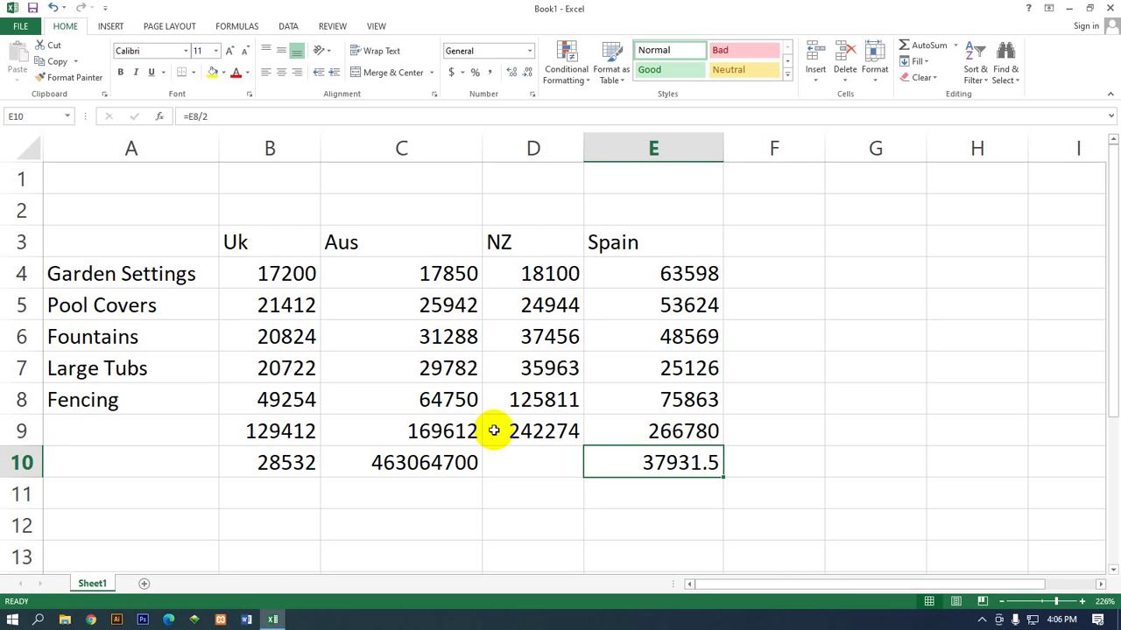
{"action": "scroll", "coordinate": [465, 355], "scroll_direction": "down", "scroll_amount": 4}
{"action": "scroll", "coordinate": [443, 371], "scroll_direction": "up", "scroll_amount": 3}
{"action": "scroll", "coordinate": [450, 391], "scroll_direction": "down", "scroll_amount": 1}
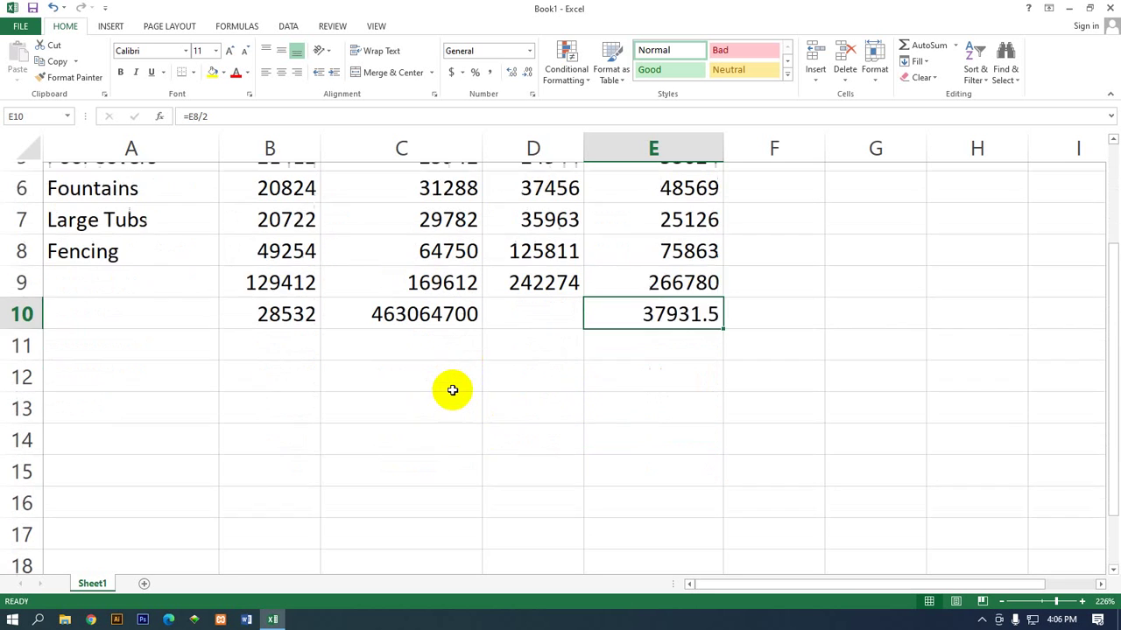
{"action": "scroll", "coordinate": [452, 390], "scroll_direction": "down", "scroll_amount": 1}
{"action": "left_click", "coordinate": [1041, 601]}
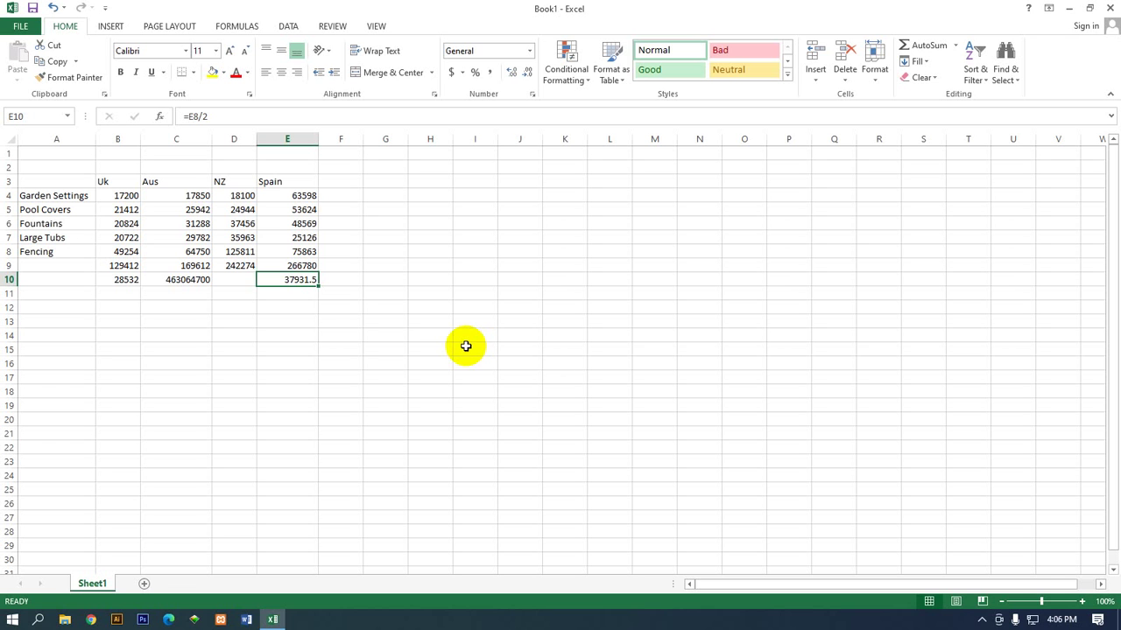
Type 'Normal Series' in A12 and 'Jan' in A13, then reselect A13
{"action": "left_click", "coordinate": [70, 309]}
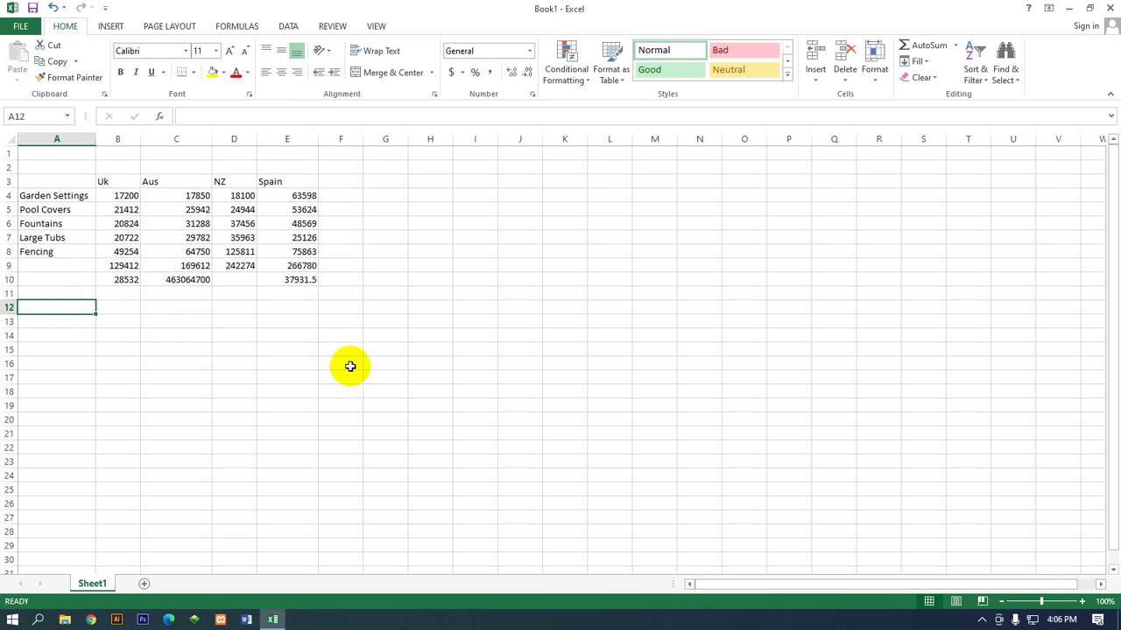
{"action": "type", "text": "N"}
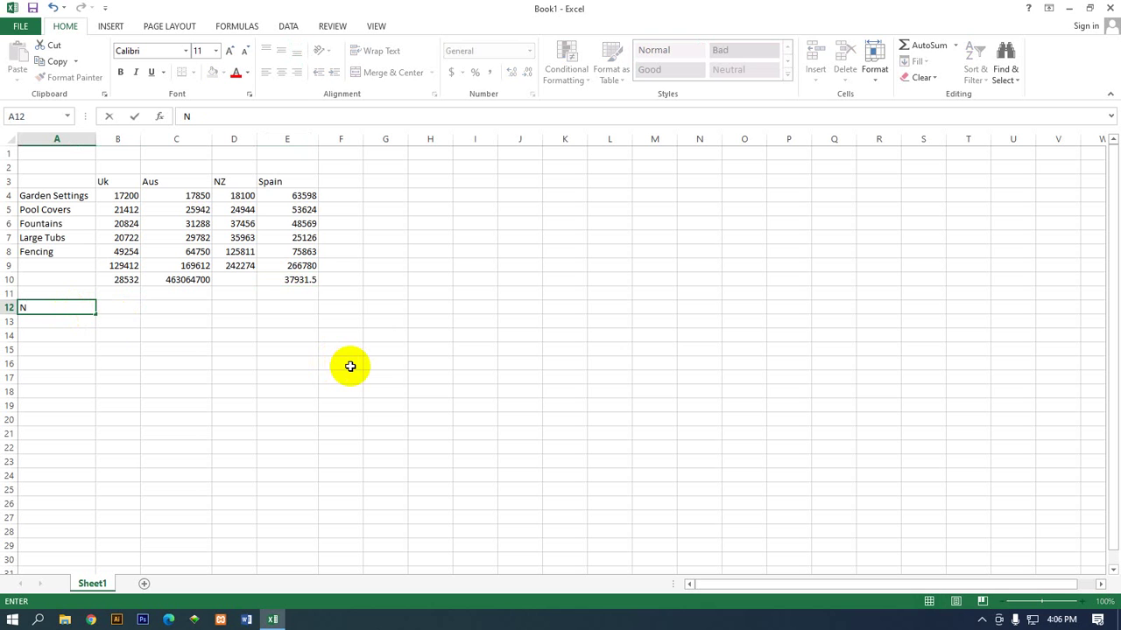
{"action": "type", "text": "ormal Se"}
{"action": "type", "text": "ries"}
{"action": "key", "text": "Return"}
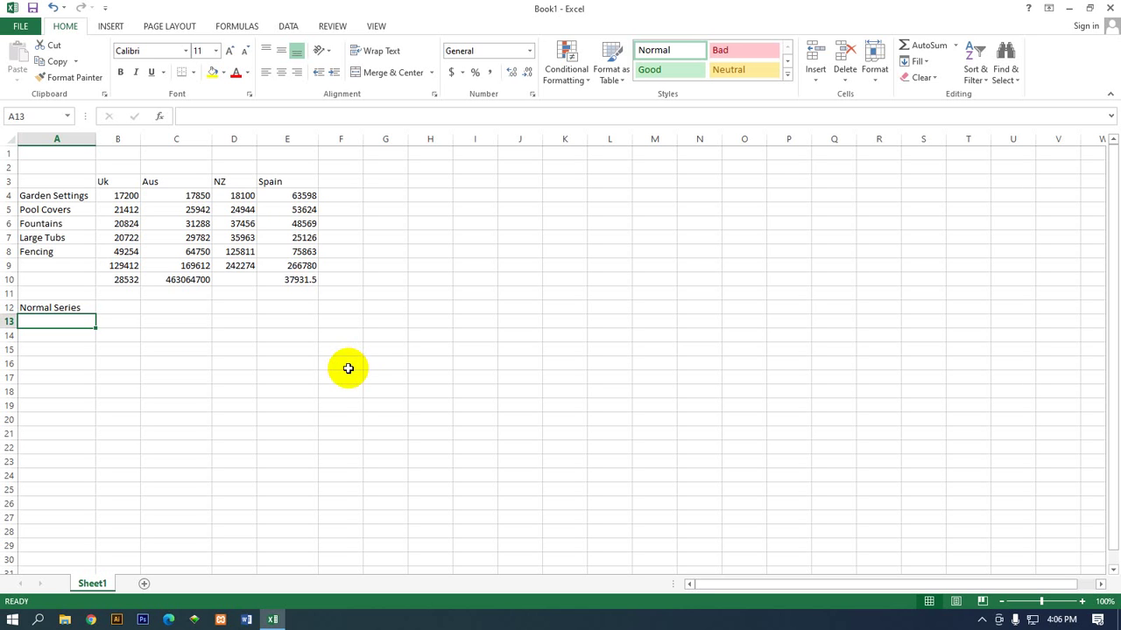
{"action": "type", "text": "J"}
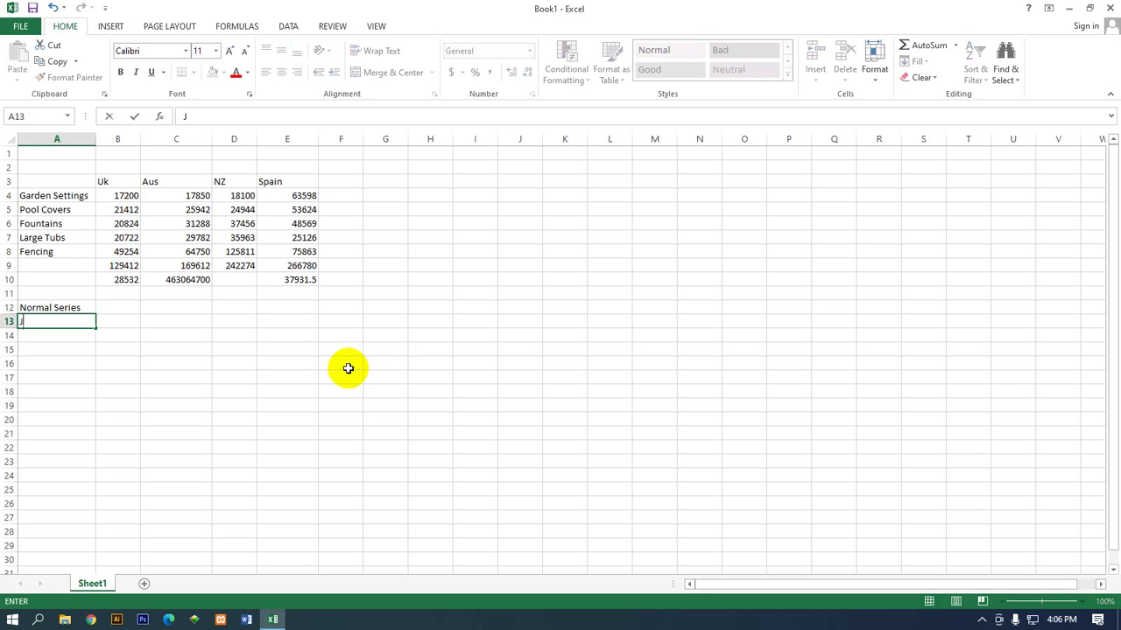
{"action": "type", "text": "an"}
{"action": "left_click", "coordinate": [127, 324]}
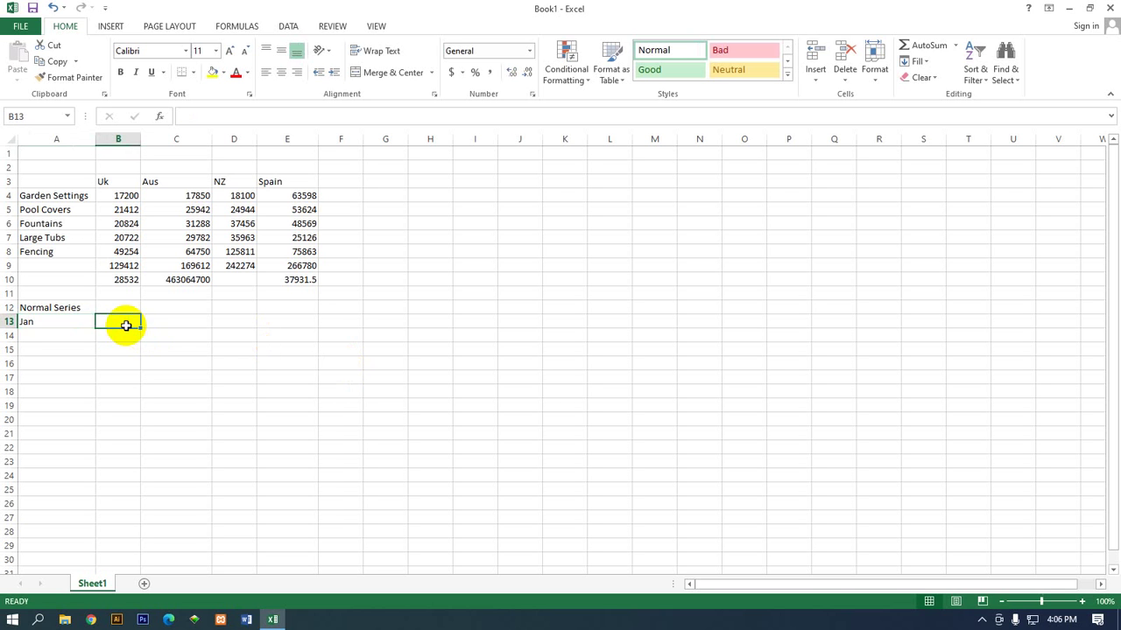
{"action": "left_click", "coordinate": [80, 325]}
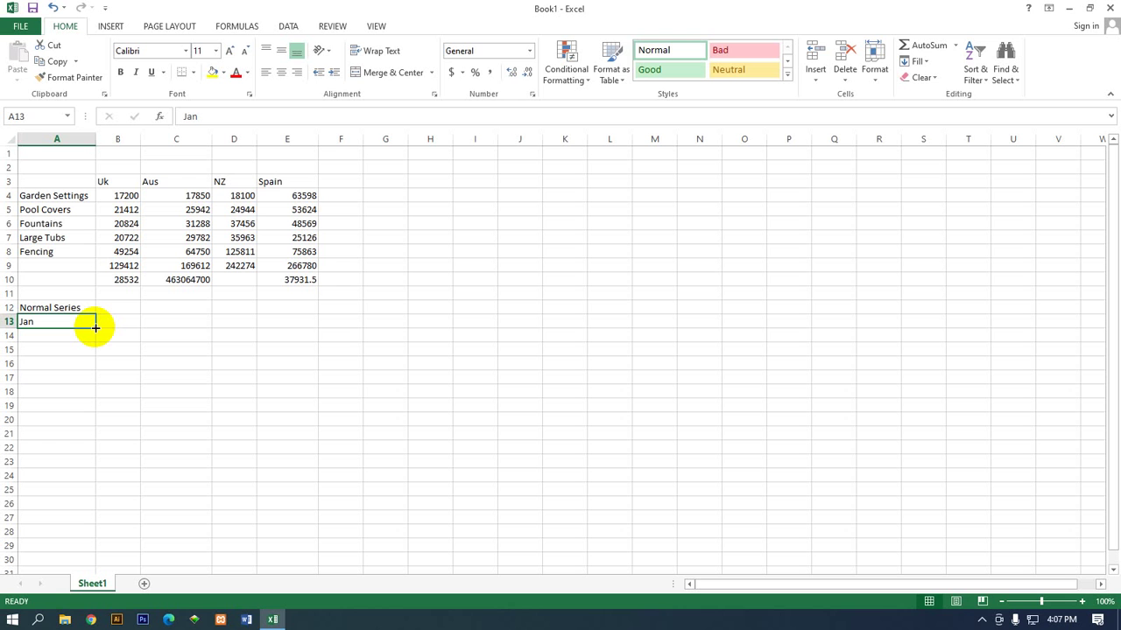
Fill Jan across row 13 through column F as months, then undo the fill
{"action": "left_click_drag", "start_coordinate": [95, 326], "coordinate": [159, 329]}
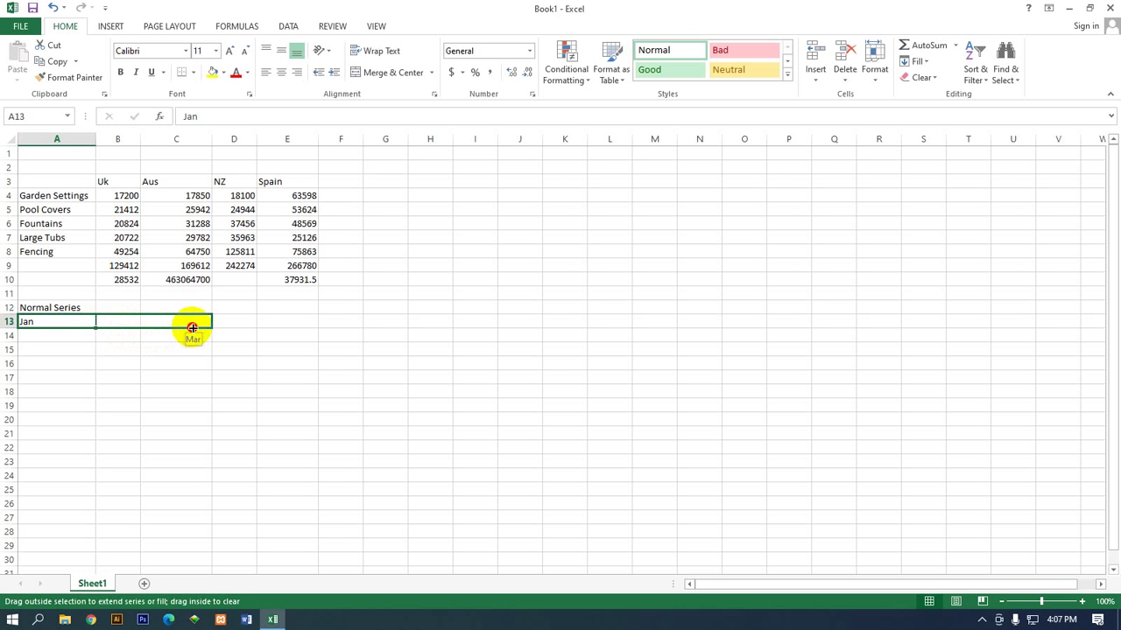
{"action": "left_click_drag", "start_coordinate": [160, 330], "coordinate": [351, 327]}
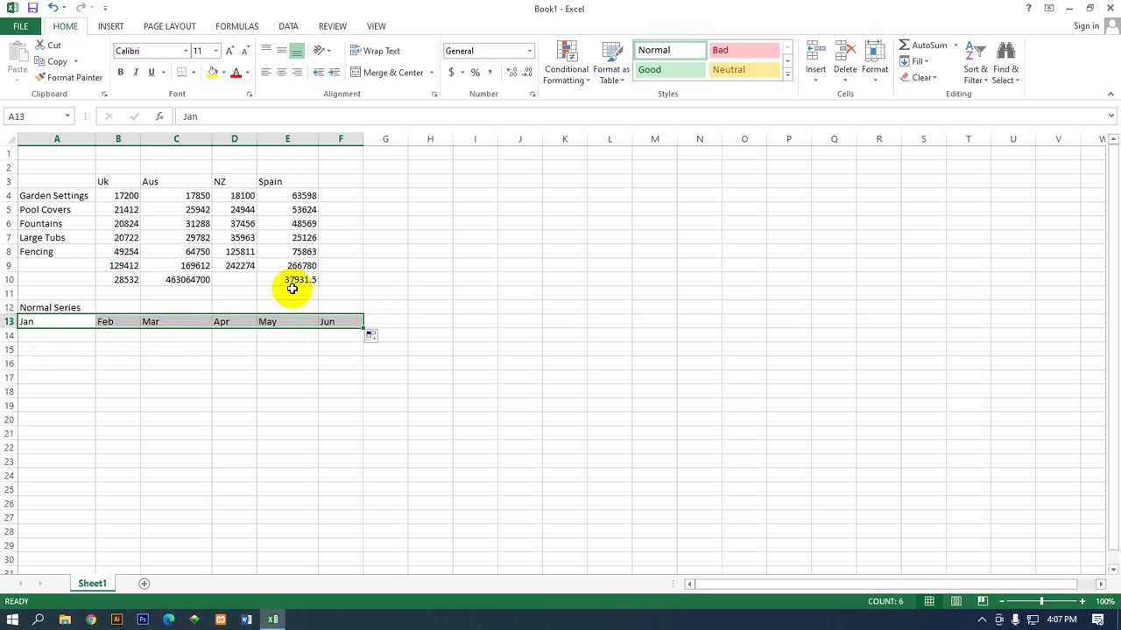
{"action": "left_click", "coordinate": [53, 7]}
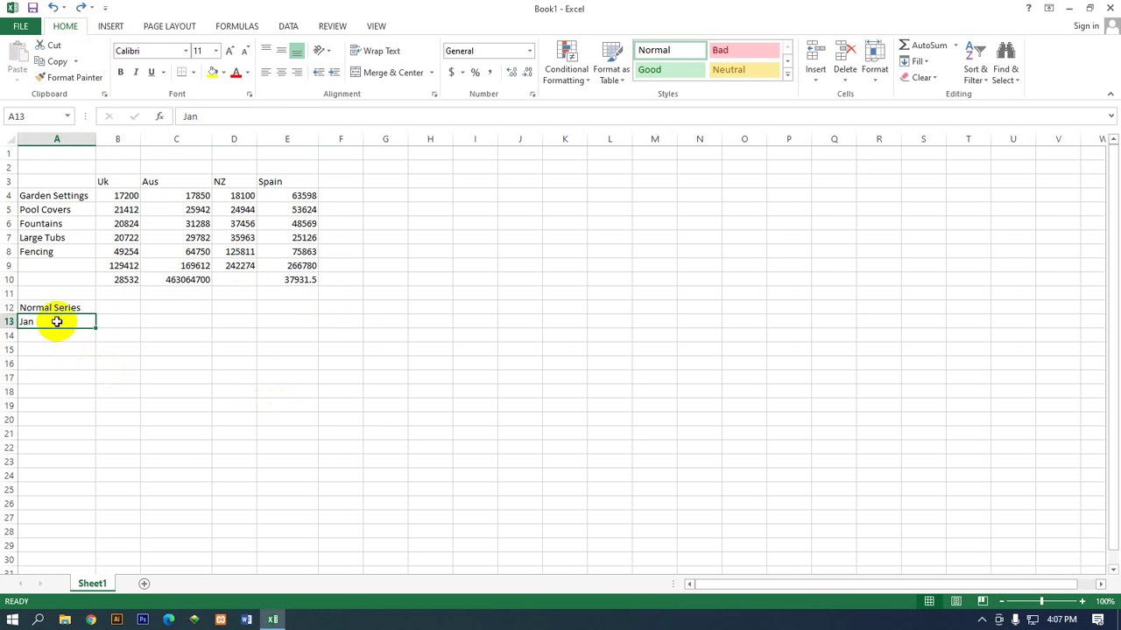
{"action": "left_click", "coordinate": [55, 348]}
{"action": "left_click", "coordinate": [59, 324]}
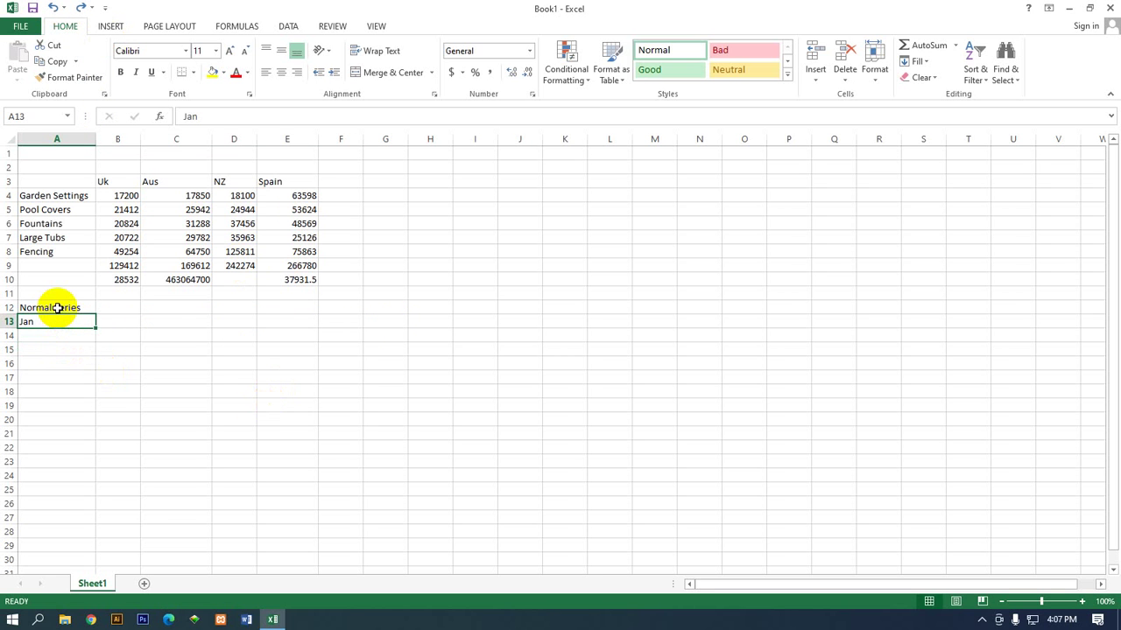
{"action": "left_click", "coordinate": [57, 307]}
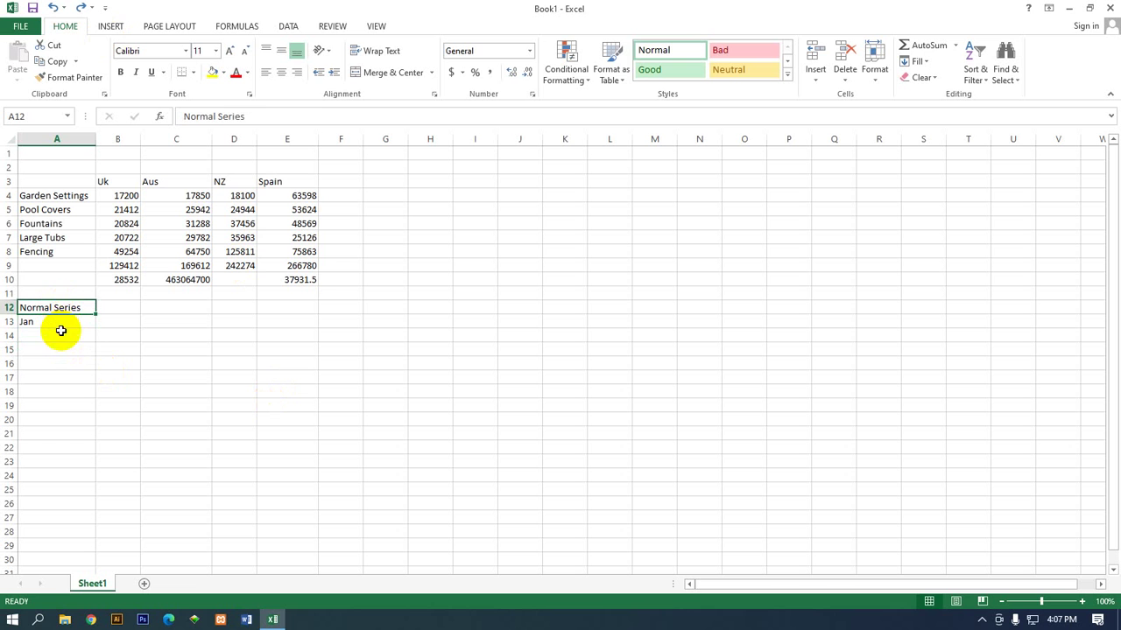
{"action": "left_click", "coordinate": [63, 326]}
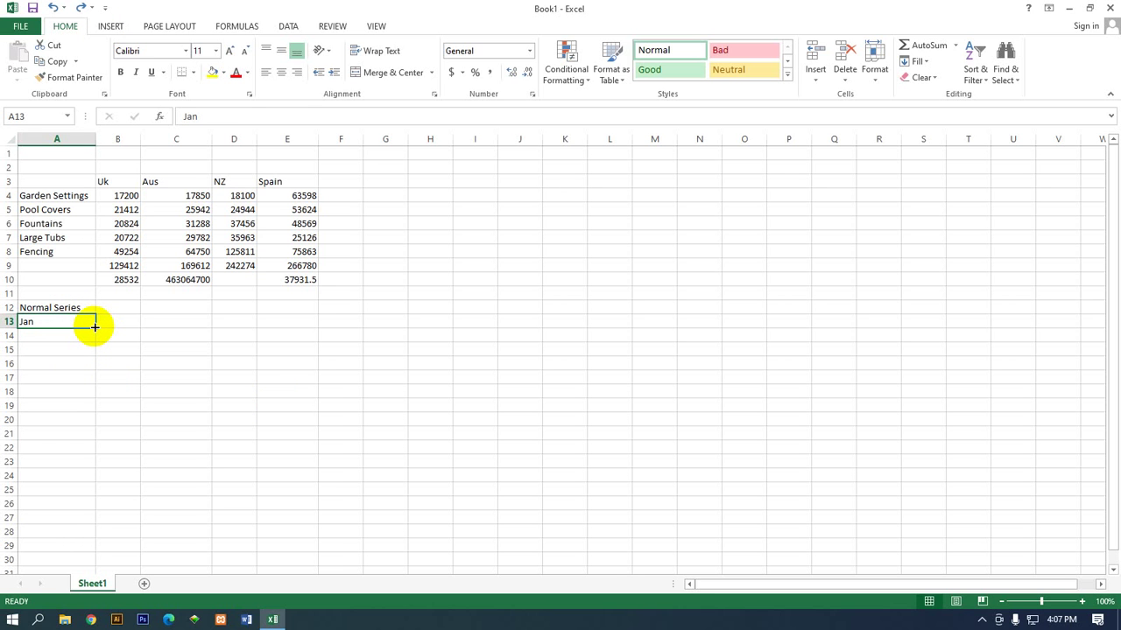
Fill Jan down column A to Jul, undo it, and type January into A14
{"action": "left_click_drag", "start_coordinate": [94, 326], "coordinate": [103, 417]}
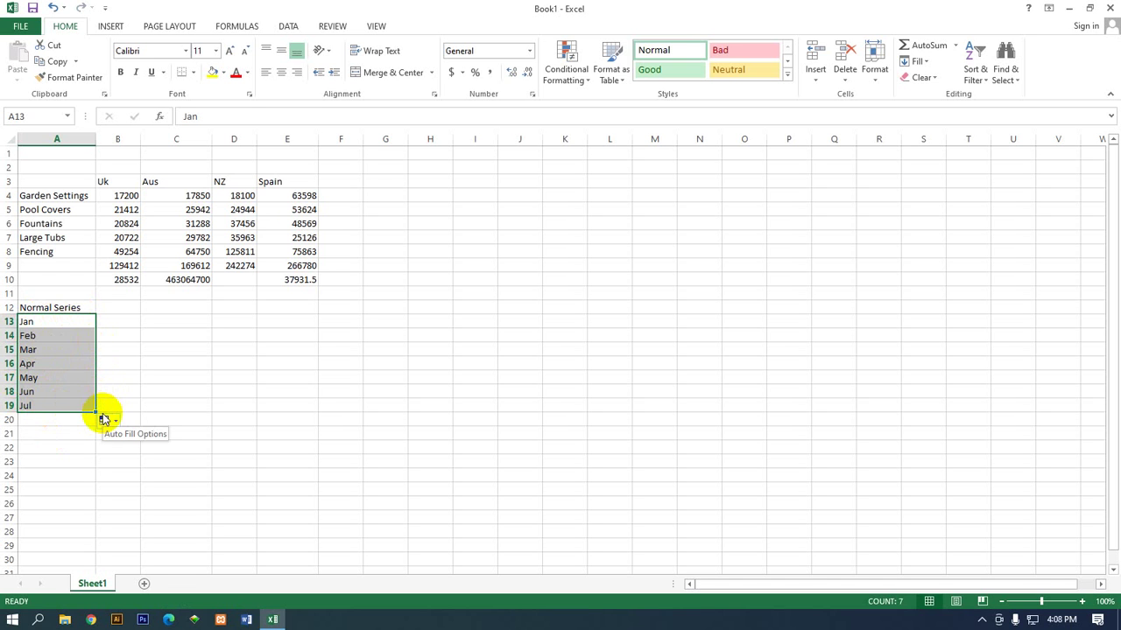
{"action": "key", "text": "ctrl+z"}
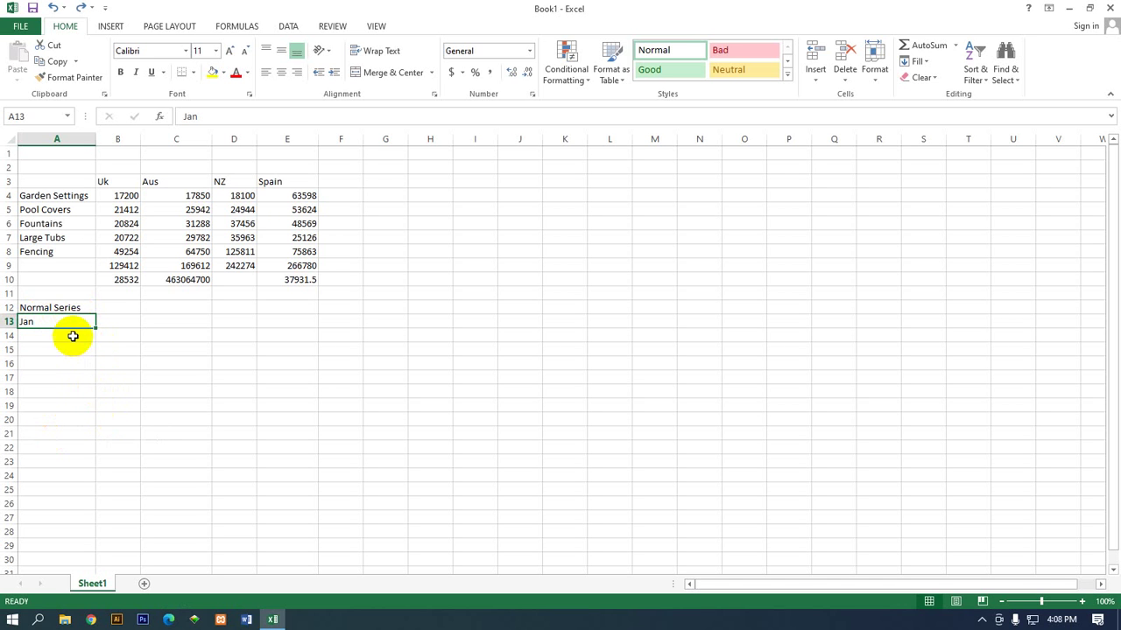
{"action": "left_click", "coordinate": [73, 336]}
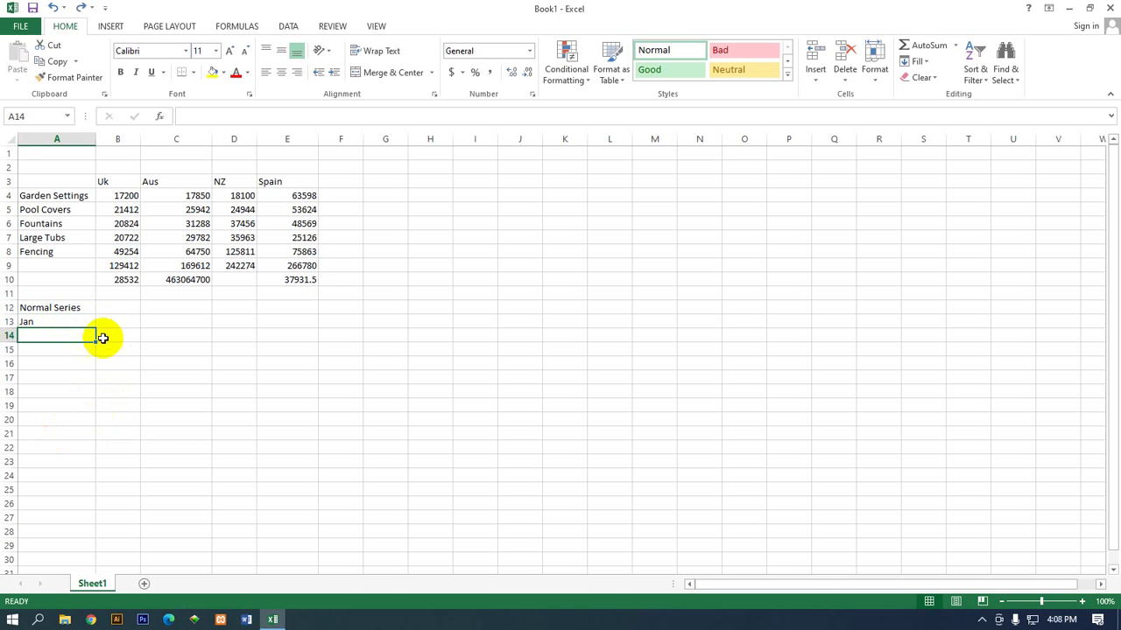
{"action": "type", "text": "Jan"}
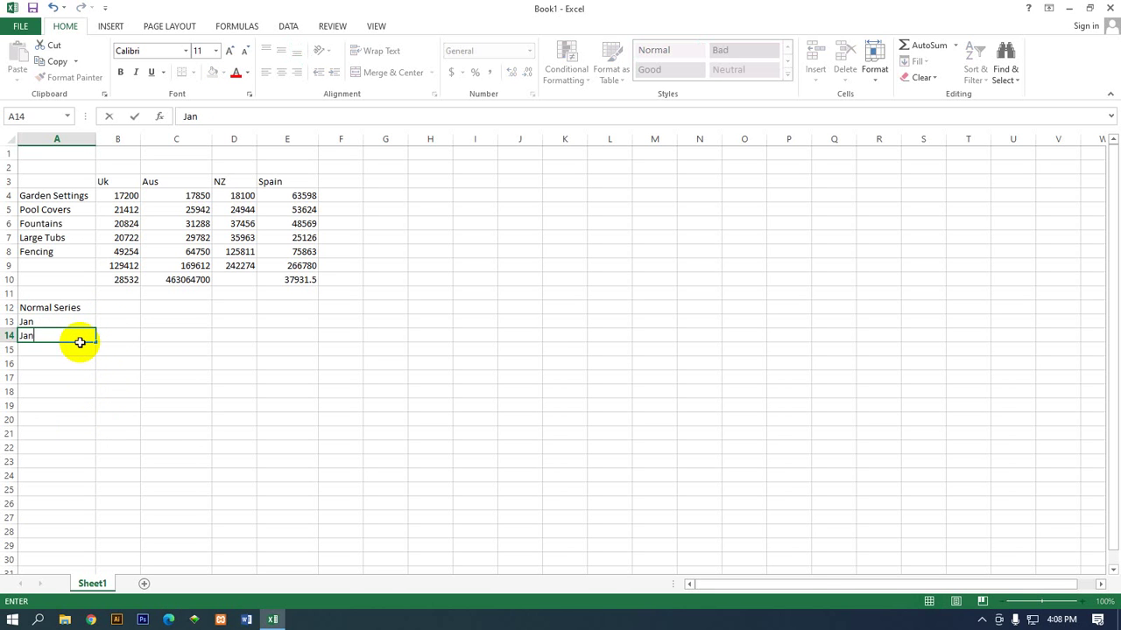
{"action": "type", "text": "uary"}
Commit January in A14, then enter Mon in A15 and Quarter in A16
{"action": "left_click", "coordinate": [105, 338]}
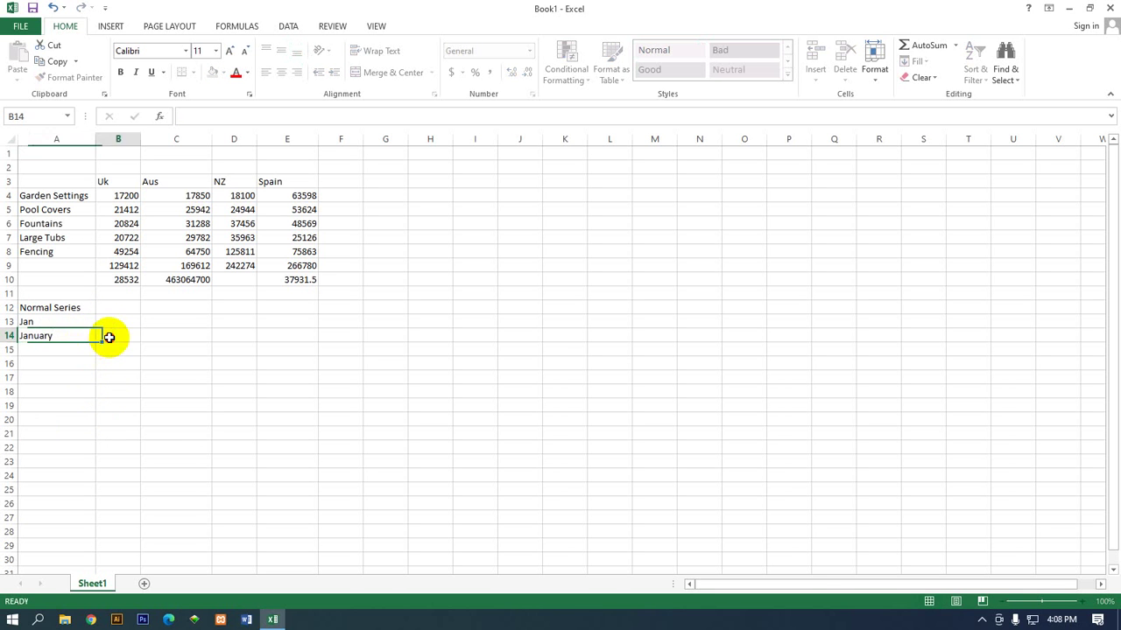
{"action": "left_click", "coordinate": [83, 336]}
{"action": "left_click", "coordinate": [74, 359]}
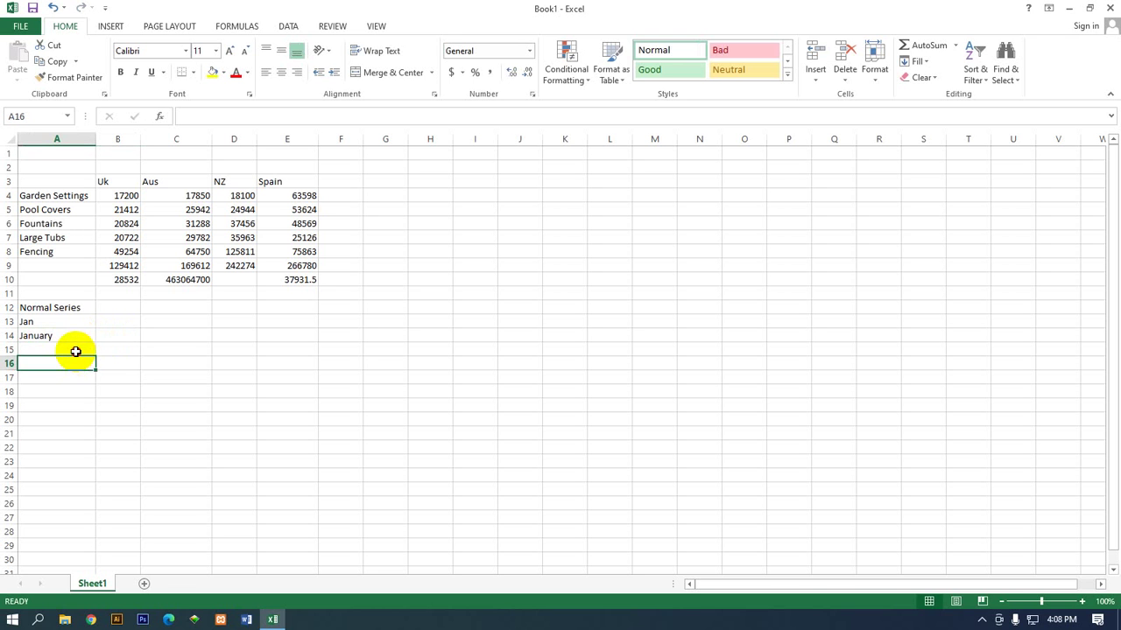
{"action": "left_click", "coordinate": [75, 351]}
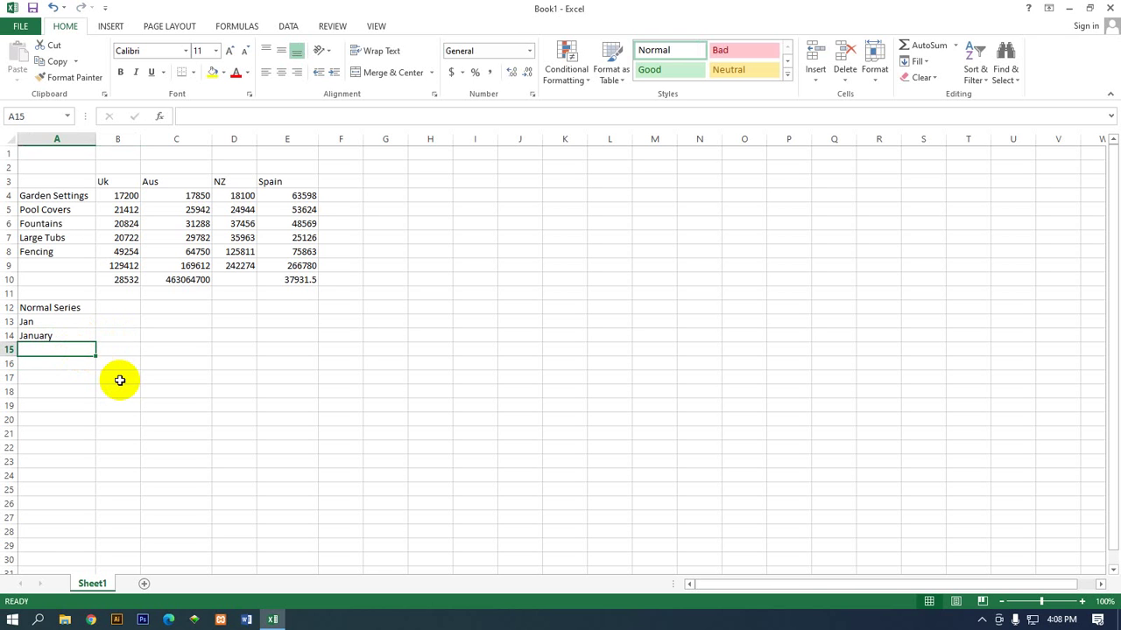
{"action": "type", "text": "M"}
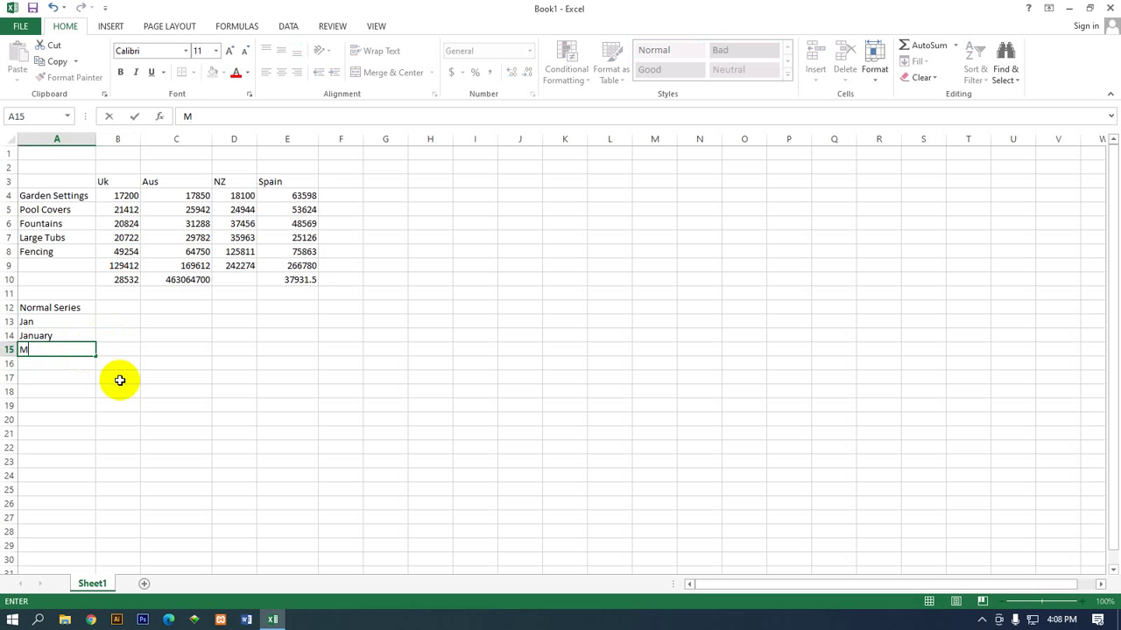
{"action": "type", "text": "on"}
{"action": "key", "text": "Return"}
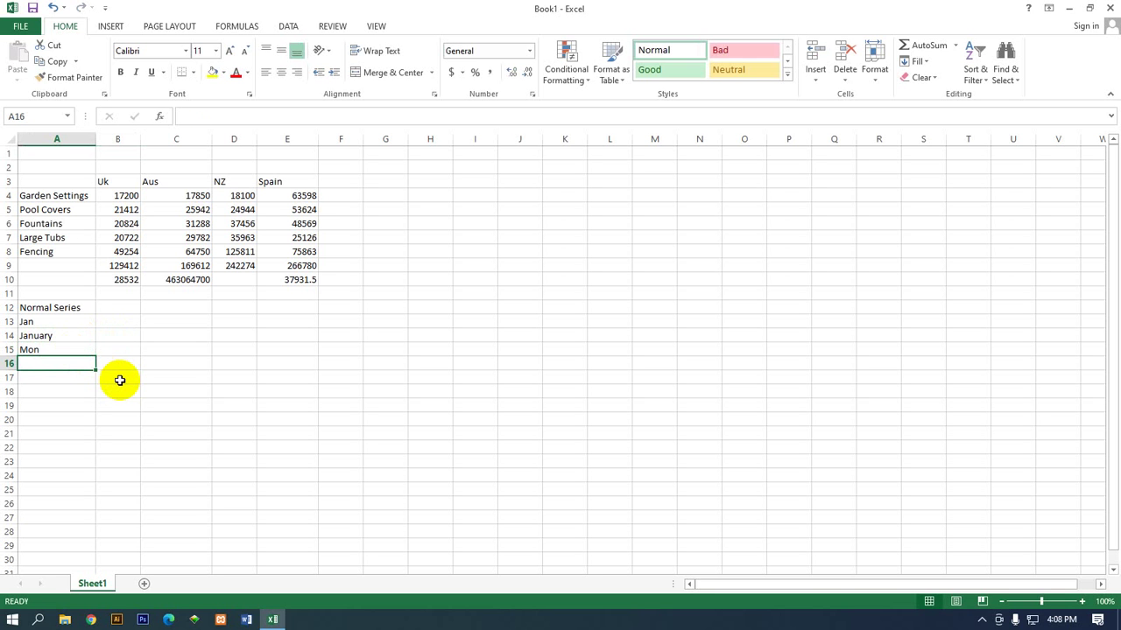
{"action": "type", "text": "Quar"}
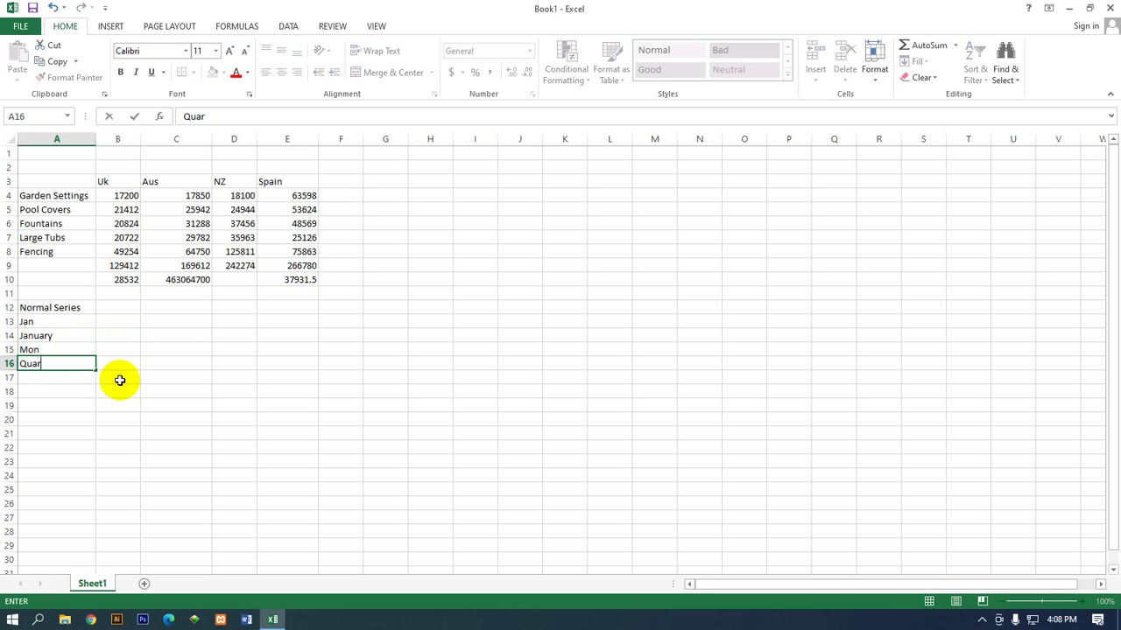
{"action": "type", "text": "ter"}
{"action": "key", "text": "Return"}
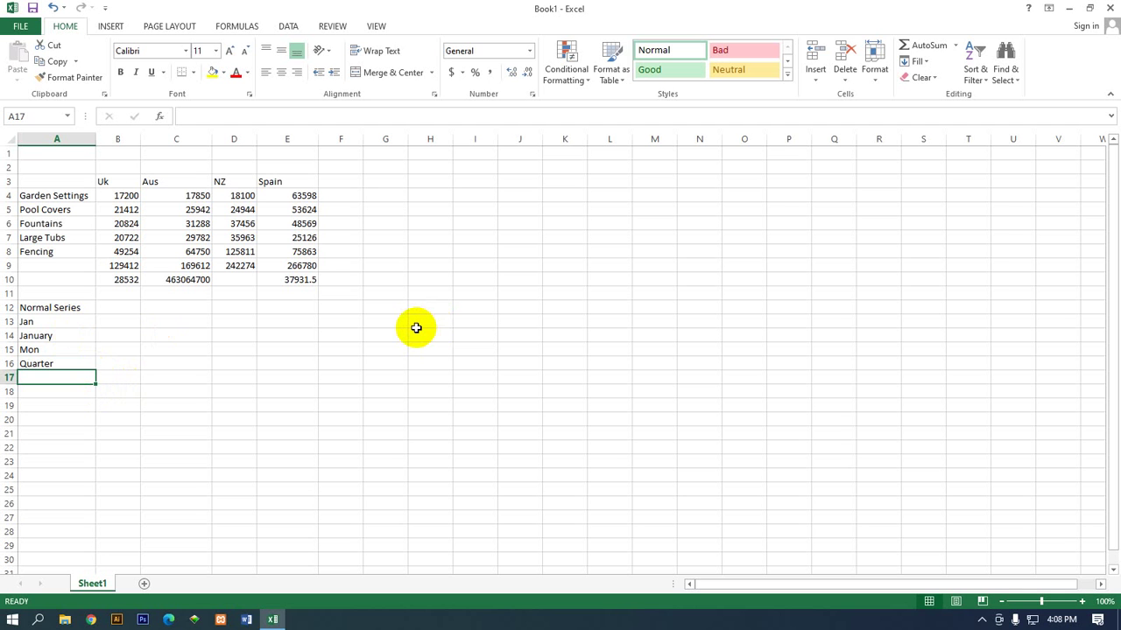
Enlarge the view, change A16 to 'Quarter 1' and enter 'Q1' in A17
{"action": "left_click_drag", "start_coordinate": [1041, 602], "coordinate": [1053, 604]}
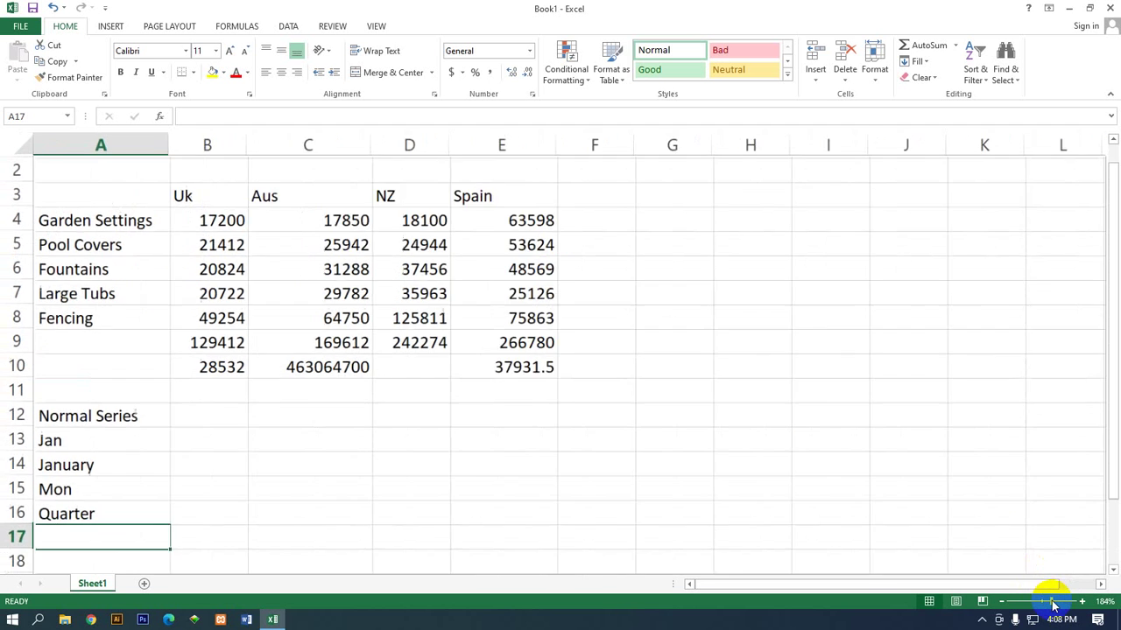
{"action": "scroll", "coordinate": [963, 480], "scroll_direction": "down", "scroll_amount": 2}
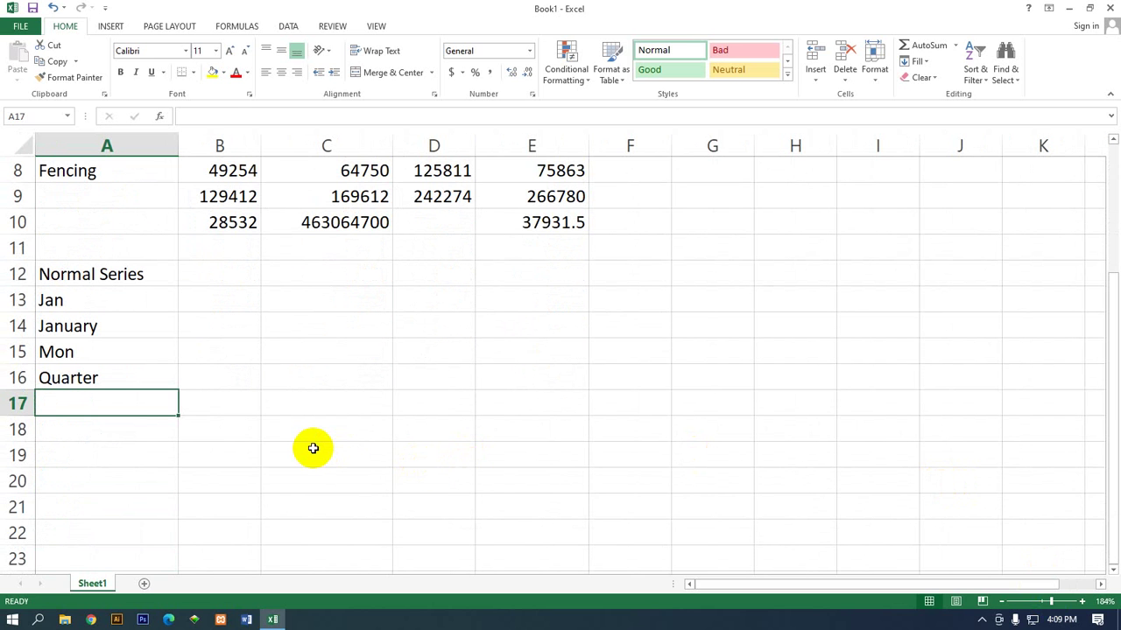
{"action": "left_click", "coordinate": [150, 380]}
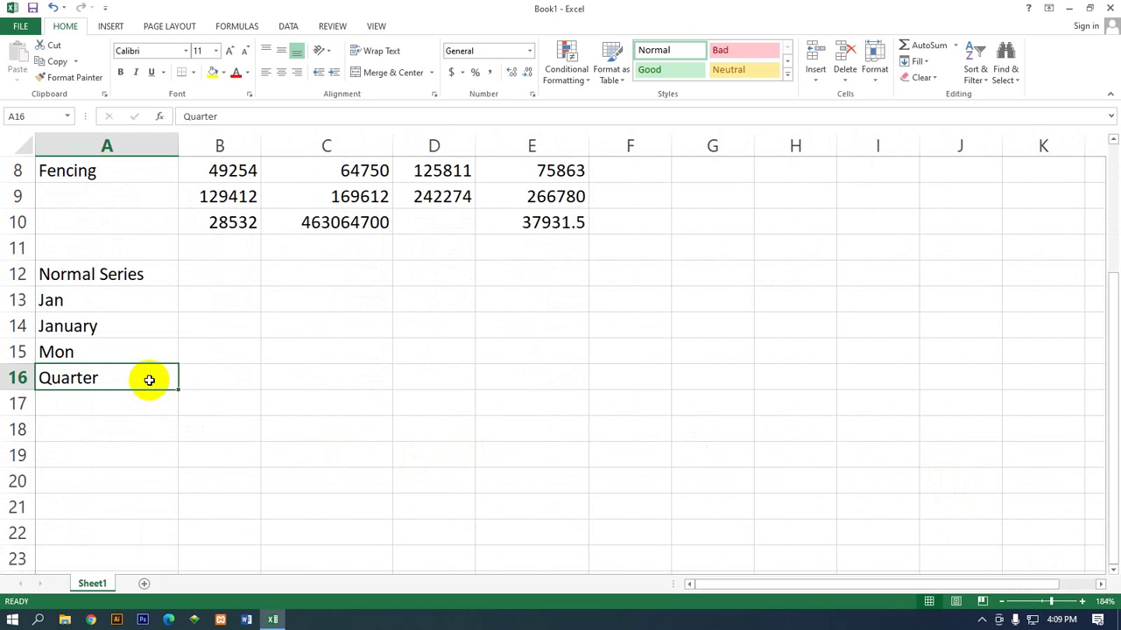
{"action": "double_click", "coordinate": [149, 380]}
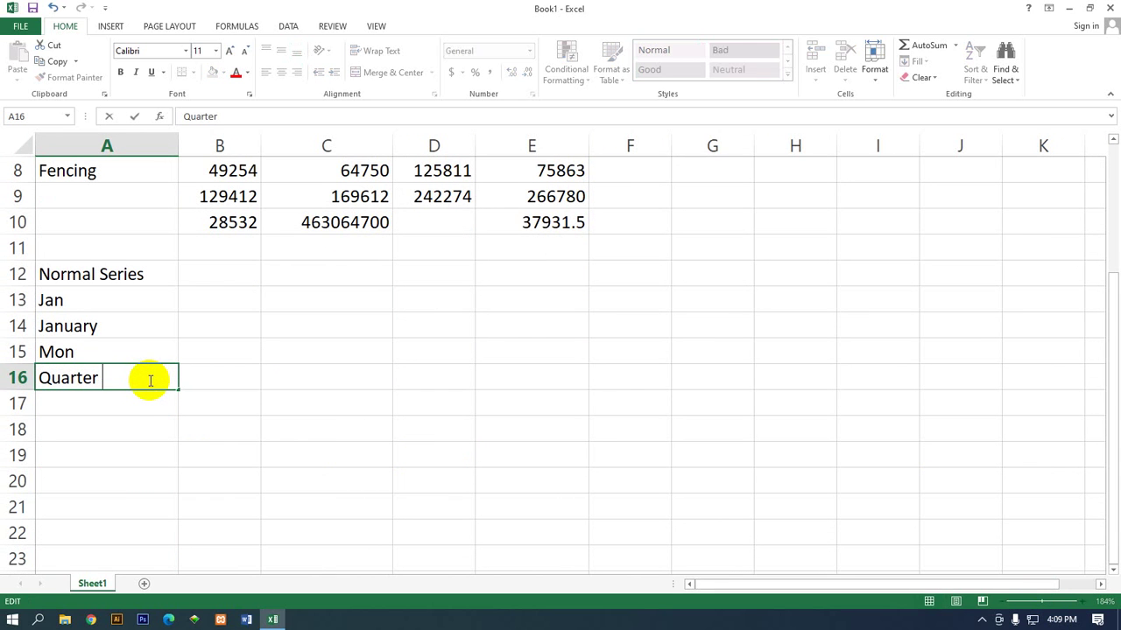
{"action": "type", "text": "1"}
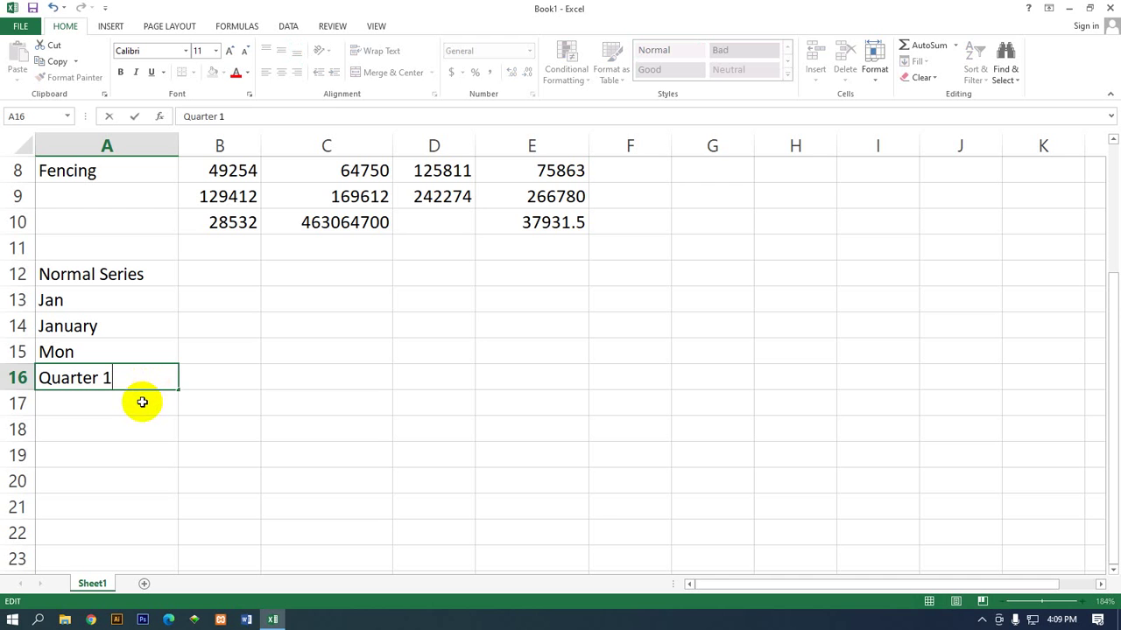
{"action": "key", "text": "Return"}
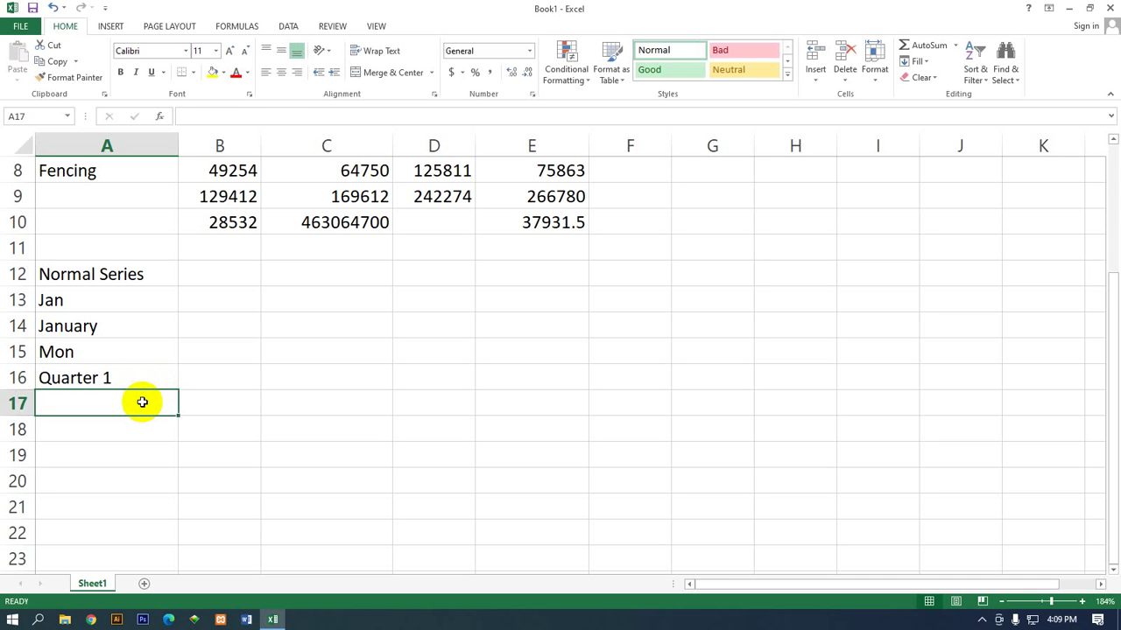
{"action": "type", "text": "Q1"}
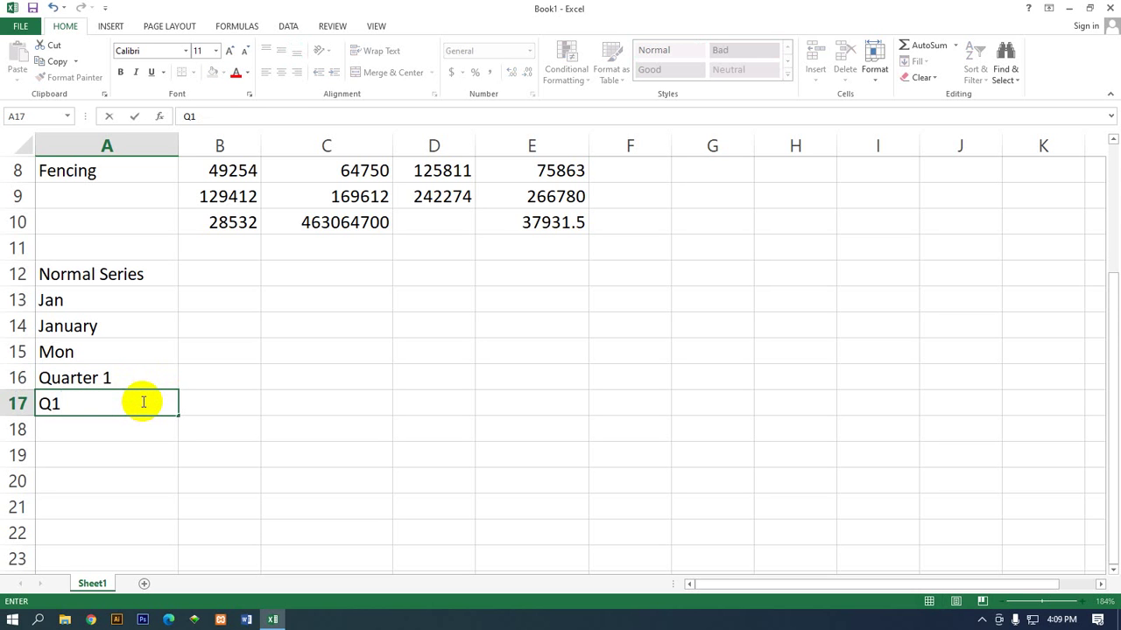
{"action": "key", "text": "Return"}
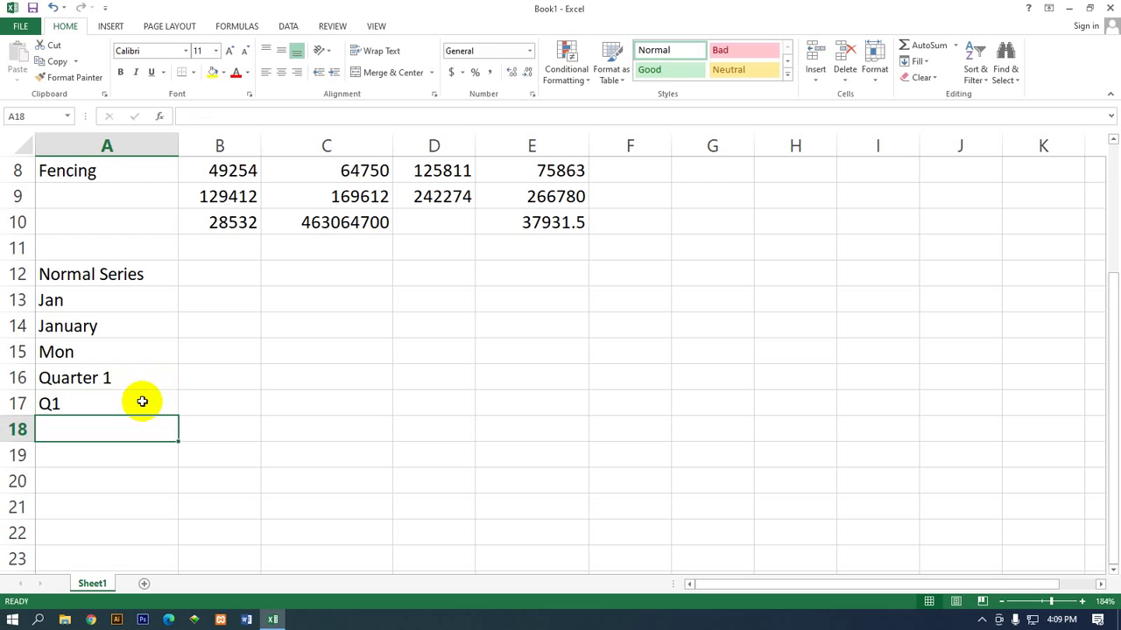
Enter '1st Day' in A18, fixing typos, and 'Series 002' in A19
{"action": "type", "text": "!st"}
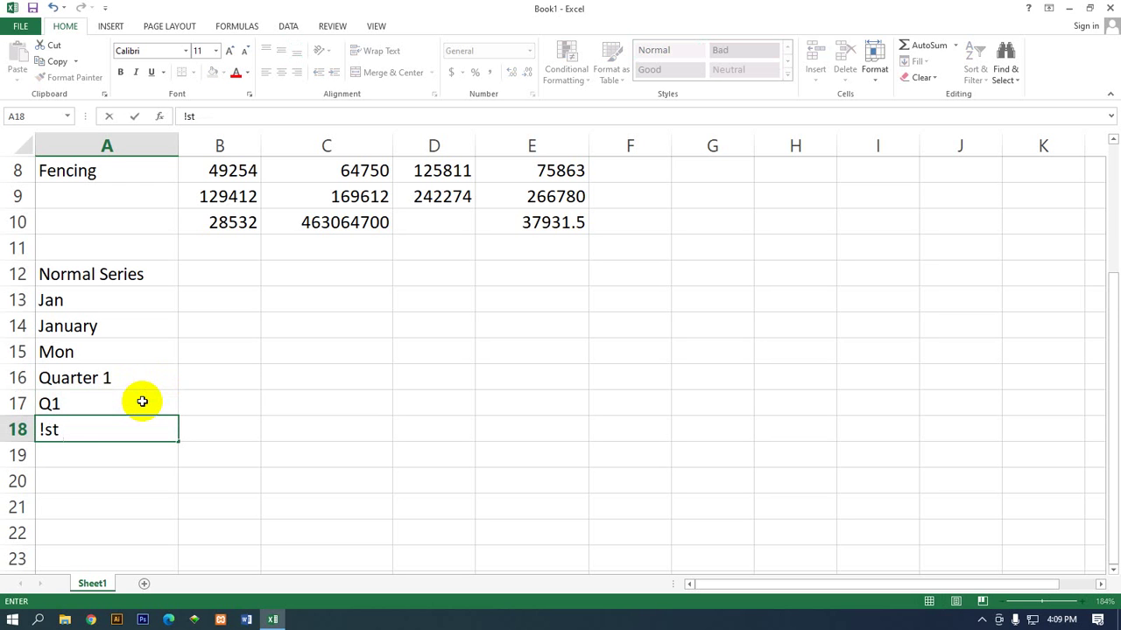
{"action": "type", "text": " Dat"}
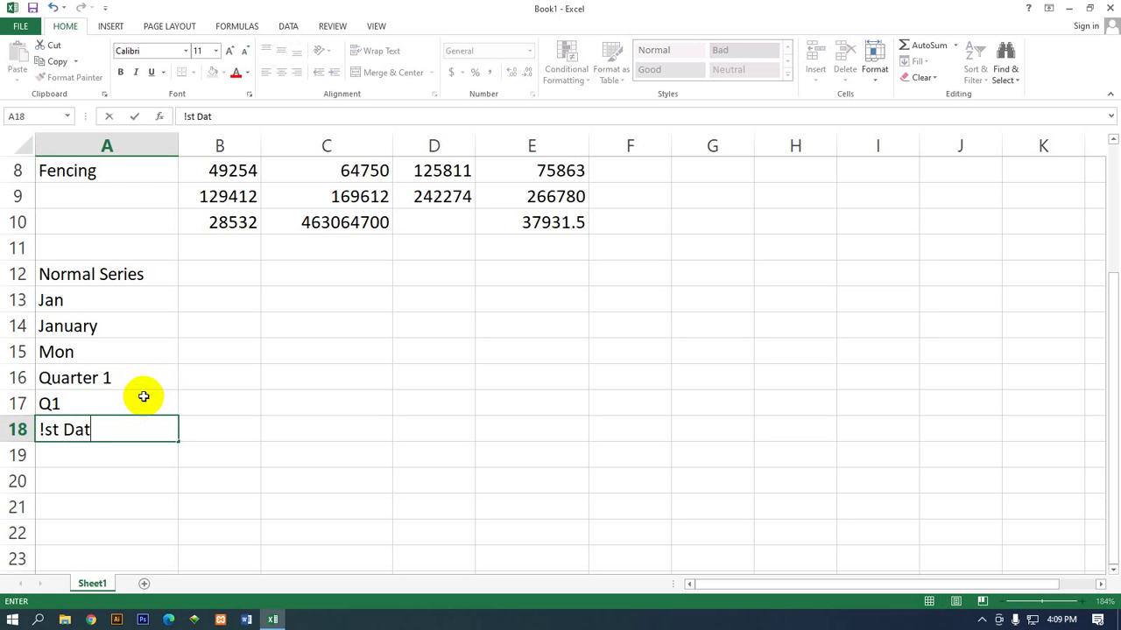
{"action": "key", "text": "BackSpace"}
{"action": "type", "text": "y"}
{"action": "key", "text": "Return"}
{"action": "double_click", "coordinate": [48, 429]}
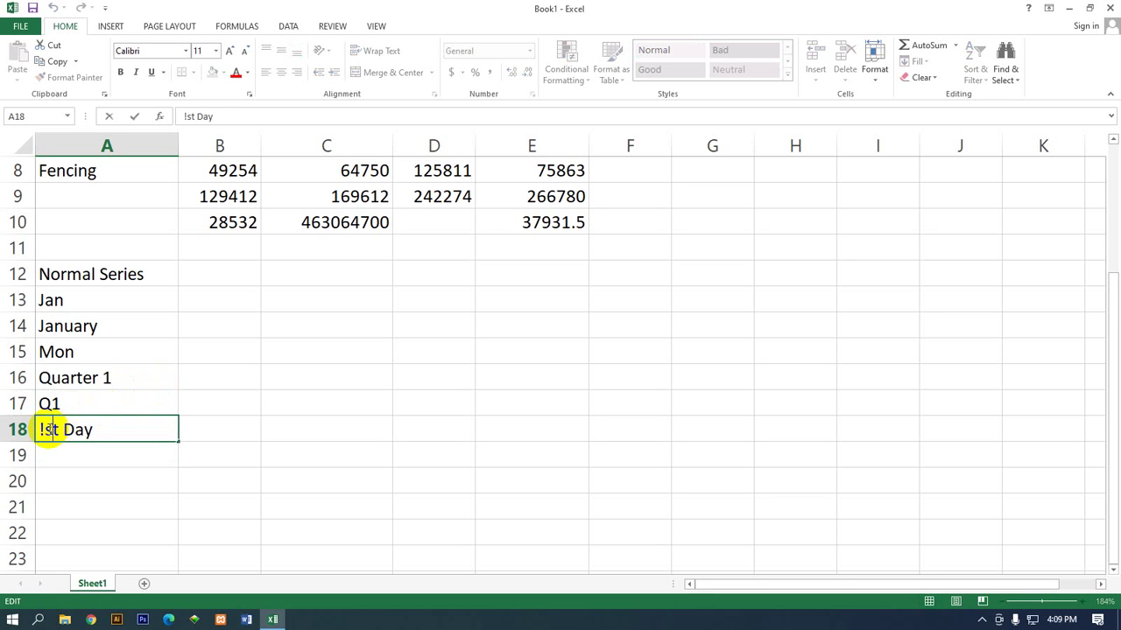
{"action": "key", "text": "BackSpace"}
{"action": "type", "text": "1"}
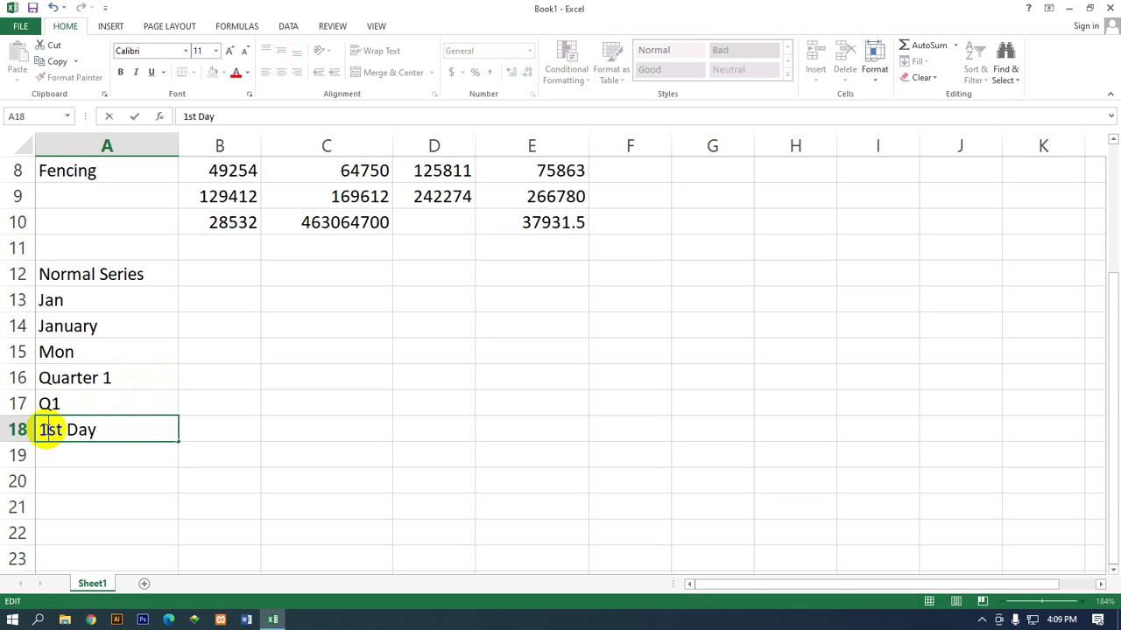
{"action": "left_click", "coordinate": [77, 459]}
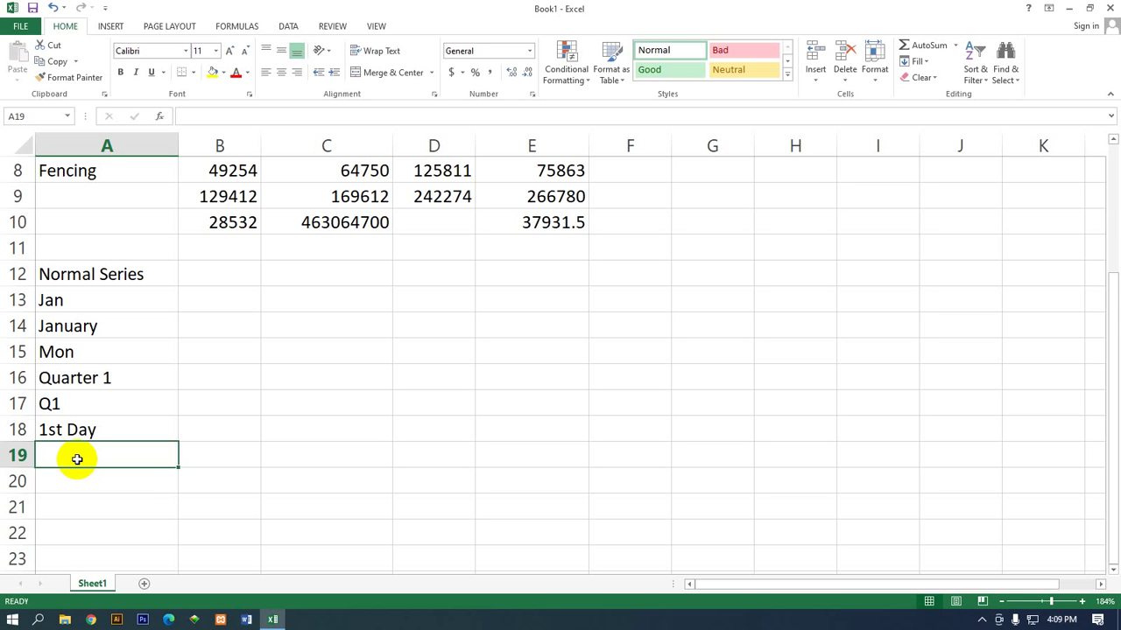
{"action": "type", "text": "Series "}
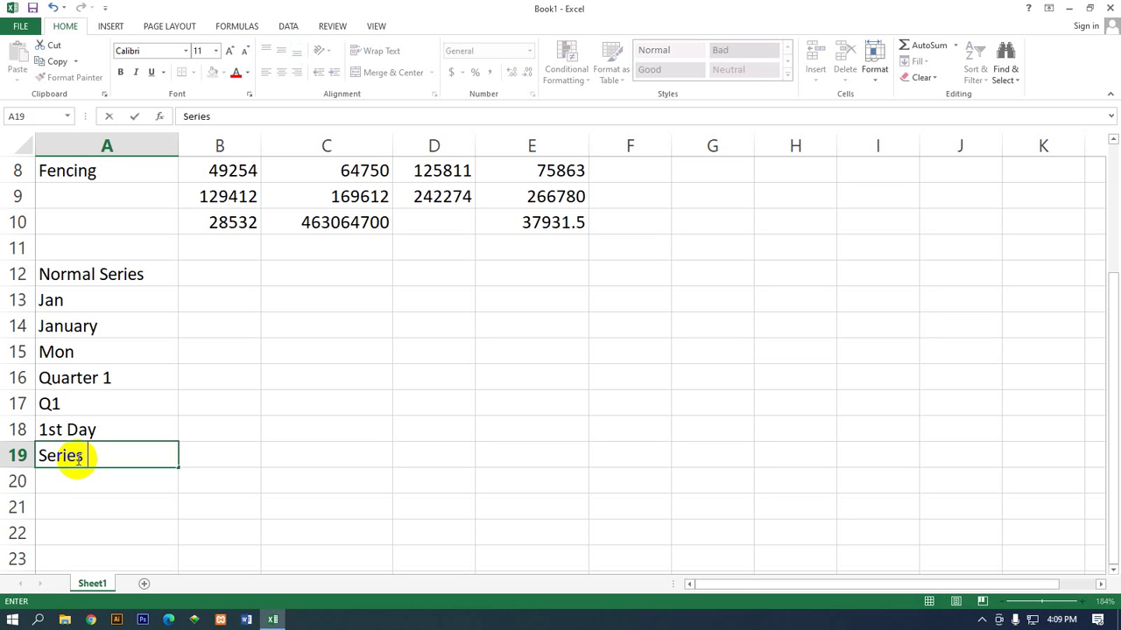
{"action": "type", "text": "002"}
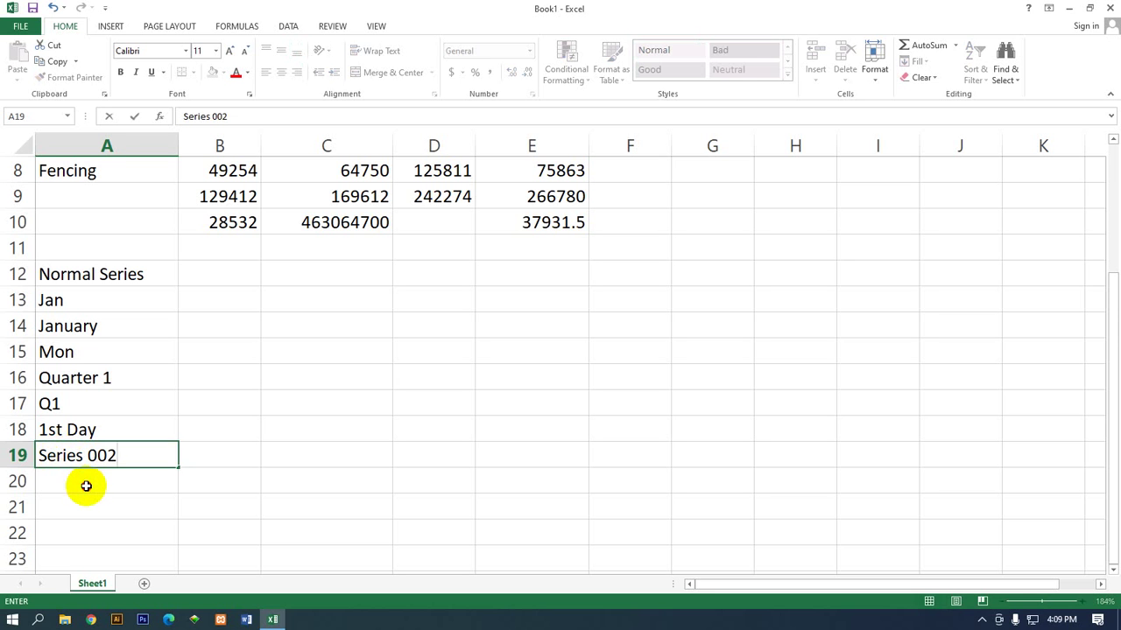
{"action": "left_click", "coordinate": [86, 486]}
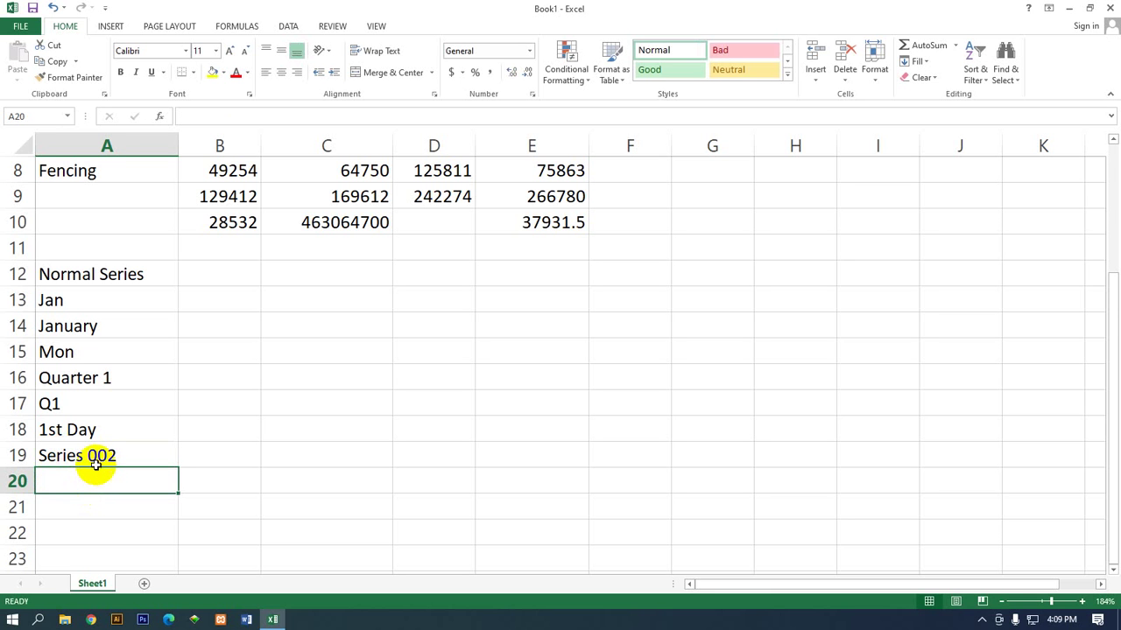
{"action": "scroll", "coordinate": [249, 498], "scroll_direction": "down", "scroll_amount": 1}
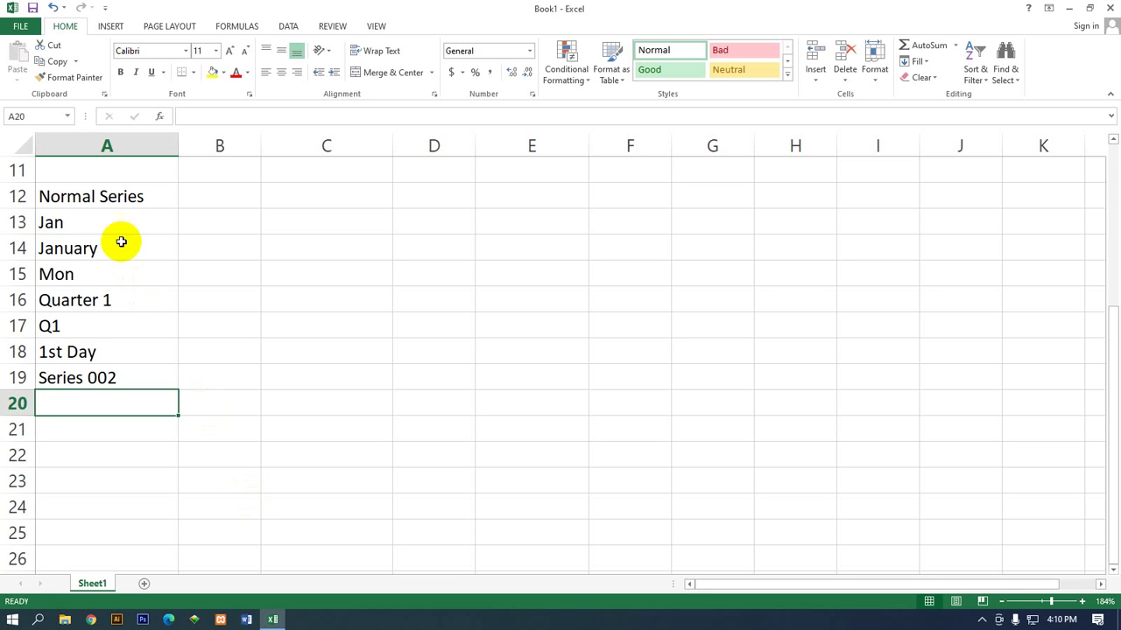
Fill rows 13–15 to column H: Feb–Aug, February–August, and weekdays from Mon
{"action": "left_click", "coordinate": [138, 225]}
{"action": "left_click_drag", "start_coordinate": [179, 233], "coordinate": [831, 232]}
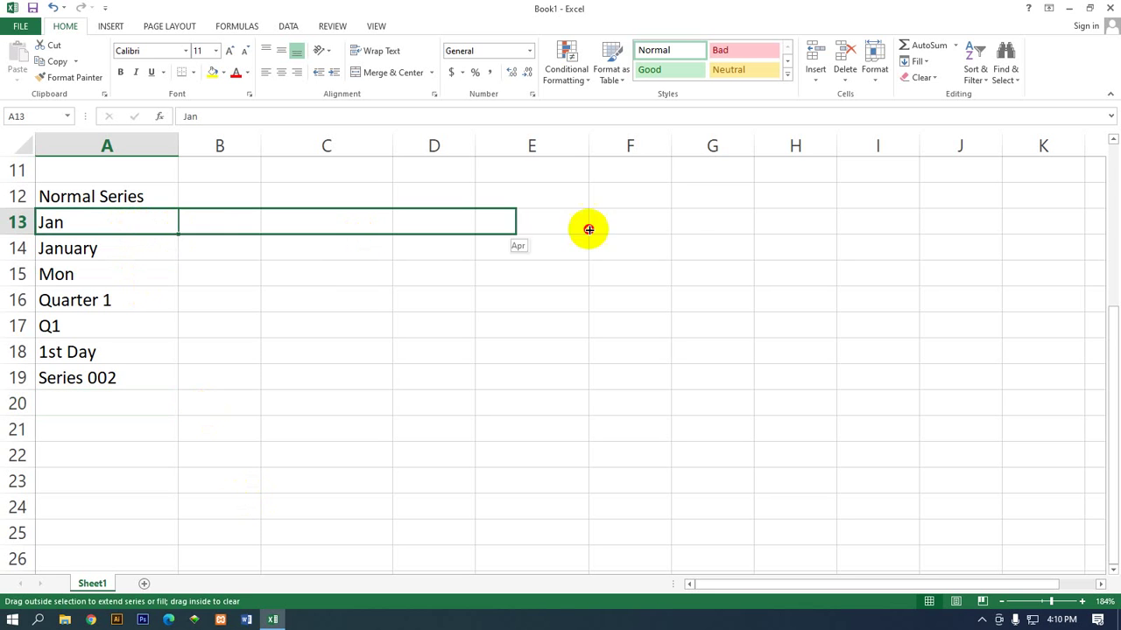
{"action": "left_click", "coordinate": [162, 256]}
{"action": "left_click_drag", "start_coordinate": [179, 260], "coordinate": [798, 238]}
{"action": "left_click", "coordinate": [98, 278]}
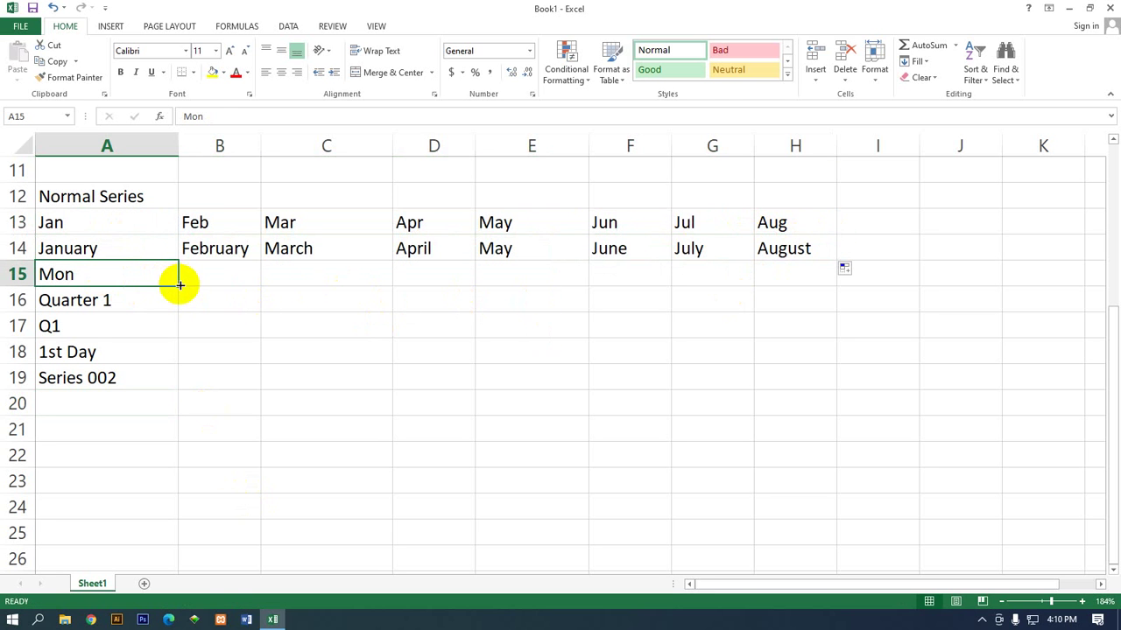
{"action": "left_click_drag", "start_coordinate": [180, 279], "coordinate": [820, 285]}
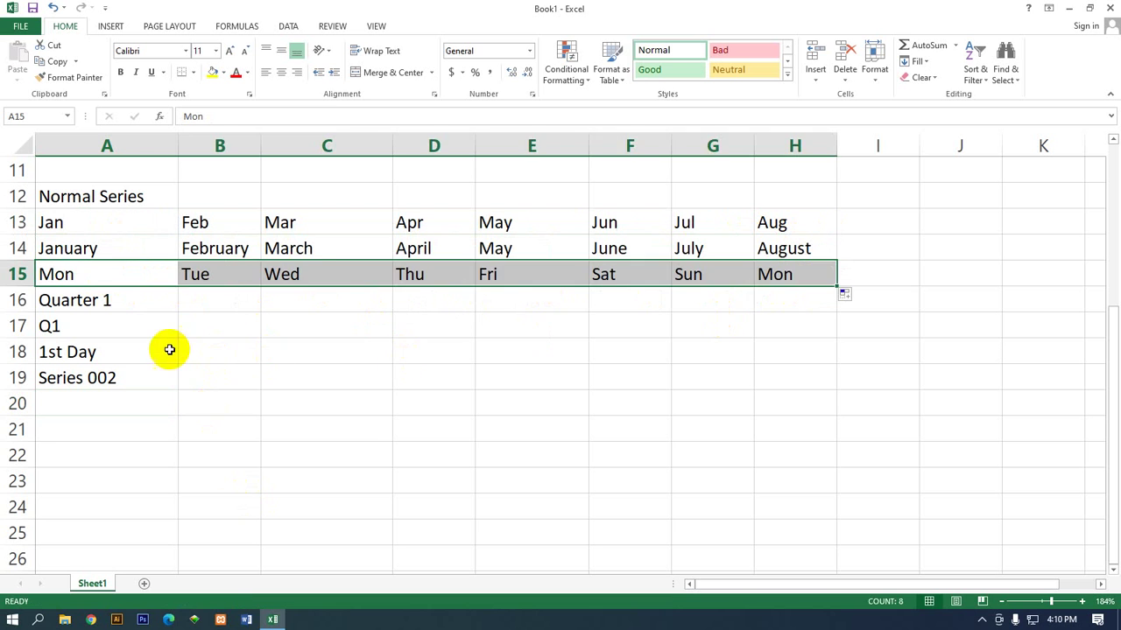
Fill rows 16–19 to column H: quarters, Q2–Q4, 2nd–8th Day, and Series 003–009
{"action": "left_click", "coordinate": [160, 303]}
{"action": "left_click_drag", "start_coordinate": [179, 310], "coordinate": [818, 313]}
{"action": "left_click", "coordinate": [155, 330]}
{"action": "left_click_drag", "start_coordinate": [176, 339], "coordinate": [785, 341]}
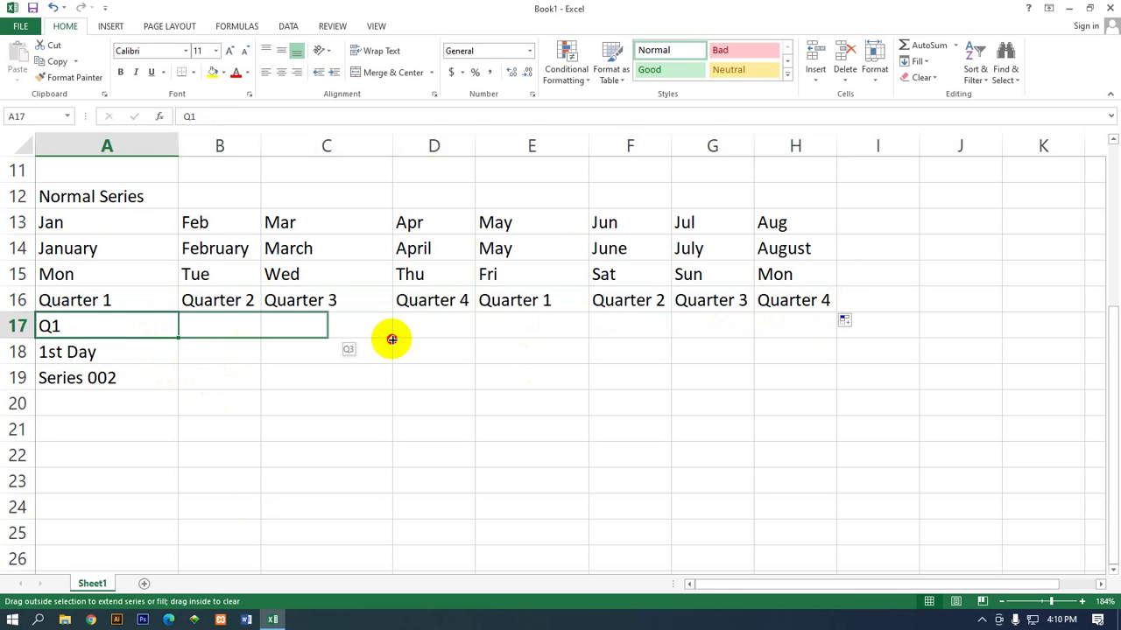
{"action": "left_click", "coordinate": [154, 359]}
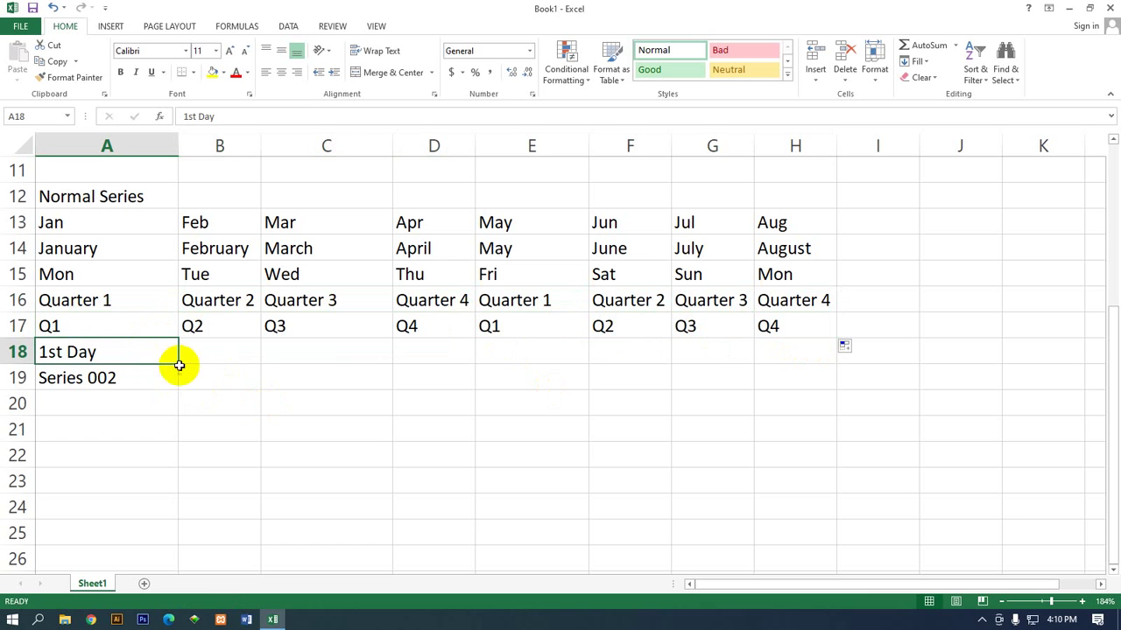
{"action": "left_click_drag", "start_coordinate": [177, 364], "coordinate": [818, 364]}
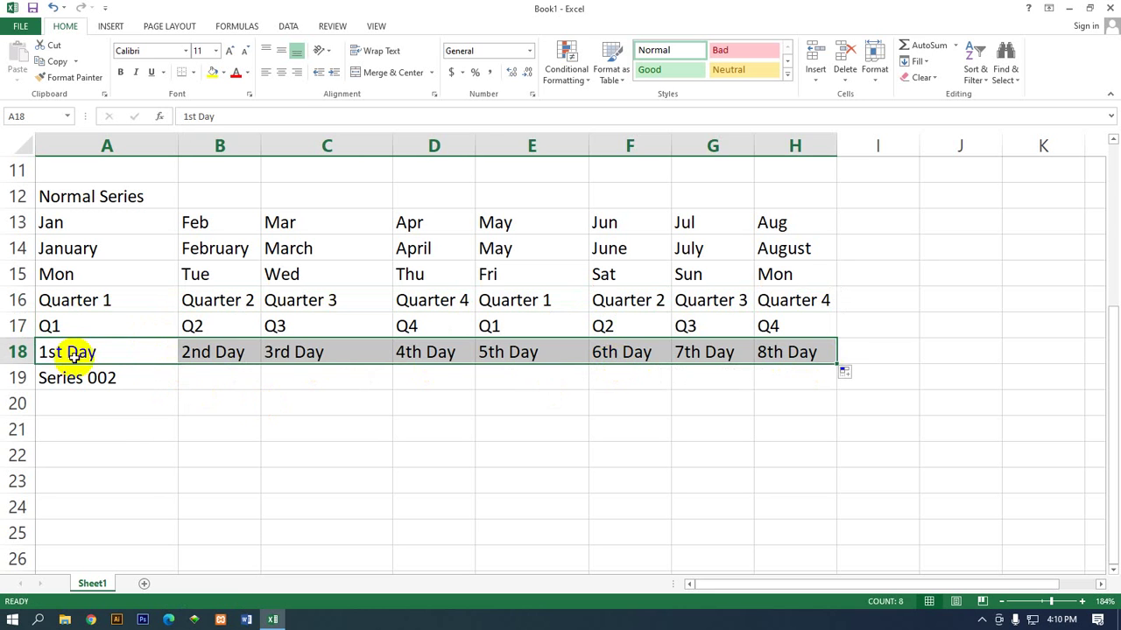
{"action": "left_click", "coordinate": [113, 379]}
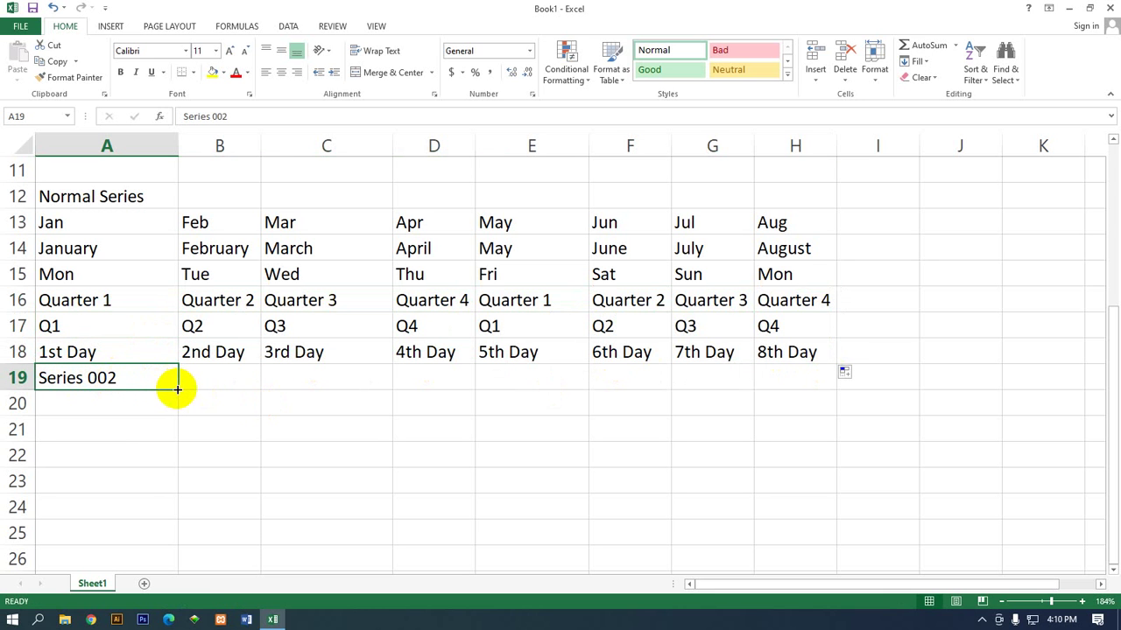
{"action": "left_click_drag", "start_coordinate": [179, 388], "coordinate": [792, 388]}
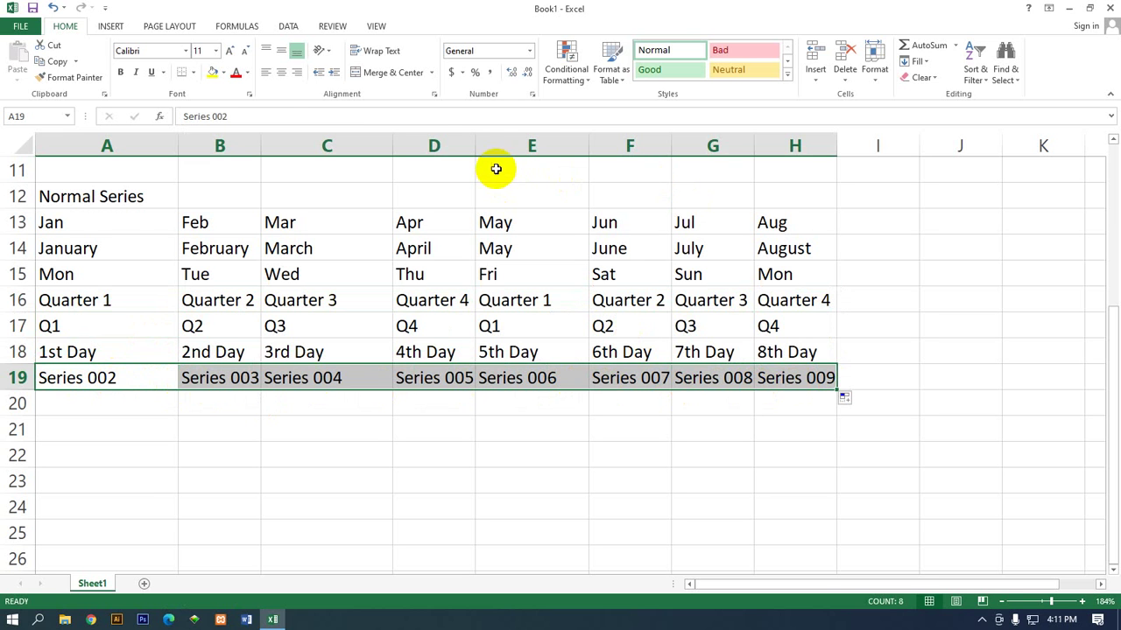
{"action": "left_click", "coordinate": [123, 224]}
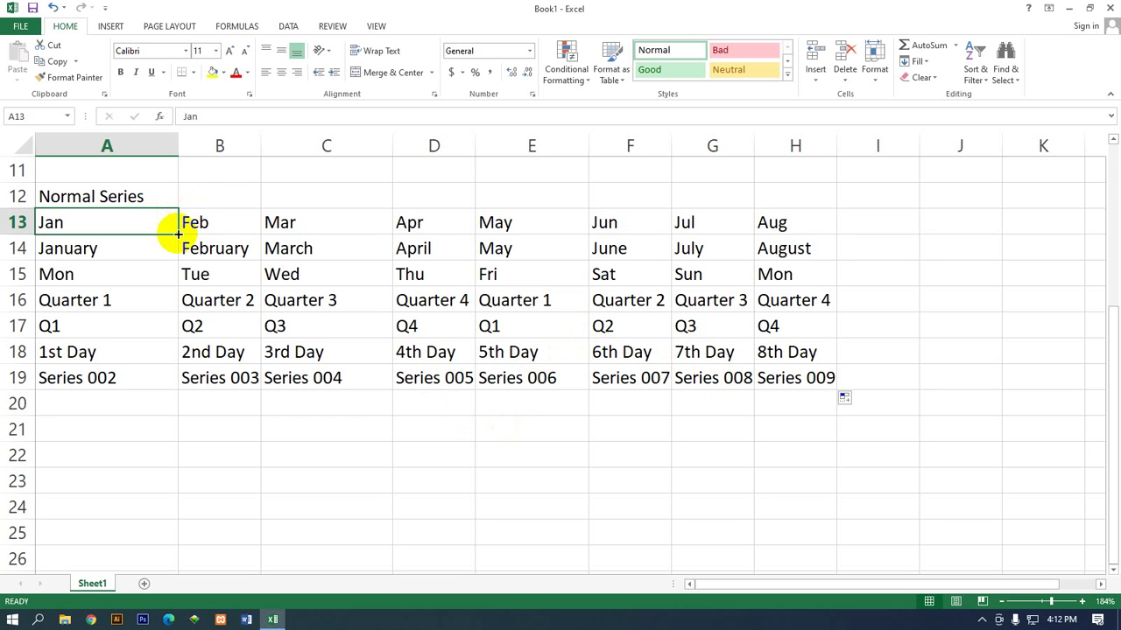
Try row 19's Auto Fill Options: Copy Cells, Fill Series, Formatting Only, Without Formatting
{"action": "left_click", "coordinate": [845, 403]}
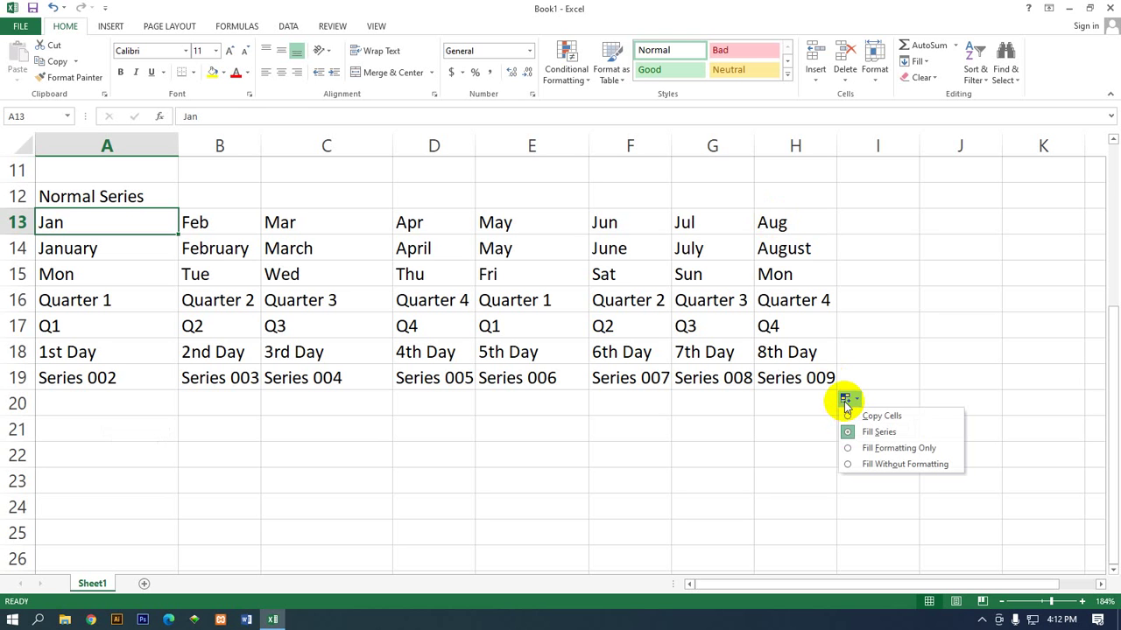
{"action": "left_click", "coordinate": [847, 416]}
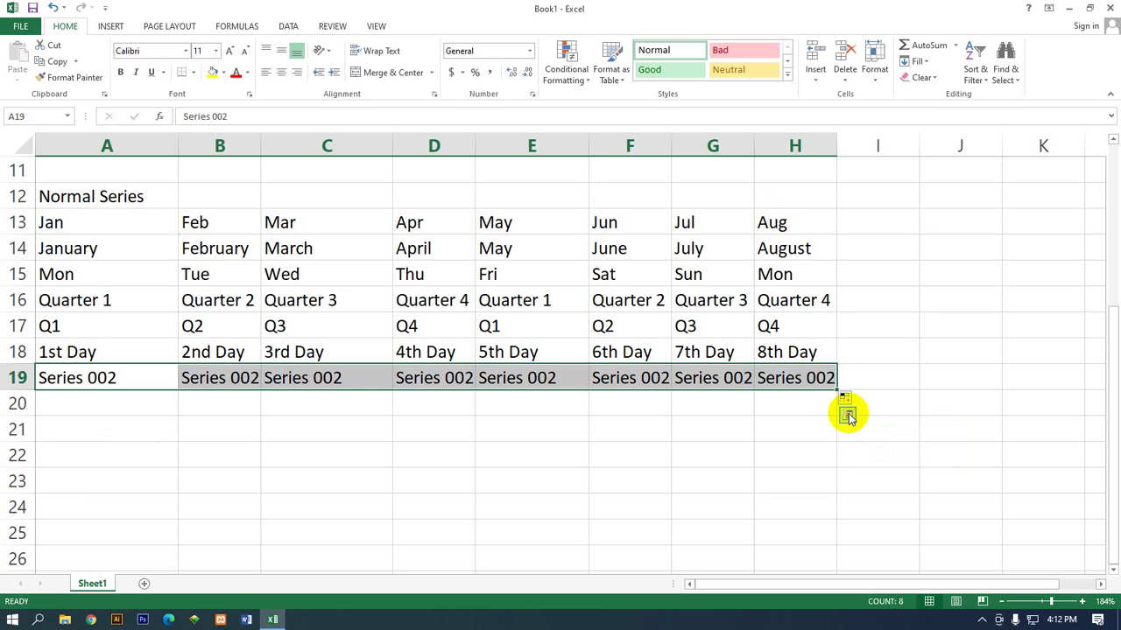
{"action": "left_click", "coordinate": [845, 399]}
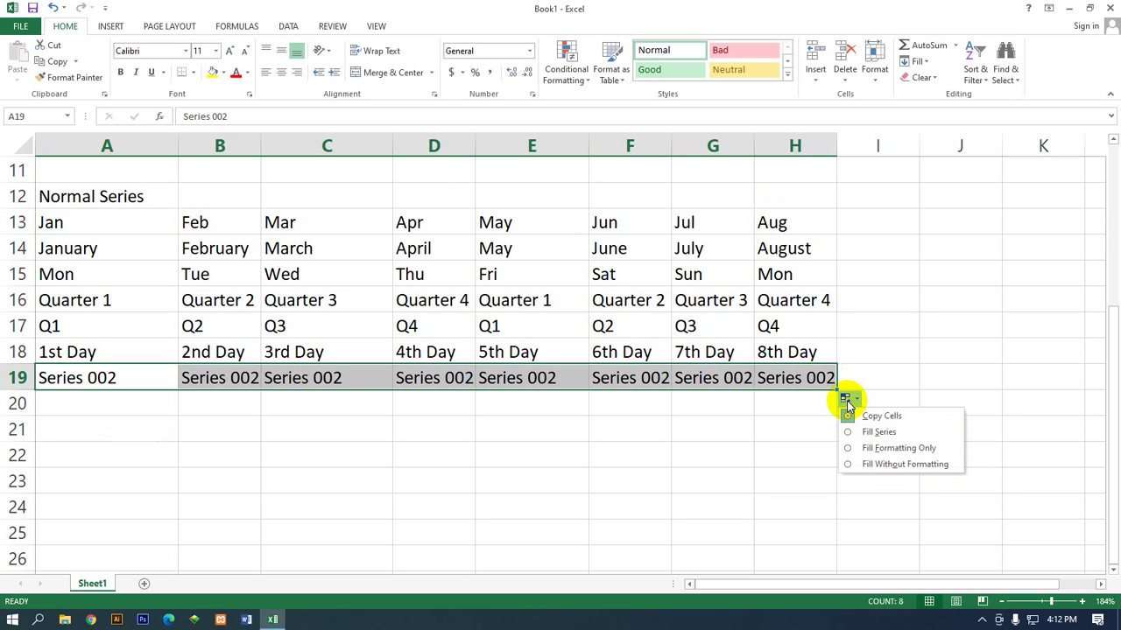
{"action": "left_click", "coordinate": [866, 432]}
{"action": "left_click", "coordinate": [846, 399]}
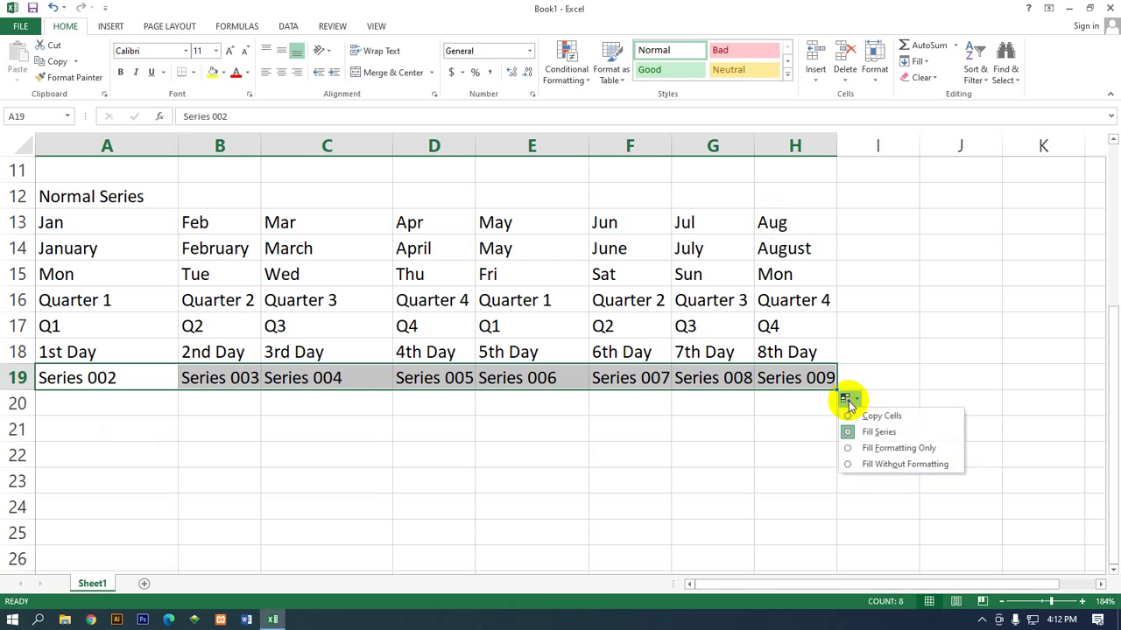
{"action": "left_click", "coordinate": [865, 448]}
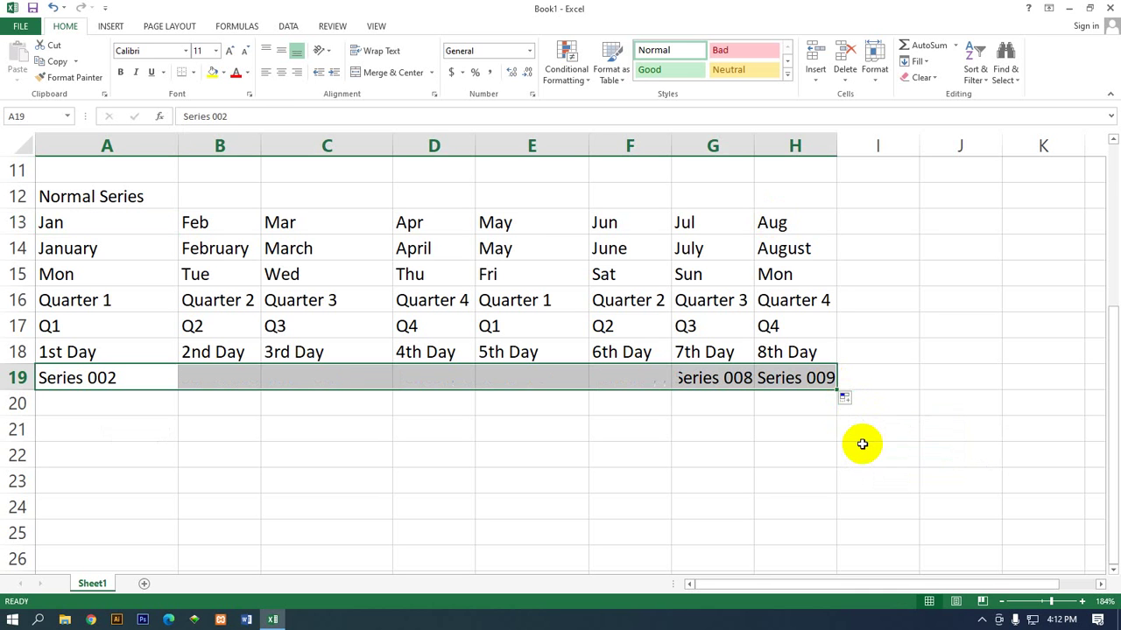
{"action": "left_click", "coordinate": [845, 399]}
{"action": "left_click", "coordinate": [862, 464]}
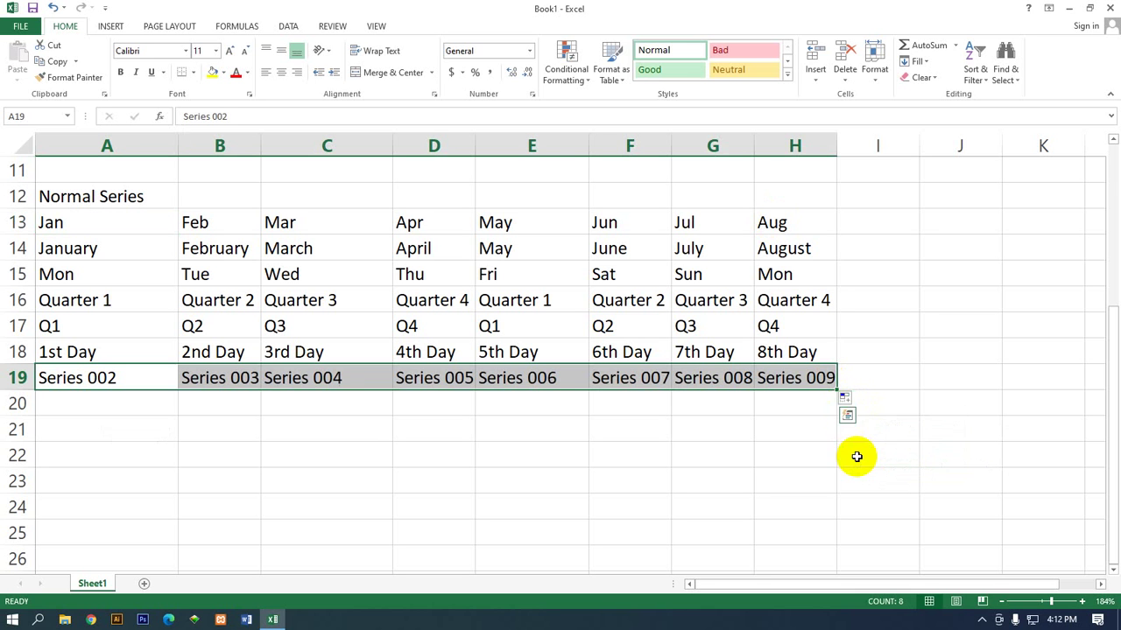
{"action": "left_click", "coordinate": [845, 399]}
{"action": "left_click", "coordinate": [849, 431]}
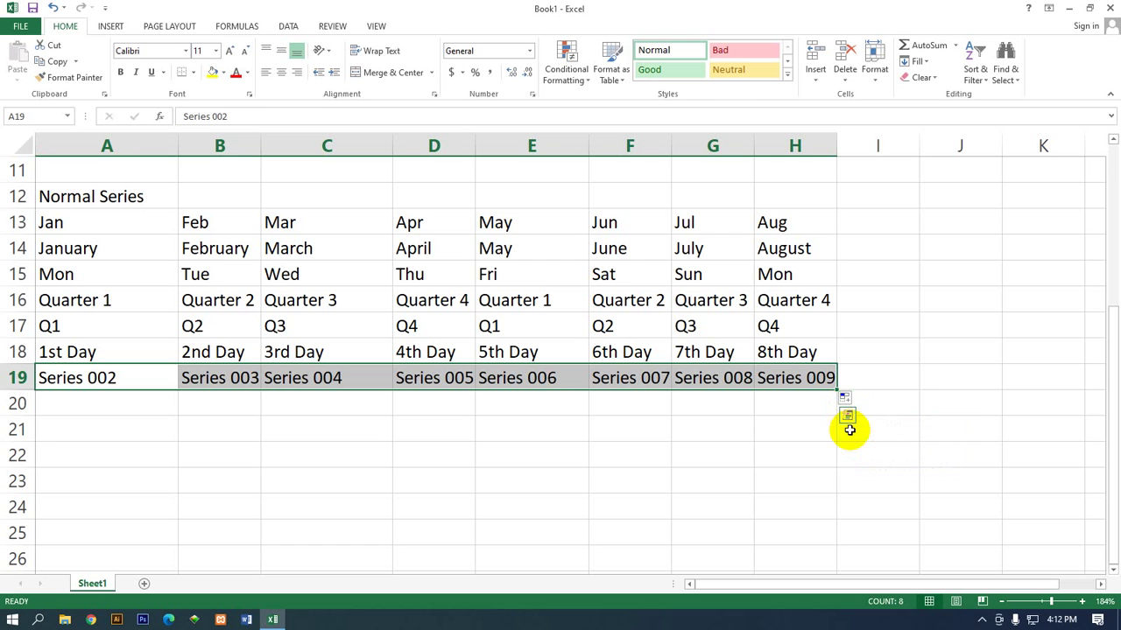
{"action": "left_click", "coordinate": [869, 388]}
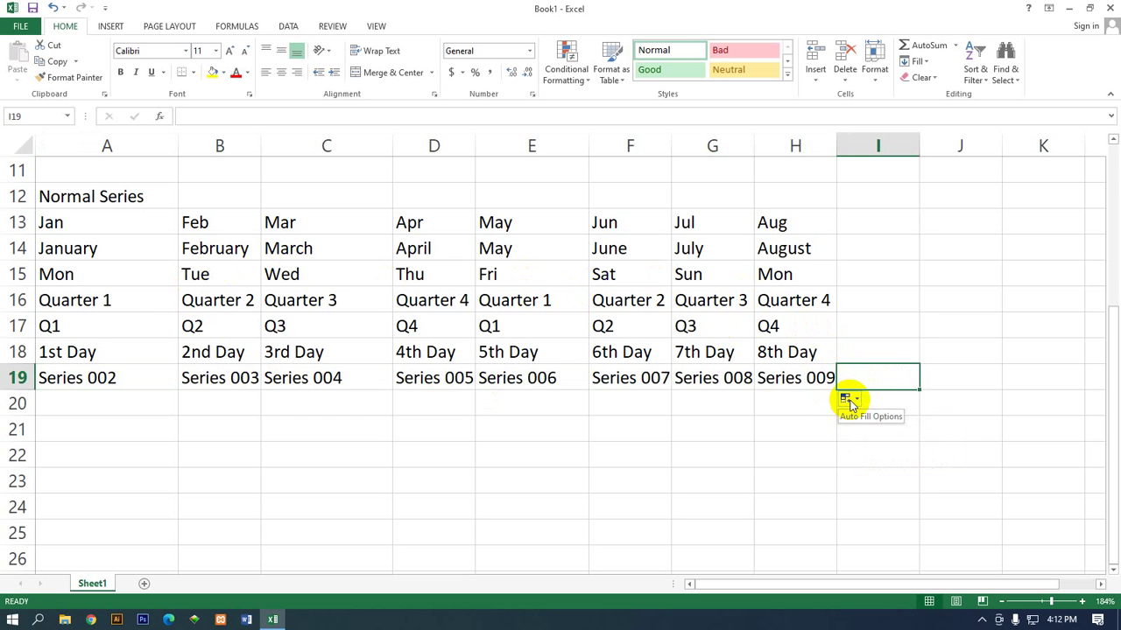
Switch row 19 to Copy Cells, then Fill Formatting Only, leaving B19:H19 blank
{"action": "left_click", "coordinate": [849, 401]}
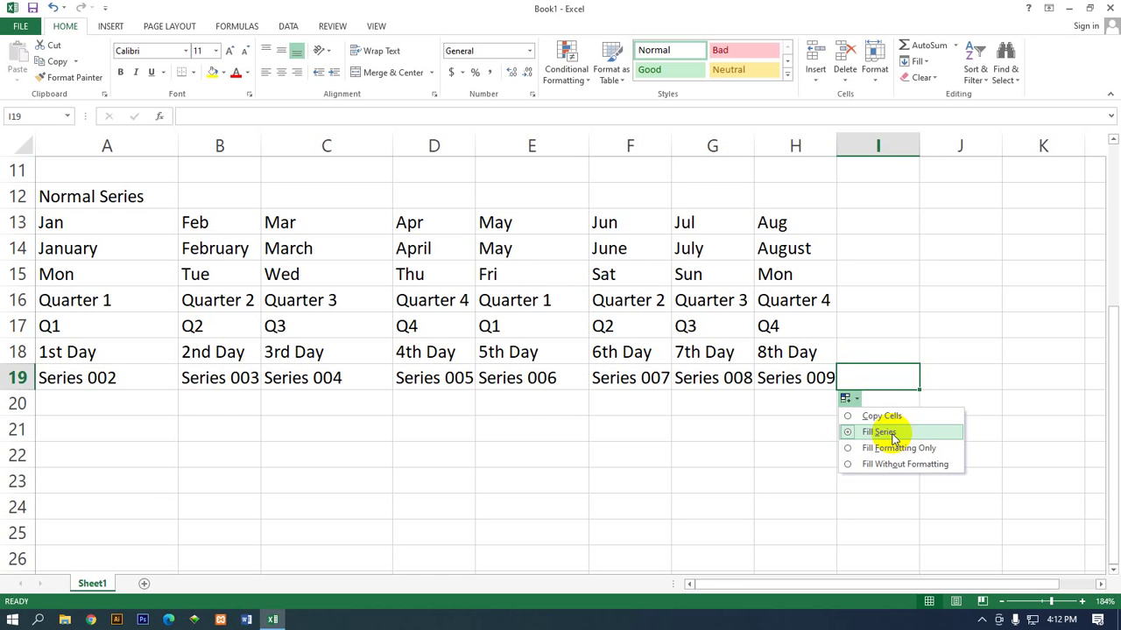
{"action": "left_click", "coordinate": [871, 418]}
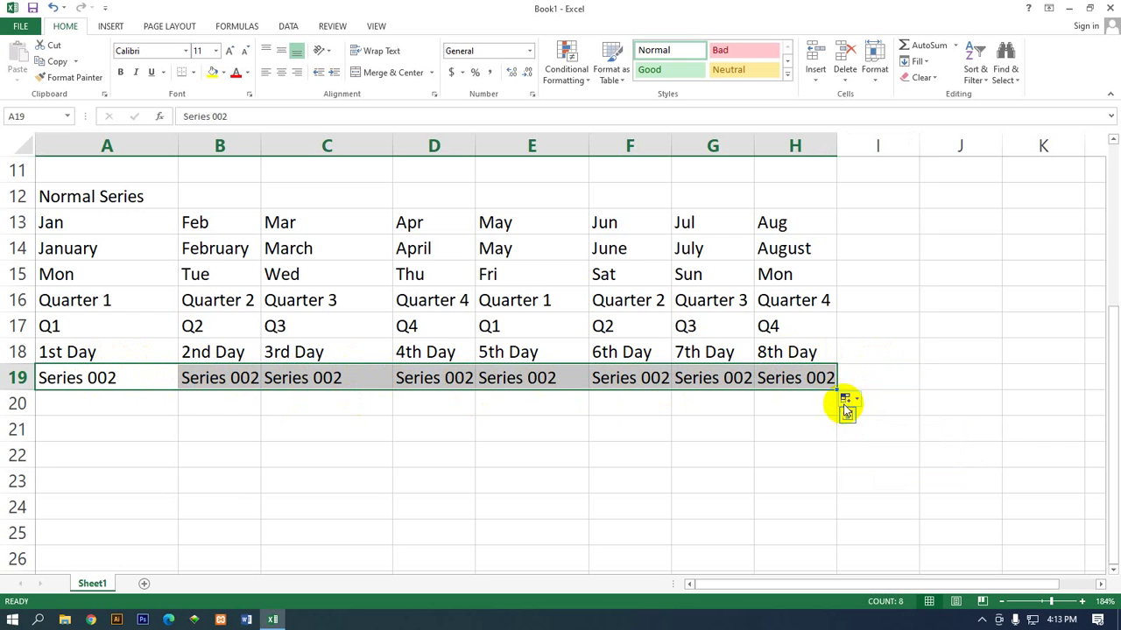
{"action": "left_click", "coordinate": [846, 401]}
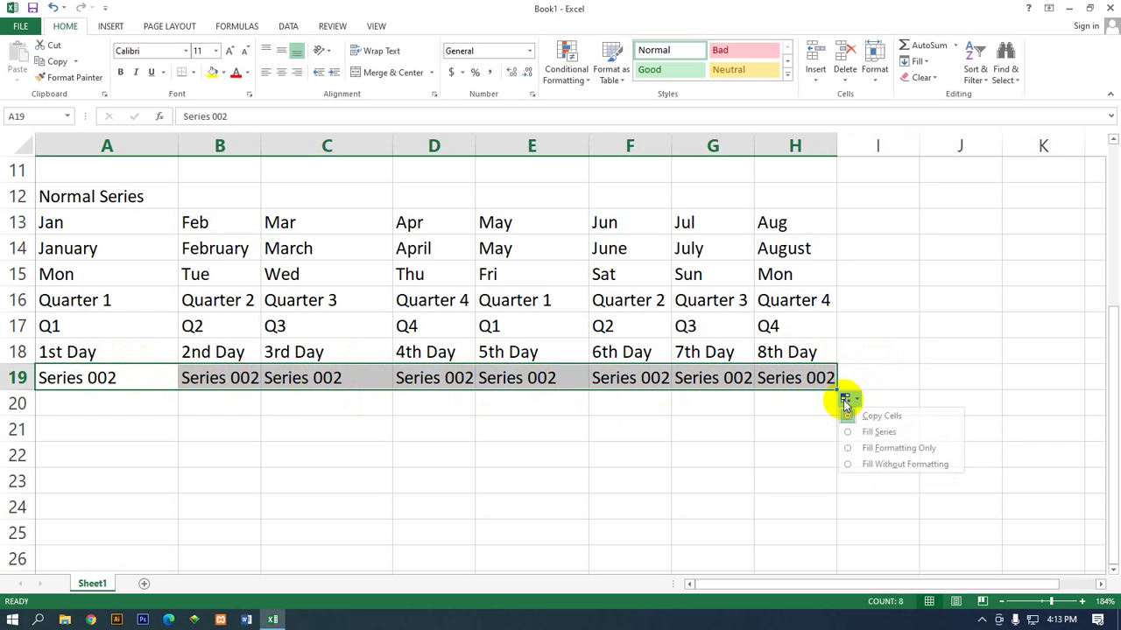
{"action": "left_click", "coordinate": [865, 450]}
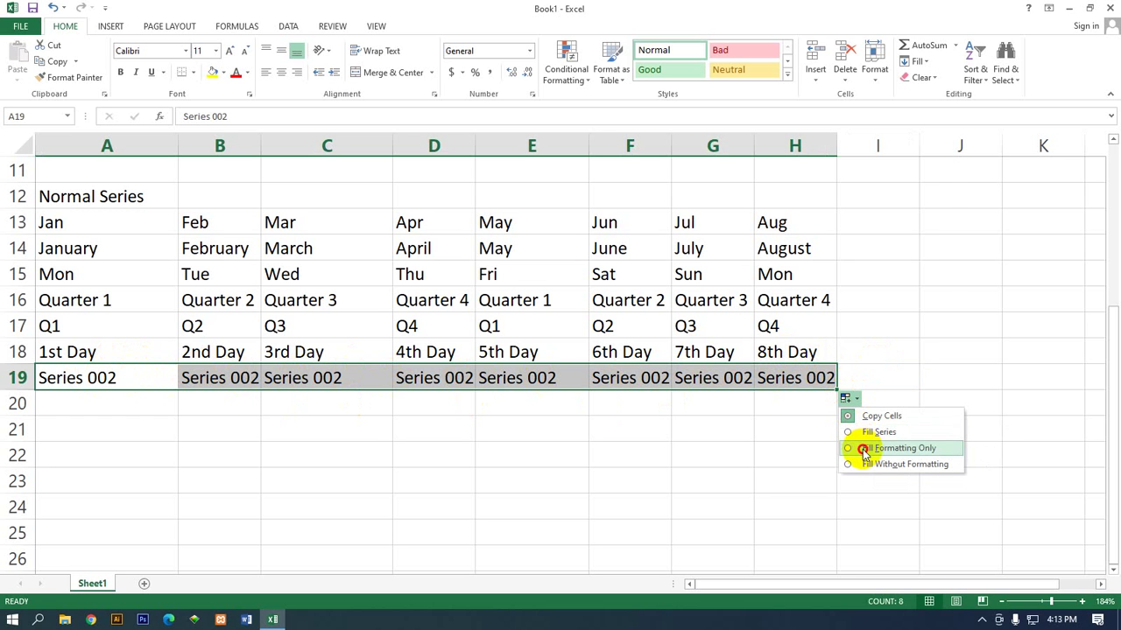
{"action": "left_click", "coordinate": [100, 377]}
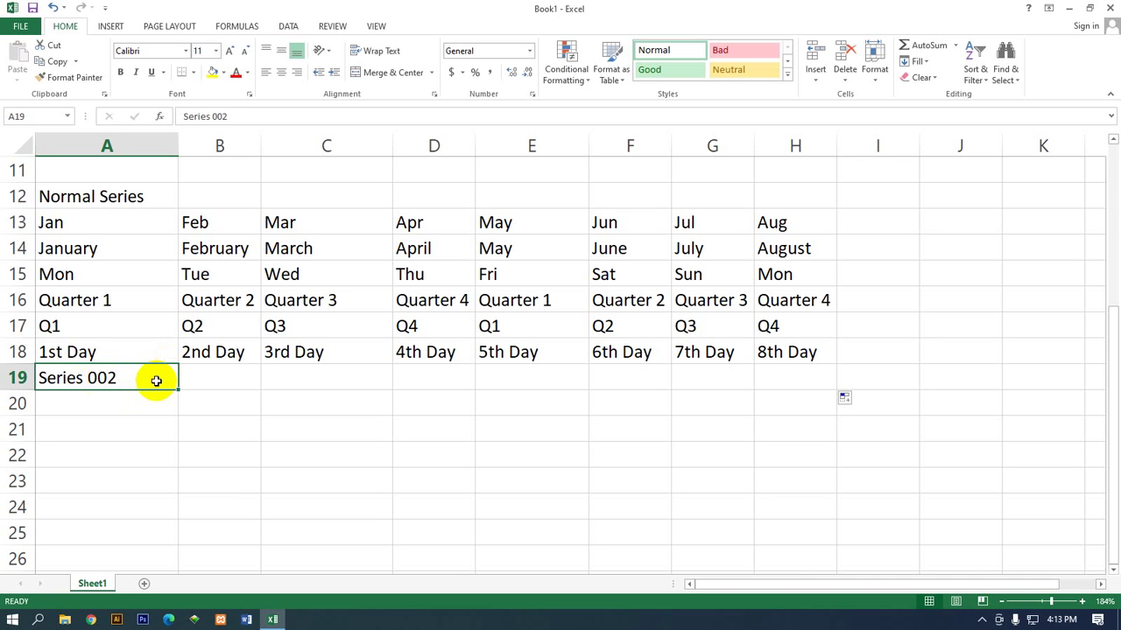
Select the 1st Day–8th Day series across A18:H18, then return to A18
{"action": "left_click", "coordinate": [155, 351]}
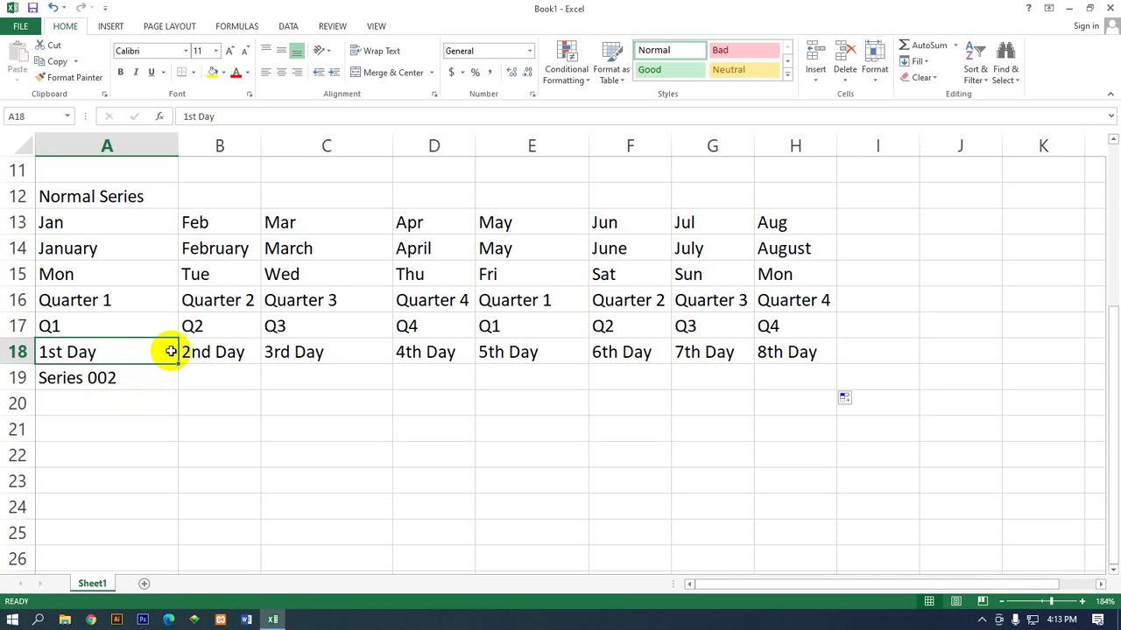
{"action": "left_click", "coordinate": [219, 378]}
{"action": "mouse_move", "coordinate": [119, 357]}
{"action": "left_mouse_down"}
{"action": "mouse_move", "coordinate": [566, 325]}
{"action": "mouse_move", "coordinate": [828, 352]}
{"action": "left_mouse_up"}
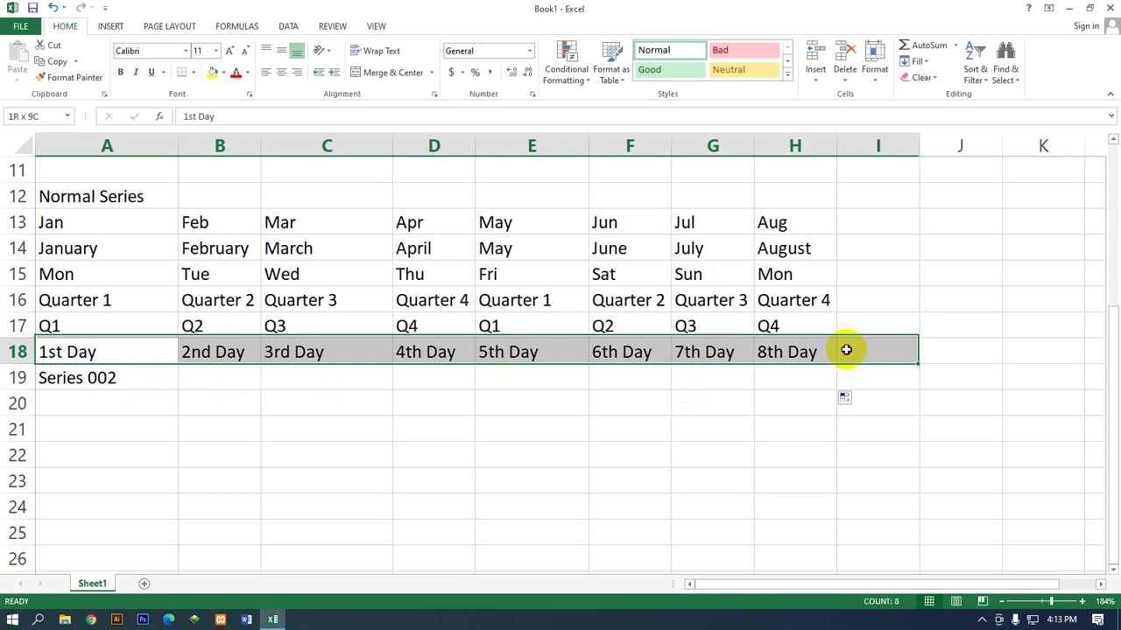
{"action": "left_click", "coordinate": [124, 356]}
Make 1st Day in A18 bold red and drag it across to H18
{"action": "left_click", "coordinate": [125, 72]}
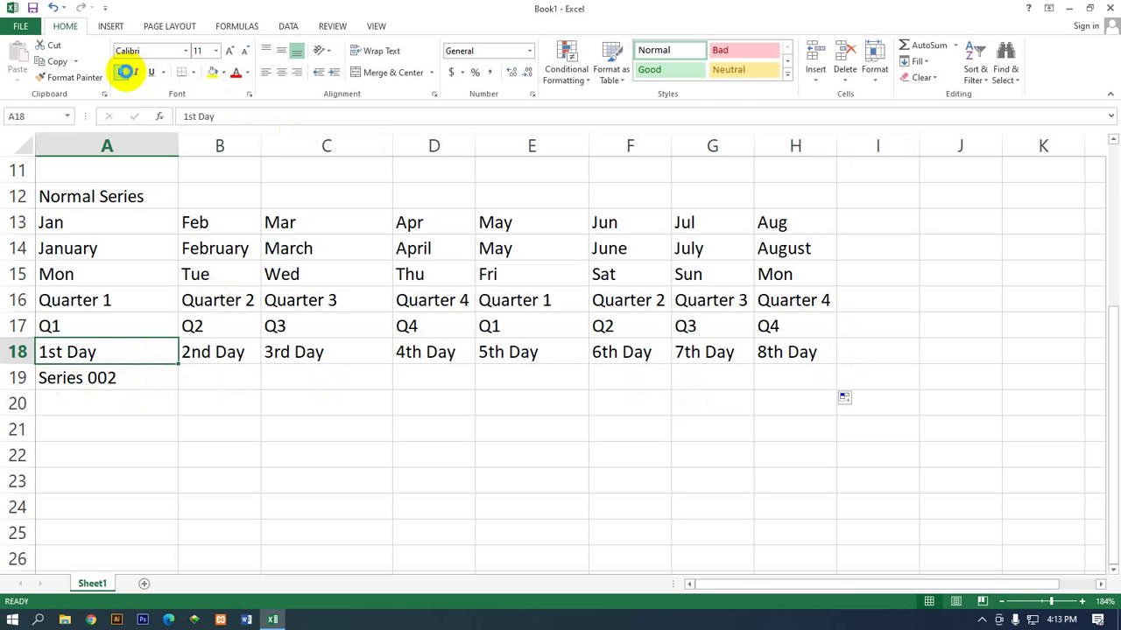
{"action": "left_click", "coordinate": [236, 72]}
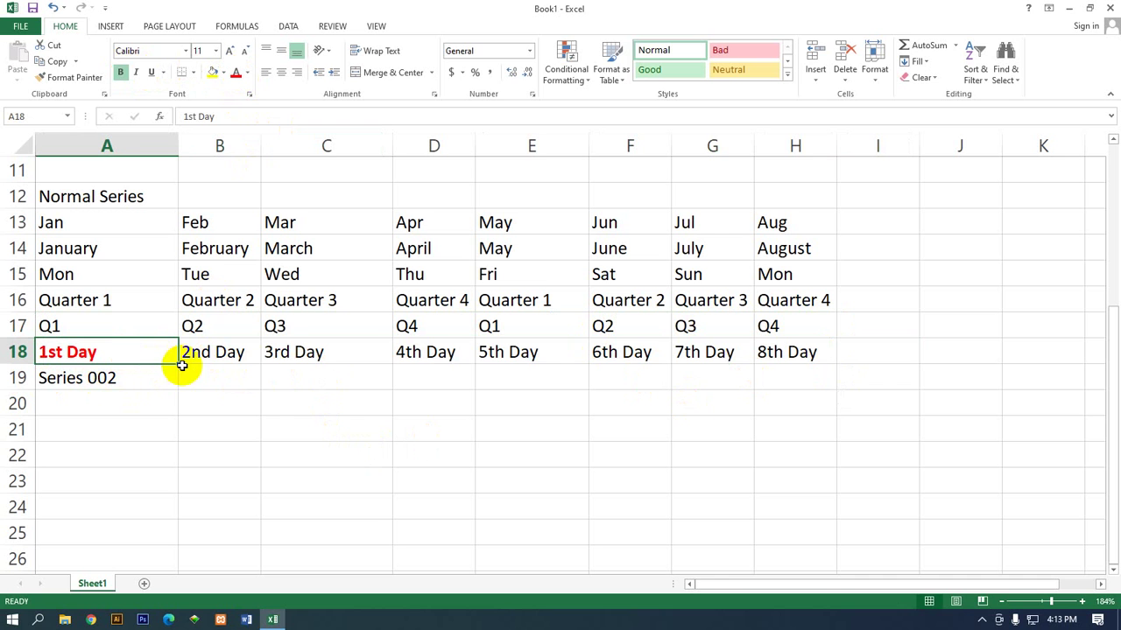
{"action": "left_click_drag", "start_coordinate": [181, 365], "coordinate": [816, 370]}
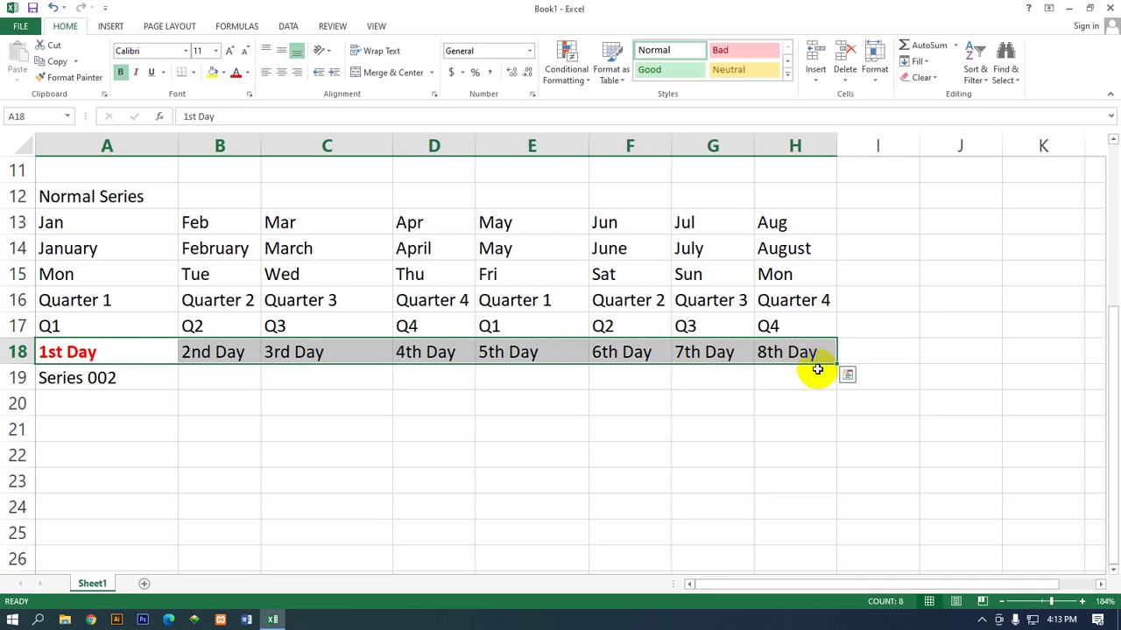
{"action": "left_click", "coordinate": [846, 374]}
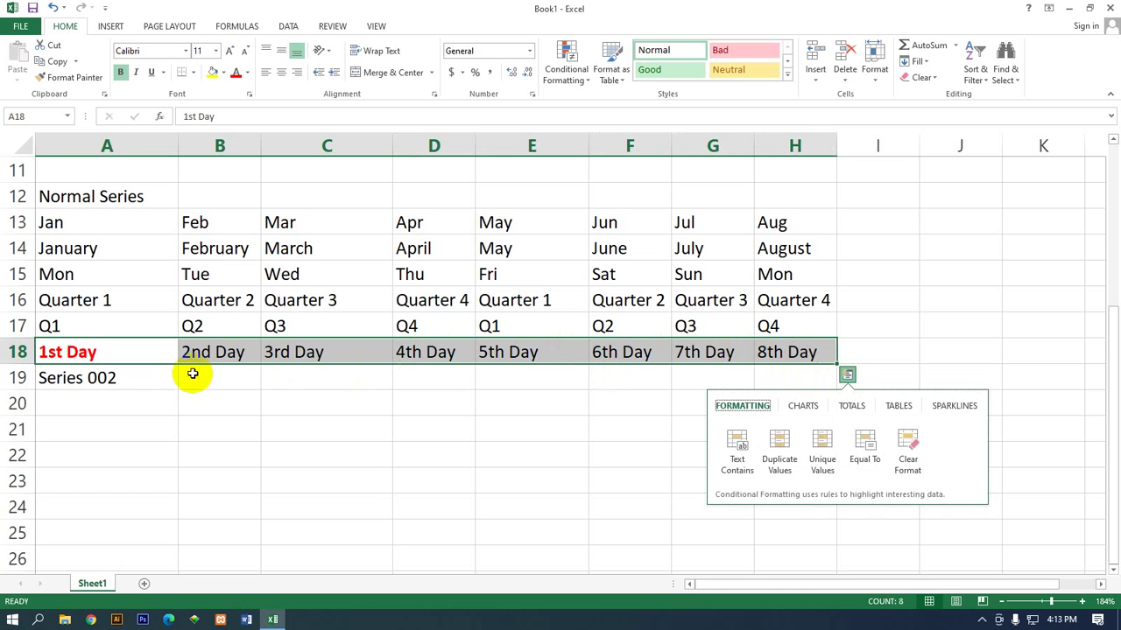
{"action": "left_click", "coordinate": [149, 372]}
{"action": "left_click", "coordinate": [157, 354]}
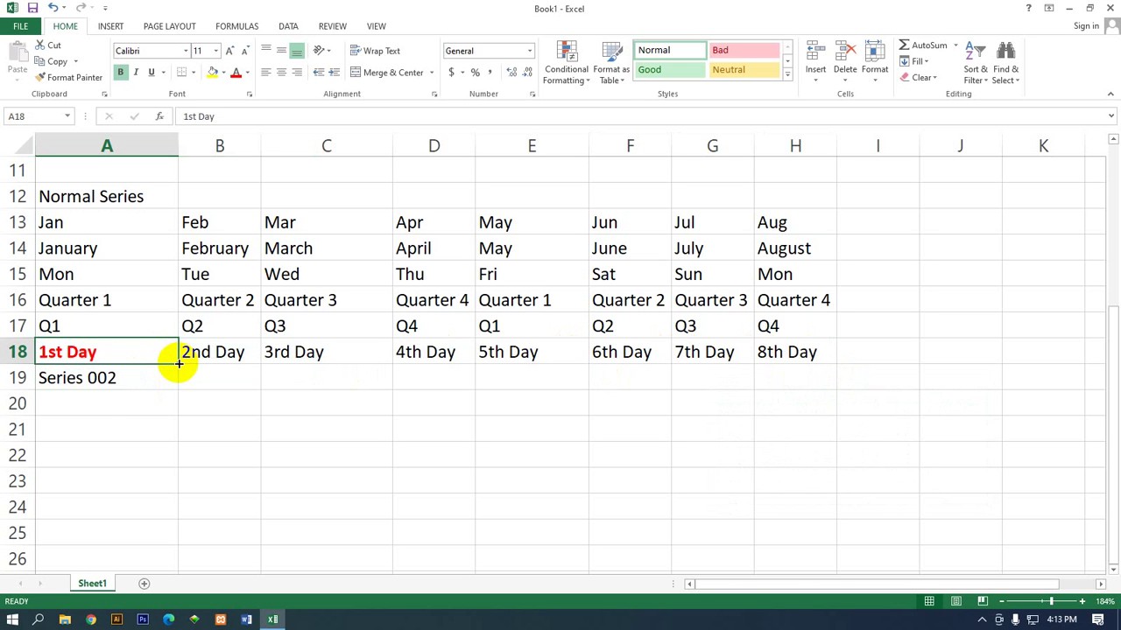
{"action": "left_click_drag", "start_coordinate": [181, 364], "coordinate": [854, 353]}
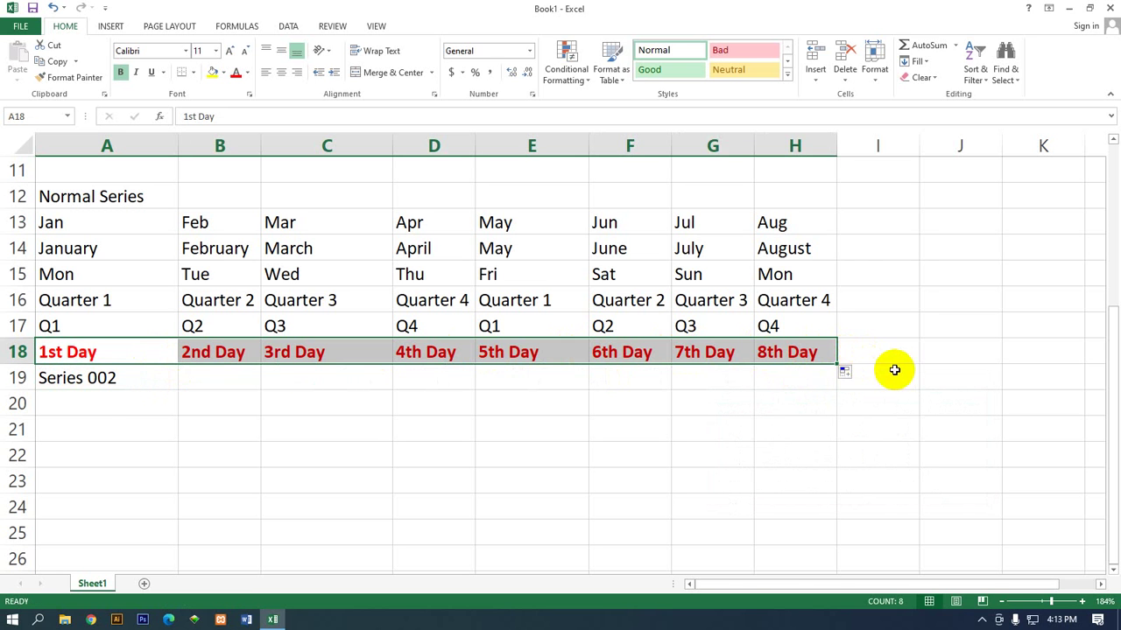
Try Fill Formatting Only and Copy Cells, then settle on Fill Series for 2nd–8th Day
{"action": "left_click", "coordinate": [849, 374]}
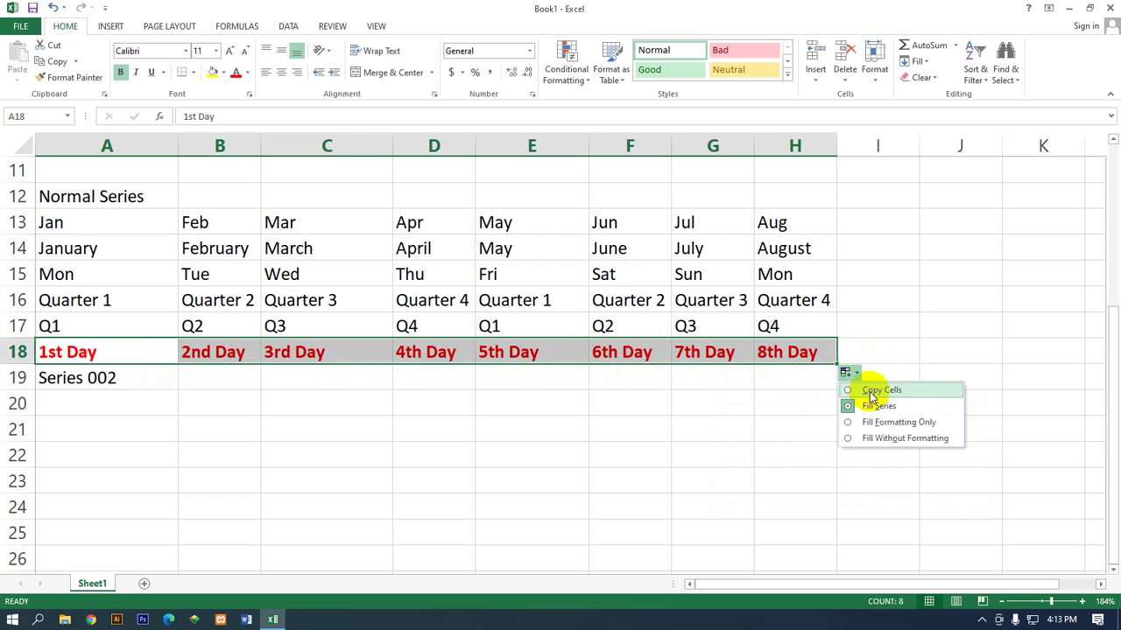
{"action": "left_click", "coordinate": [856, 423]}
{"action": "left_click", "coordinate": [845, 372]}
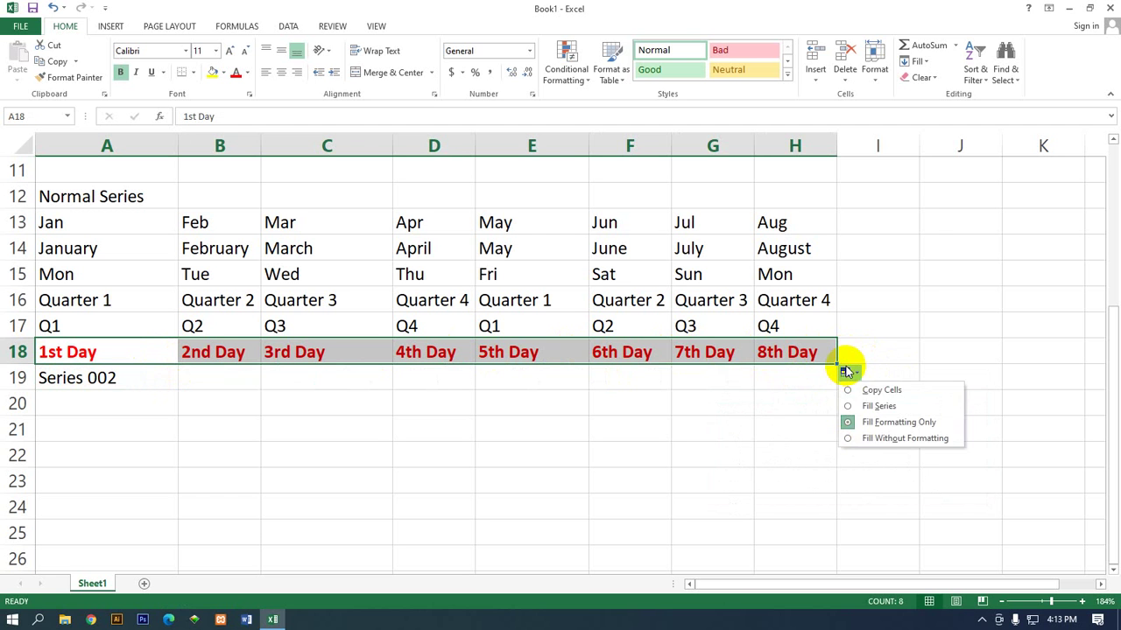
{"action": "left_click", "coordinate": [846, 390]}
{"action": "left_click", "coordinate": [845, 372]}
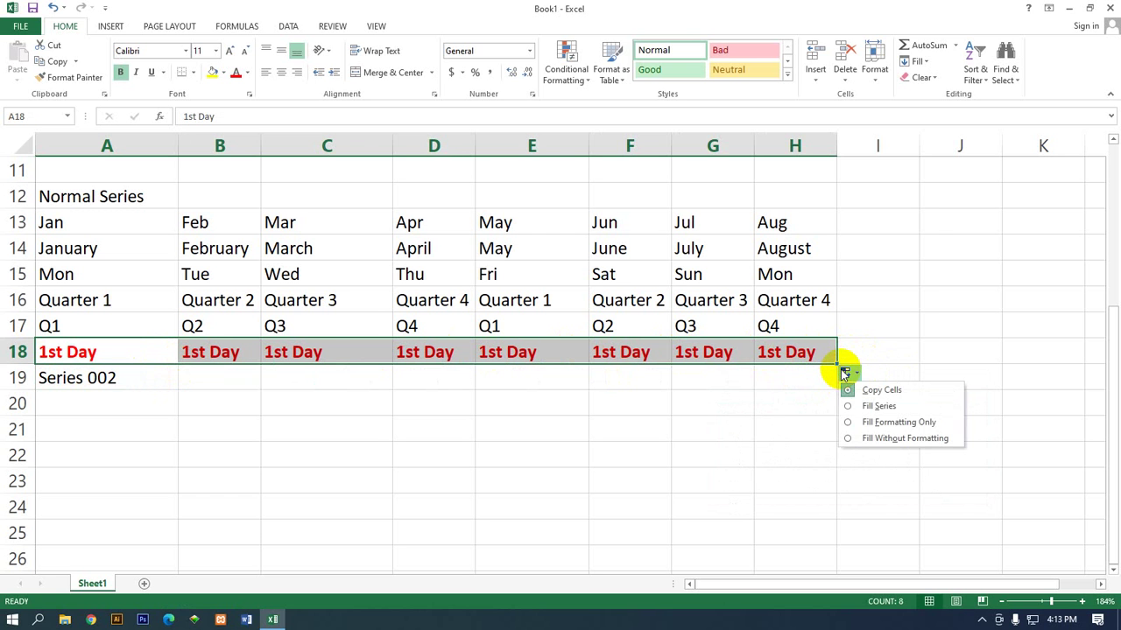
{"action": "left_click", "coordinate": [851, 421]}
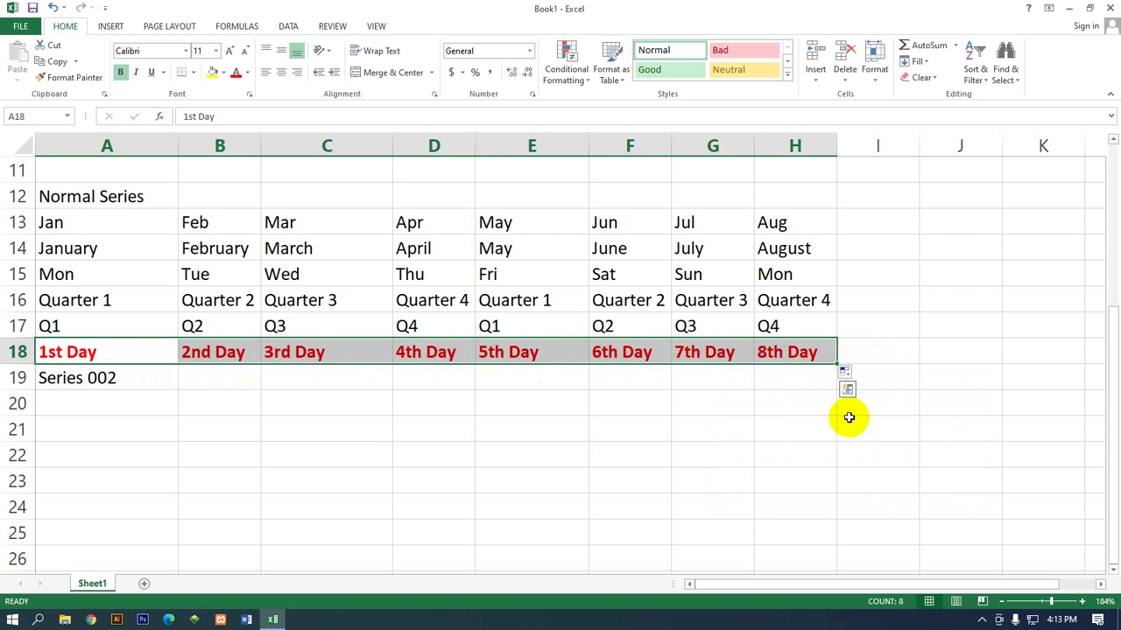
{"action": "left_click", "coordinate": [845, 373]}
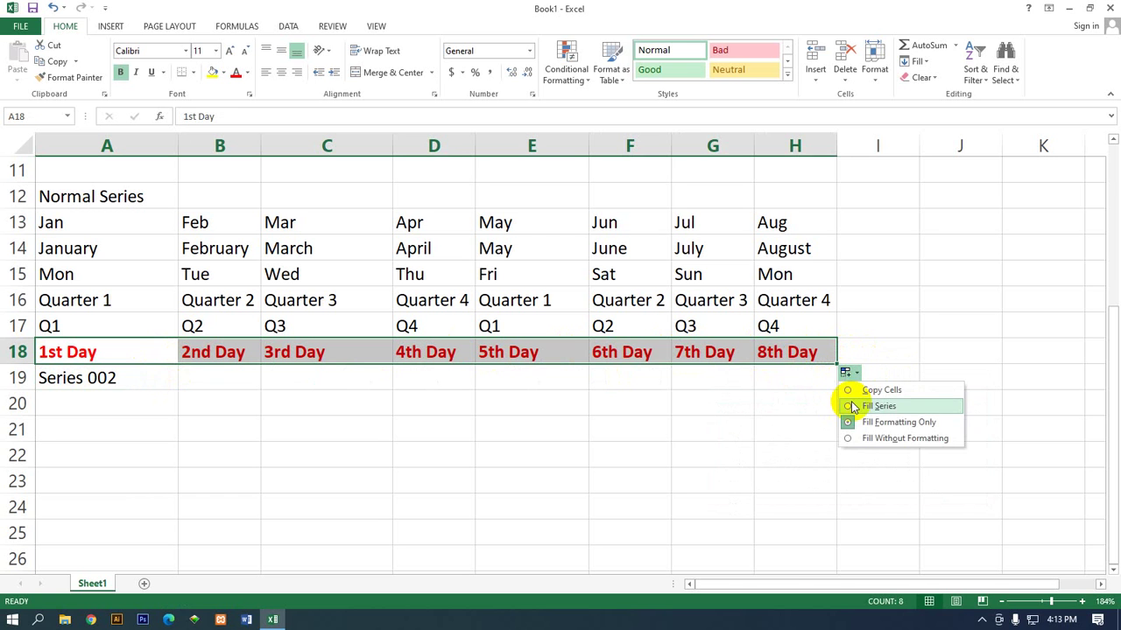
{"action": "left_click", "coordinate": [854, 407]}
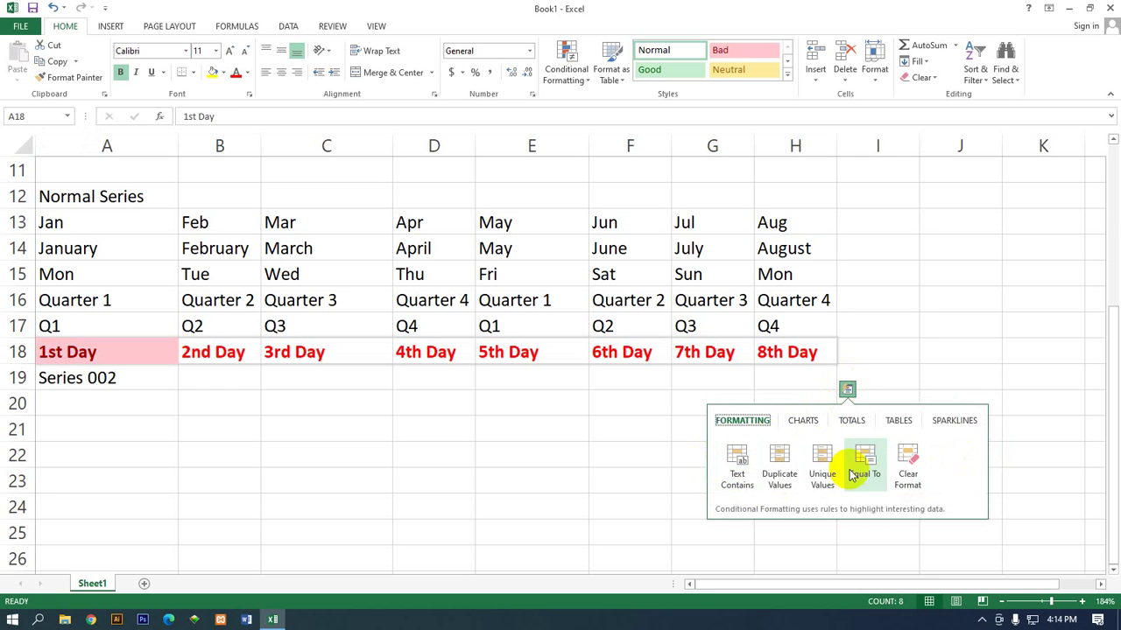
Add a Text Contains rule that shows row 18 cells containing '1st Day' in red text
{"action": "left_click", "coordinate": [737, 464]}
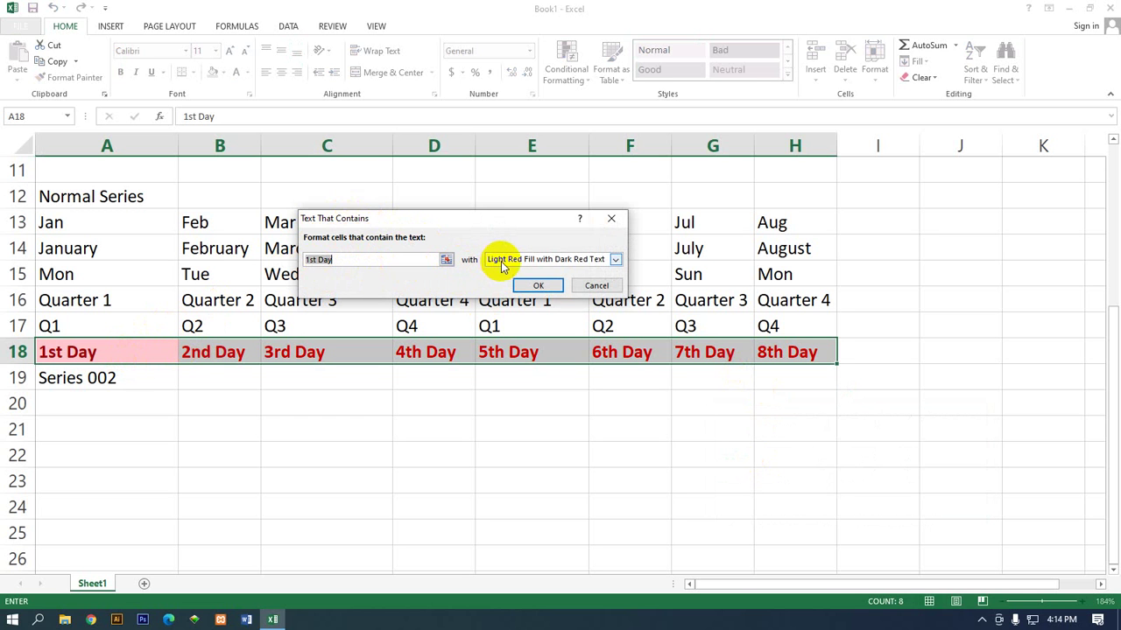
{"action": "left_click", "coordinate": [615, 260]}
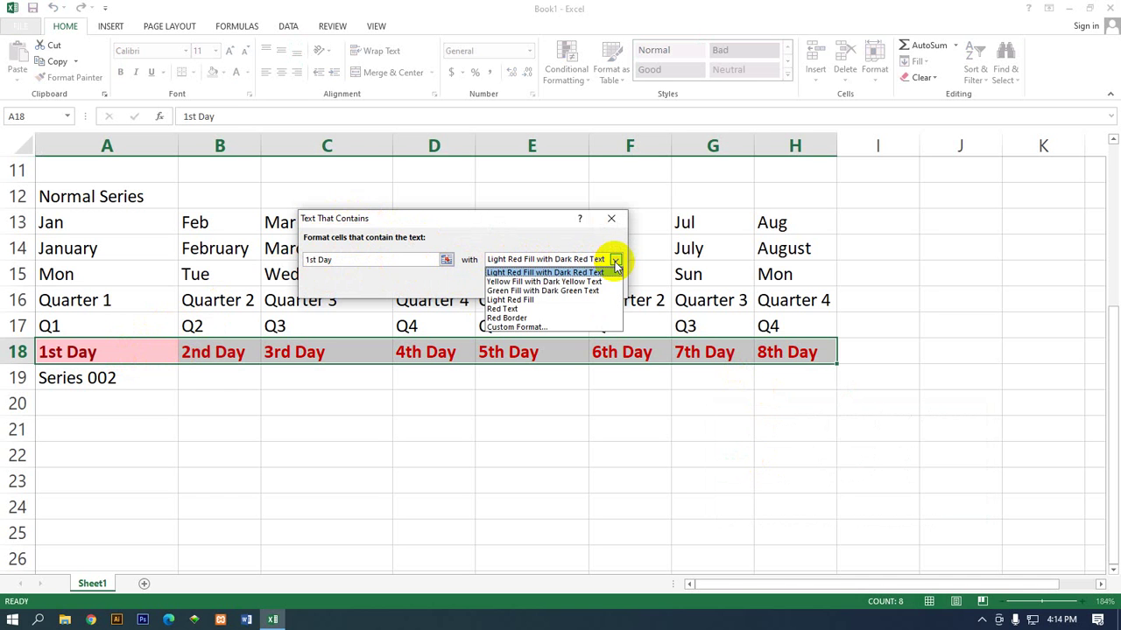
{"action": "left_click", "coordinate": [602, 282]}
{"action": "left_click", "coordinate": [615, 260]}
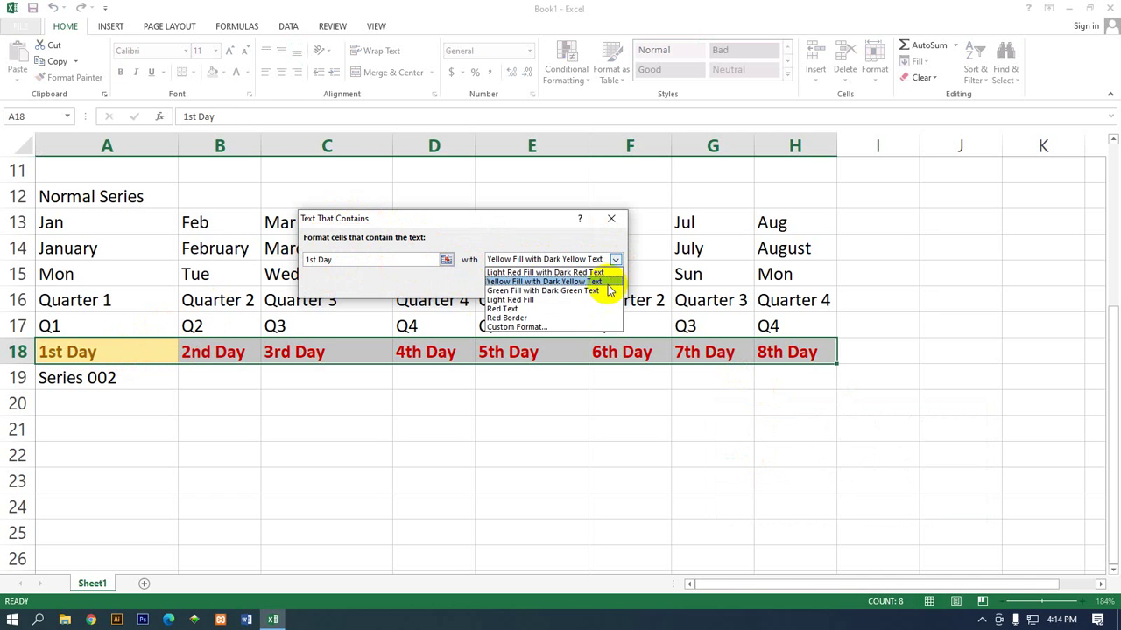
{"action": "left_click", "coordinate": [606, 291]}
{"action": "left_click", "coordinate": [615, 260]}
{"action": "left_click", "coordinate": [593, 308]}
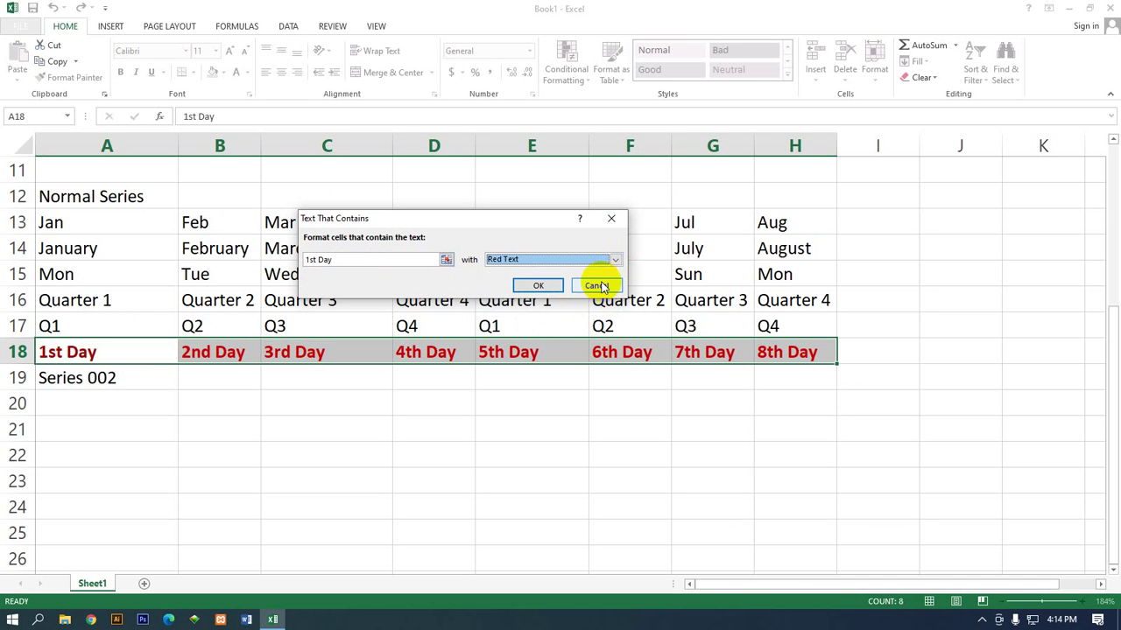
{"action": "left_click", "coordinate": [544, 284]}
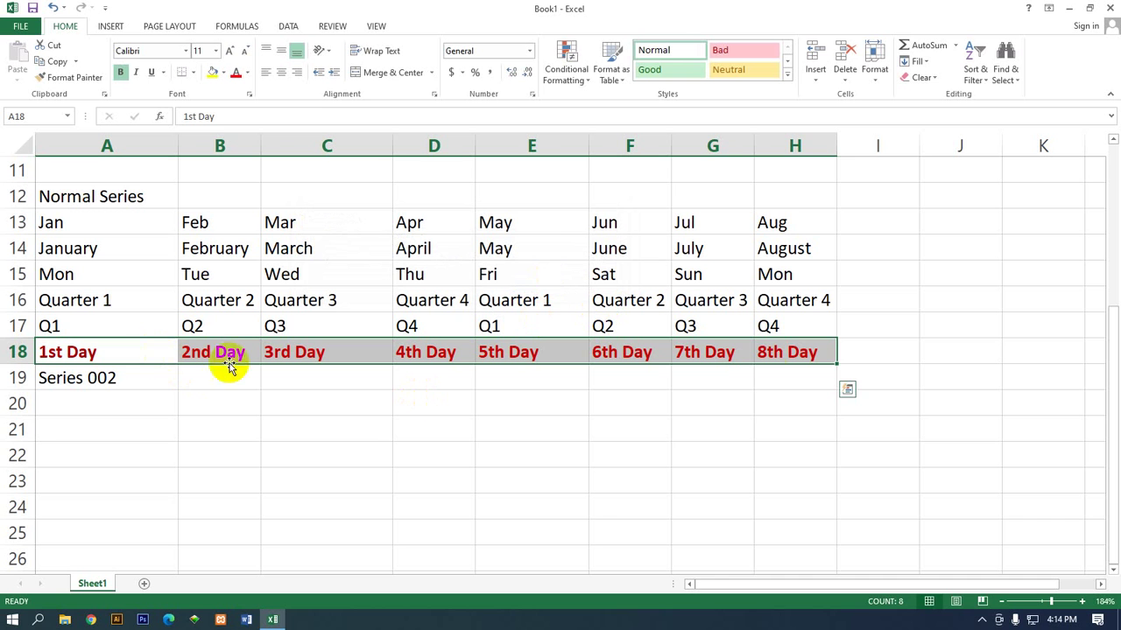
Cancel the Equal To rule and undo the red formatting on row 18's day series
{"action": "left_click", "coordinate": [846, 388]}
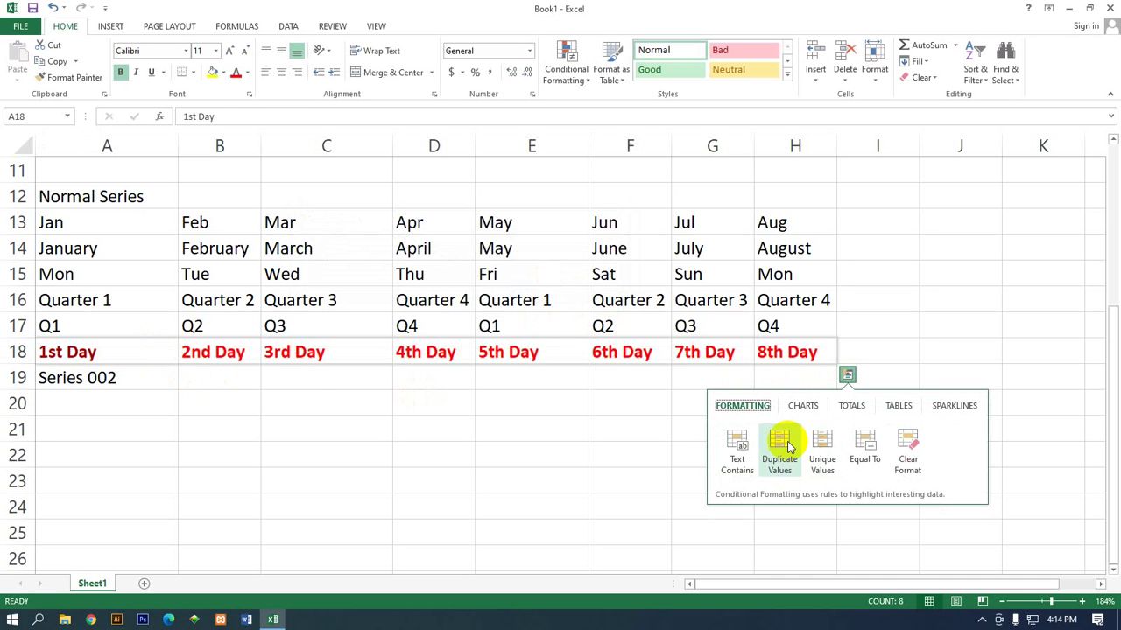
{"action": "left_click", "coordinate": [781, 443]}
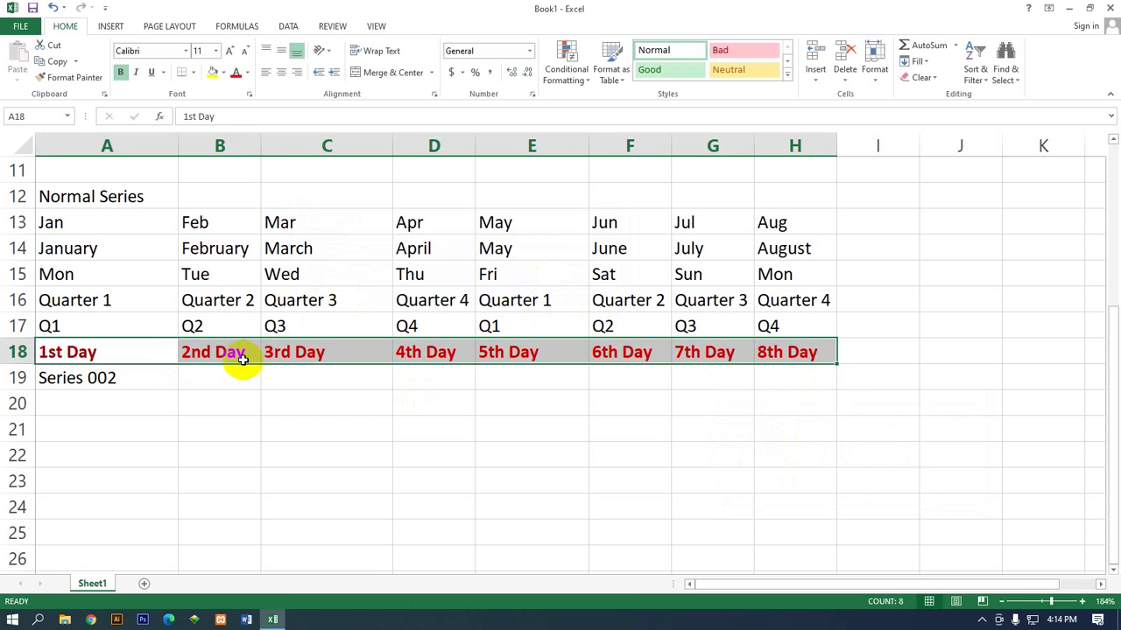
{"action": "left_click", "coordinate": [846, 375]}
{"action": "left_click", "coordinate": [864, 443]}
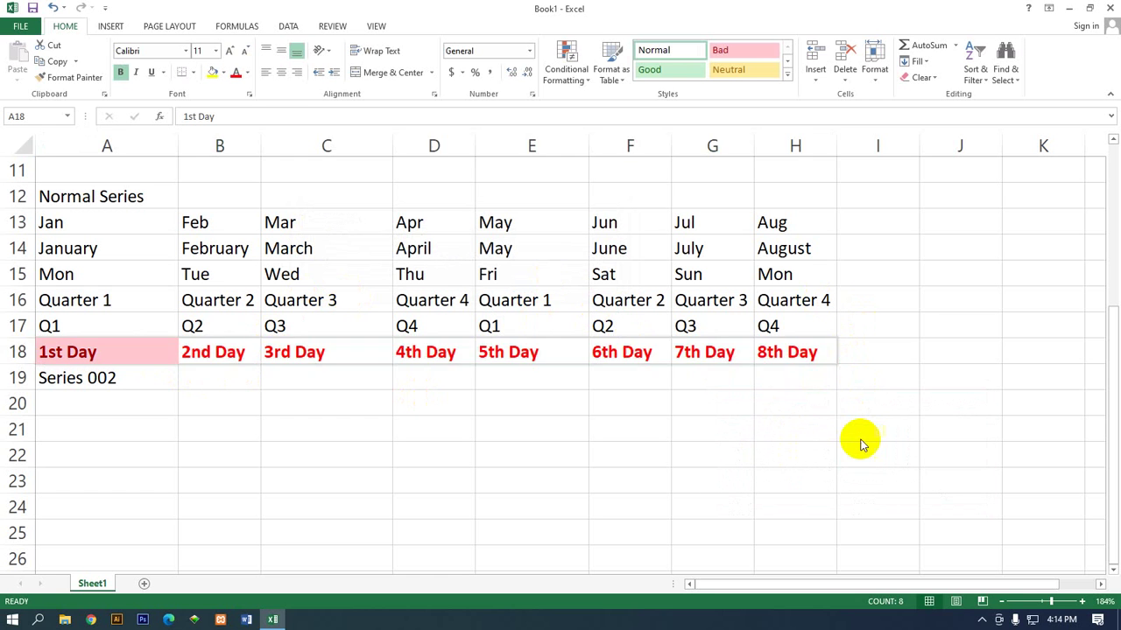
{"action": "left_click", "coordinate": [597, 286]}
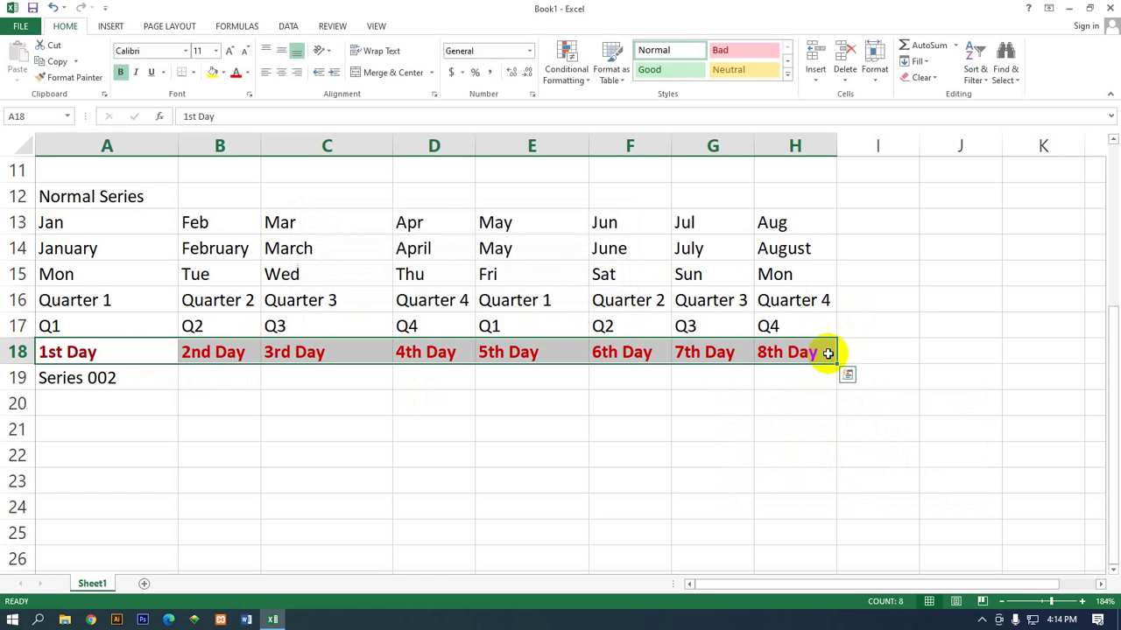
{"action": "left_click", "coordinate": [846, 375]}
{"action": "left_click", "coordinate": [847, 375]}
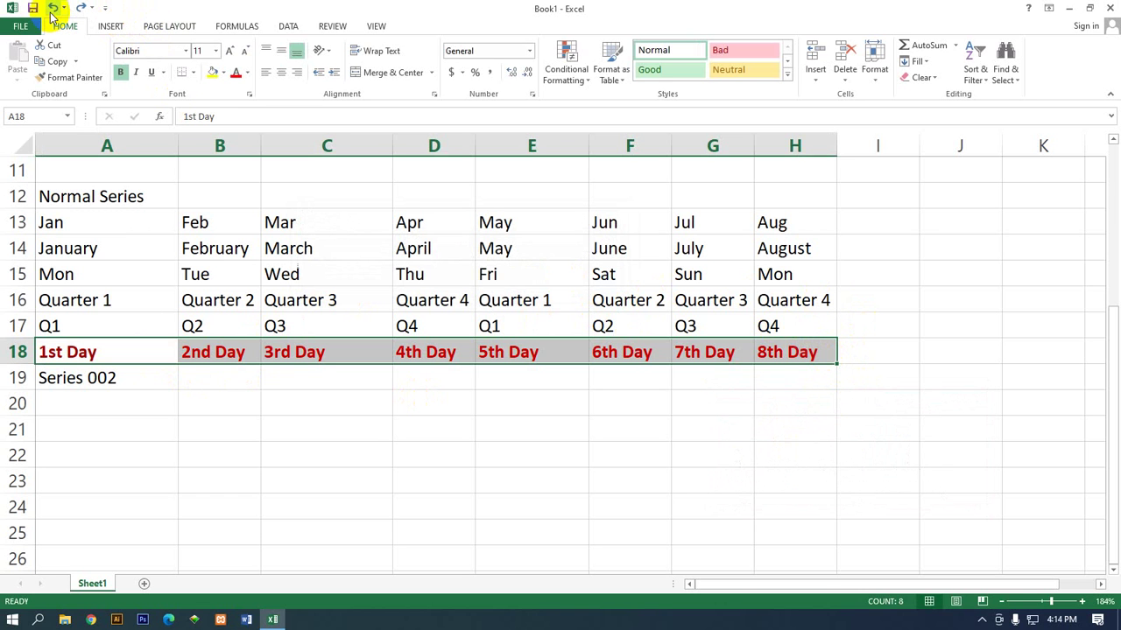
{"action": "left_click", "coordinate": [51, 9]}
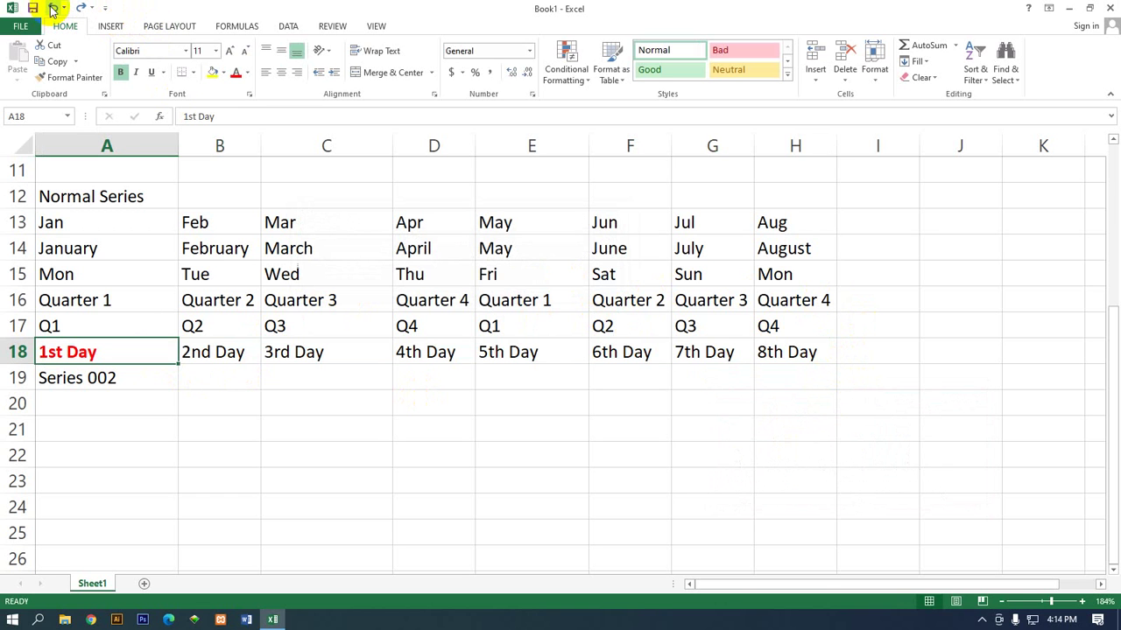
Refill 1st Day across A18:H18 using Fill Without Formatting
{"action": "left_click_drag", "start_coordinate": [178, 365], "coordinate": [826, 365]}
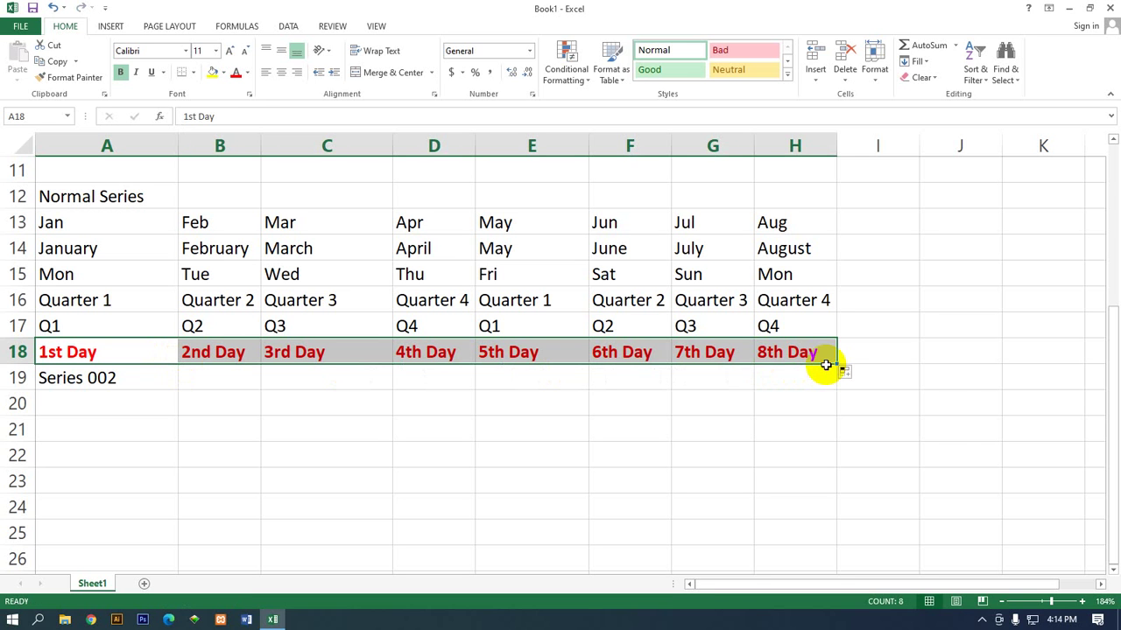
{"action": "left_click", "coordinate": [844, 373]}
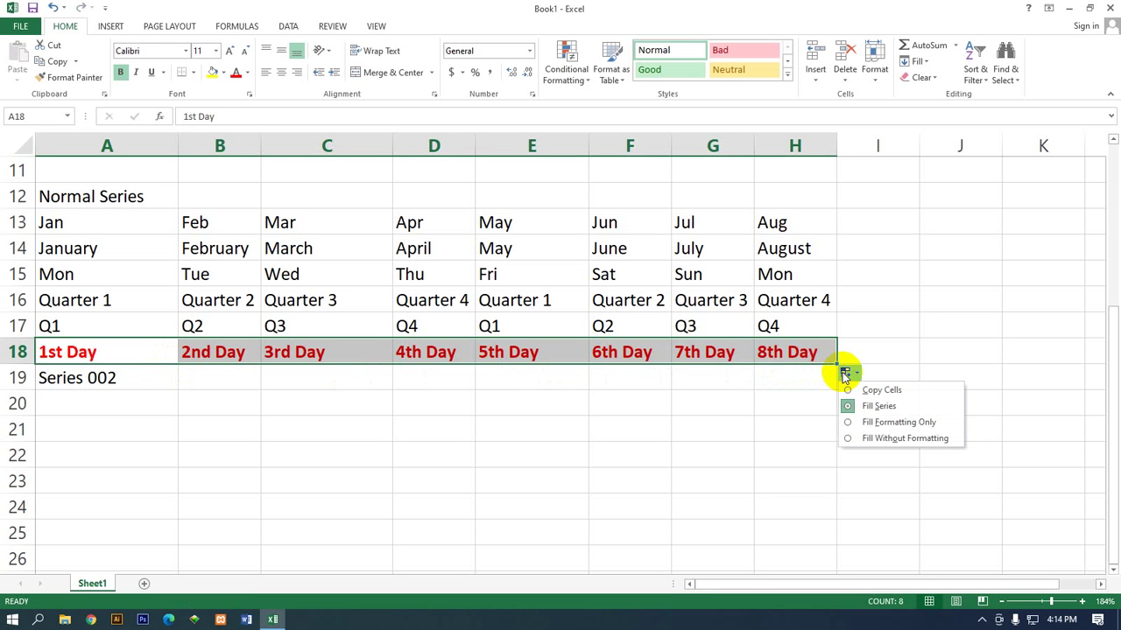
{"action": "left_click", "coordinate": [854, 438]}
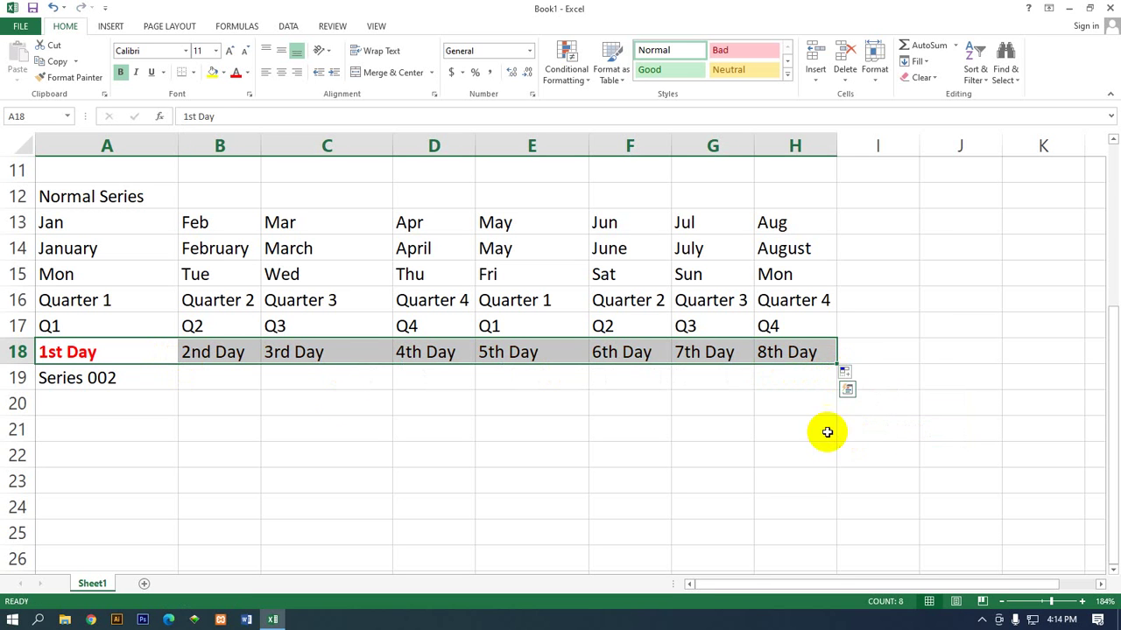
{"action": "left_click", "coordinate": [842, 361]}
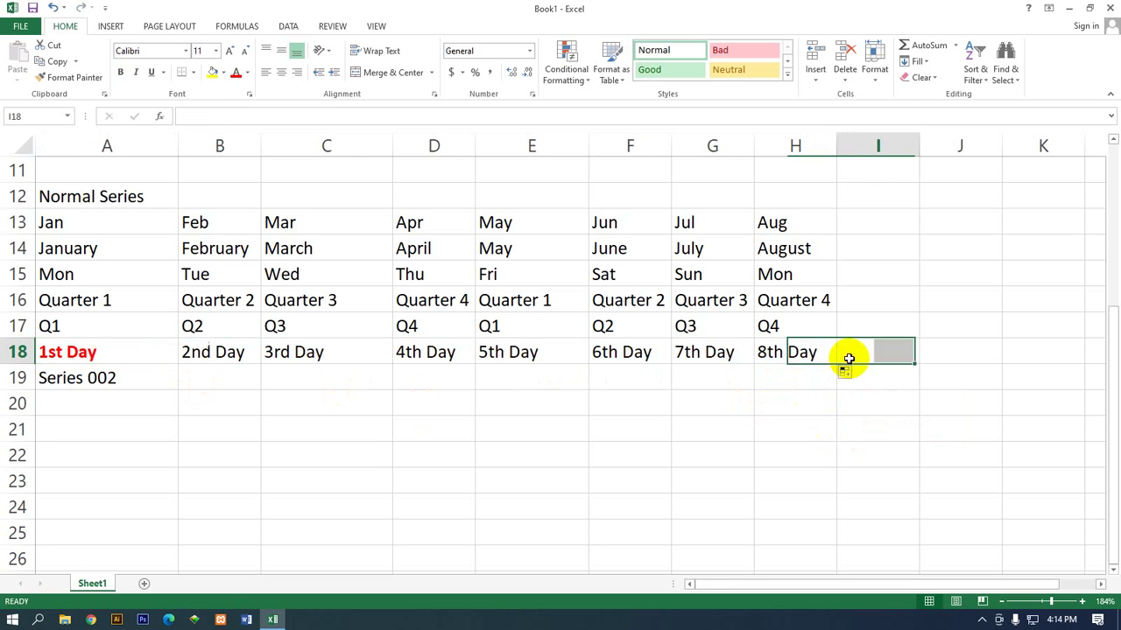
{"action": "left_click", "coordinate": [153, 352]}
{"action": "left_click", "coordinate": [845, 374]}
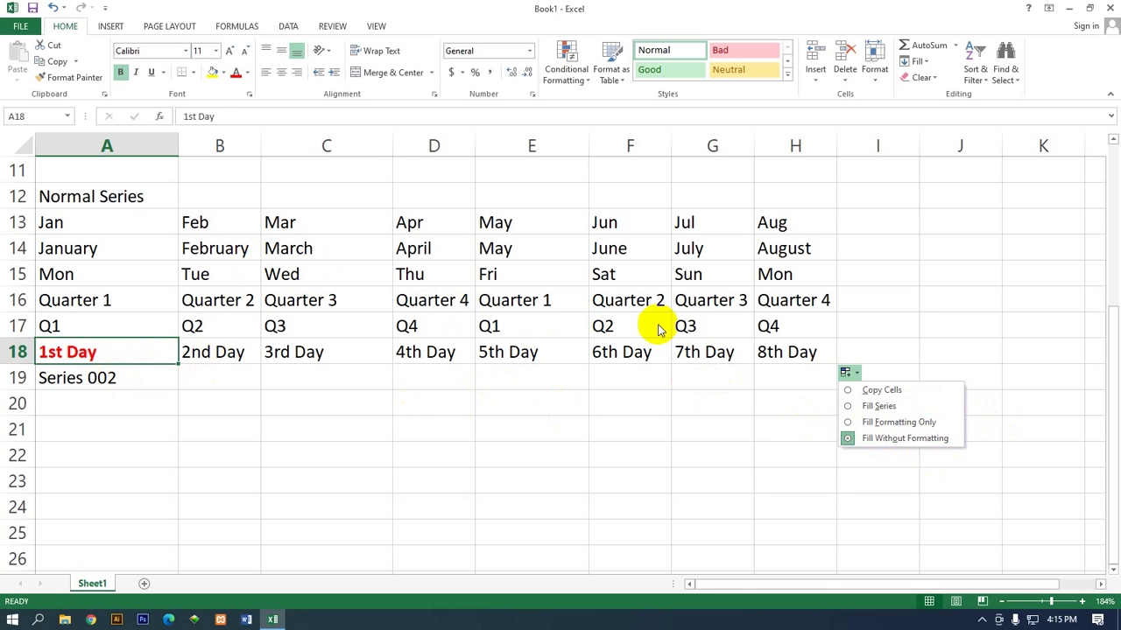
{"action": "left_click_drag", "start_coordinate": [87, 324], "coordinate": [830, 336]}
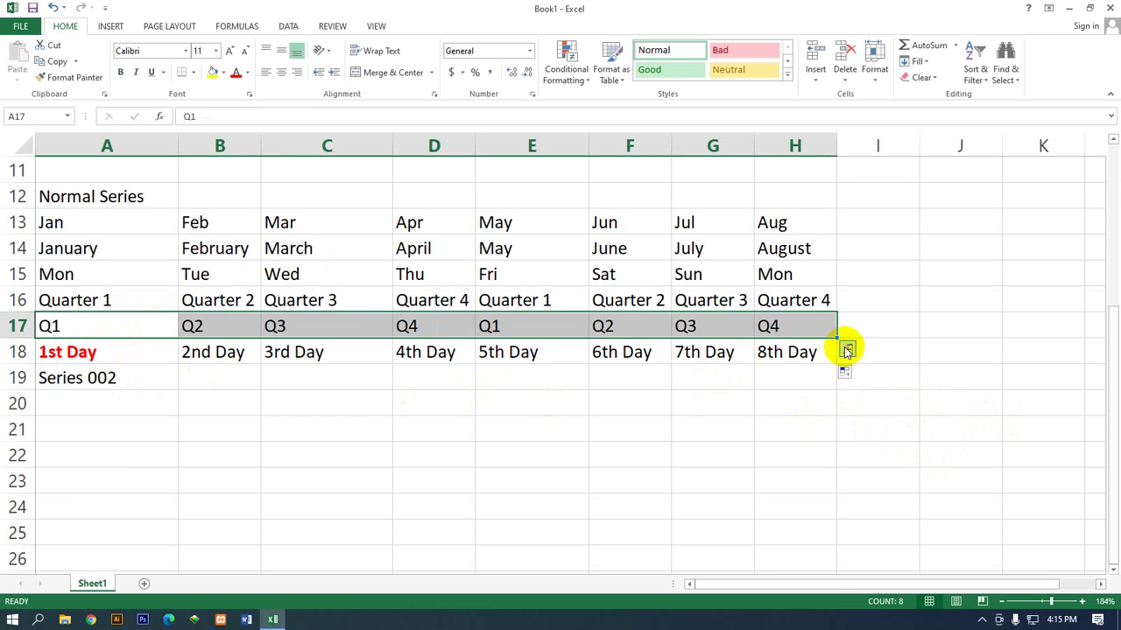
Extend Q1 from A17 to H17 and give A17 a yellow fill
{"action": "left_click", "coordinate": [123, 326]}
{"action": "left_click_drag", "start_coordinate": [178, 338], "coordinate": [832, 338]}
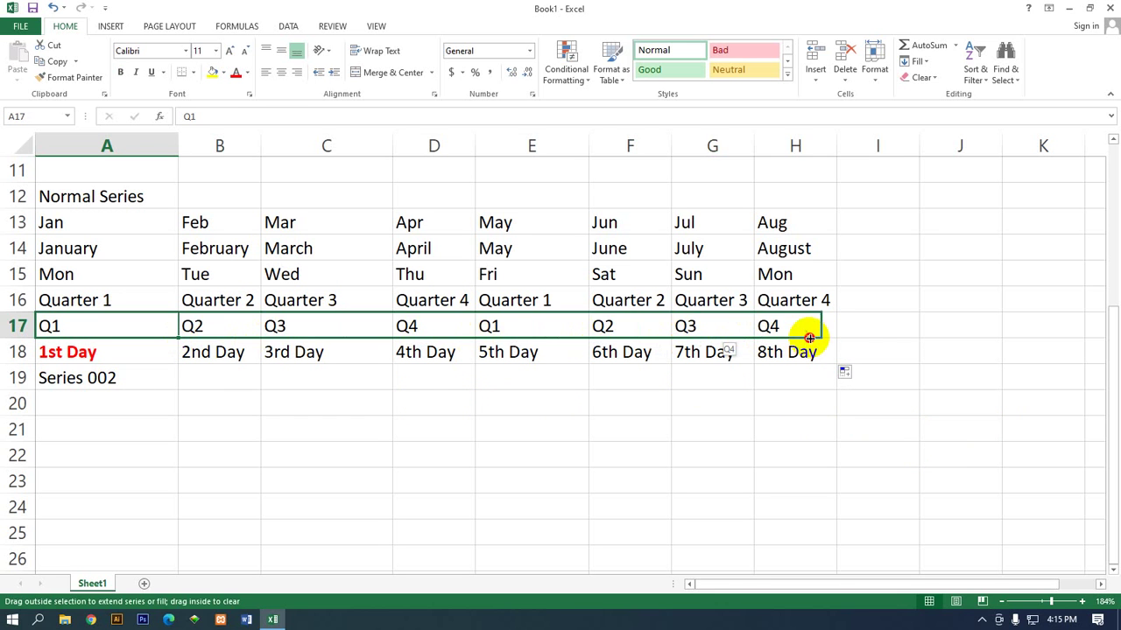
{"action": "left_click", "coordinate": [847, 349]}
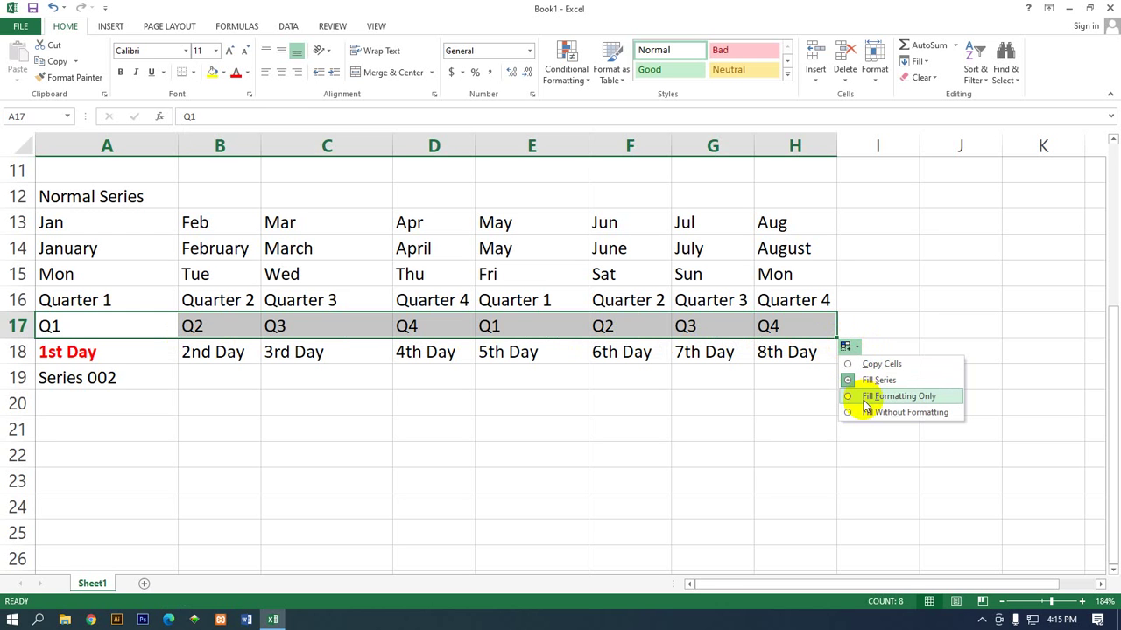
{"action": "left_click", "coordinate": [122, 322]}
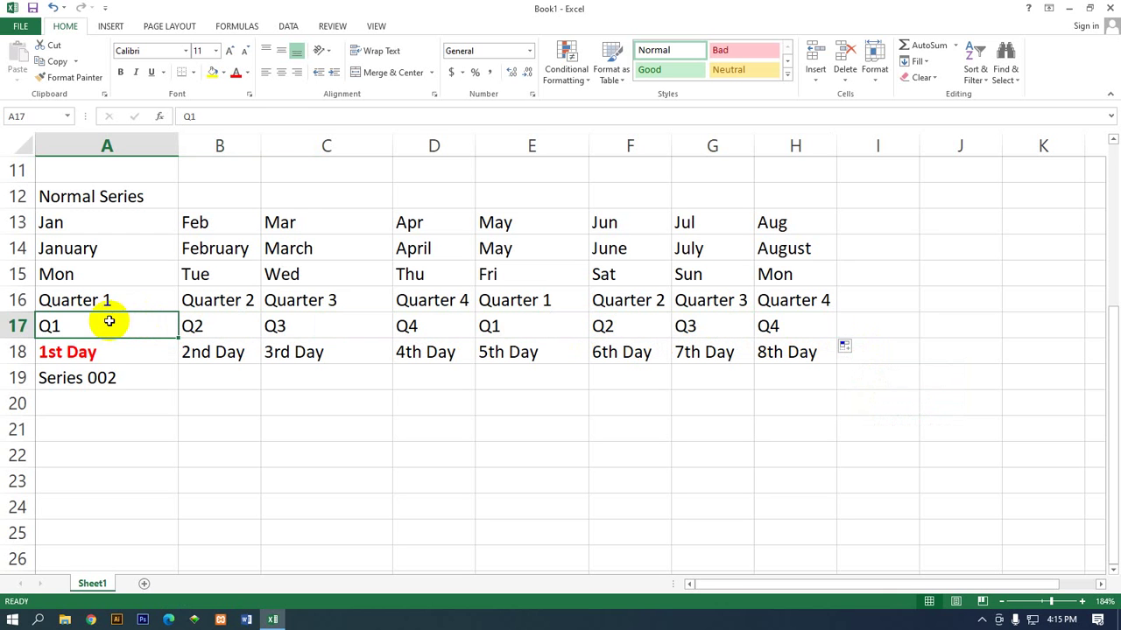
{"action": "left_click", "coordinate": [213, 72]}
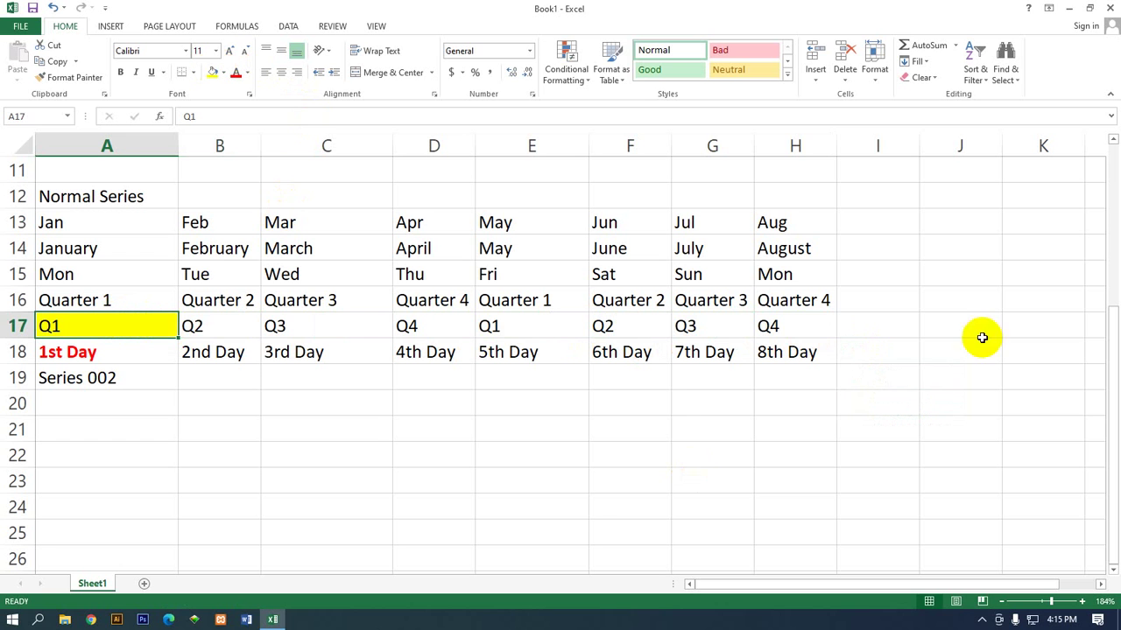
Re-extend the yellow Q1 across A17:H17 and apply Fill Formatting Only
{"action": "left_click_drag", "start_coordinate": [146, 321], "coordinate": [795, 309]}
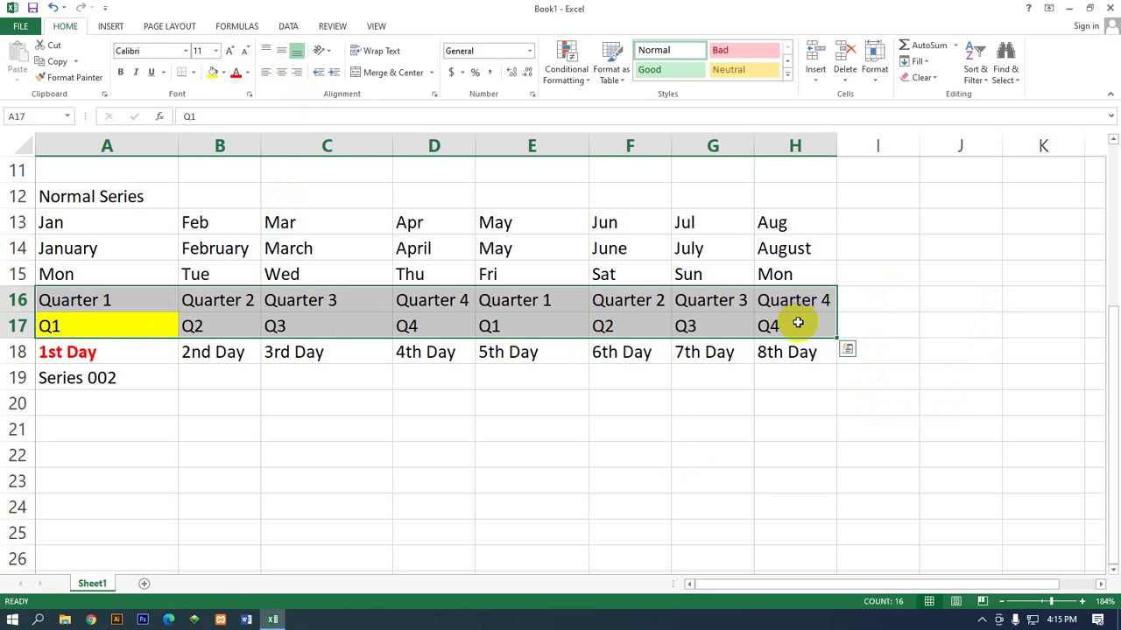
{"action": "left_click", "coordinate": [805, 330]}
{"action": "left_click_drag", "start_coordinate": [155, 319], "coordinate": [823, 324]}
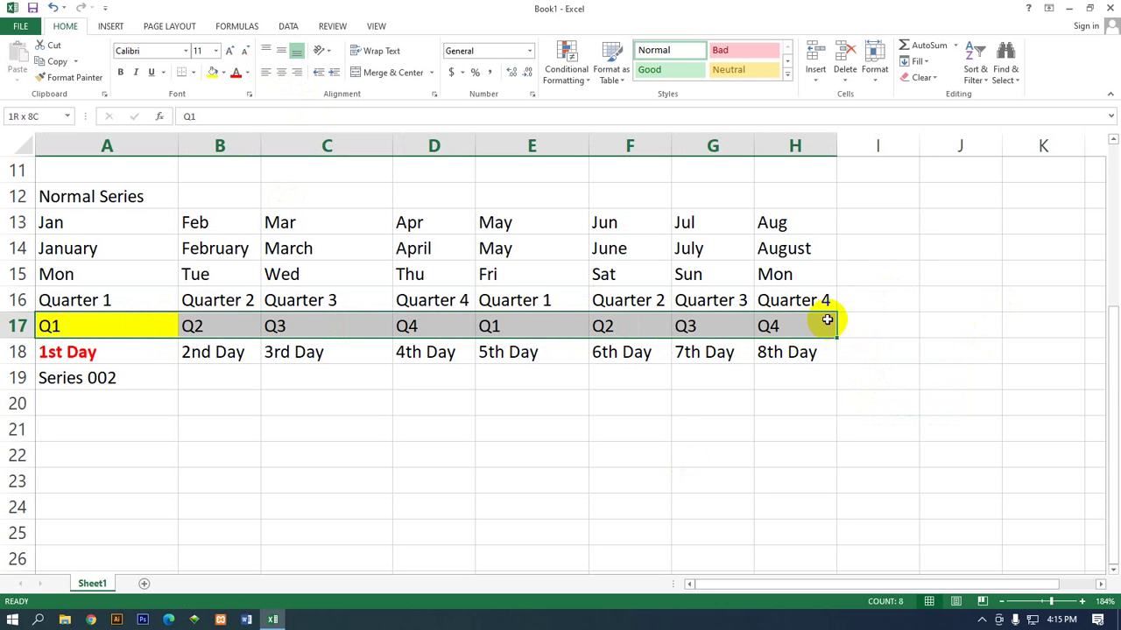
{"action": "left_click", "coordinate": [847, 349]}
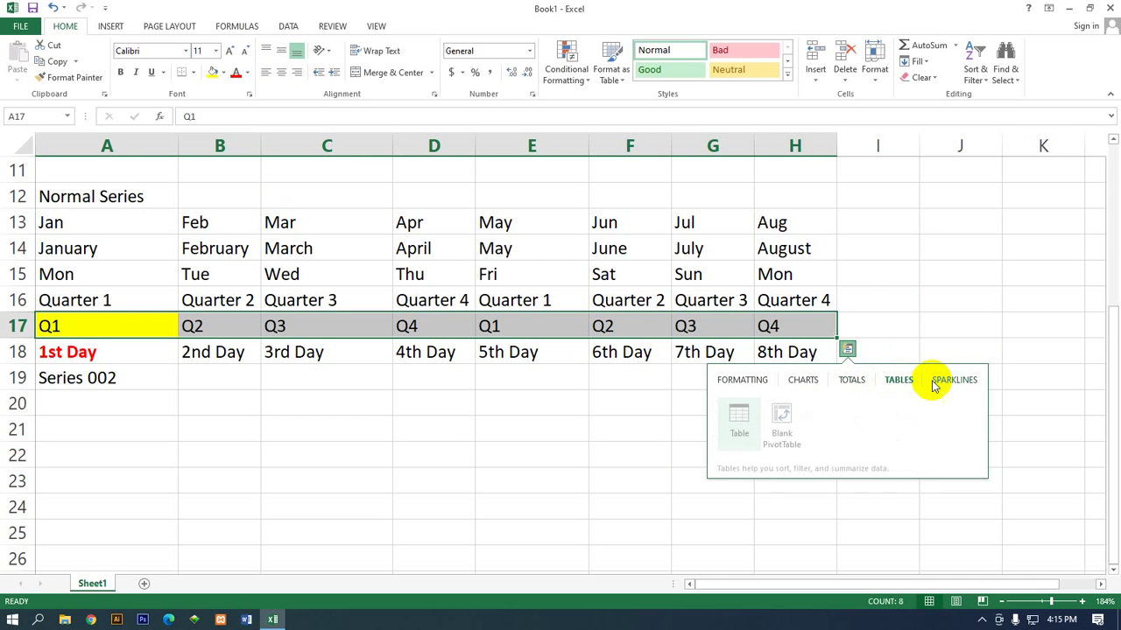
{"action": "mouse_move", "coordinate": [742, 380]}
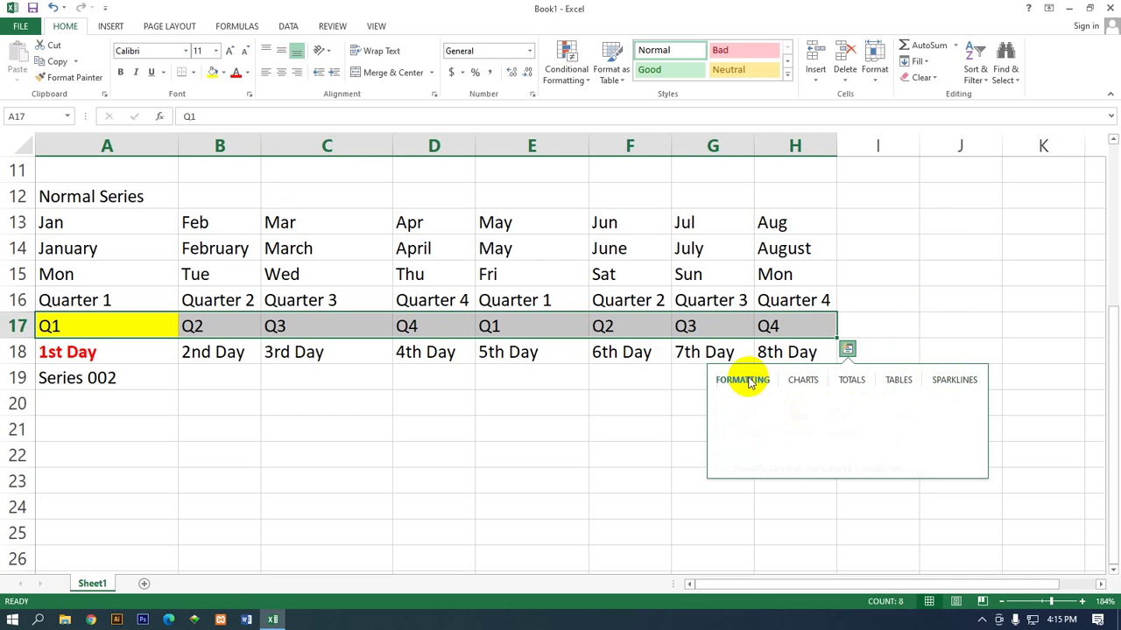
{"action": "mouse_move", "coordinate": [145, 324]}
{"action": "left_mouse_down"}
{"action": "mouse_move", "coordinate": [232, 335]}
{"action": "mouse_move", "coordinate": [788, 338]}
{"action": "mouse_move", "coordinate": [93, 347]}
{"action": "mouse_move", "coordinate": [148, 333]}
{"action": "mouse_move", "coordinate": [820, 342]}
{"action": "left_mouse_up"}
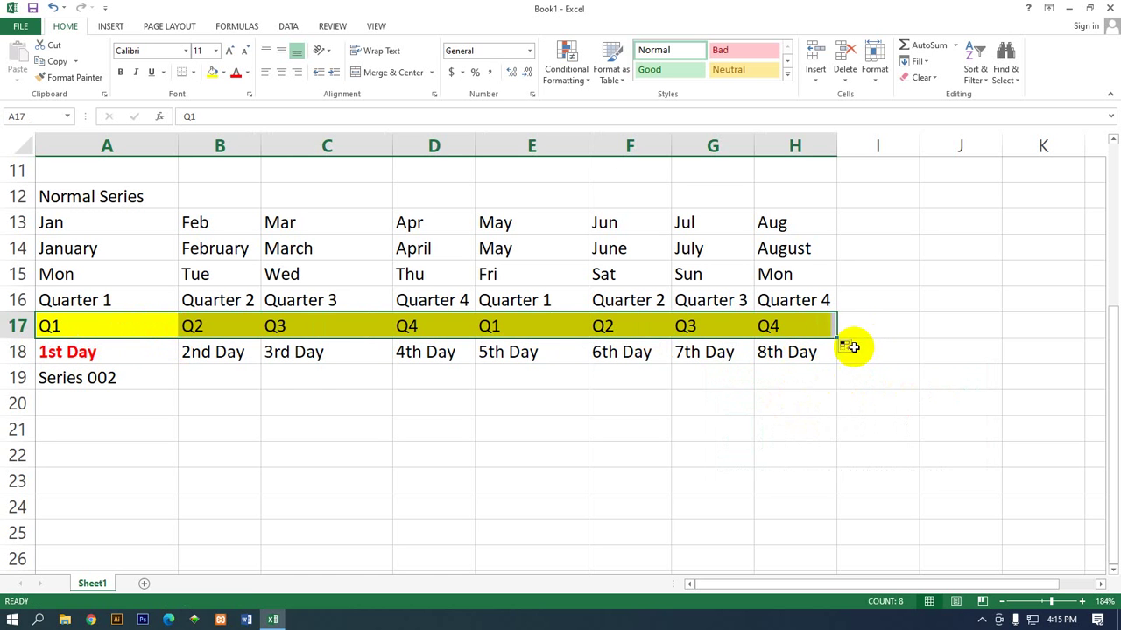
{"action": "left_click", "coordinate": [851, 348]}
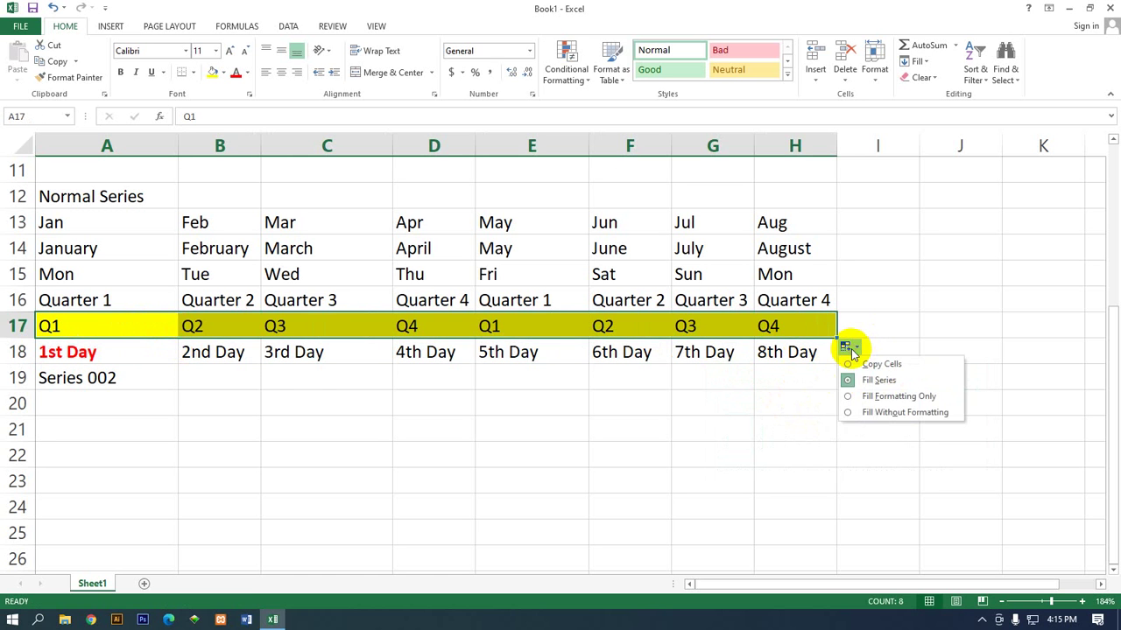
{"action": "left_click", "coordinate": [884, 398]}
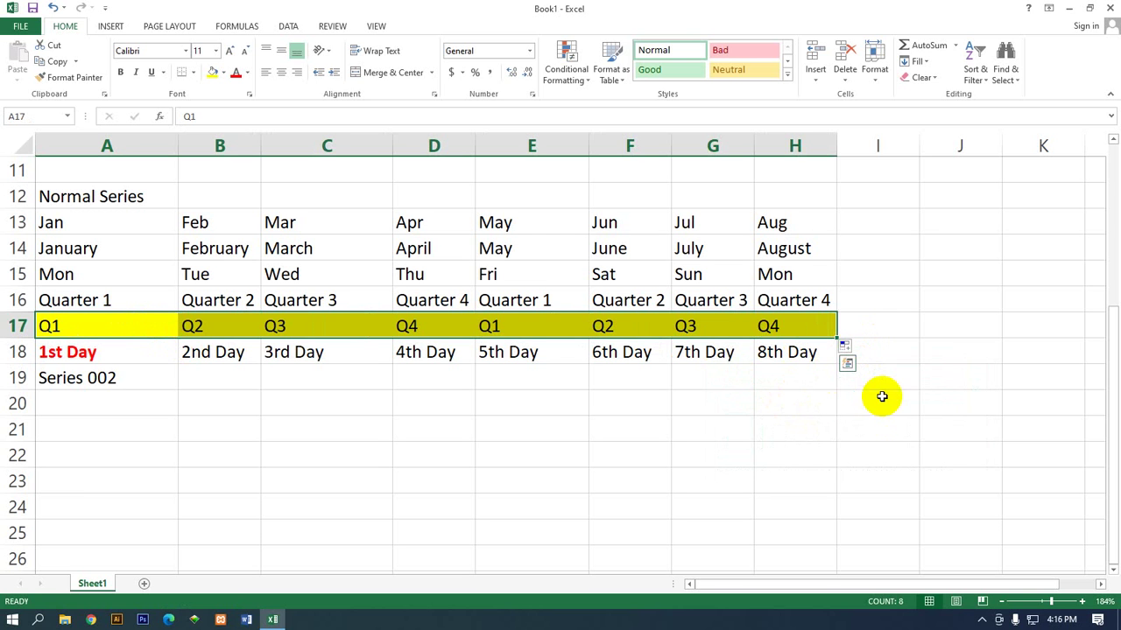
Try Copy Cells and Fill Series on row 17, ending with Fill Without Formatting
{"action": "left_click", "coordinate": [846, 349]}
{"action": "left_click", "coordinate": [866, 363]}
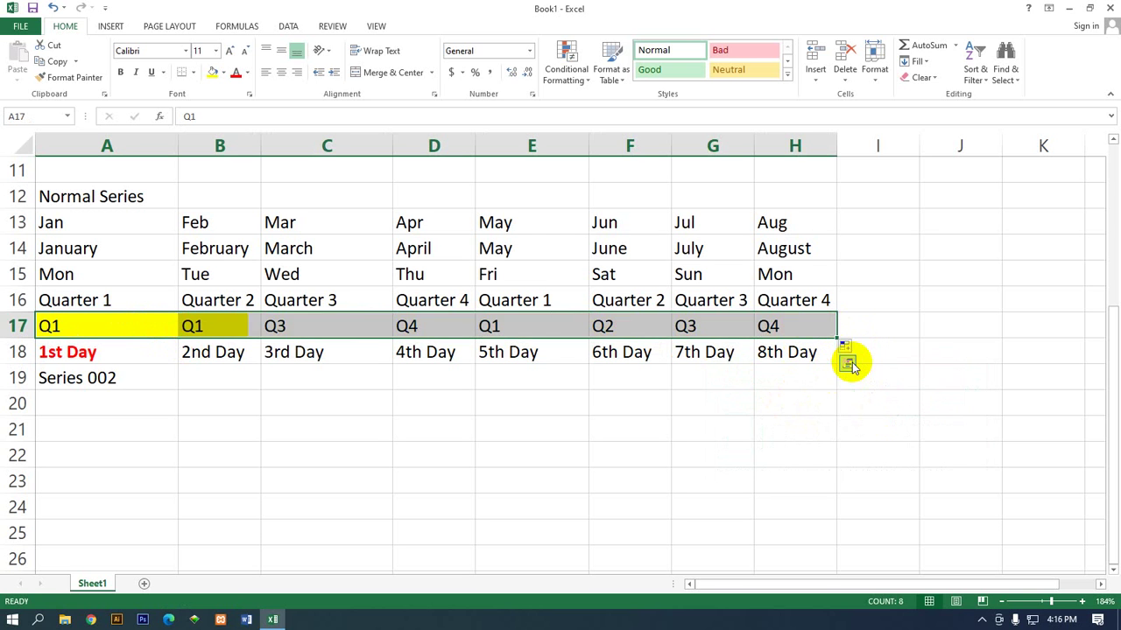
{"action": "left_click", "coordinate": [846, 349]}
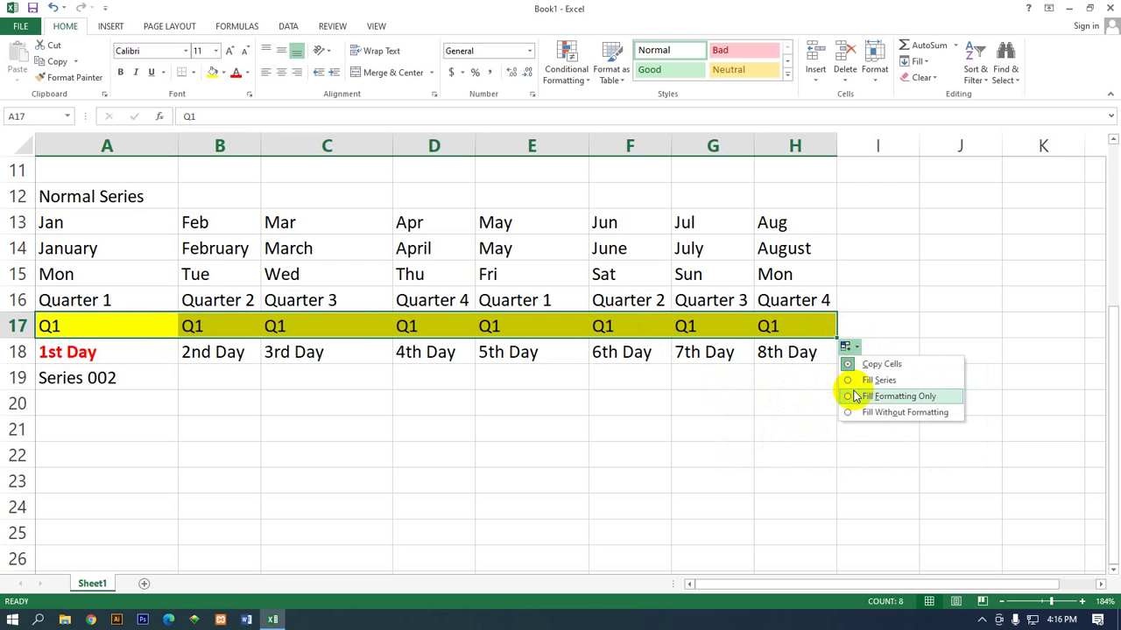
{"action": "left_click", "coordinate": [854, 381]}
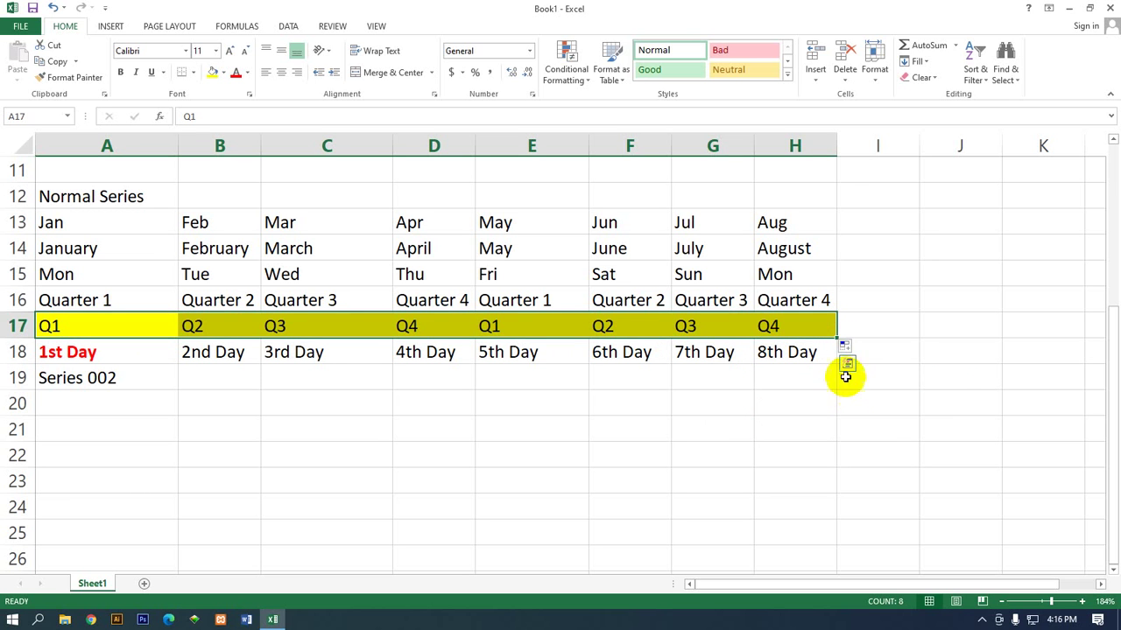
{"action": "left_click", "coordinate": [844, 347]}
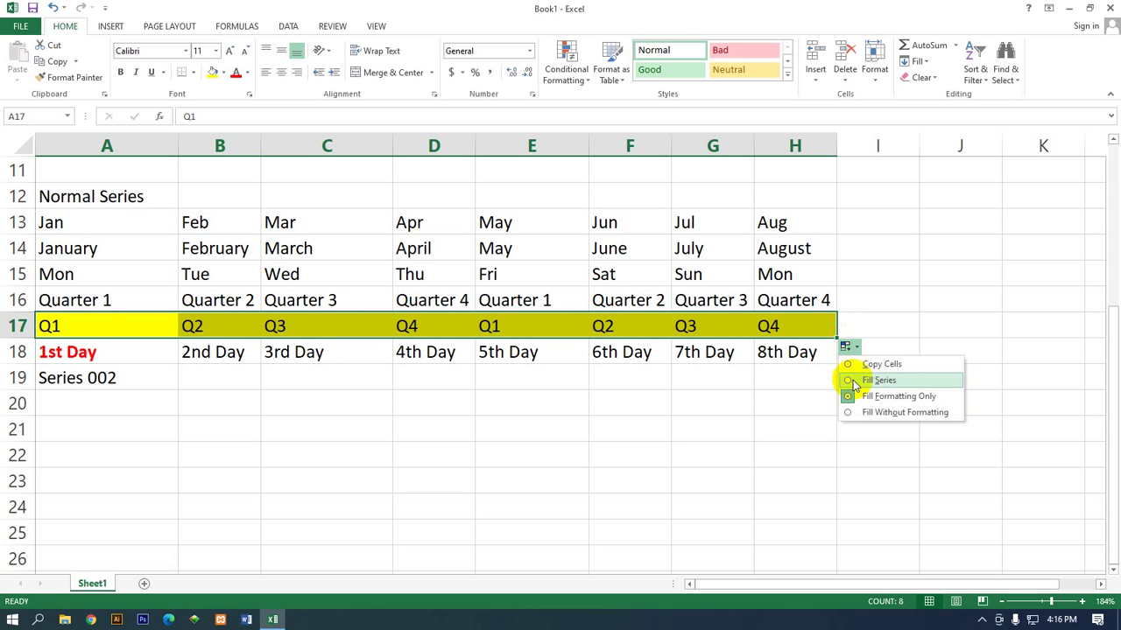
{"action": "left_click", "coordinate": [855, 364]}
{"action": "left_click", "coordinate": [847, 348]}
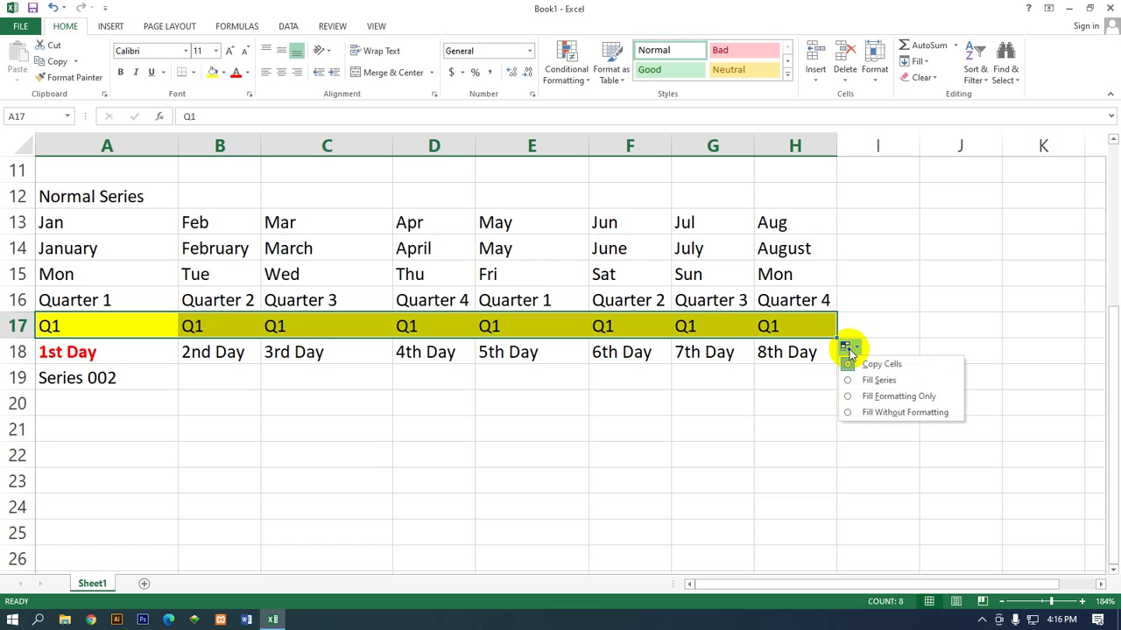
{"action": "left_click", "coordinate": [902, 412]}
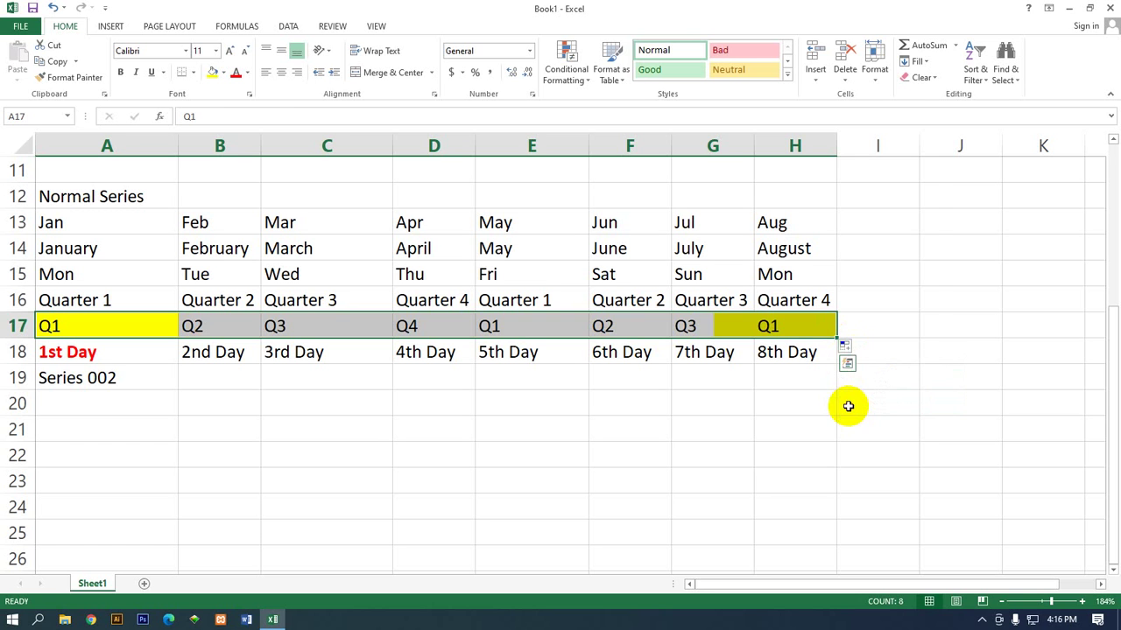
{"action": "left_click", "coordinate": [857, 328]}
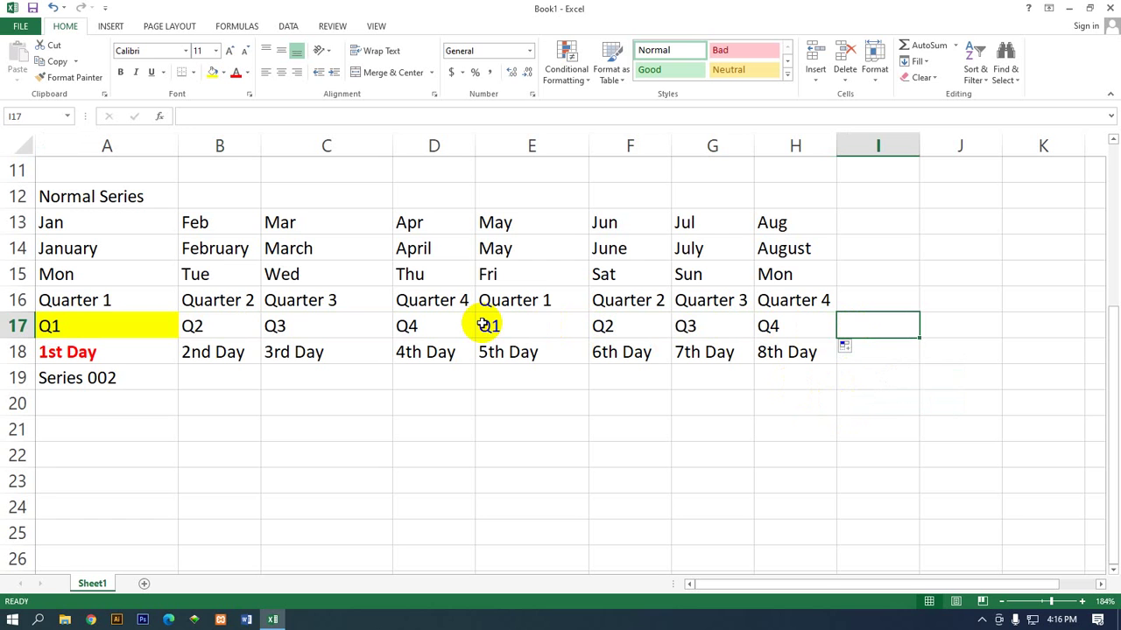
Switch from Fill Series back to Fill Without Formatting so only A17 stays yellow
{"action": "left_click", "coordinate": [848, 348]}
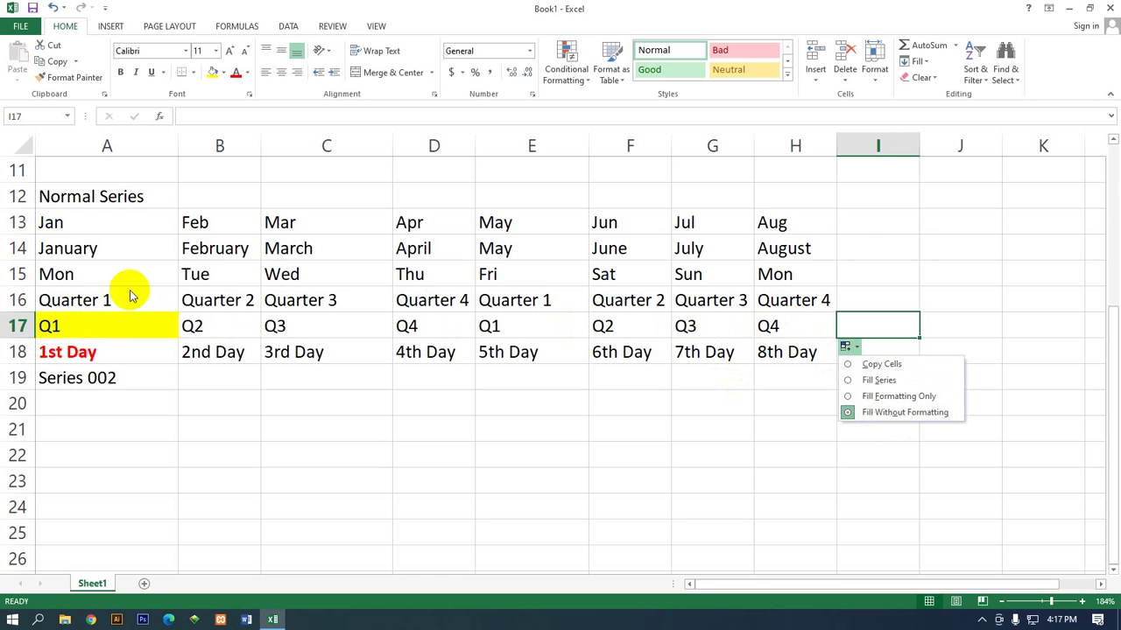
{"action": "left_click", "coordinate": [856, 381]}
{"action": "left_click", "coordinate": [880, 325]}
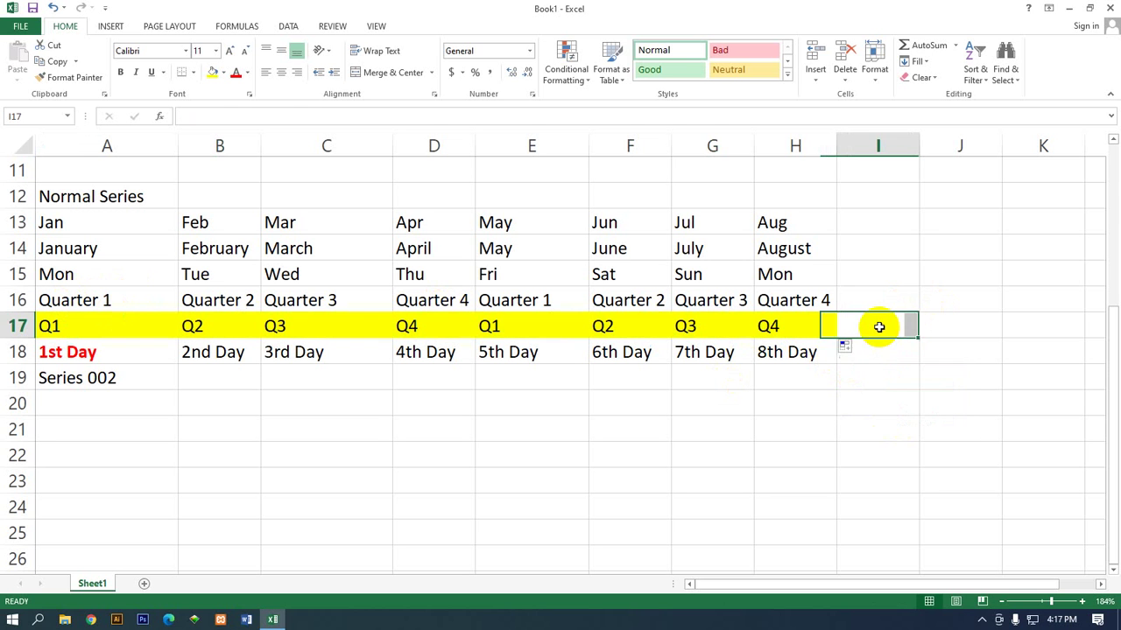
{"action": "left_click", "coordinate": [848, 349]}
{"action": "left_click", "coordinate": [854, 382]}
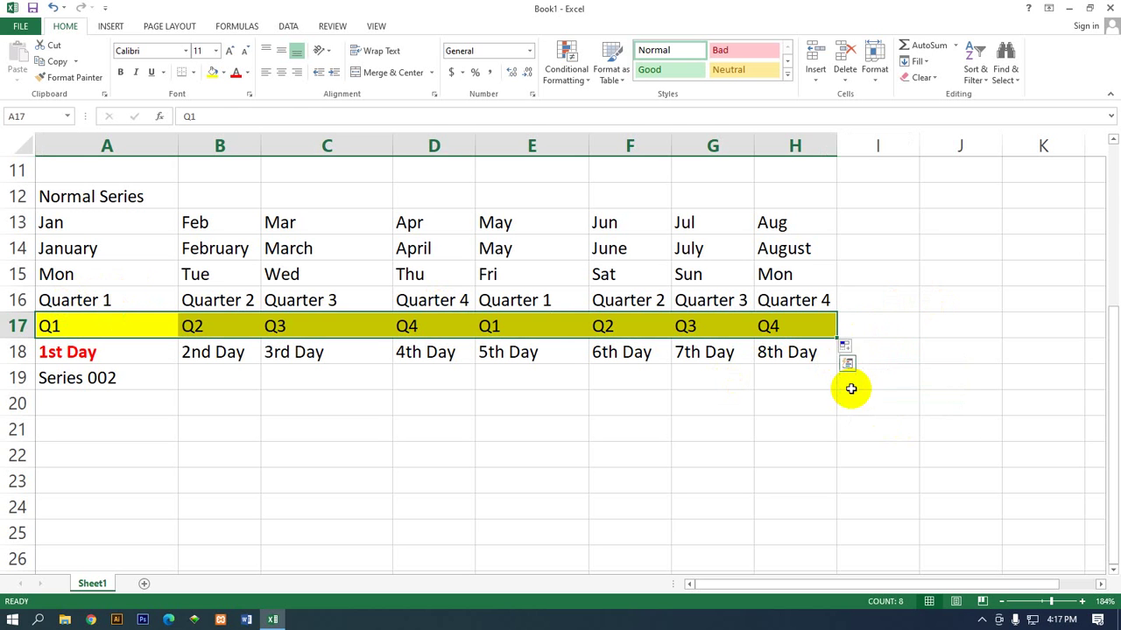
{"action": "left_click", "coordinate": [847, 358]}
{"action": "left_click", "coordinate": [856, 407]}
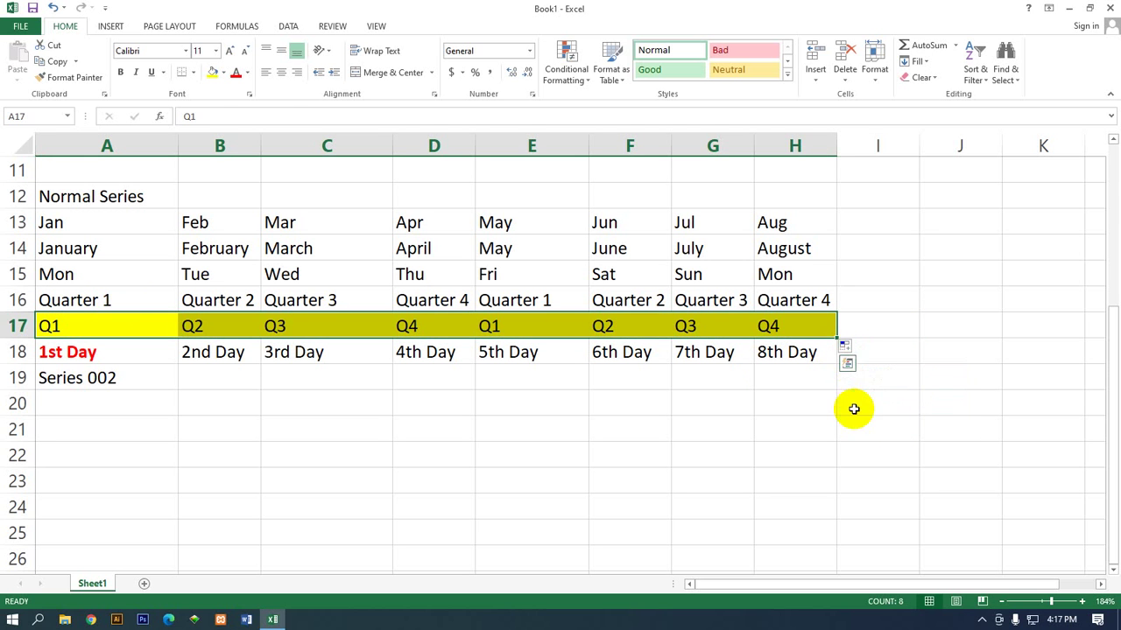
{"action": "left_click", "coordinate": [863, 323]}
{"action": "left_click", "coordinate": [151, 400]}
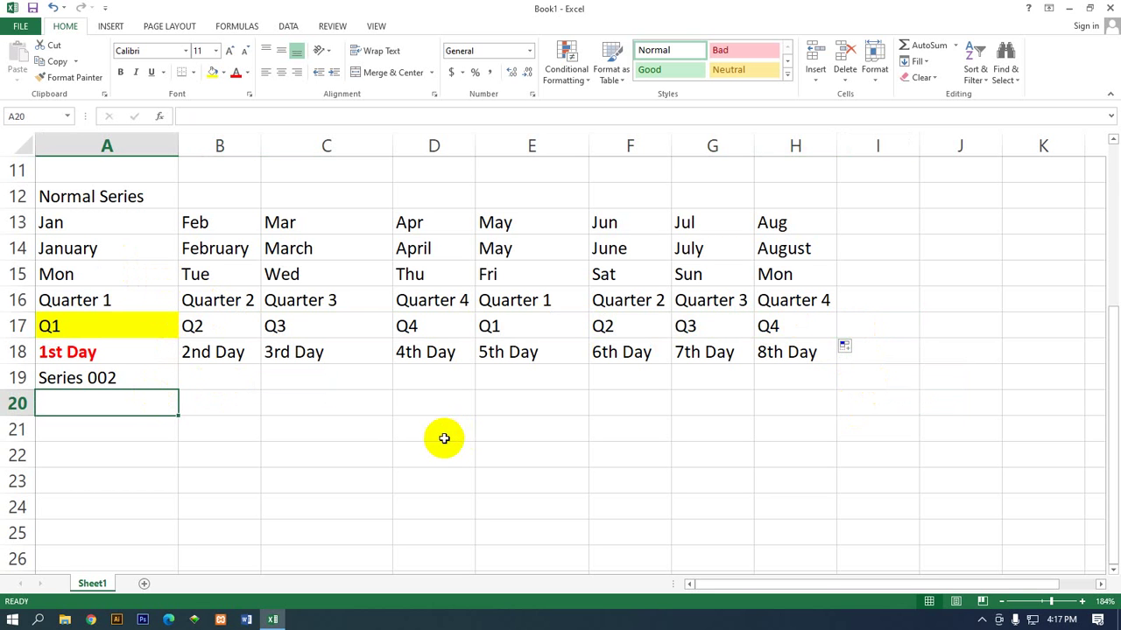
{"action": "scroll", "coordinate": [335, 440], "scroll_direction": "down", "scroll_amount": 4}
{"action": "scroll", "coordinate": [335, 440], "scroll_direction": "up", "scroll_amount": 2}
{"action": "scroll", "coordinate": [334, 441], "scroll_direction": "up", "scroll_amount": 5}
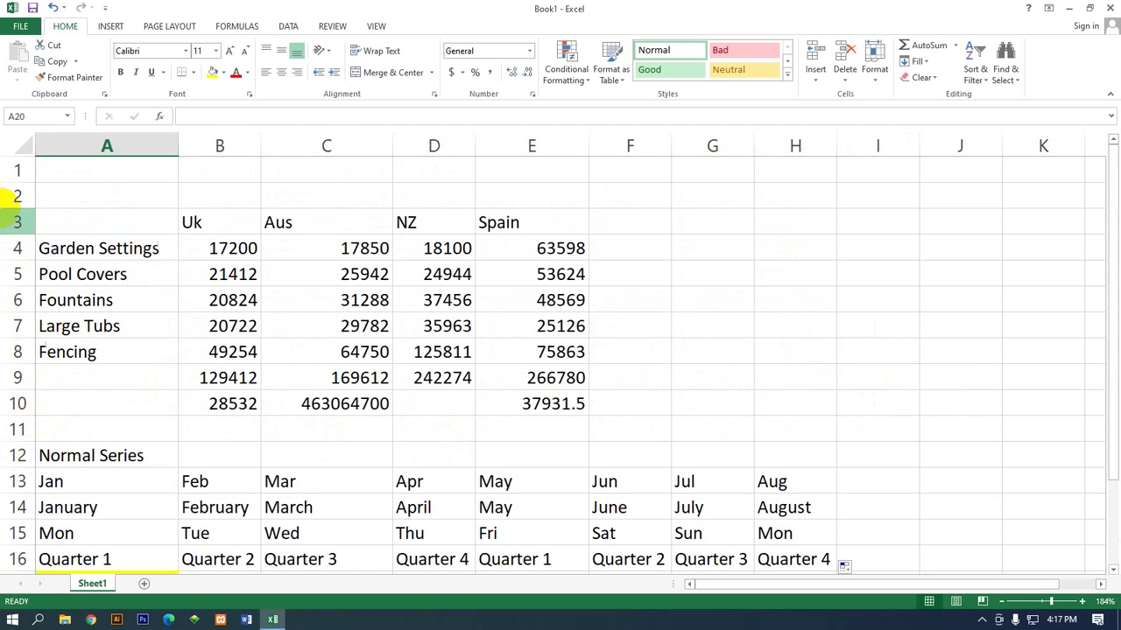
{"action": "left_click", "coordinate": [23, 147]}
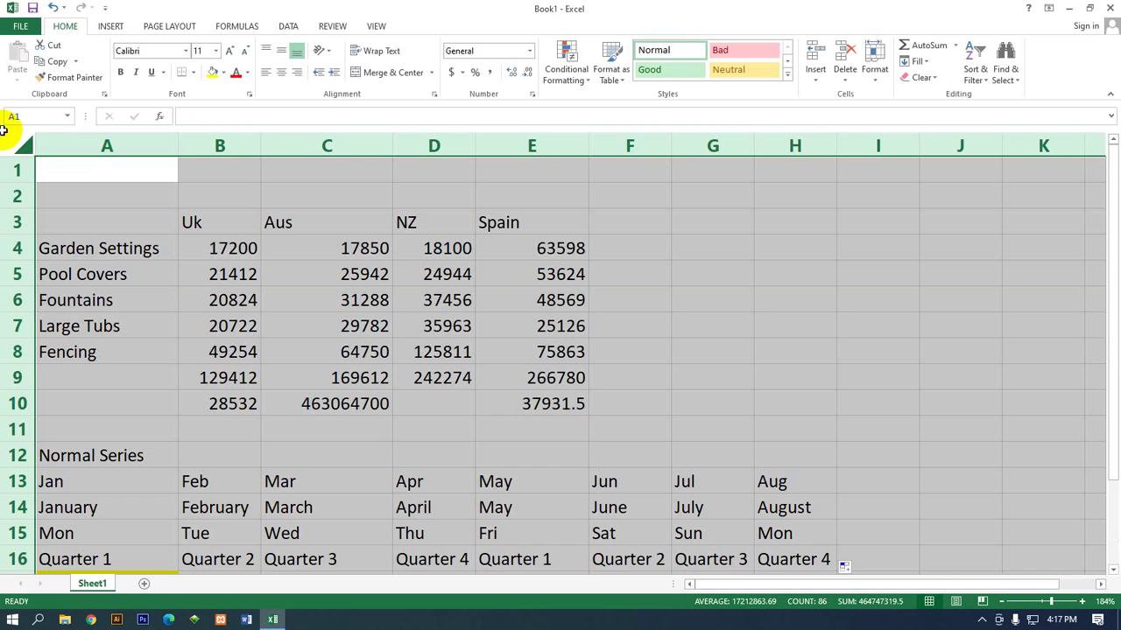
{"action": "left_click", "coordinate": [167, 359]}
{"action": "scroll", "coordinate": [300, 358], "scroll_direction": "down", "scroll_amount": 6}
{"action": "scroll", "coordinate": [300, 358], "scroll_direction": "down", "scroll_amount": 5}
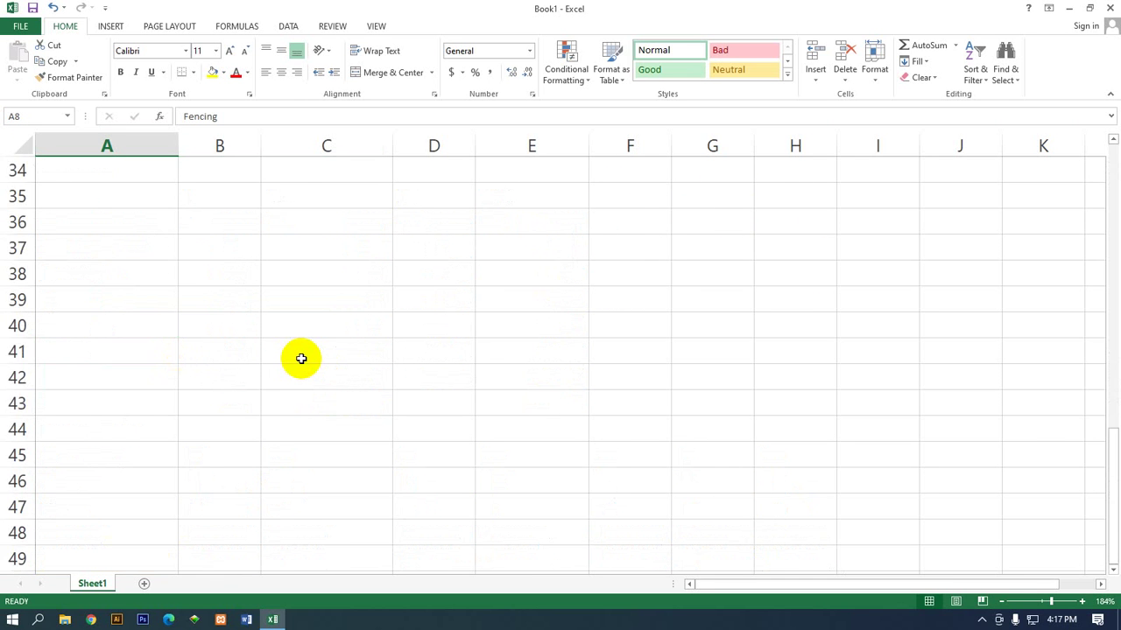
{"action": "scroll", "coordinate": [300, 358], "scroll_direction": "up", "scroll_amount": 10}
{"action": "scroll", "coordinate": [302, 357], "scroll_direction": "down", "scroll_amount": 4}
{"action": "scroll", "coordinate": [304, 358], "scroll_direction": "down", "scroll_amount": 3}
{"action": "scroll", "coordinate": [304, 357], "scroll_direction": "up", "scroll_amount": 6}
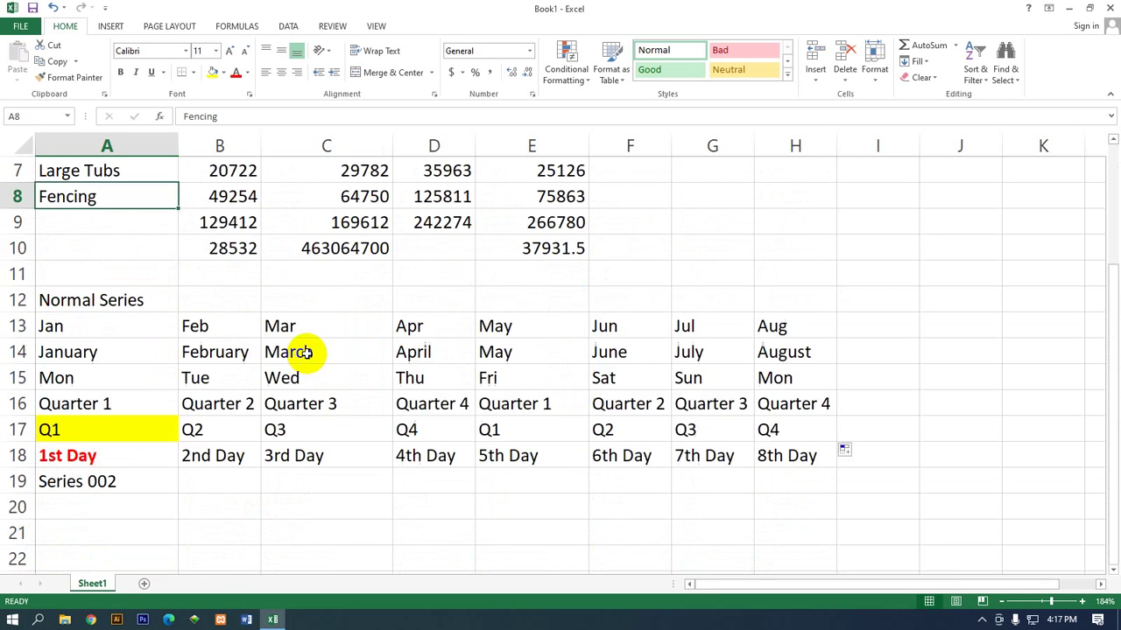
{"action": "scroll", "coordinate": [295, 359], "scroll_direction": "up", "scroll_amount": 2}
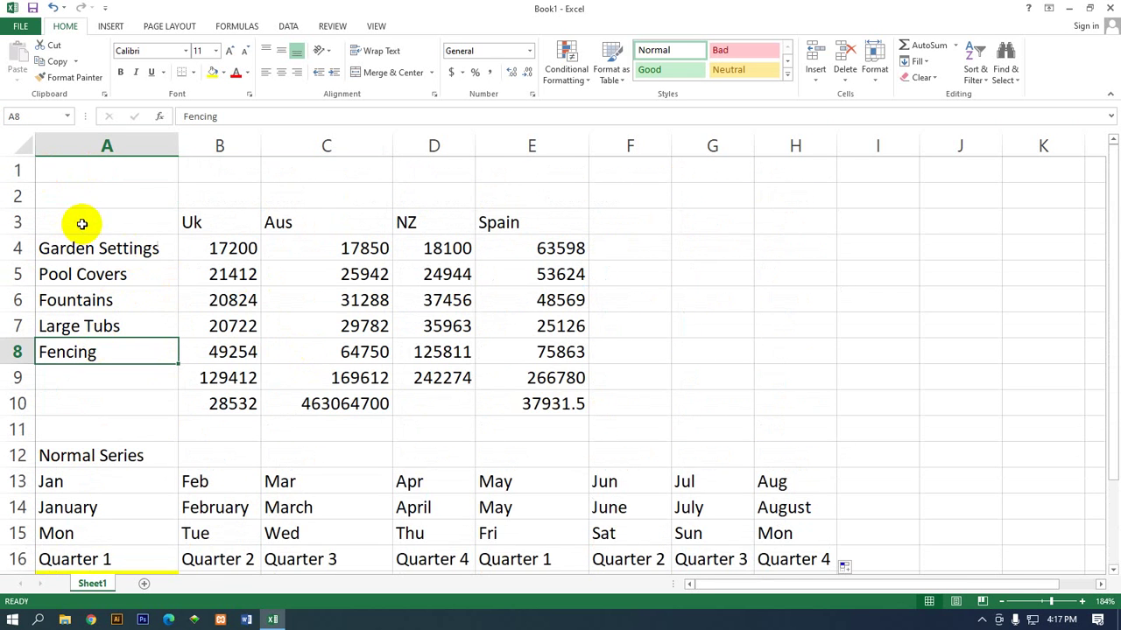
{"action": "left_click_drag", "start_coordinate": [82, 247], "coordinate": [579, 422]}
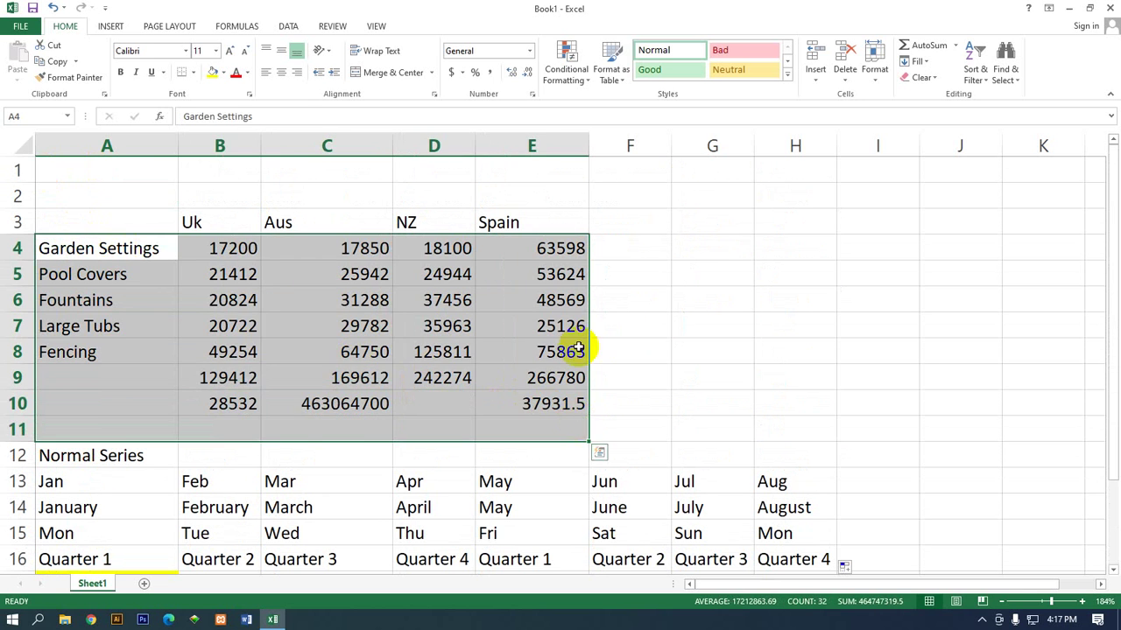
{"action": "left_click", "coordinate": [599, 328]}
{"action": "left_click_drag", "start_coordinate": [78, 224], "coordinate": [547, 405]}
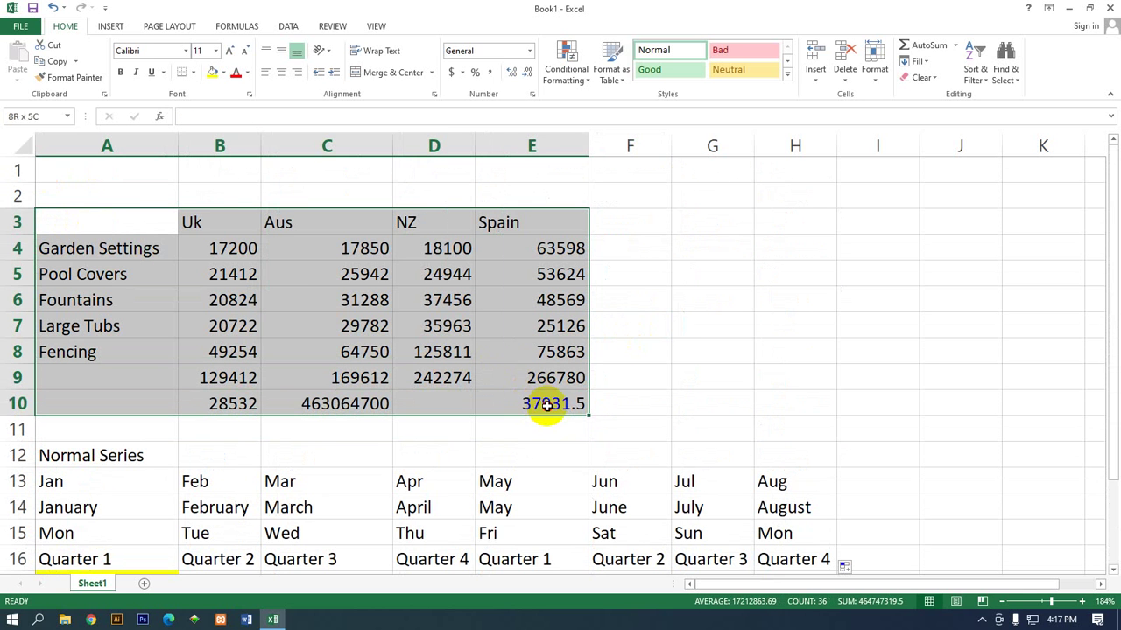
{"action": "left_click", "coordinate": [123, 205]}
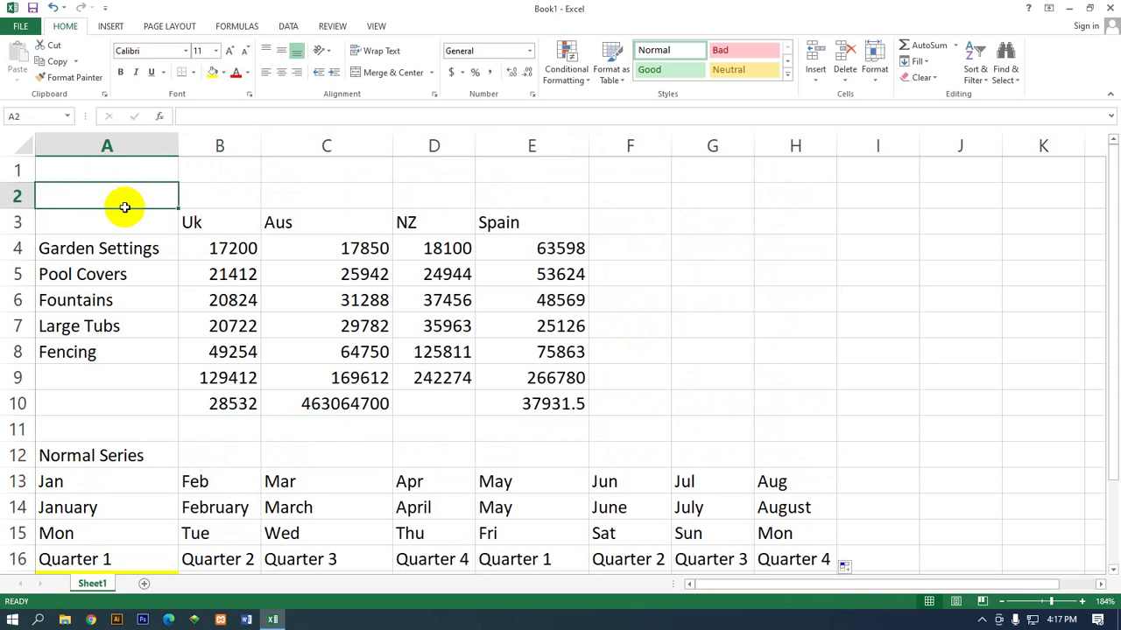
{"action": "mouse_move", "coordinate": [125, 230]}
{"action": "left_mouse_down"}
{"action": "mouse_move", "coordinate": [591, 410]}
{"action": "mouse_move", "coordinate": [570, 412]}
{"action": "left_mouse_up"}
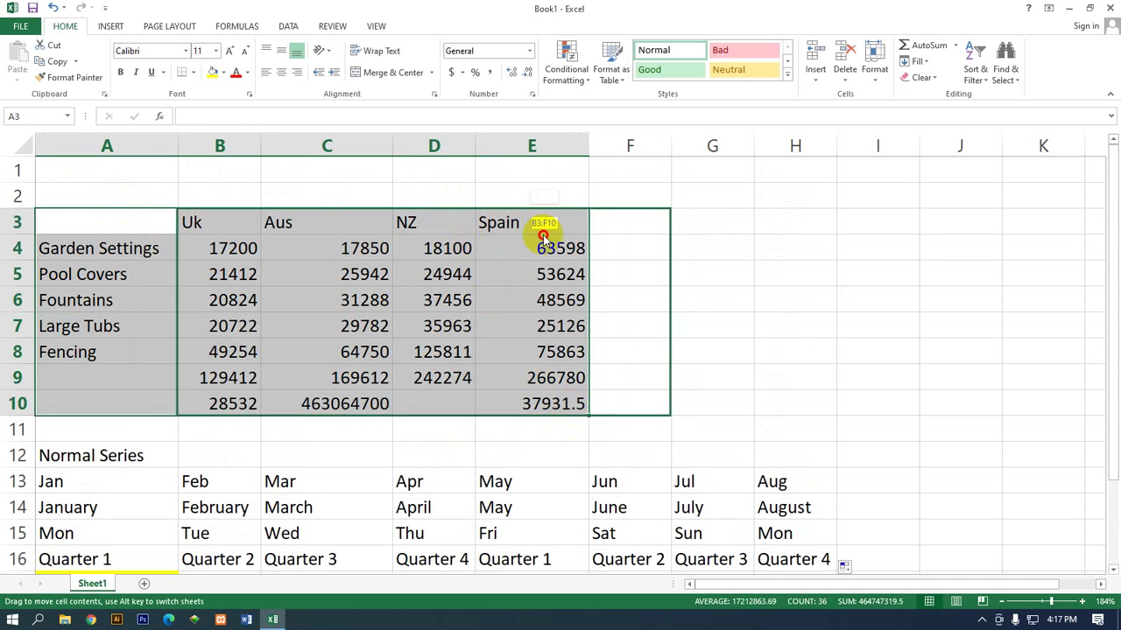
{"action": "left_click_drag", "start_coordinate": [453, 210], "coordinate": [573, 212]}
Enter 1 in A3 and 2 in A4, then fill the pattern down to A10 for 1–8
{"action": "left_click", "coordinate": [122, 222]}
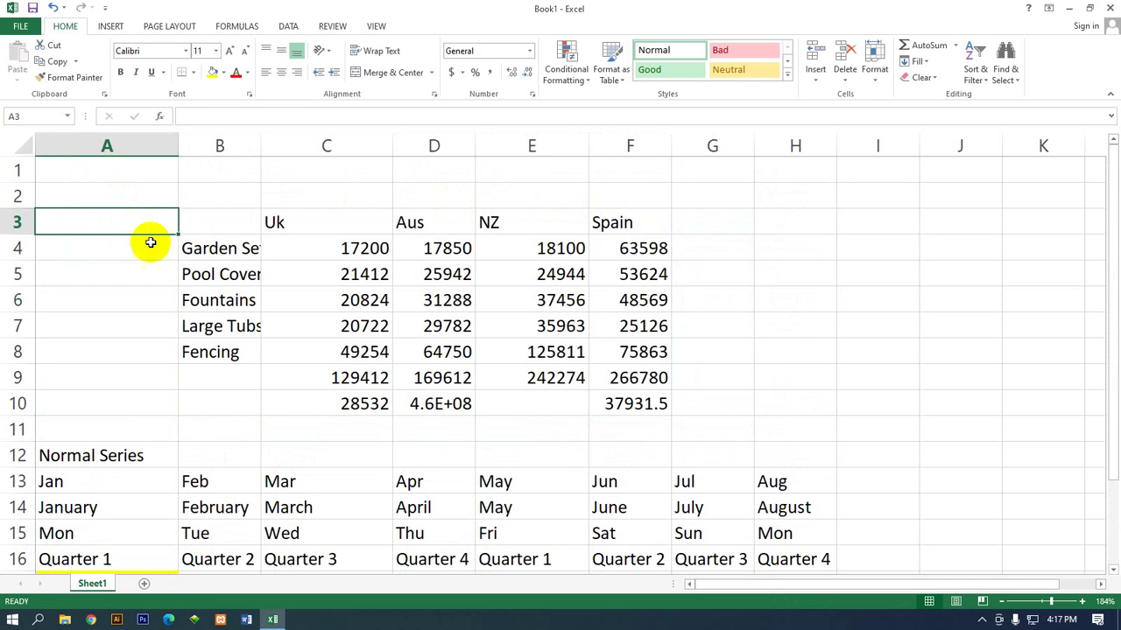
{"action": "type", "text": "1"}
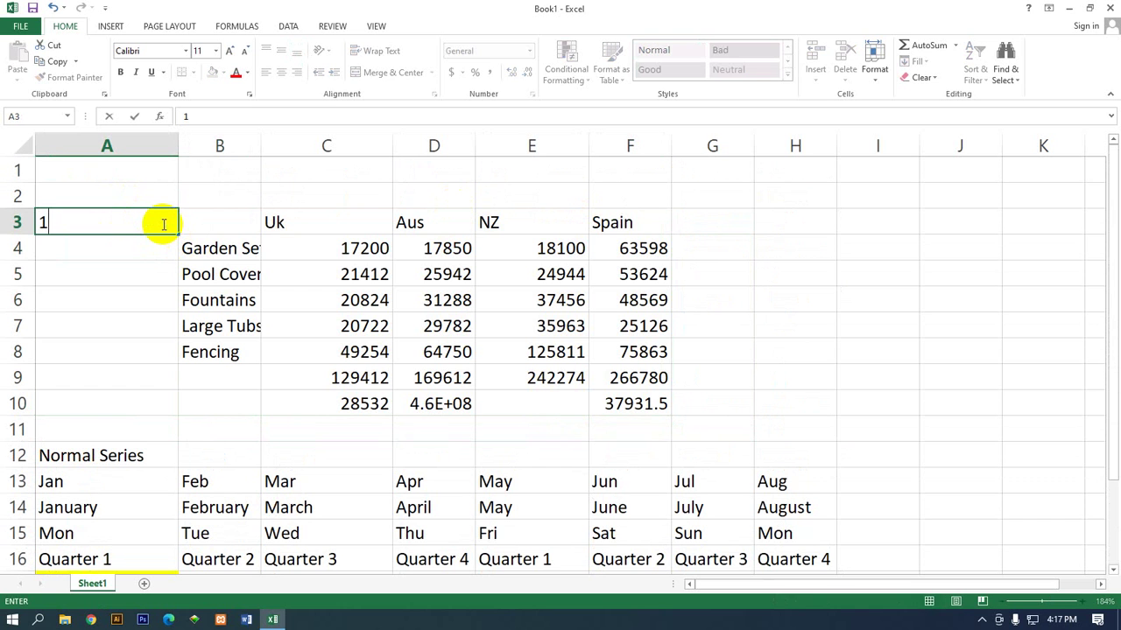
{"action": "left_click_drag", "start_coordinate": [177, 235], "coordinate": [173, 405]}
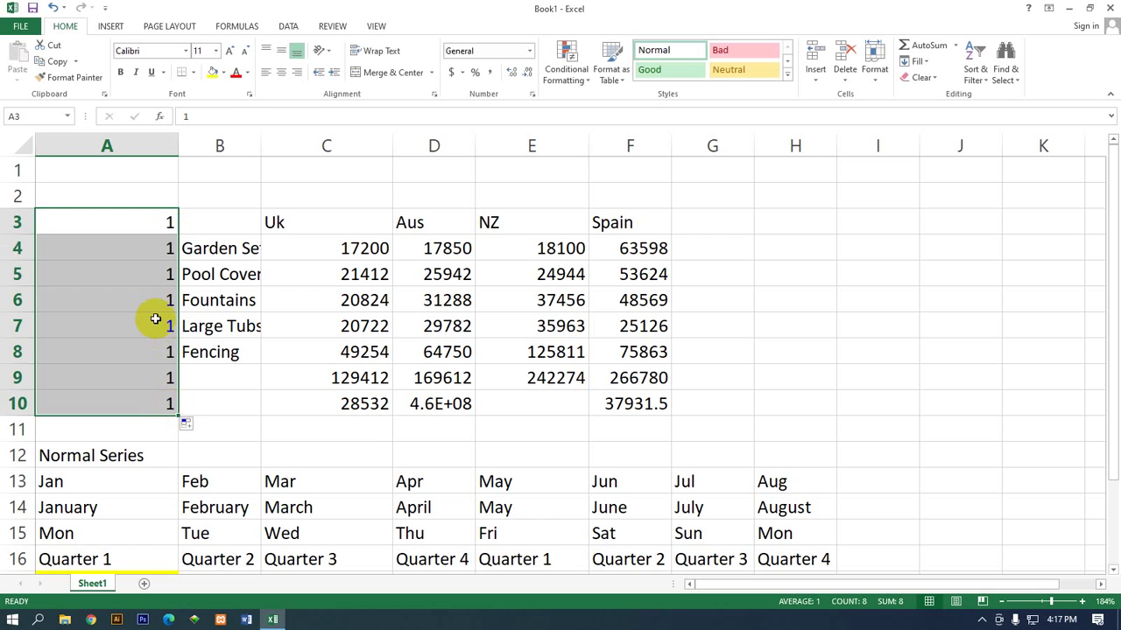
{"action": "key", "text": "ctrl+z"}
{"action": "left_click", "coordinate": [155, 246]}
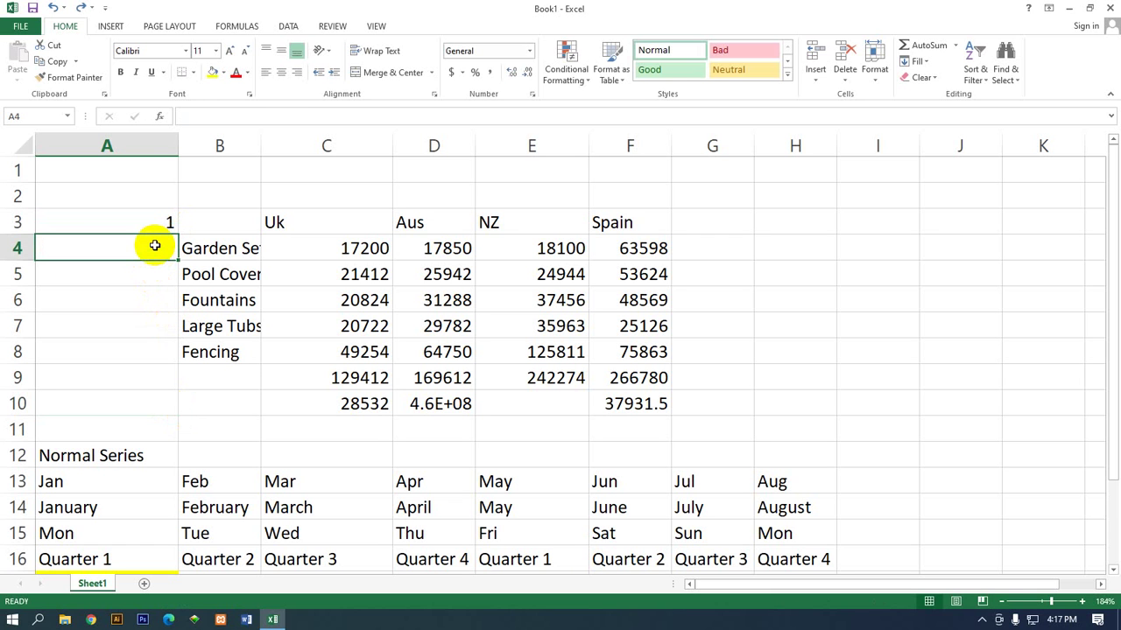
{"action": "type", "text": "2"}
{"action": "left_click", "coordinate": [149, 226]}
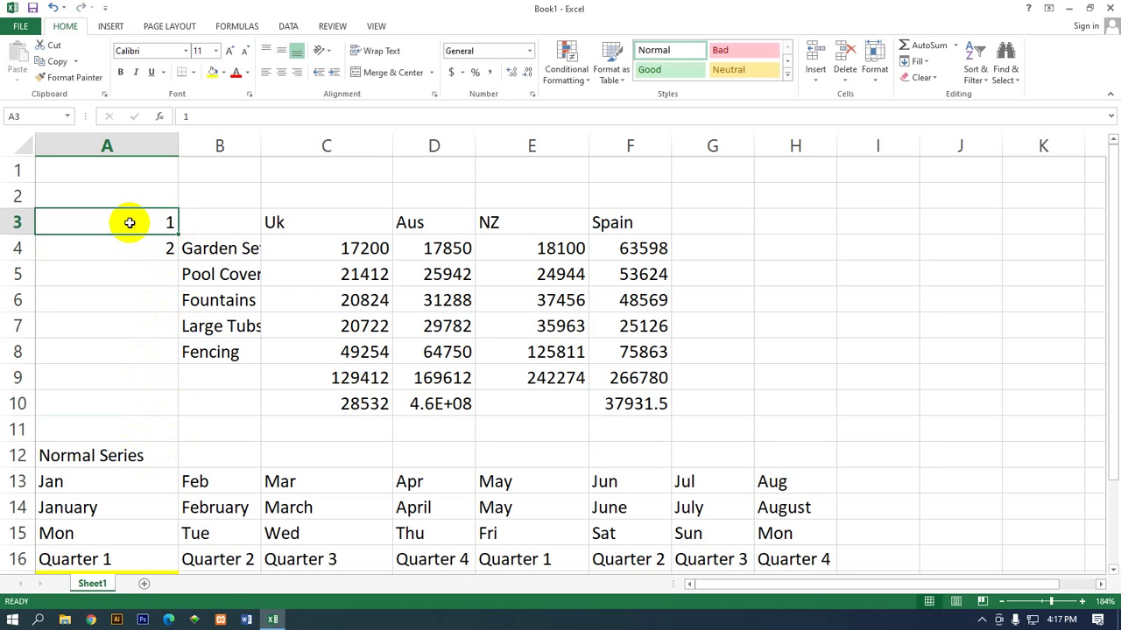
{"action": "left_click", "coordinate": [151, 244]}
{"action": "left_click", "coordinate": [150, 224]}
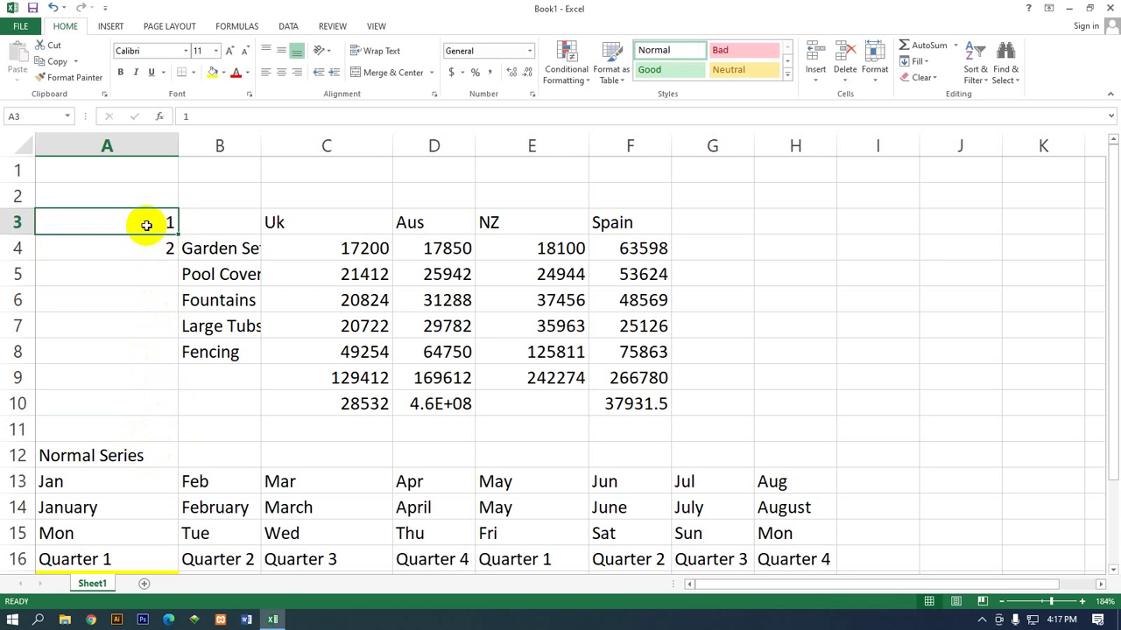
{"action": "left_click_drag", "start_coordinate": [146, 225], "coordinate": [170, 408]}
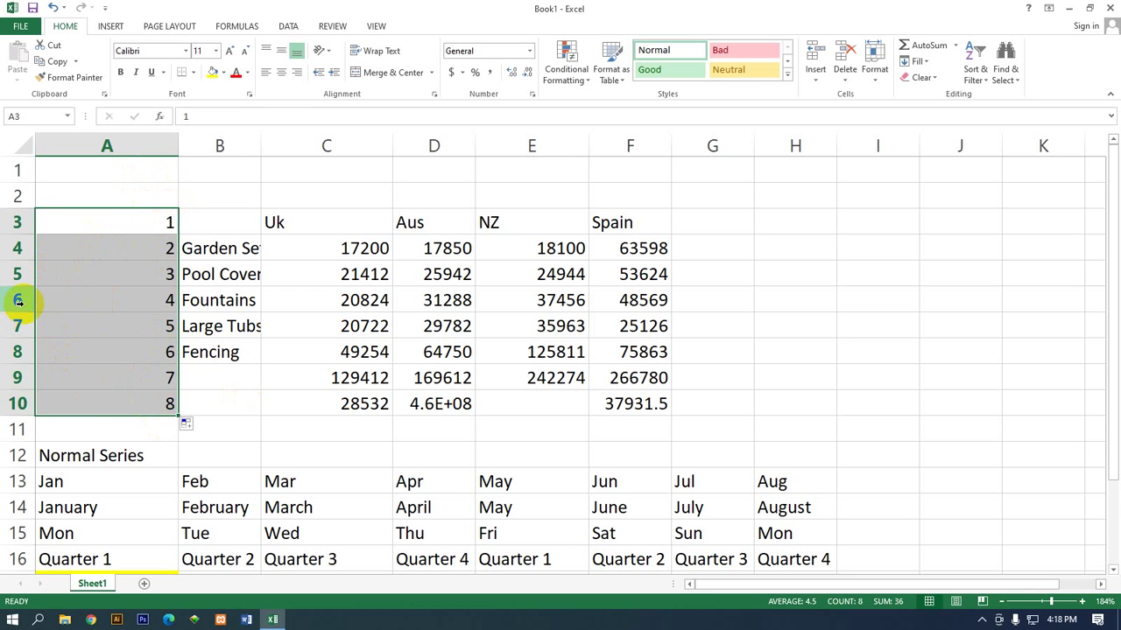
{"action": "scroll", "coordinate": [515, 438], "scroll_direction": "down", "scroll_amount": 5}
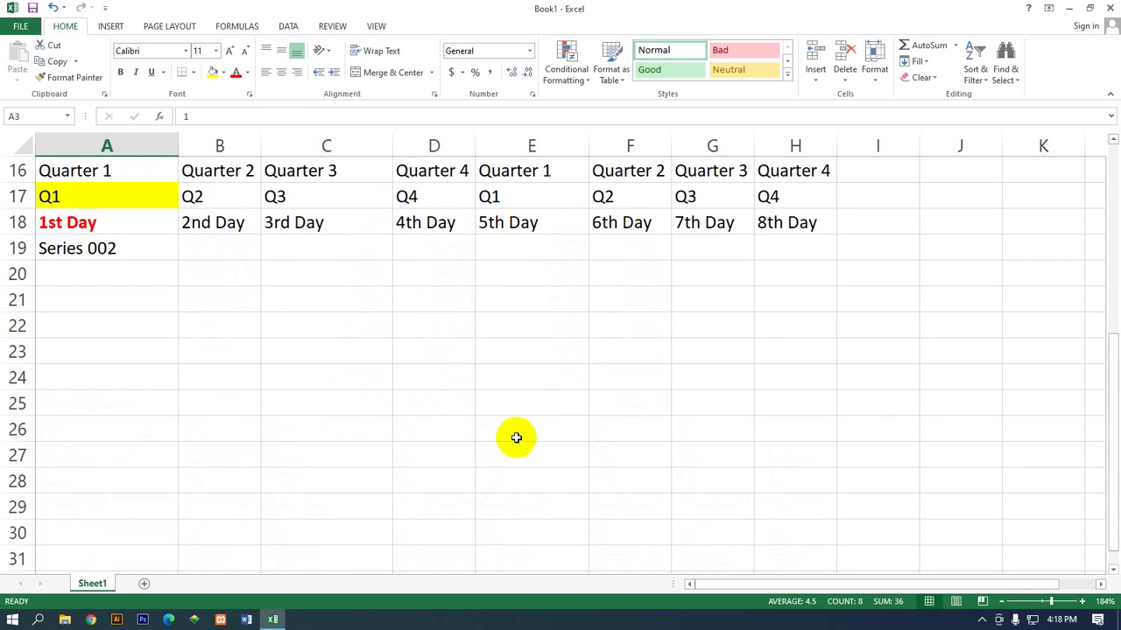
{"action": "scroll", "coordinate": [516, 408], "scroll_direction": "down", "scroll_amount": 1}
{"action": "scroll", "coordinate": [516, 408], "scroll_direction": "up", "scroll_amount": 2}
{"action": "left_click", "coordinate": [108, 378]}
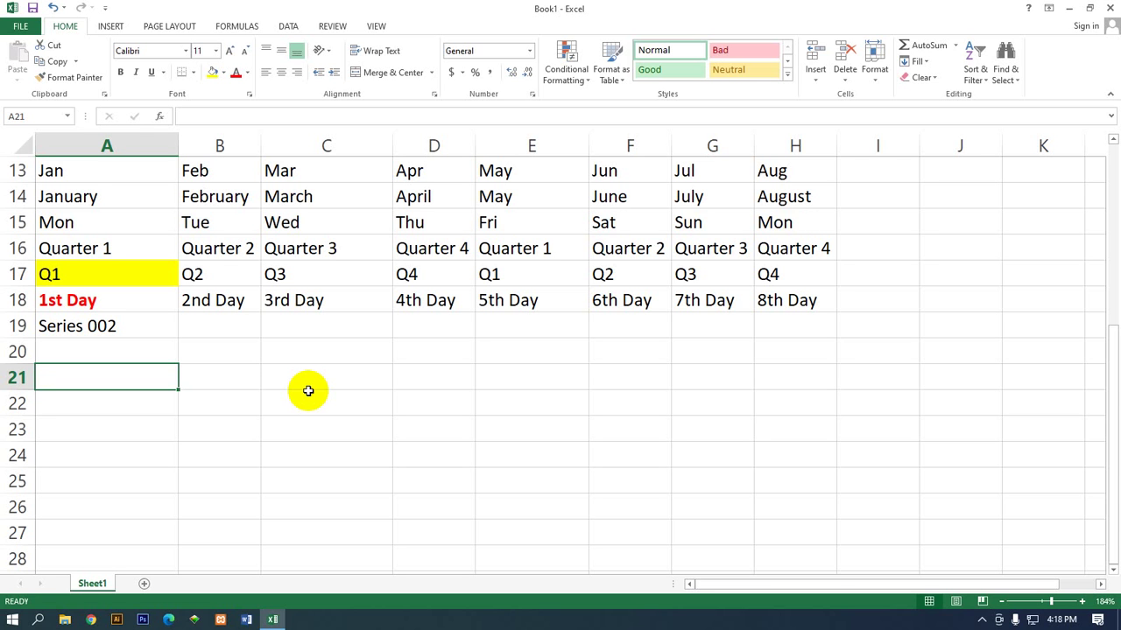
{"action": "right_click", "coordinate": [103, 583]}
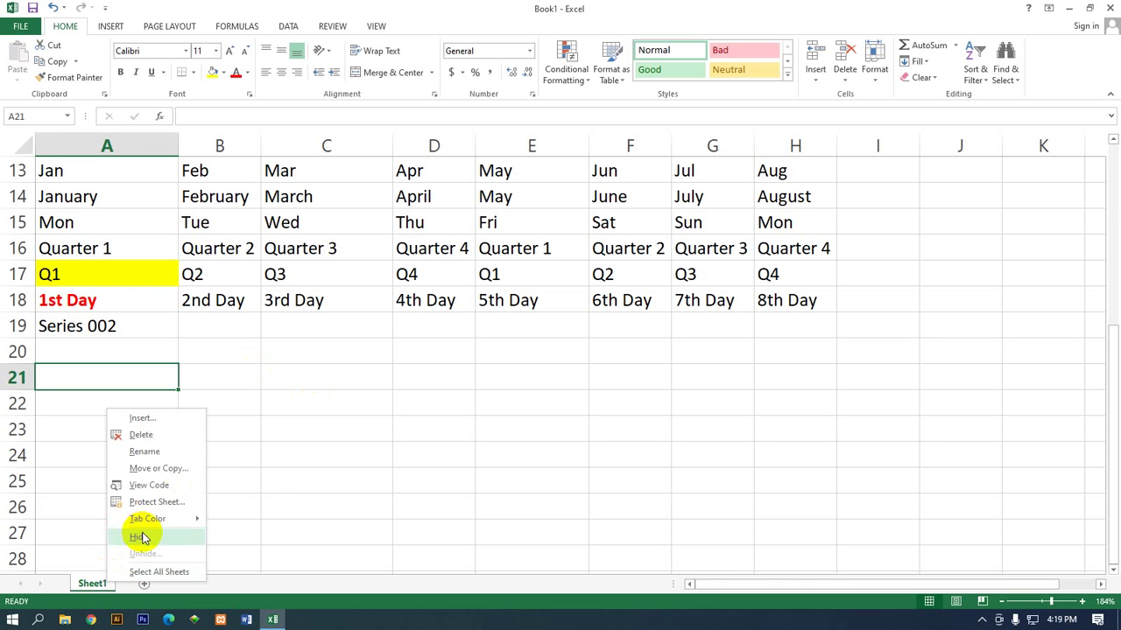
{"action": "left_click", "coordinate": [258, 587]}
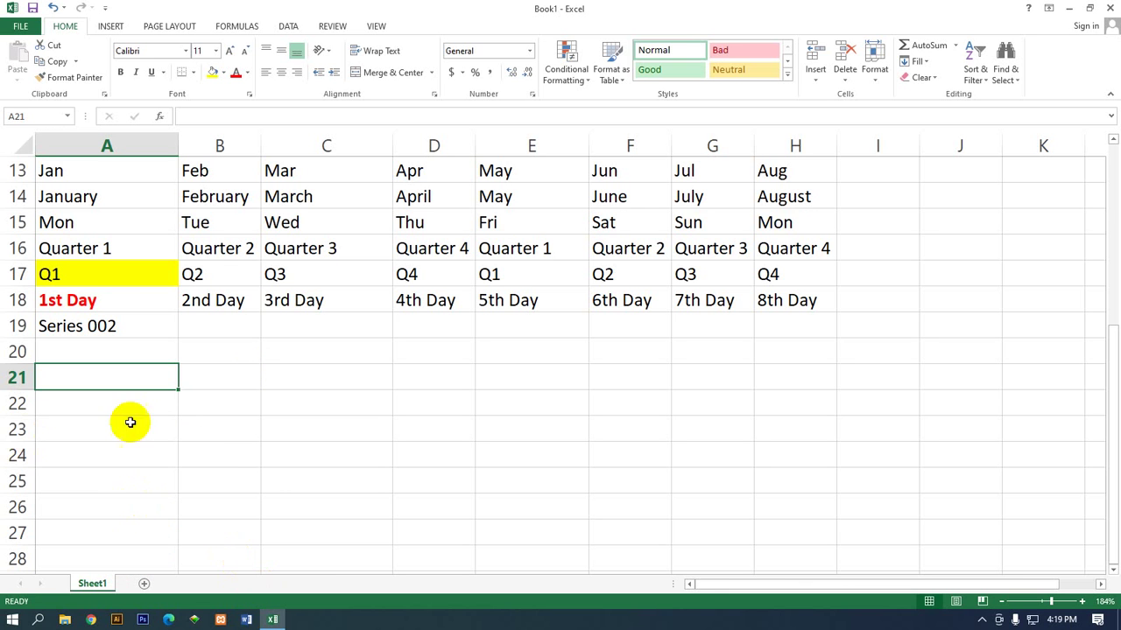
{"action": "scroll", "coordinate": [309, 496], "scroll_direction": "up", "scroll_amount": 2}
{"action": "scroll", "coordinate": [309, 496], "scroll_direction": "down", "scroll_amount": 1}
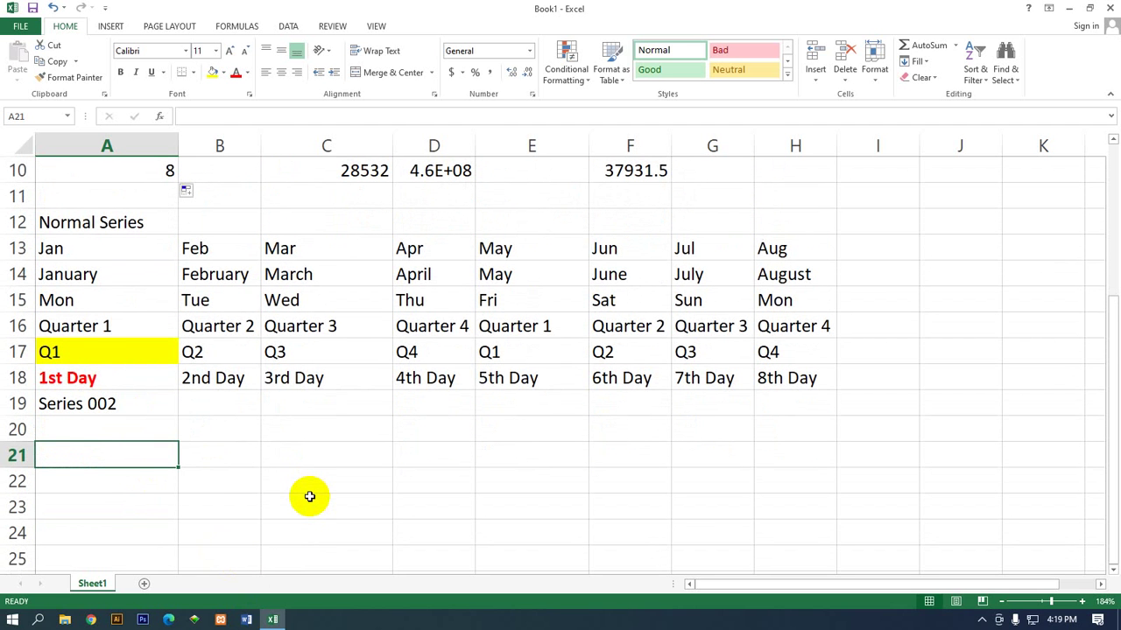
{"action": "scroll", "coordinate": [145, 418], "scroll_direction": "up", "scroll_amount": 2}
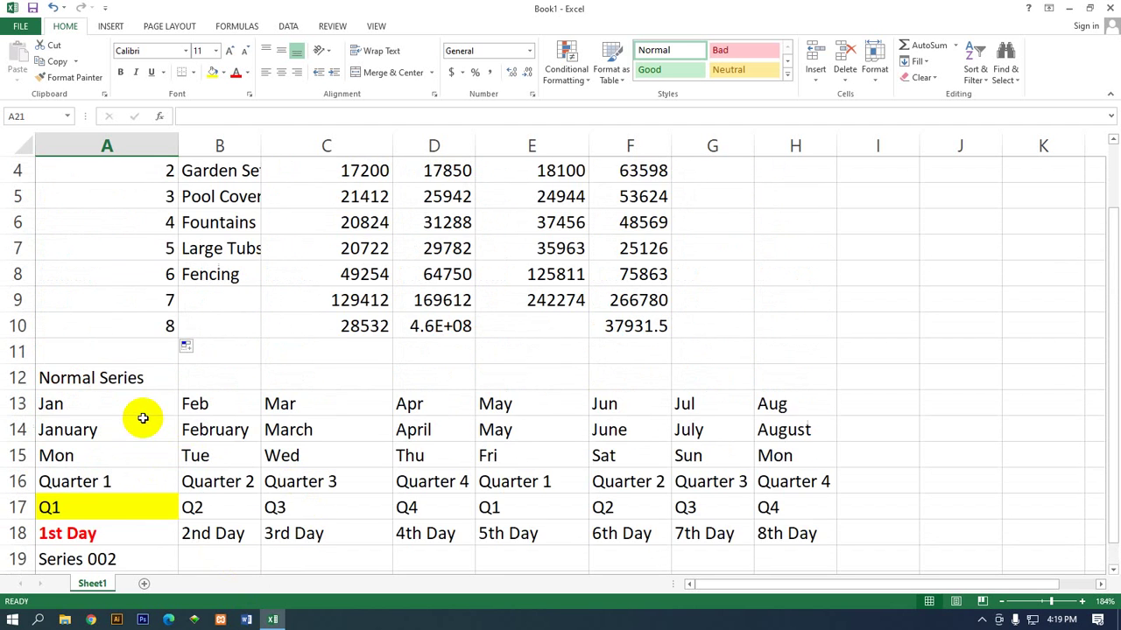
{"action": "scroll", "coordinate": [142, 417], "scroll_direction": "up", "scroll_amount": 1}
{"action": "scroll", "coordinate": [143, 418], "scroll_direction": "up", "scroll_amount": 1}
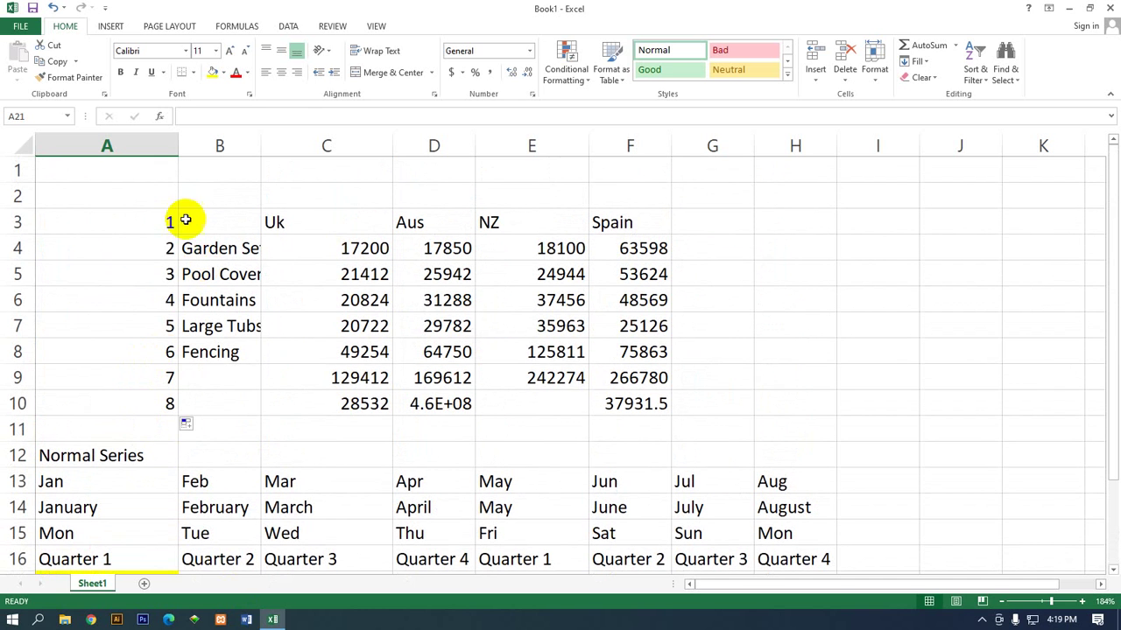
Clear the numbers 2 through 8 from cells A4:A10, keeping the 1 in A3
{"action": "left_click_drag", "start_coordinate": [140, 224], "coordinate": [139, 403]}
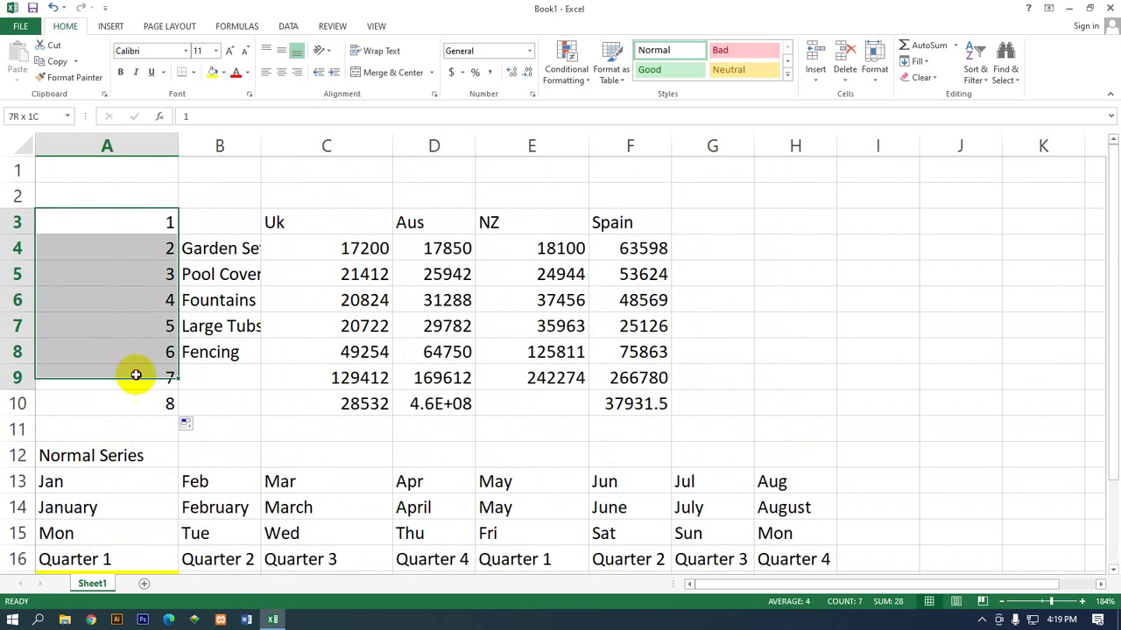
{"action": "left_click", "coordinate": [140, 248]}
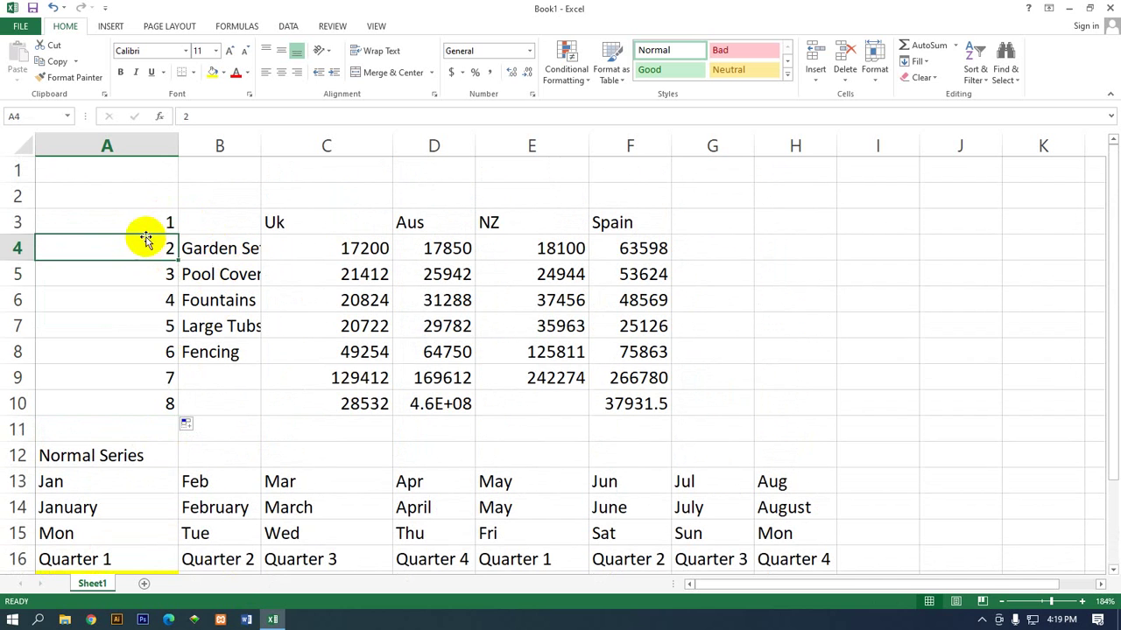
{"action": "left_click", "coordinate": [140, 225]}
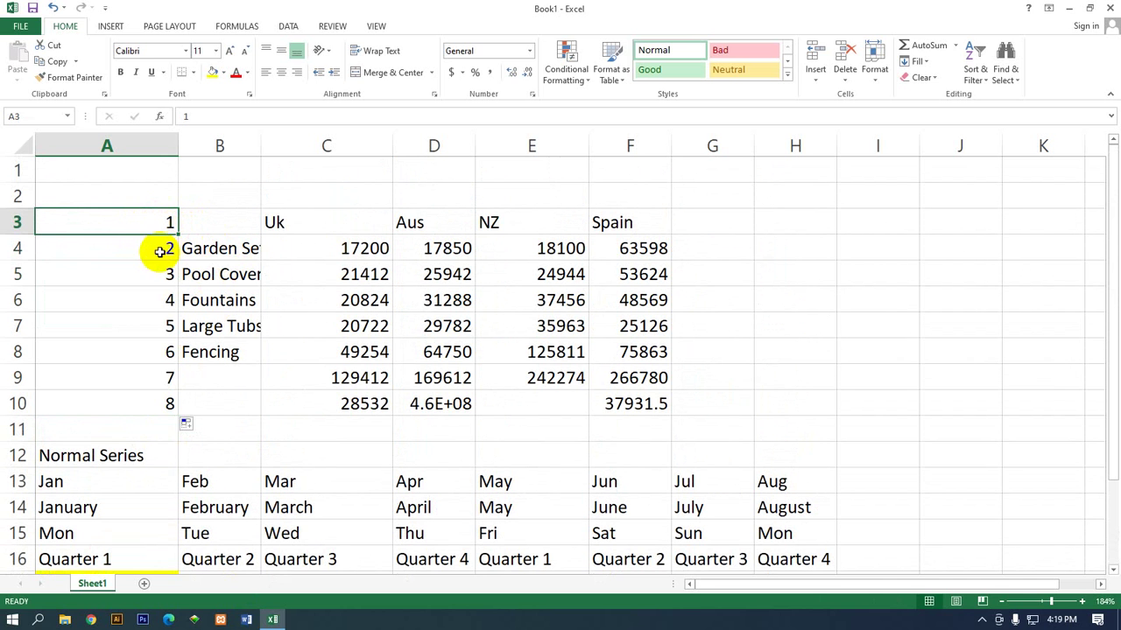
{"action": "left_click_drag", "start_coordinate": [163, 250], "coordinate": [155, 404]}
{"action": "key", "text": "BackSpace"}
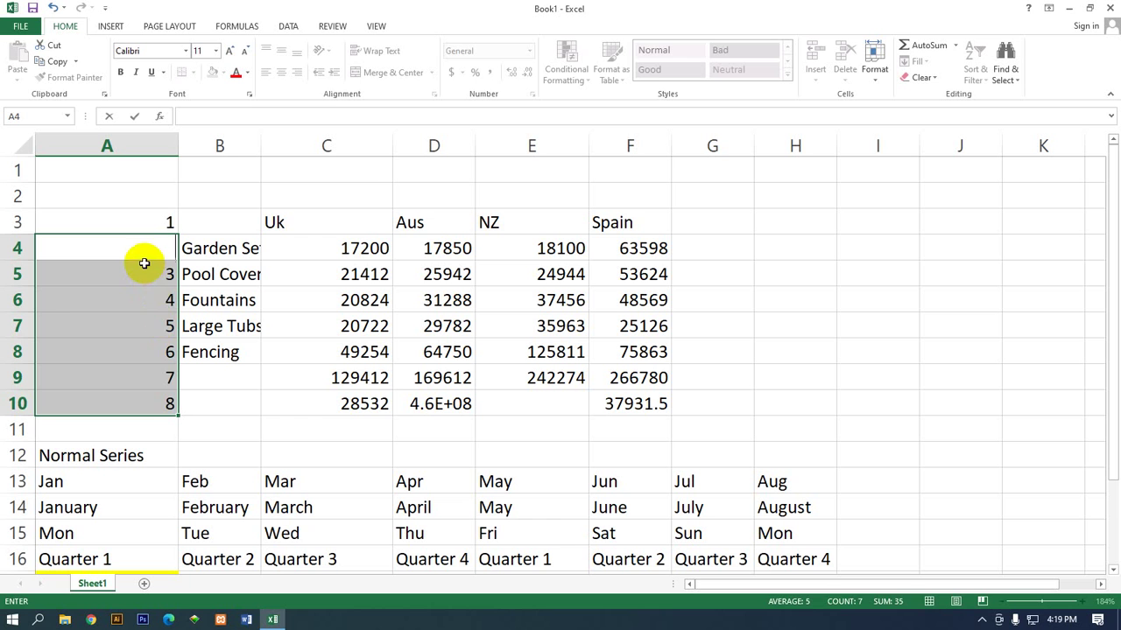
{"action": "left_click_drag", "start_coordinate": [145, 264], "coordinate": [168, 350]}
{"action": "left_click_drag", "start_coordinate": [175, 405], "coordinate": [150, 287]}
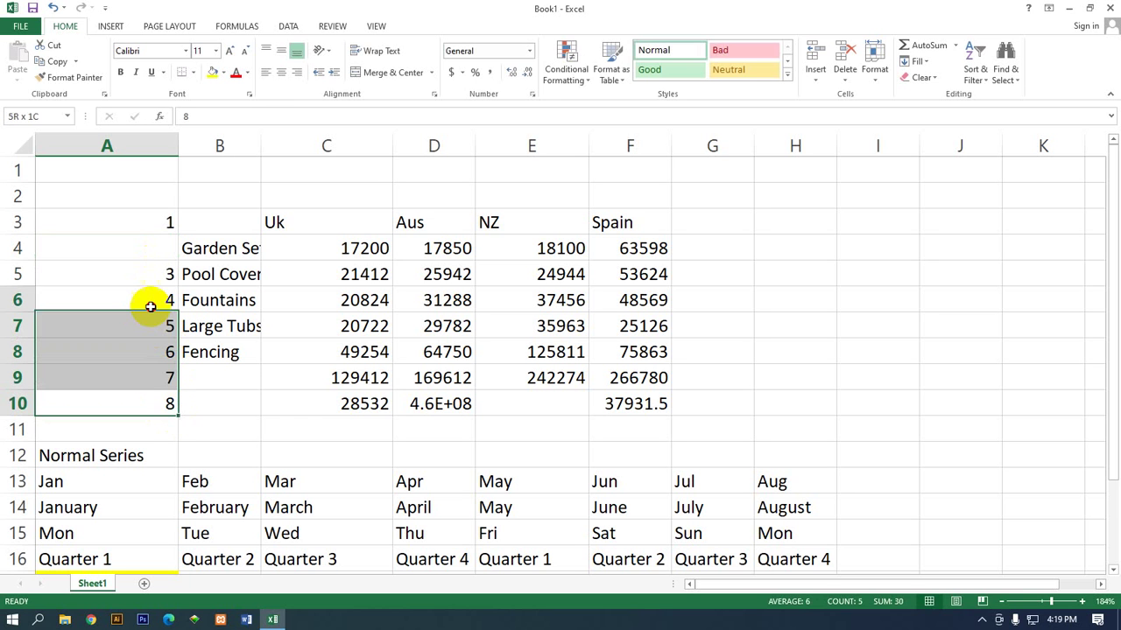
{"action": "key", "text": "BackSpace"}
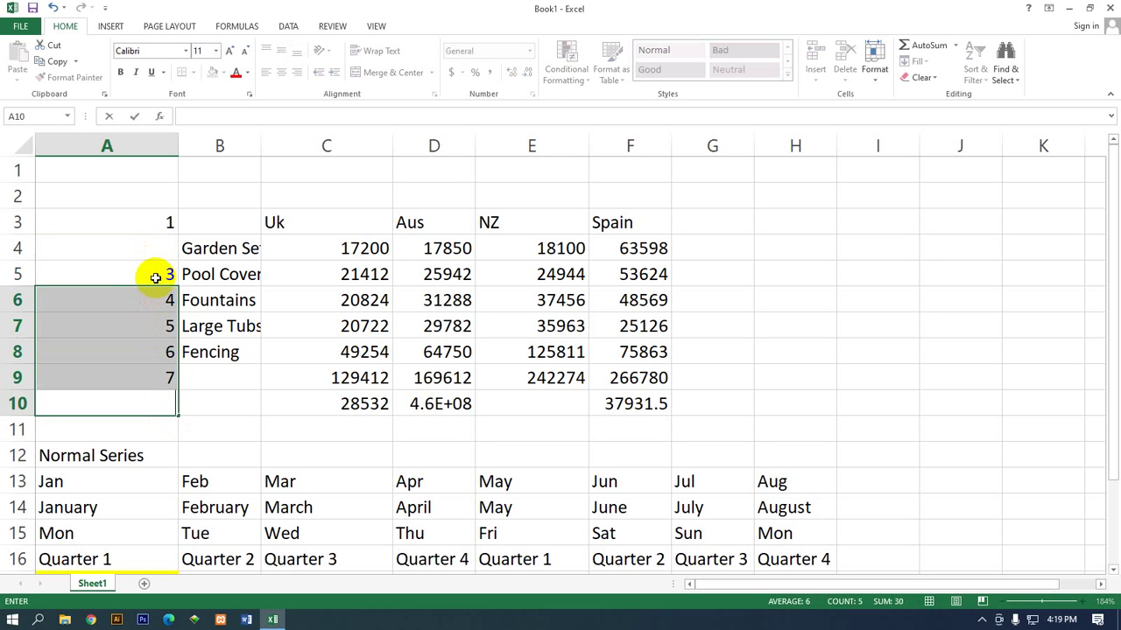
{"action": "left_click", "coordinate": [156, 277]}
{"action": "key", "text": "BackSpace"}
{"action": "left_click", "coordinate": [163, 323]}
{"action": "key", "text": "BackSpace"}
{"action": "left_click", "coordinate": [163, 299]}
{"action": "key", "text": "BackSpace"}
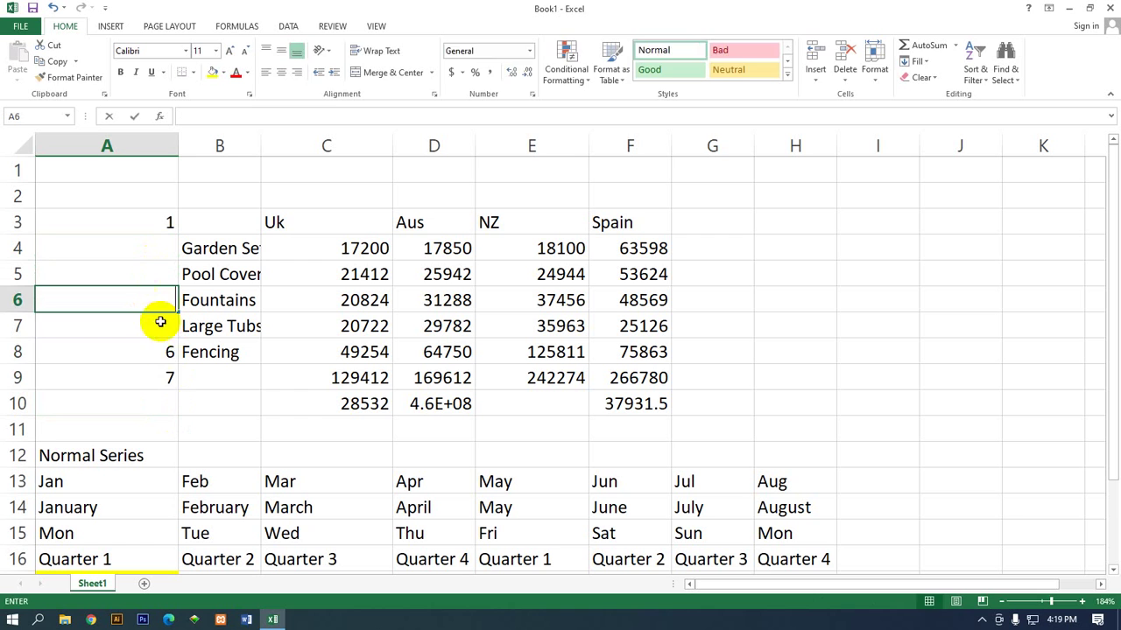
{"action": "left_click", "coordinate": [163, 350]}
{"action": "key", "text": "BackSpace"}
{"action": "left_click", "coordinate": [165, 378]}
{"action": "key", "text": "BackSpace"}
{"action": "left_click", "coordinate": [157, 300]}
{"action": "key", "text": "BackSpace"}
Copy the 1 from A3 down to A10 with the fill handle, then undo it
{"action": "left_click", "coordinate": [150, 222]}
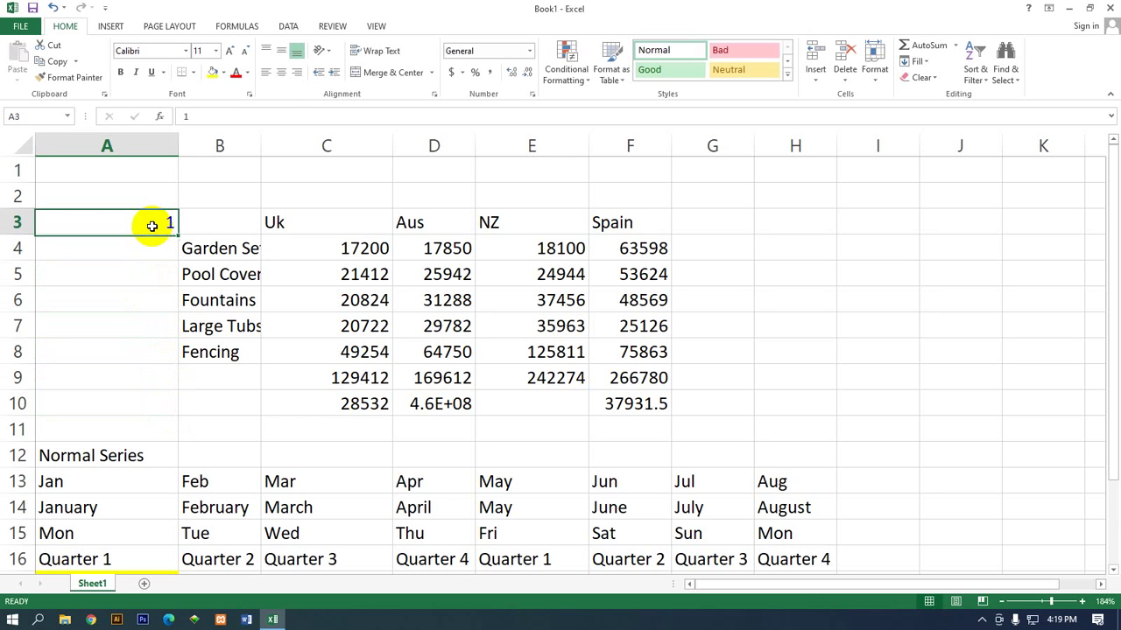
{"action": "left_click_drag", "start_coordinate": [169, 236], "coordinate": [178, 404]}
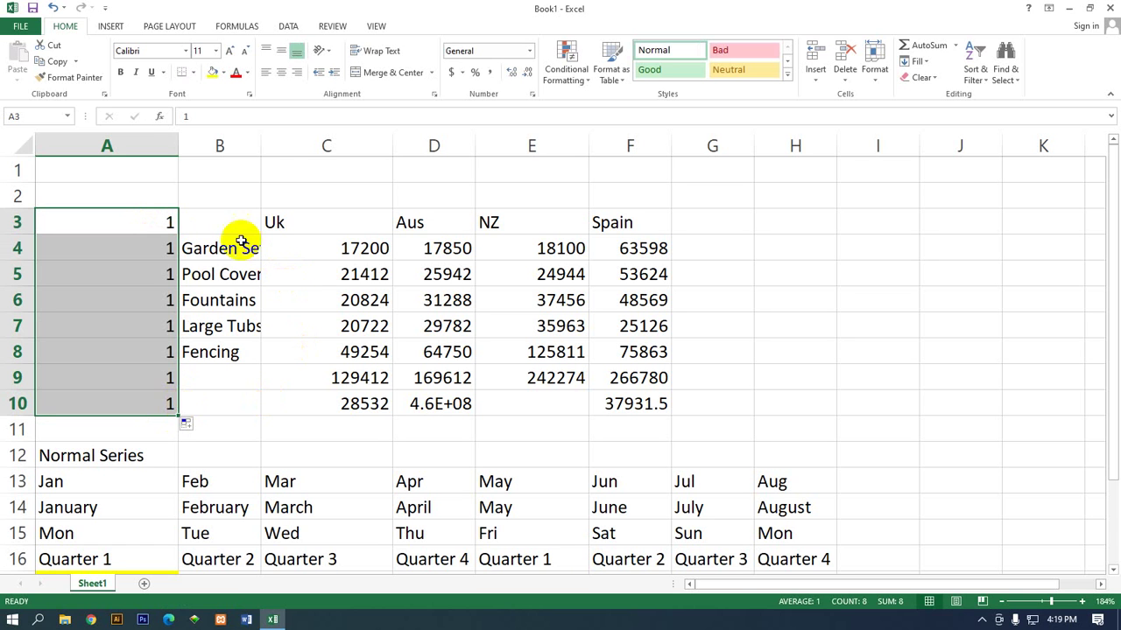
{"action": "left_click", "coordinate": [188, 262]}
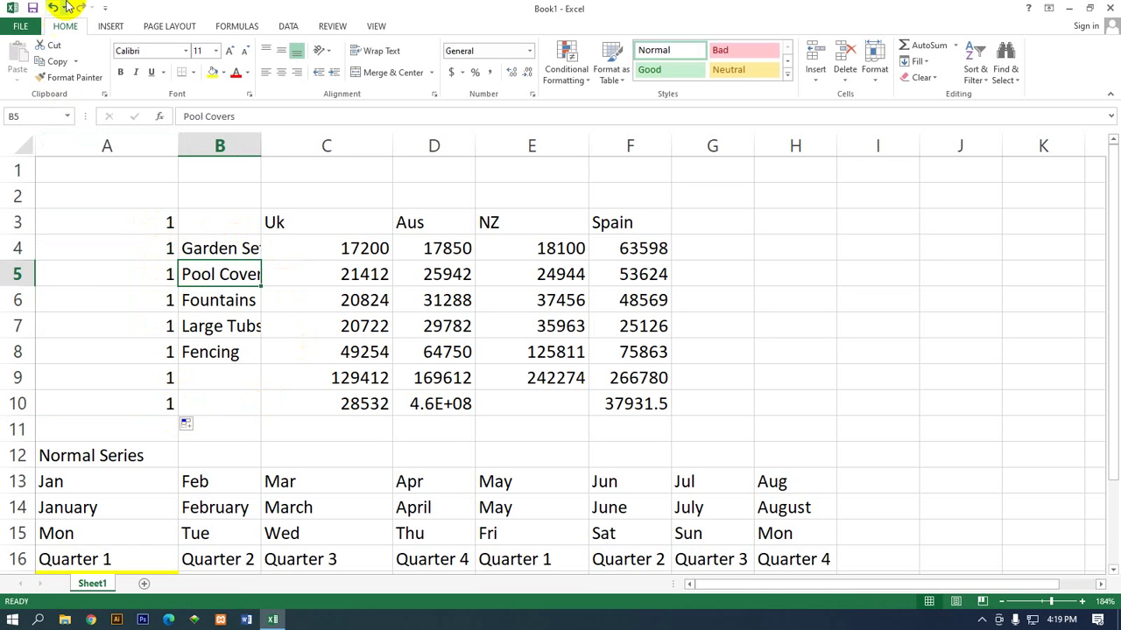
{"action": "left_click", "coordinate": [52, 8]}
{"action": "left_click", "coordinate": [133, 251]}
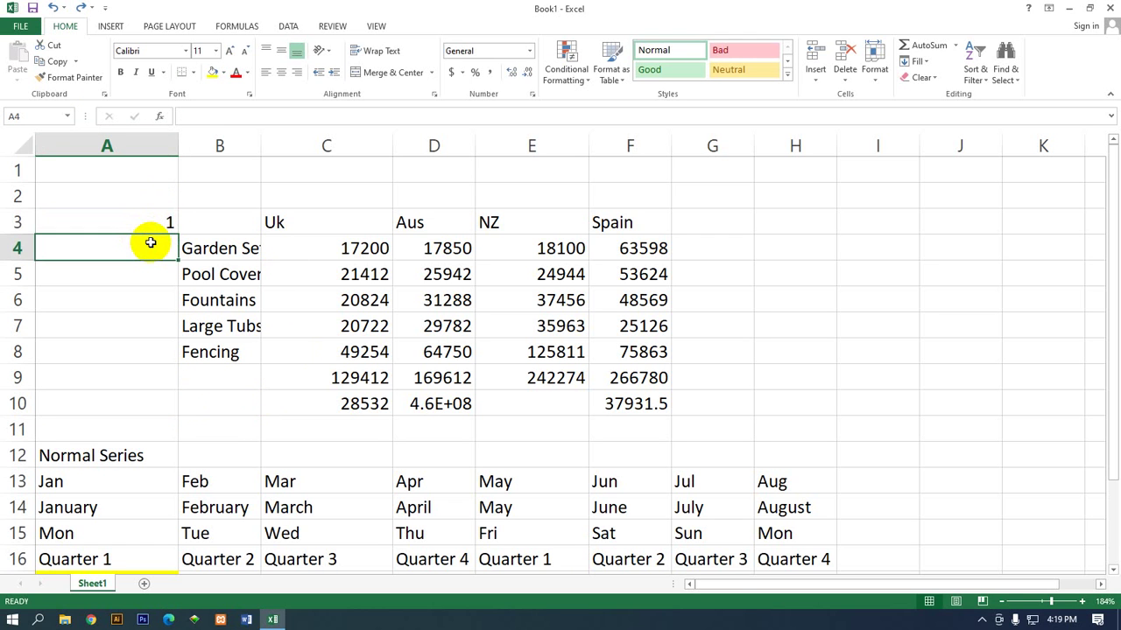
Enter 2 in A4 and fill the 1, 2 pattern down to A10 to number 1–8
{"action": "type", "text": "2"}
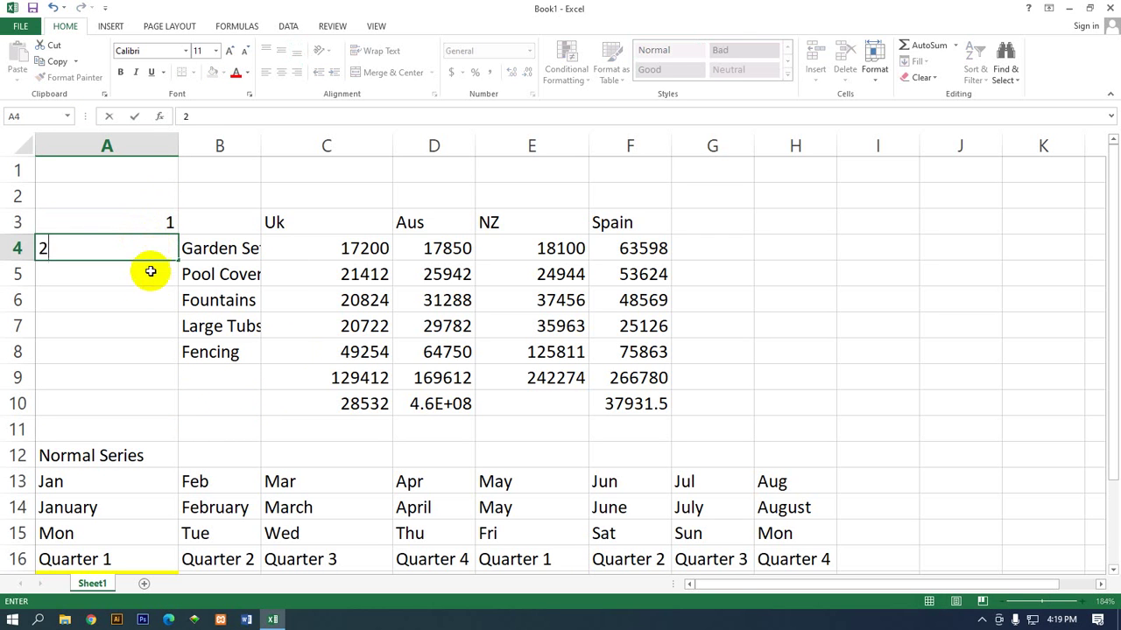
{"action": "left_click", "coordinate": [151, 283]}
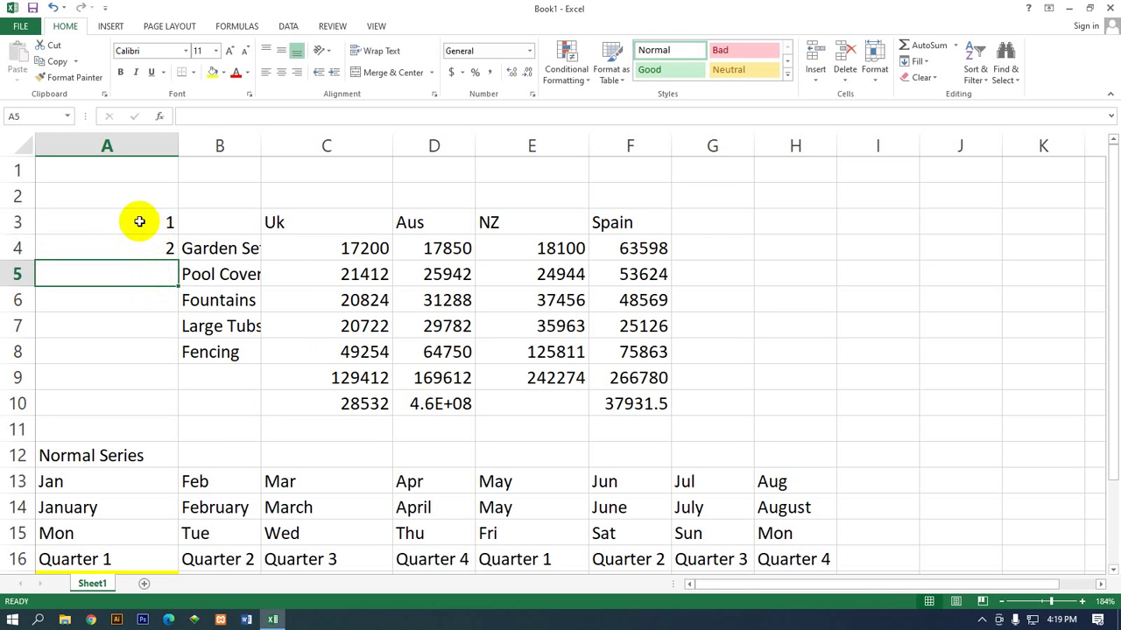
{"action": "left_click_drag", "start_coordinate": [149, 225], "coordinate": [163, 409]}
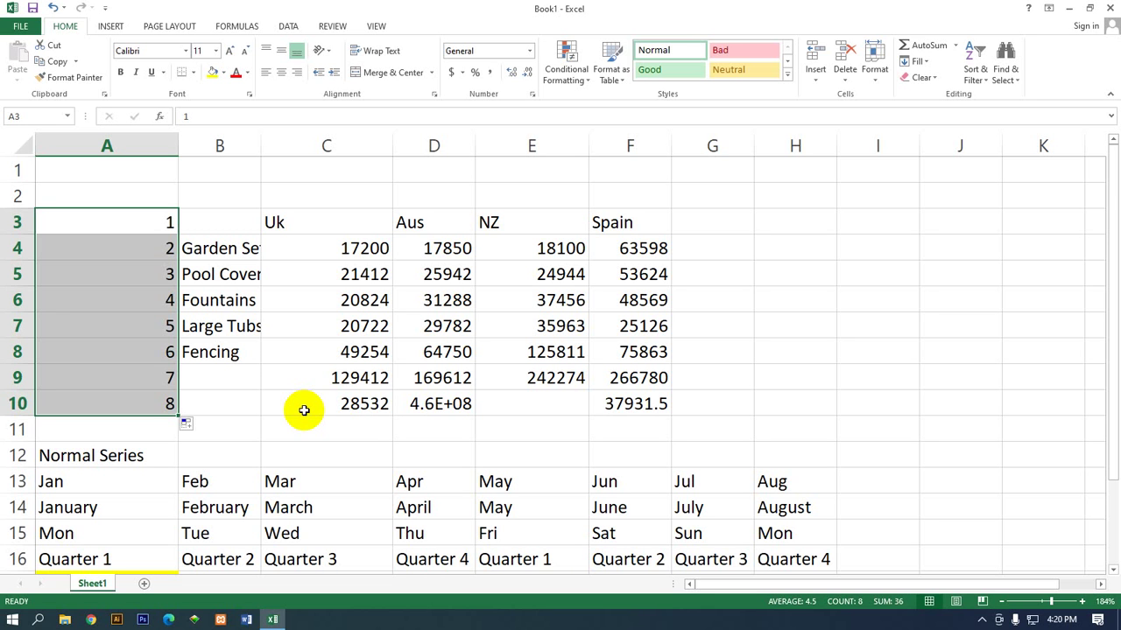
{"action": "left_click", "coordinate": [528, 420]}
{"action": "scroll", "coordinate": [529, 421], "scroll_direction": "down", "scroll_amount": 6}
{"action": "scroll", "coordinate": [528, 421], "scroll_direction": "up", "scroll_amount": 3}
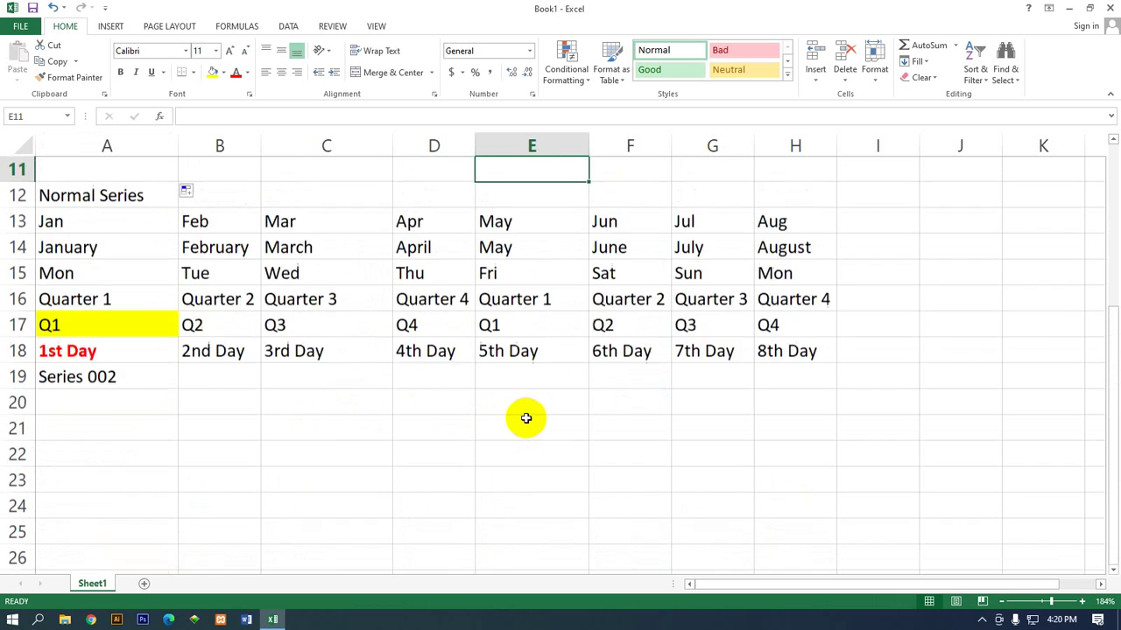
{"action": "scroll", "coordinate": [527, 421], "scroll_direction": "up", "scroll_amount": 1}
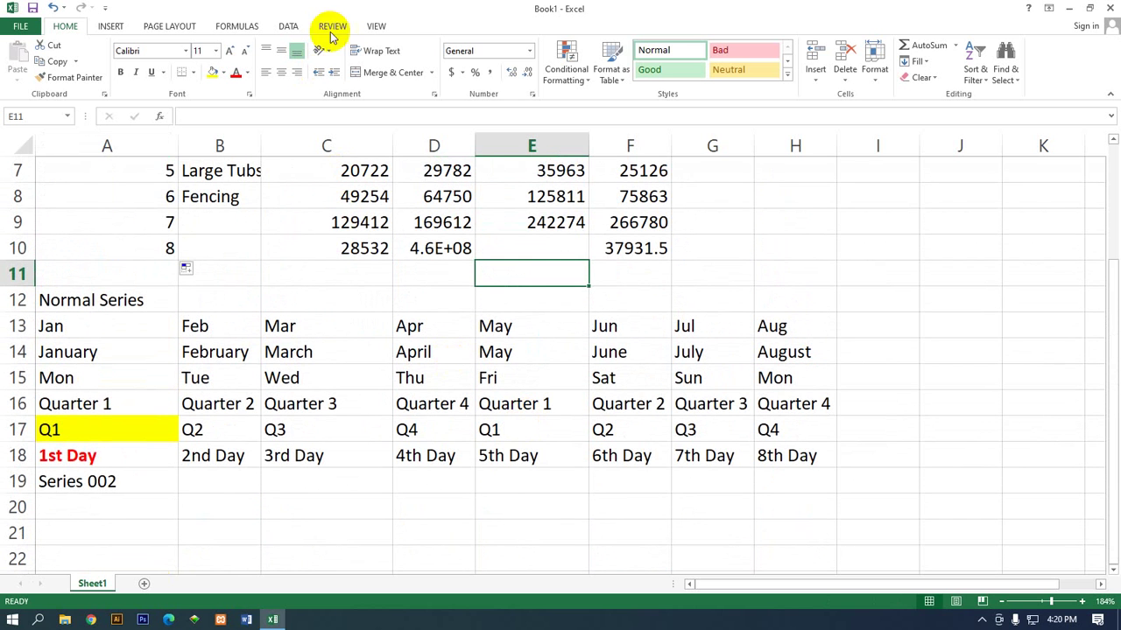
{"action": "left_click", "coordinate": [465, 75]}
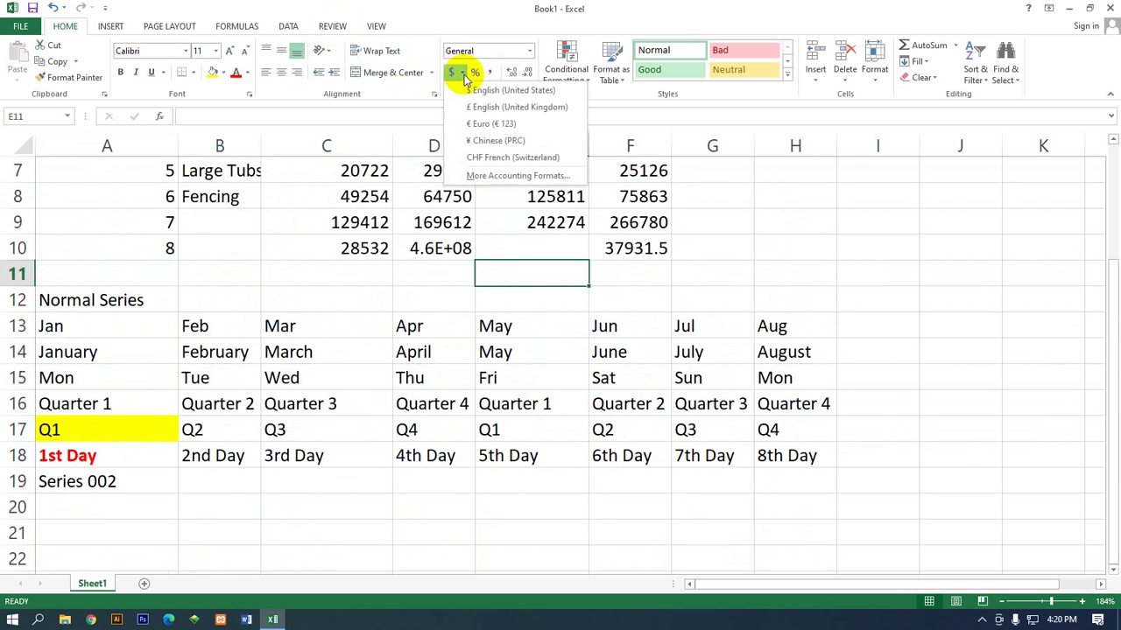
{"action": "left_click", "coordinate": [464, 75]}
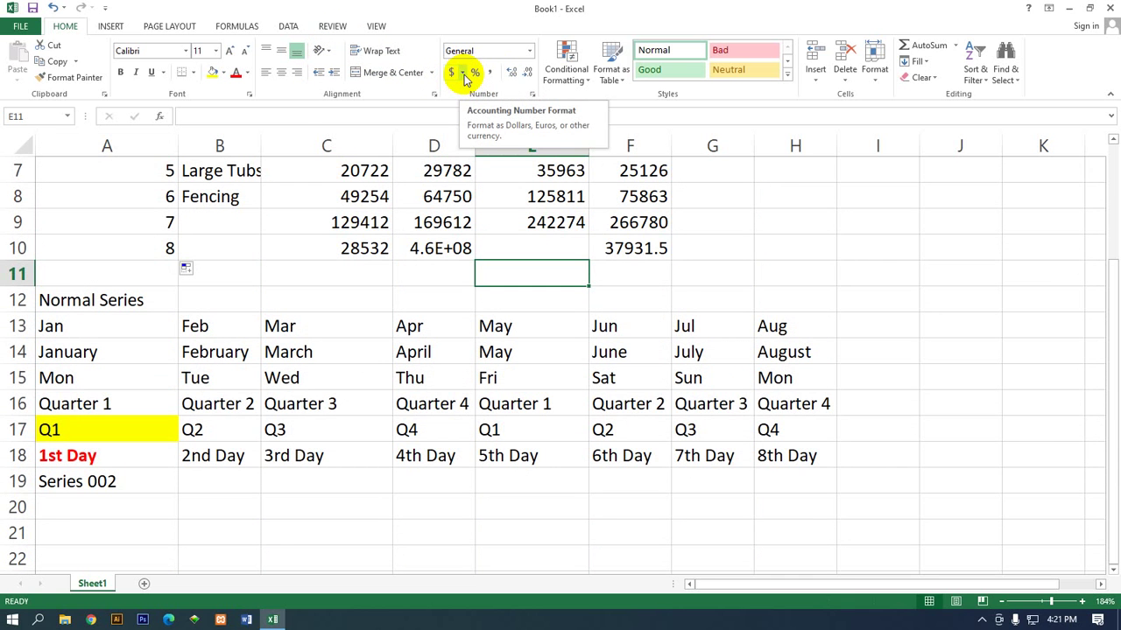
{"action": "scroll", "coordinate": [323, 228], "scroll_direction": "down", "scroll_amount": 4}
{"action": "scroll", "coordinate": [169, 353], "scroll_direction": "up", "scroll_amount": 2}
{"action": "left_click", "coordinate": [168, 375]}
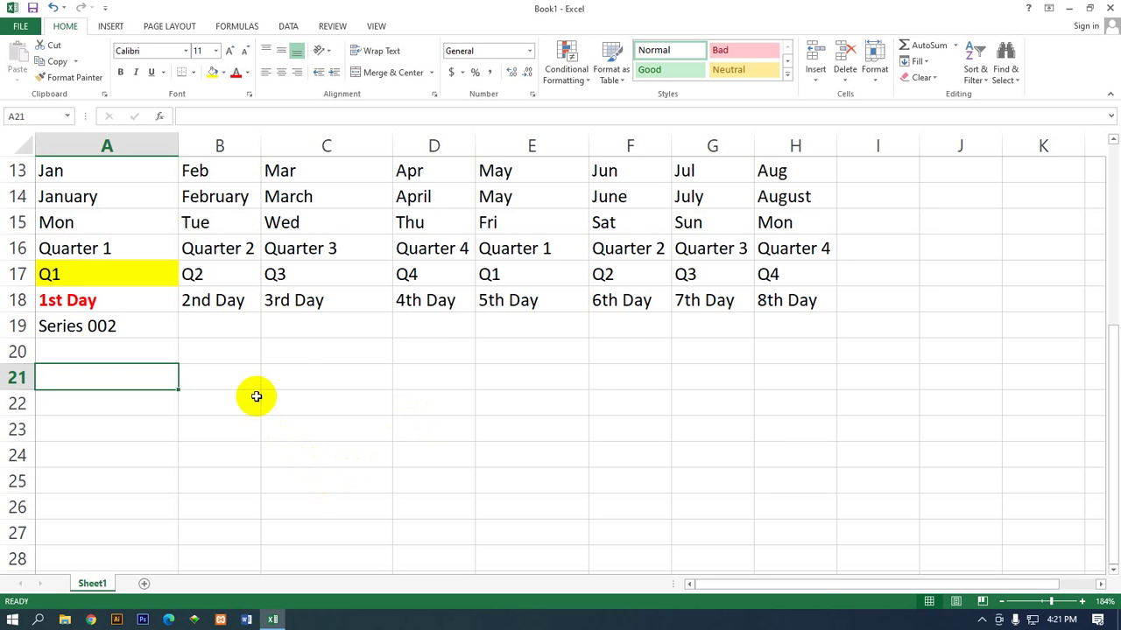
Create blank worksheets Sheet2 and Sheet3 with the New sheet button, then go back to Sheet1
{"action": "scroll", "coordinate": [300, 434], "scroll_direction": "up", "scroll_amount": 1}
{"action": "scroll", "coordinate": [300, 434], "scroll_direction": "up", "scroll_amount": 2}
{"action": "scroll", "coordinate": [299, 433], "scroll_direction": "down", "scroll_amount": 4}
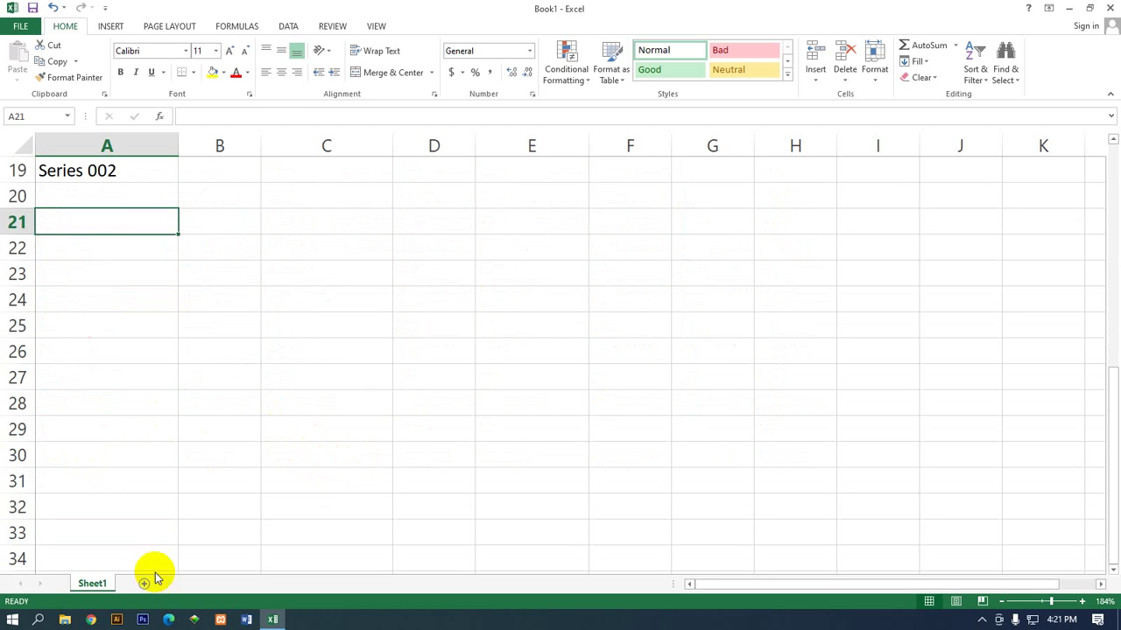
{"action": "left_click", "coordinate": [102, 588]}
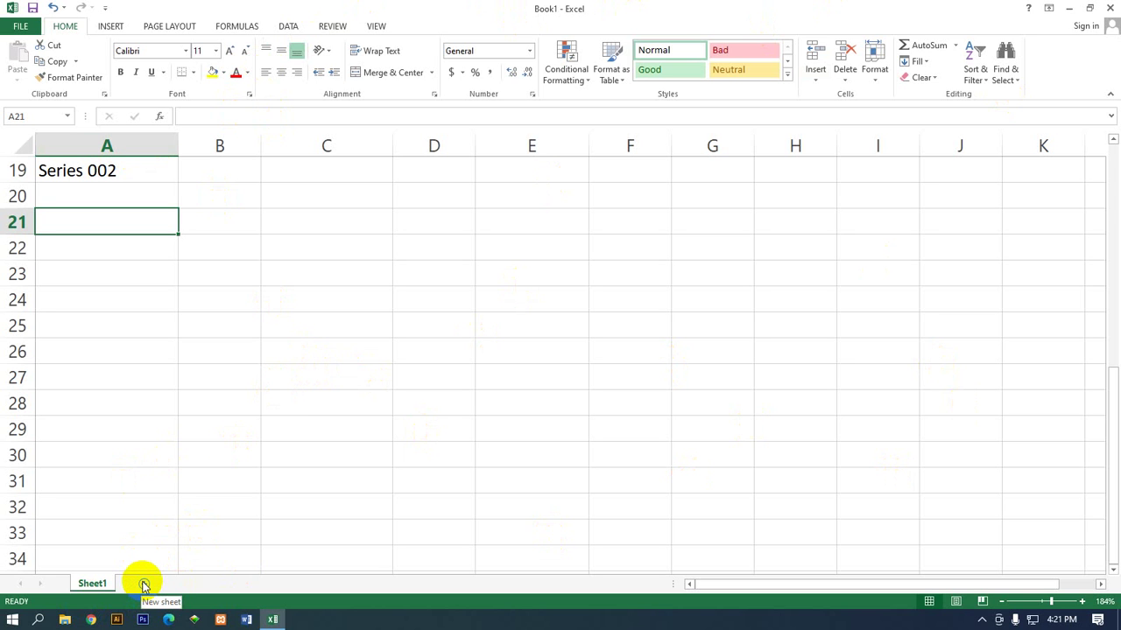
{"action": "left_click", "coordinate": [144, 584]}
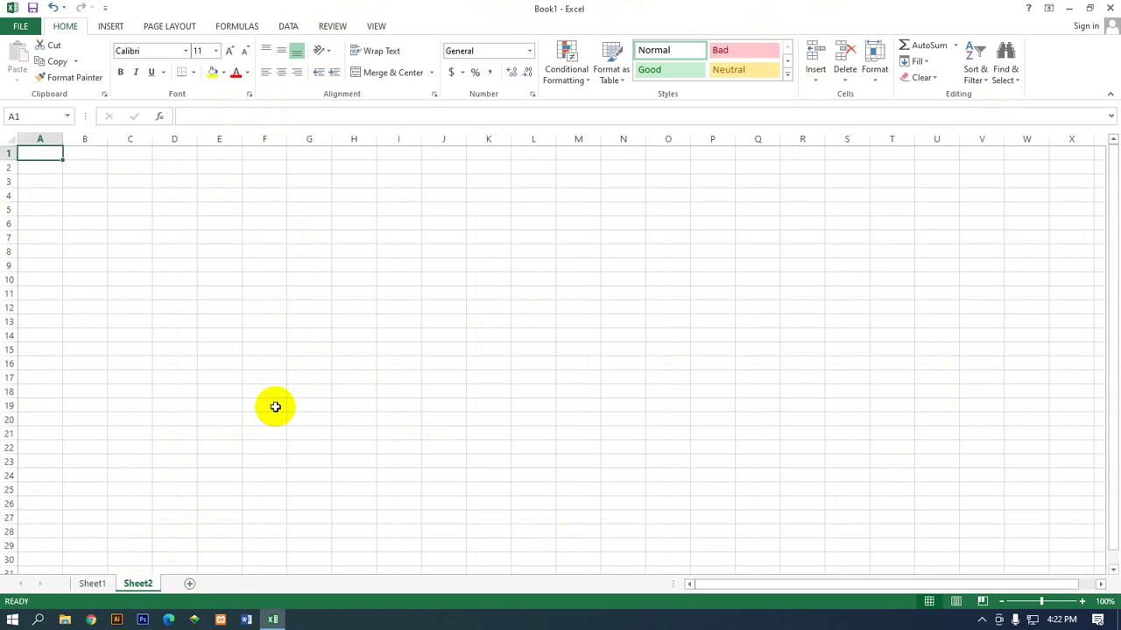
{"action": "scroll", "coordinate": [275, 406], "scroll_direction": "down", "scroll_amount": 1}
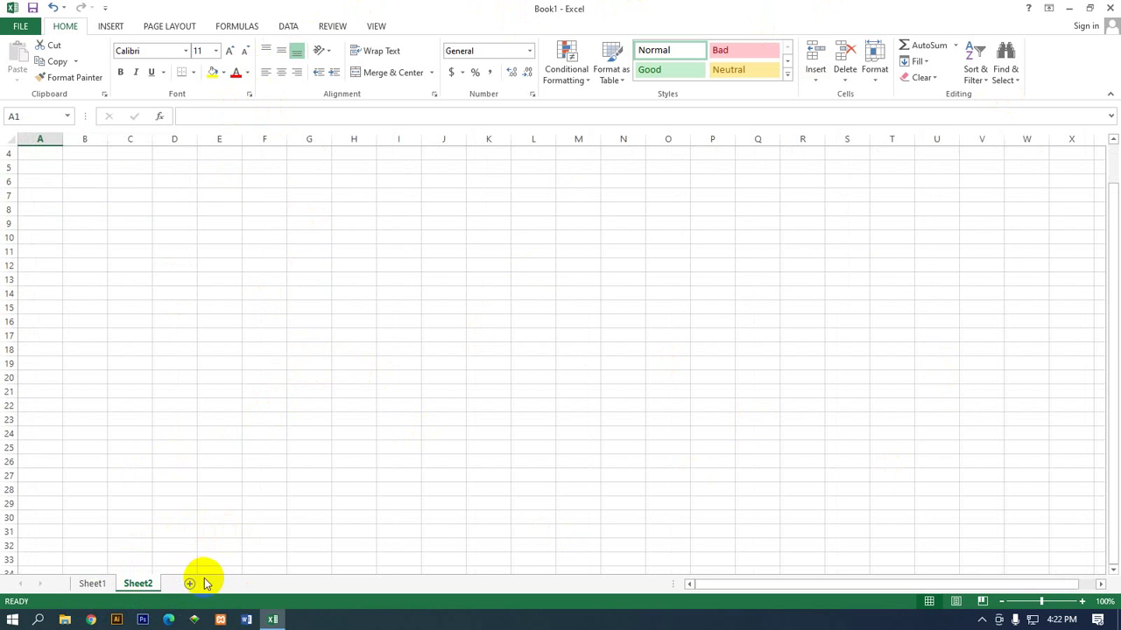
{"action": "left_click", "coordinate": [189, 584]}
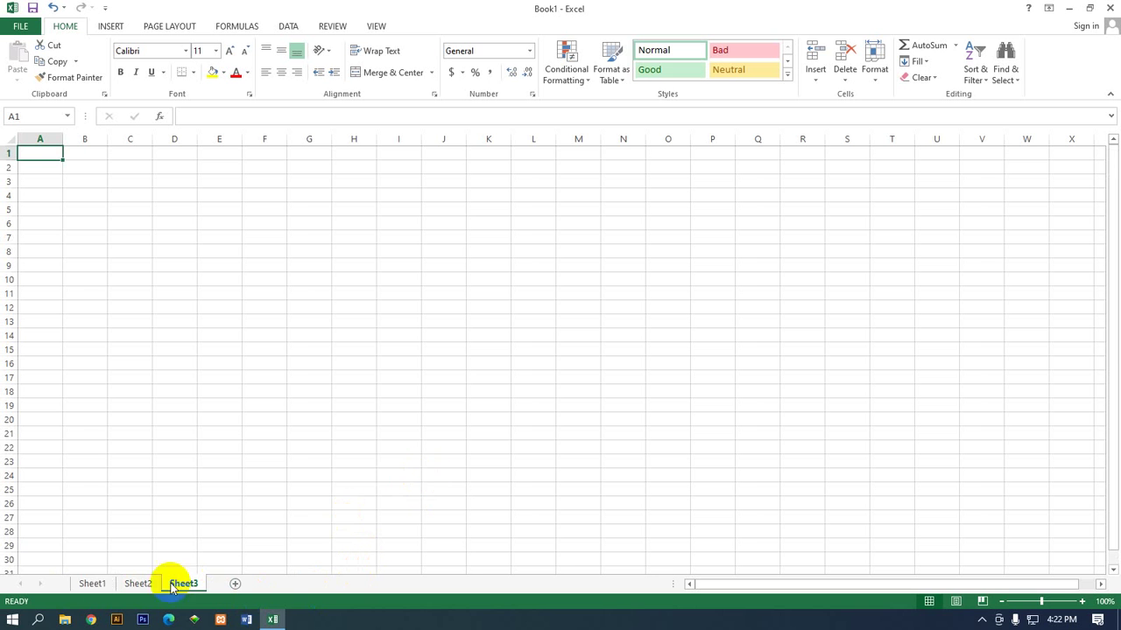
{"action": "left_click", "coordinate": [96, 583]}
Copy Sheet1 through Move or Copy, placed before Sheet1 with Create a copy ticked
{"action": "scroll", "coordinate": [326, 484], "scroll_direction": "up", "scroll_amount": 1}
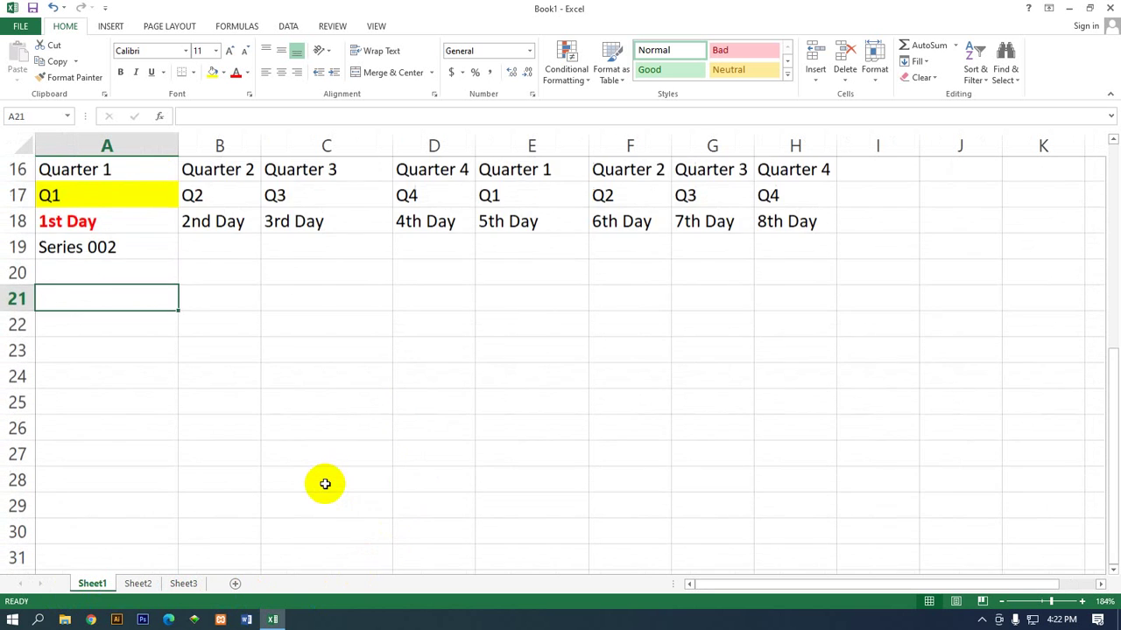
{"action": "scroll", "coordinate": [326, 483], "scroll_direction": "up", "scroll_amount": 1}
{"action": "scroll", "coordinate": [326, 483], "scroll_direction": "up", "scroll_amount": 1}
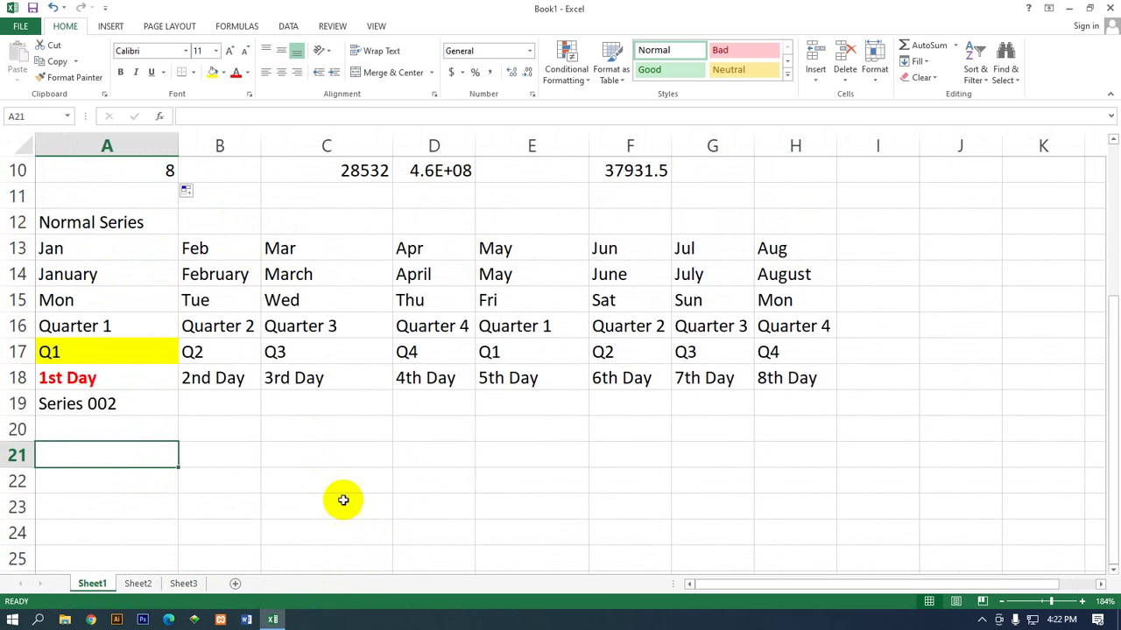
{"action": "scroll", "coordinate": [342, 500], "scroll_direction": "up", "scroll_amount": 3}
{"action": "scroll", "coordinate": [462, 425], "scroll_direction": "down", "scroll_amount": 1}
{"action": "scroll", "coordinate": [462, 426], "scroll_direction": "up", "scroll_amount": 1}
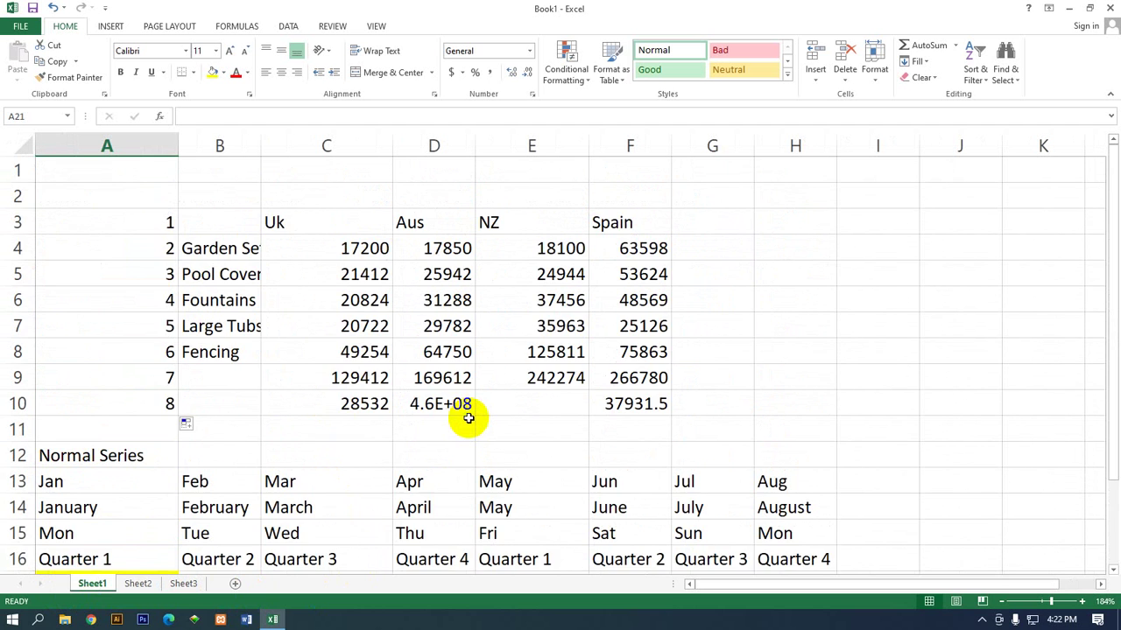
{"action": "scroll", "coordinate": [467, 416], "scroll_direction": "down", "scroll_amount": 5}
{"action": "scroll", "coordinate": [468, 418], "scroll_direction": "up", "scroll_amount": 5}
{"action": "scroll", "coordinate": [468, 418], "scroll_direction": "down", "scroll_amount": 5}
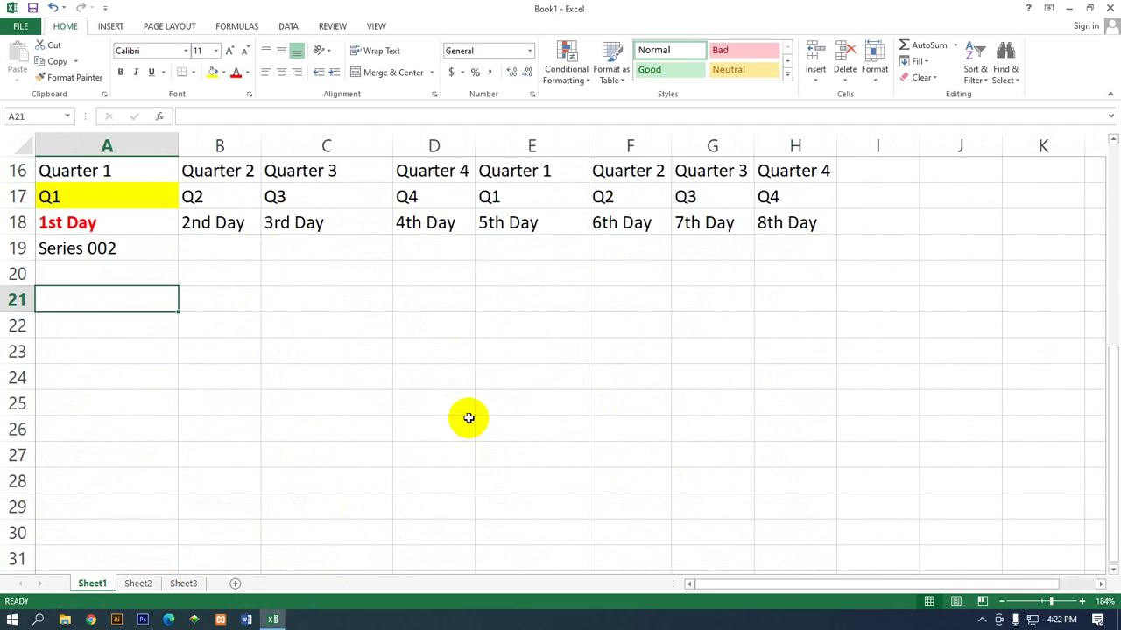
{"action": "scroll", "coordinate": [468, 418], "scroll_direction": "up", "scroll_amount": 5}
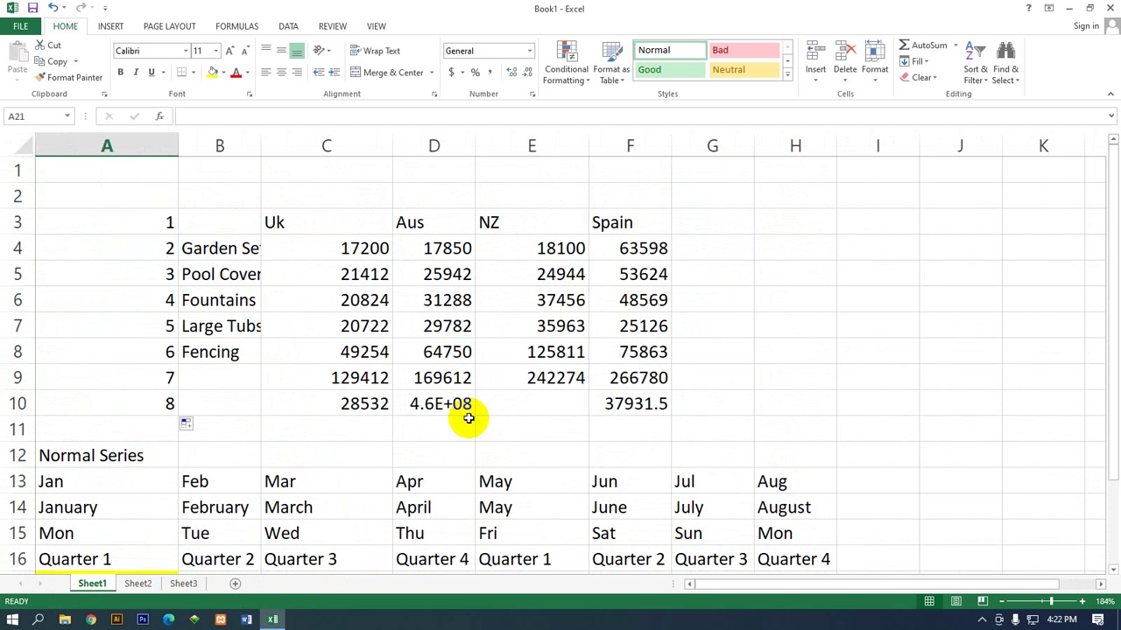
{"action": "right_click", "coordinate": [103, 585]}
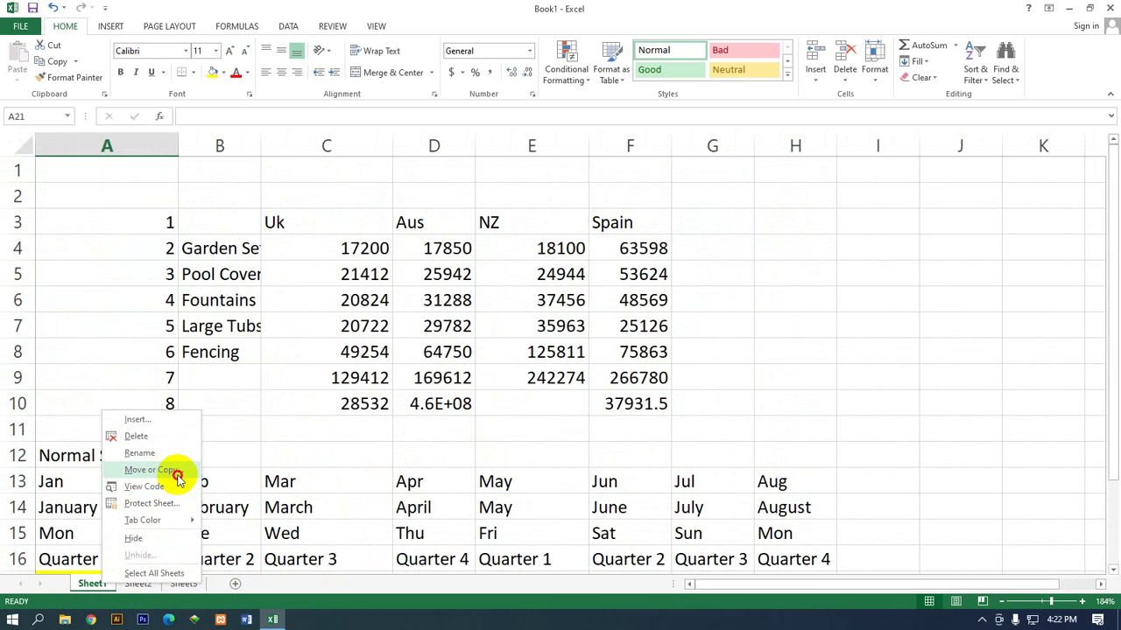
{"action": "left_click", "coordinate": [178, 476]}
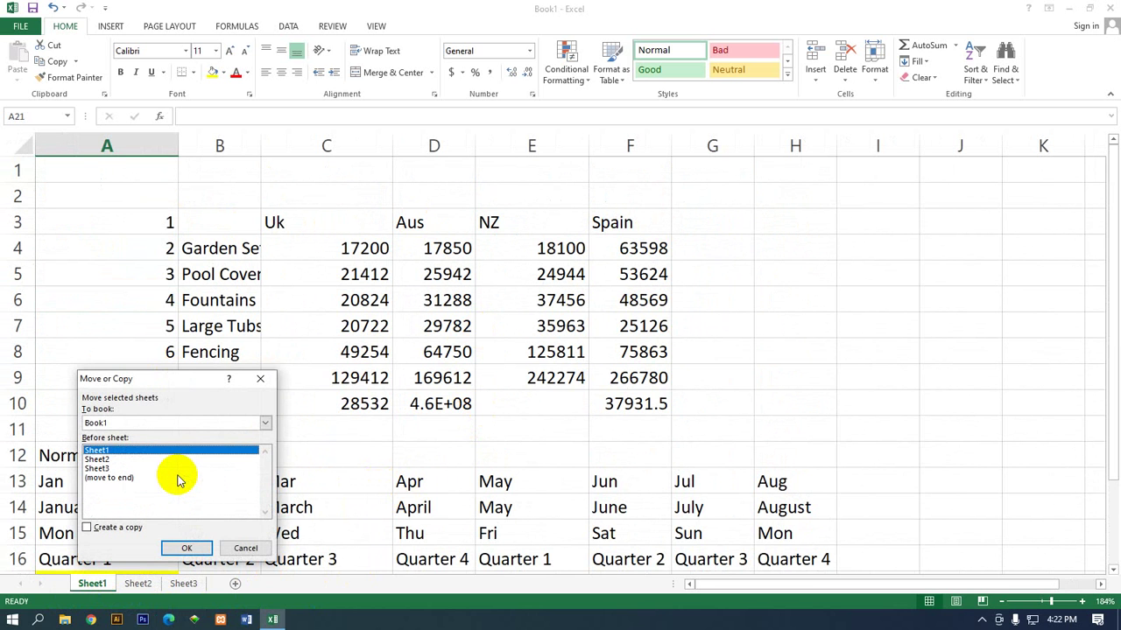
{"action": "left_click", "coordinate": [133, 459]}
{"action": "left_click", "coordinate": [125, 471]}
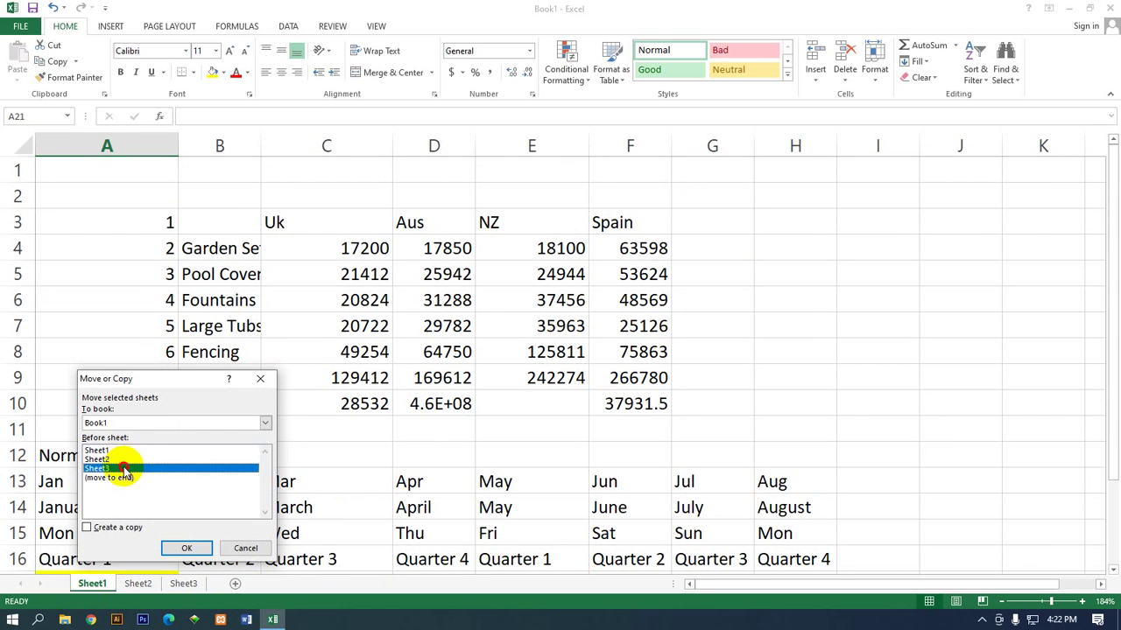
{"action": "left_click", "coordinate": [123, 450]}
{"action": "left_click", "coordinate": [125, 471]}
{"action": "left_click", "coordinate": [127, 450]}
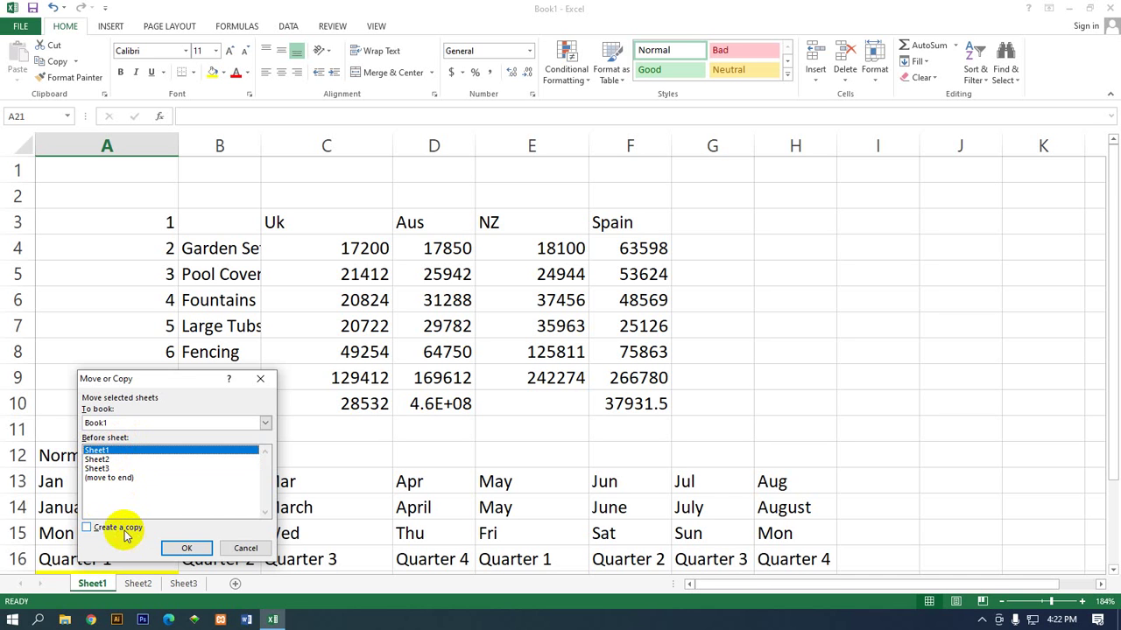
{"action": "left_click", "coordinate": [87, 528]}
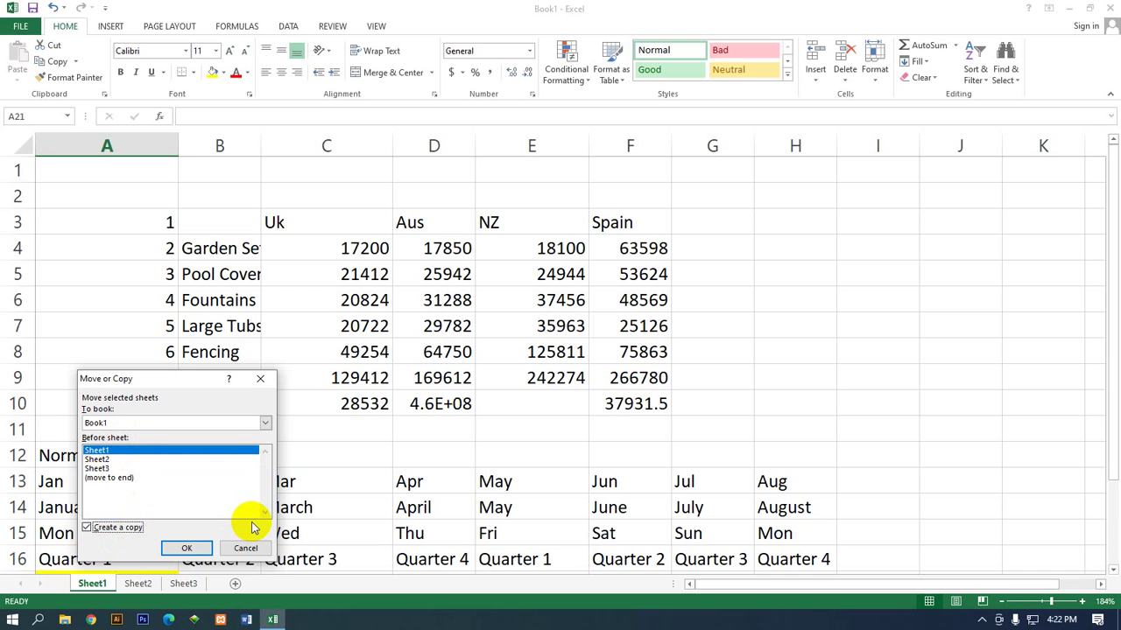
{"action": "left_click", "coordinate": [186, 548]}
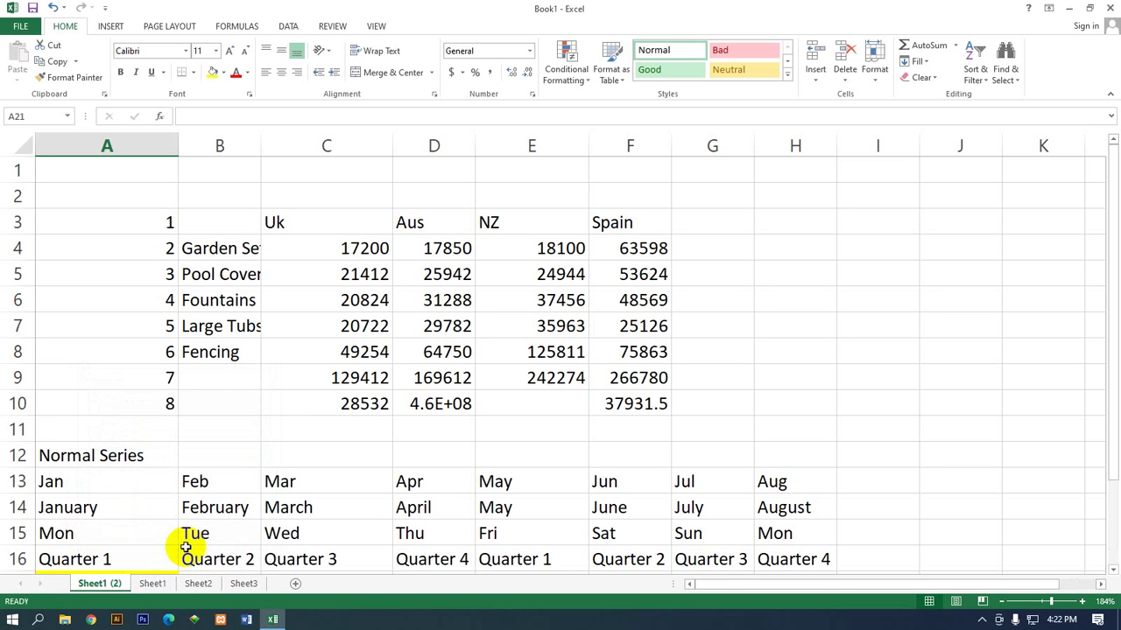
Switch between Sheet1 and the new Sheet1 (2) to compare them
{"action": "left_click", "coordinate": [154, 584]}
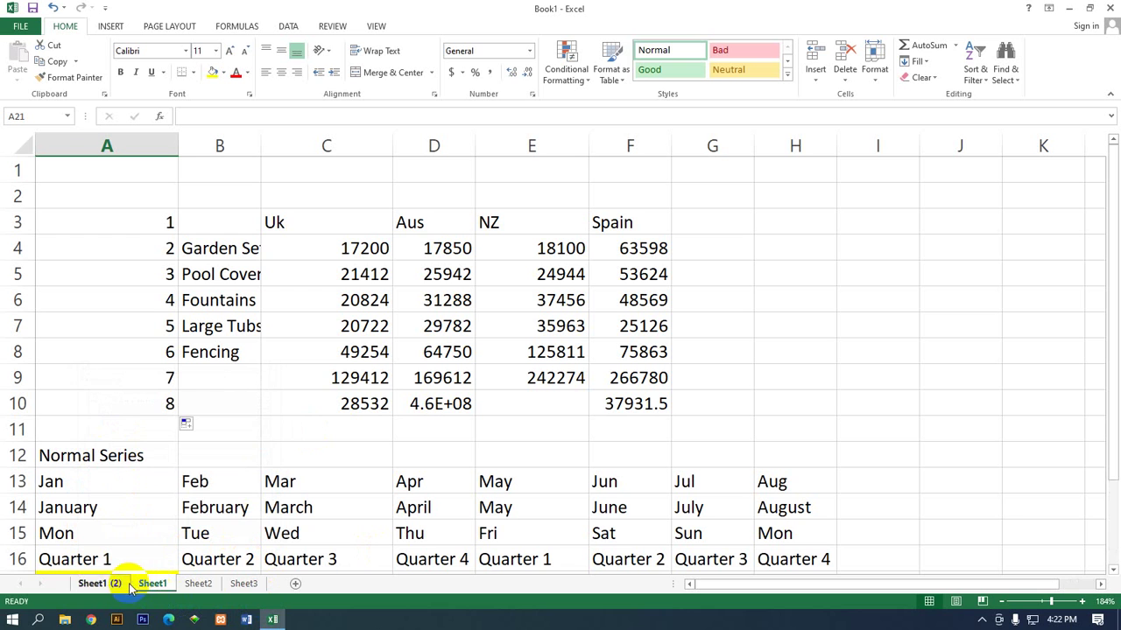
{"action": "left_click", "coordinate": [98, 584]}
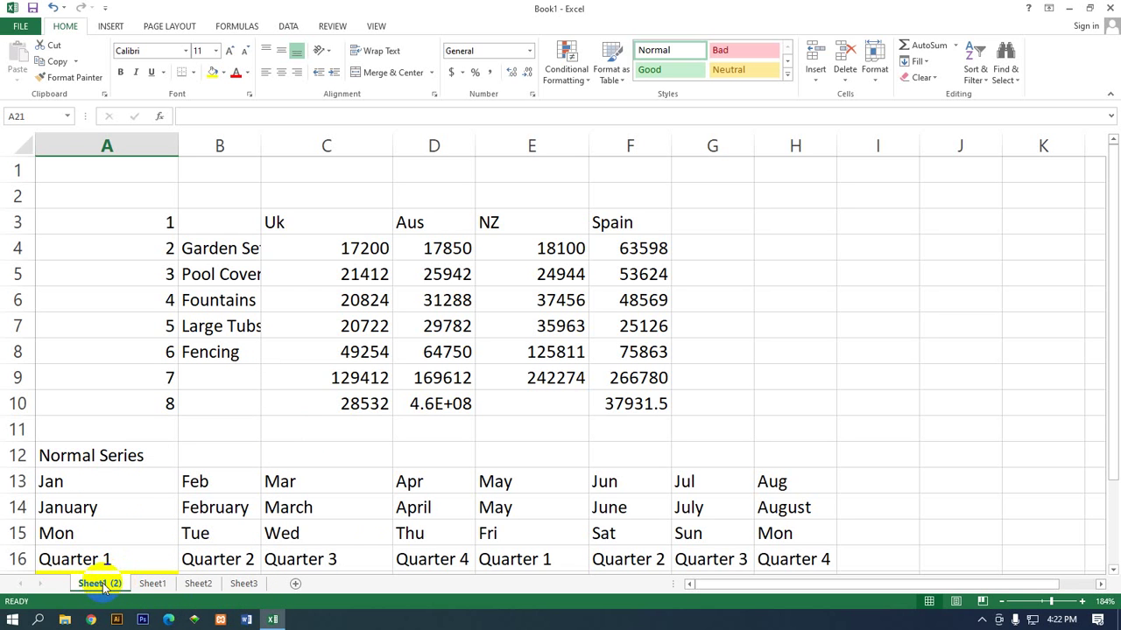
{"action": "left_click", "coordinate": [150, 584]}
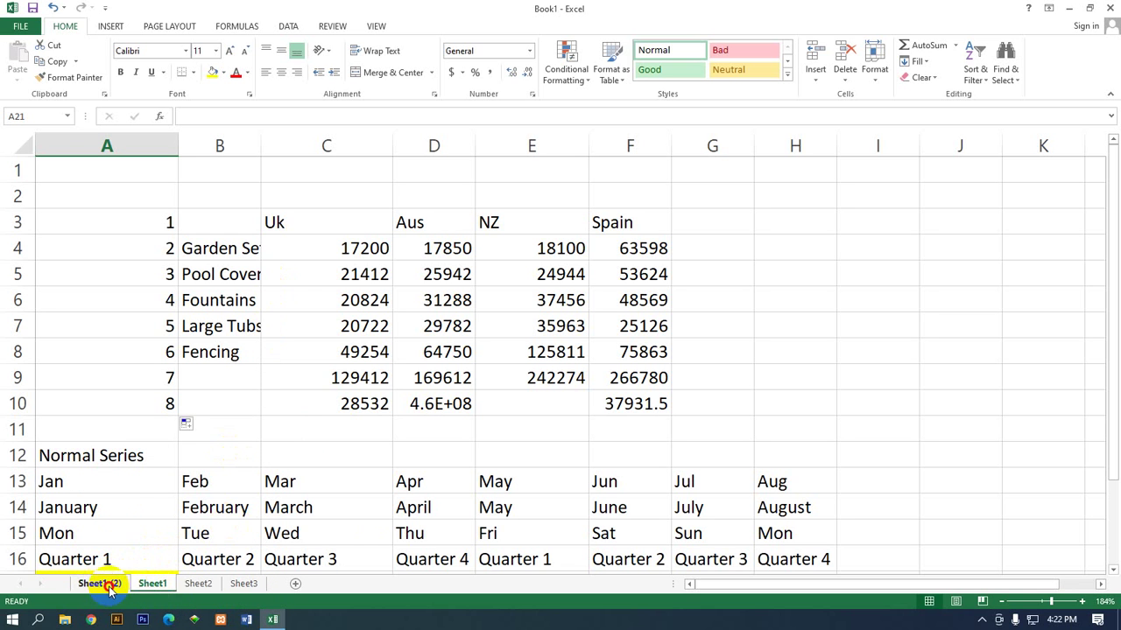
{"action": "left_click", "coordinate": [108, 587]}
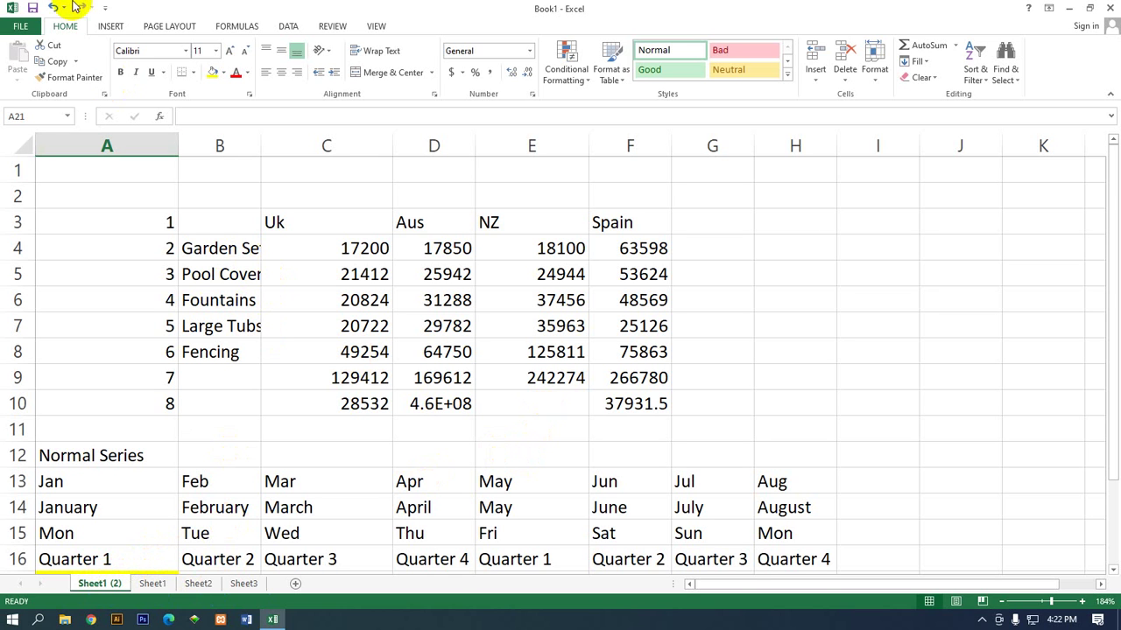
Undo the 2–8 numbering in column A, then copy Sheet1 as Sheet1 (3) before Sheet1
{"action": "left_click", "coordinate": [53, 8]}
{"action": "left_click", "coordinate": [55, 9]}
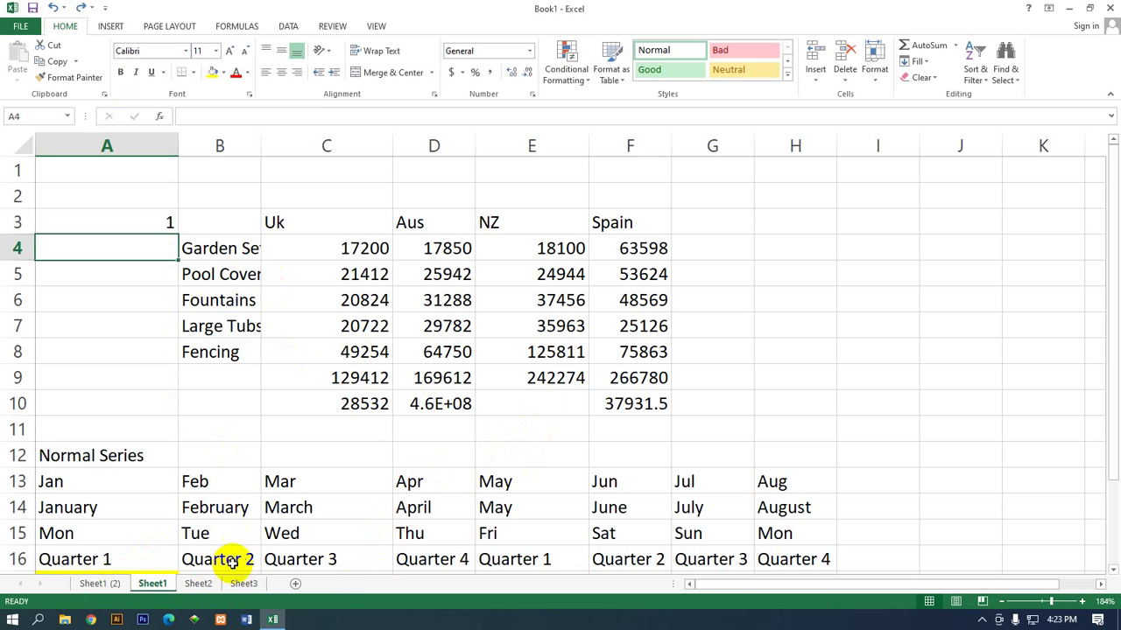
{"action": "right_click", "coordinate": [161, 585]}
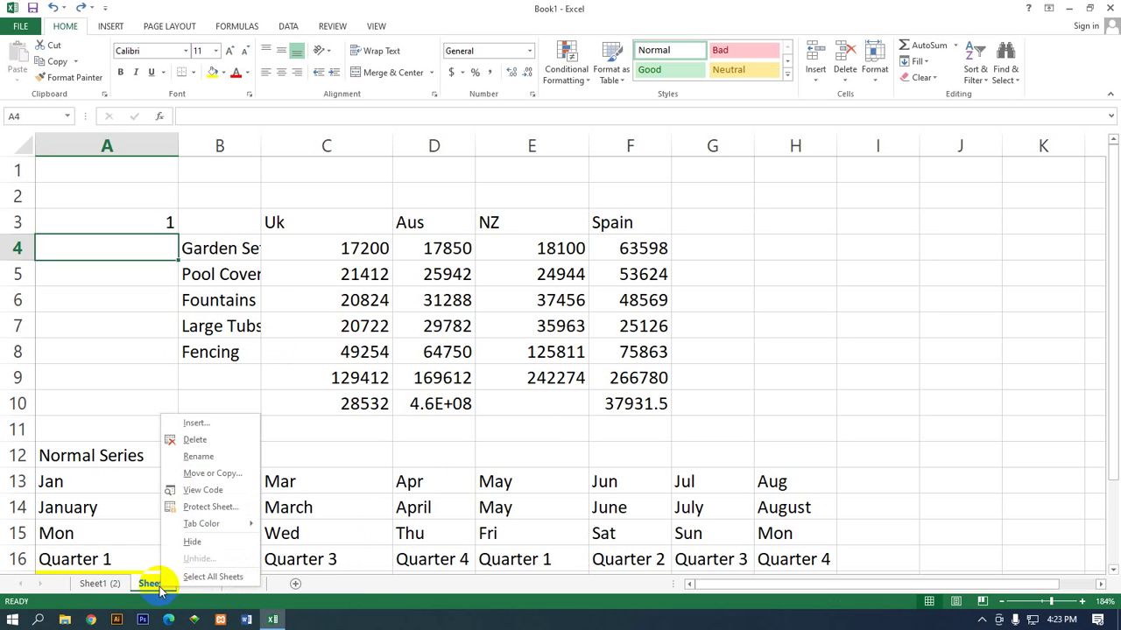
{"action": "left_click", "coordinate": [217, 475]}
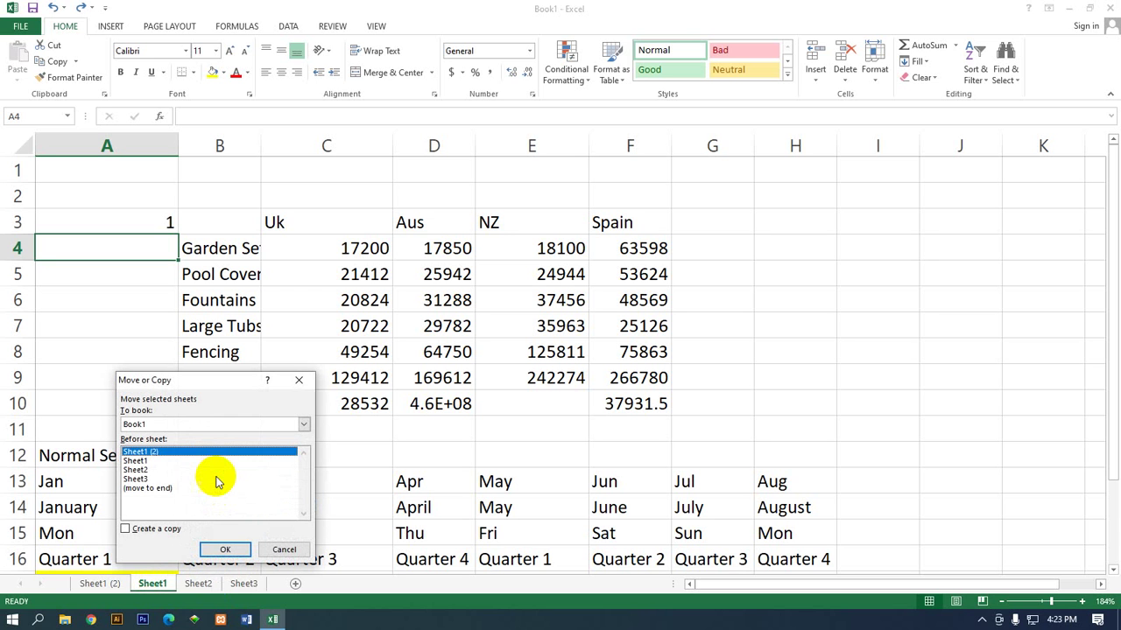
{"action": "left_click", "coordinate": [151, 461]}
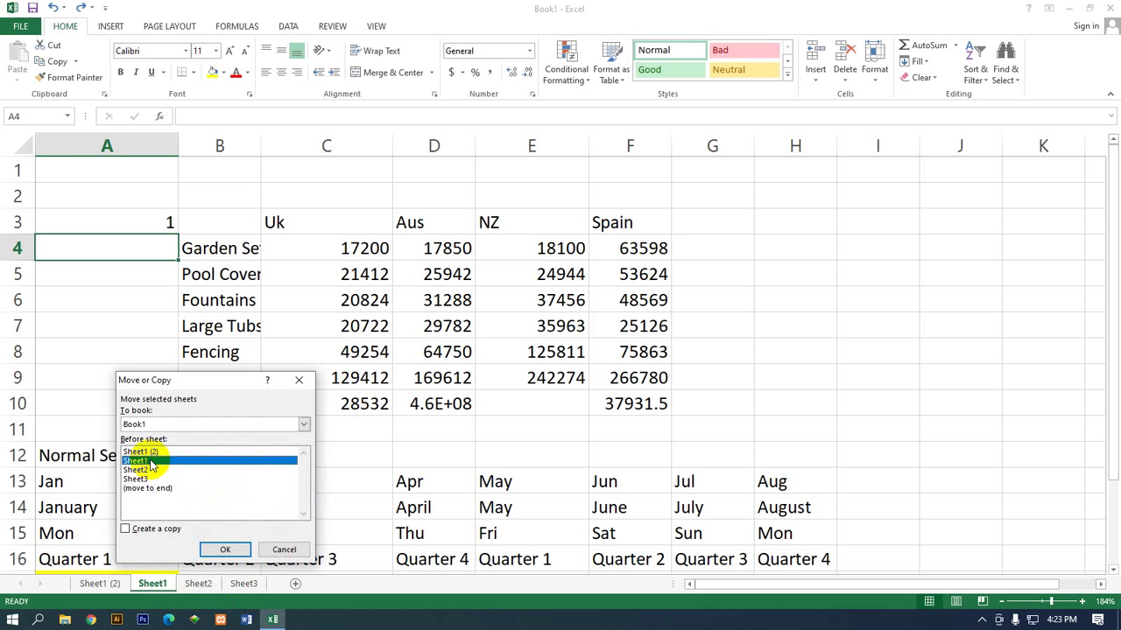
{"action": "left_click", "coordinate": [125, 529]}
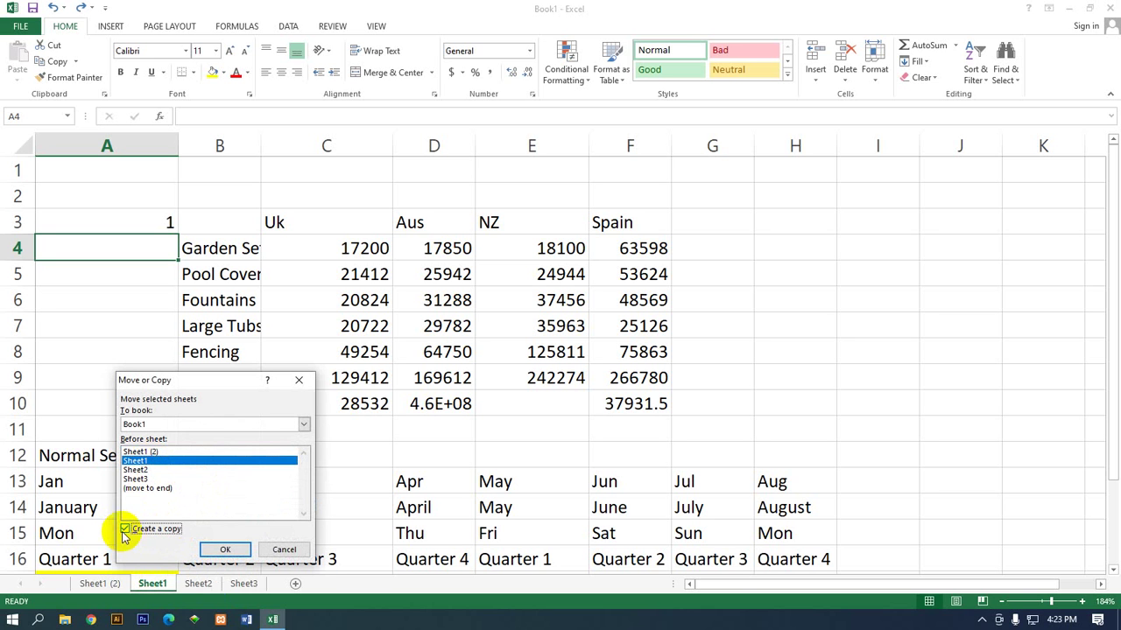
{"action": "left_click", "coordinate": [226, 550]}
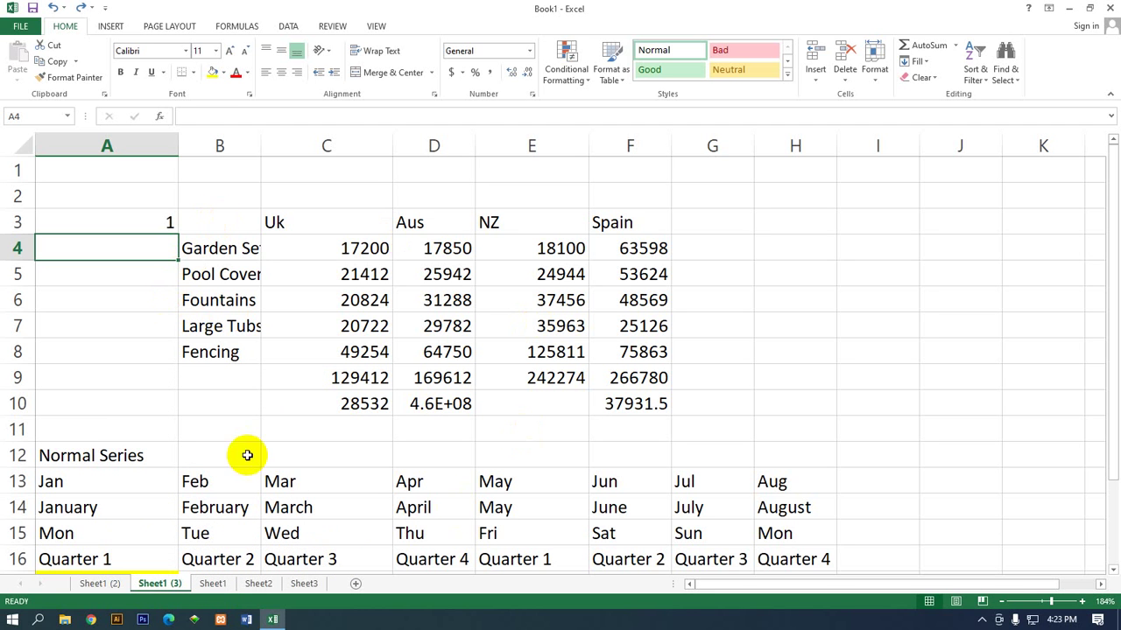
{"action": "scroll", "coordinate": [412, 455], "scroll_direction": "down", "scroll_amount": 1}
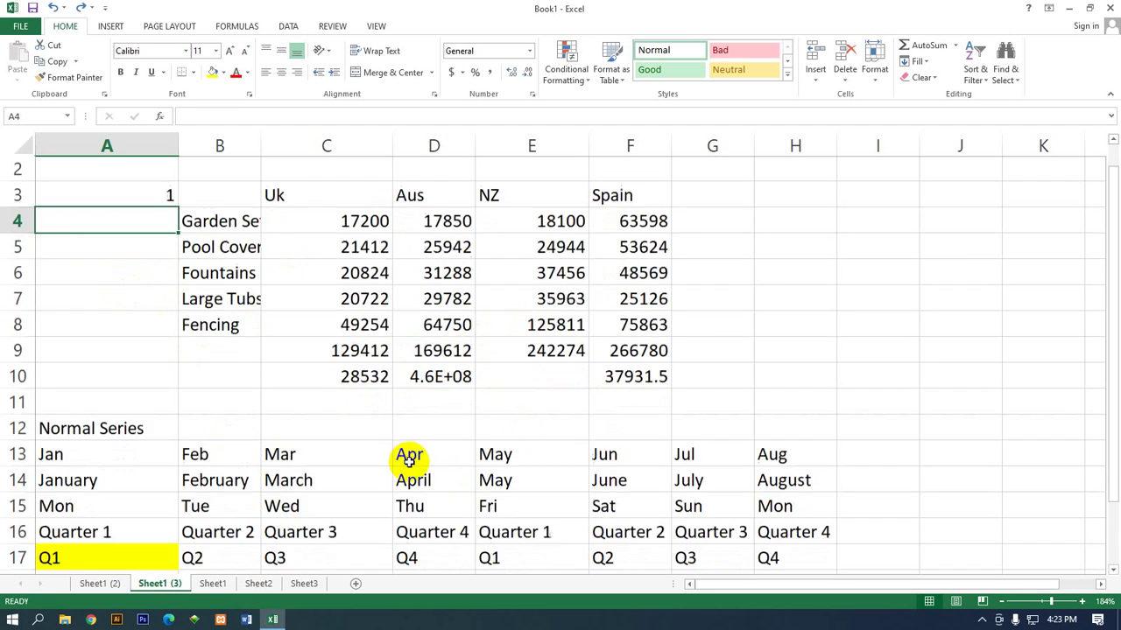
{"action": "scroll", "coordinate": [408, 461], "scroll_direction": "up", "scroll_amount": 1}
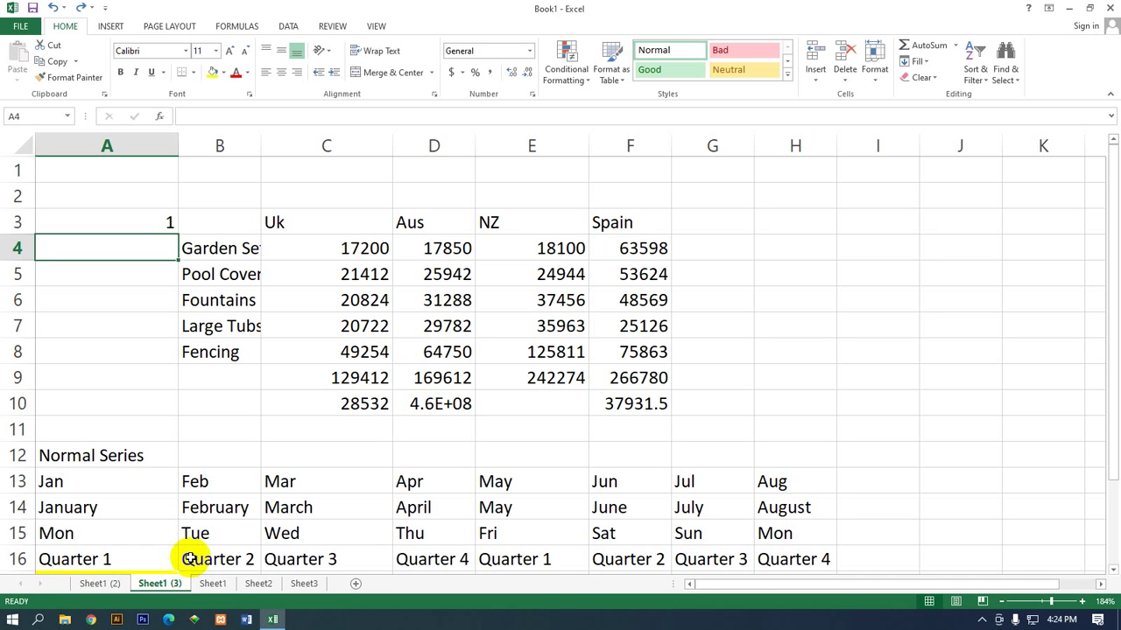
{"action": "left_click", "coordinate": [874, 81]}
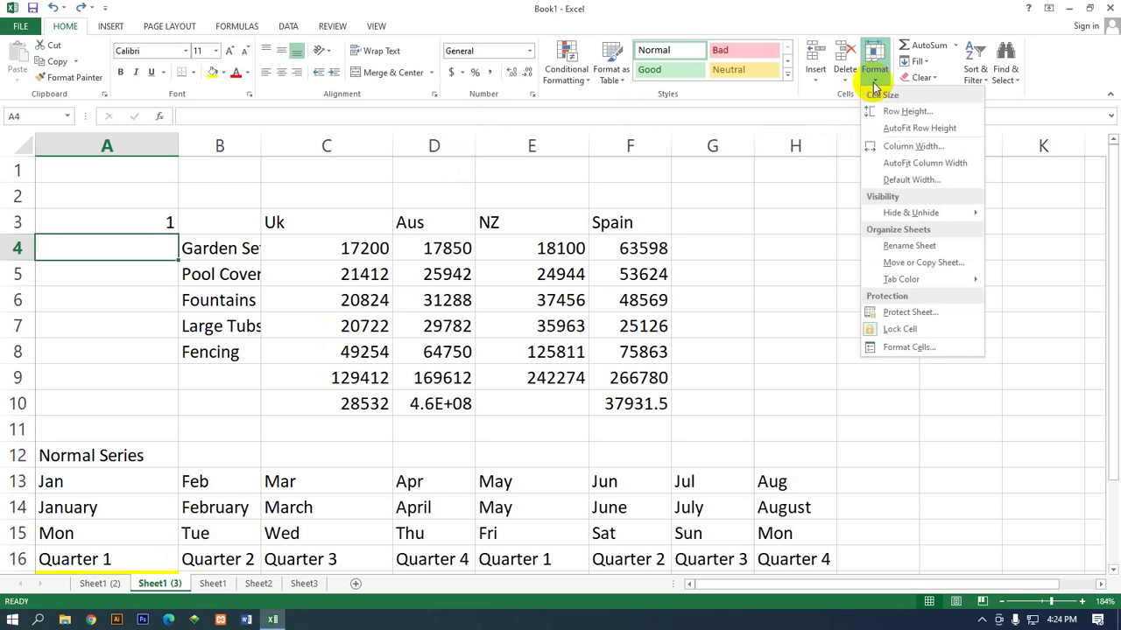
{"action": "left_click", "coordinate": [874, 85]}
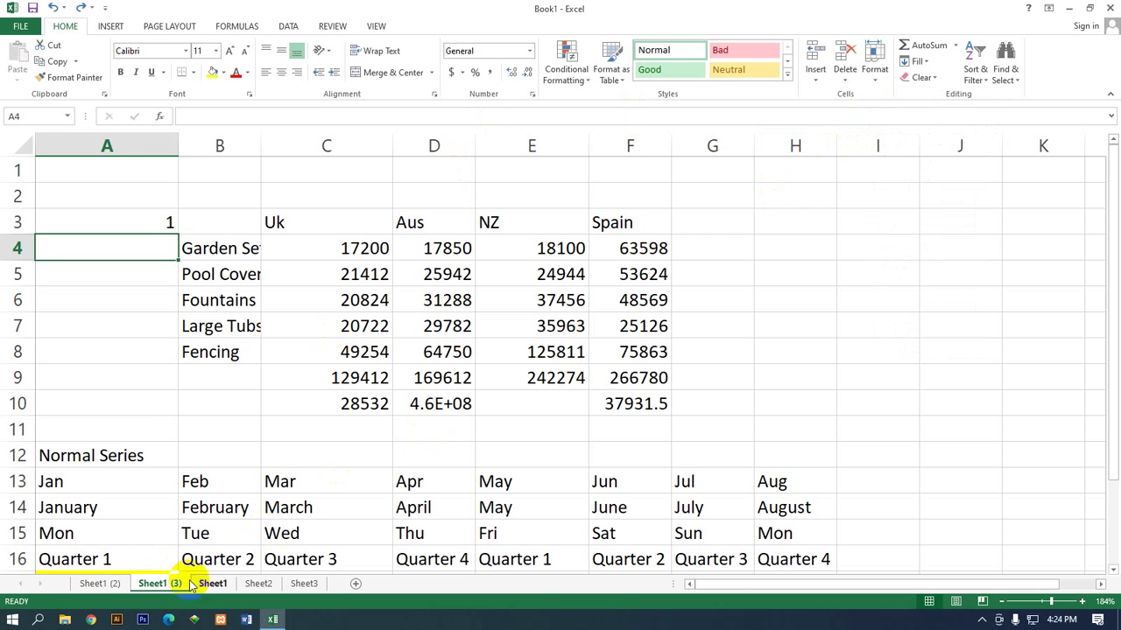
{"action": "right_click", "coordinate": [157, 590]}
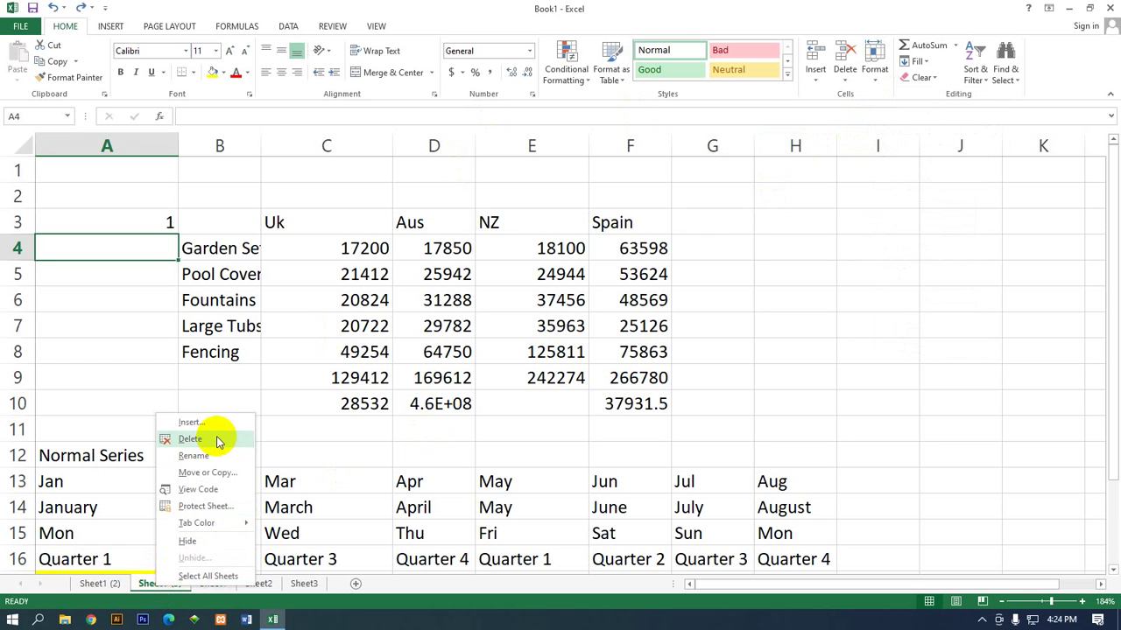
{"action": "left_click", "coordinate": [151, 588]}
{"action": "right_click", "coordinate": [149, 586]}
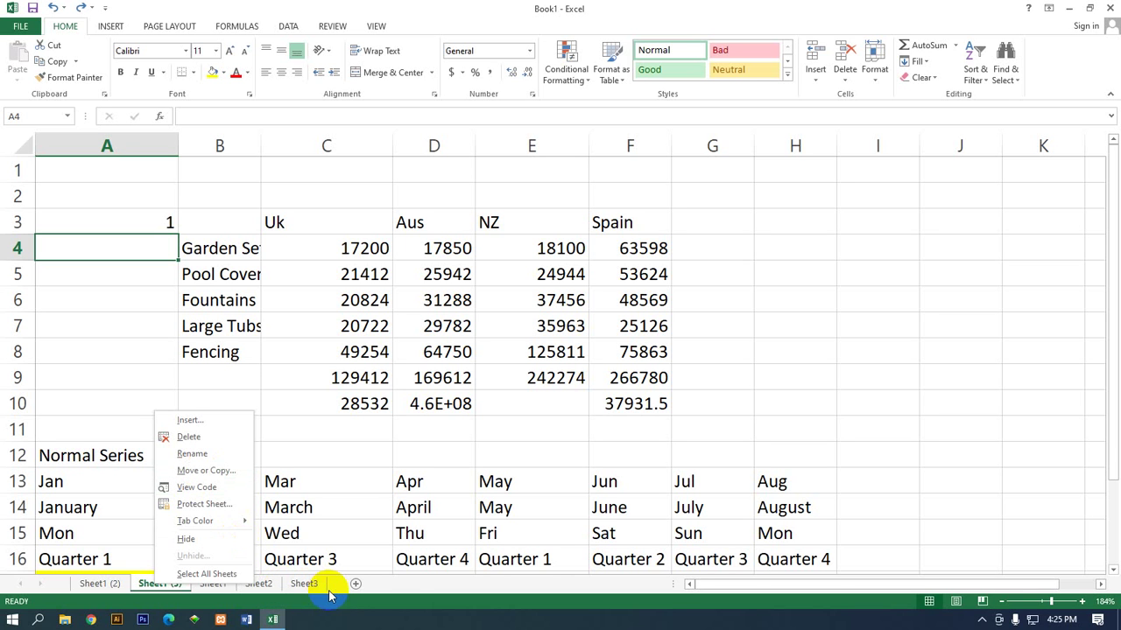
Open Move or Copy for Sheet1, then cancel without moving the sheet
{"action": "left_click", "coordinate": [394, 583]}
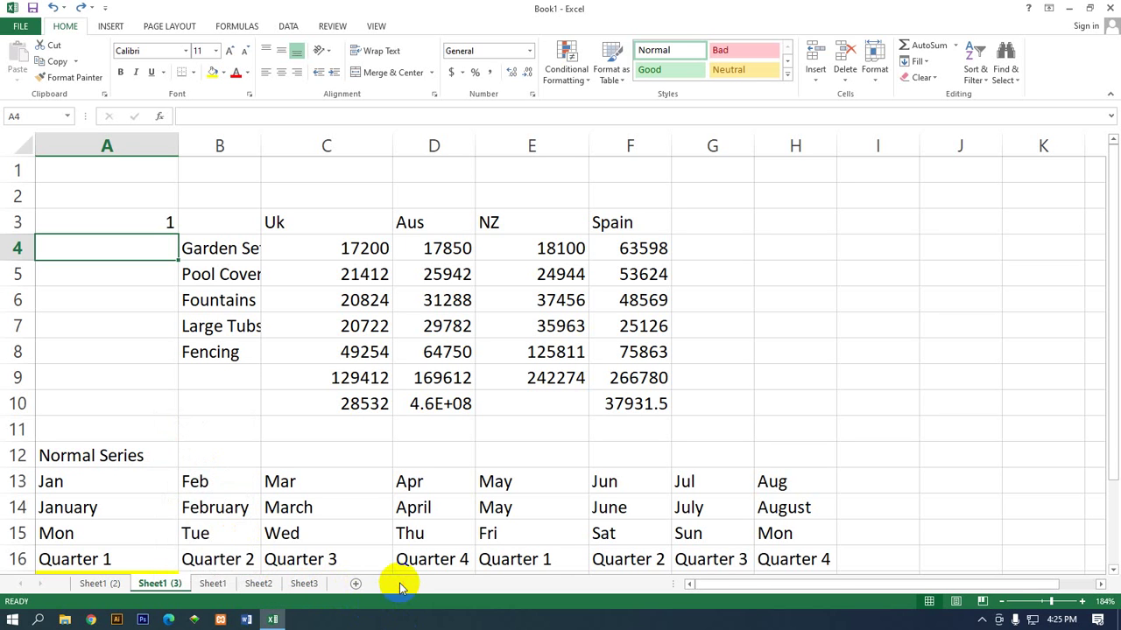
{"action": "right_click", "coordinate": [215, 582]}
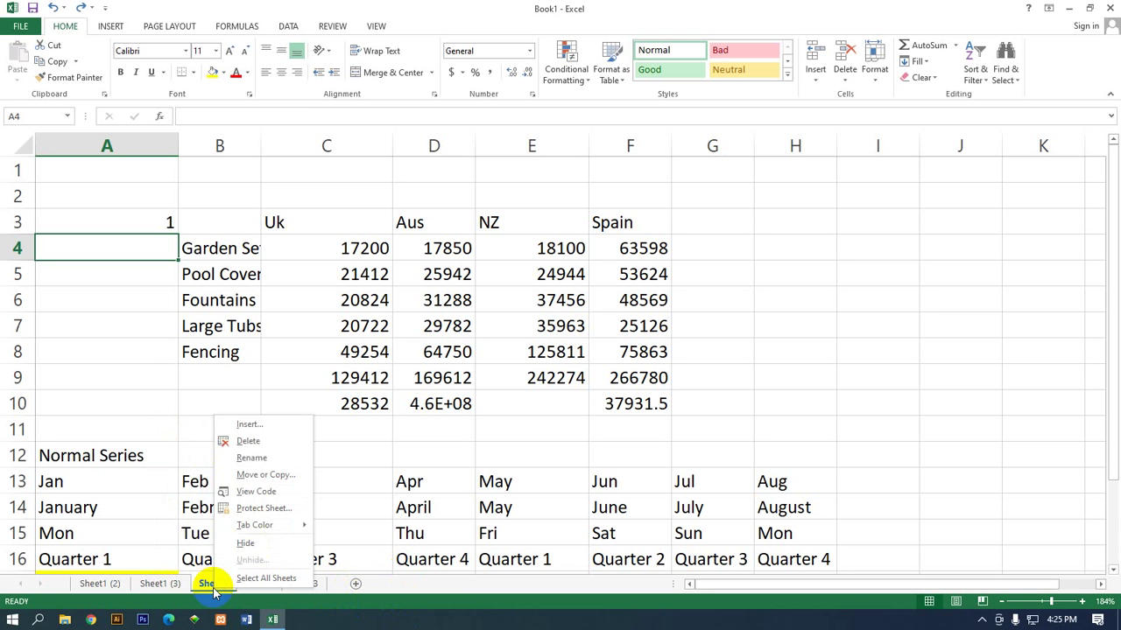
{"action": "left_click", "coordinate": [265, 476]}
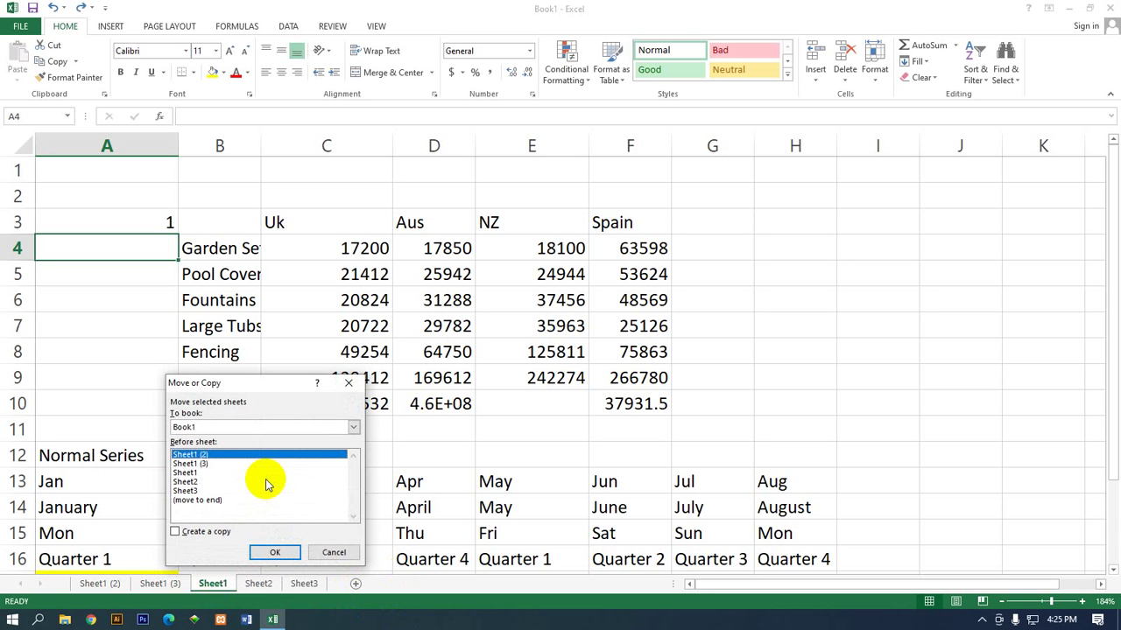
{"action": "left_click", "coordinate": [354, 427]}
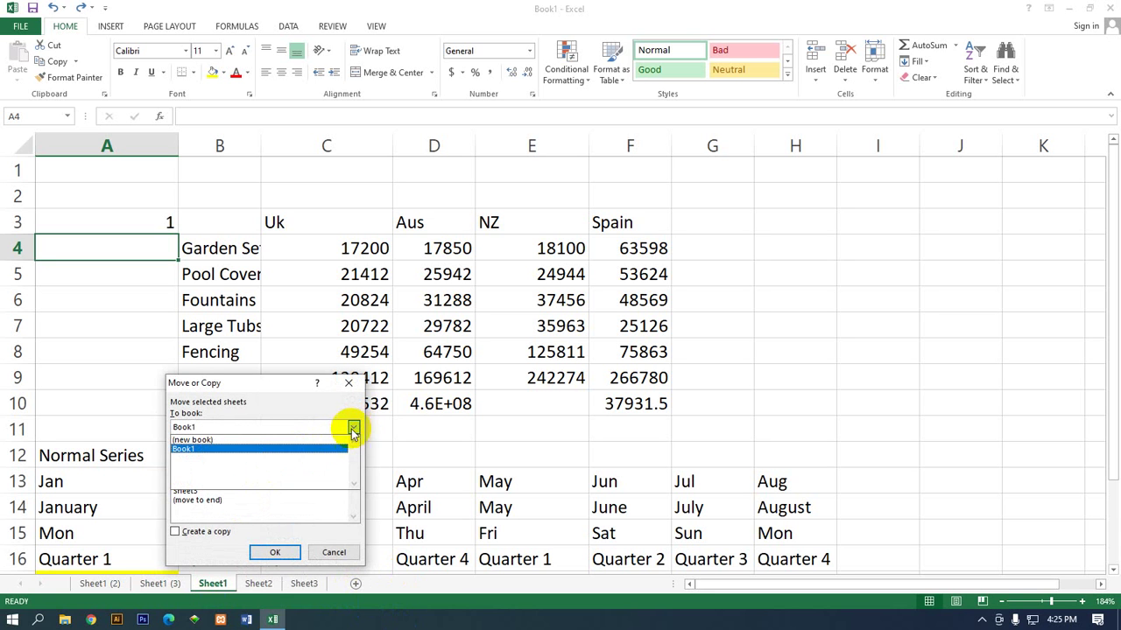
{"action": "left_click", "coordinate": [352, 427]}
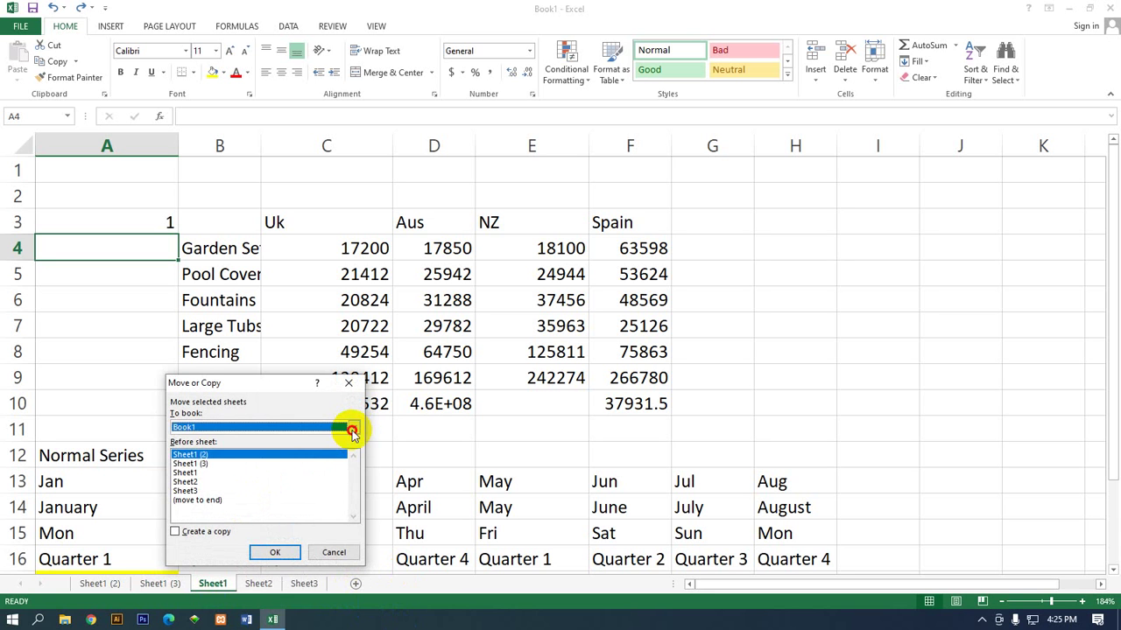
{"action": "left_click", "coordinate": [334, 554]}
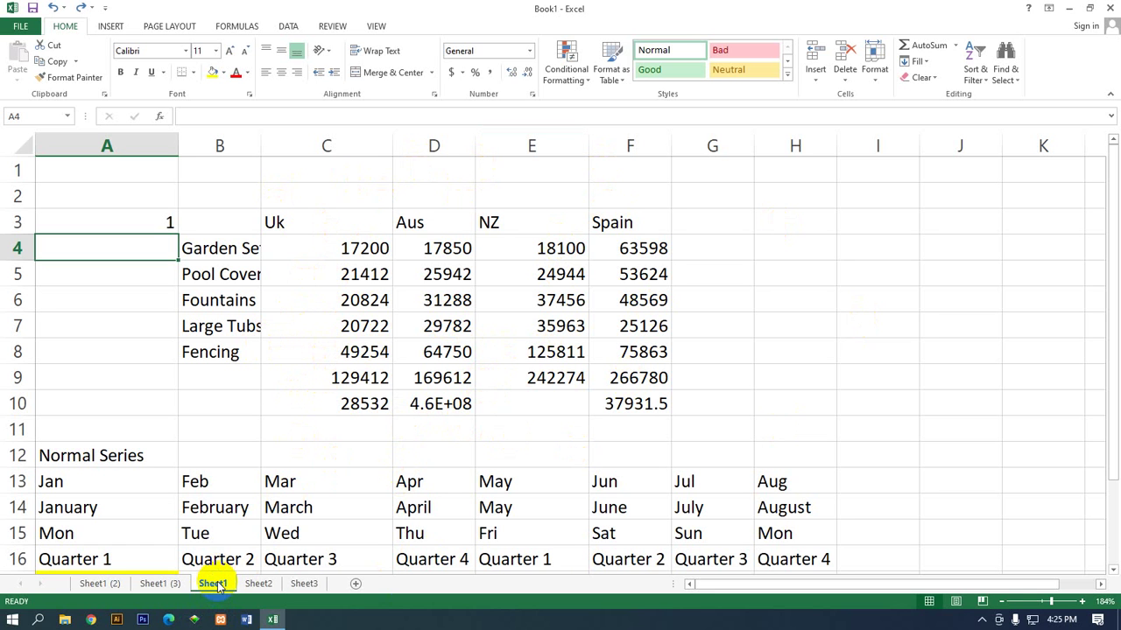
Move Sheet1 into a new workbook, Book2, then switch back to Book1
{"action": "right_click", "coordinate": [218, 586]}
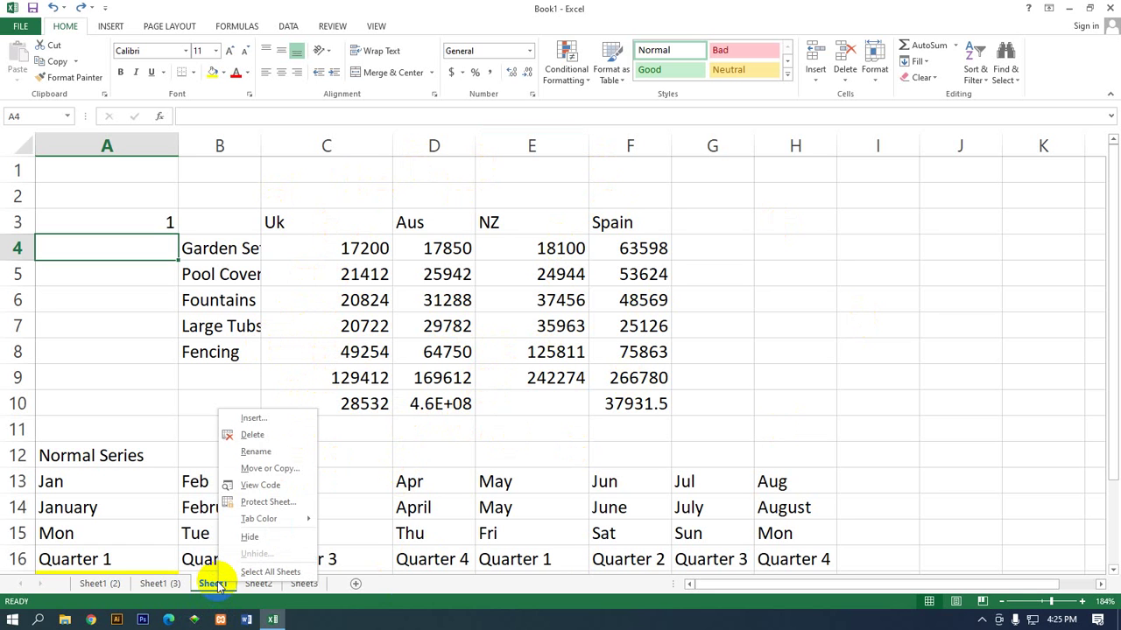
{"action": "left_click", "coordinate": [268, 468]}
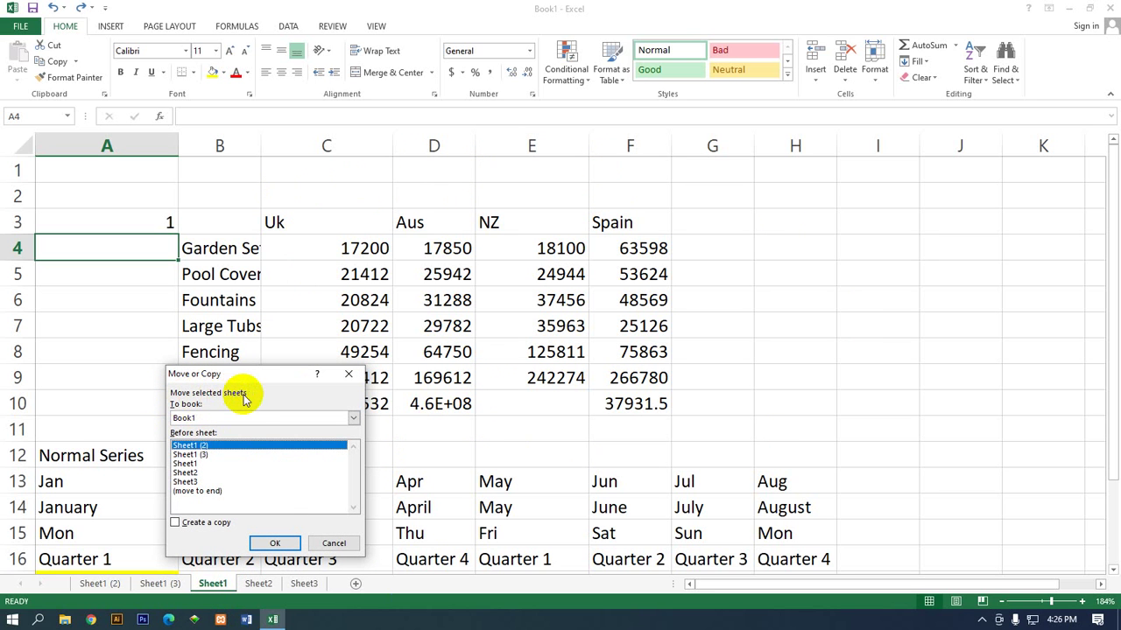
{"action": "left_click", "coordinate": [354, 419]}
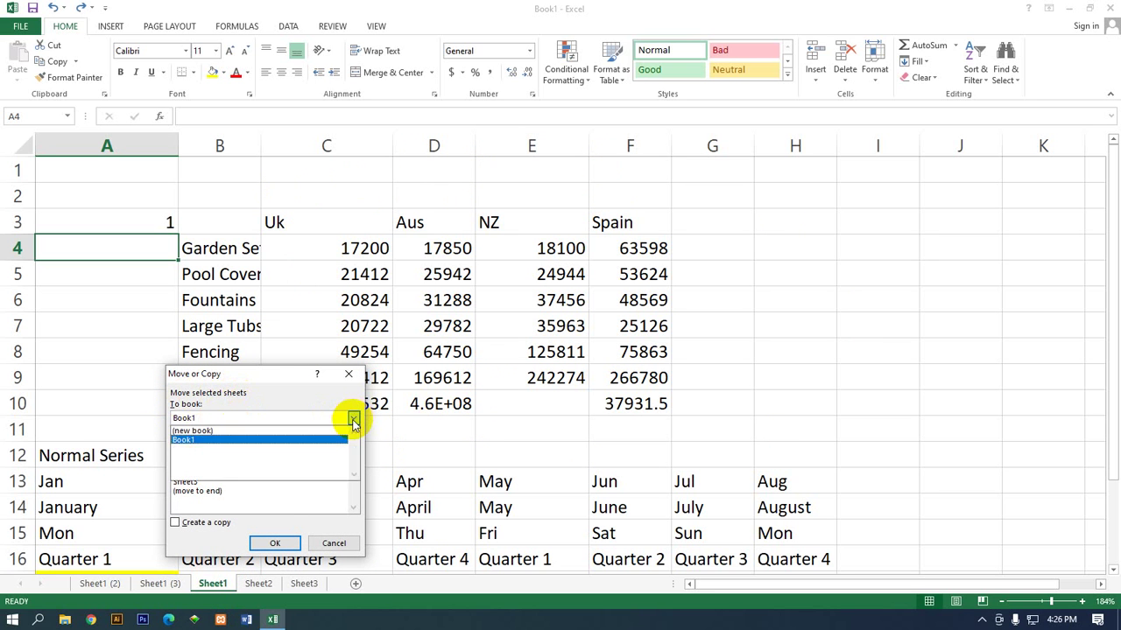
{"action": "left_click", "coordinate": [289, 433]}
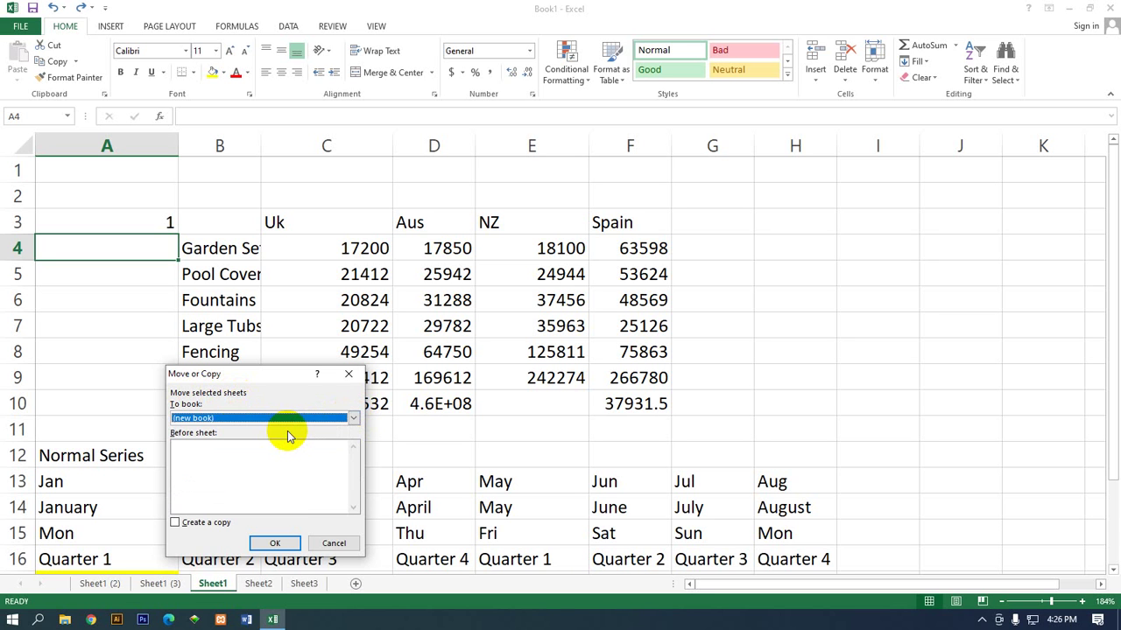
{"action": "left_click", "coordinate": [275, 543]}
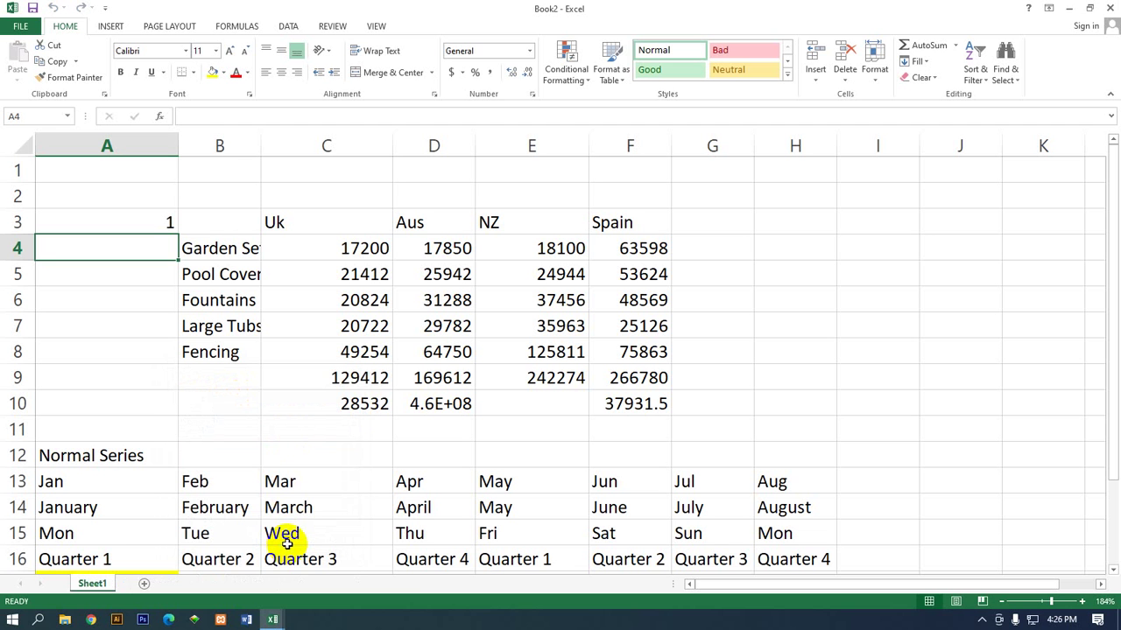
{"action": "left_click", "coordinate": [272, 619]}
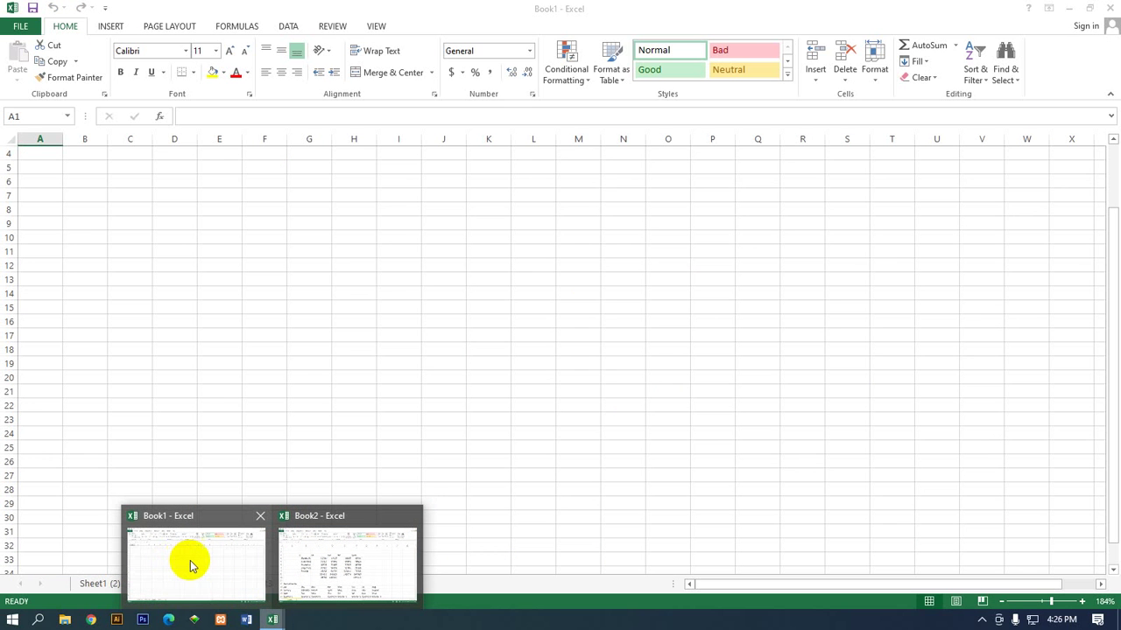
{"action": "left_click", "coordinate": [306, 560]}
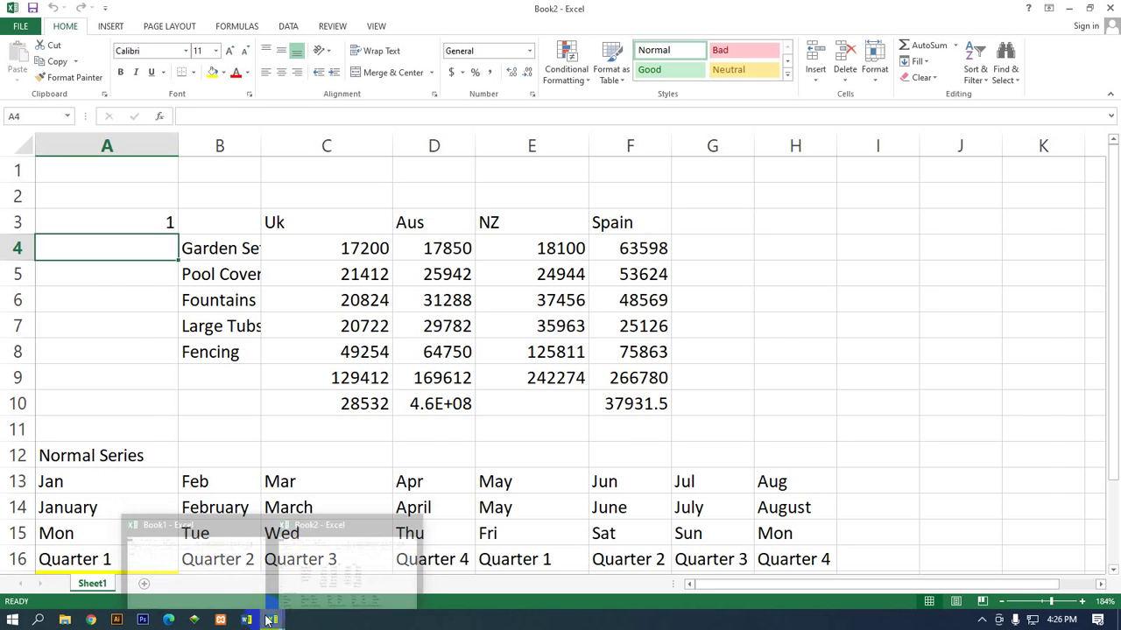
{"action": "left_click", "coordinate": [203, 573]}
Move Sheet1 (3) into (new book), Book3, with Create a copy unchecked
{"action": "left_click", "coordinate": [158, 583]}
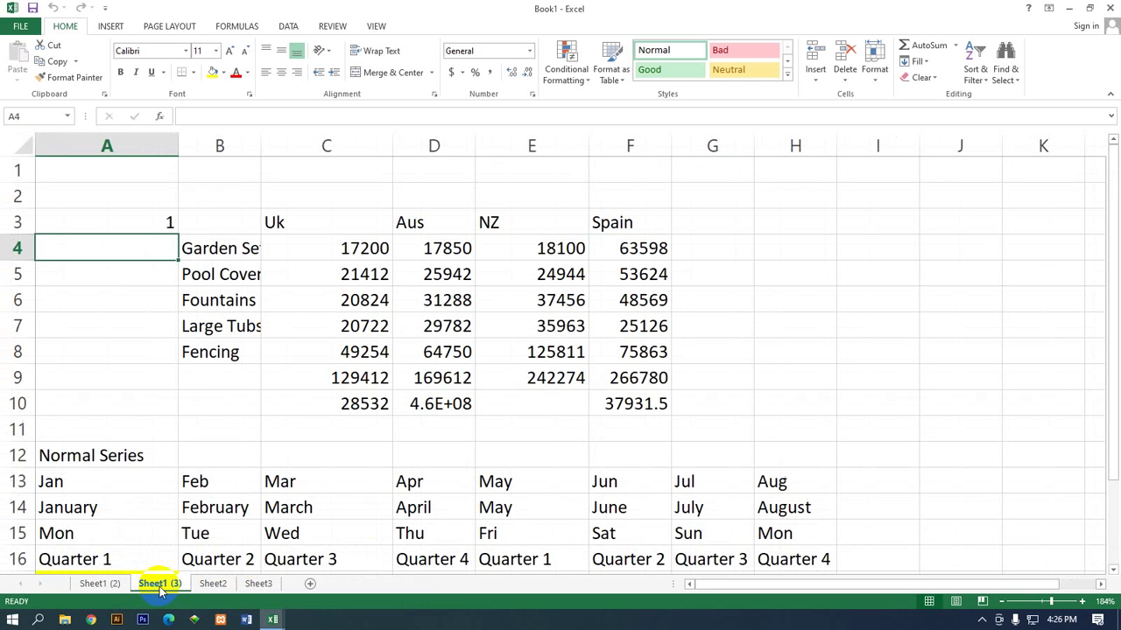
{"action": "right_click", "coordinate": [163, 585]}
{"action": "left_click", "coordinate": [212, 472]}
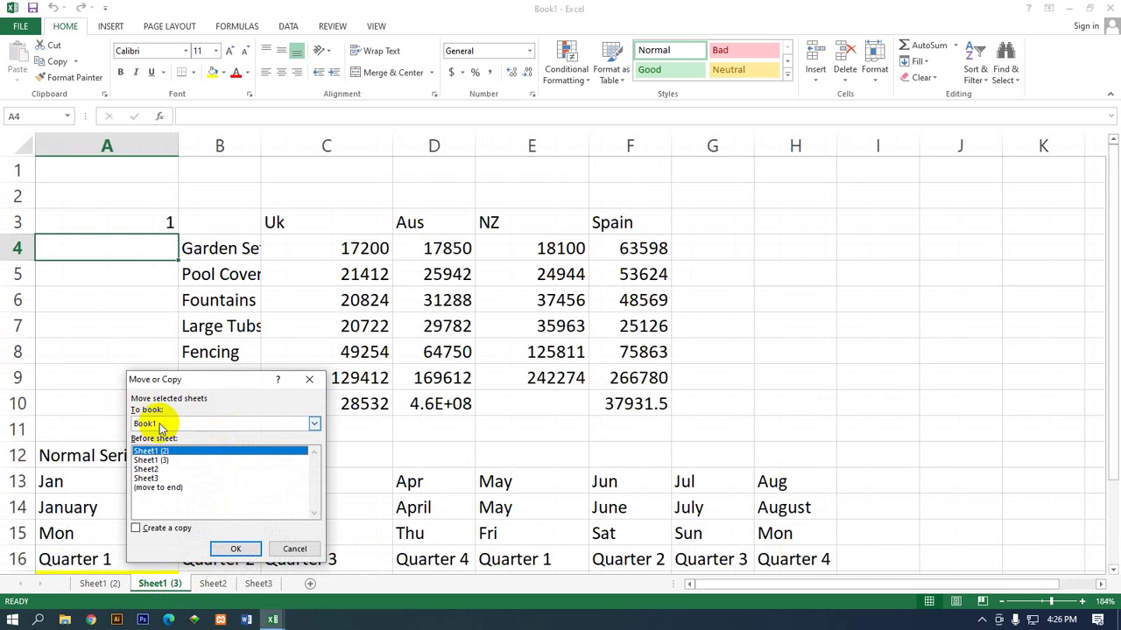
{"action": "left_click", "coordinate": [315, 426]}
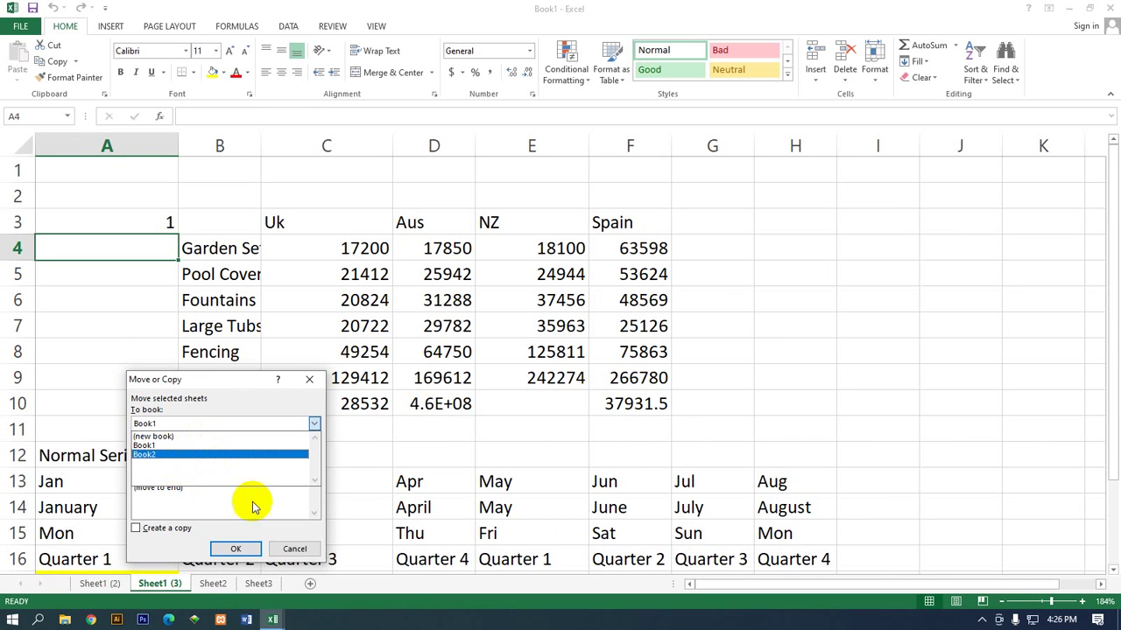
{"action": "left_click", "coordinate": [272, 620]}
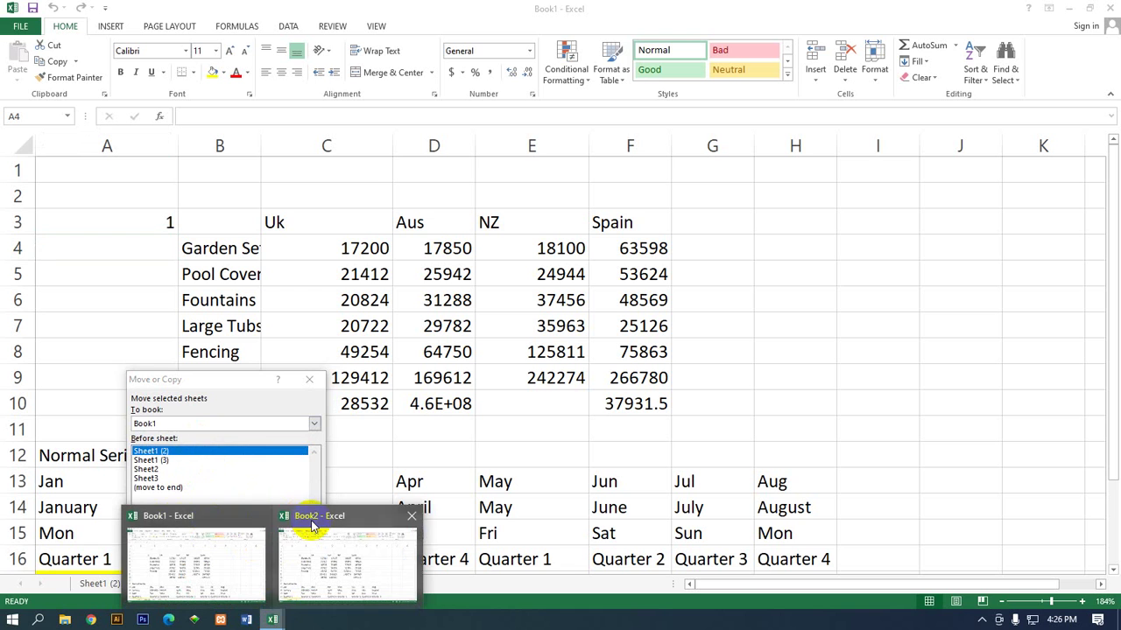
{"action": "left_click", "coordinate": [243, 411]}
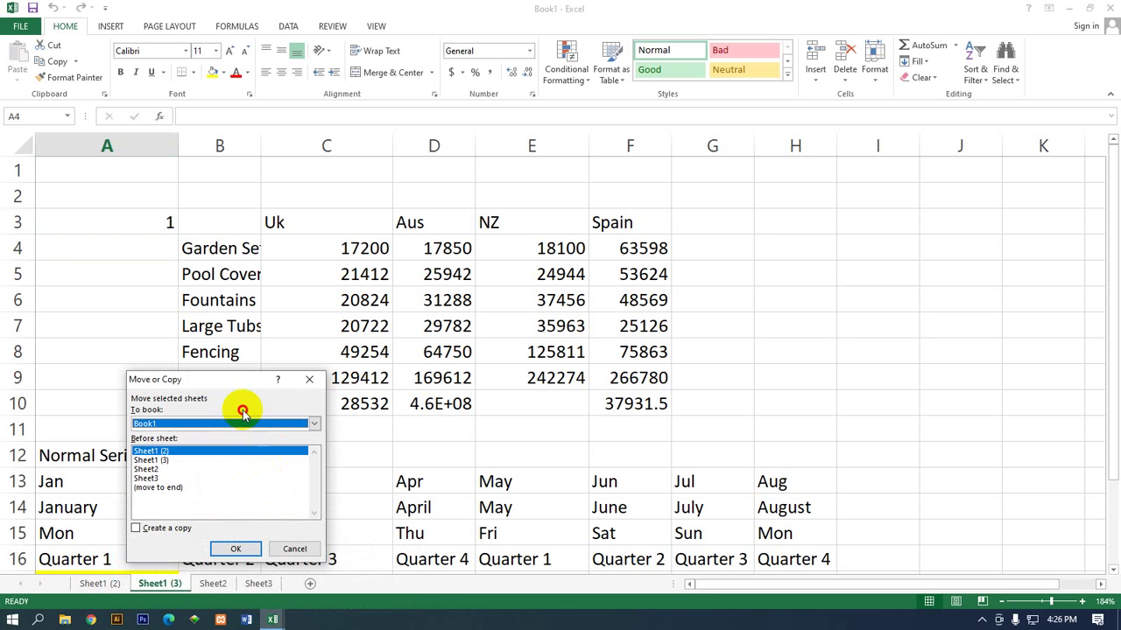
{"action": "left_click", "coordinate": [314, 424]}
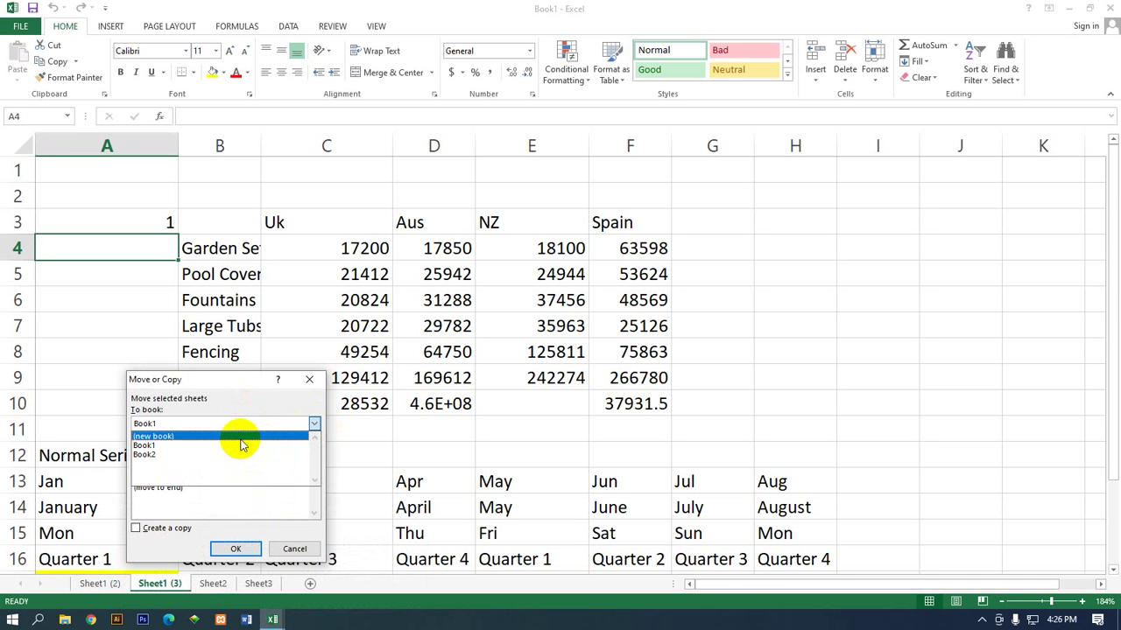
{"action": "left_click", "coordinate": [241, 436]}
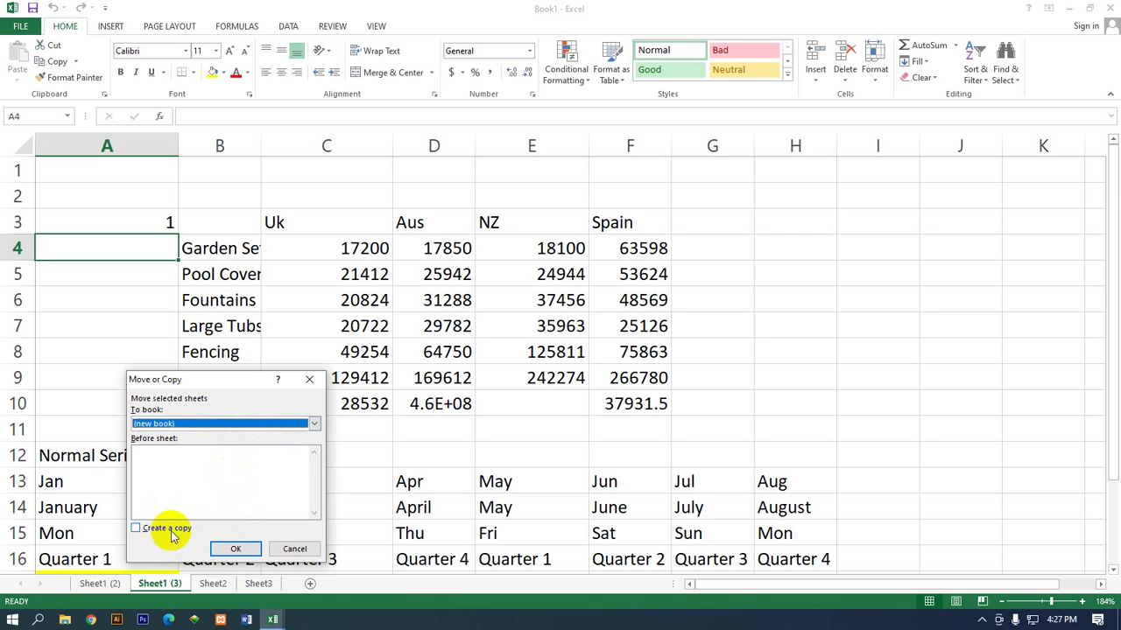
{"action": "left_click", "coordinate": [219, 424]}
{"action": "left_click", "coordinate": [217, 435]}
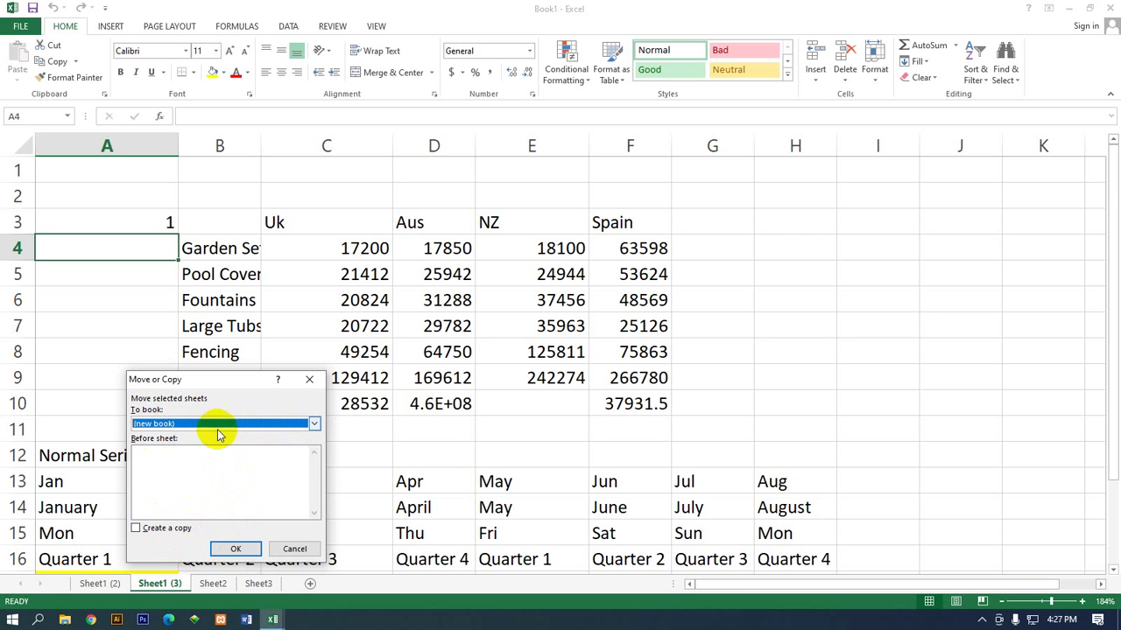
{"action": "left_click", "coordinate": [236, 549]}
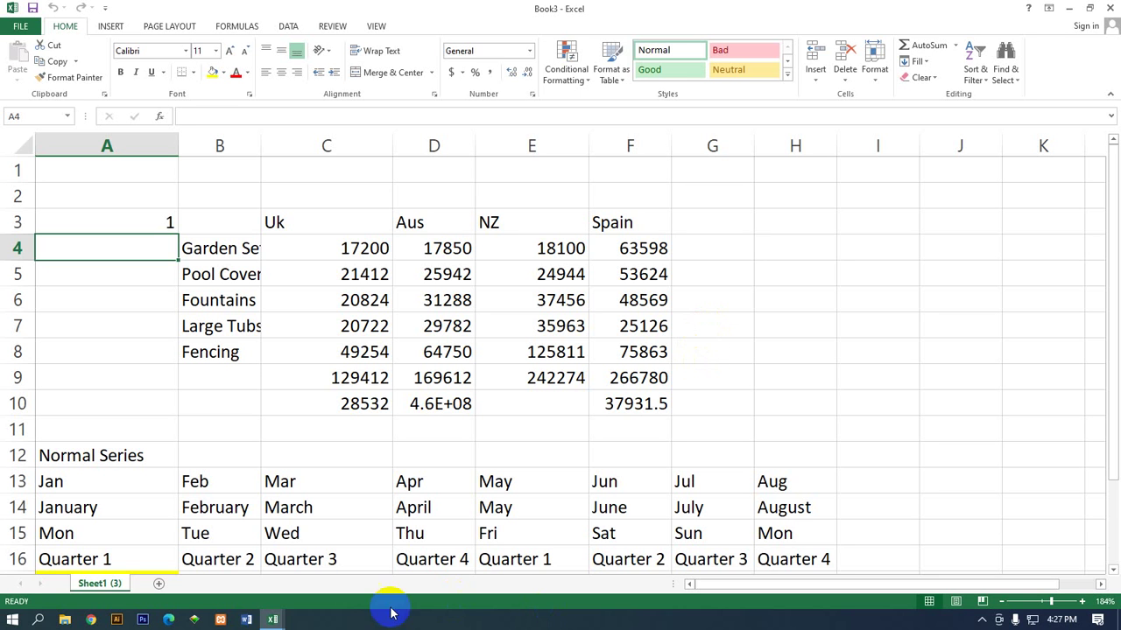
In Book1, select all cells on Sheet1 (2) and copy them
{"action": "left_click", "coordinate": [249, 620]}
{"action": "mouse_move", "coordinate": [272, 620]}
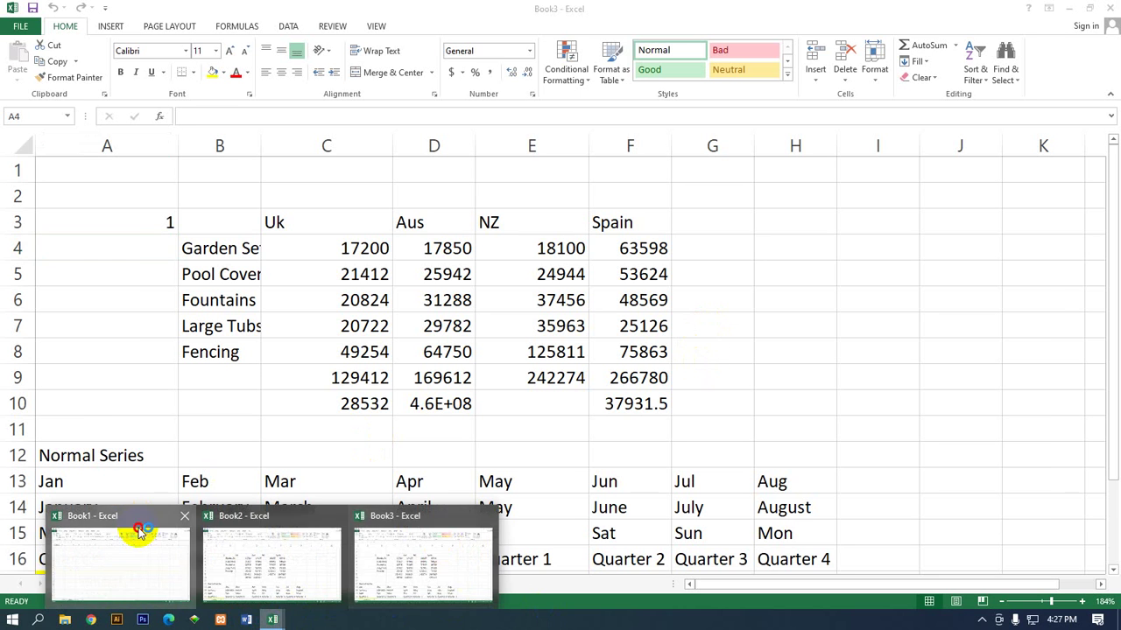
{"action": "left_click", "coordinate": [142, 530]}
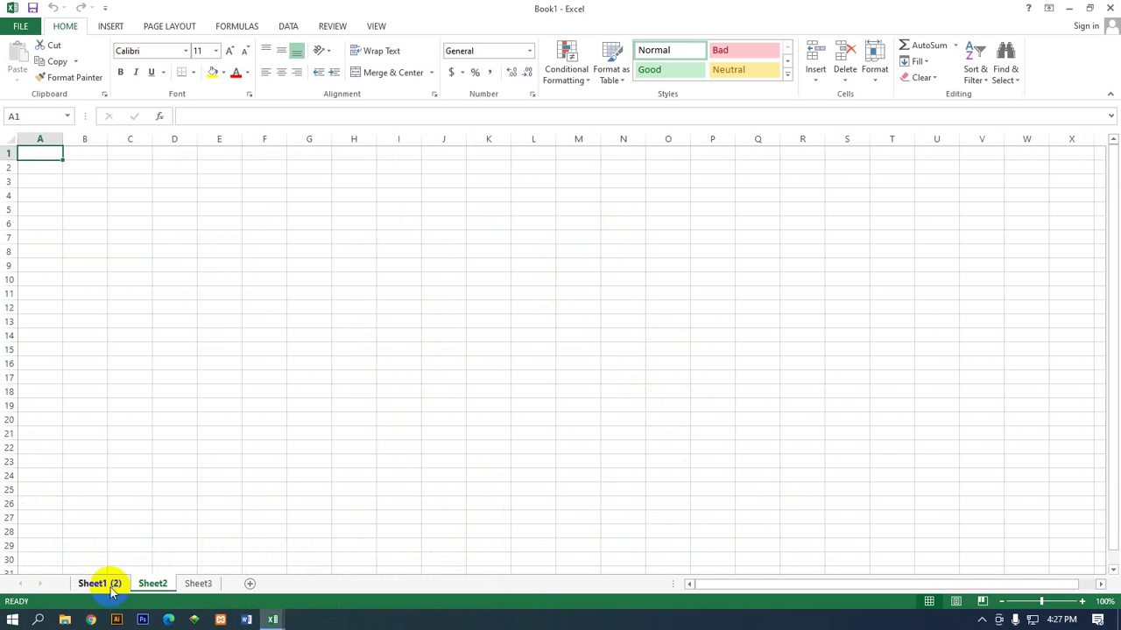
{"action": "left_click", "coordinate": [99, 583]}
{"action": "scroll", "coordinate": [354, 499], "scroll_direction": "up", "scroll_amount": 4}
{"action": "scroll", "coordinate": [352, 480], "scroll_direction": "down", "scroll_amount": 4}
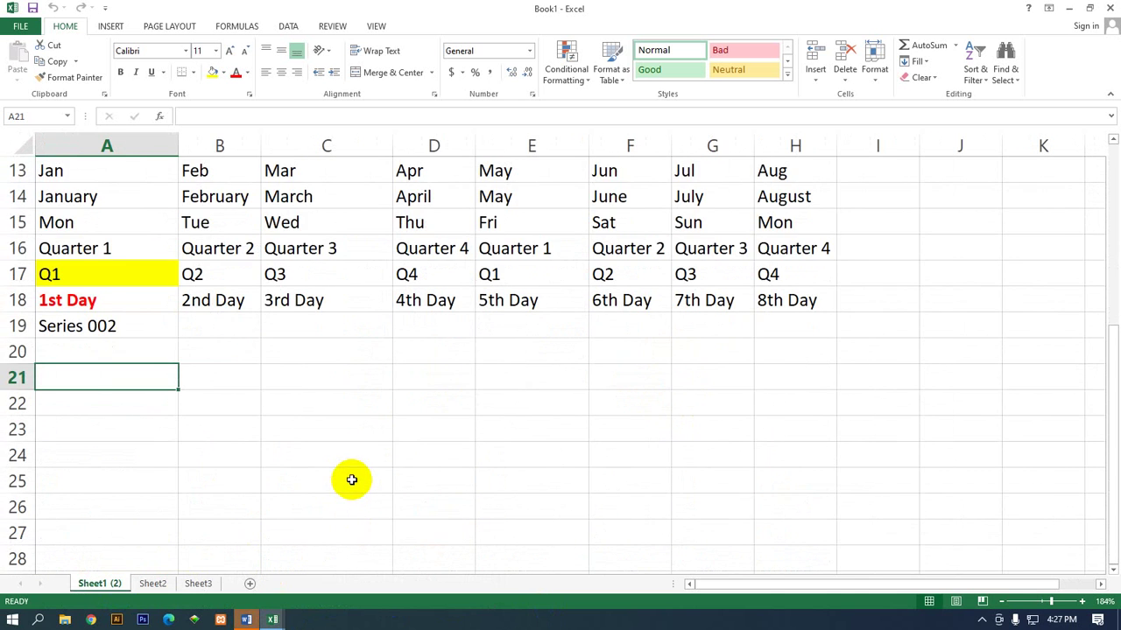
{"action": "key", "text": "ctrl+a"}
{"action": "scroll", "coordinate": [352, 478], "scroll_direction": "up", "scroll_amount": 1}
{"action": "right_click", "coordinate": [388, 371]}
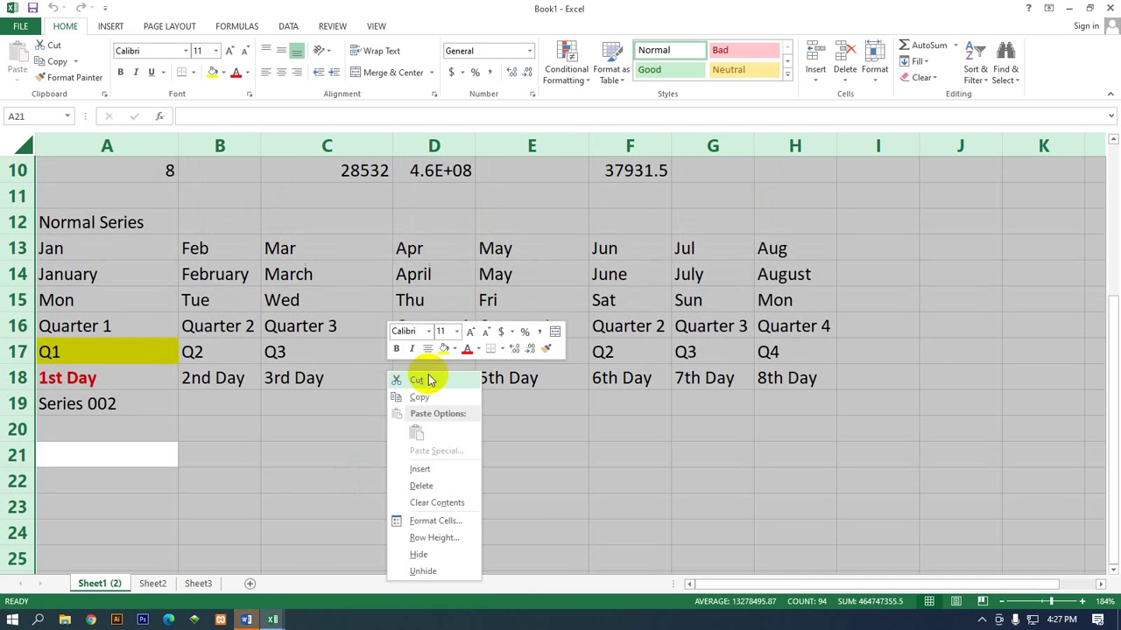
{"action": "left_click", "coordinate": [420, 396]}
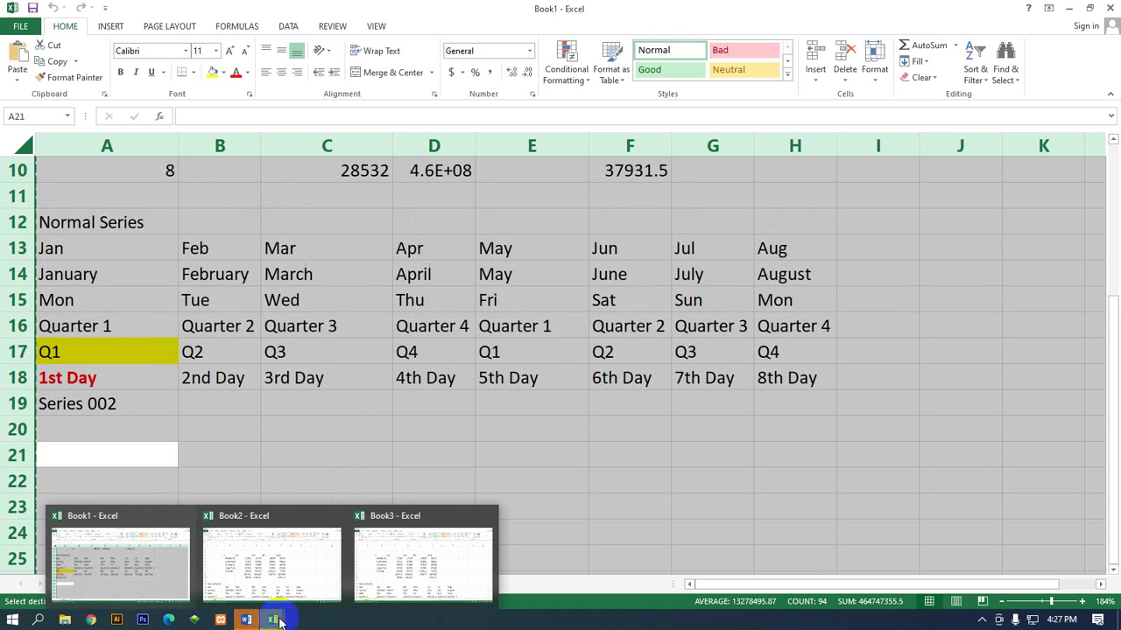
{"action": "mouse_move", "coordinate": [272, 620]}
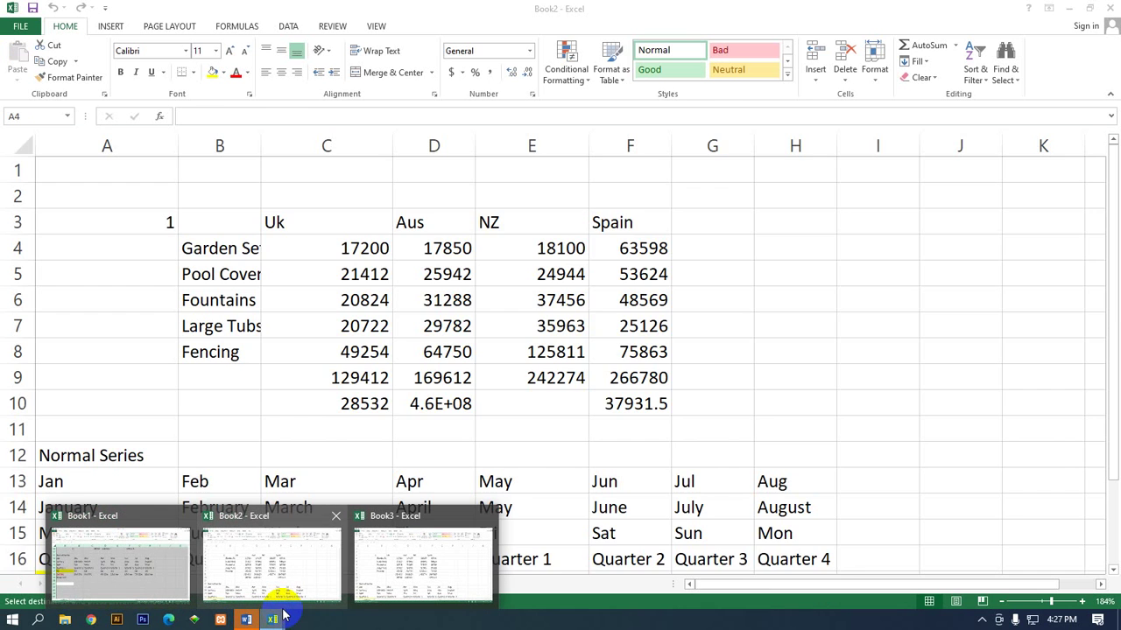
Close Word, switch to Book3 and scroll through its sheet
{"action": "left_click", "coordinate": [246, 619]}
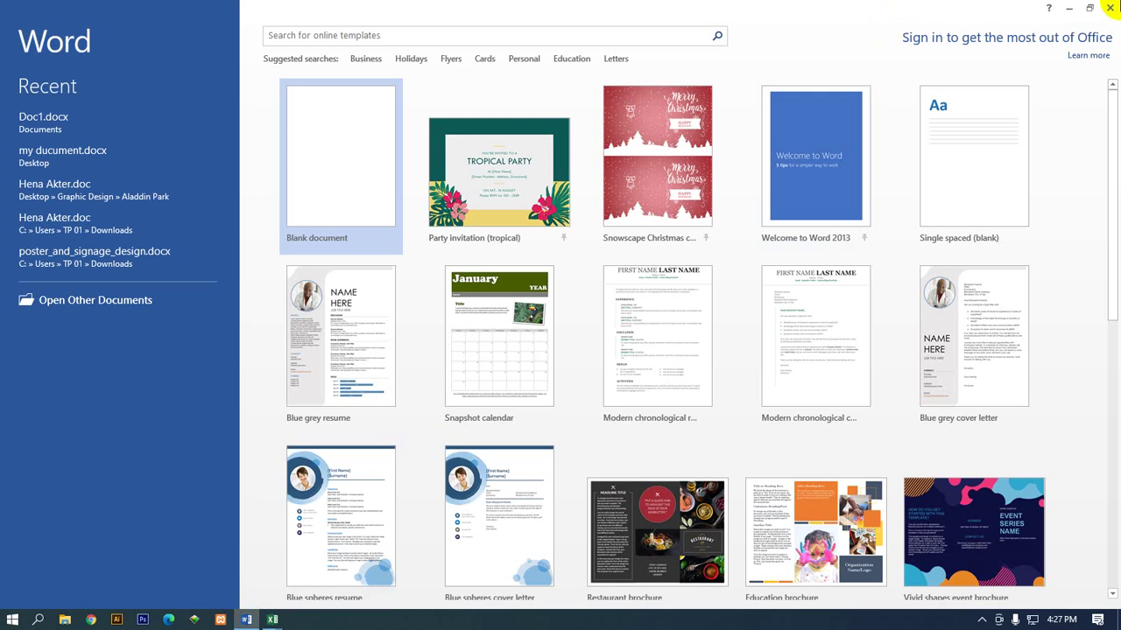
{"action": "left_click", "coordinate": [1109, 7]}
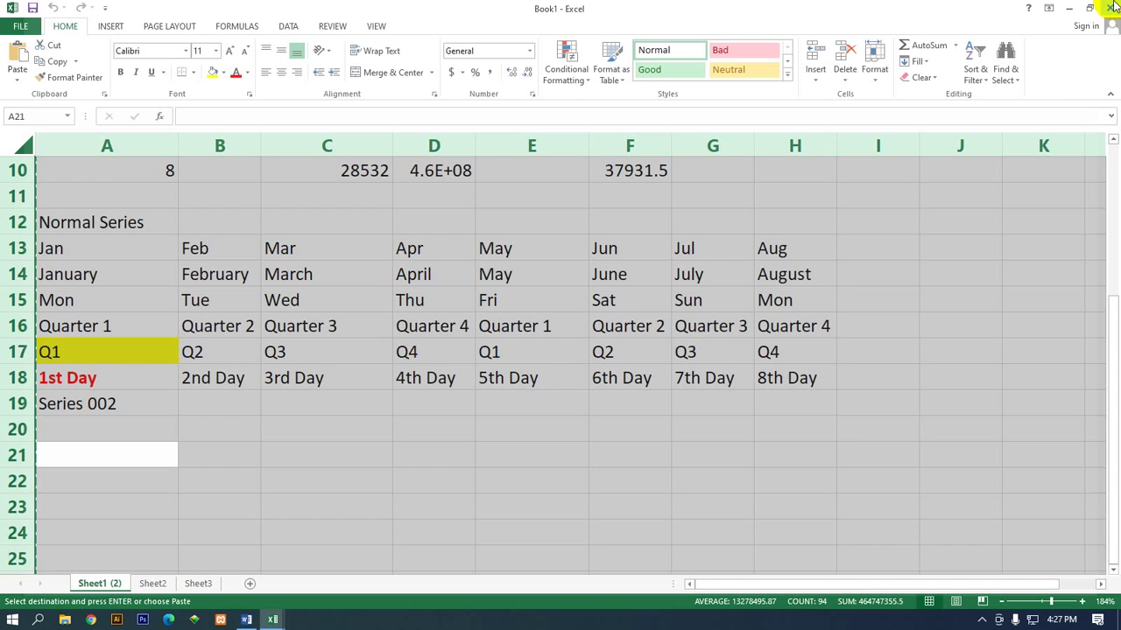
{"action": "left_click", "coordinate": [272, 619]}
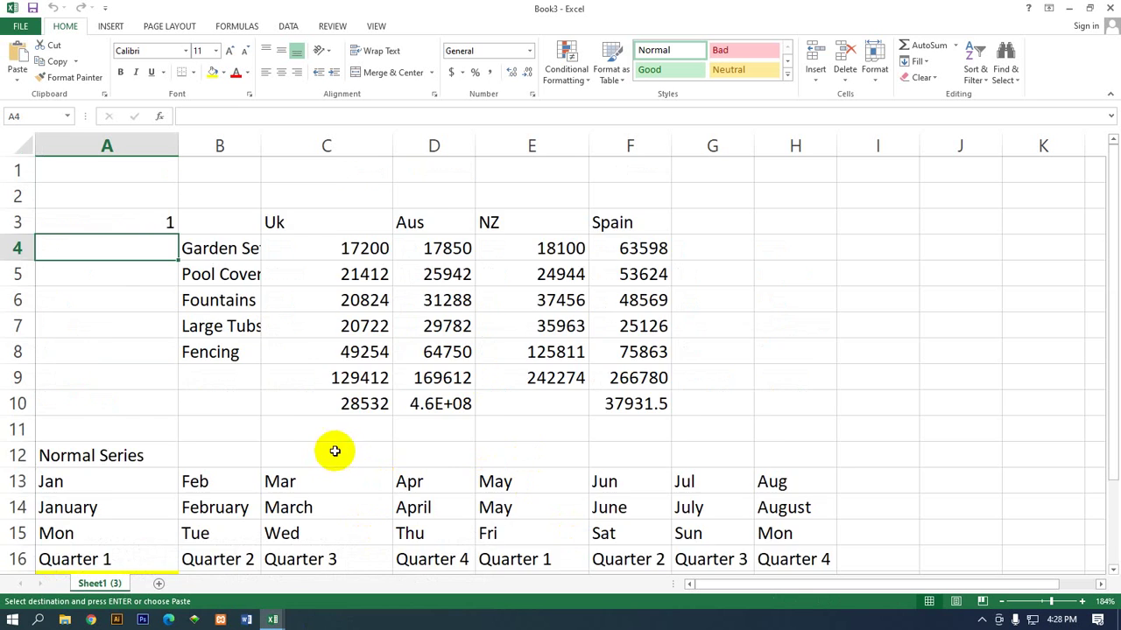
{"action": "scroll", "coordinate": [337, 446], "scroll_direction": "down", "scroll_amount": 7}
{"action": "scroll", "coordinate": [341, 482], "scroll_direction": "down", "scroll_amount": 4}
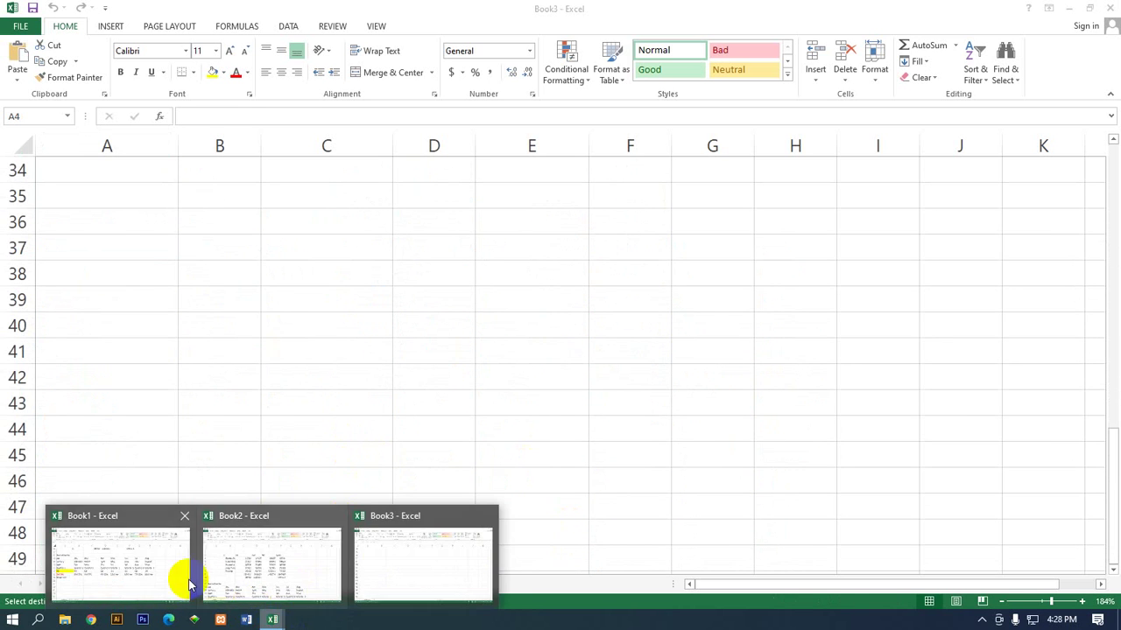
Return to Book1 and cancel the pending copy with Esc
{"action": "left_click", "coordinate": [181, 569]}
{"action": "left_click", "coordinate": [561, 454]}
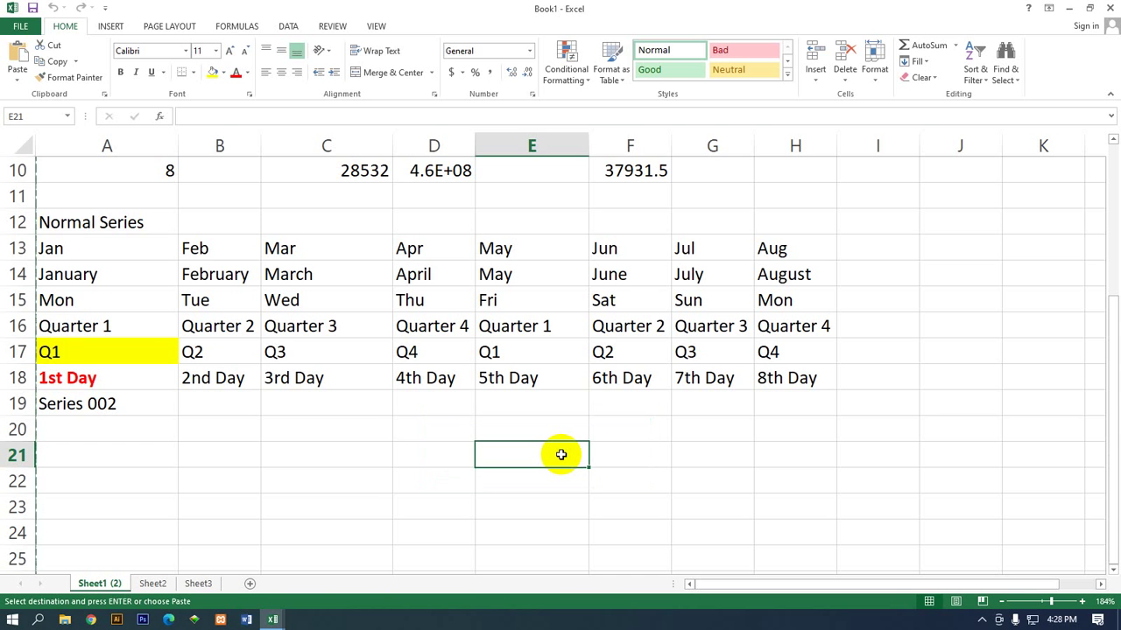
{"action": "left_click", "coordinate": [354, 451]}
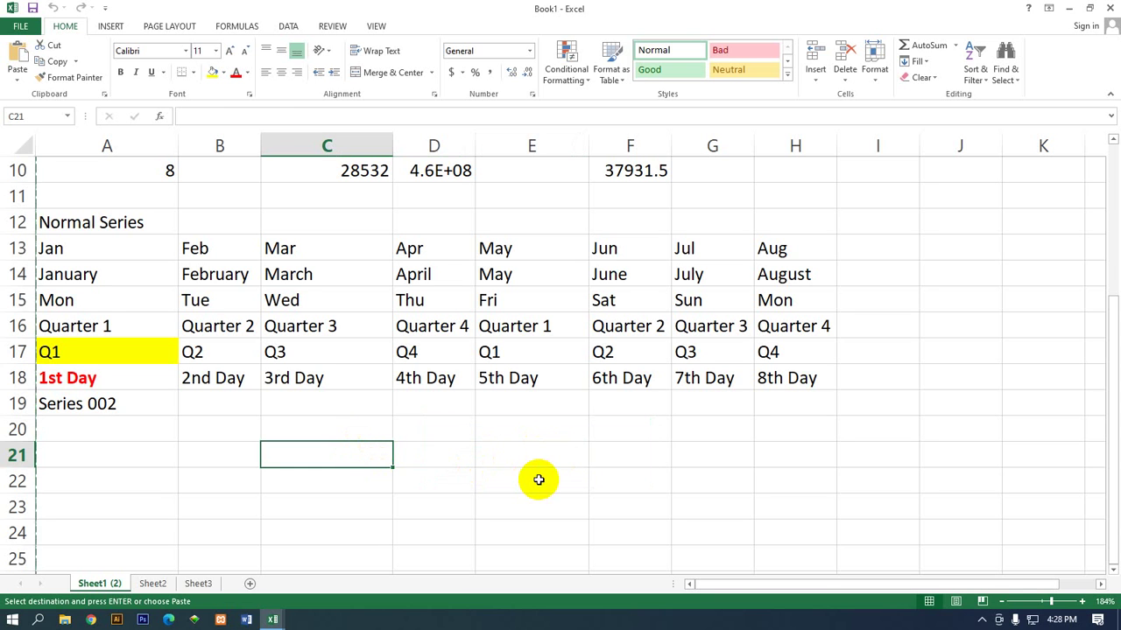
{"action": "left_click", "coordinate": [345, 368]}
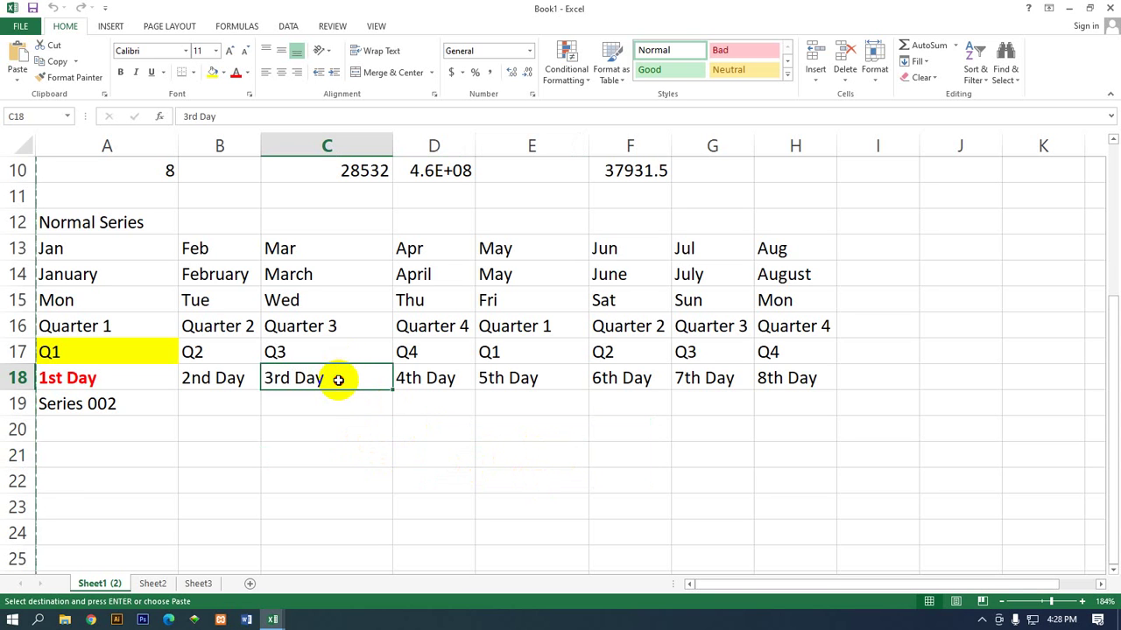
{"action": "key", "text": "Escape"}
{"action": "left_click", "coordinate": [352, 354]}
{"action": "left_click", "coordinate": [377, 396]}
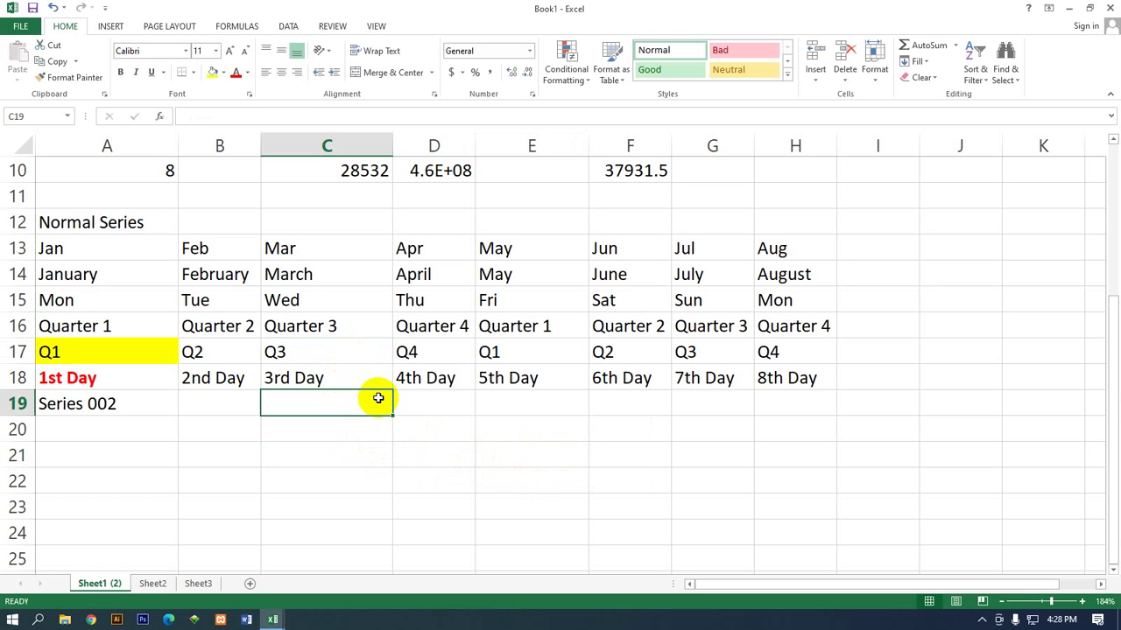
{"action": "left_click", "coordinate": [209, 410]}
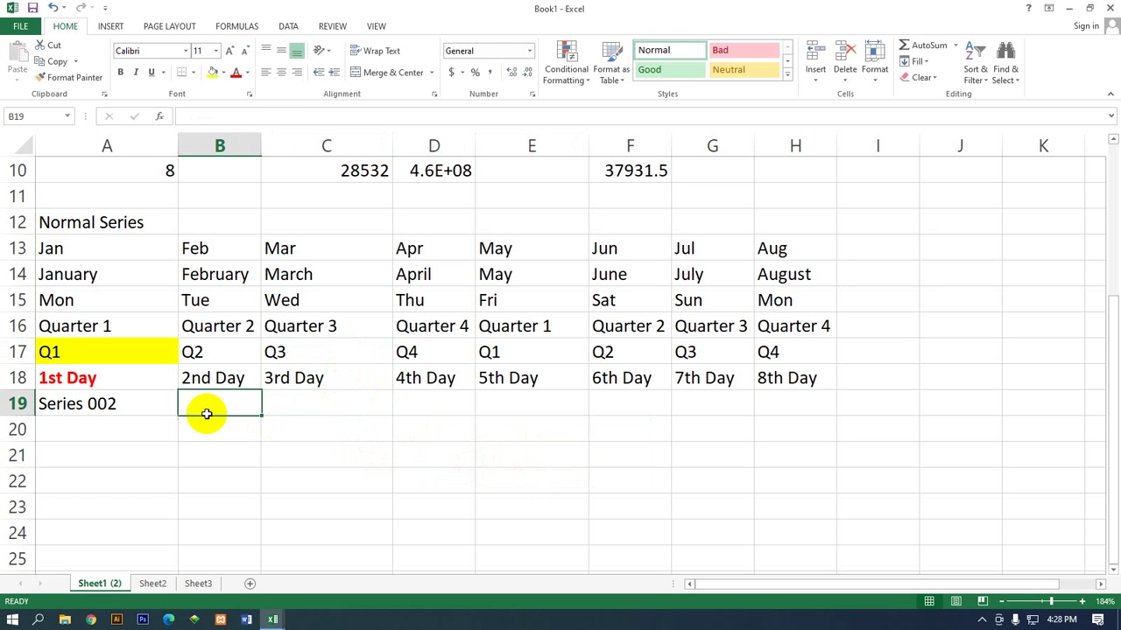
{"action": "left_click", "coordinate": [311, 418]}
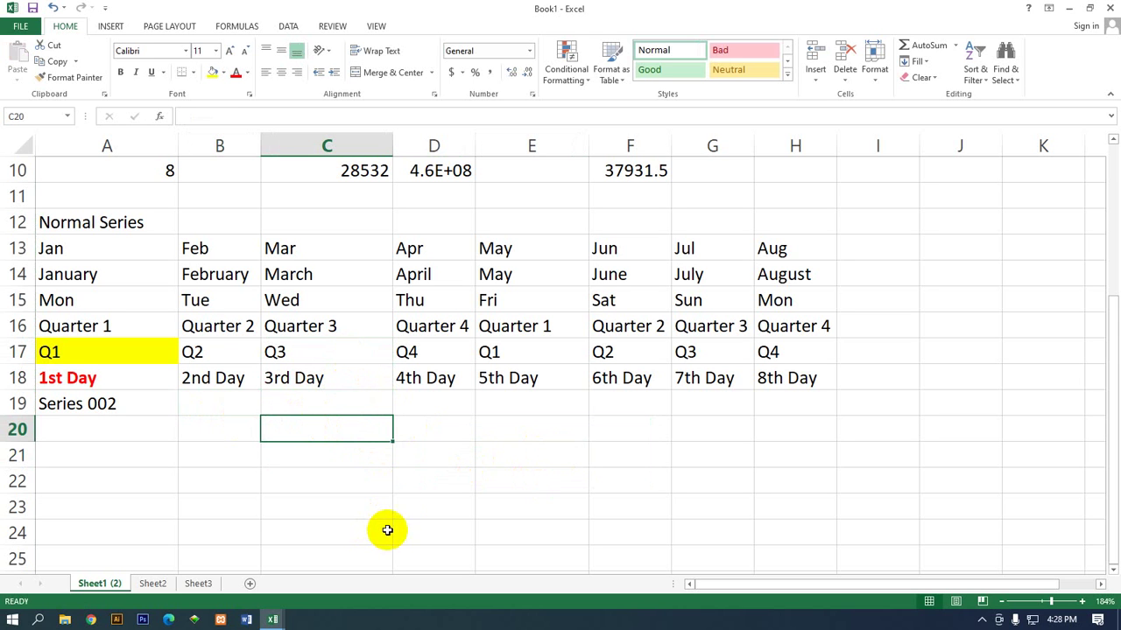
Give the Sheet2 tab a dark blue colour and the Sheet3 tab red
{"action": "left_click", "coordinate": [152, 583]}
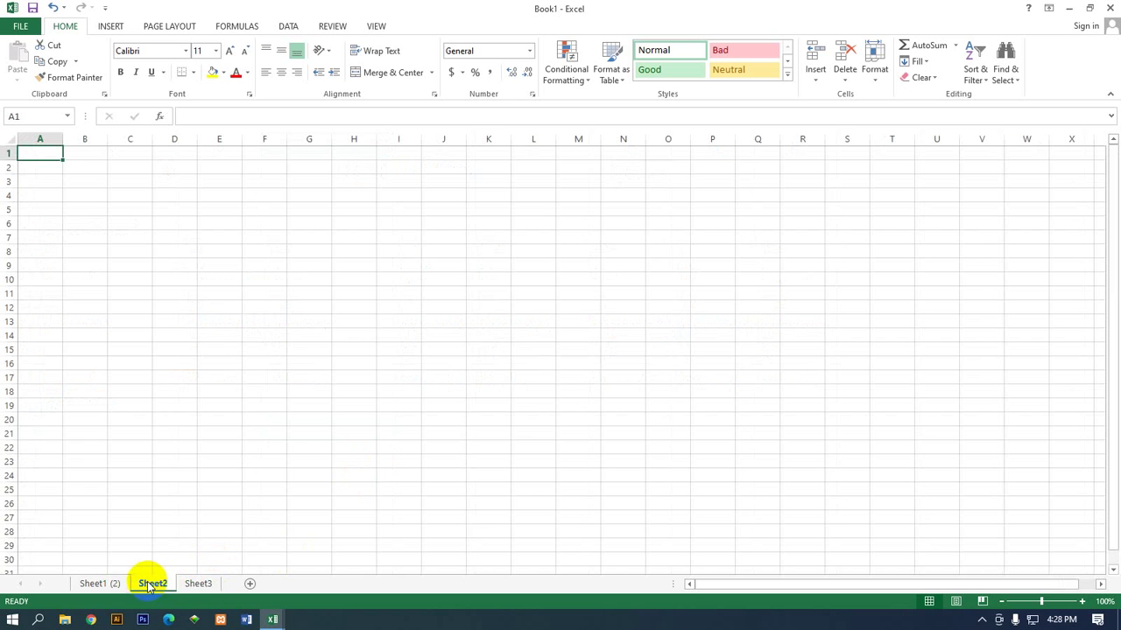
{"action": "left_click", "coordinate": [103, 584]}
{"action": "right_click", "coordinate": [151, 587]}
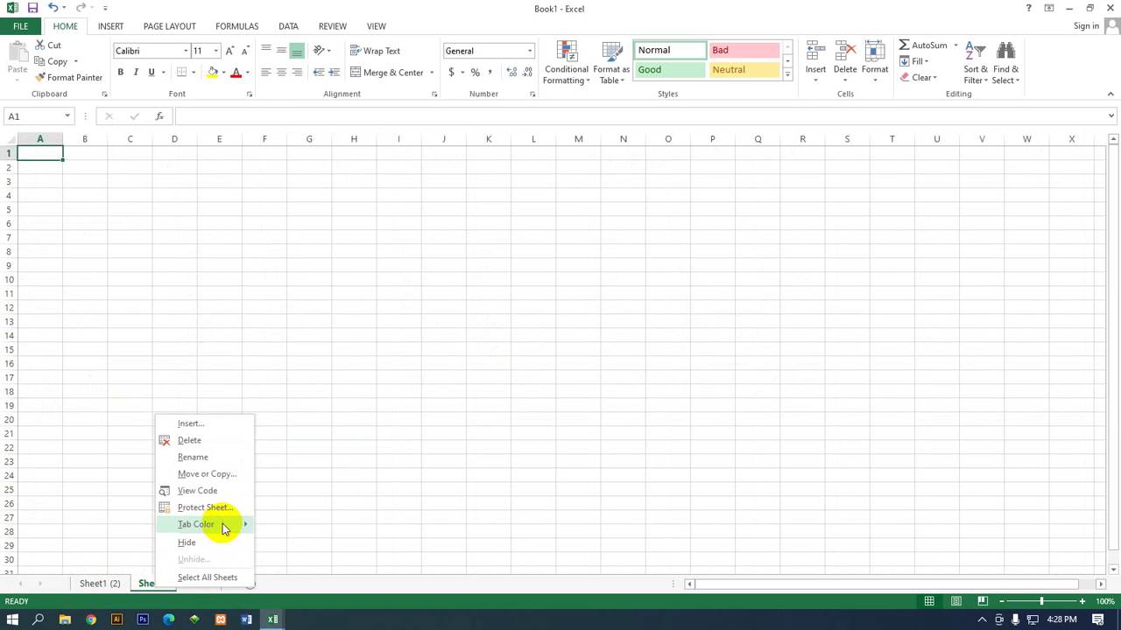
{"action": "mouse_move", "coordinate": [196, 524]}
{"action": "left_click", "coordinate": [295, 531]}
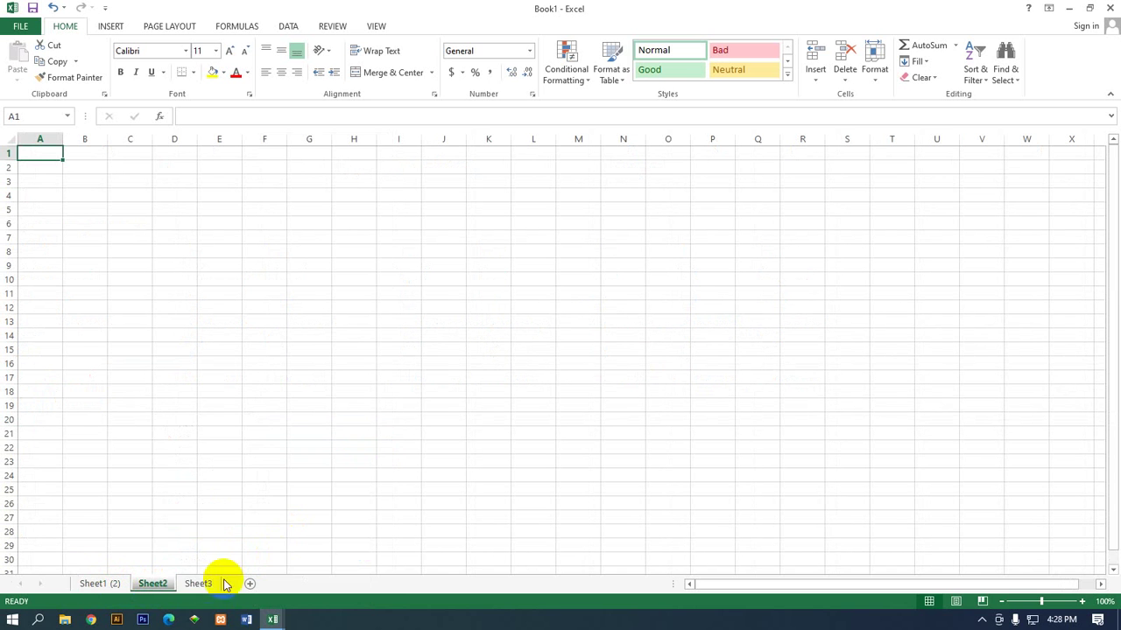
{"action": "right_click", "coordinate": [188, 585]}
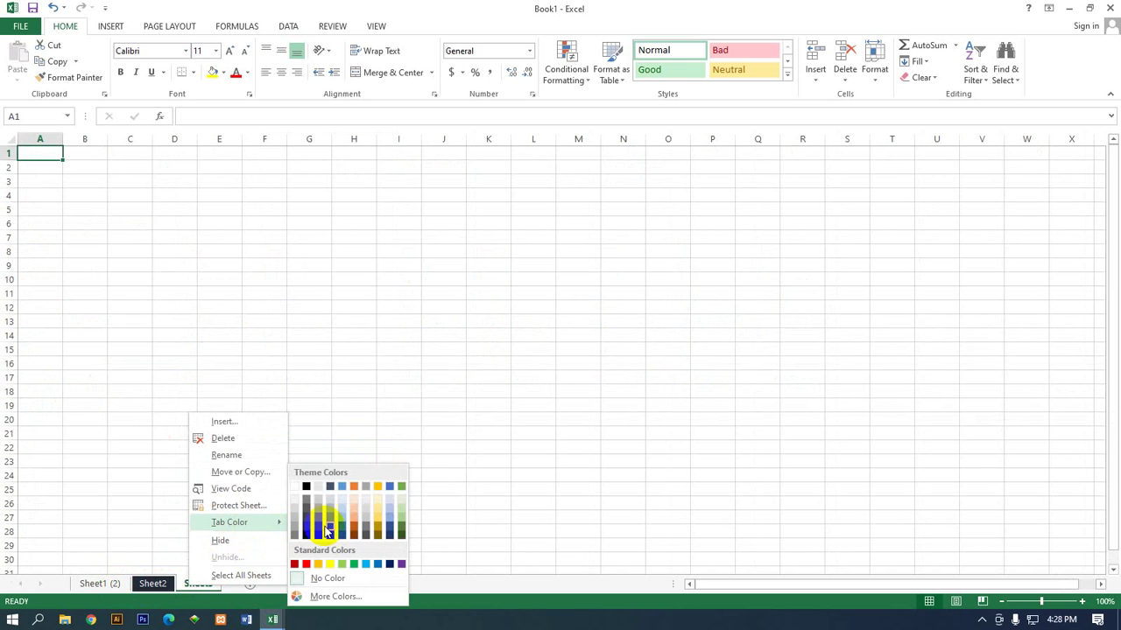
{"action": "left_click", "coordinate": [305, 567]}
Colour the Sheet1 (2) tab light blue after trying green and another colour
{"action": "right_click", "coordinate": [97, 583]}
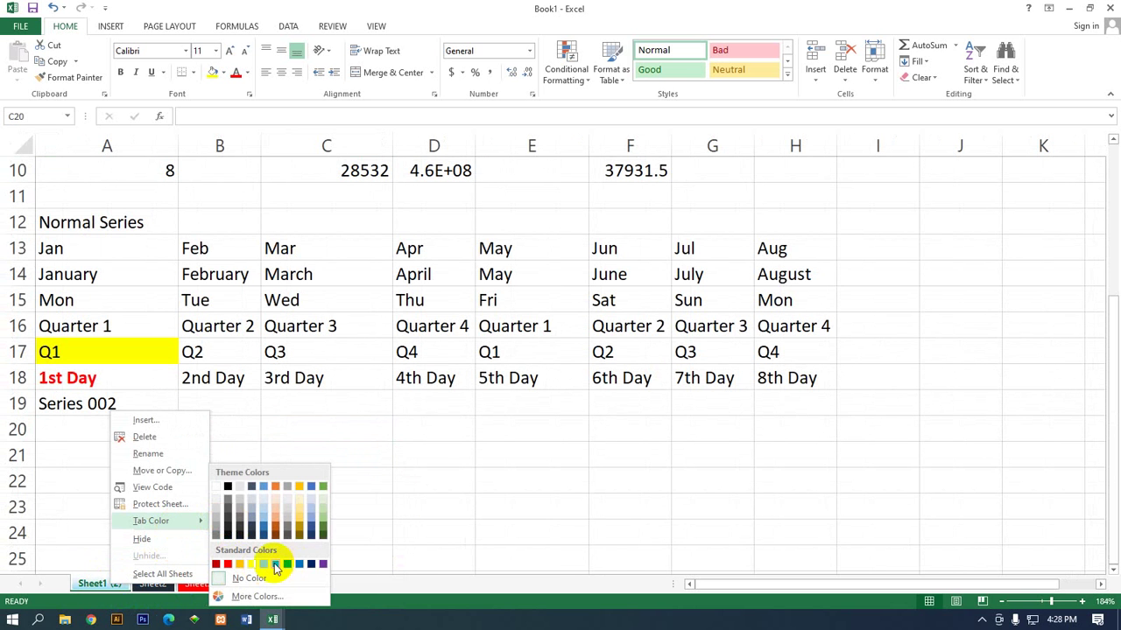
{"action": "left_click", "coordinate": [274, 564]}
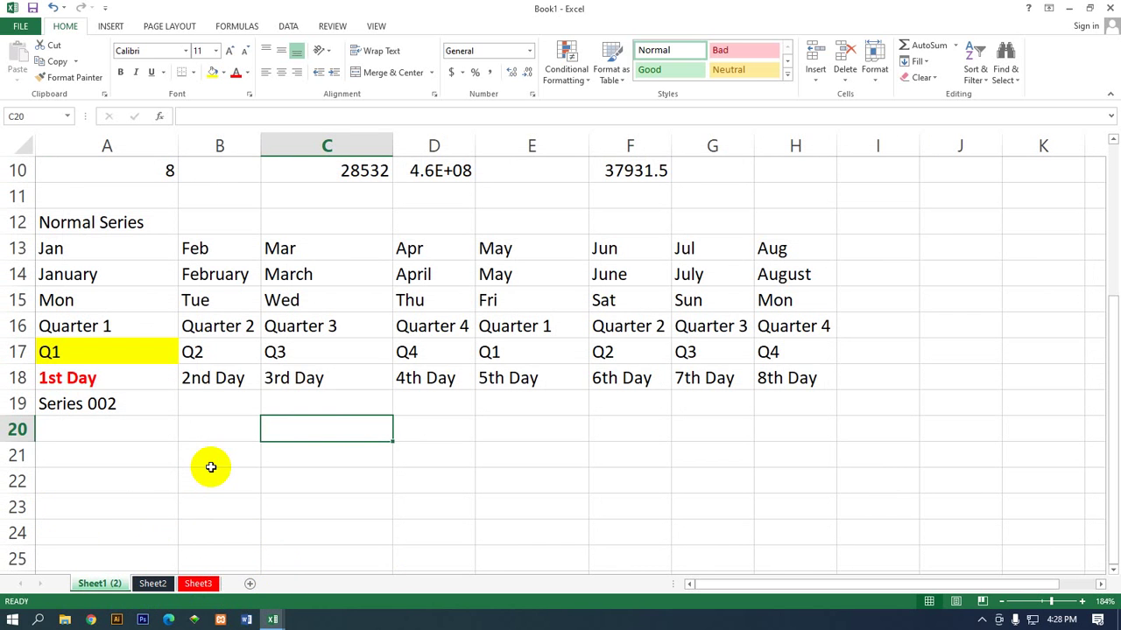
{"action": "right_click", "coordinate": [101, 584]}
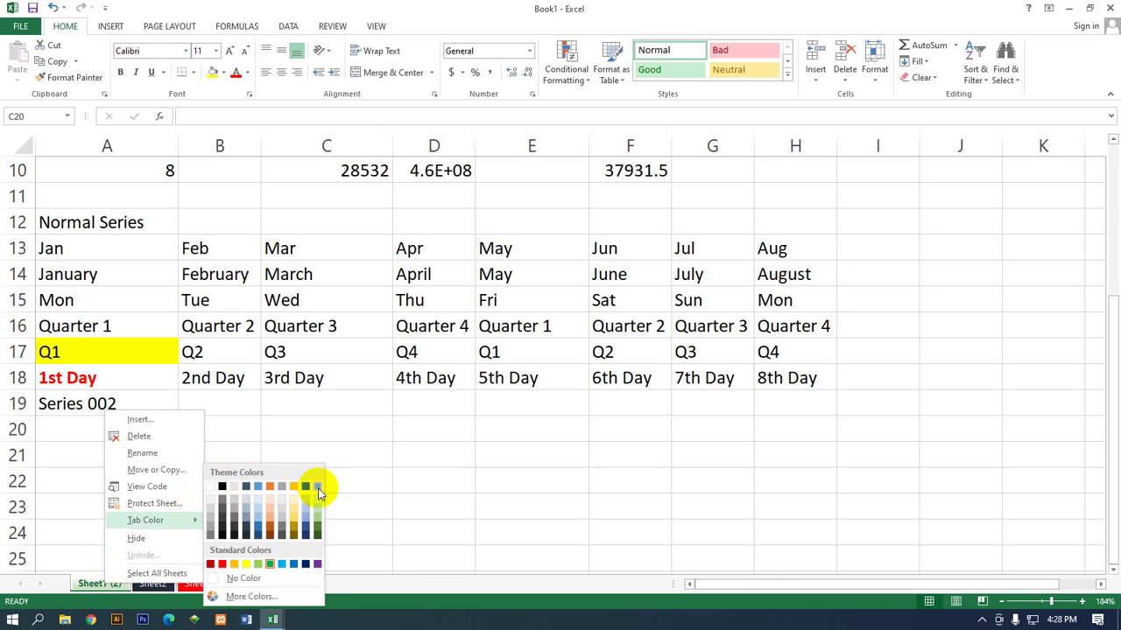
{"action": "left_click", "coordinate": [317, 487]}
{"action": "right_click", "coordinate": [105, 584]}
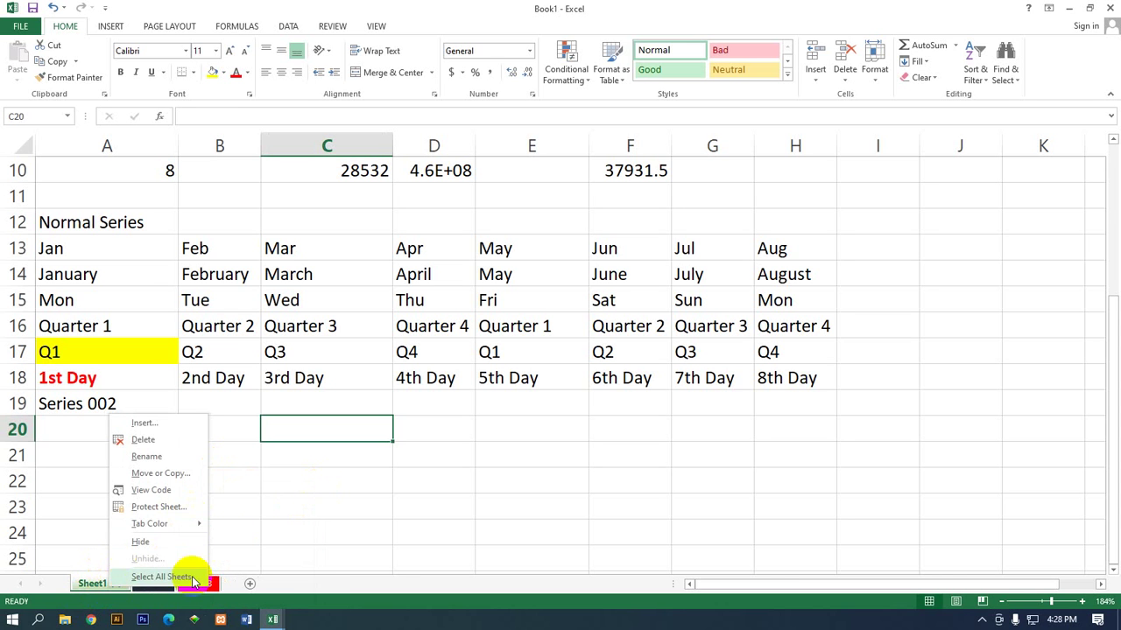
{"action": "mouse_move", "coordinate": [145, 520]}
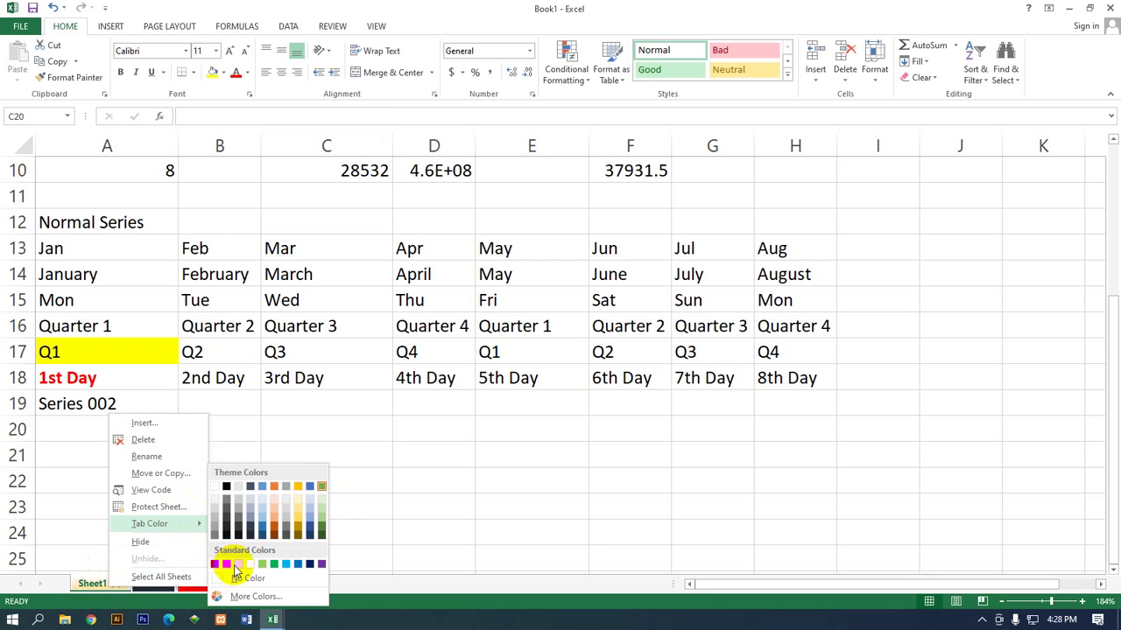
{"action": "left_click", "coordinate": [288, 565]}
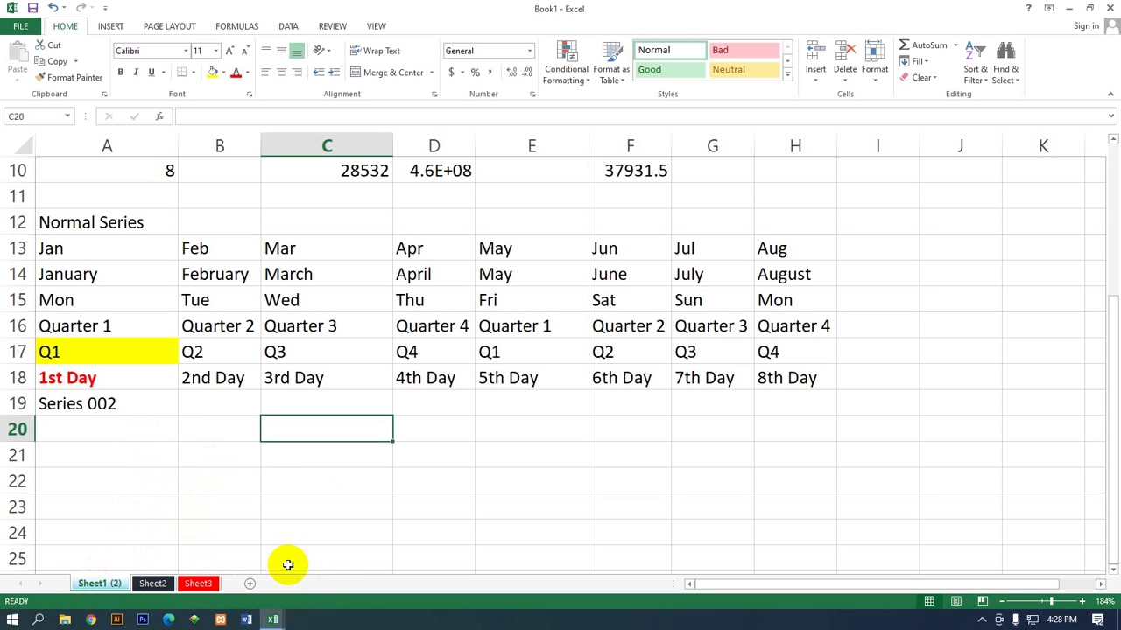
Compare tab colours on Sheet2 and Sheet3, ending on Sheet1 (2)
{"action": "left_click", "coordinate": [154, 585]}
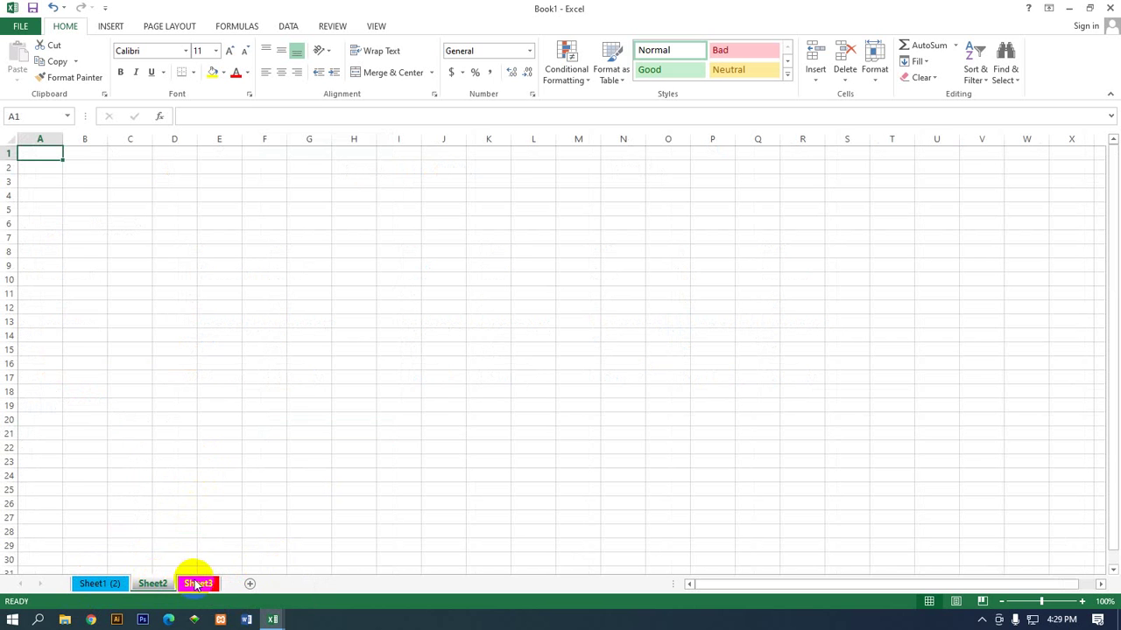
{"action": "left_click", "coordinate": [197, 584]}
{"action": "left_click", "coordinate": [150, 587]}
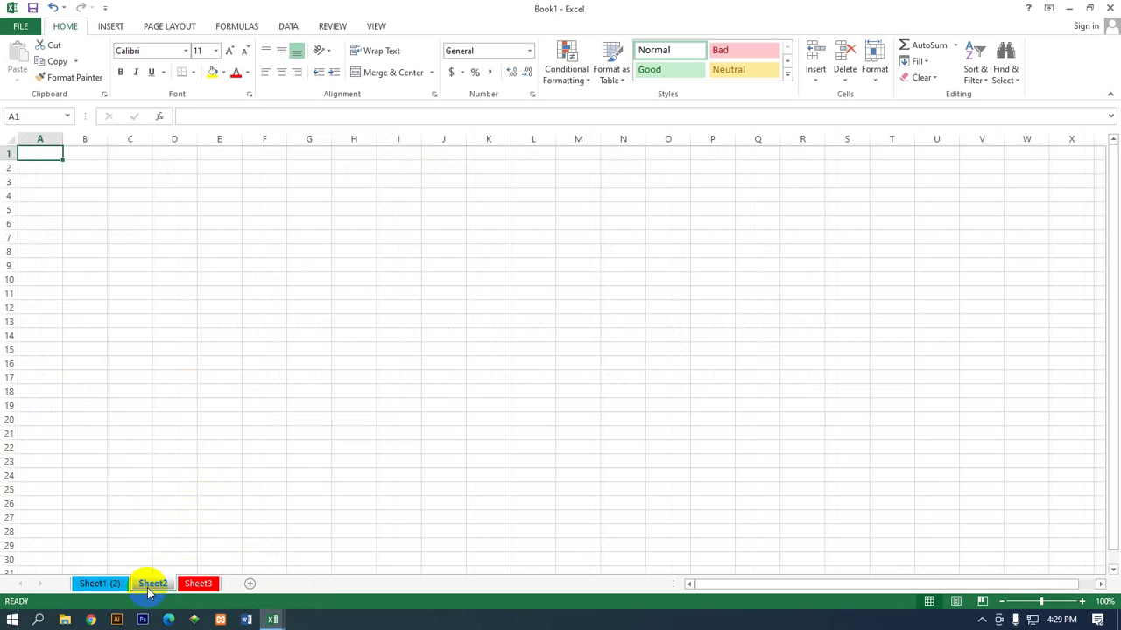
{"action": "left_click", "coordinate": [95, 584]}
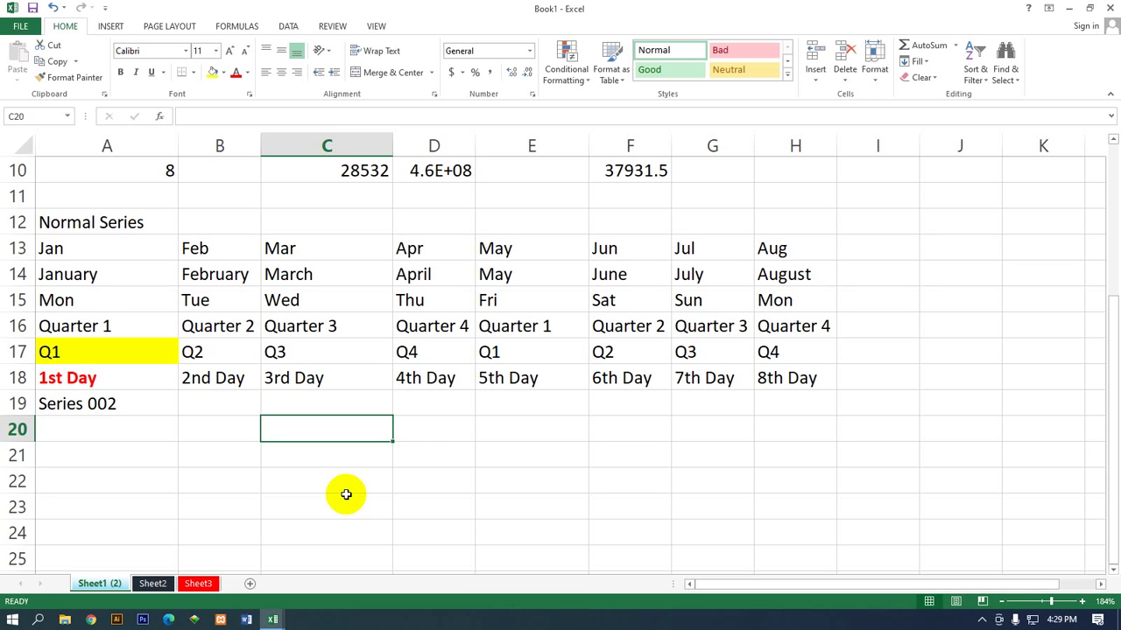
{"action": "left_click", "coordinate": [142, 296]}
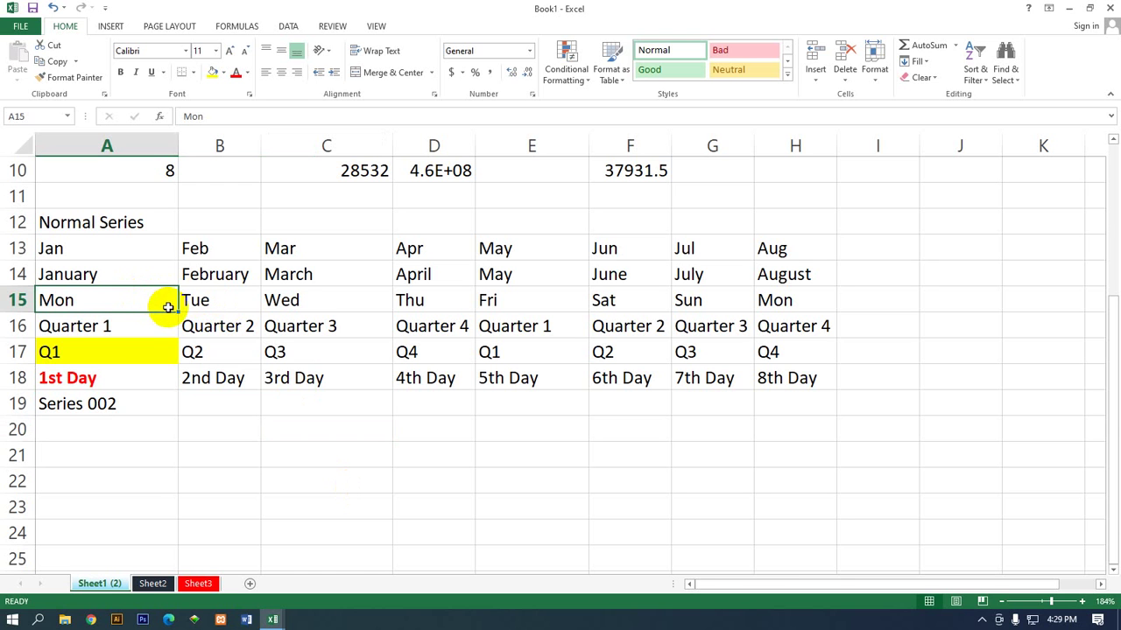
{"action": "left_click", "coordinate": [160, 362]}
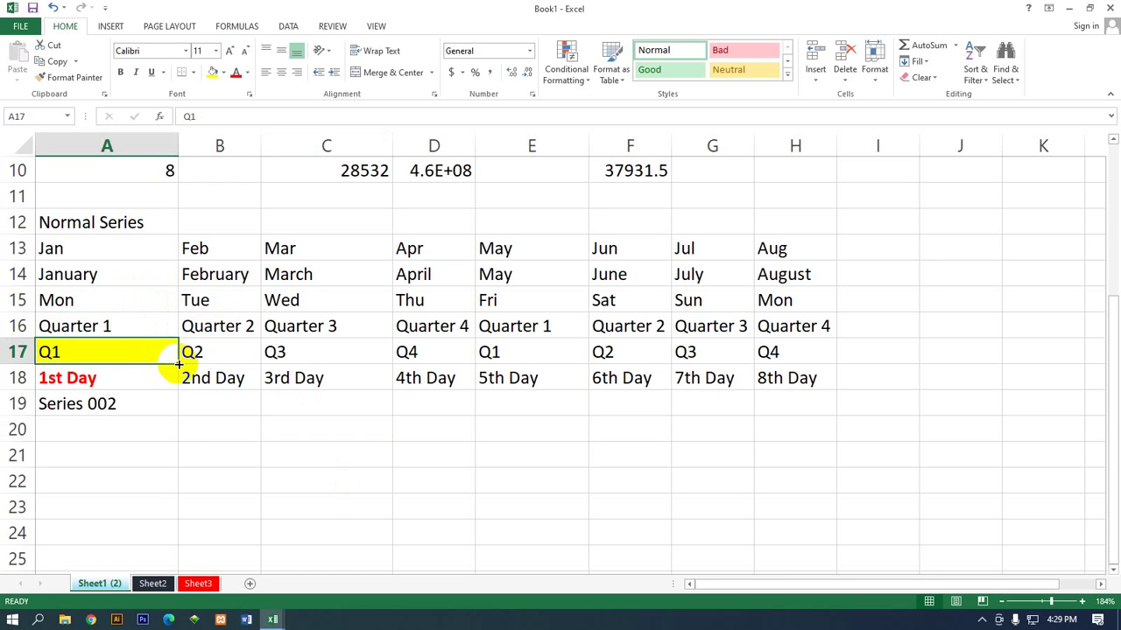
{"action": "left_click_drag", "start_coordinate": [178, 364], "coordinate": [179, 547]}
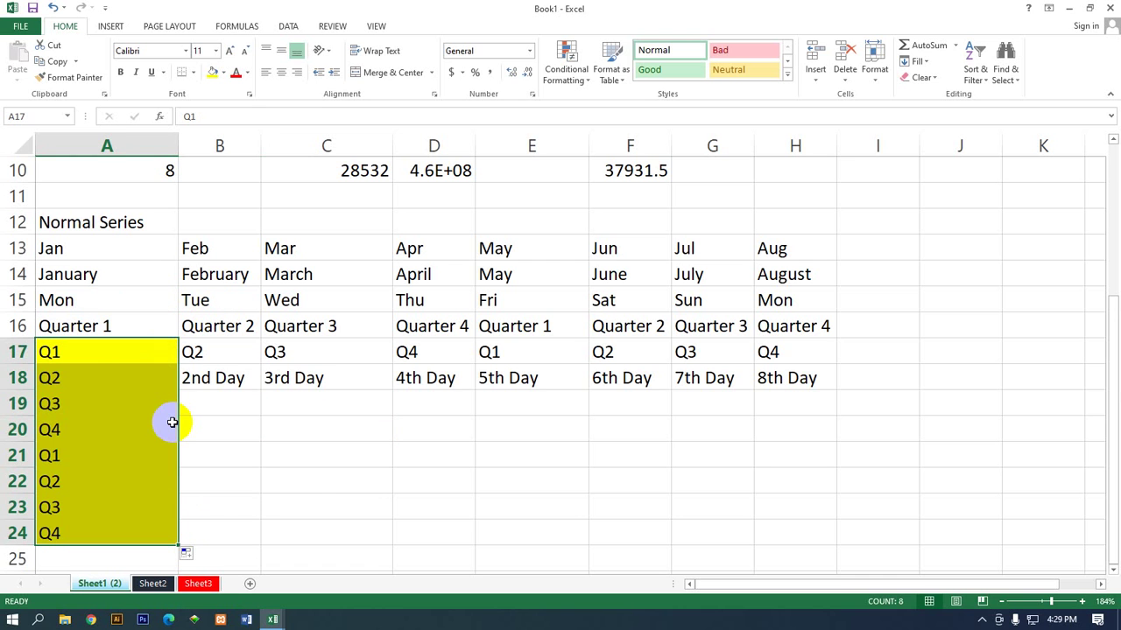
{"action": "key", "text": "ctrl+z"}
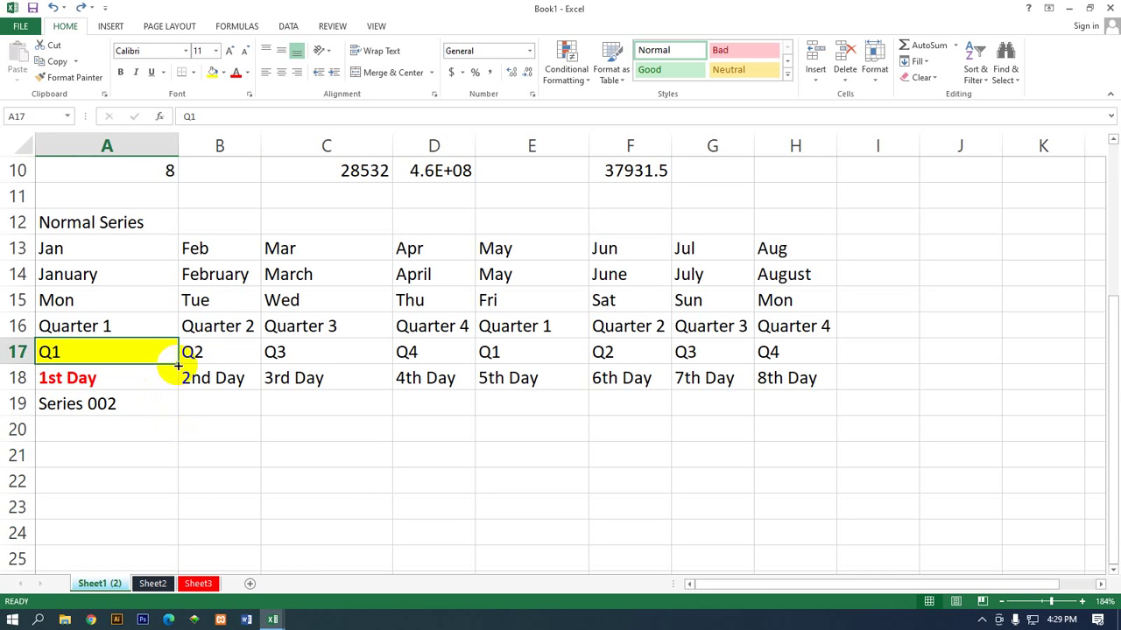
{"action": "left_click_drag", "start_coordinate": [178, 365], "coordinate": [183, 485]}
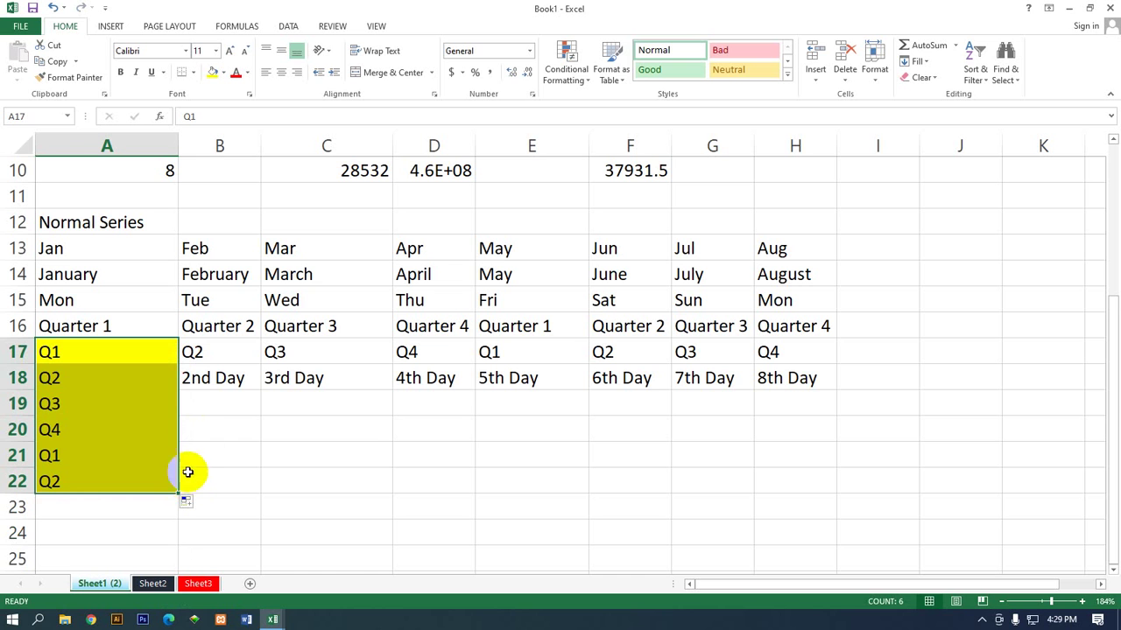
{"action": "key", "text": "ctrl+z"}
{"action": "left_click", "coordinate": [203, 402]}
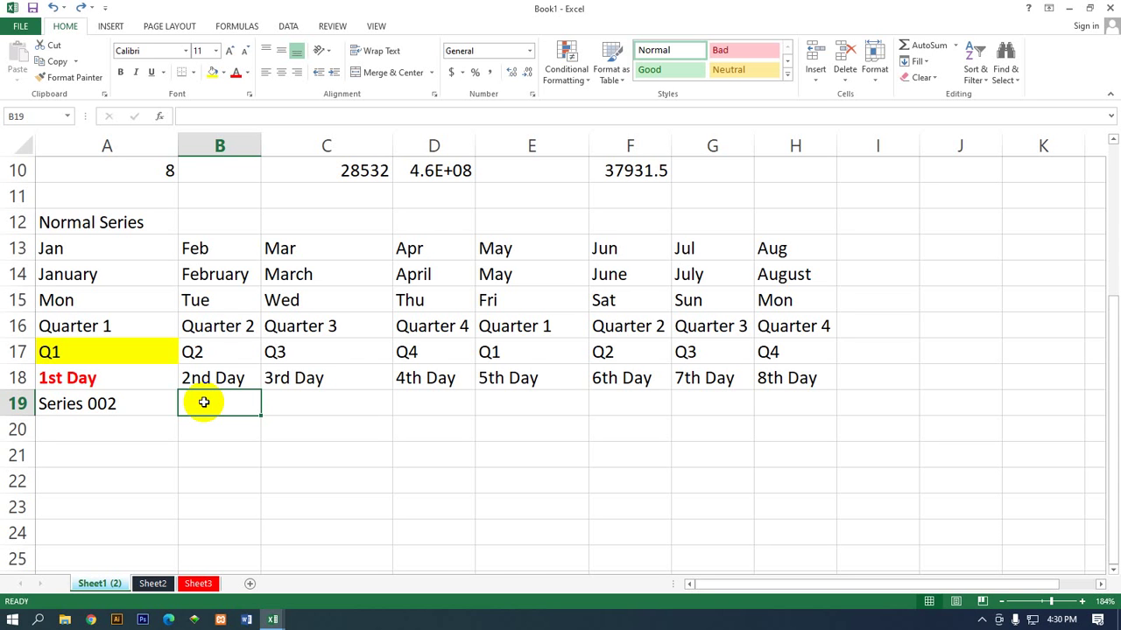
Scroll through the data, glance at Sheet2 and the empty Sheet3, then go back to Sheet1 (2)
{"action": "scroll", "coordinate": [338, 342], "scroll_direction": "up", "scroll_amount": 3}
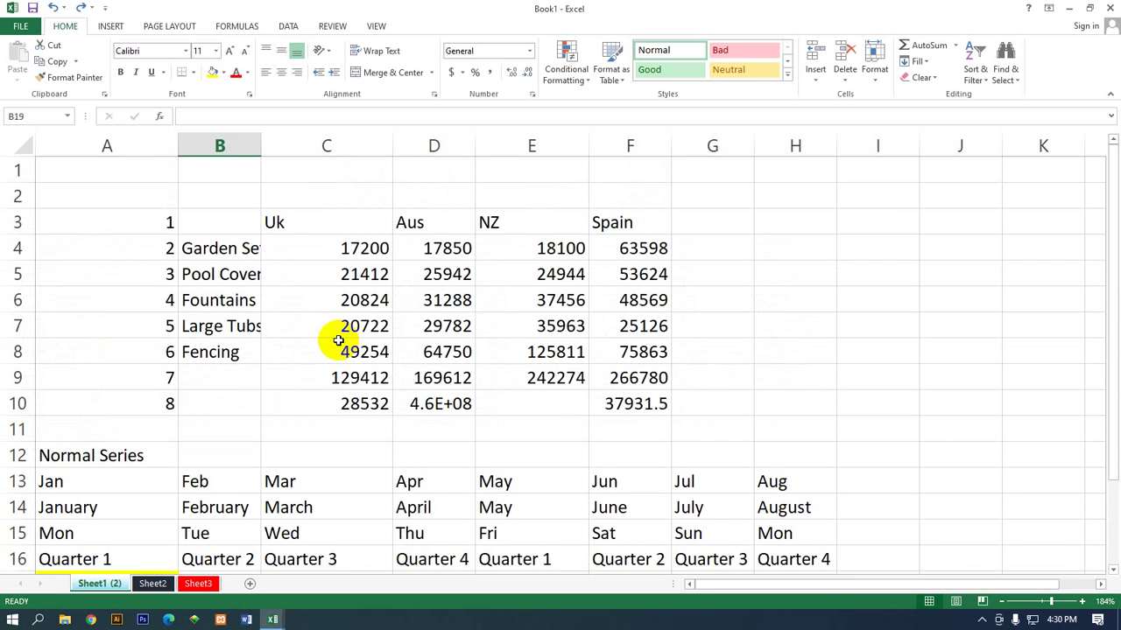
{"action": "scroll", "coordinate": [339, 342], "scroll_direction": "down", "scroll_amount": 5}
{"action": "scroll", "coordinate": [336, 338], "scroll_direction": "up", "scroll_amount": 2}
{"action": "scroll", "coordinate": [335, 338], "scroll_direction": "up", "scroll_amount": 3}
{"action": "scroll", "coordinate": [275, 429], "scroll_direction": "down", "scroll_amount": 2}
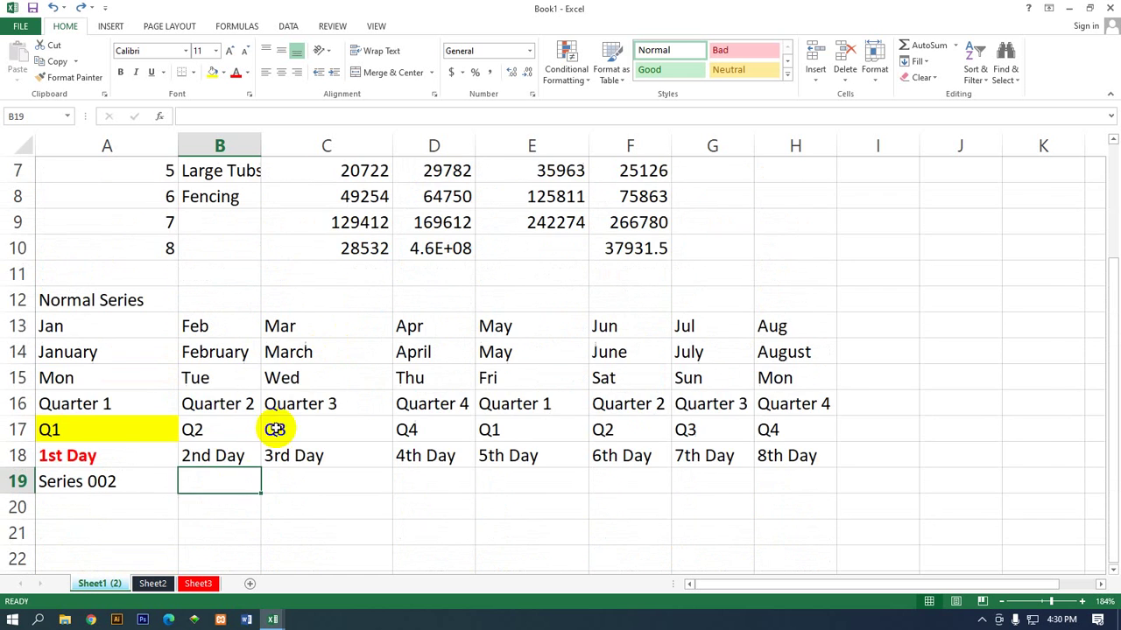
{"action": "left_click", "coordinate": [156, 584]}
{"action": "left_click", "coordinate": [188, 584]}
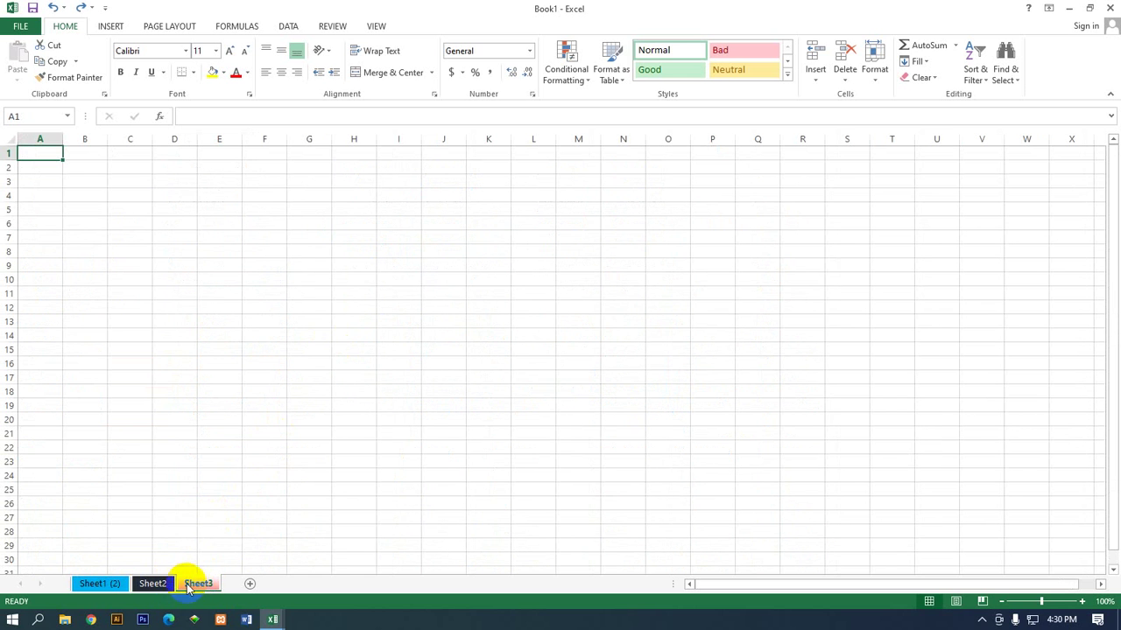
{"action": "left_click", "coordinate": [155, 582]}
{"action": "left_click", "coordinate": [95, 582]}
Copy Sheet1 (2) into a new Sheet1 (3) placed before it
{"action": "right_click", "coordinate": [101, 580]}
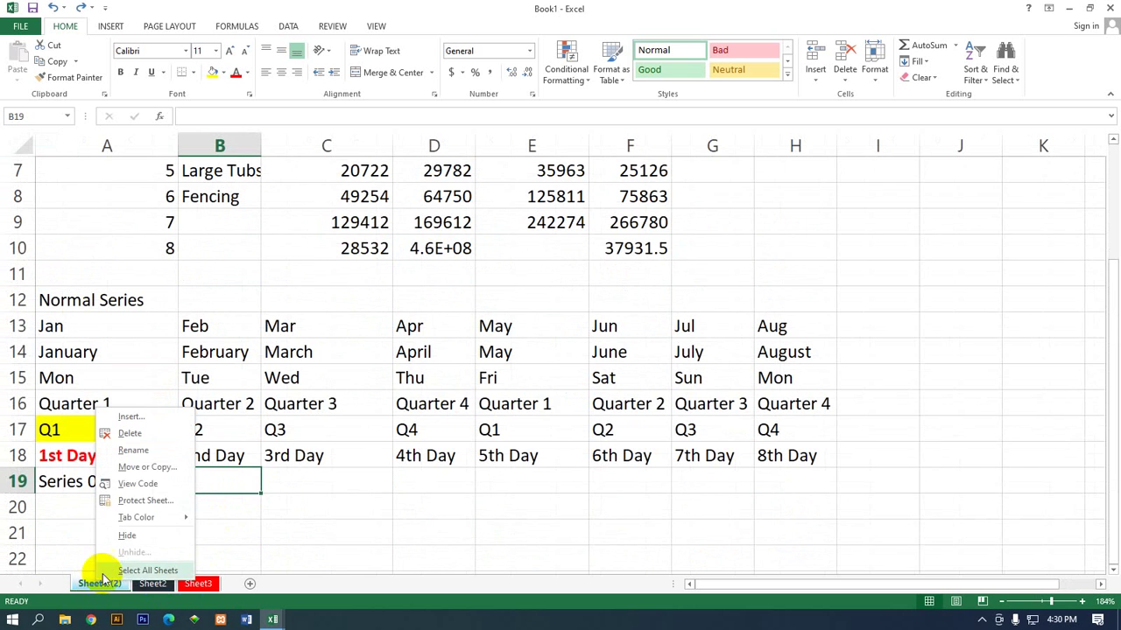
{"action": "left_click", "coordinate": [147, 467]}
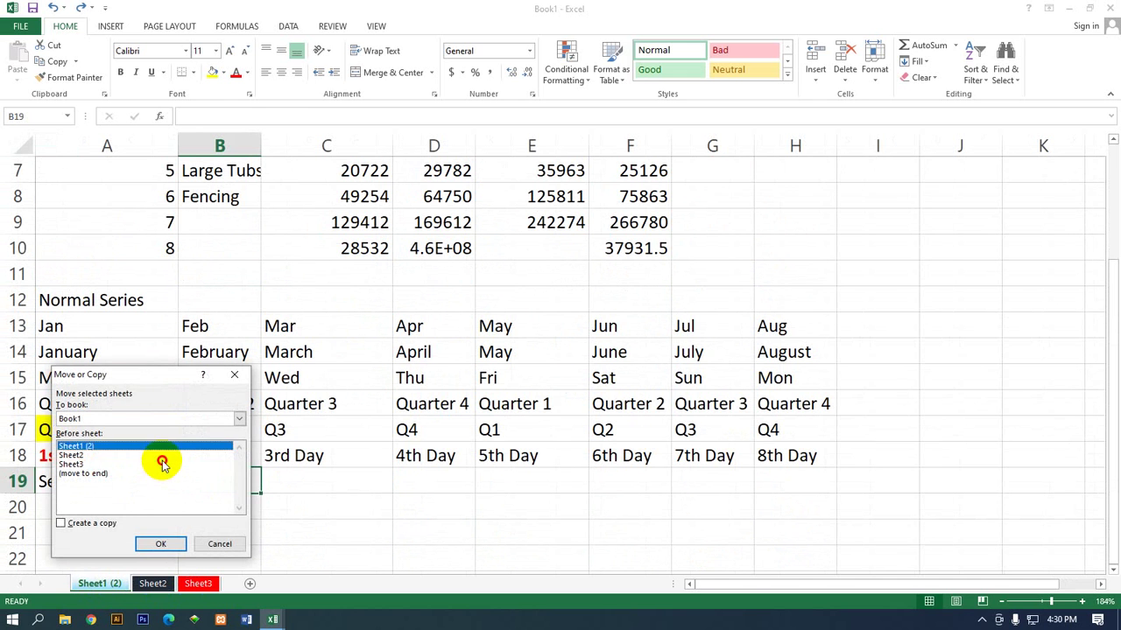
{"action": "left_click", "coordinate": [162, 460]}
{"action": "left_click", "coordinate": [162, 449]}
{"action": "left_click", "coordinate": [97, 522]}
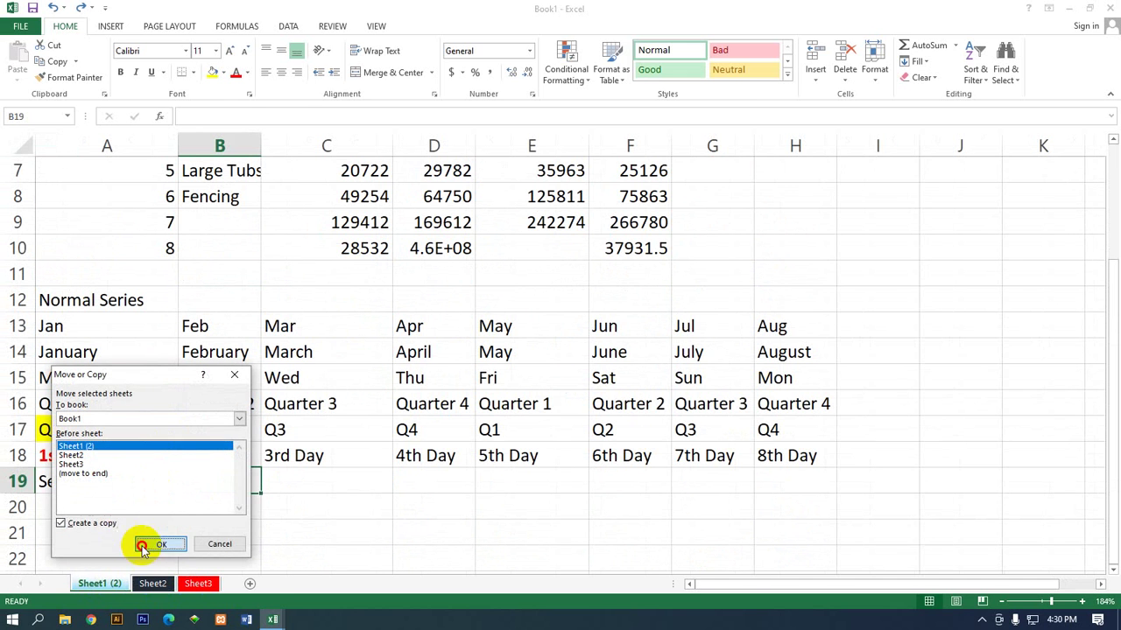
{"action": "left_click", "coordinate": [143, 547]}
Copy Sheet1 (3) to create a further duplicate, Sheet1 (4)
{"action": "right_click", "coordinate": [96, 582]}
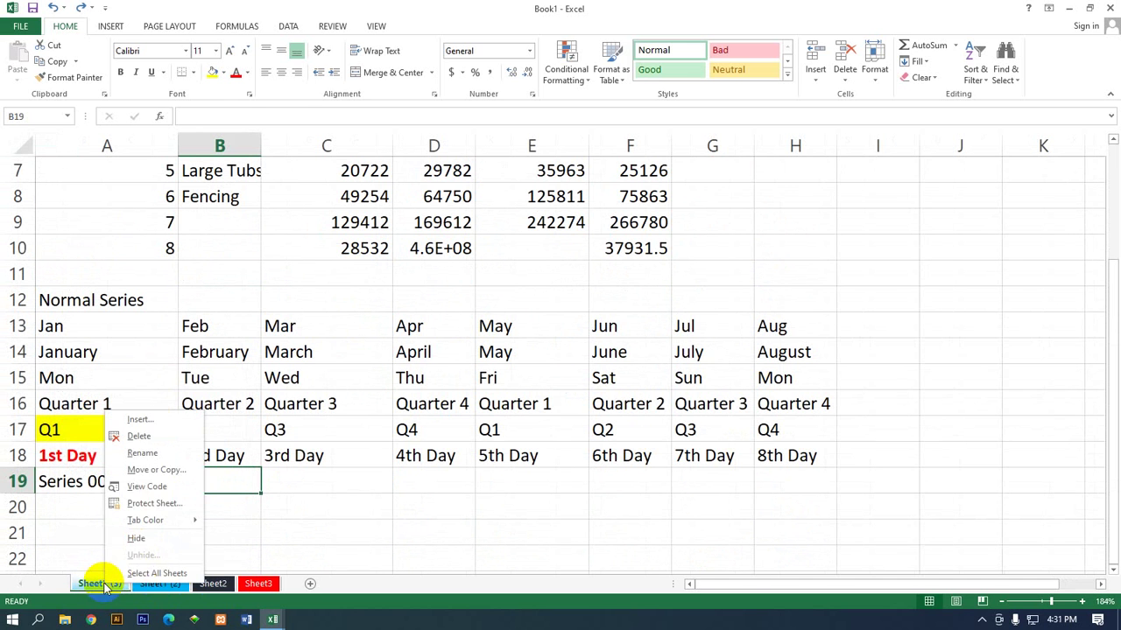
{"action": "left_click", "coordinate": [157, 470]}
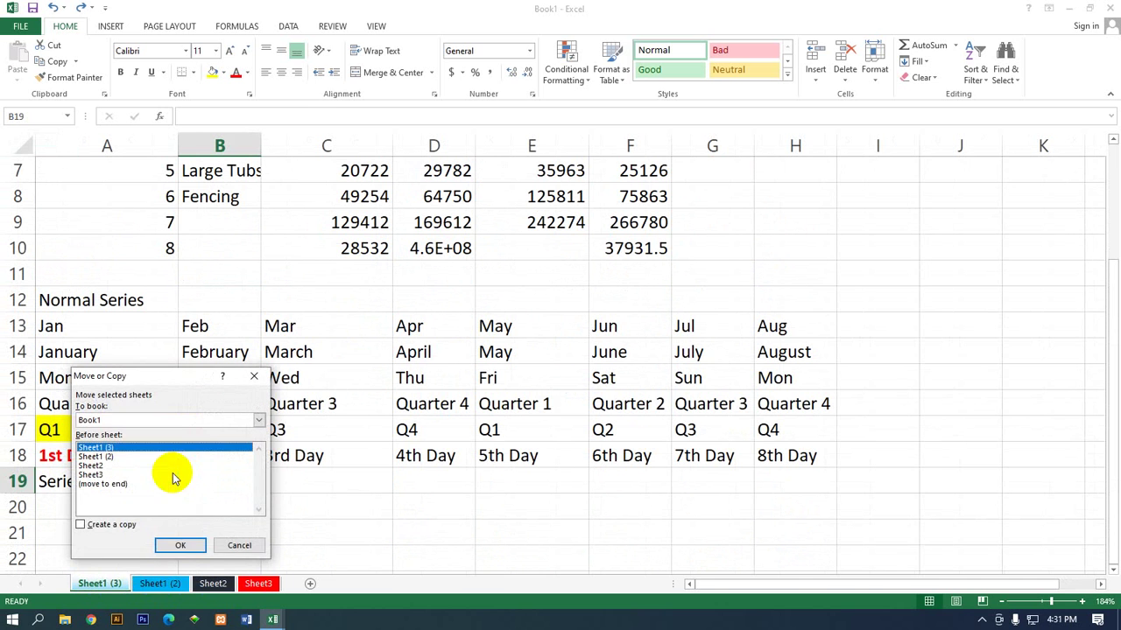
{"action": "left_click", "coordinate": [121, 524]}
{"action": "left_click", "coordinate": [180, 545]}
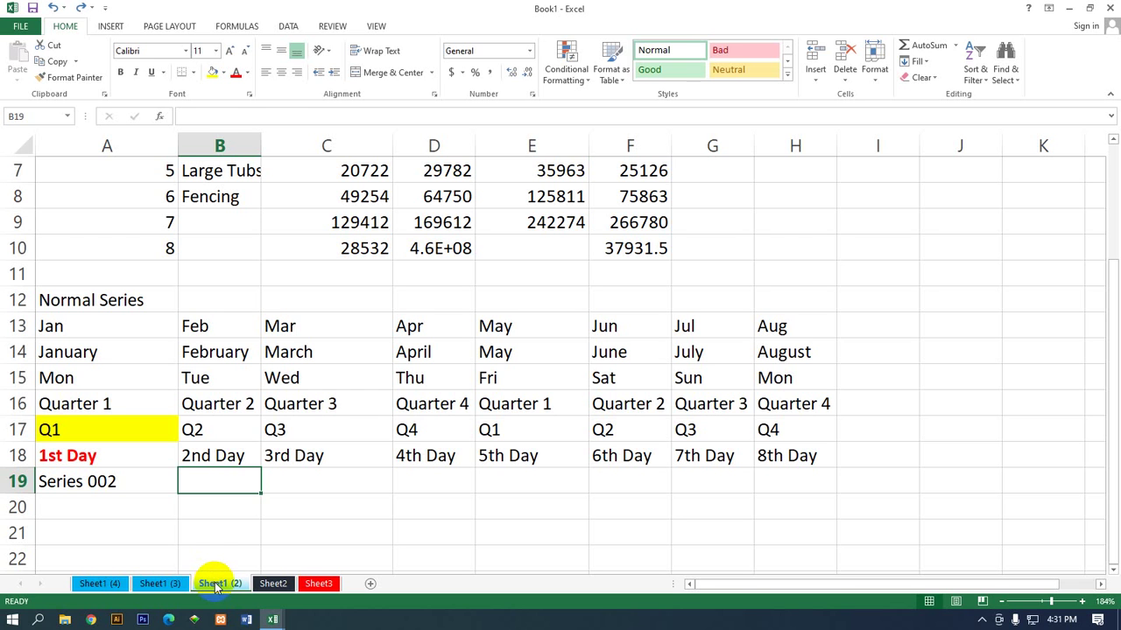
View the new copies, then group the sheets from Sheet1 (4) through Sheet3
{"action": "left_click", "coordinate": [187, 585]}
{"action": "left_click", "coordinate": [92, 585]}
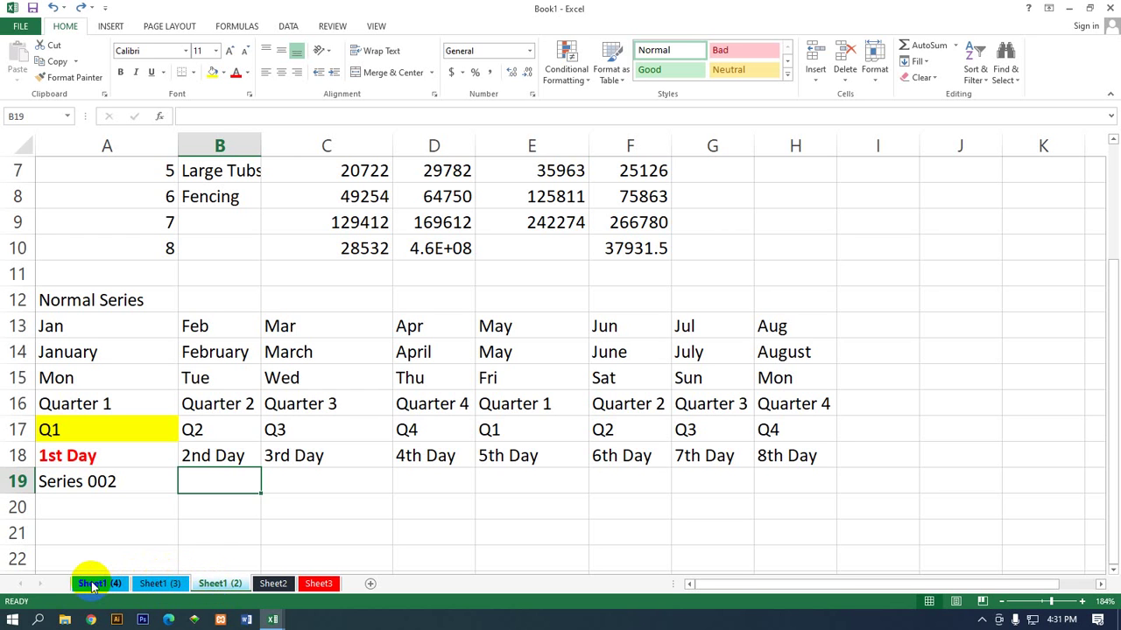
{"action": "left_click", "coordinate": [92, 585]}
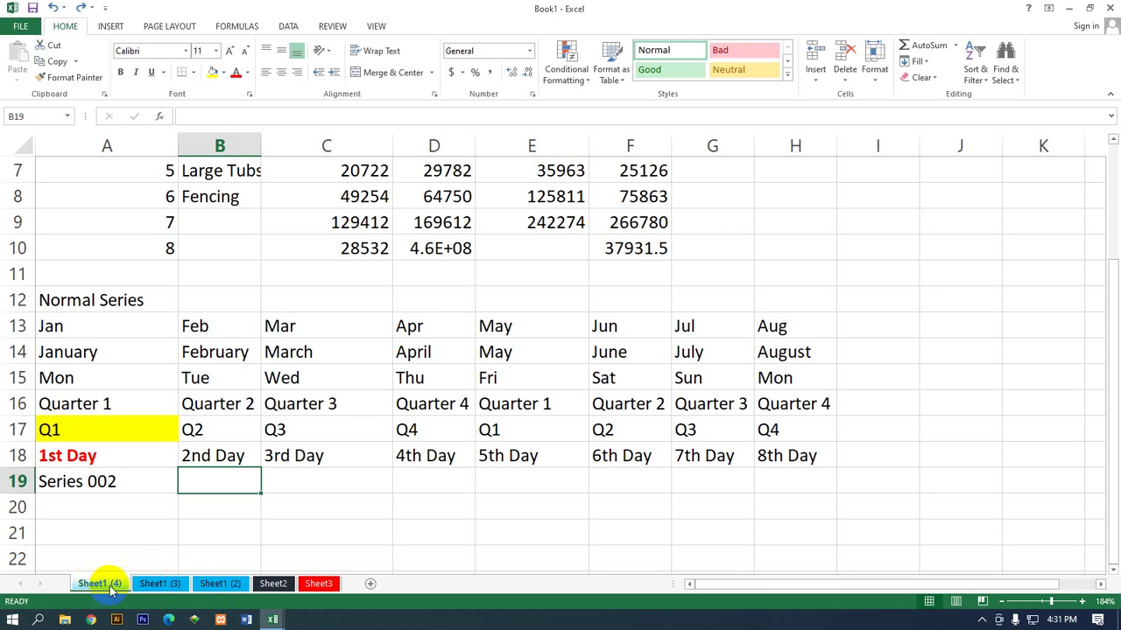
{"action": "left_click", "coordinate": [223, 584], "text": "shift"}
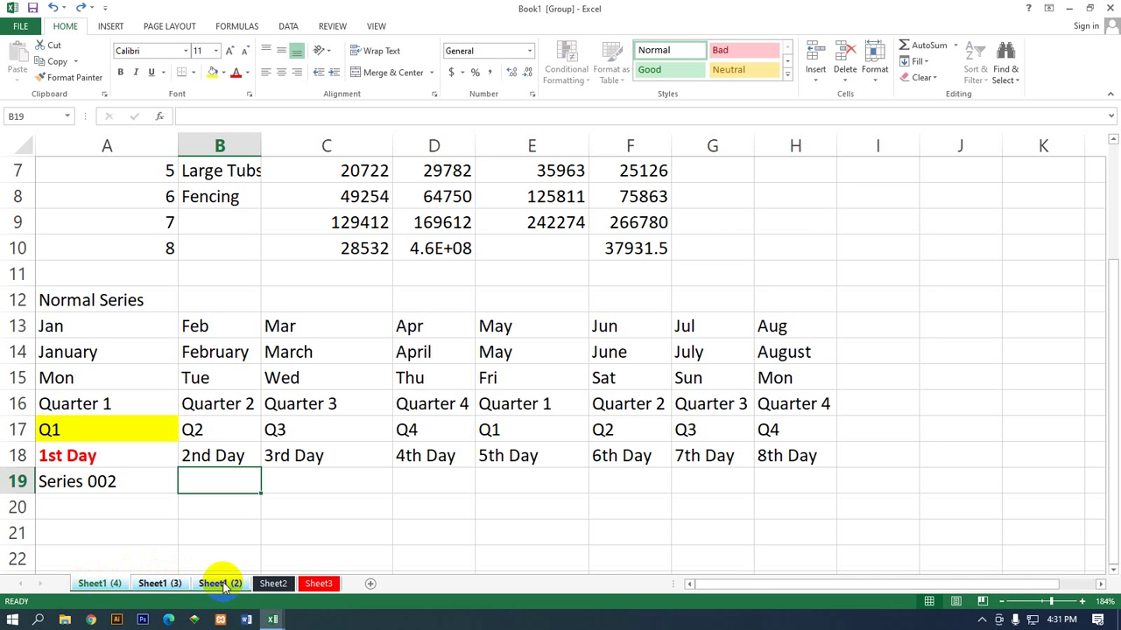
{"action": "left_click", "coordinate": [91, 585]}
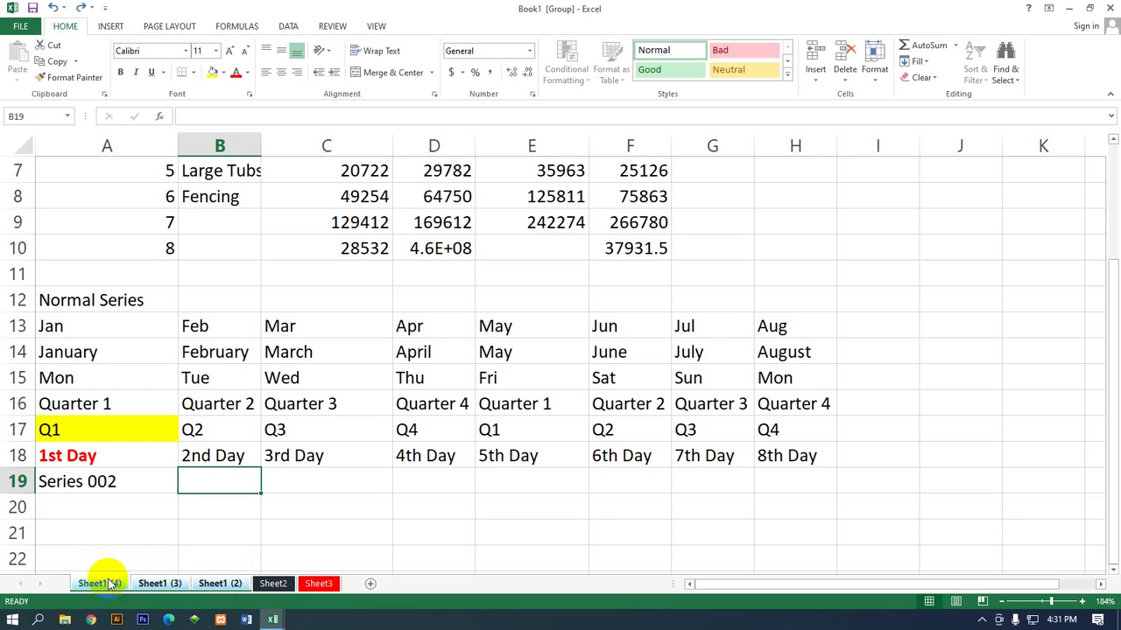
{"action": "left_click", "coordinate": [317, 585], "text": "shift"}
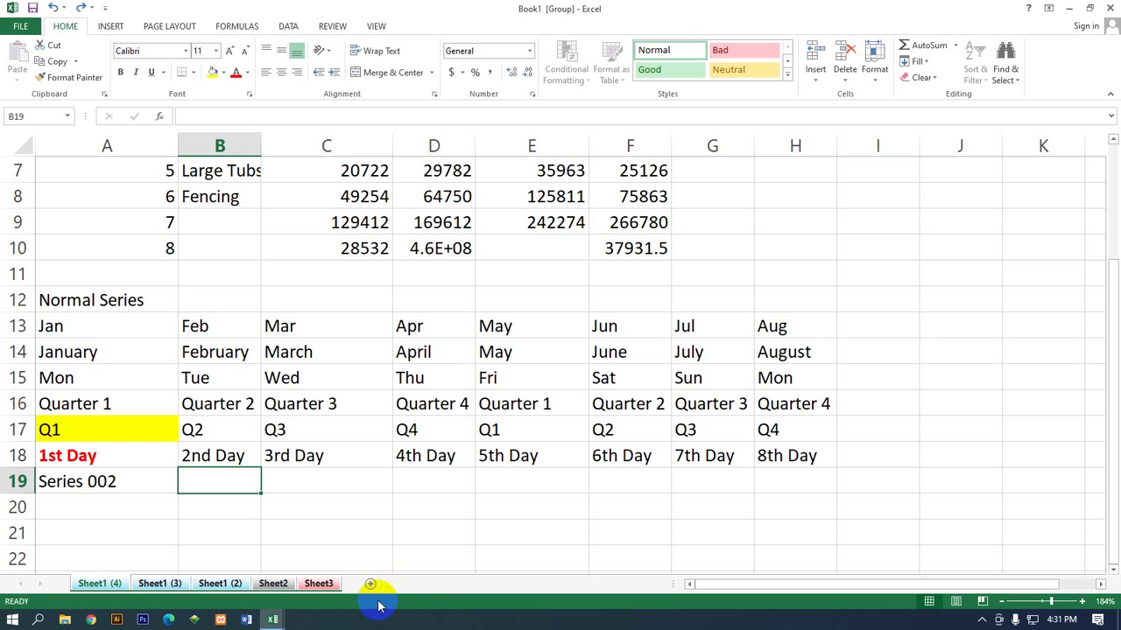
Ungroup to review each sheet, then regroup all five sheets from Sheet1 (4) to Sheet3
{"action": "left_click", "coordinate": [302, 585]}
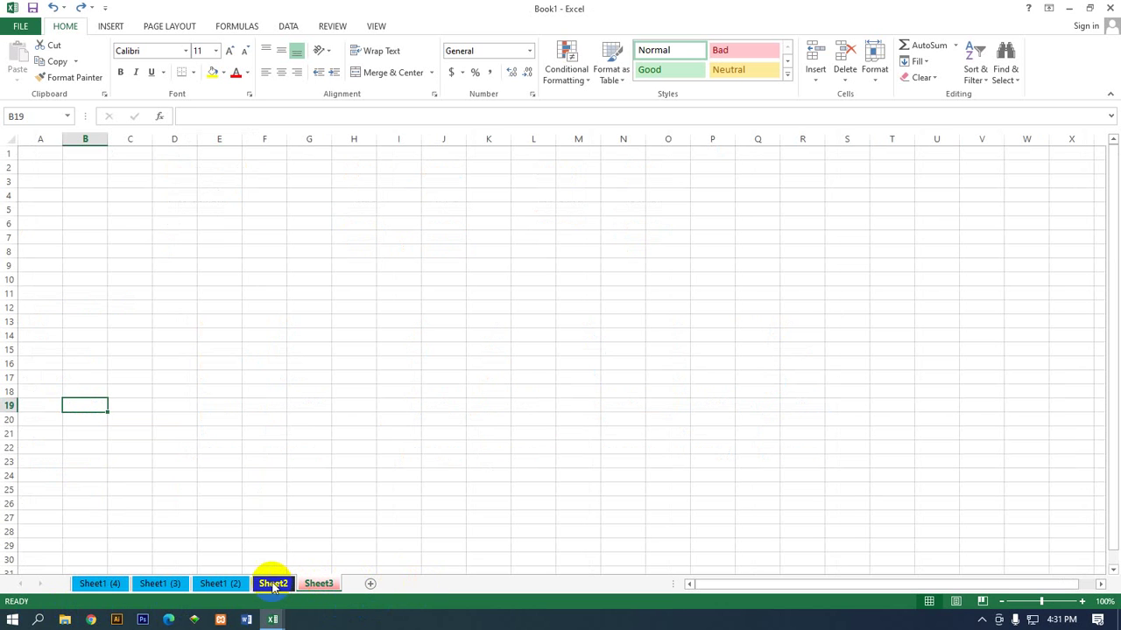
{"action": "left_click", "coordinate": [272, 584]}
{"action": "left_click", "coordinate": [160, 584]}
{"action": "left_click", "coordinate": [99, 585]}
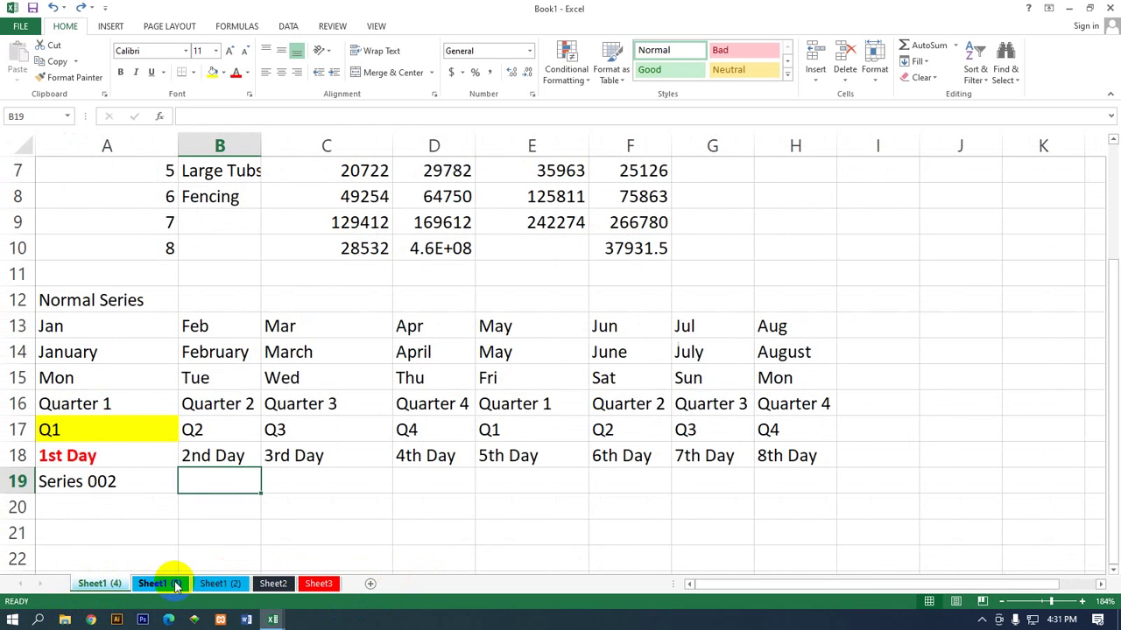
{"action": "left_click", "coordinate": [127, 585]}
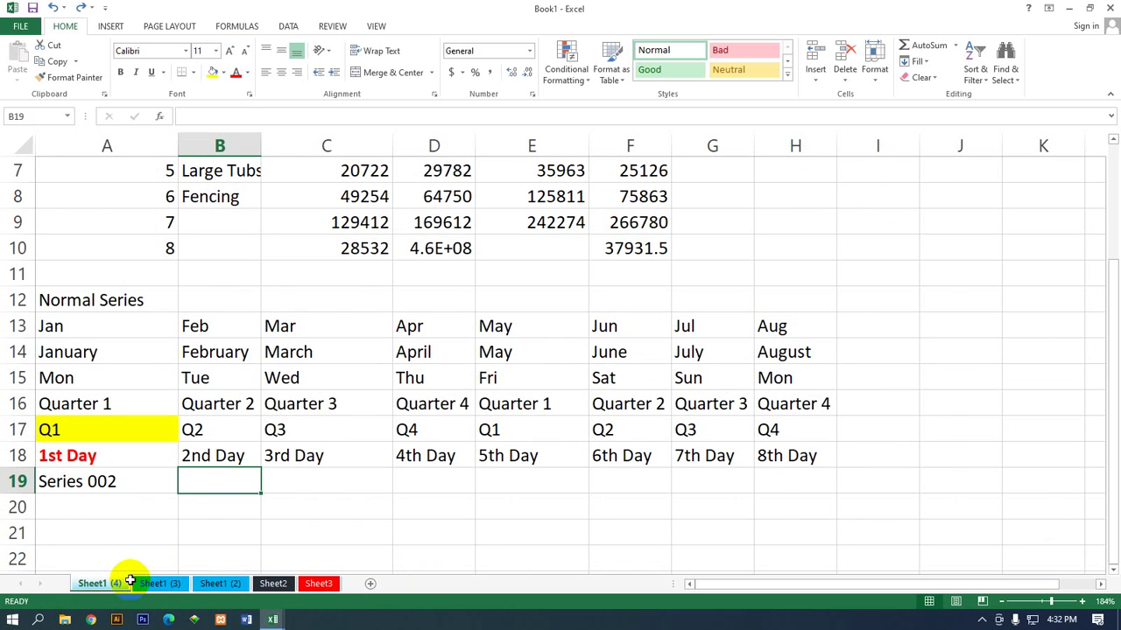
{"action": "left_click", "coordinate": [150, 583]}
{"action": "left_click", "coordinate": [104, 584]}
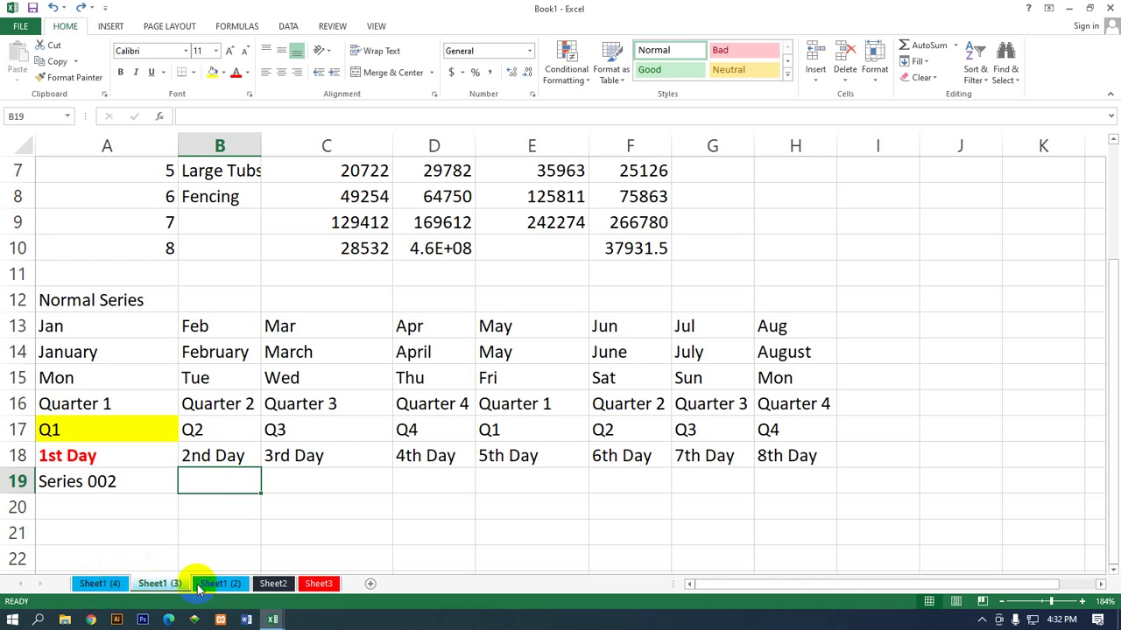
{"action": "left_click", "coordinate": [320, 584]}
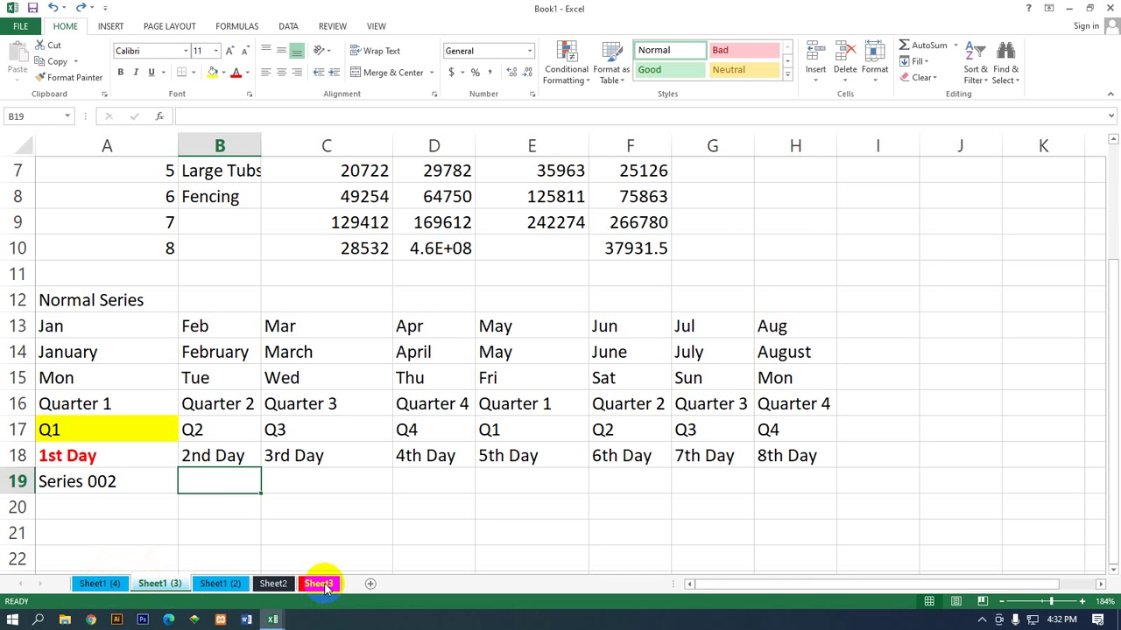
{"action": "left_click", "coordinate": [96, 585]}
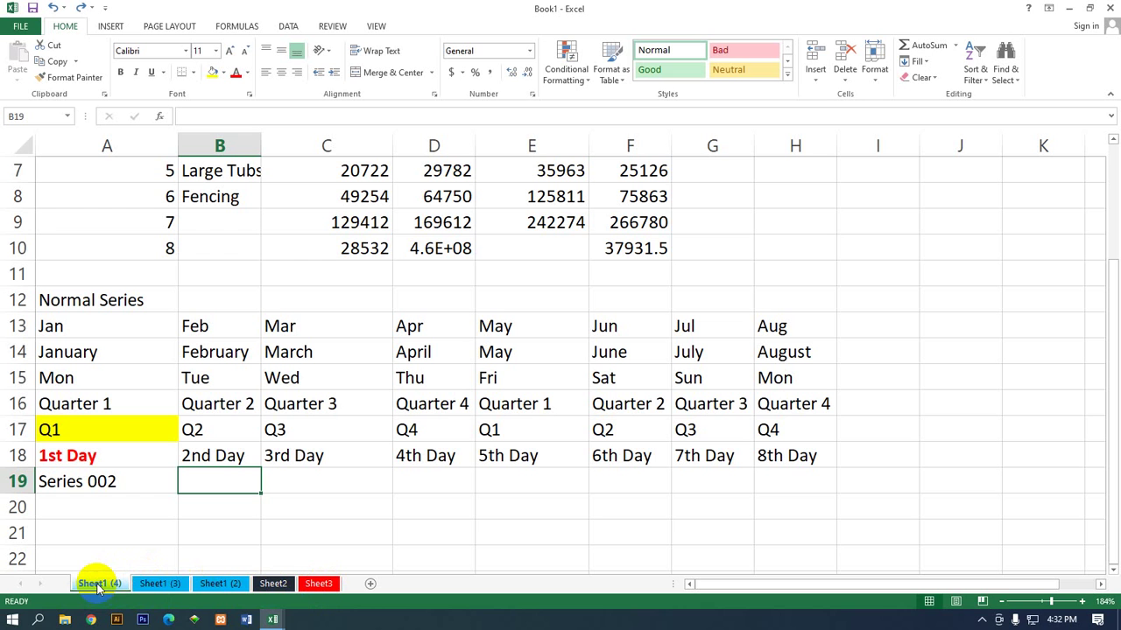
{"action": "left_click", "coordinate": [315, 585], "text": "shift"}
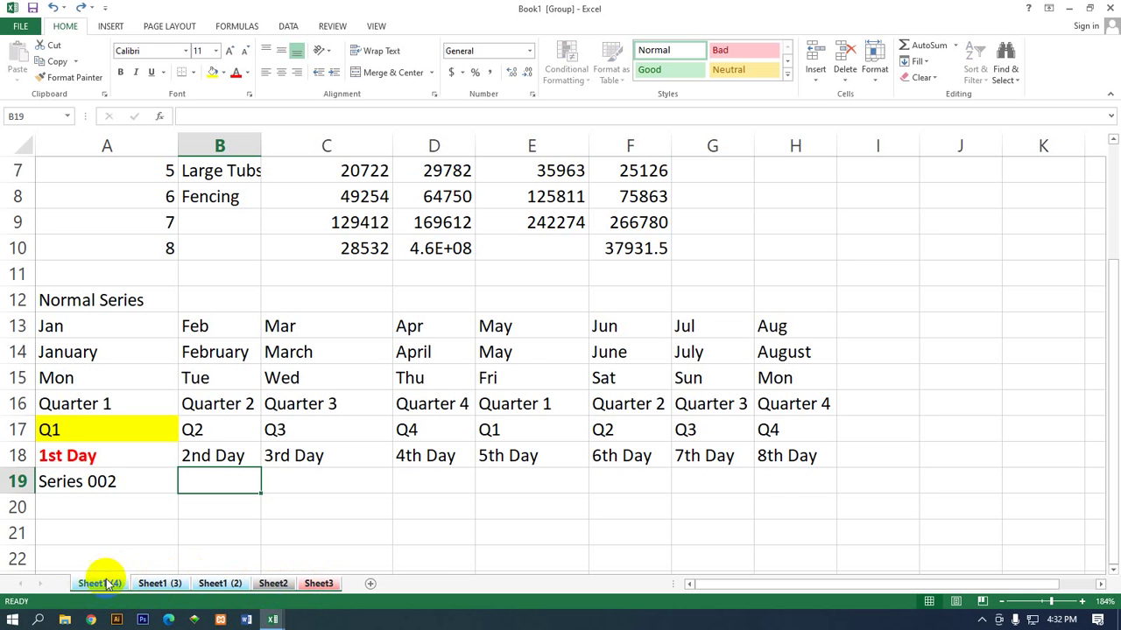
{"action": "scroll", "coordinate": [107, 590], "scroll_direction": "up", "scroll_amount": 2}
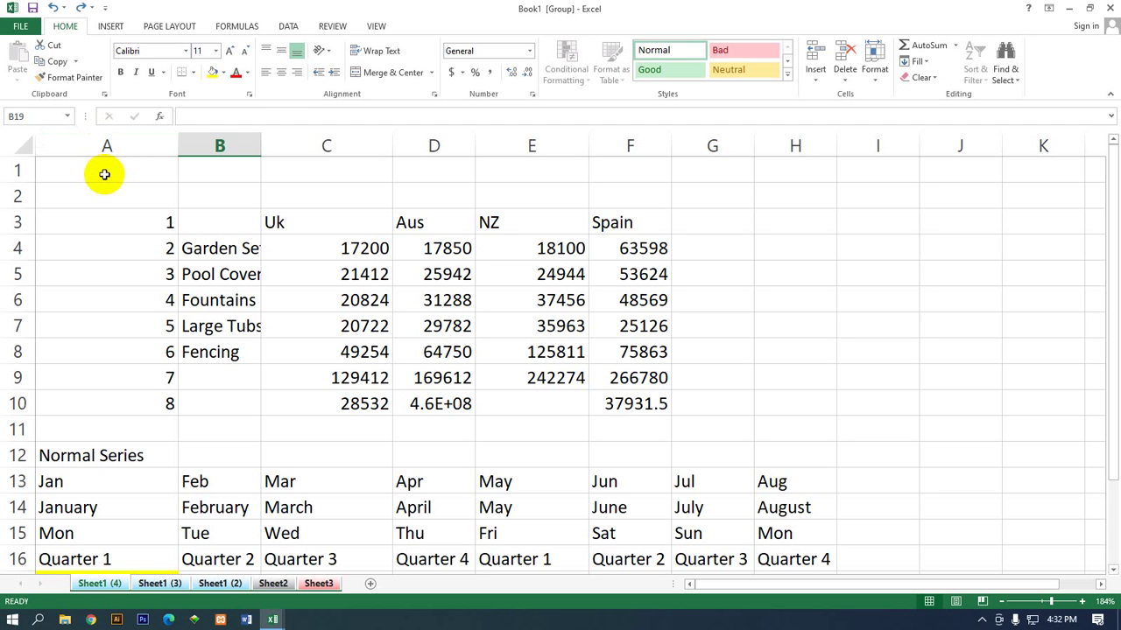
Apply italic to cell A1 across the five grouped sheets, dismissing its context menu
{"action": "left_click", "coordinate": [104, 175]}
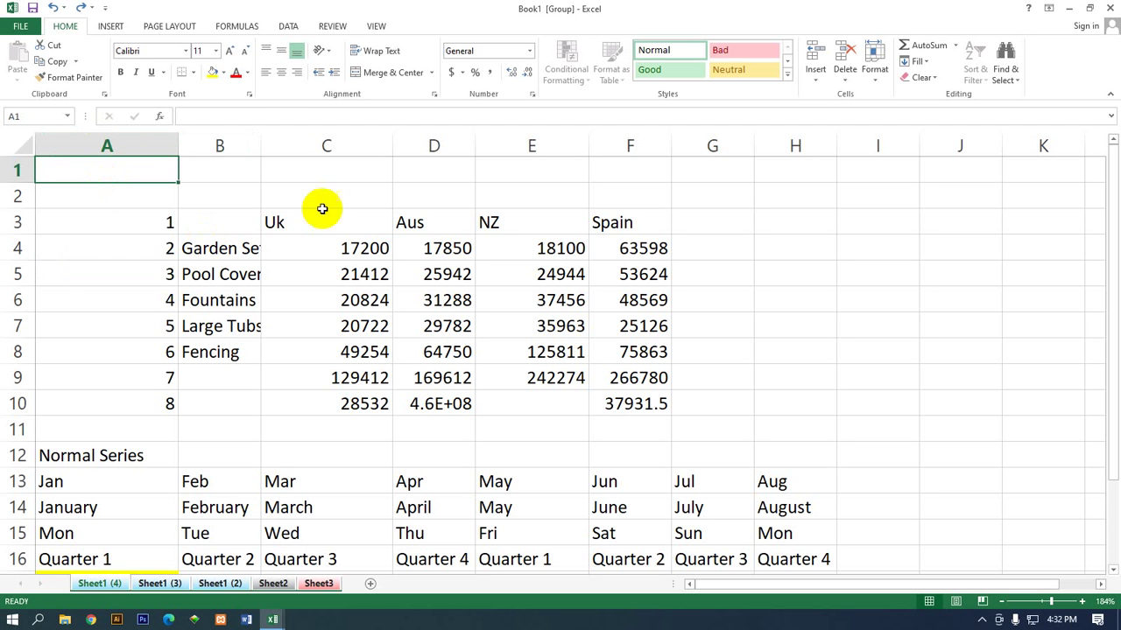
{"action": "left_click", "coordinate": [137, 71]}
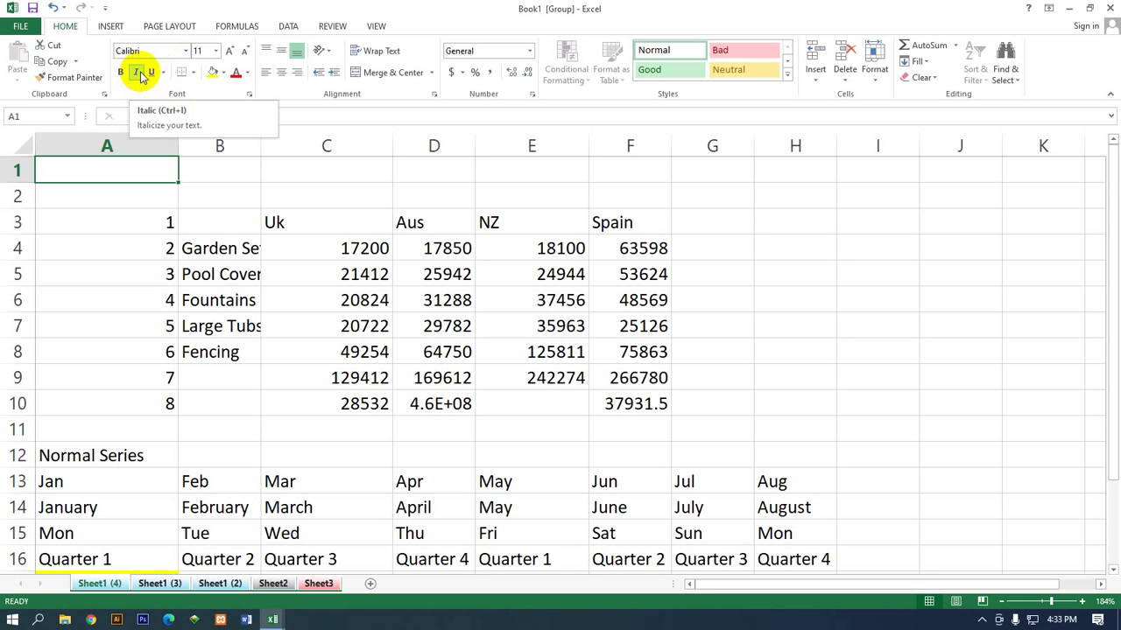
{"action": "left_click", "coordinate": [140, 75]}
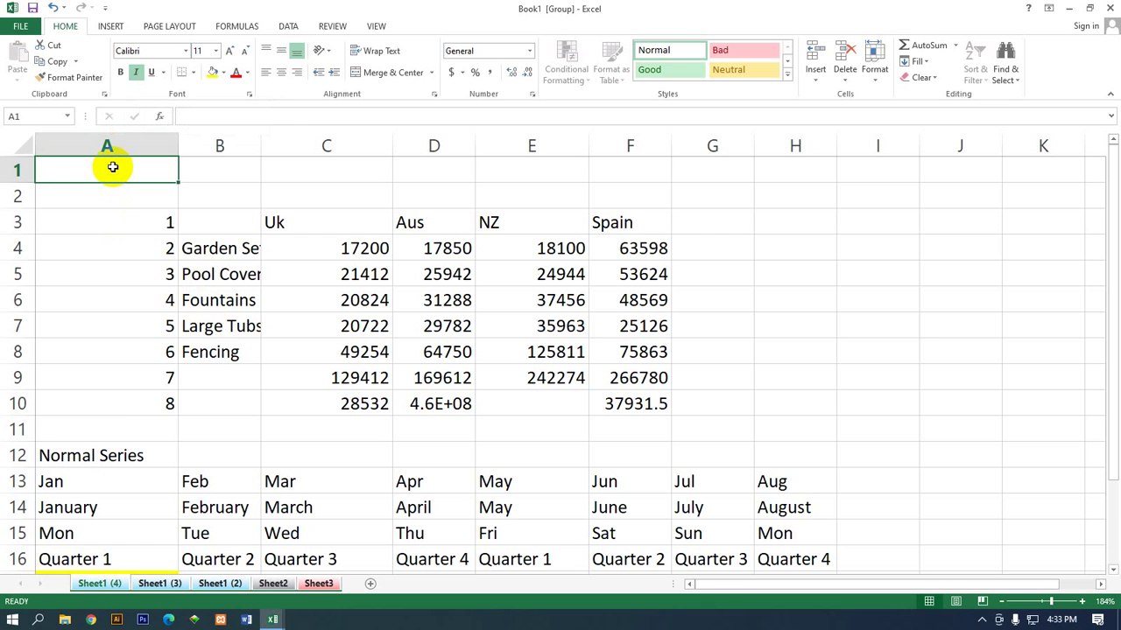
{"action": "right_click", "coordinate": [113, 168]}
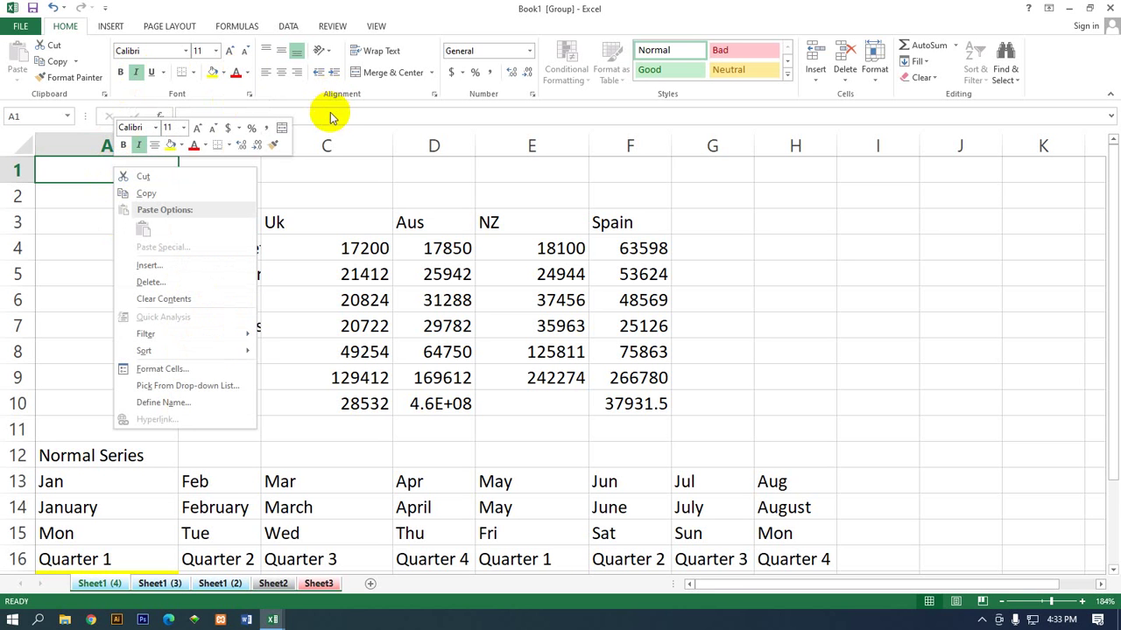
{"action": "key", "text": "Escape"}
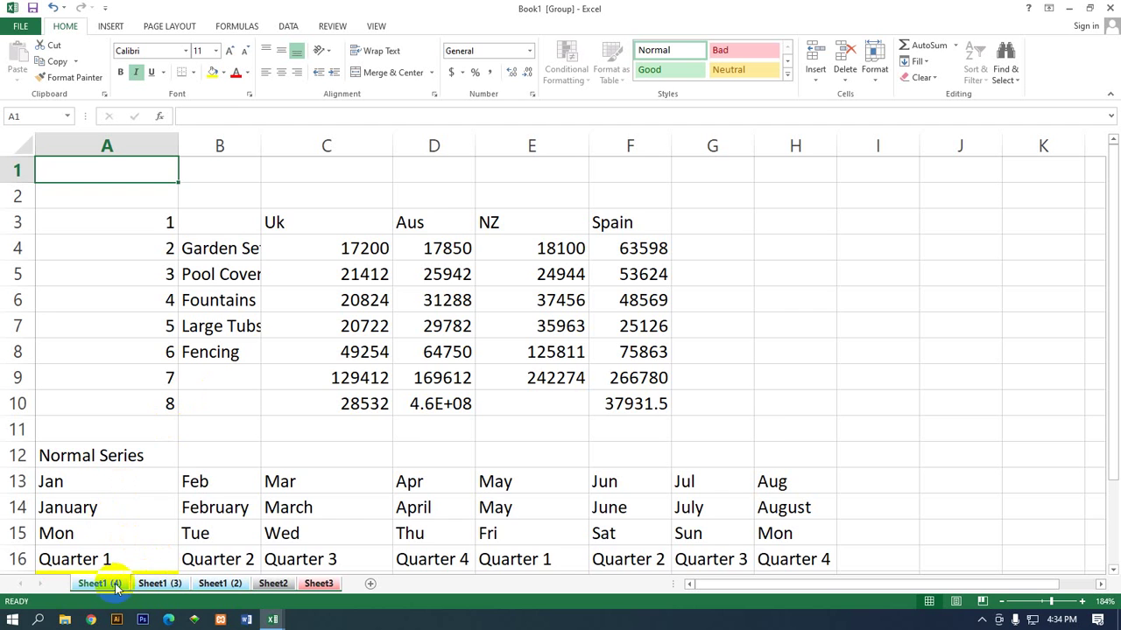
Ungroup the sheets to view Sheet1 (3) and the empty Sheet3, then return to Sheet1 (4)
{"action": "left_click", "coordinate": [163, 584]}
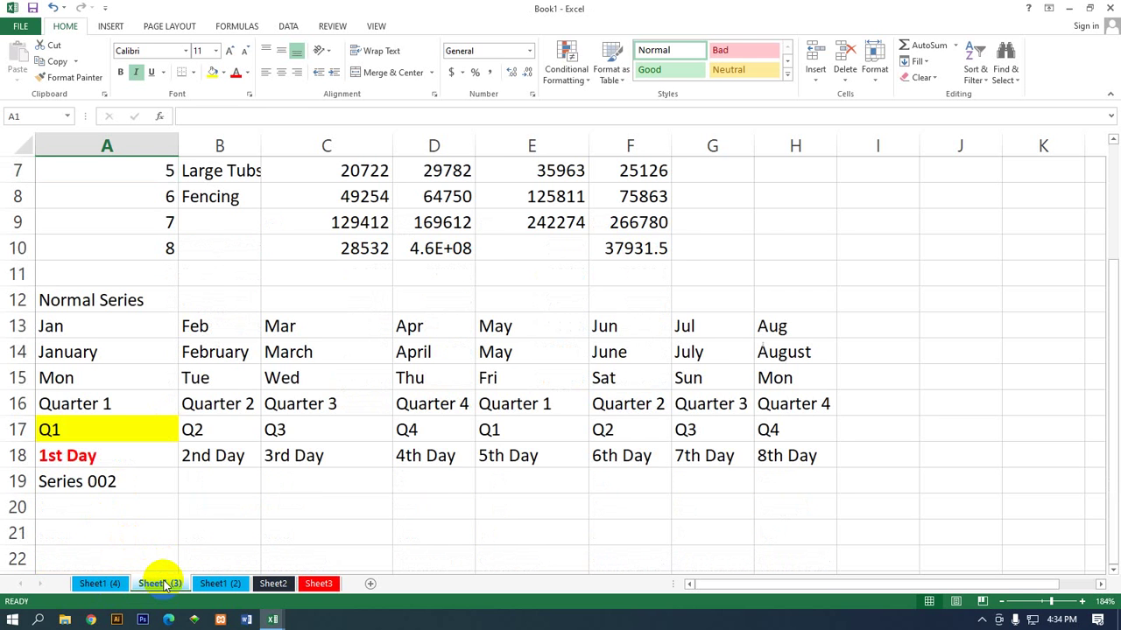
{"action": "scroll", "coordinate": [261, 473], "scroll_direction": "up", "scroll_amount": 2}
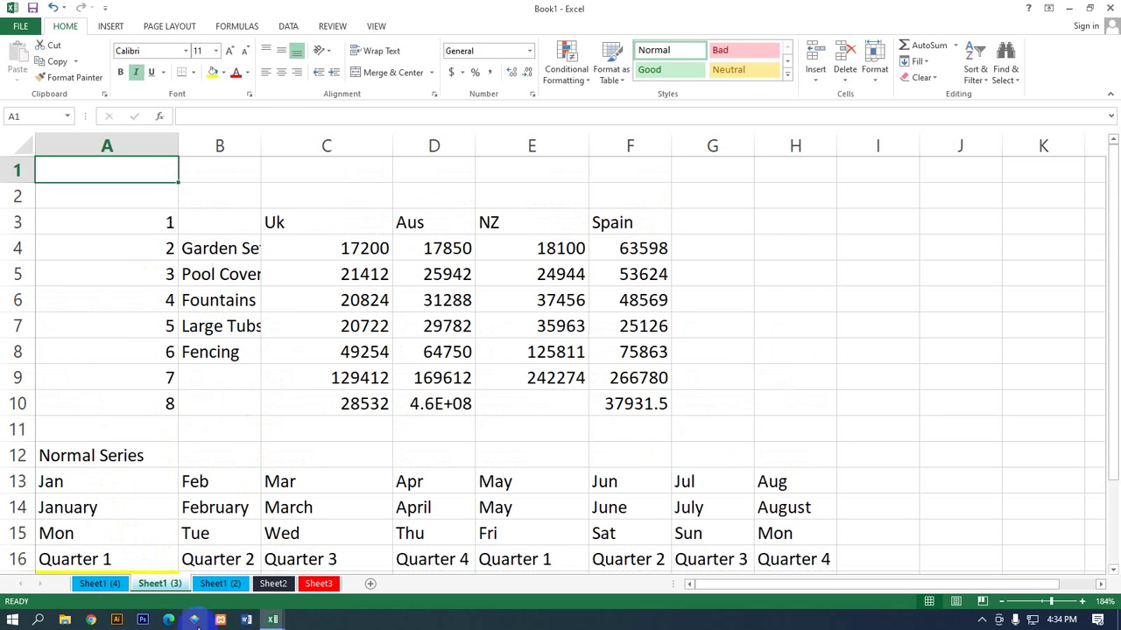
{"action": "left_click", "coordinate": [311, 586]}
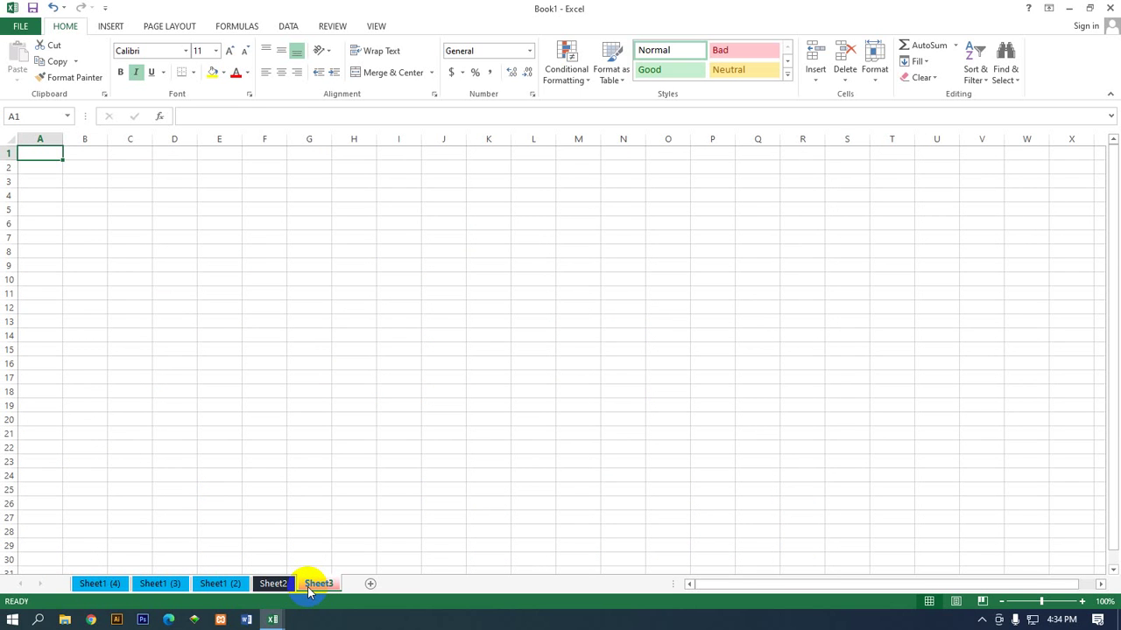
{"action": "left_click", "coordinate": [93, 584]}
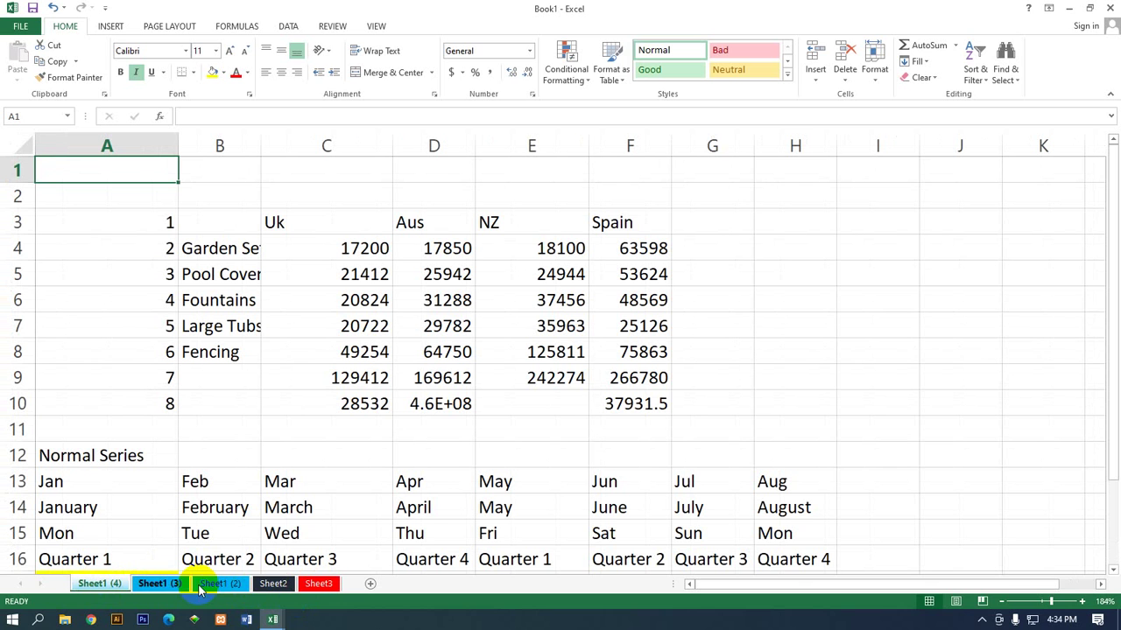
Group Sheet1 (4) through Sheet2 and compare Sheet1 (2) with the empty Sheet2
{"action": "left_click", "coordinate": [263, 584], "text": "shift"}
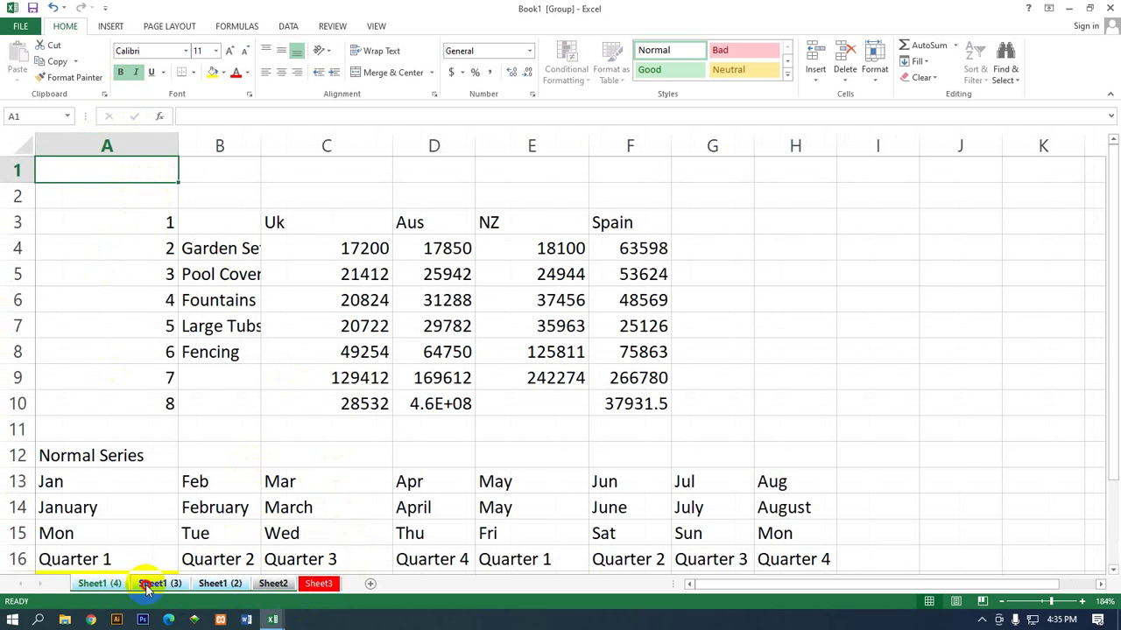
{"action": "left_click", "coordinate": [214, 583]}
{"action": "left_click", "coordinate": [268, 584]}
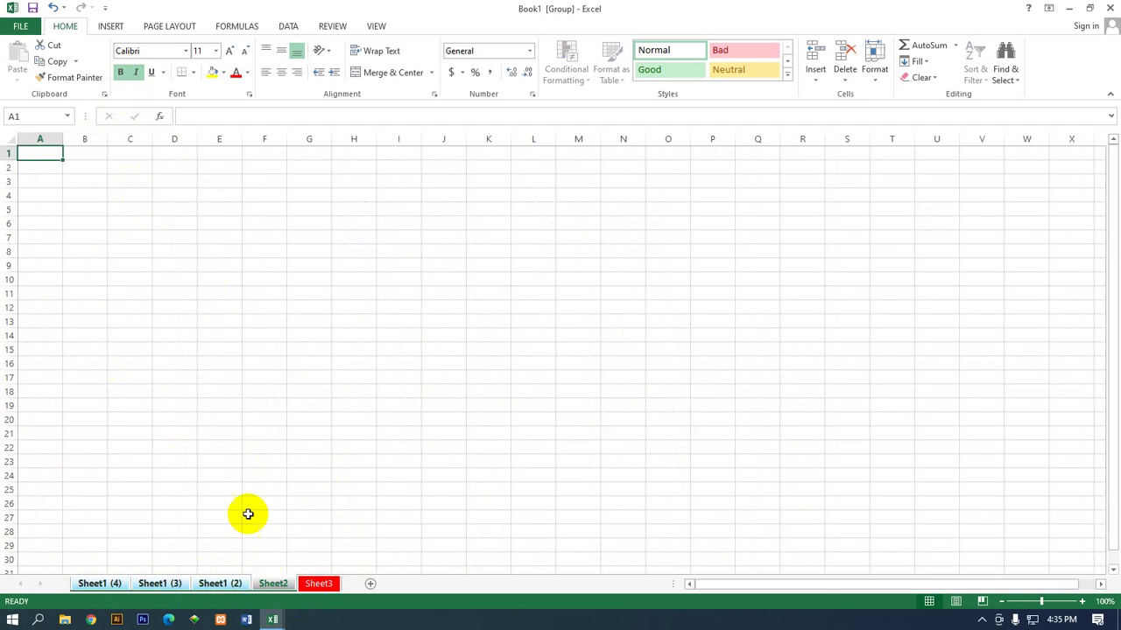
{"action": "left_click", "coordinate": [230, 584]}
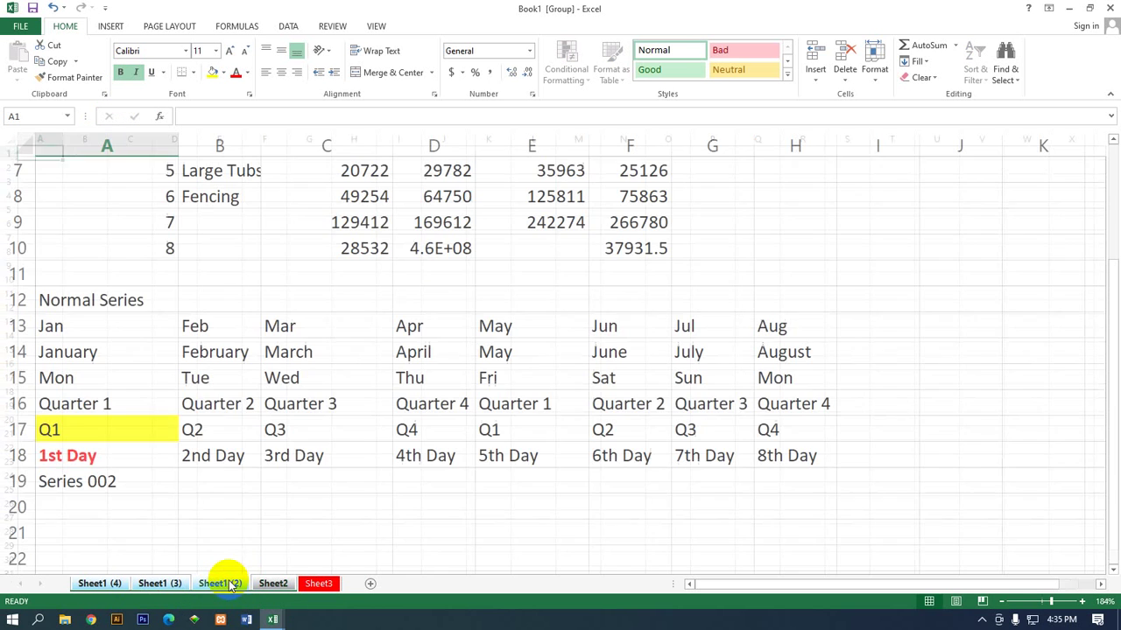
{"action": "left_click", "coordinate": [162, 583]}
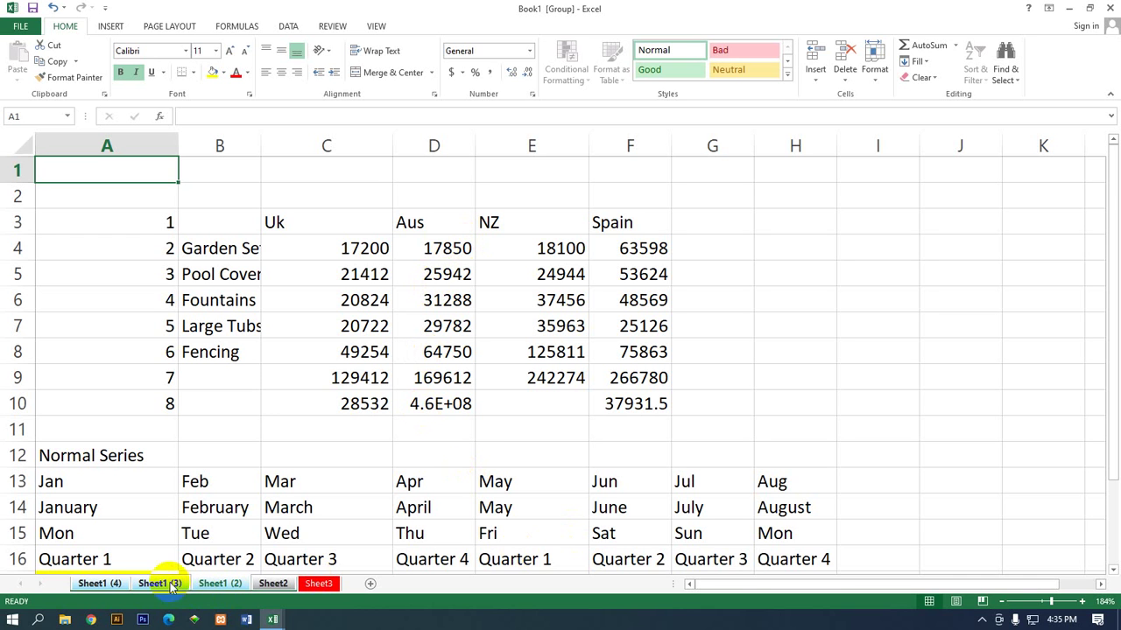
Switch to Sheet1 (3), show the VIEW ribbon and select the Garden Settings cell B4
{"action": "left_click", "coordinate": [92, 198]}
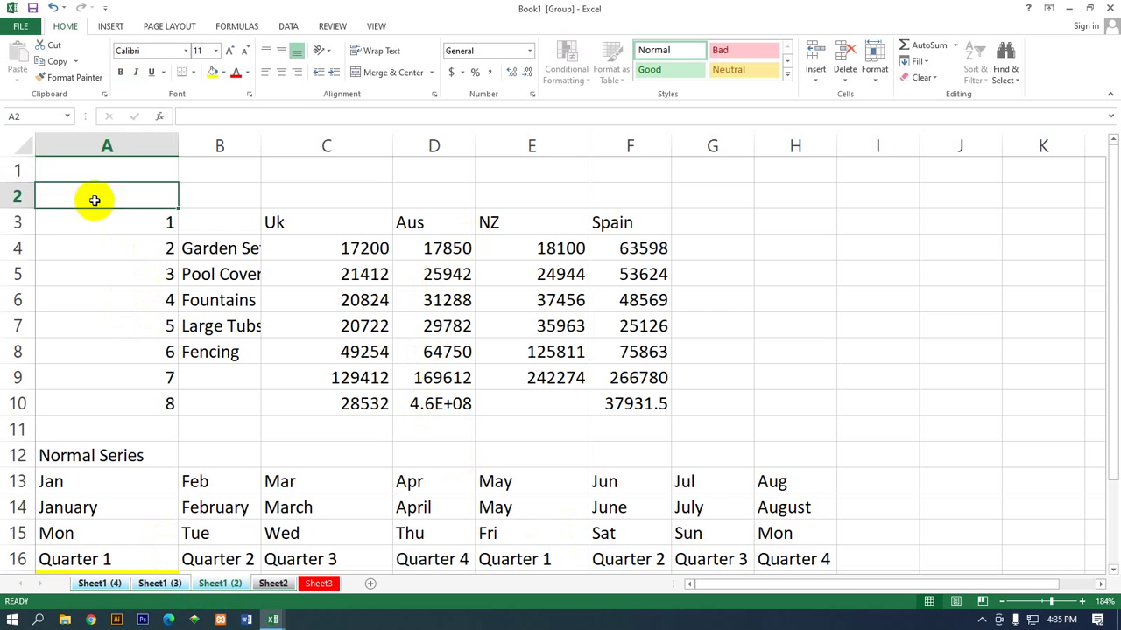
{"action": "left_click", "coordinate": [108, 171]}
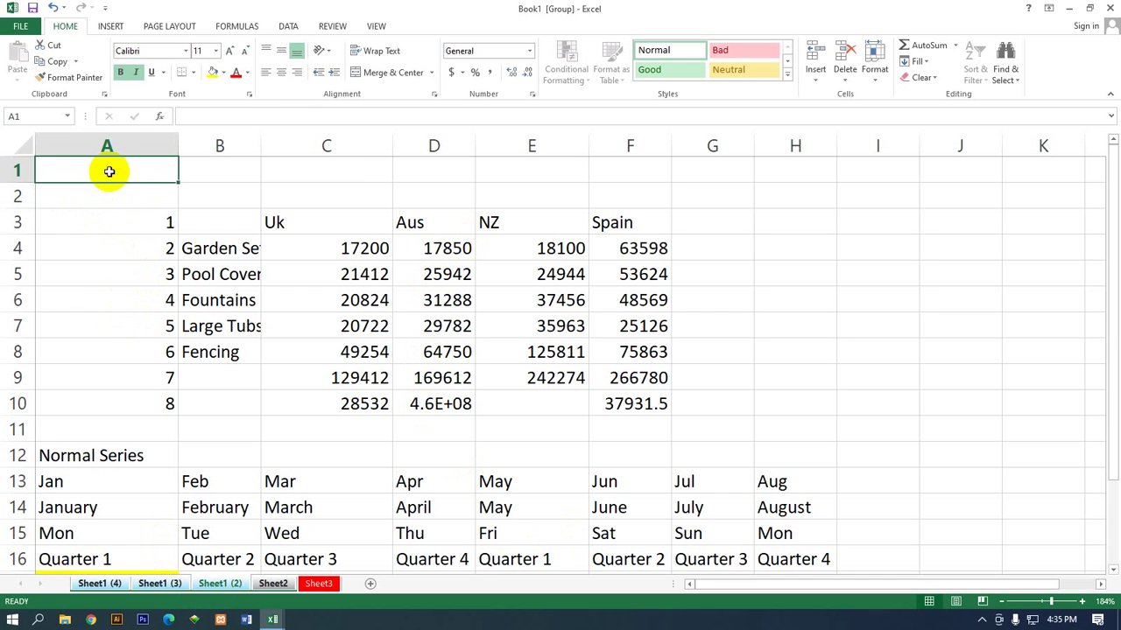
{"action": "left_click", "coordinate": [151, 583]}
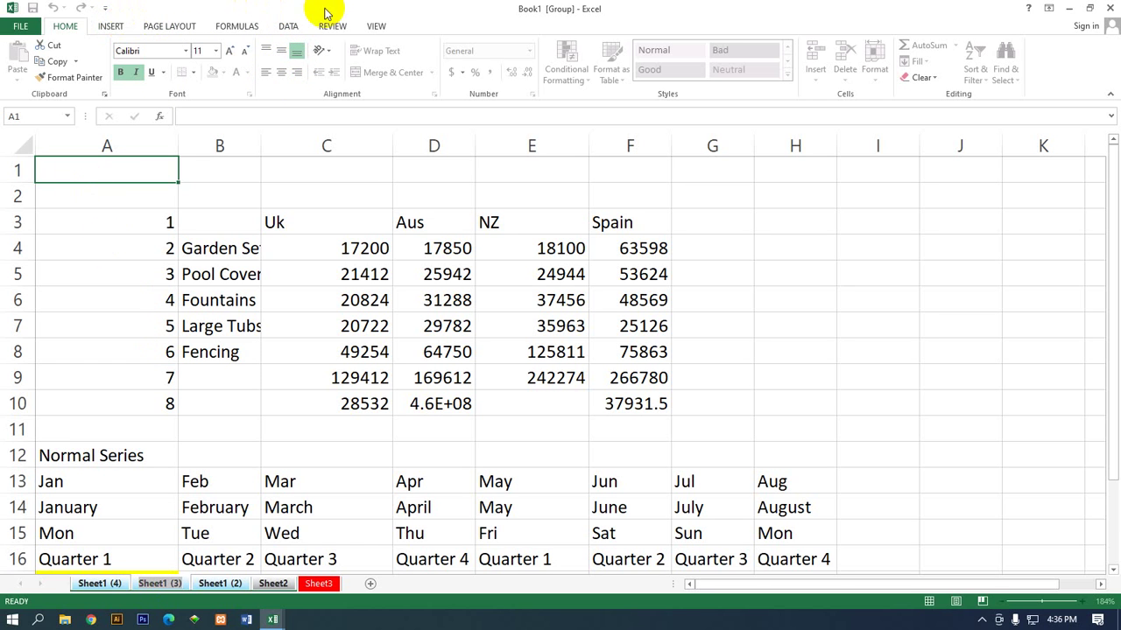
{"action": "left_click", "coordinate": [377, 26]}
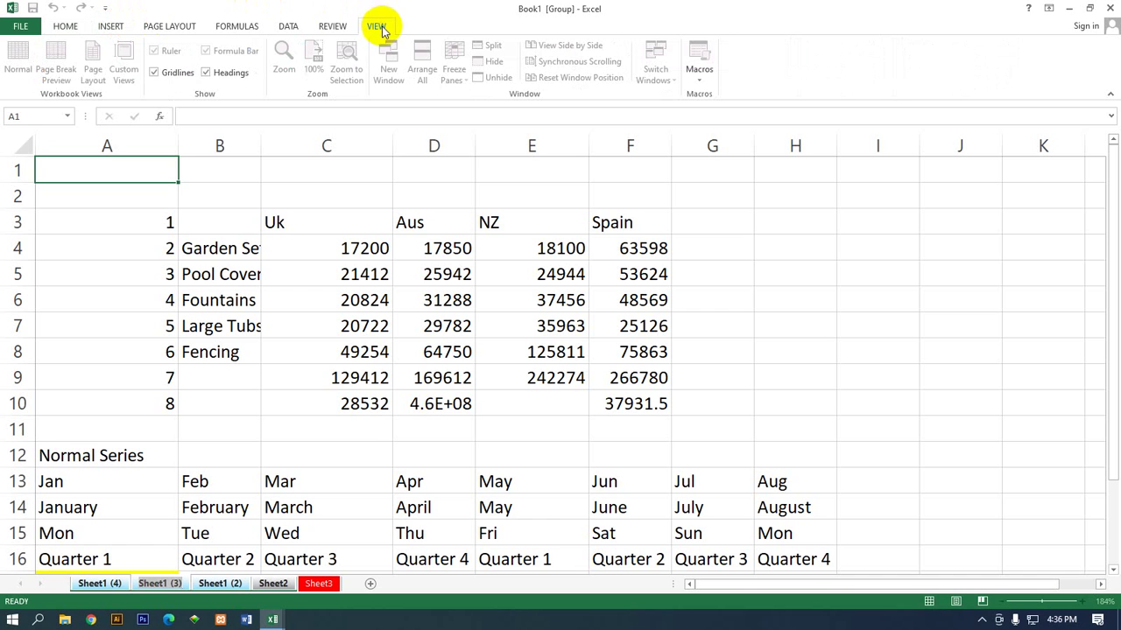
{"action": "left_click", "coordinate": [212, 245]}
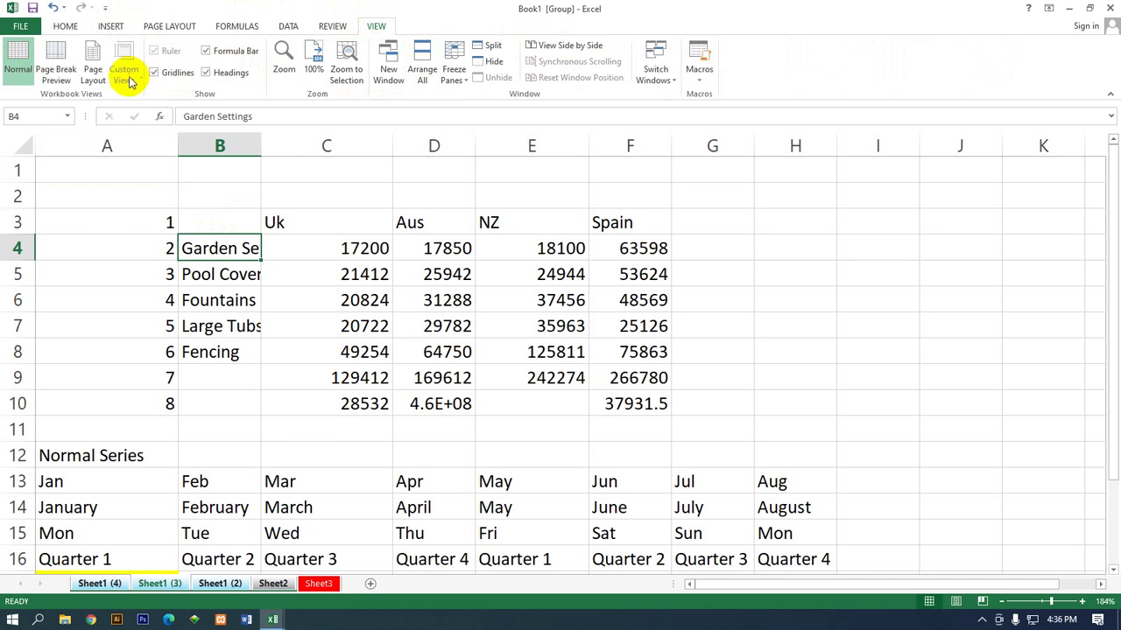
Scroll the data, then flip between Sheet1 (2) and Sheet2, ending on the empty Sheet2
{"action": "scroll", "coordinate": [314, 403], "scroll_direction": "down", "scroll_amount": 4}
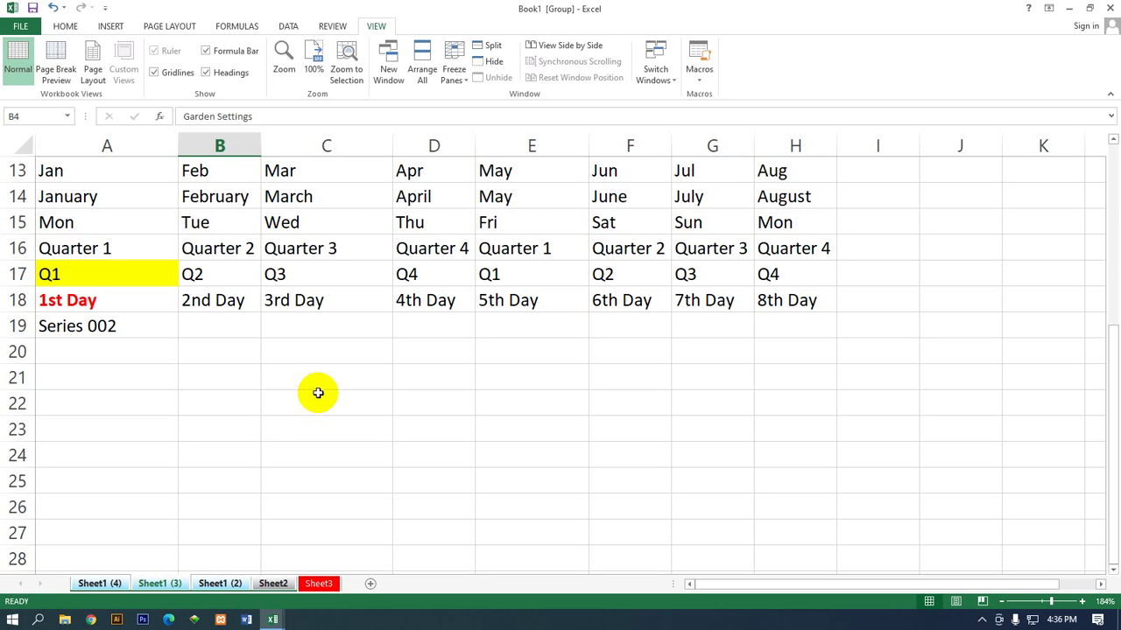
{"action": "scroll", "coordinate": [325, 386], "scroll_direction": "up", "scroll_amount": 2}
{"action": "scroll", "coordinate": [324, 386], "scroll_direction": "up", "scroll_amount": 1}
{"action": "scroll", "coordinate": [324, 386], "scroll_direction": "up", "scroll_amount": 1}
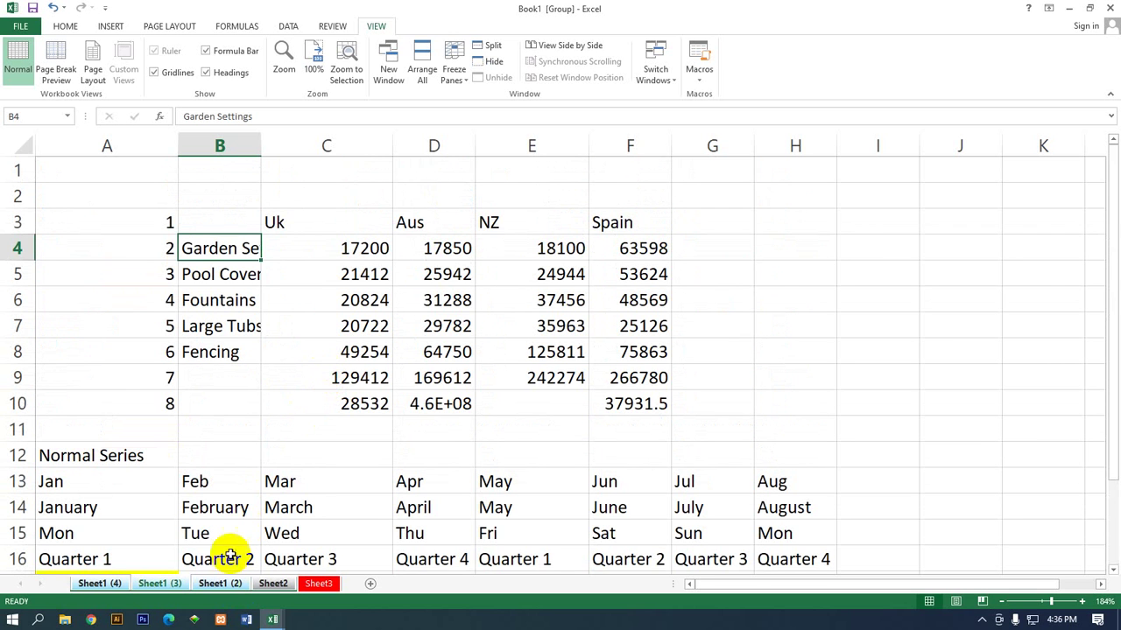
{"action": "left_click", "coordinate": [272, 584]}
{"action": "left_click", "coordinate": [219, 583]}
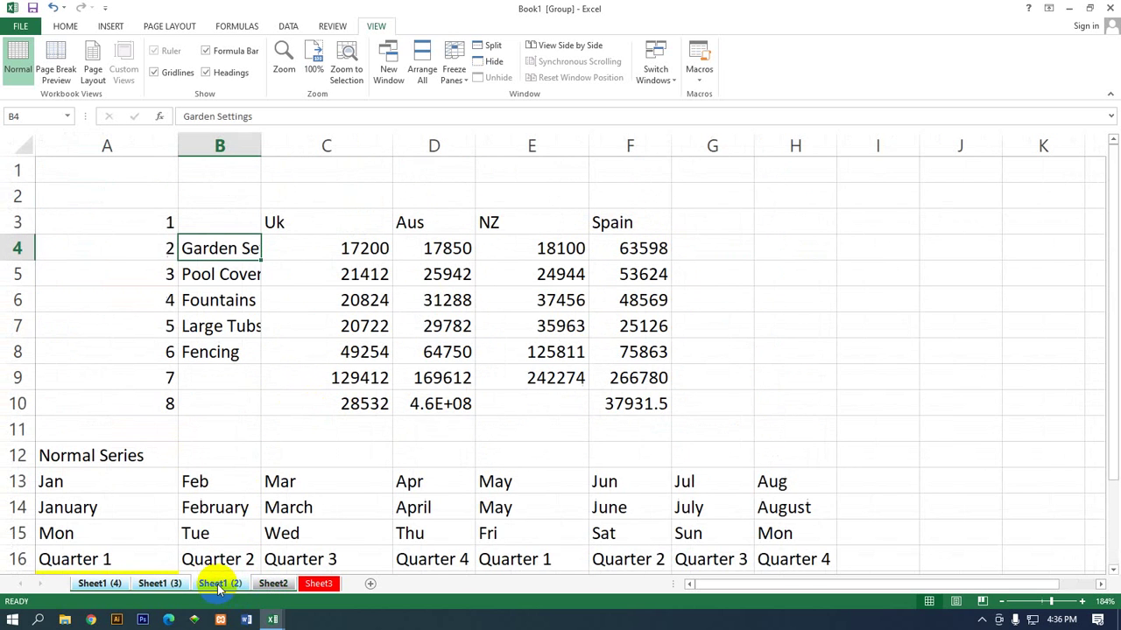
{"action": "left_click", "coordinate": [274, 584]}
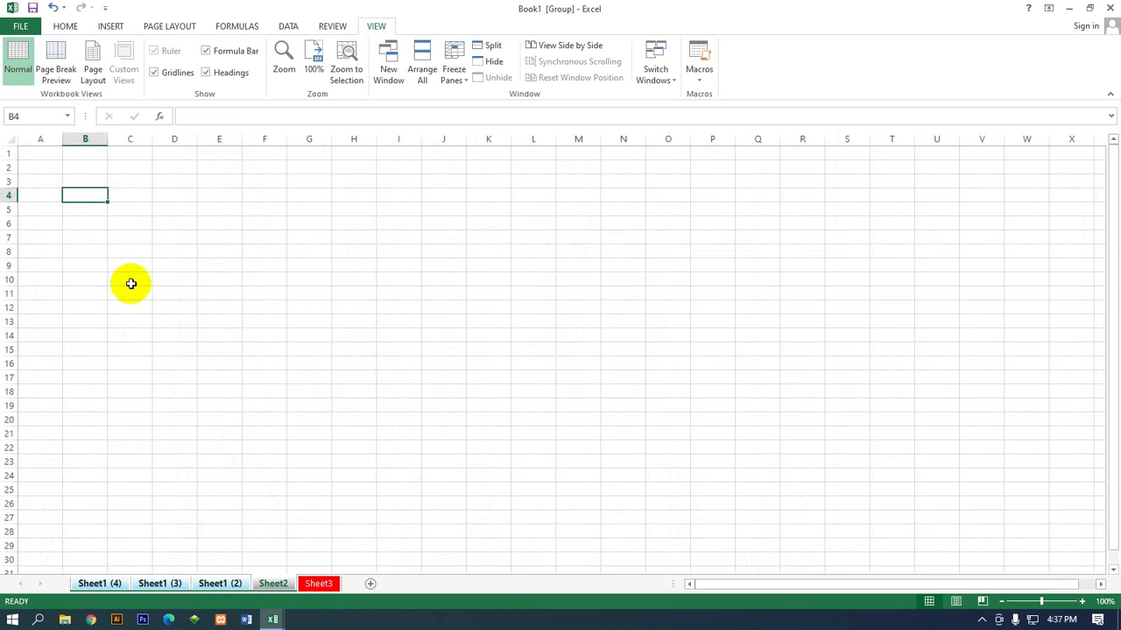
Copy the Garden Settings table B4:F10 from Sheet1 (2) and paste it onto Sheet2 at B4
{"action": "left_click", "coordinate": [218, 584]}
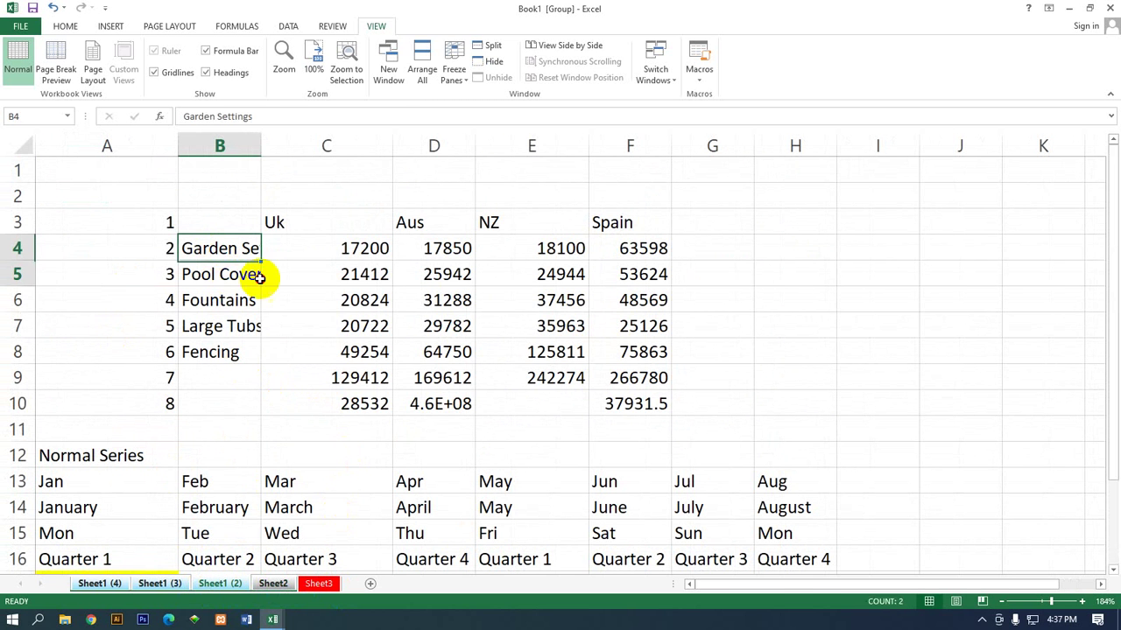
{"action": "left_click_drag", "start_coordinate": [223, 249], "coordinate": [642, 411]}
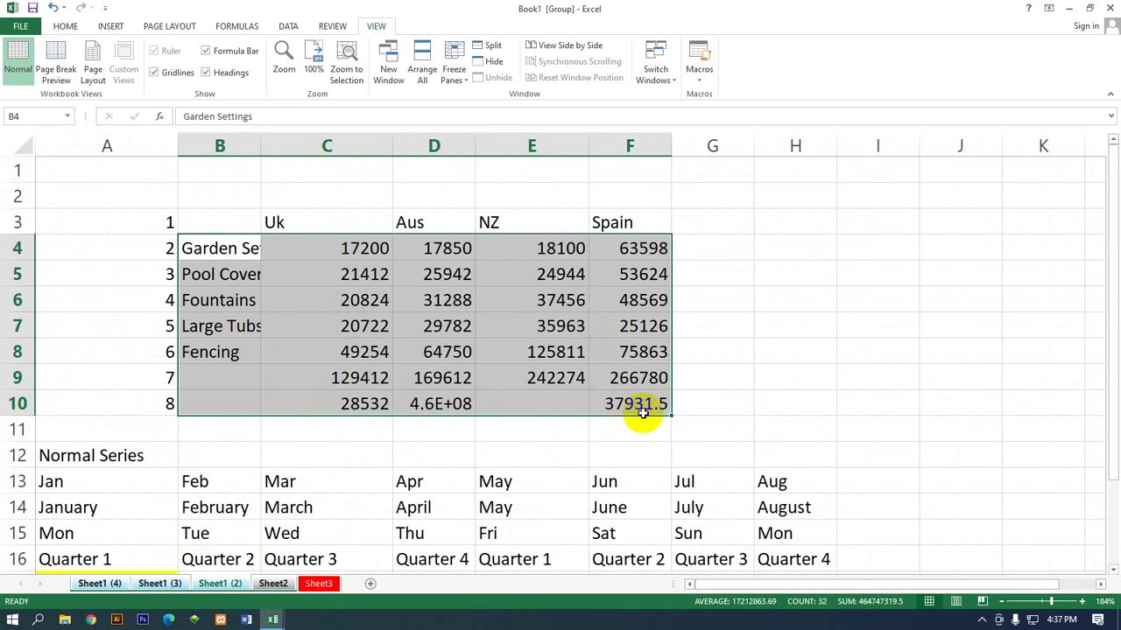
{"action": "key", "text": "ctrl+c"}
{"action": "left_click", "coordinate": [331, 580]}
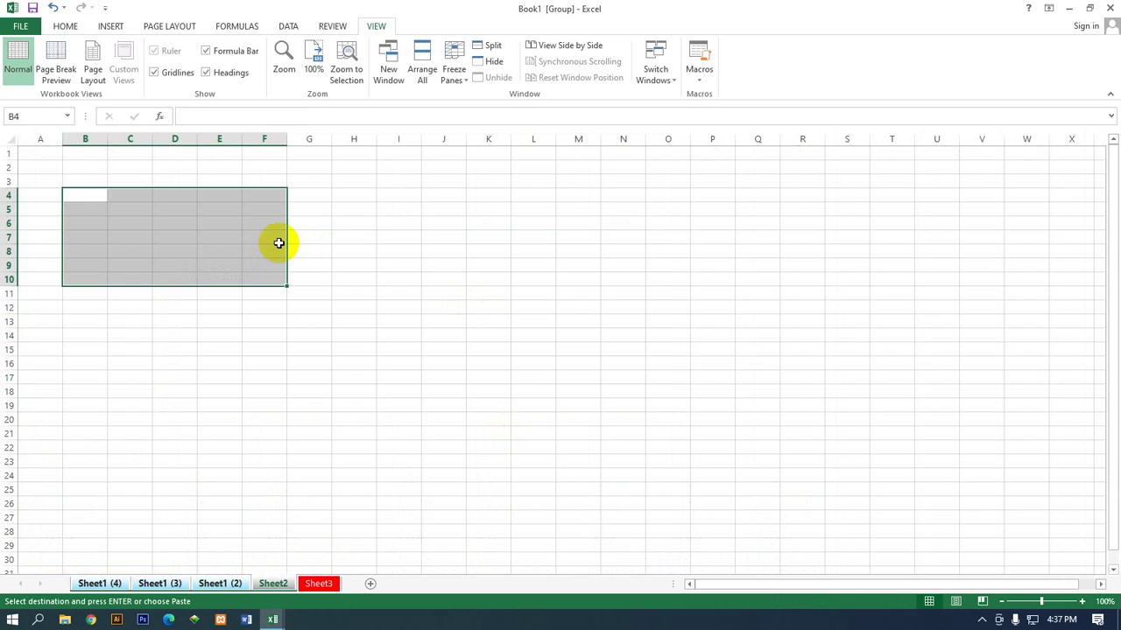
{"action": "key", "text": "ctrl+v"}
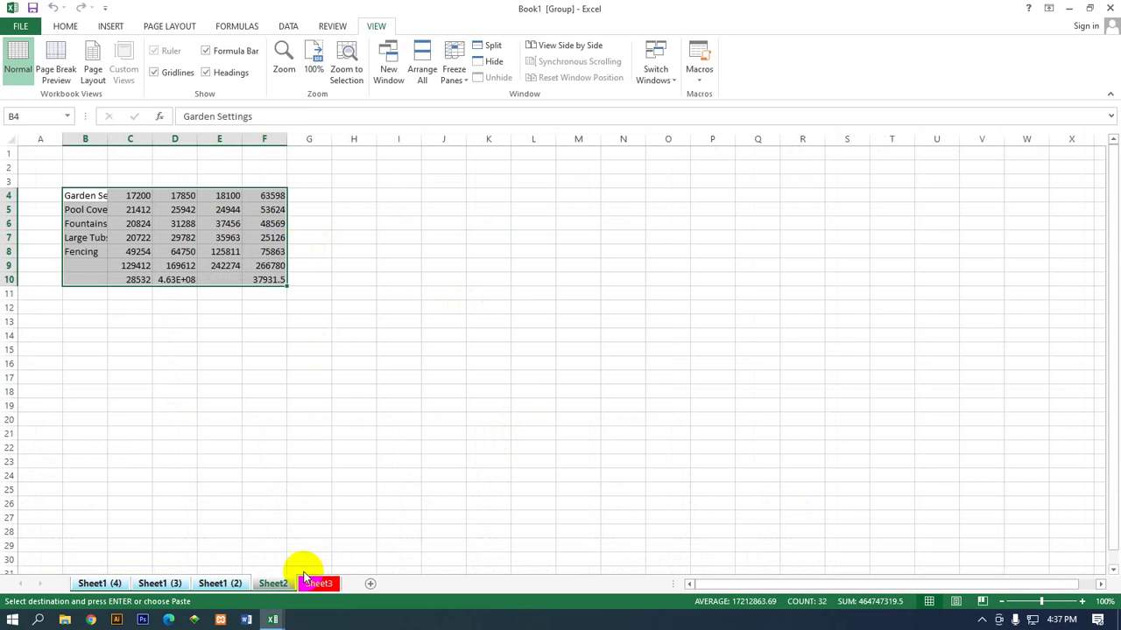
{"action": "left_click", "coordinate": [223, 583]}
{"action": "left_click", "coordinate": [275, 584]}
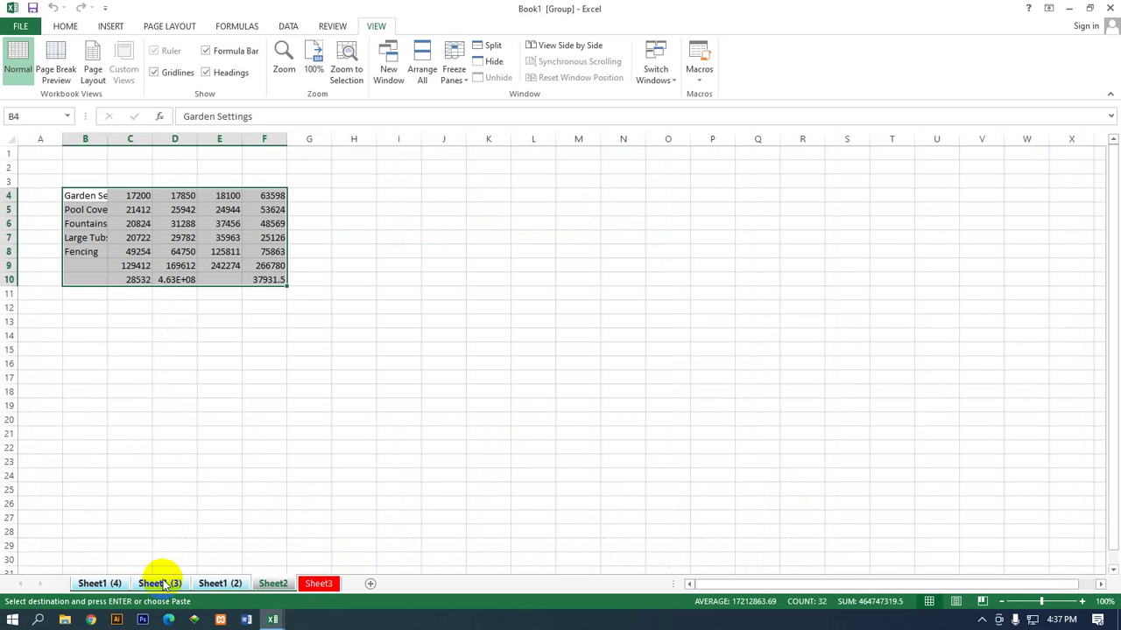
{"action": "left_click", "coordinate": [159, 583]}
{"action": "left_click", "coordinate": [99, 583]}
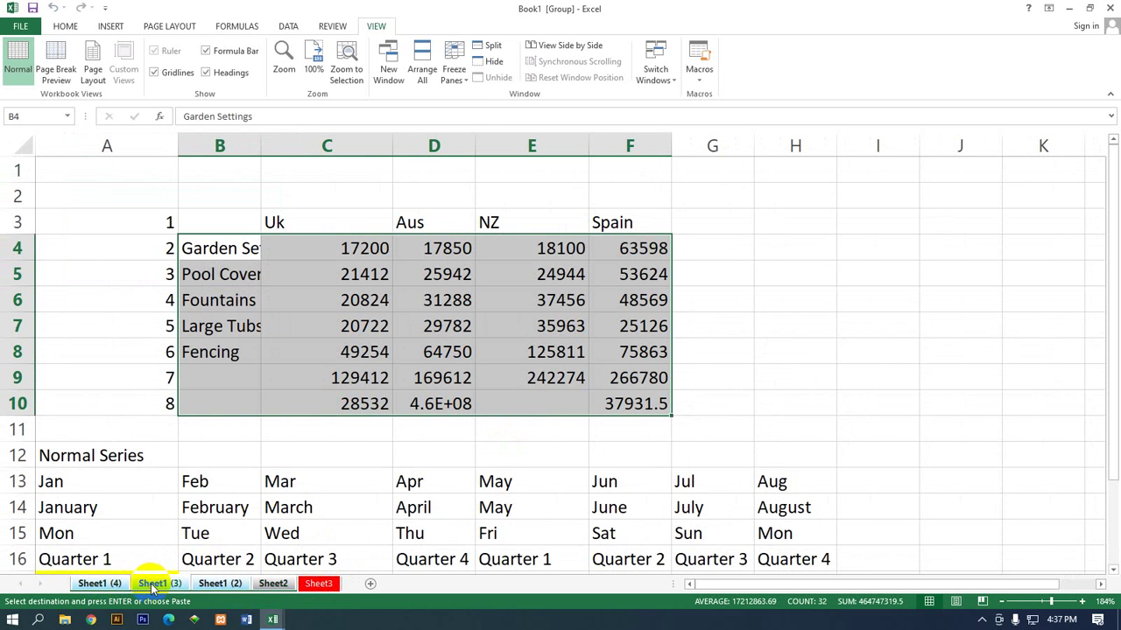
{"action": "left_click", "coordinate": [273, 584]}
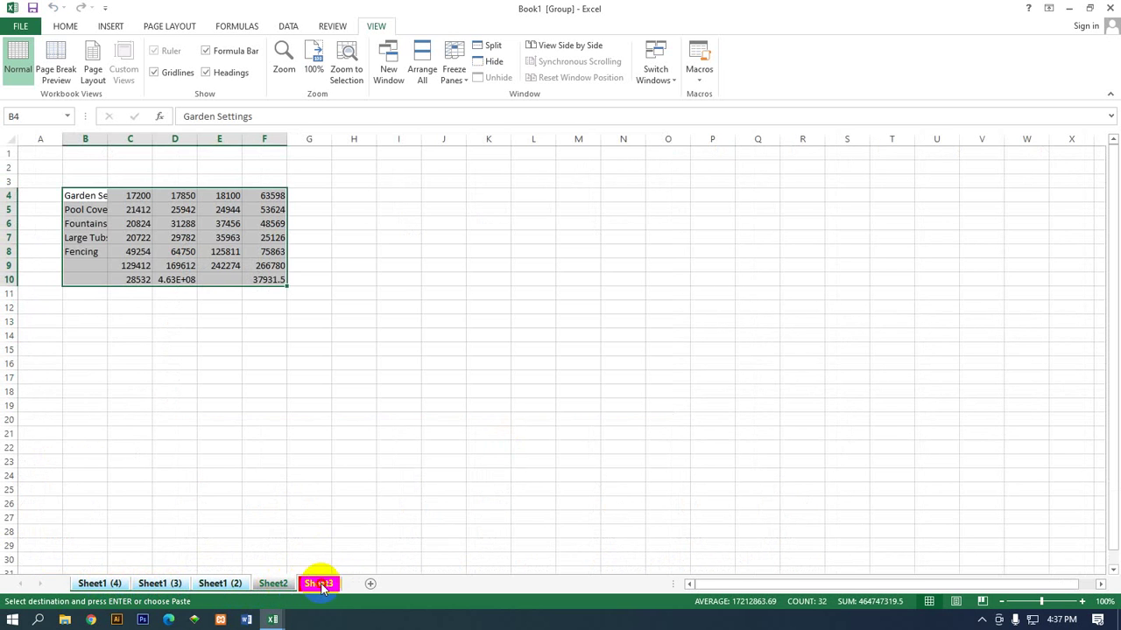
Paste the table onto Sheet3 at C5, check both pasted copies, and return to Sheet1 (4)
{"action": "left_click", "coordinate": [319, 584]}
{"action": "left_click", "coordinate": [147, 213]}
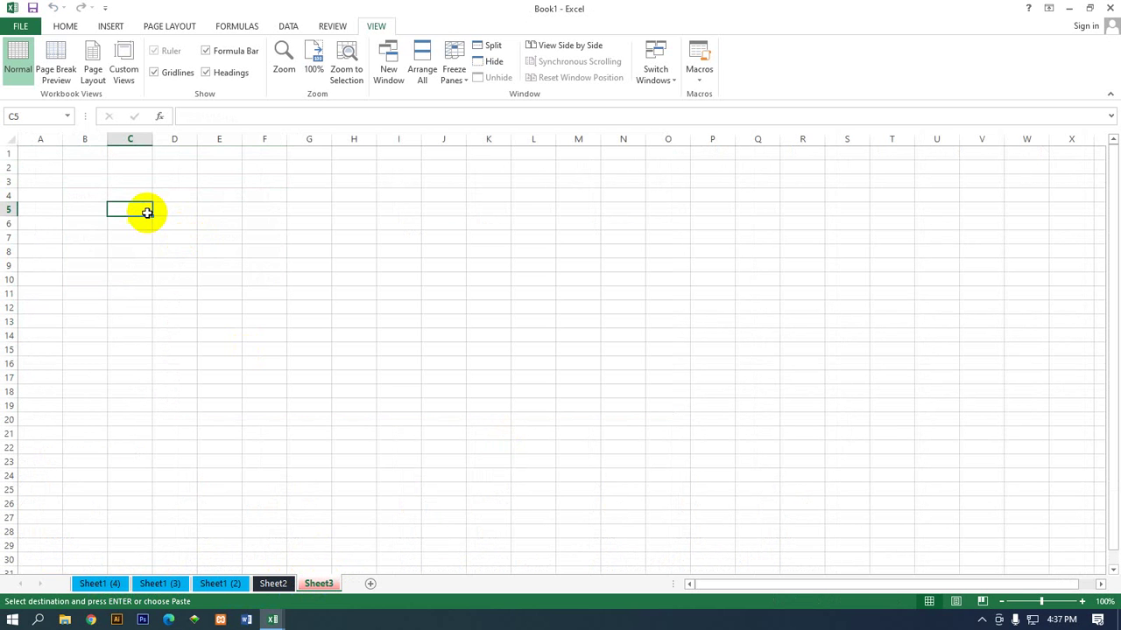
{"action": "key", "text": "ctrl+v"}
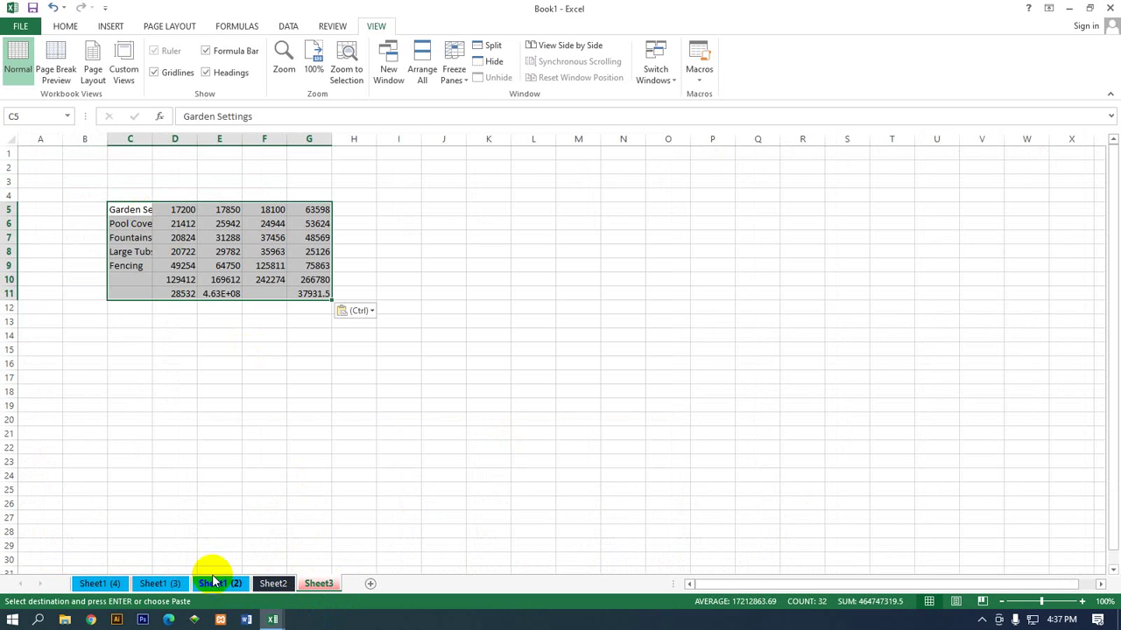
{"action": "left_click", "coordinate": [99, 583]}
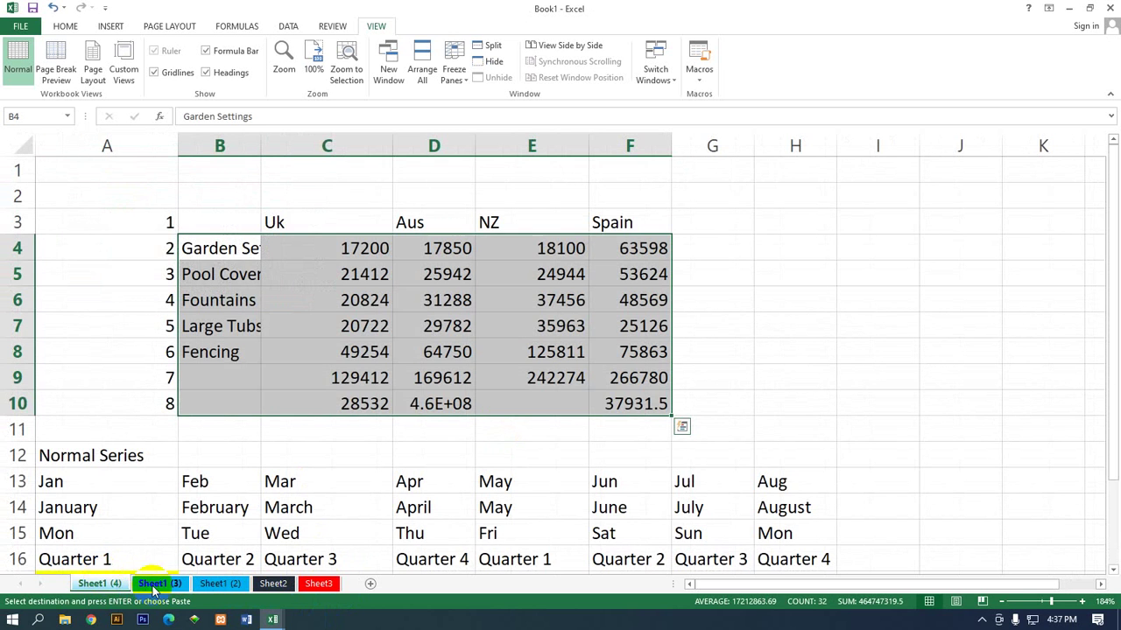
{"action": "left_click", "coordinate": [272, 583]}
{"action": "left_click", "coordinate": [317, 583]}
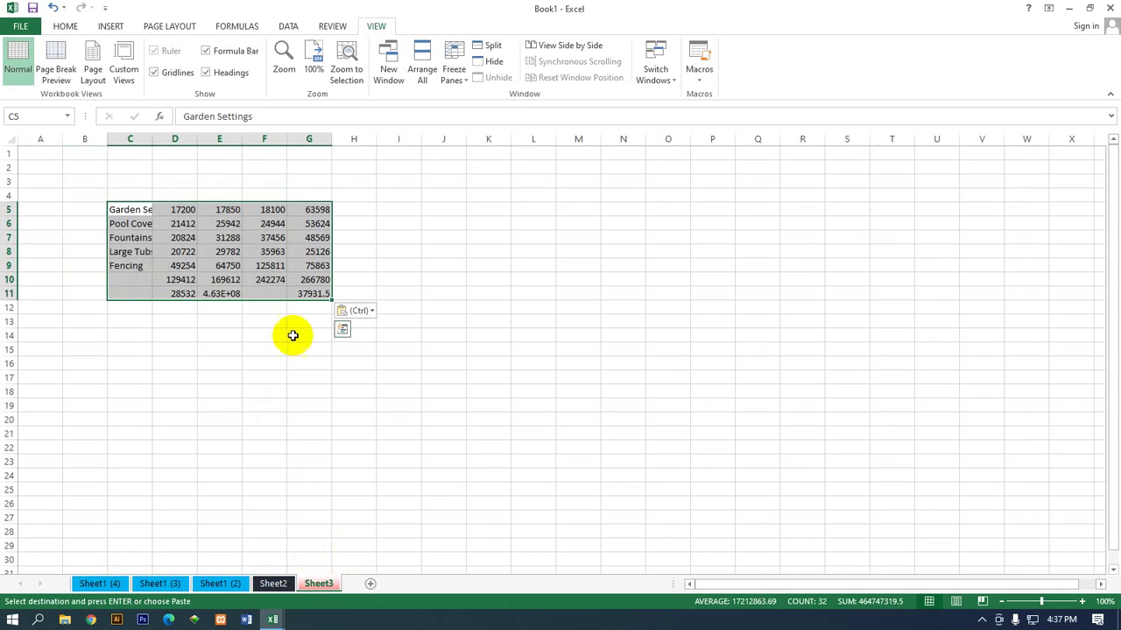
{"action": "left_click", "coordinate": [99, 583]}
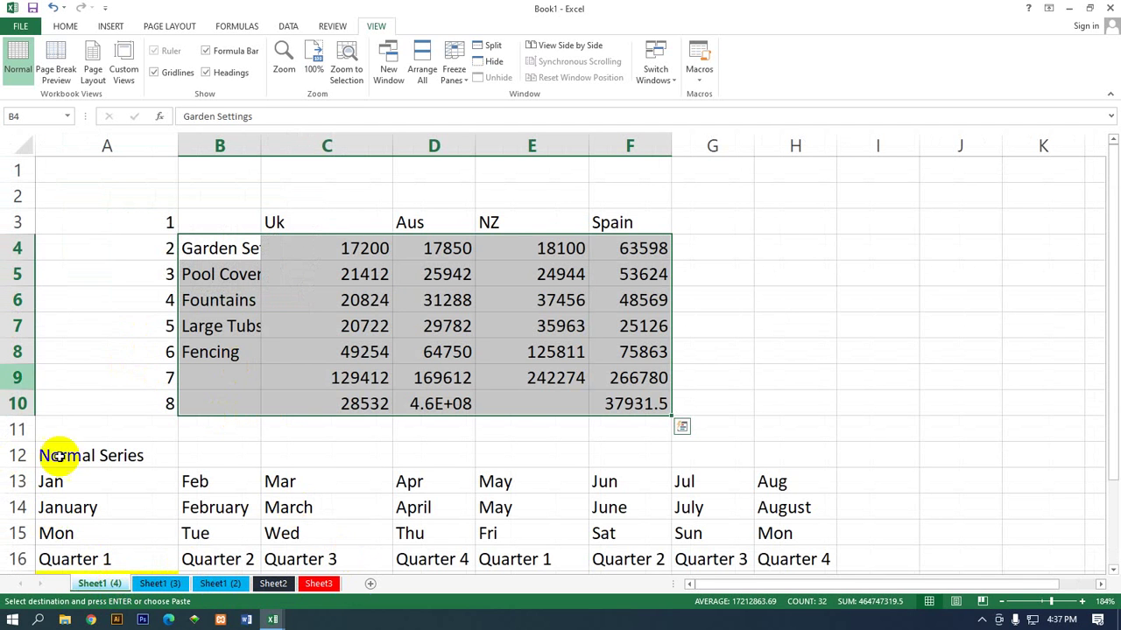
Drop the group through Sheet3 and group only Sheet1 (4), Sheet1 (3) and Sheet1 (2)
{"action": "left_click", "coordinate": [193, 470]}
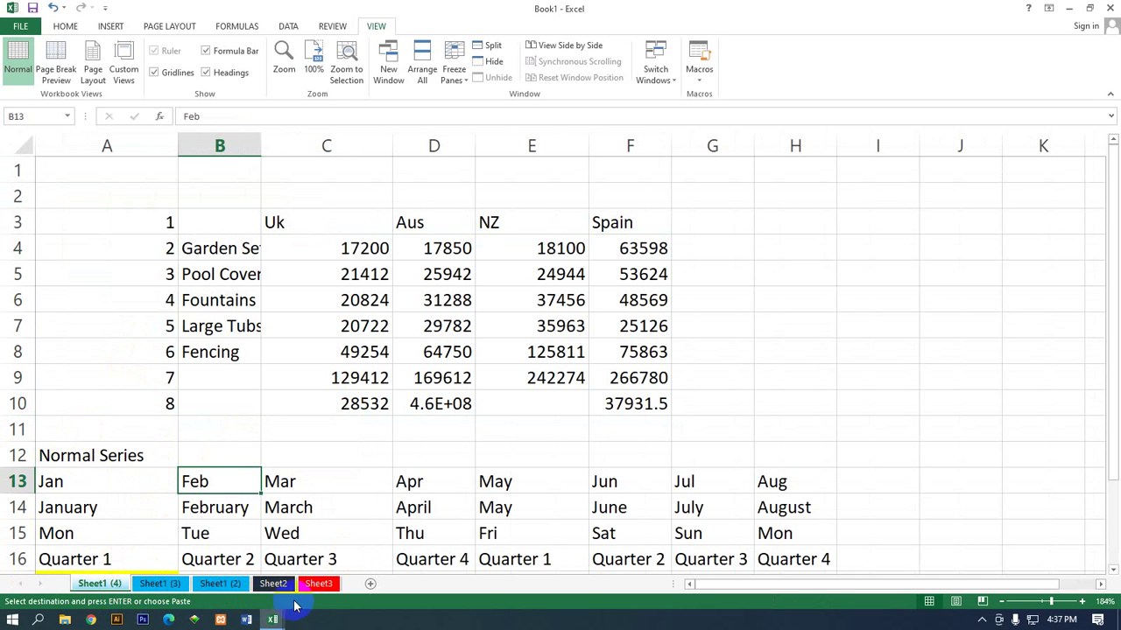
{"action": "left_click", "coordinate": [321, 585]}
{"action": "left_click", "coordinate": [320, 585], "text": "shift"}
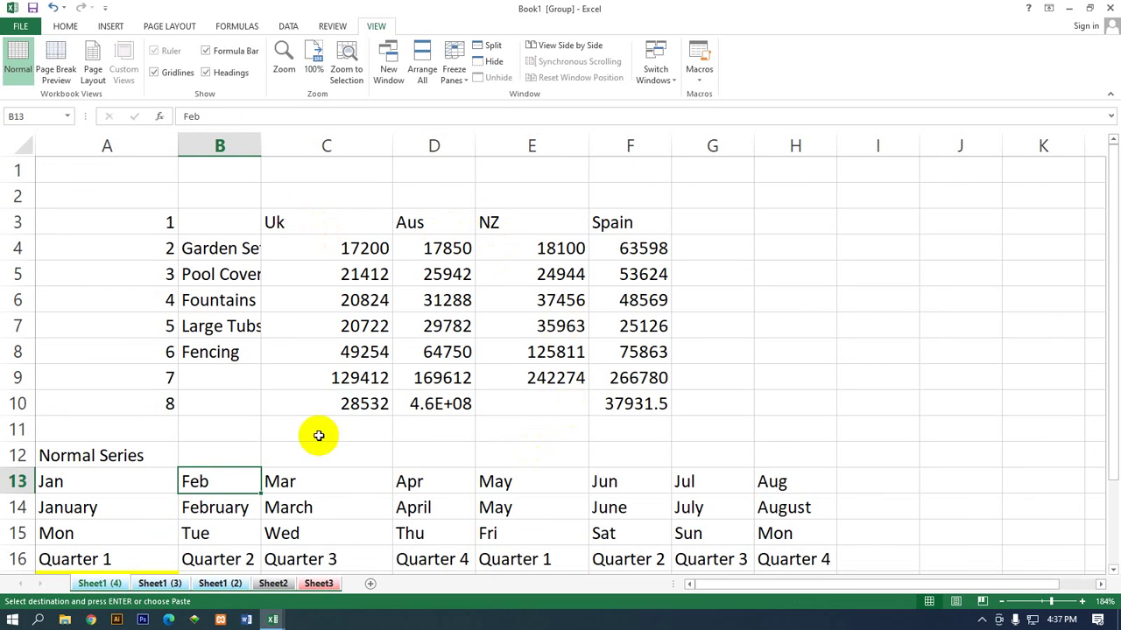
{"action": "left_click", "coordinate": [155, 585]}
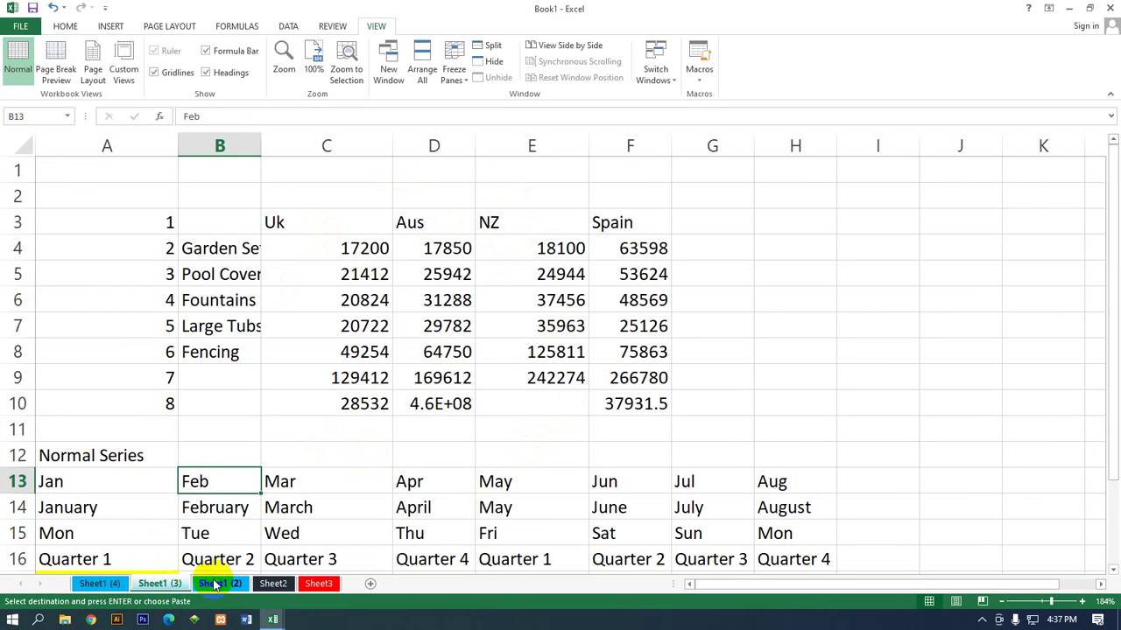
{"action": "left_click", "coordinate": [213, 582]}
{"action": "left_click", "coordinate": [120, 583]}
{"action": "left_click", "coordinate": [219, 583]}
{"action": "left_click", "coordinate": [94, 584]}
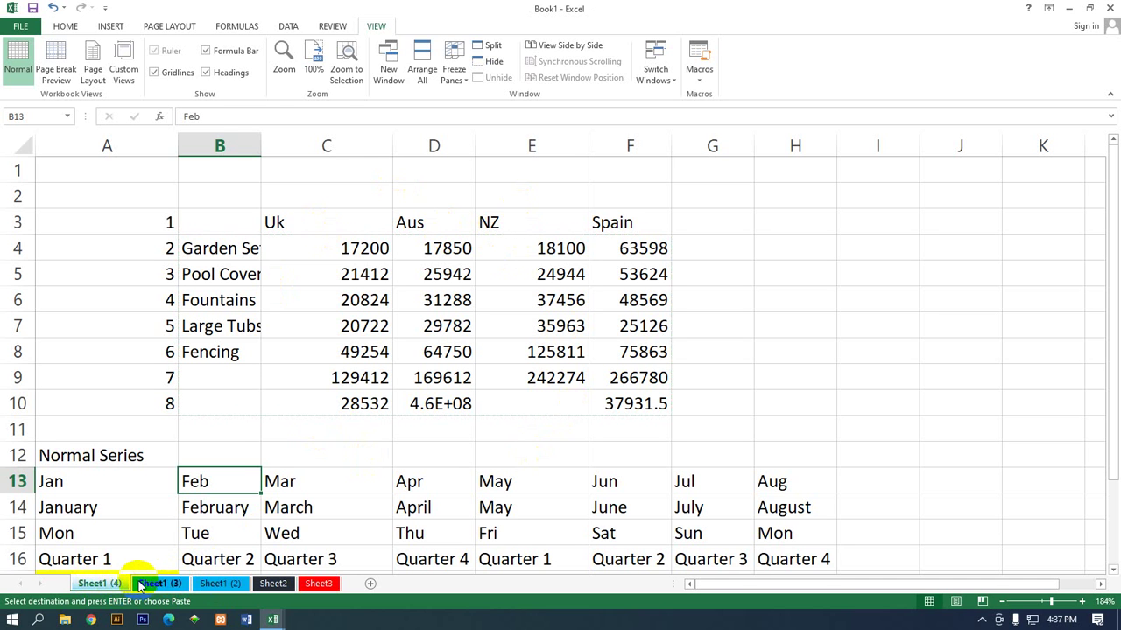
{"action": "left_click", "coordinate": [235, 584], "text": "shift"}
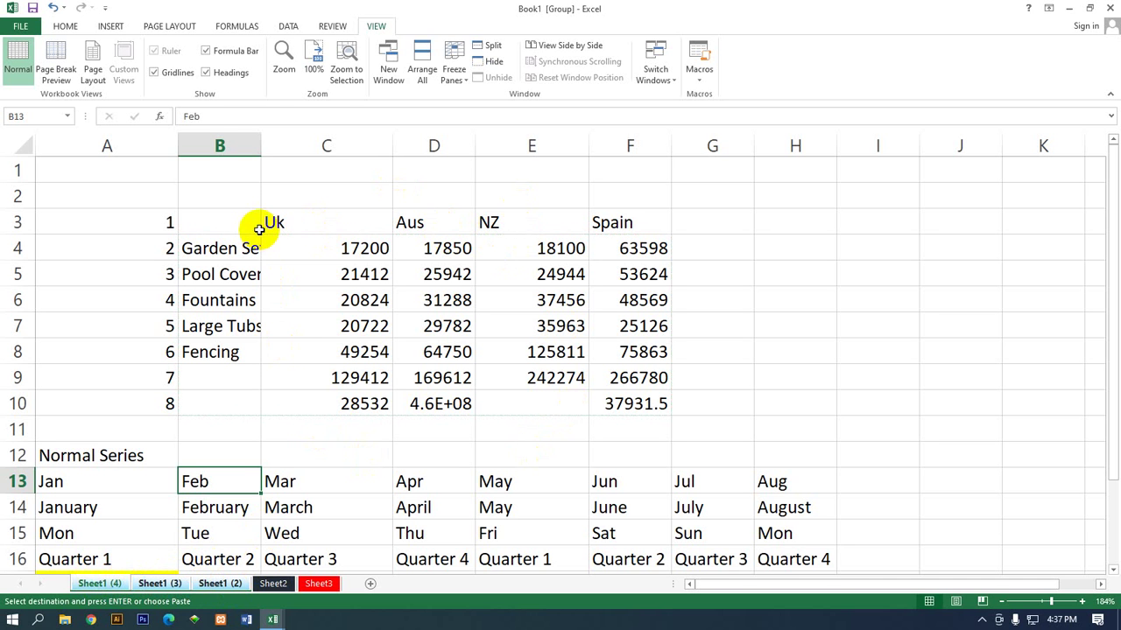
Fill the table B4:F10 yellow and confirm it on each grouped Sheet1 copy
{"action": "mouse_move", "coordinate": [221, 248]}
{"action": "left_mouse_down"}
{"action": "mouse_move", "coordinate": [276, 286]}
{"action": "mouse_move", "coordinate": [636, 394]}
{"action": "left_mouse_up"}
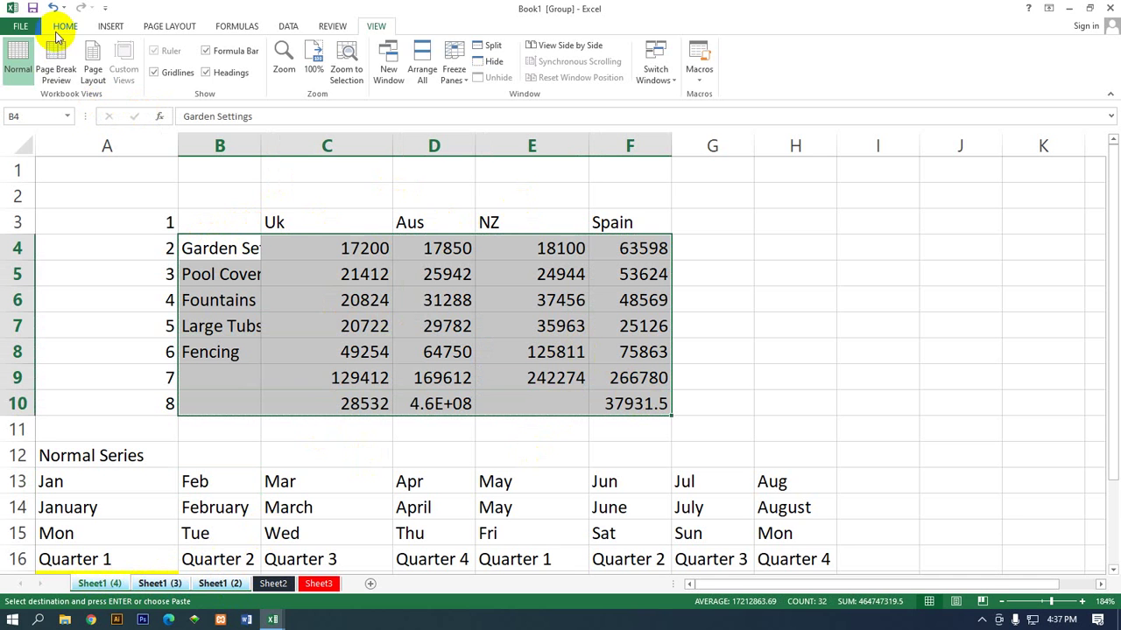
{"action": "left_click", "coordinate": [63, 27]}
{"action": "left_click", "coordinate": [213, 73]}
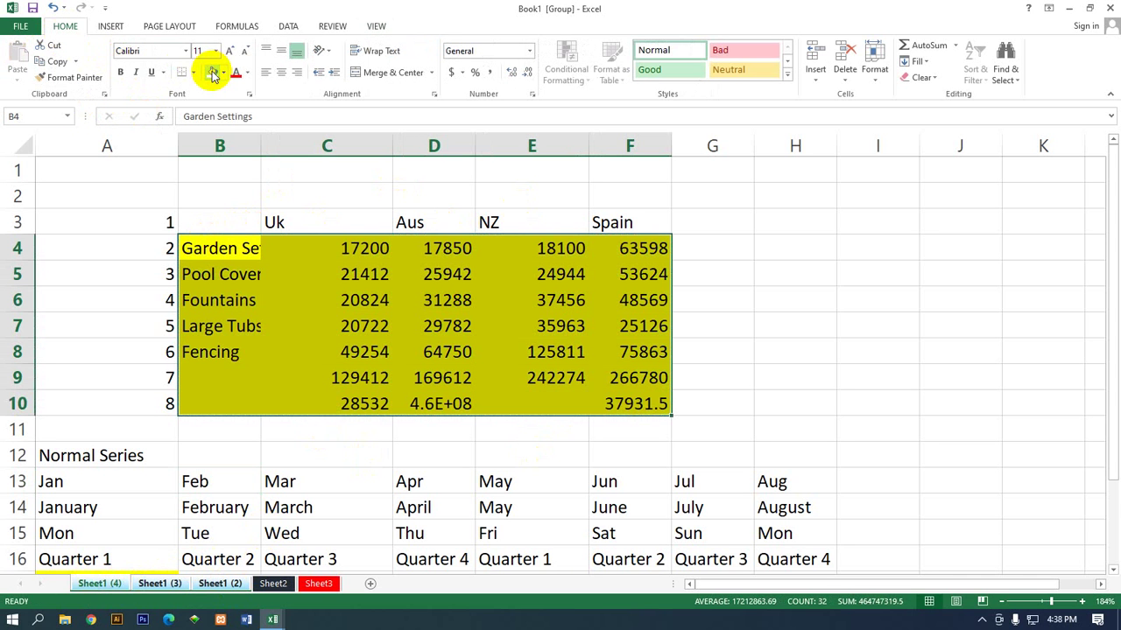
{"action": "left_click", "coordinate": [219, 583]}
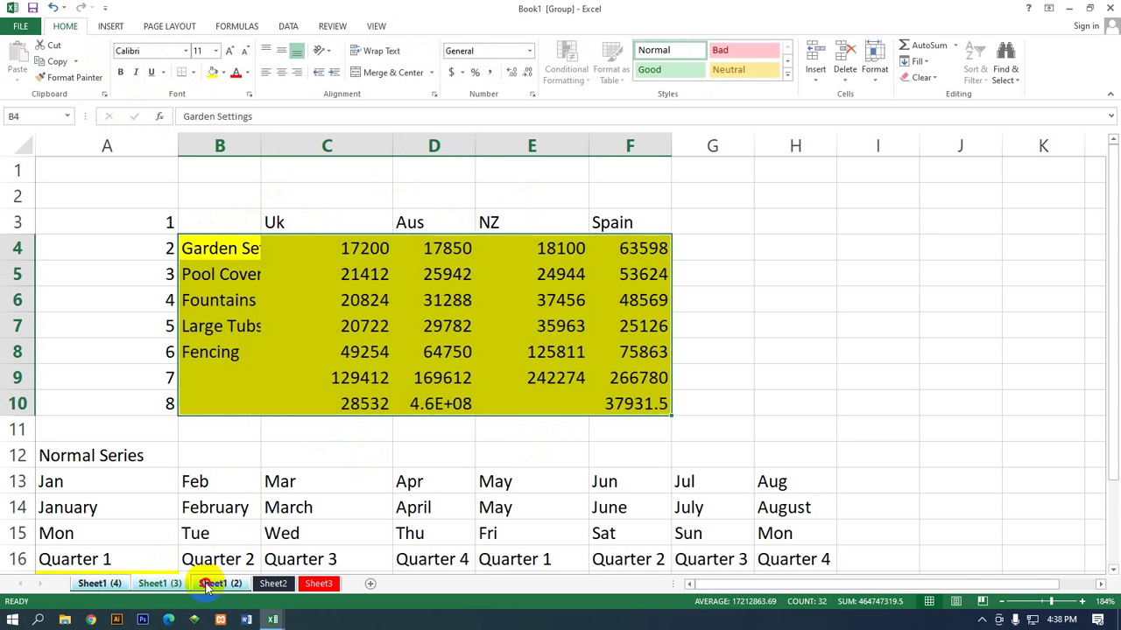
{"action": "left_click", "coordinate": [157, 583]}
{"action": "left_click", "coordinate": [109, 585]}
{"action": "left_click", "coordinate": [157, 584]}
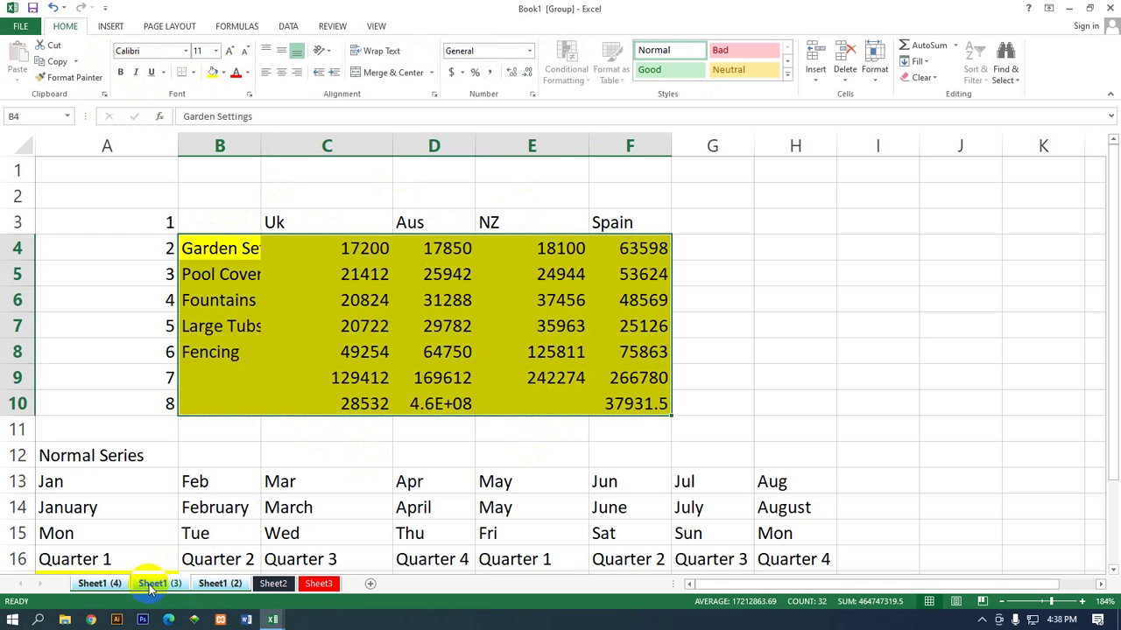
{"action": "left_click", "coordinate": [217, 583]}
{"action": "left_click", "coordinate": [160, 583]}
{"action": "left_click", "coordinate": [112, 586]}
{"action": "left_click", "coordinate": [200, 587]}
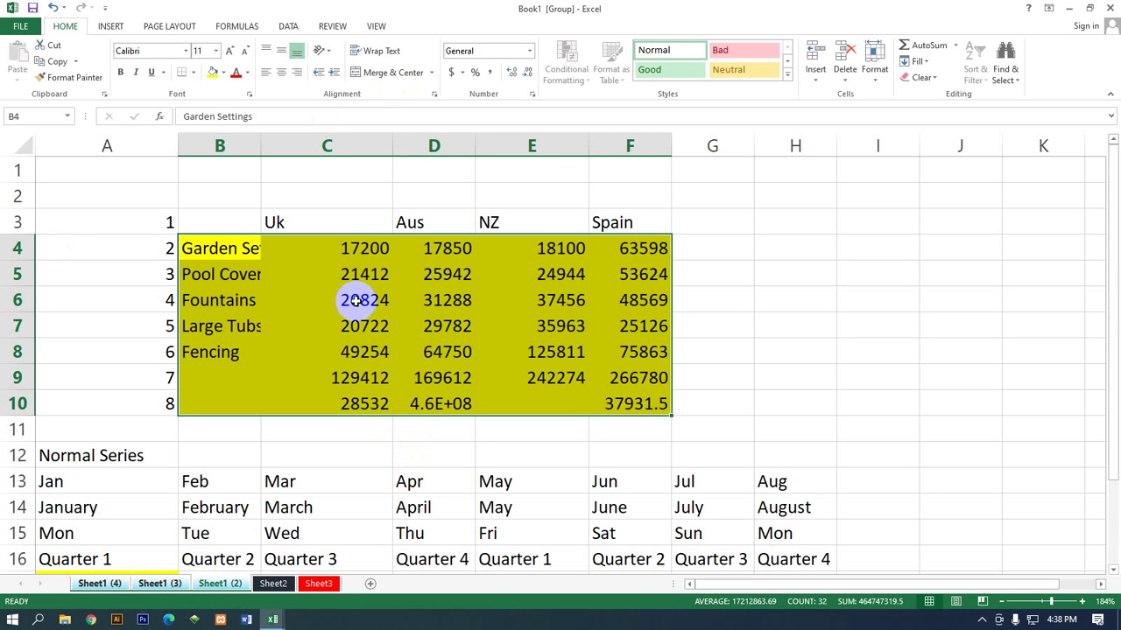
Set the table's font size to 16, then deselect it on Sheet1 (4)
{"action": "left_click", "coordinate": [228, 51]}
{"action": "left_click", "coordinate": [229, 51]}
{"action": "left_click", "coordinate": [229, 51]}
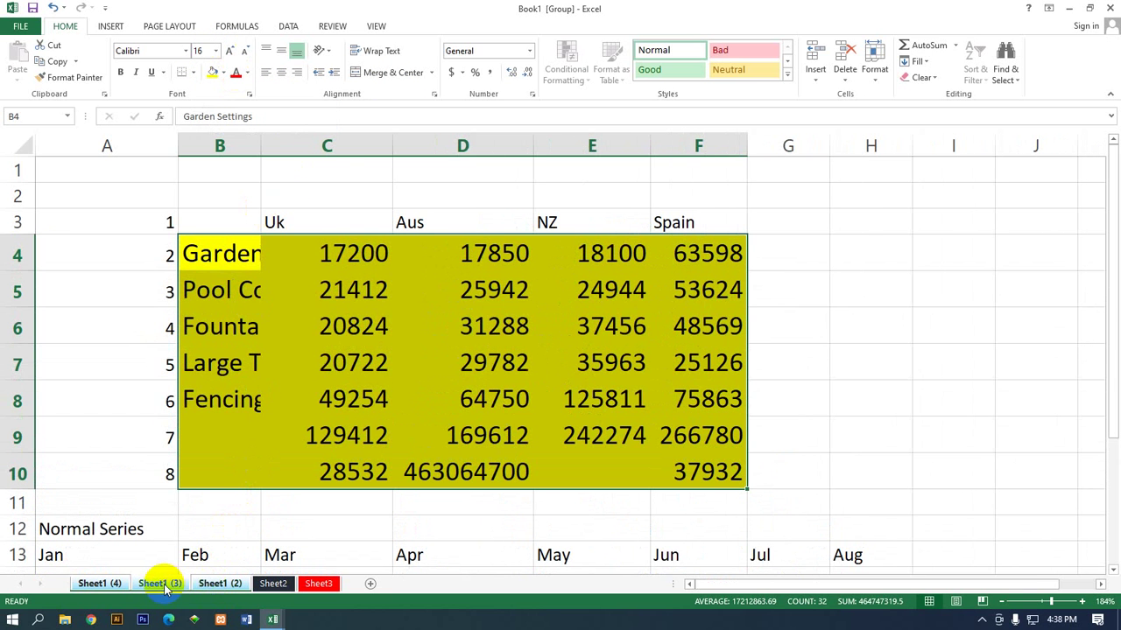
{"action": "left_click", "coordinate": [109, 585]}
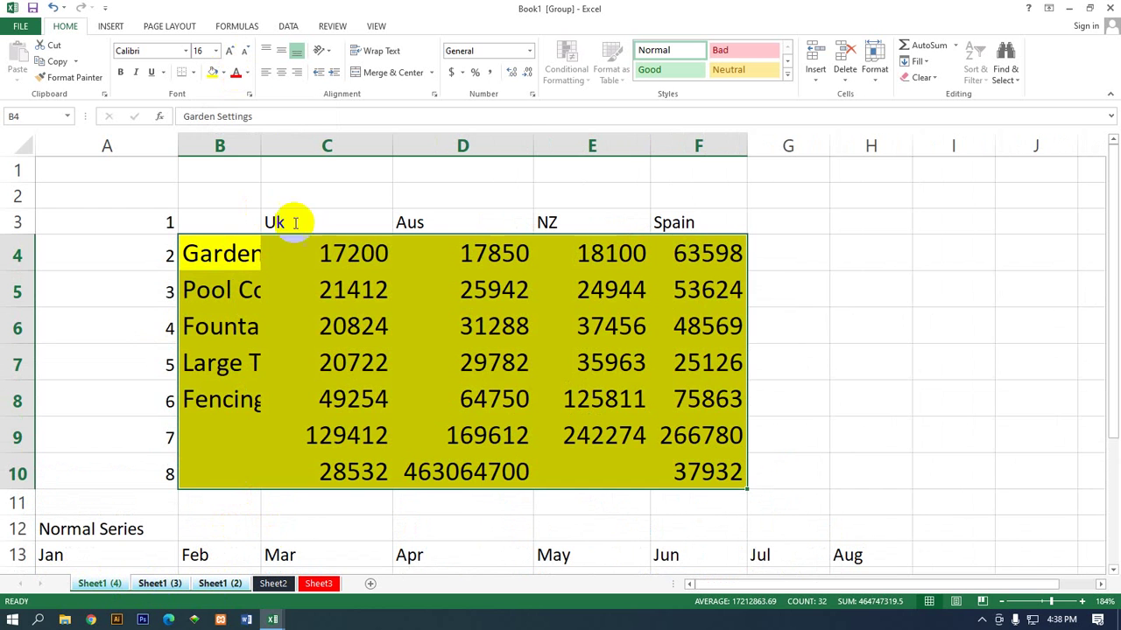
{"action": "left_click", "coordinate": [402, 550]}
{"action": "scroll", "coordinate": [447, 516], "scroll_direction": "down", "scroll_amount": 2}
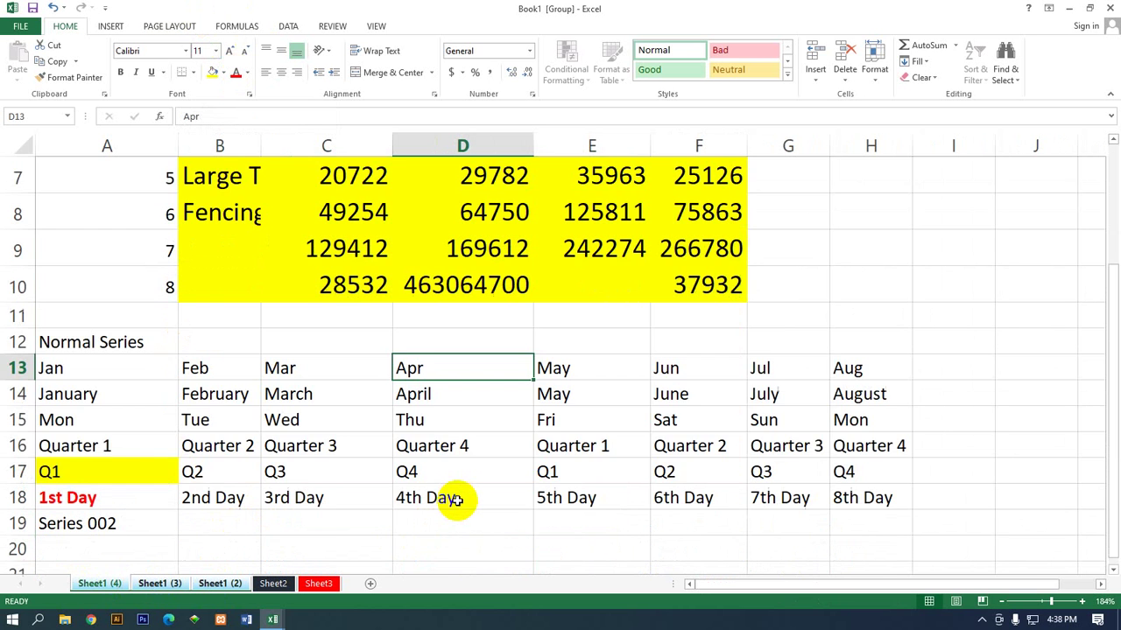
{"action": "scroll", "coordinate": [450, 500], "scroll_direction": "down", "scroll_amount": 3}
{"action": "scroll", "coordinate": [457, 487], "scroll_direction": "up", "scroll_amount": 4}
{"action": "scroll", "coordinate": [460, 490], "scroll_direction": "down", "scroll_amount": 2}
{"action": "scroll", "coordinate": [460, 487], "scroll_direction": "up", "scroll_amount": 2}
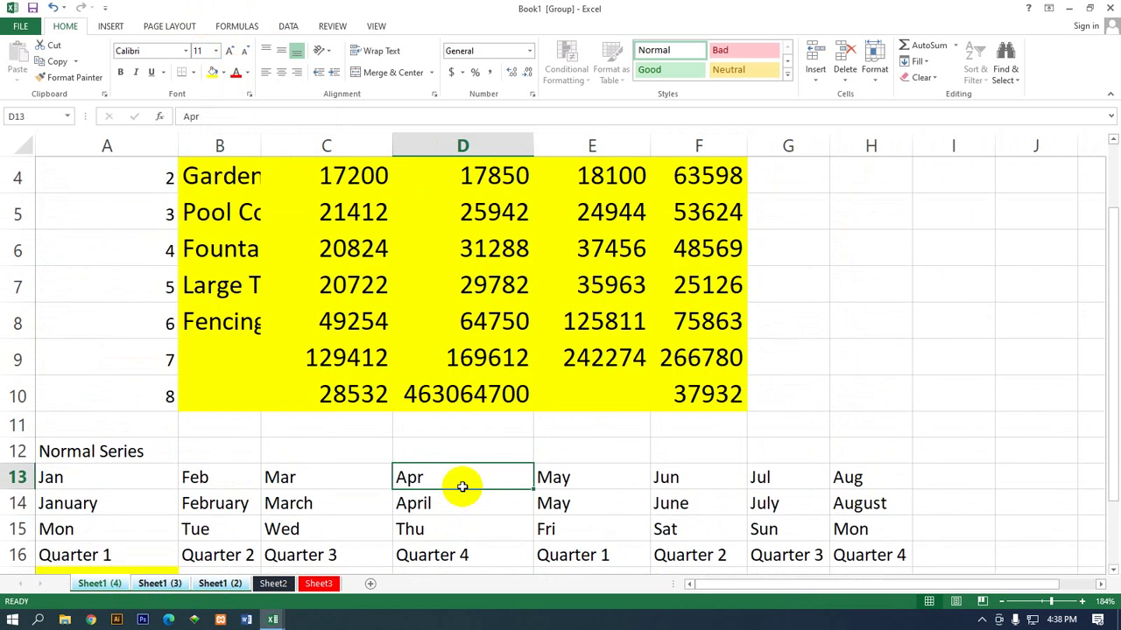
{"action": "scroll", "coordinate": [459, 488], "scroll_direction": "down", "scroll_amount": 5}
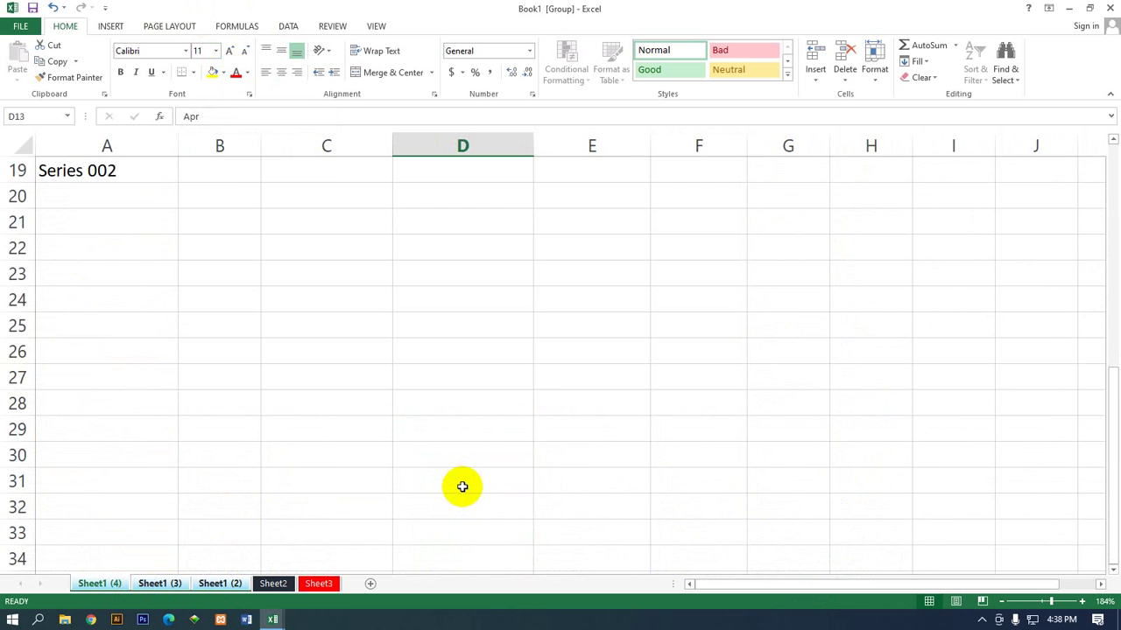
{"action": "scroll", "coordinate": [462, 487], "scroll_direction": "up", "scroll_amount": 4}
{"action": "scroll", "coordinate": [462, 487], "scroll_direction": "up", "scroll_amount": 2}
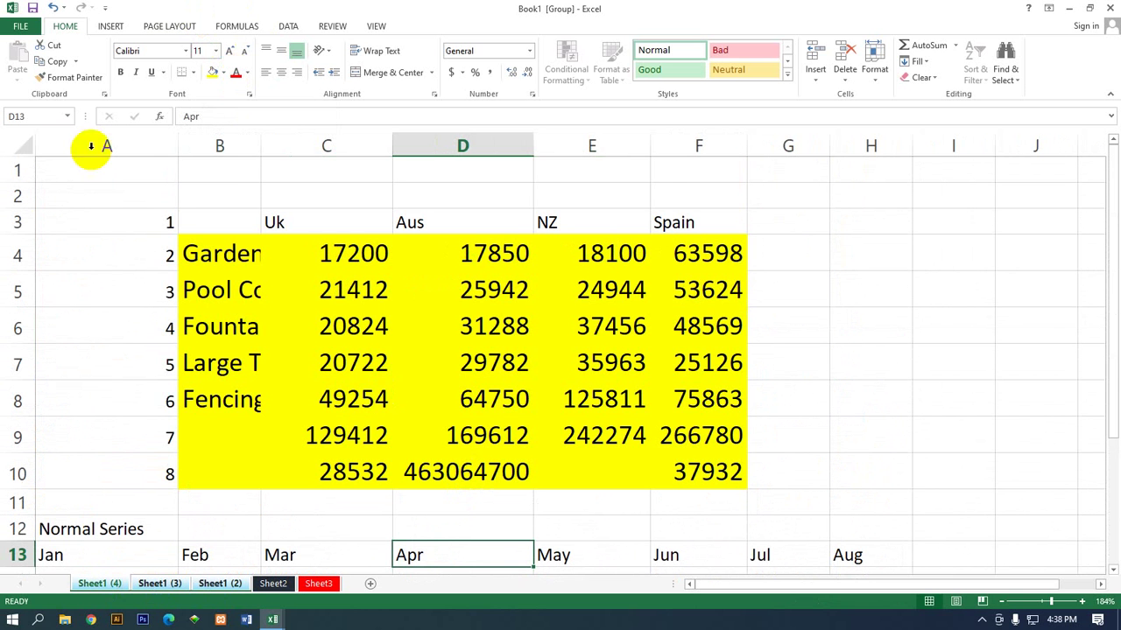
{"action": "left_click", "coordinate": [282, 590]}
{"action": "left_click", "coordinate": [311, 584]}
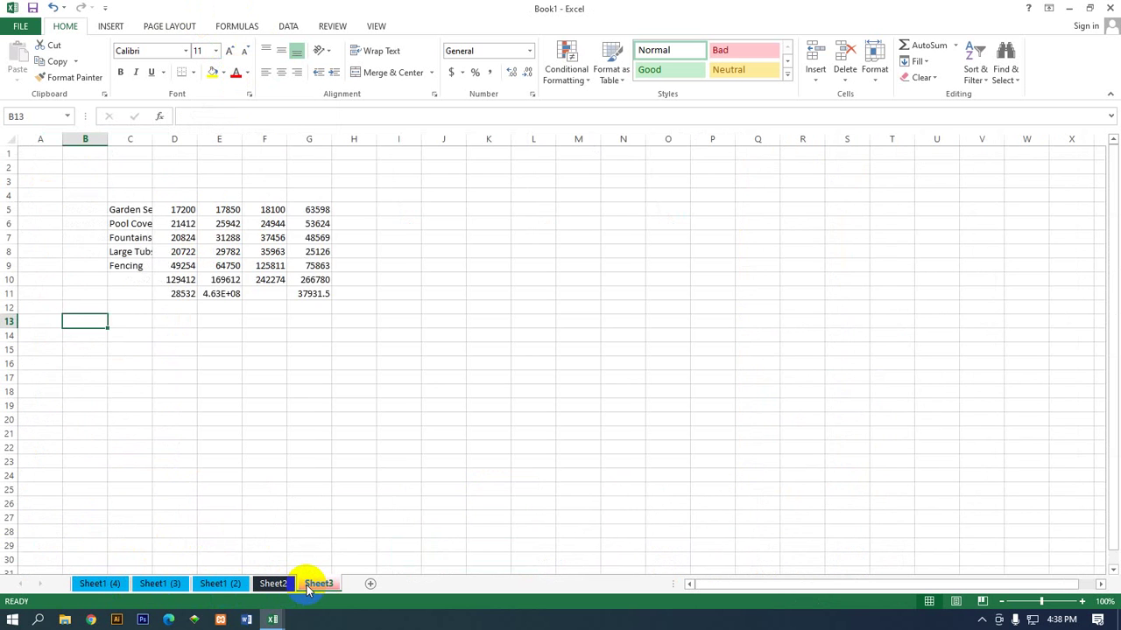
{"action": "left_click", "coordinate": [219, 584]}
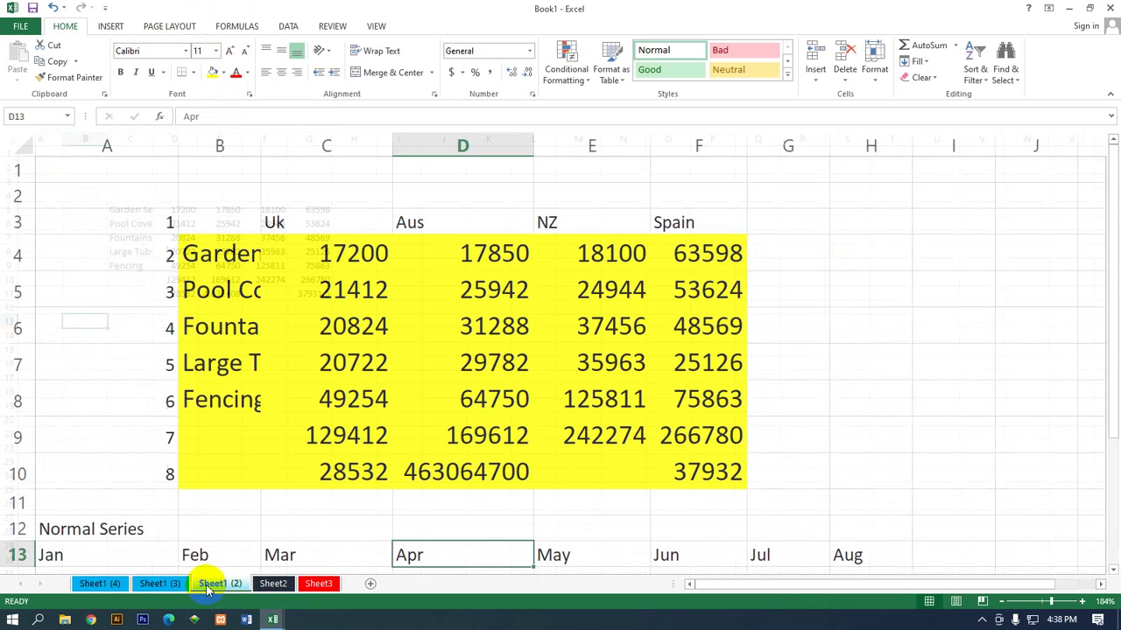
{"action": "left_click", "coordinate": [159, 584]}
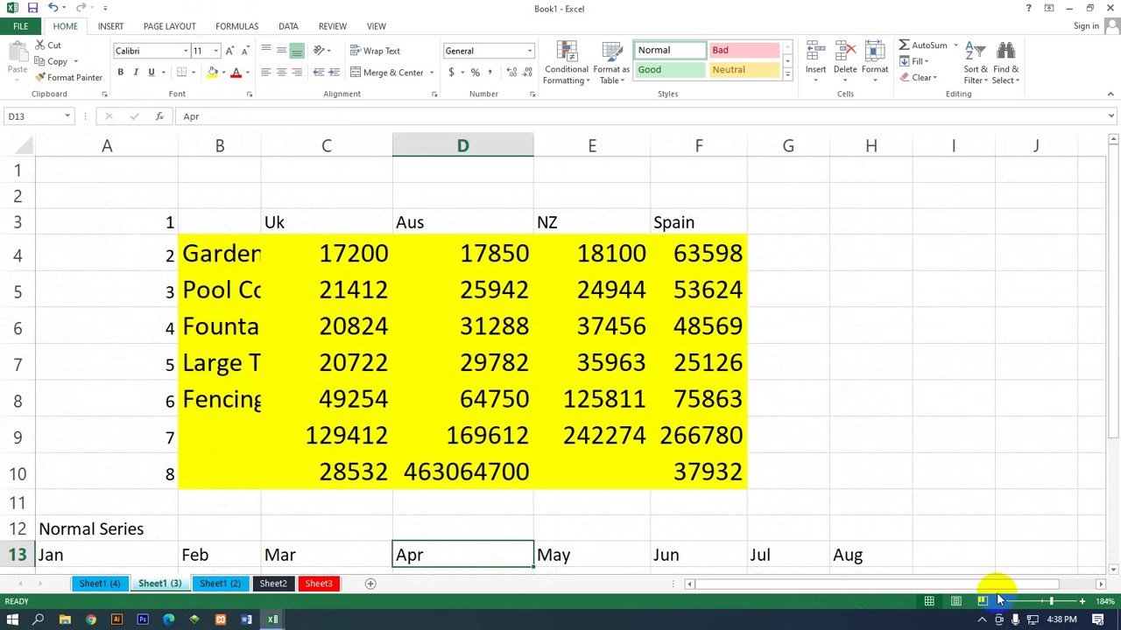
{"action": "left_click", "coordinate": [1038, 602]}
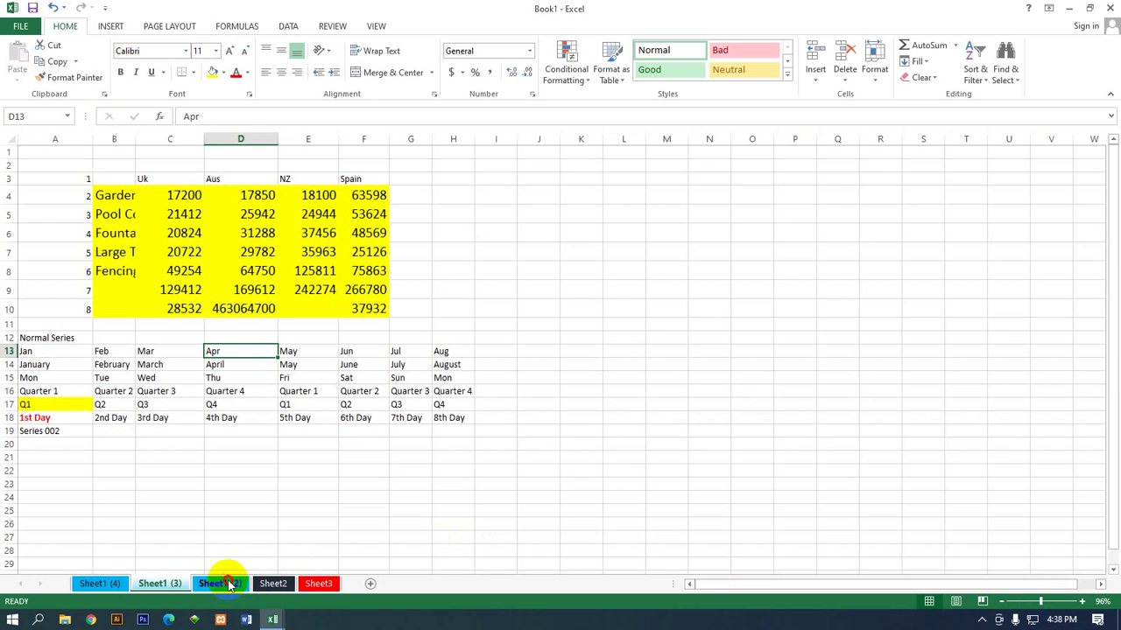
{"action": "left_click", "coordinate": [220, 584]}
{"action": "left_click", "coordinate": [1040, 601]}
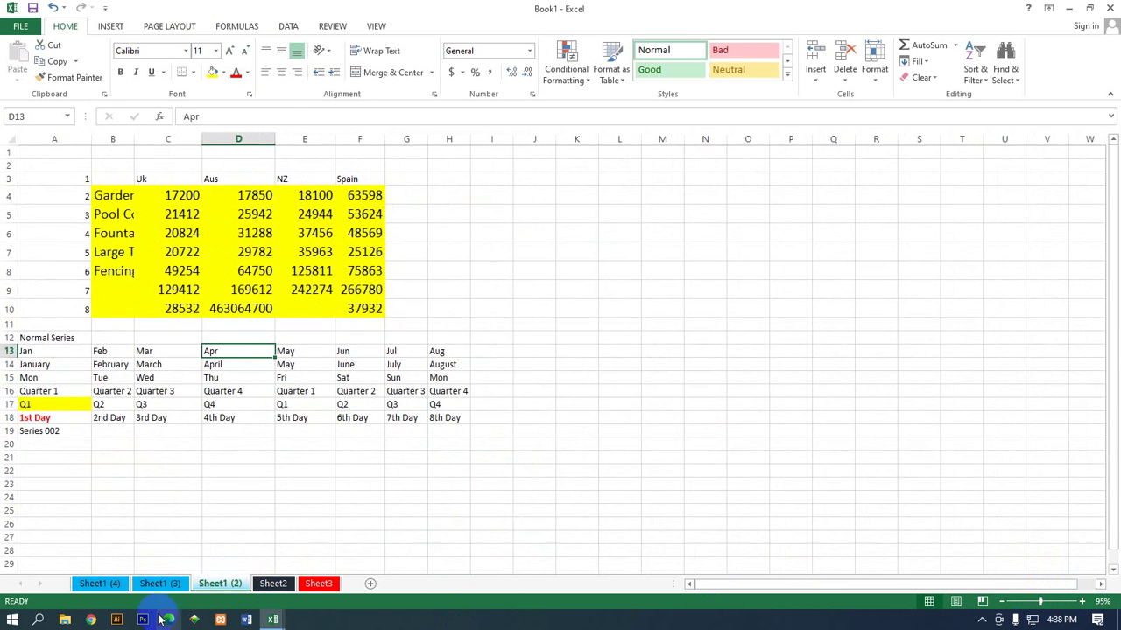
{"action": "left_click", "coordinate": [97, 584]}
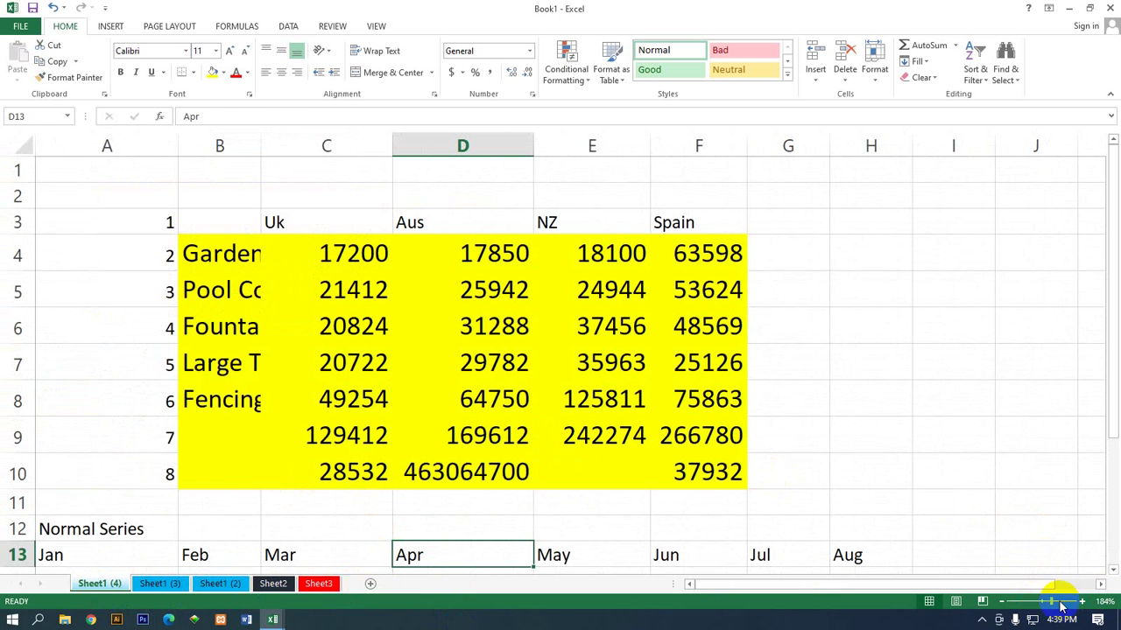
{"action": "left_click_drag", "start_coordinate": [1041, 604], "coordinate": [1048, 601]}
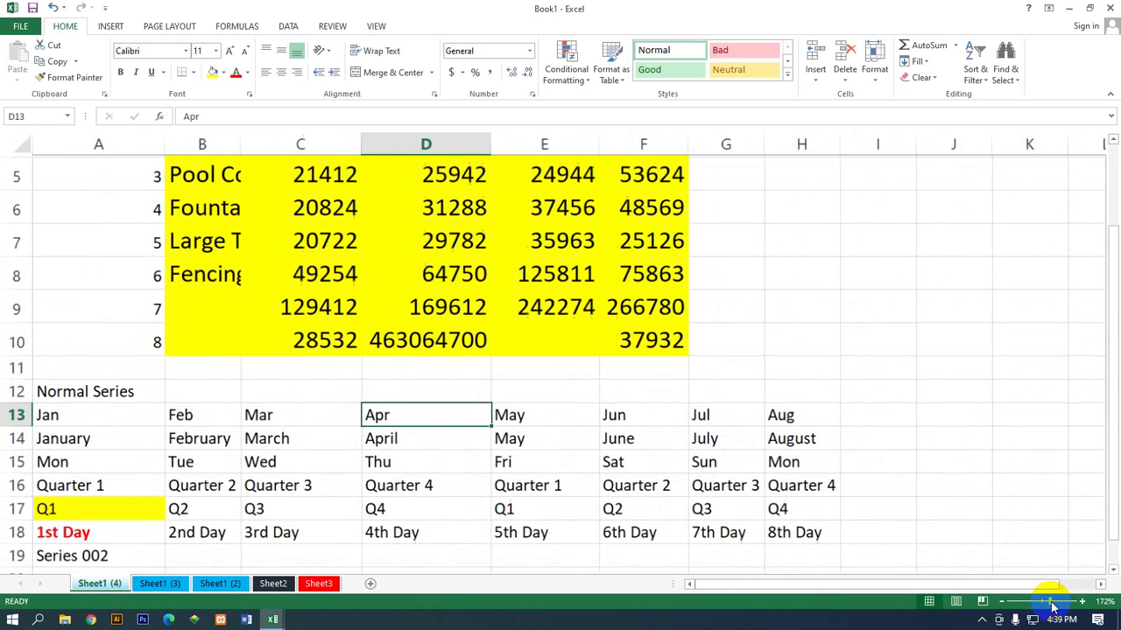
{"action": "scroll", "coordinate": [298, 405], "scroll_direction": "up", "scroll_amount": 2}
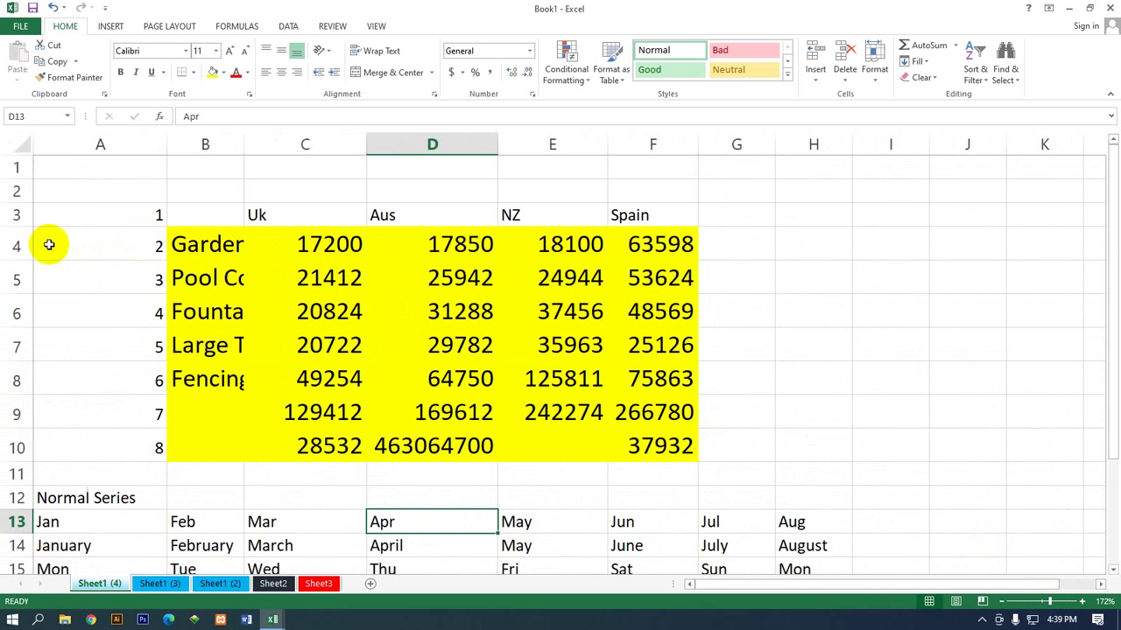
{"action": "left_click", "coordinate": [18, 246]}
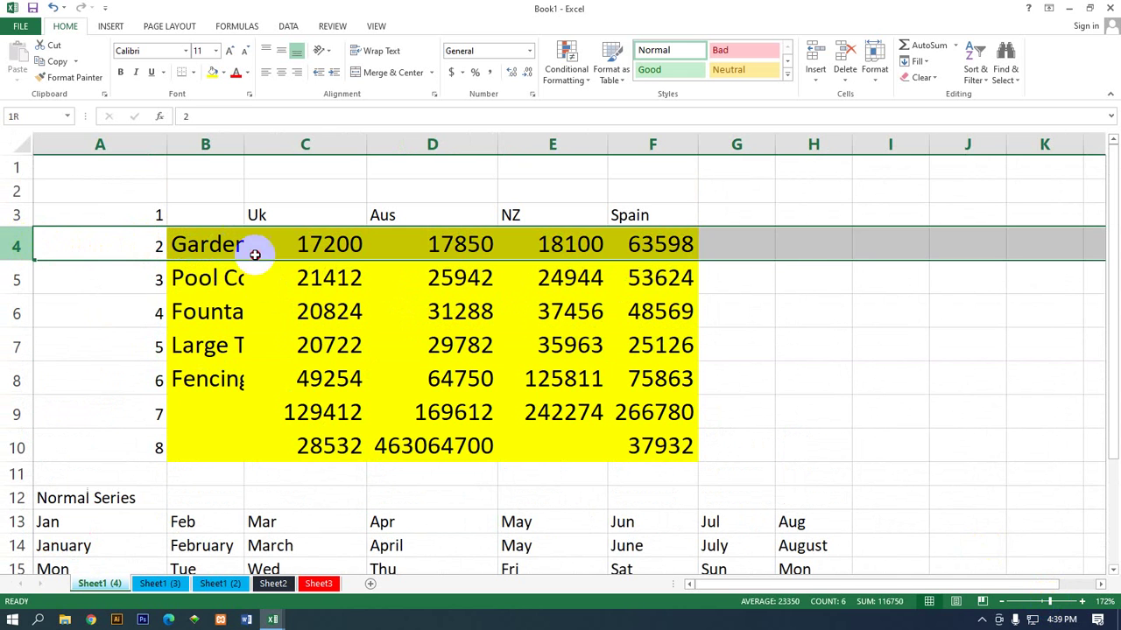
{"action": "left_click", "coordinate": [785, 247]}
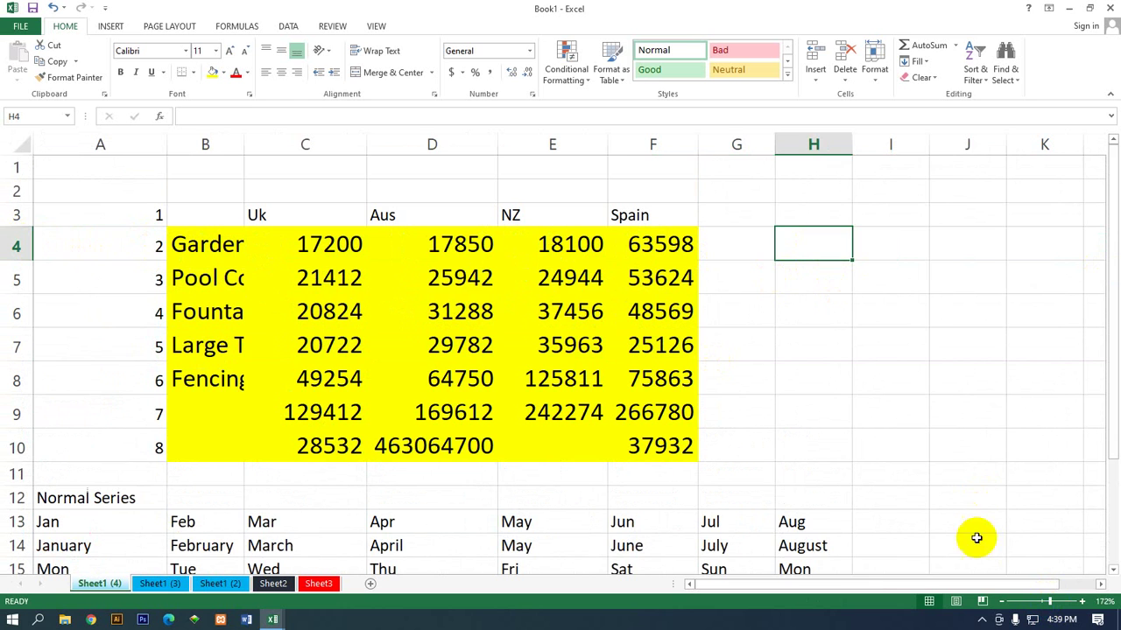
{"action": "left_click_drag", "start_coordinate": [850, 584], "coordinate": [923, 584]}
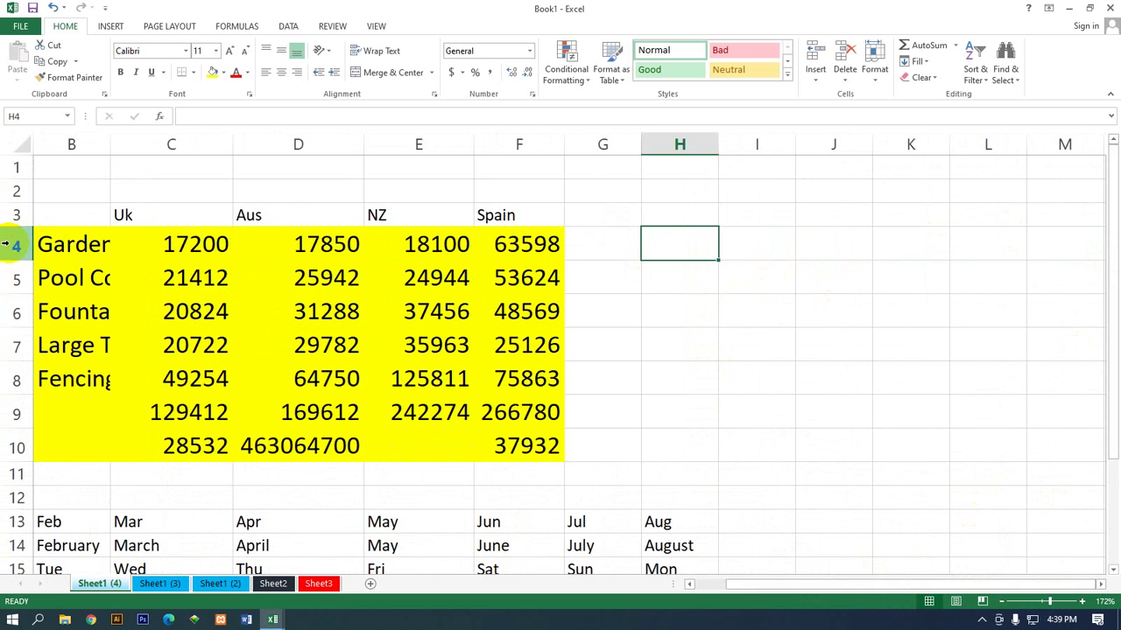
{"action": "left_click", "coordinate": [9, 244]}
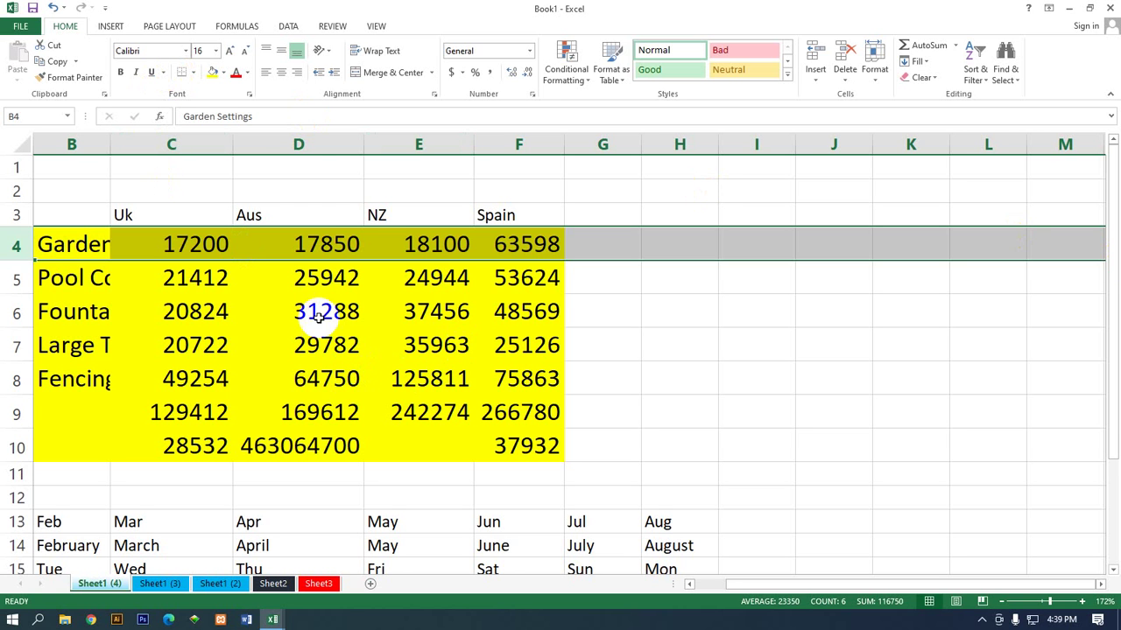
{"action": "left_click", "coordinate": [278, 144]}
{"action": "scroll", "coordinate": [325, 383], "scroll_direction": "down", "scroll_amount": 7}
{"action": "scroll", "coordinate": [325, 382], "scroll_direction": "down", "scroll_amount": 7}
{"action": "scroll", "coordinate": [326, 382], "scroll_direction": "up", "scroll_amount": 8}
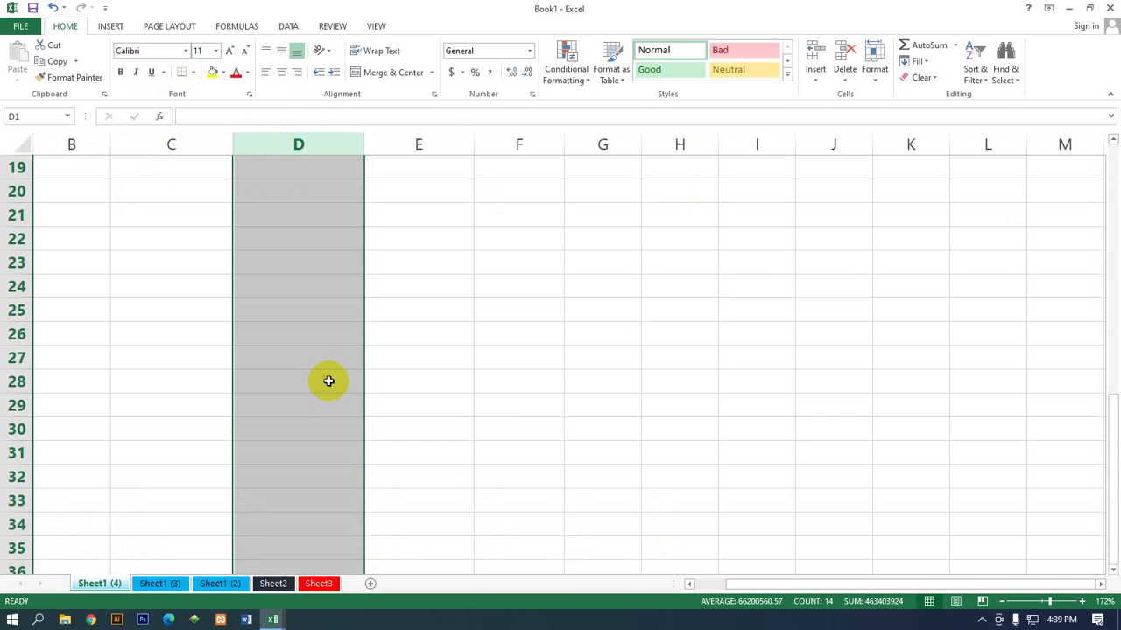
{"action": "scroll", "coordinate": [328, 381], "scroll_direction": "up", "scroll_amount": 6}
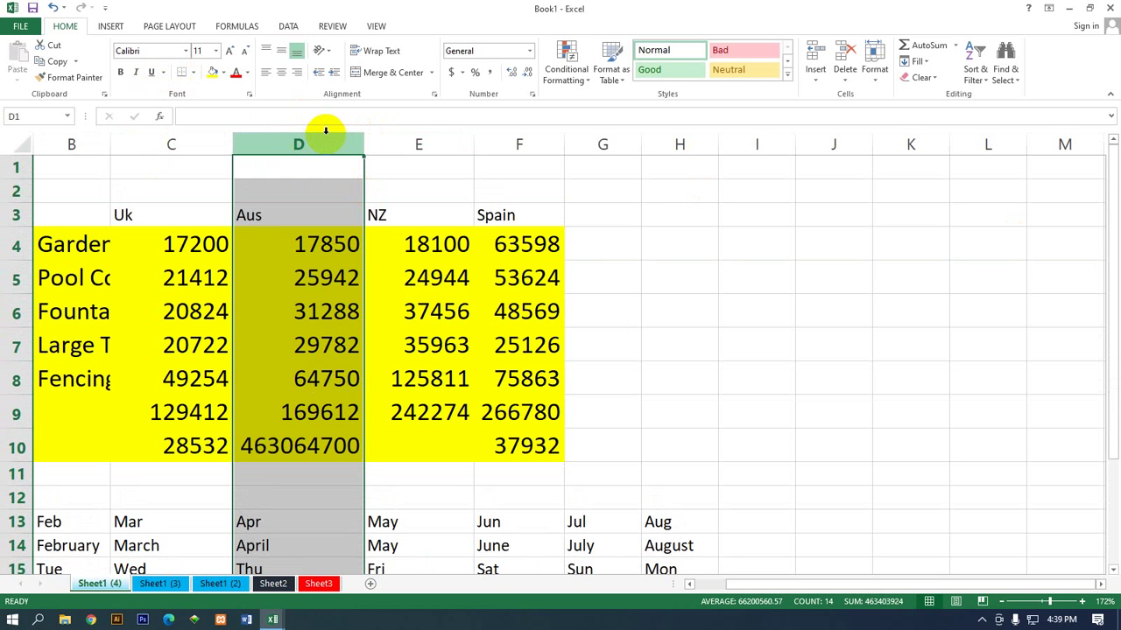
{"action": "scroll", "coordinate": [335, 353], "scroll_direction": "down", "scroll_amount": 5}
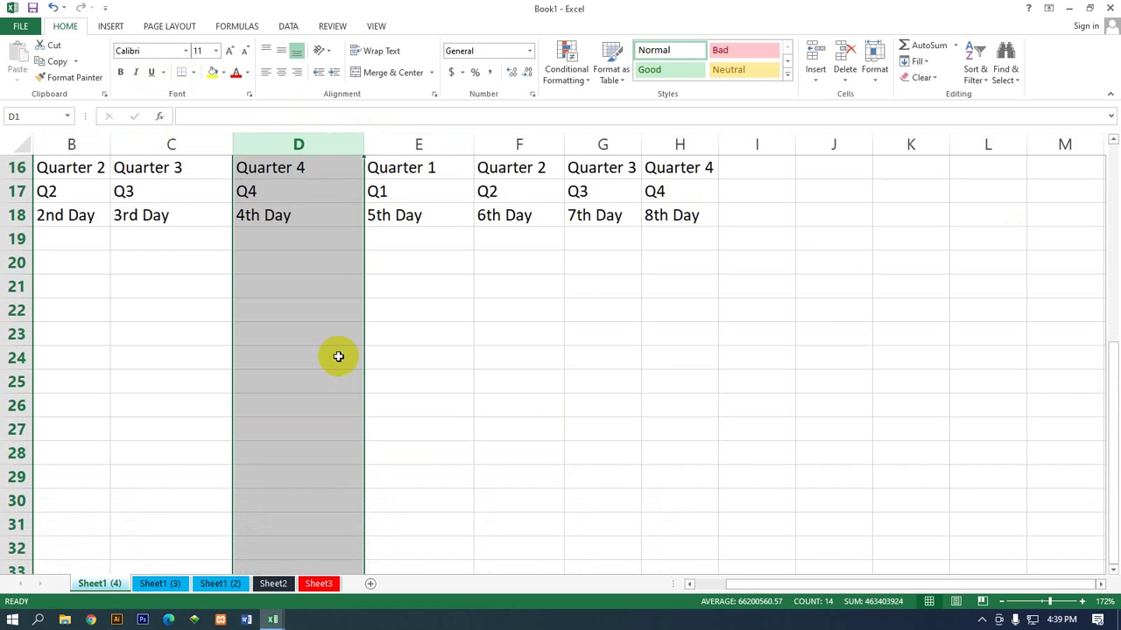
{"action": "scroll", "coordinate": [335, 352], "scroll_direction": "up", "scroll_amount": 3}
{"action": "scroll", "coordinate": [317, 351], "scroll_direction": "up", "scroll_amount": 2}
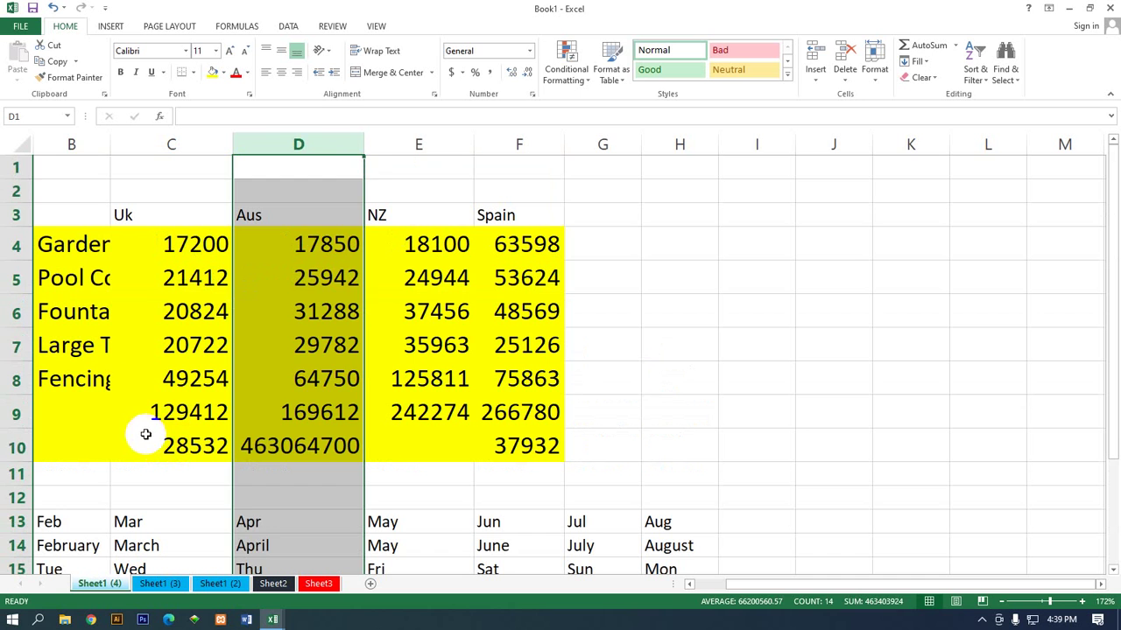
{"action": "left_click", "coordinate": [94, 248]}
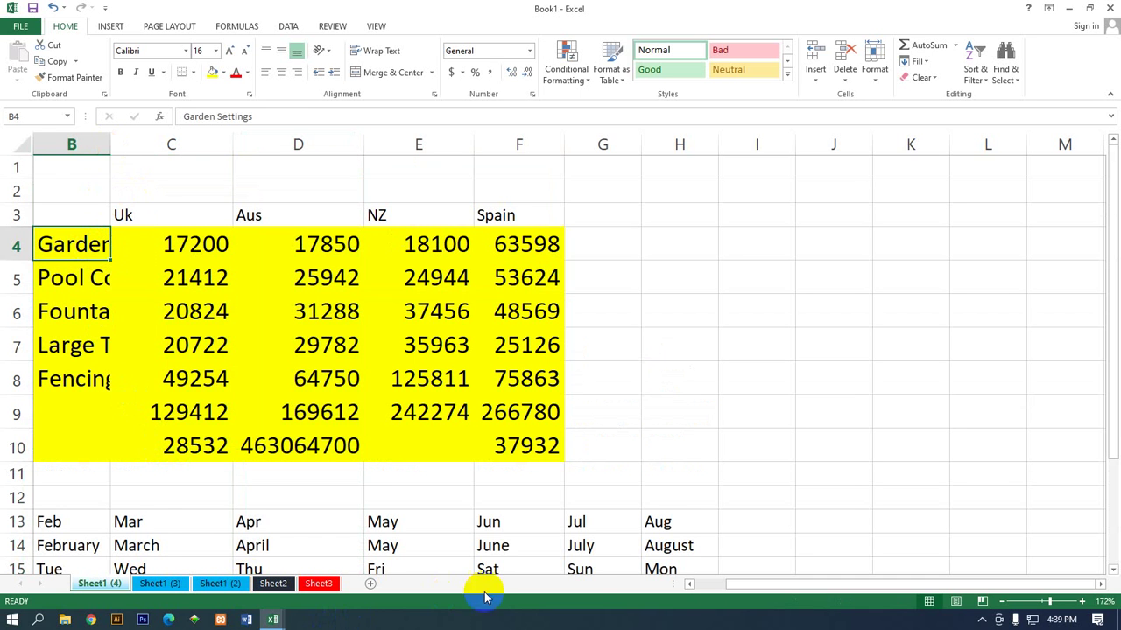
{"action": "left_click_drag", "start_coordinate": [762, 598], "coordinate": [711, 592]}
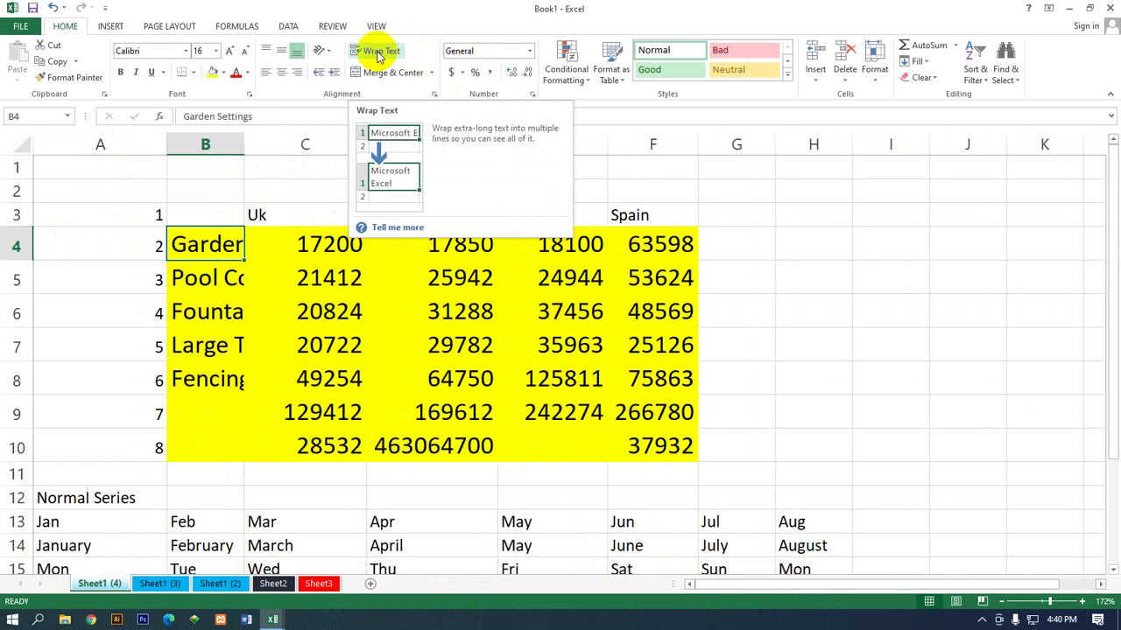
Wrap the Garden Settings label in B4, widen column B, and set the table B4:F10 to No Fill
{"action": "left_click", "coordinate": [379, 55]}
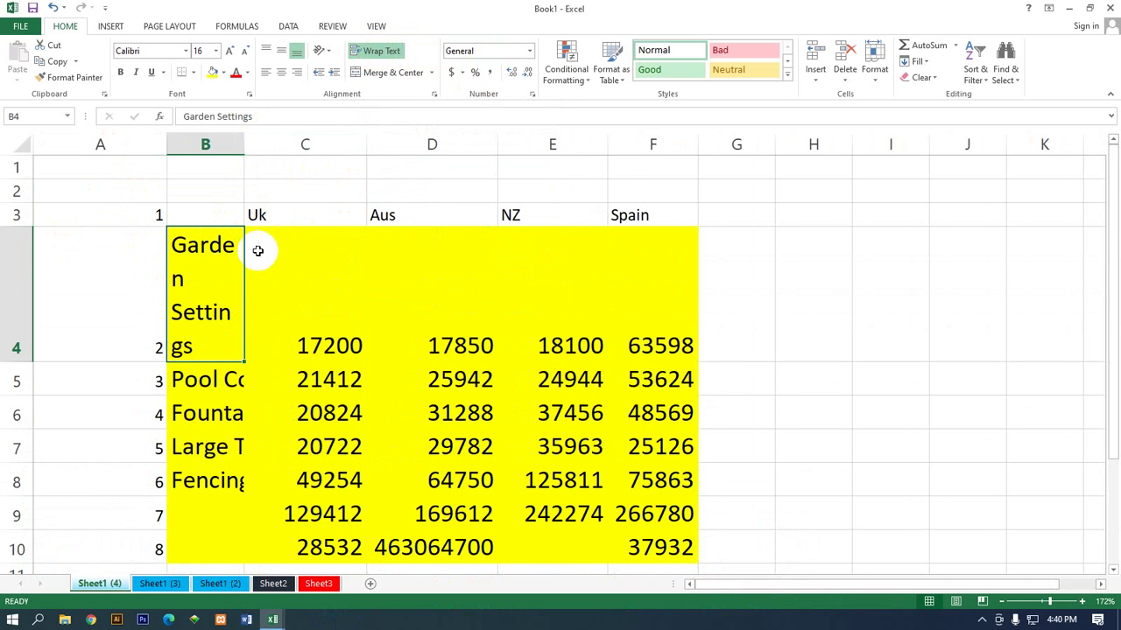
{"action": "left_click_drag", "start_coordinate": [244, 144], "coordinate": [307, 146]}
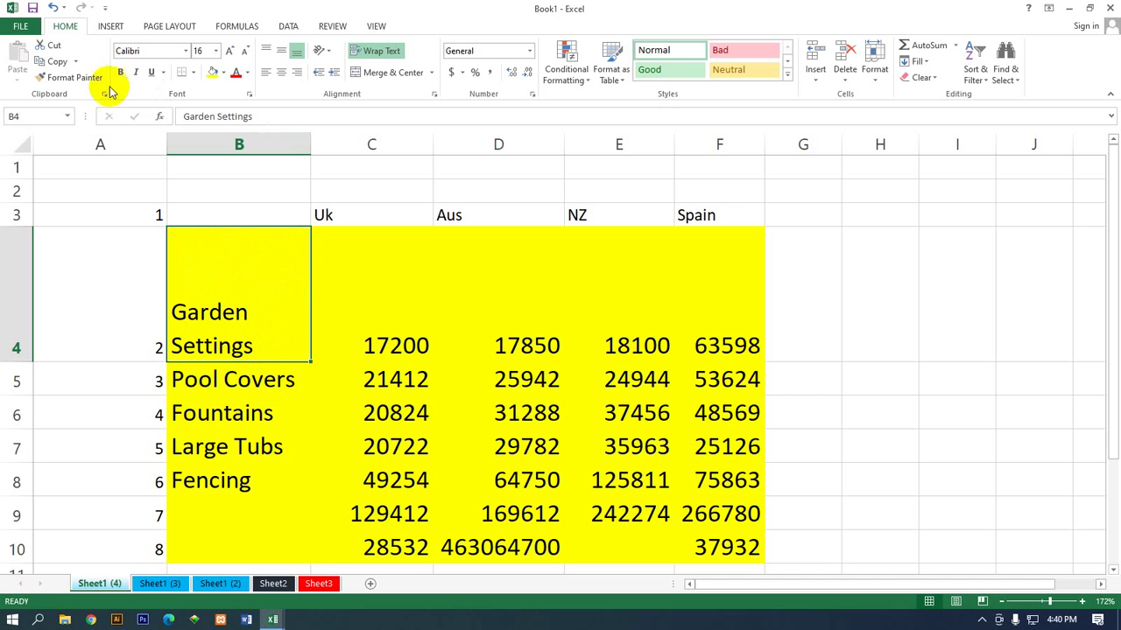
{"action": "mouse_move", "coordinate": [204, 259]}
{"action": "left_mouse_down"}
{"action": "mouse_move", "coordinate": [640, 520]}
{"action": "mouse_move", "coordinate": [726, 548]}
{"action": "left_mouse_up"}
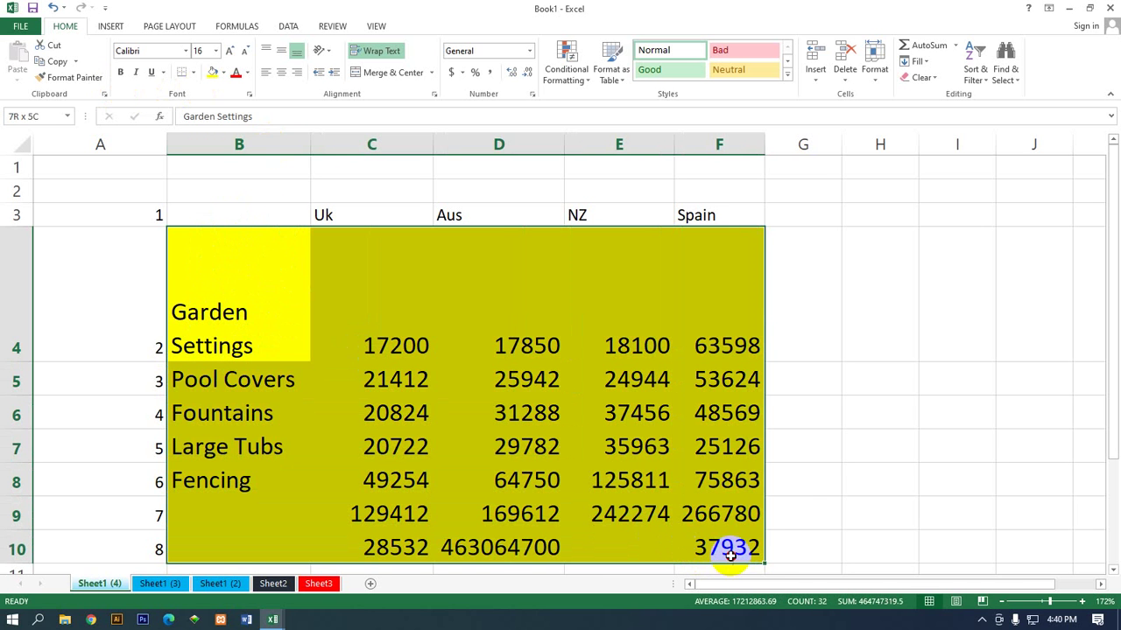
{"action": "left_click", "coordinate": [224, 77]}
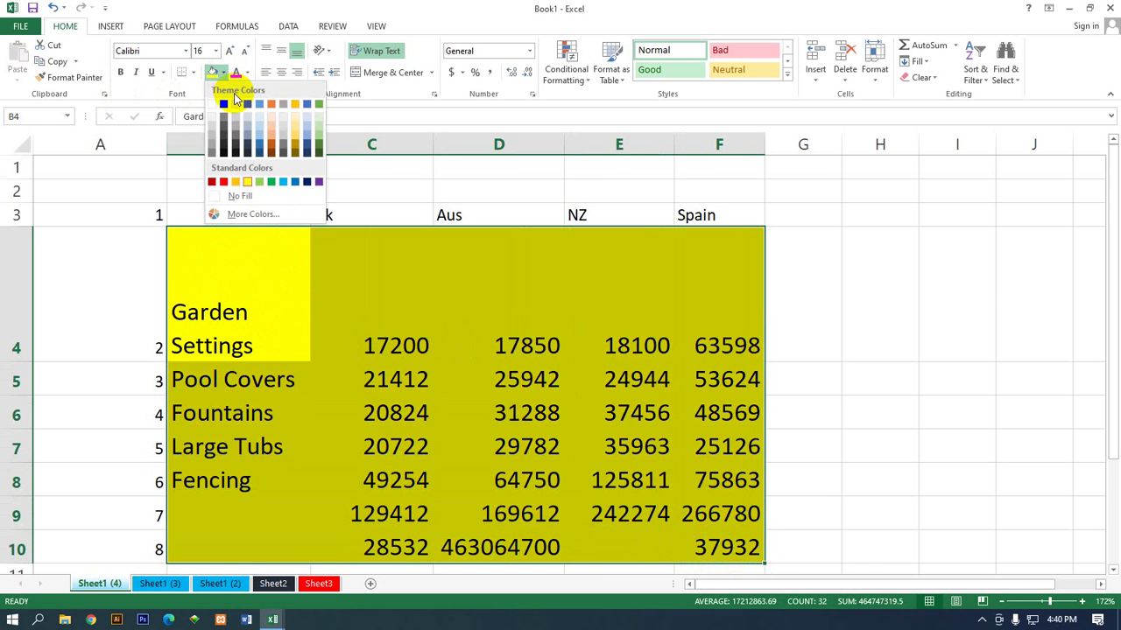
{"action": "left_click", "coordinate": [239, 198]}
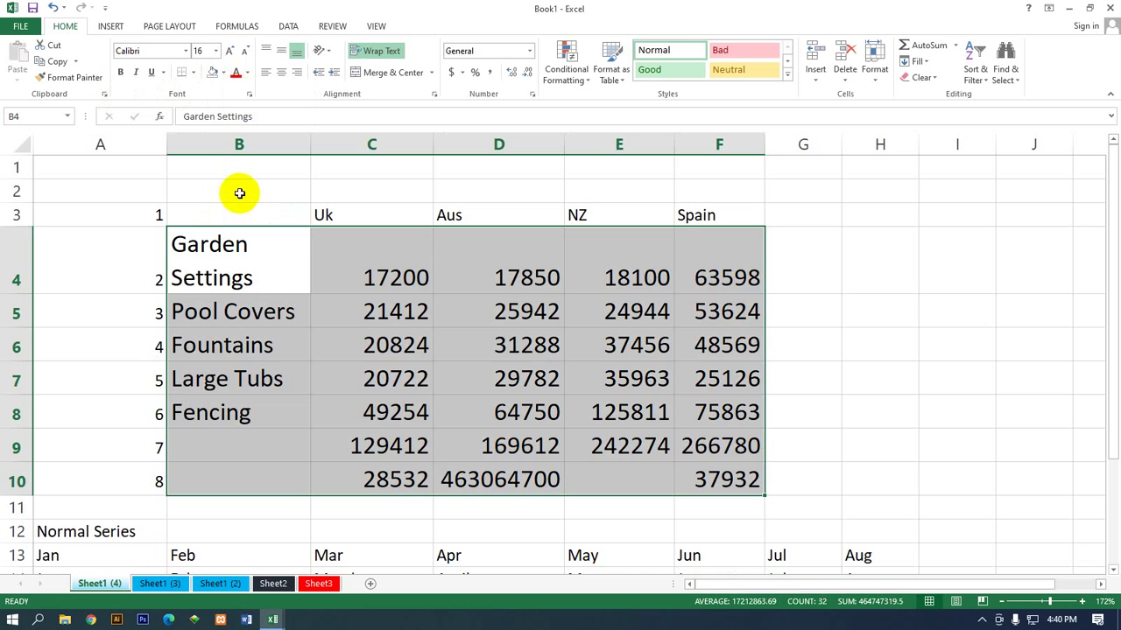
{"action": "left_click", "coordinate": [259, 322]}
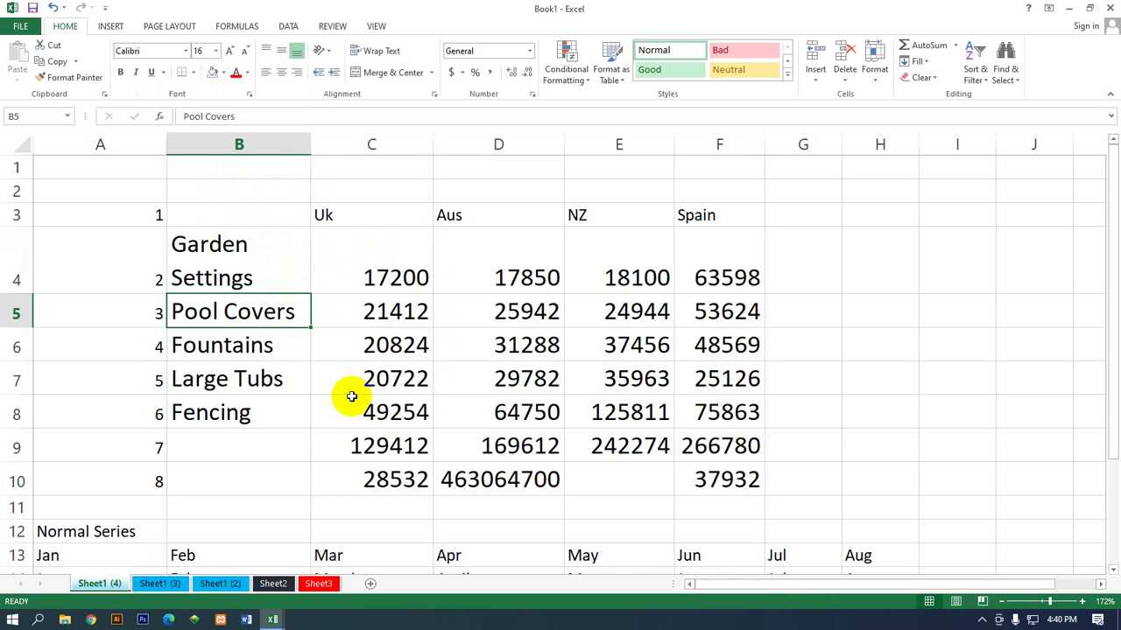
Select the whole worksheet, then column B, and move to Sheet2
{"action": "left_click", "coordinate": [6, 144]}
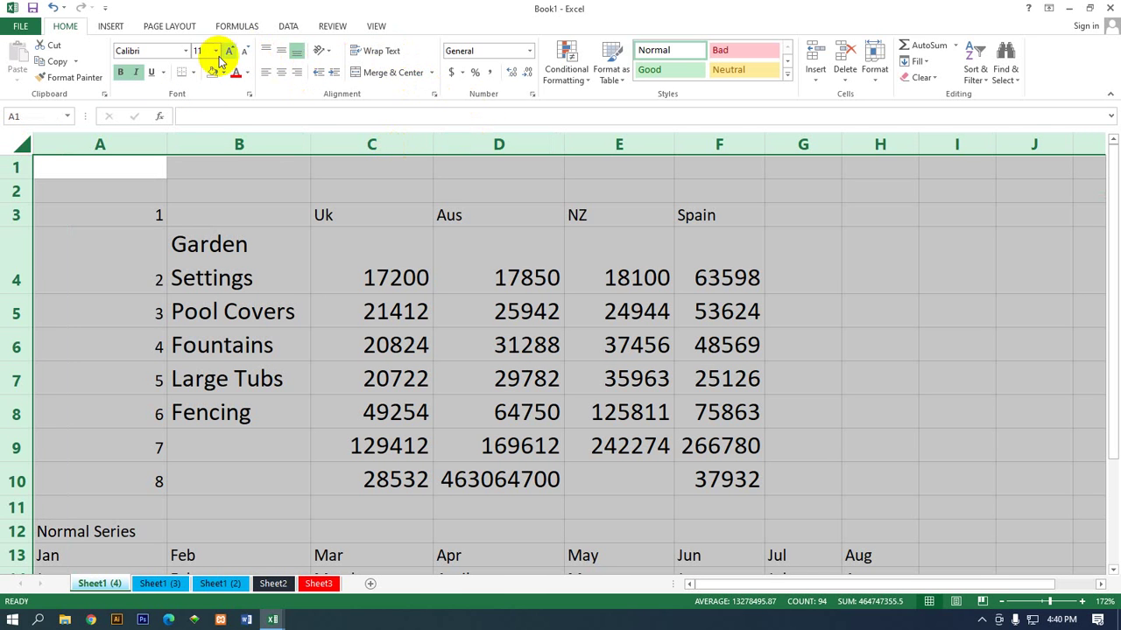
{"action": "left_click", "coordinate": [265, 148]}
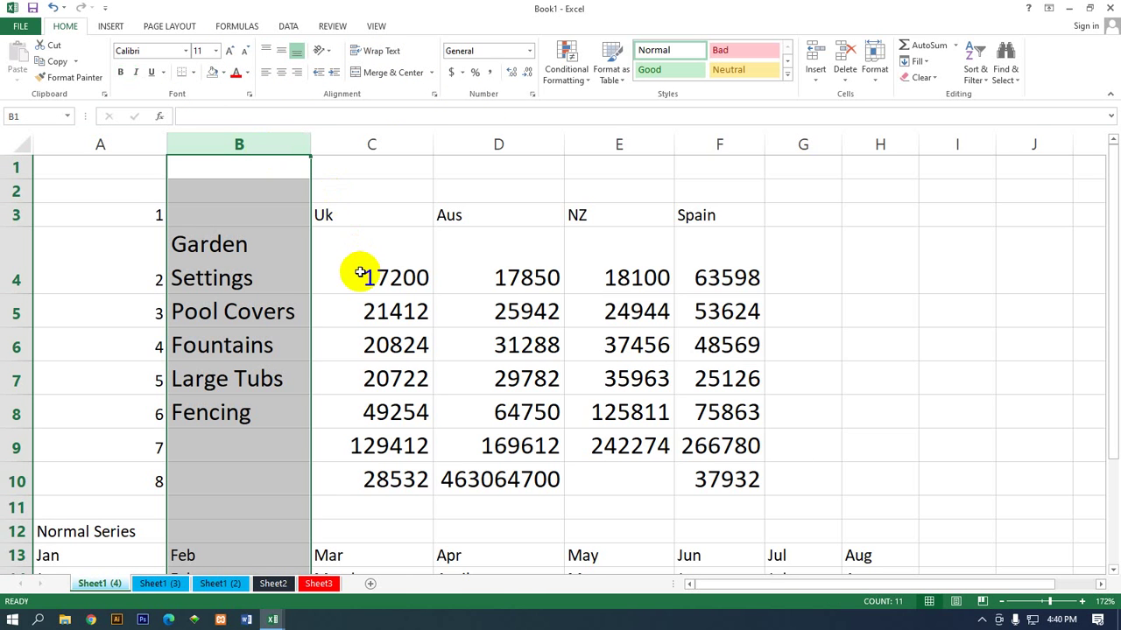
{"action": "left_click", "coordinate": [272, 583]}
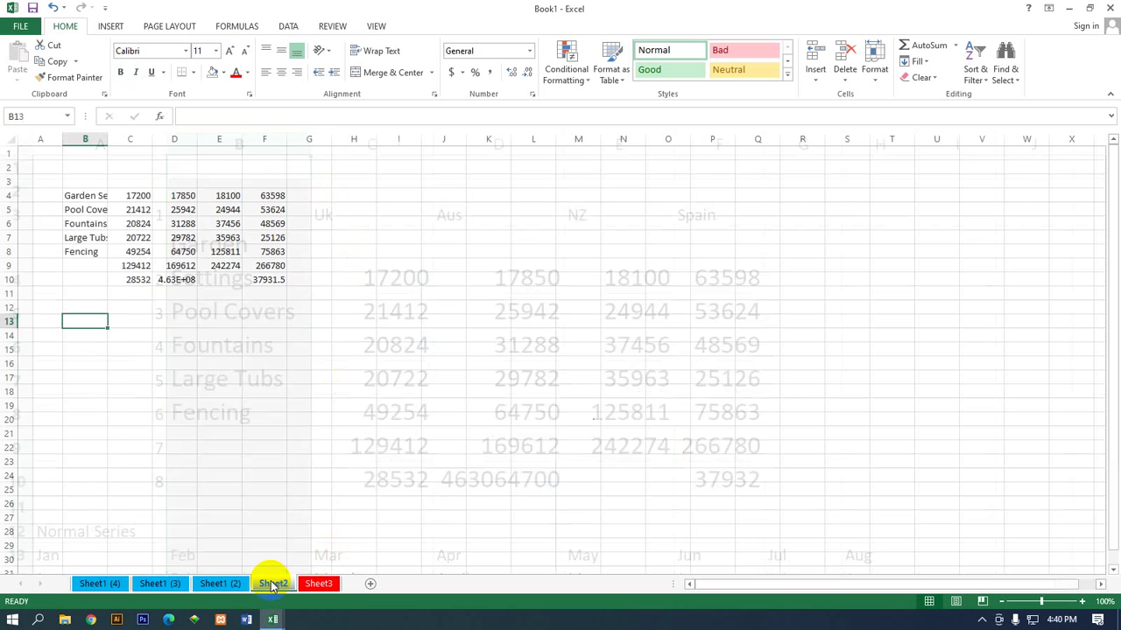
Apply Wrap Text to the item labels in B4:B6, starting at Garden Settings
{"action": "left_click", "coordinate": [98, 196]}
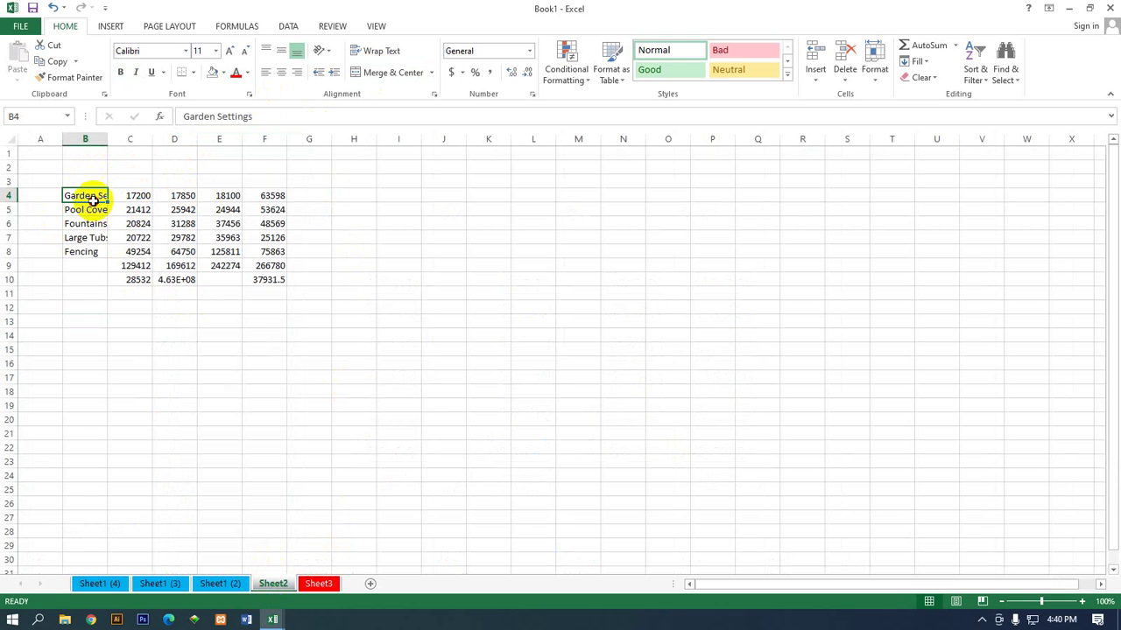
{"action": "mouse_move", "coordinate": [92, 201]}
{"action": "left_mouse_down"}
{"action": "mouse_move", "coordinate": [95, 240]}
{"action": "mouse_move", "coordinate": [94, 224]}
{"action": "left_mouse_up"}
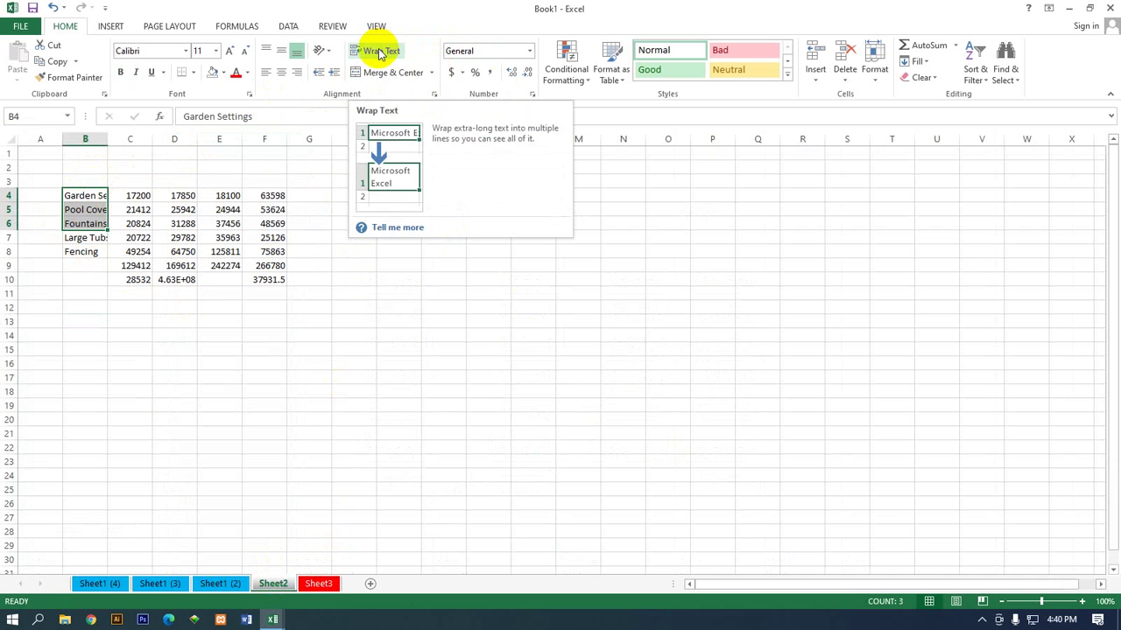
{"action": "left_click", "coordinate": [379, 53]}
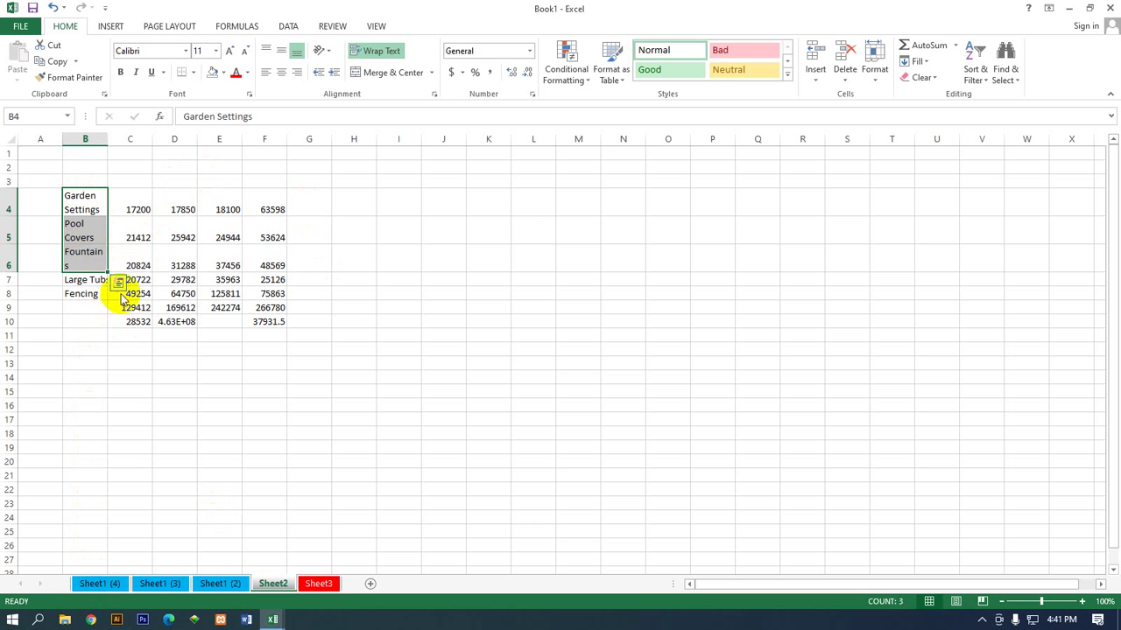
Wrap text across all of column B so every product label, including Large Tubs, shows fully
{"action": "left_click", "coordinate": [99, 210]}
{"action": "left_click_drag", "start_coordinate": [99, 210], "coordinate": [94, 550]}
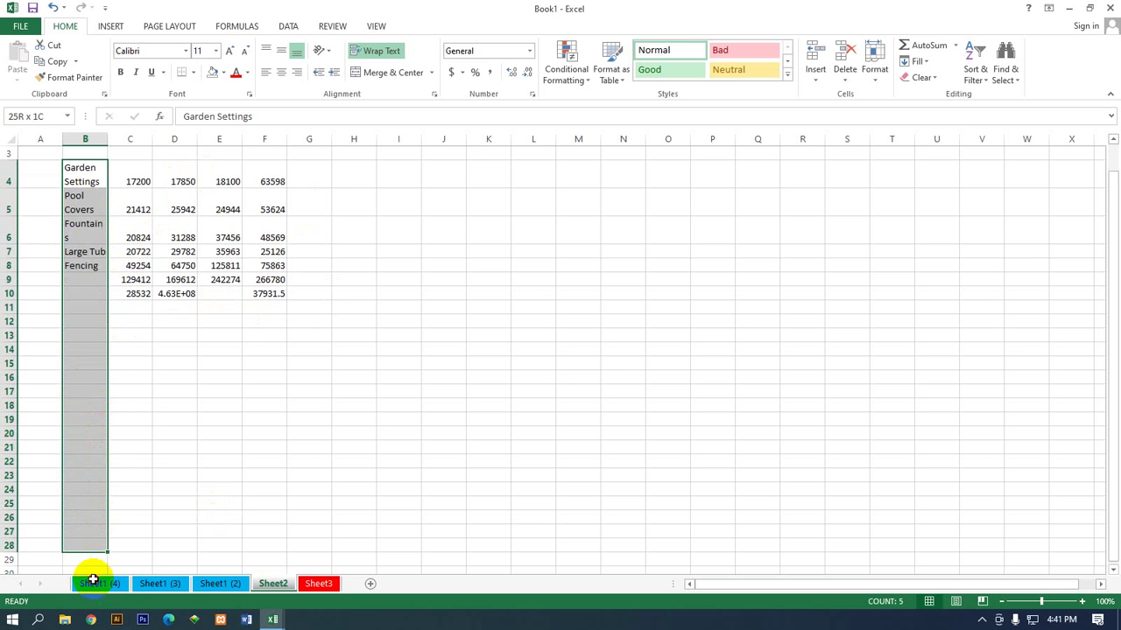
{"action": "mouse_move", "coordinate": [94, 550]}
{"action": "left_mouse_down"}
{"action": "mouse_move", "coordinate": [148, 242]}
{"action": "mouse_move", "coordinate": [80, 243]}
{"action": "left_mouse_up"}
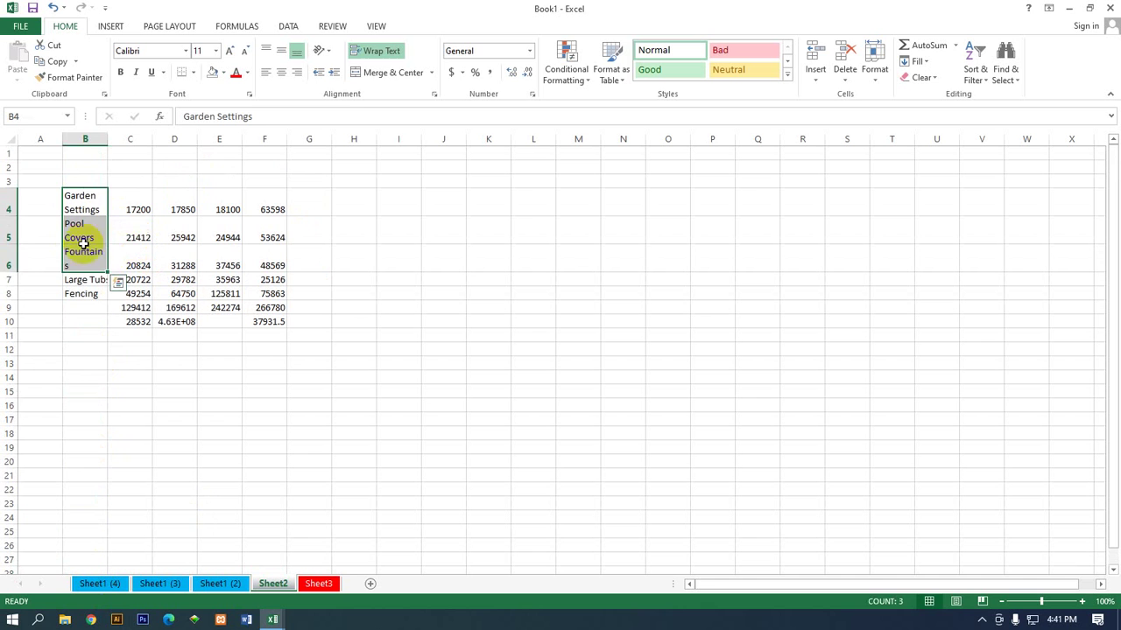
{"action": "left_click", "coordinate": [130, 210]}
{"action": "left_click", "coordinate": [78, 139]}
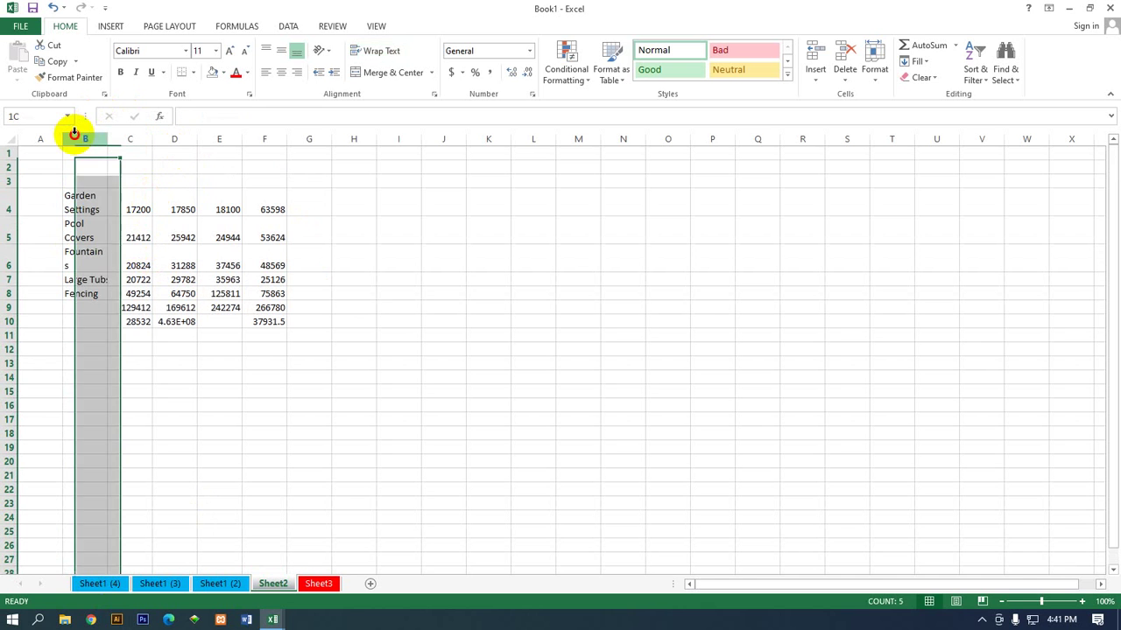
{"action": "left_click", "coordinate": [376, 51]}
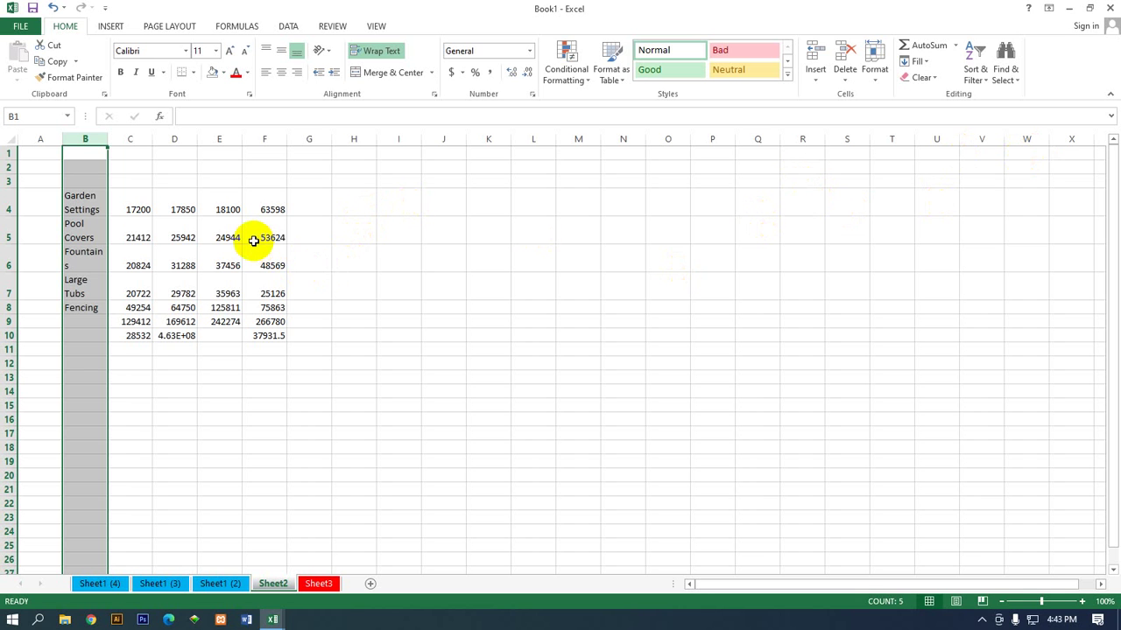
{"action": "left_click", "coordinate": [300, 207]}
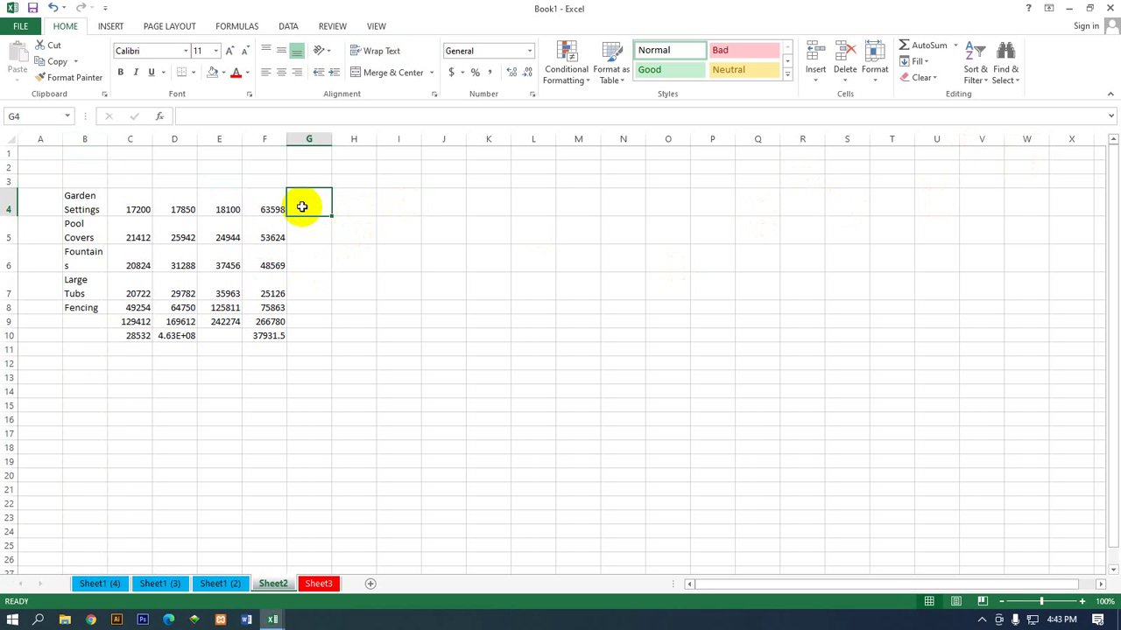
{"action": "left_click", "coordinate": [266, 207]}
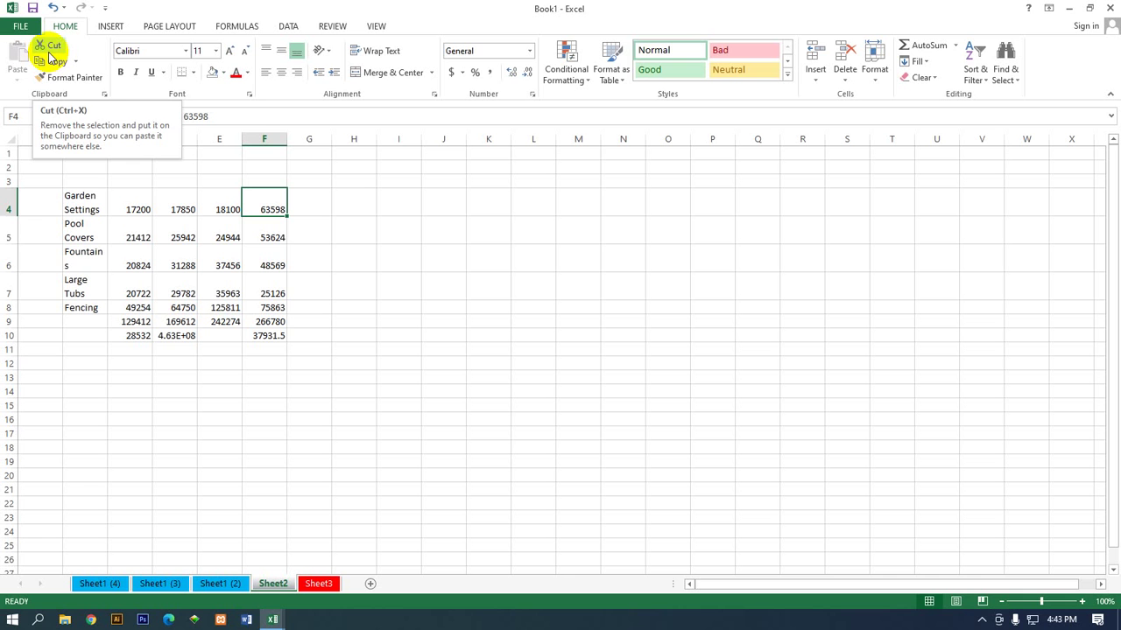
{"action": "left_click", "coordinate": [318, 238]}
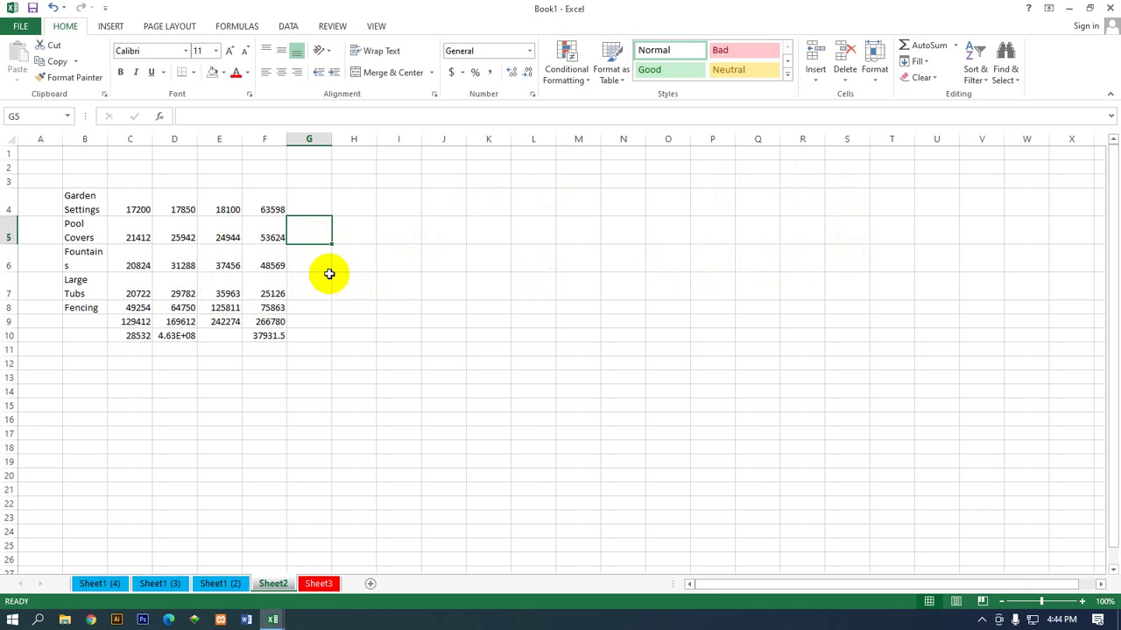
{"action": "left_click", "coordinate": [266, 336]}
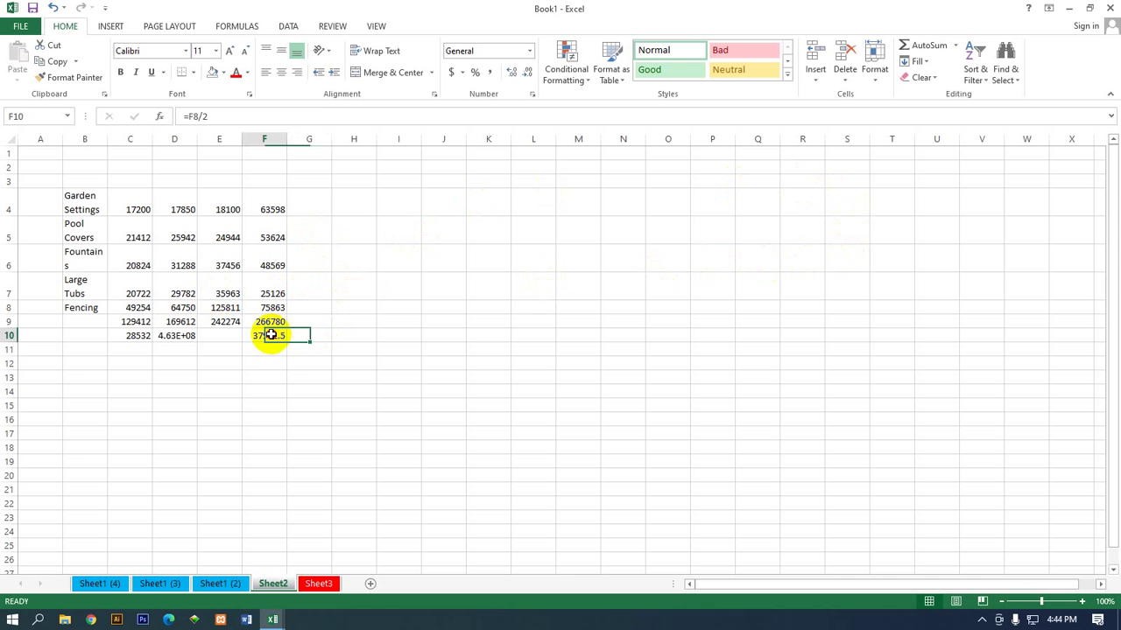
{"action": "left_click", "coordinate": [225, 321]}
{"action": "left_click", "coordinate": [223, 307]}
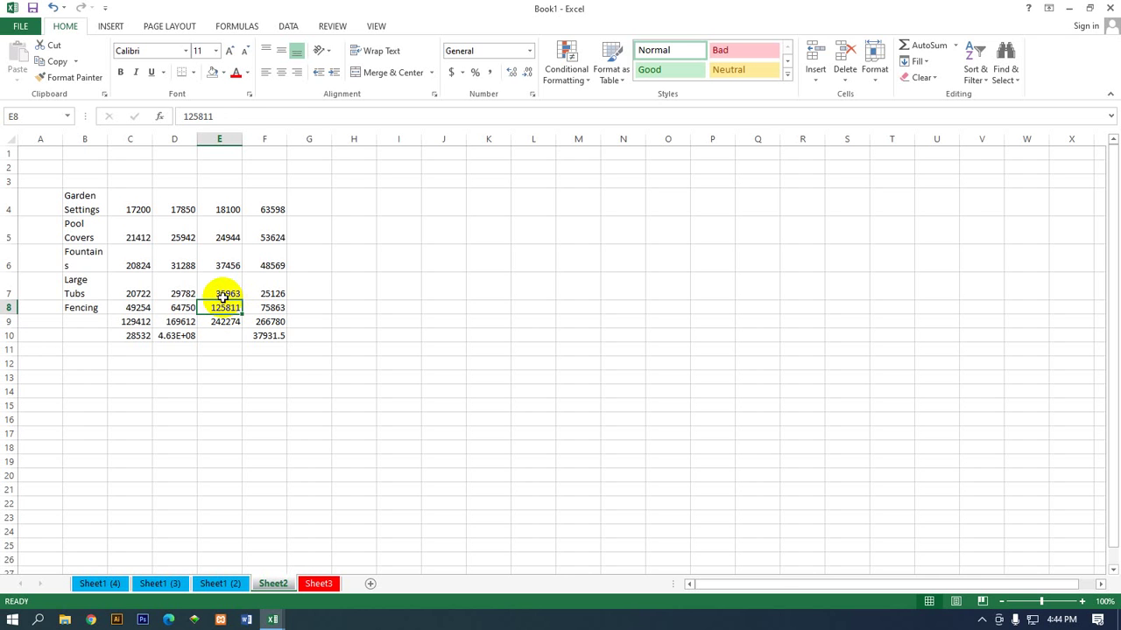
{"action": "left_click", "coordinate": [276, 335]}
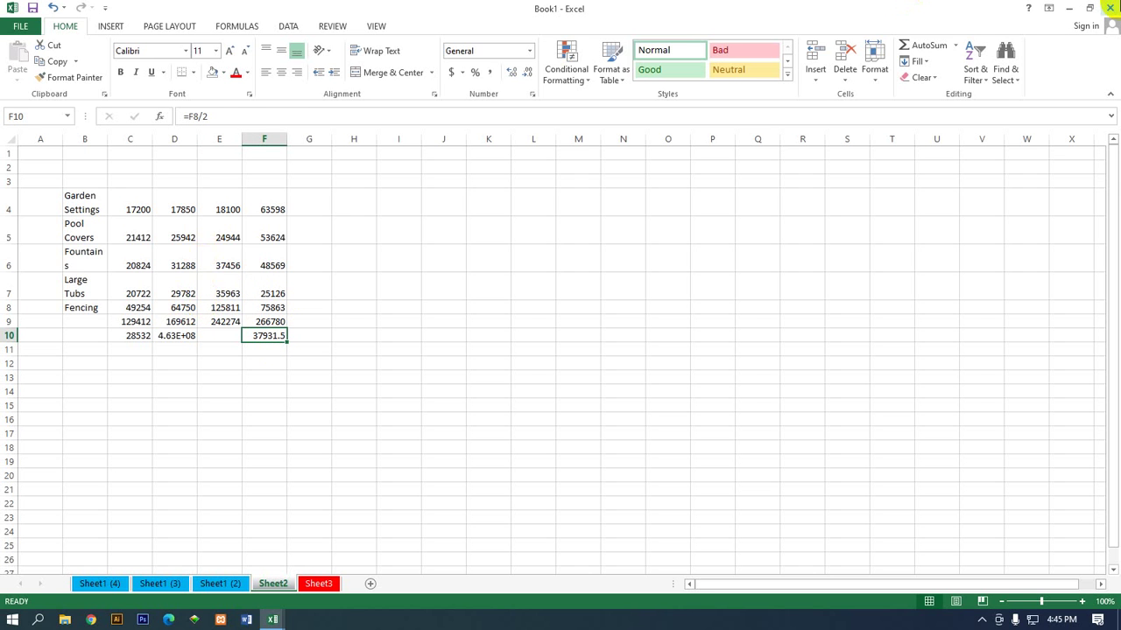
Close Book1 and Book3, discarding their changes with Don't Save
{"action": "left_click", "coordinate": [1109, 7]}
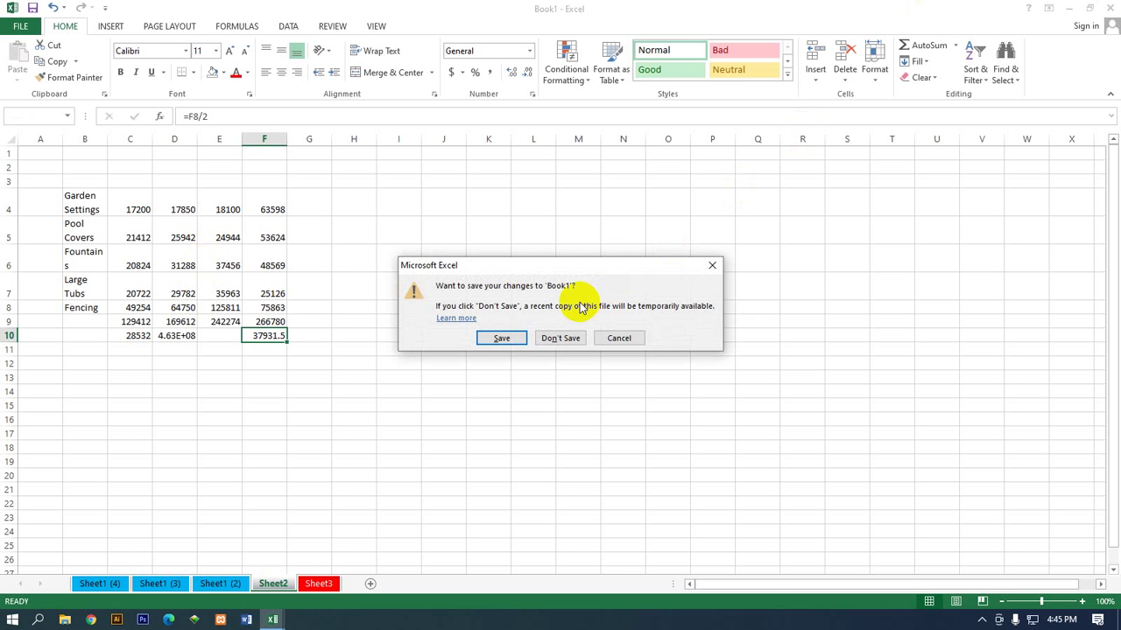
{"action": "left_click", "coordinate": [548, 339]}
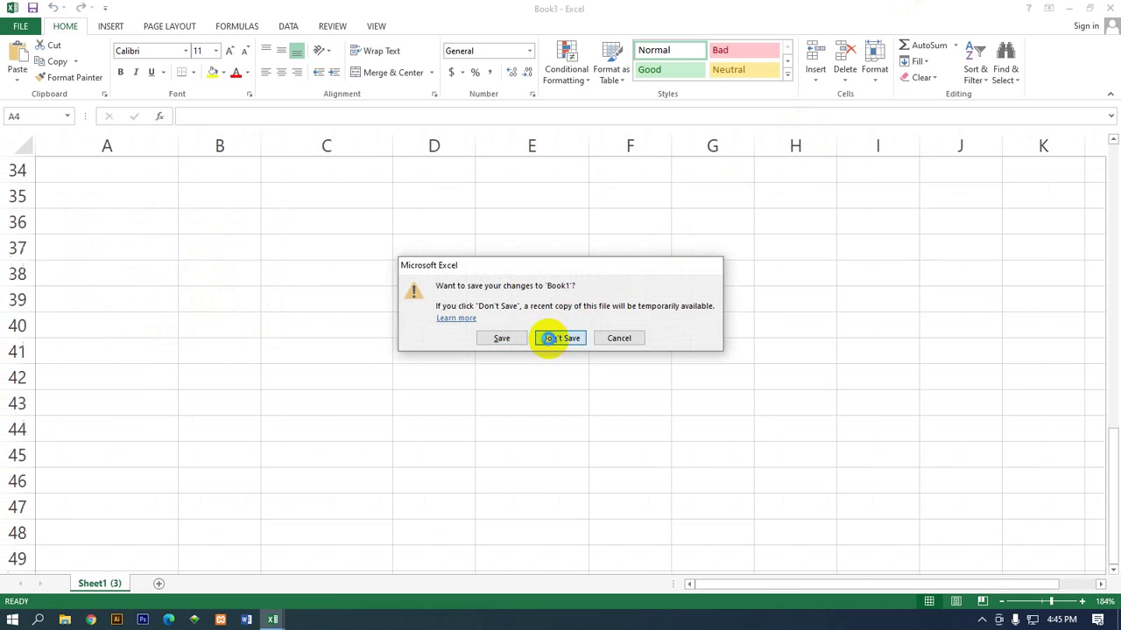
{"action": "left_click", "coordinate": [1109, 7]}
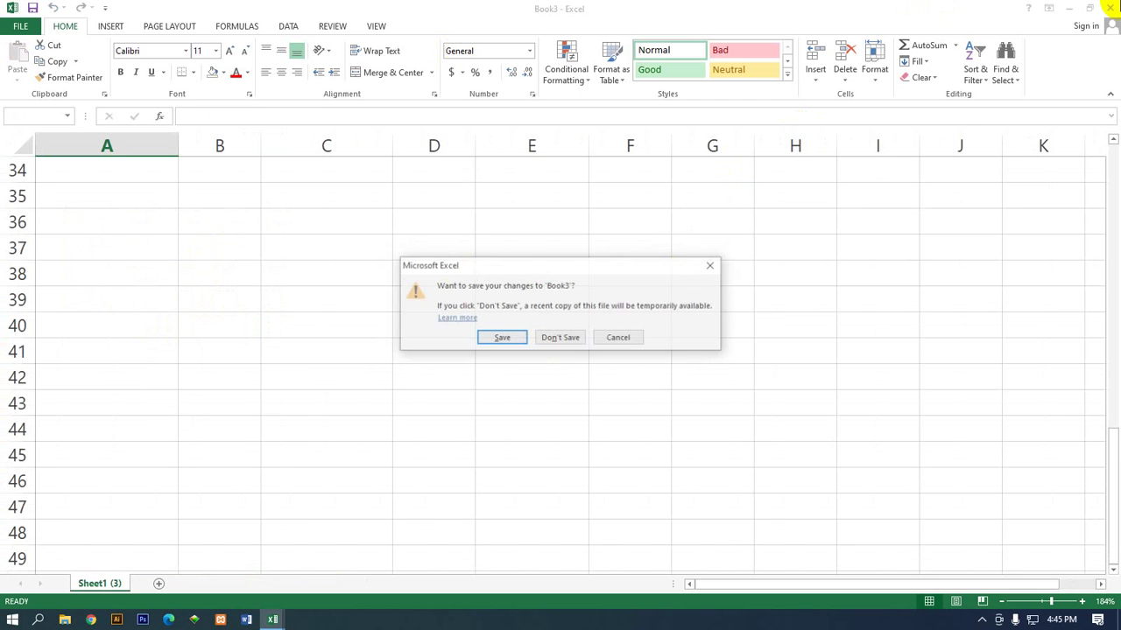
{"action": "left_click", "coordinate": [562, 337]}
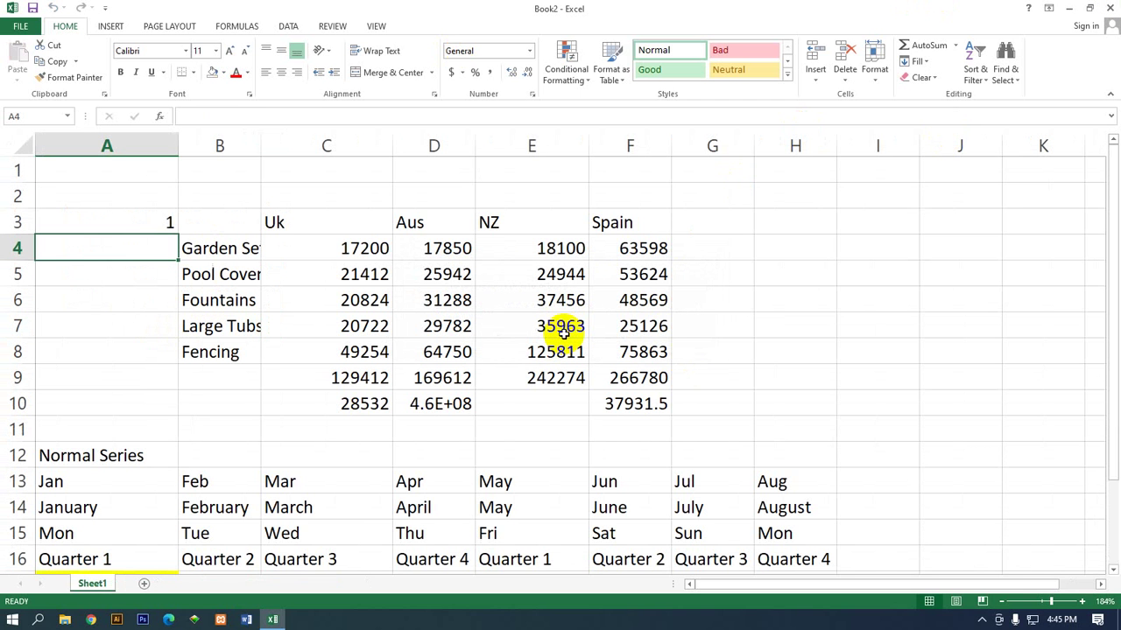
Bring Book2 forward and close it with Ctrl+W without saving
{"action": "left_click", "coordinate": [273, 620]}
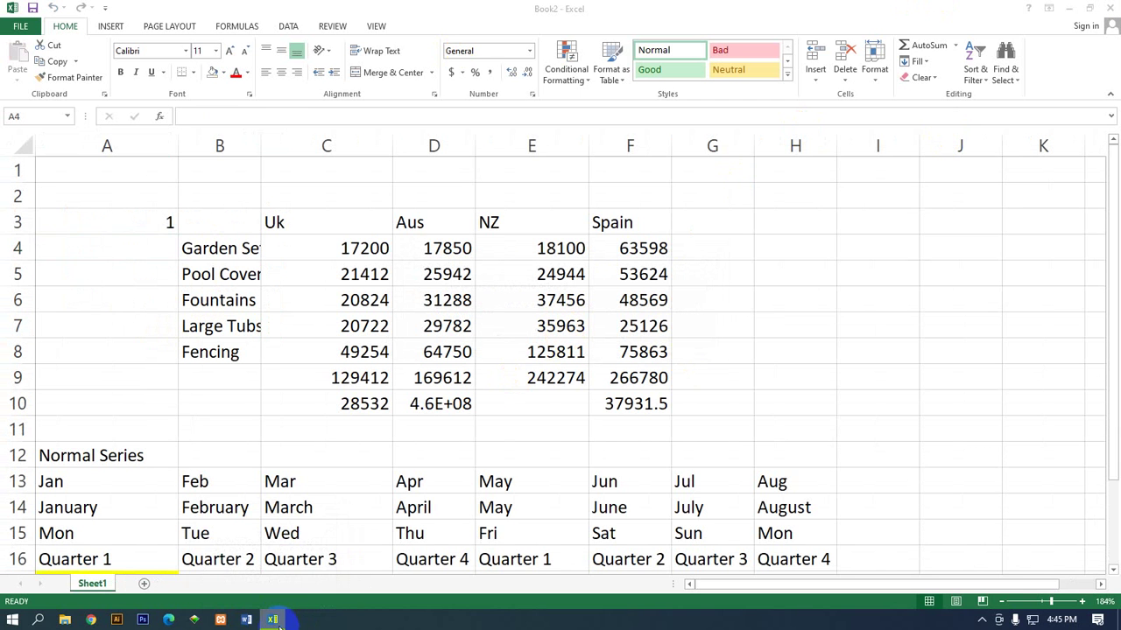
{"action": "left_click", "coordinate": [274, 620]}
{"action": "left_click", "coordinate": [278, 619]}
{"action": "key", "text": "ctrl+w"}
{"action": "left_click", "coordinate": [553, 339]}
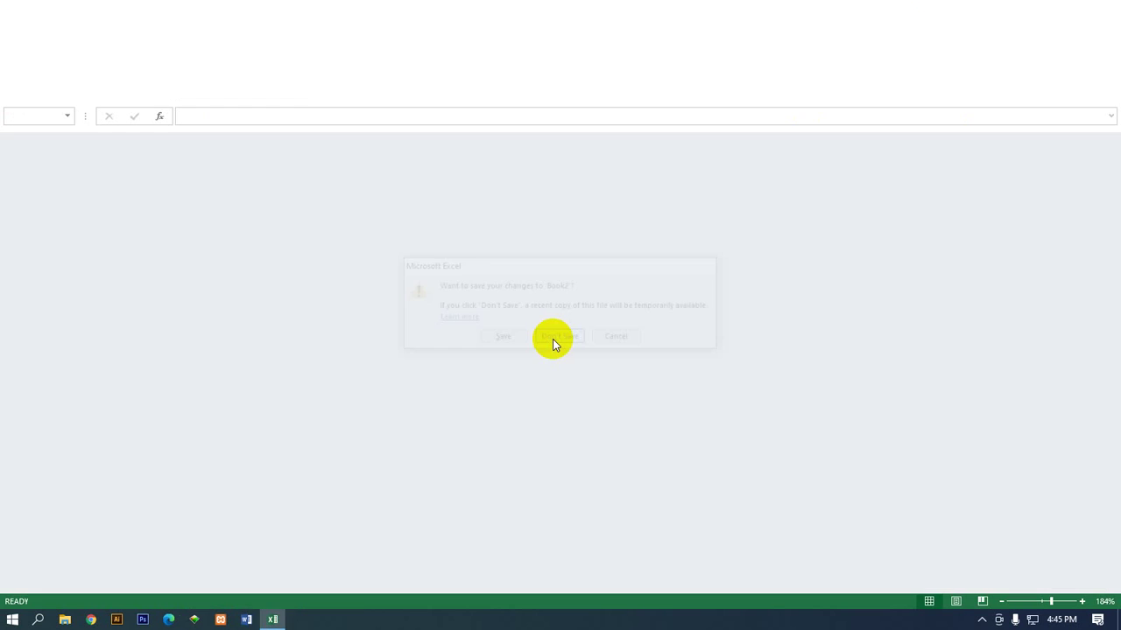